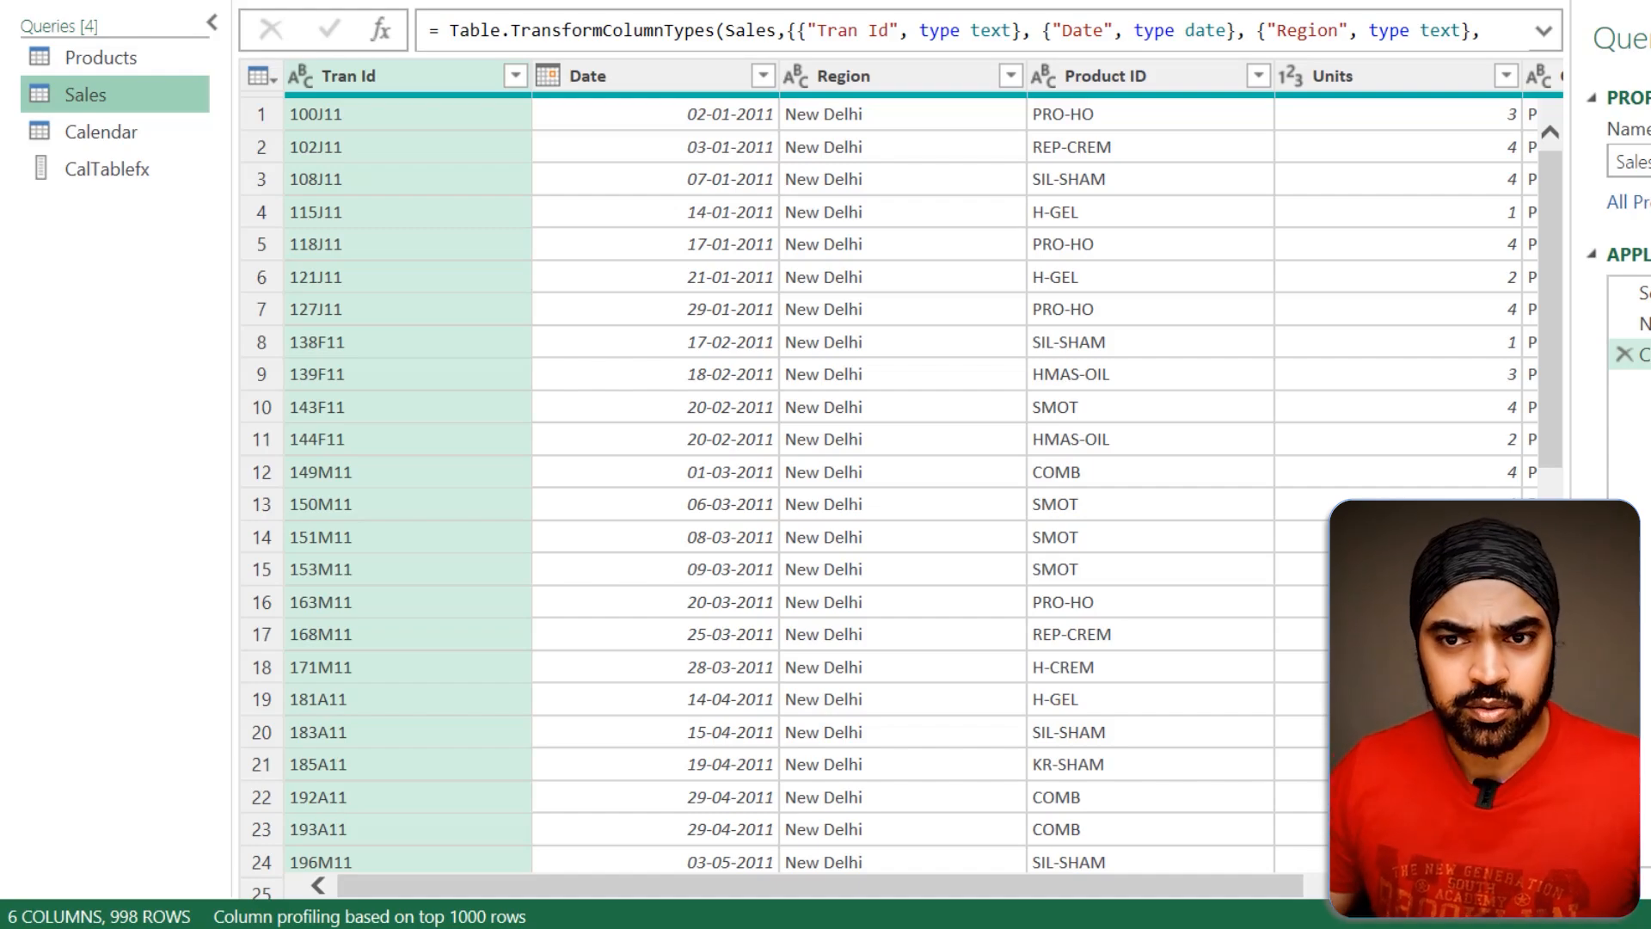
Step: Review the Calendar query's Start, End and Changed Type steps and its Month, Index, Qtr and Year columns
{"action": "left_click", "coordinate": [121, 134]}
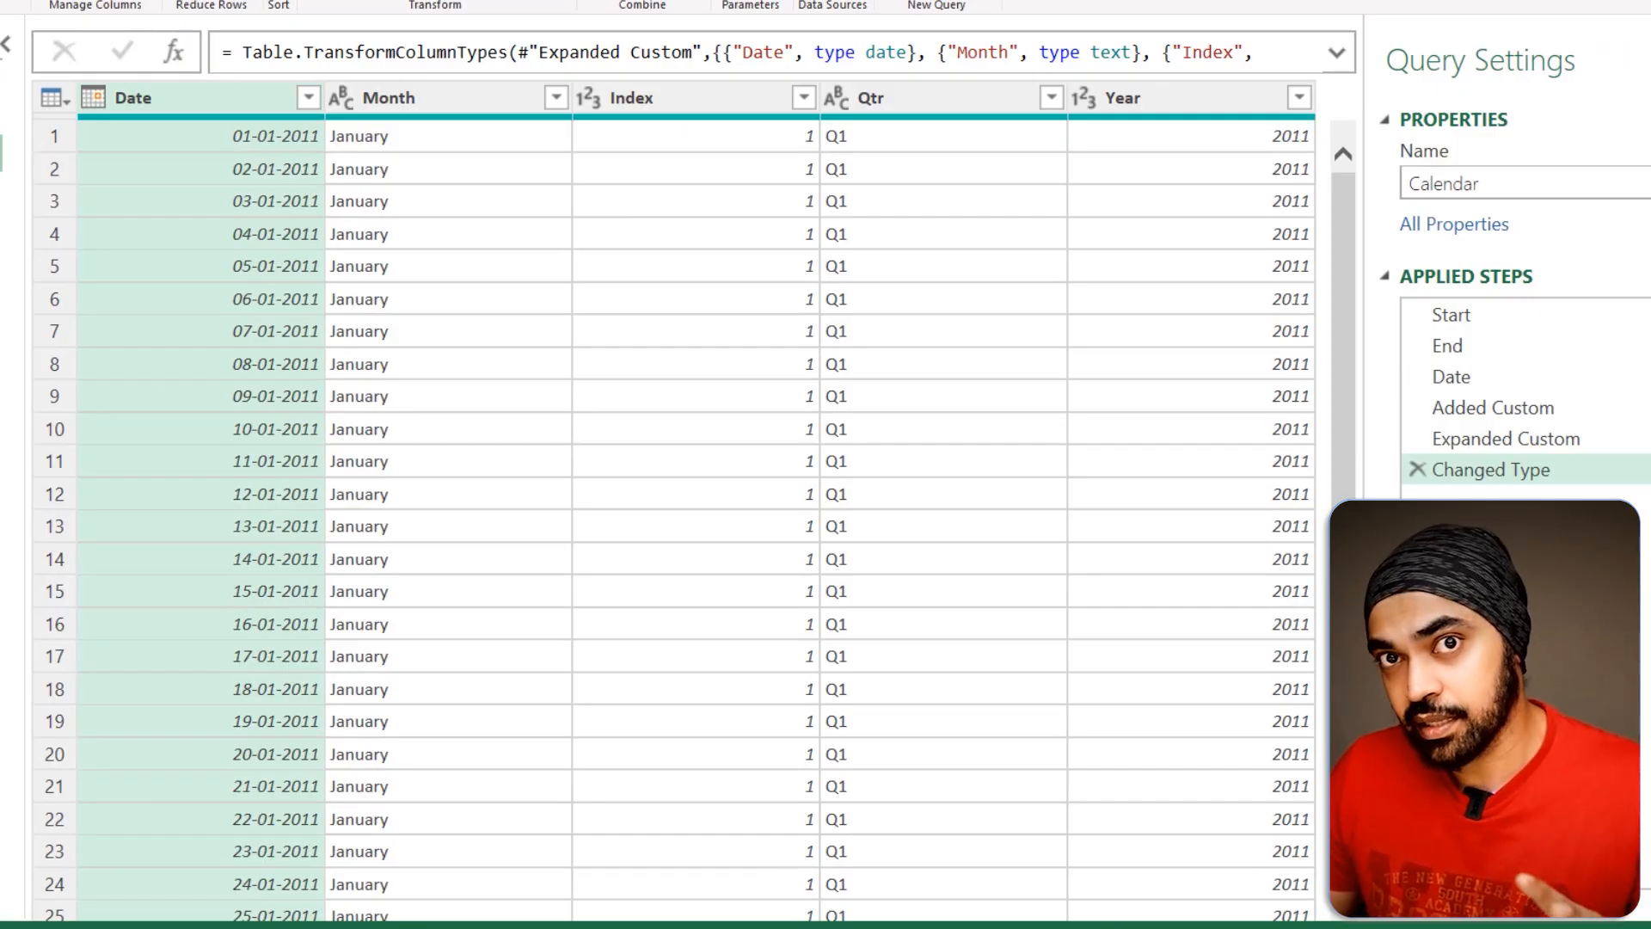
{"action": "left_click", "coordinate": [1475, 320]}
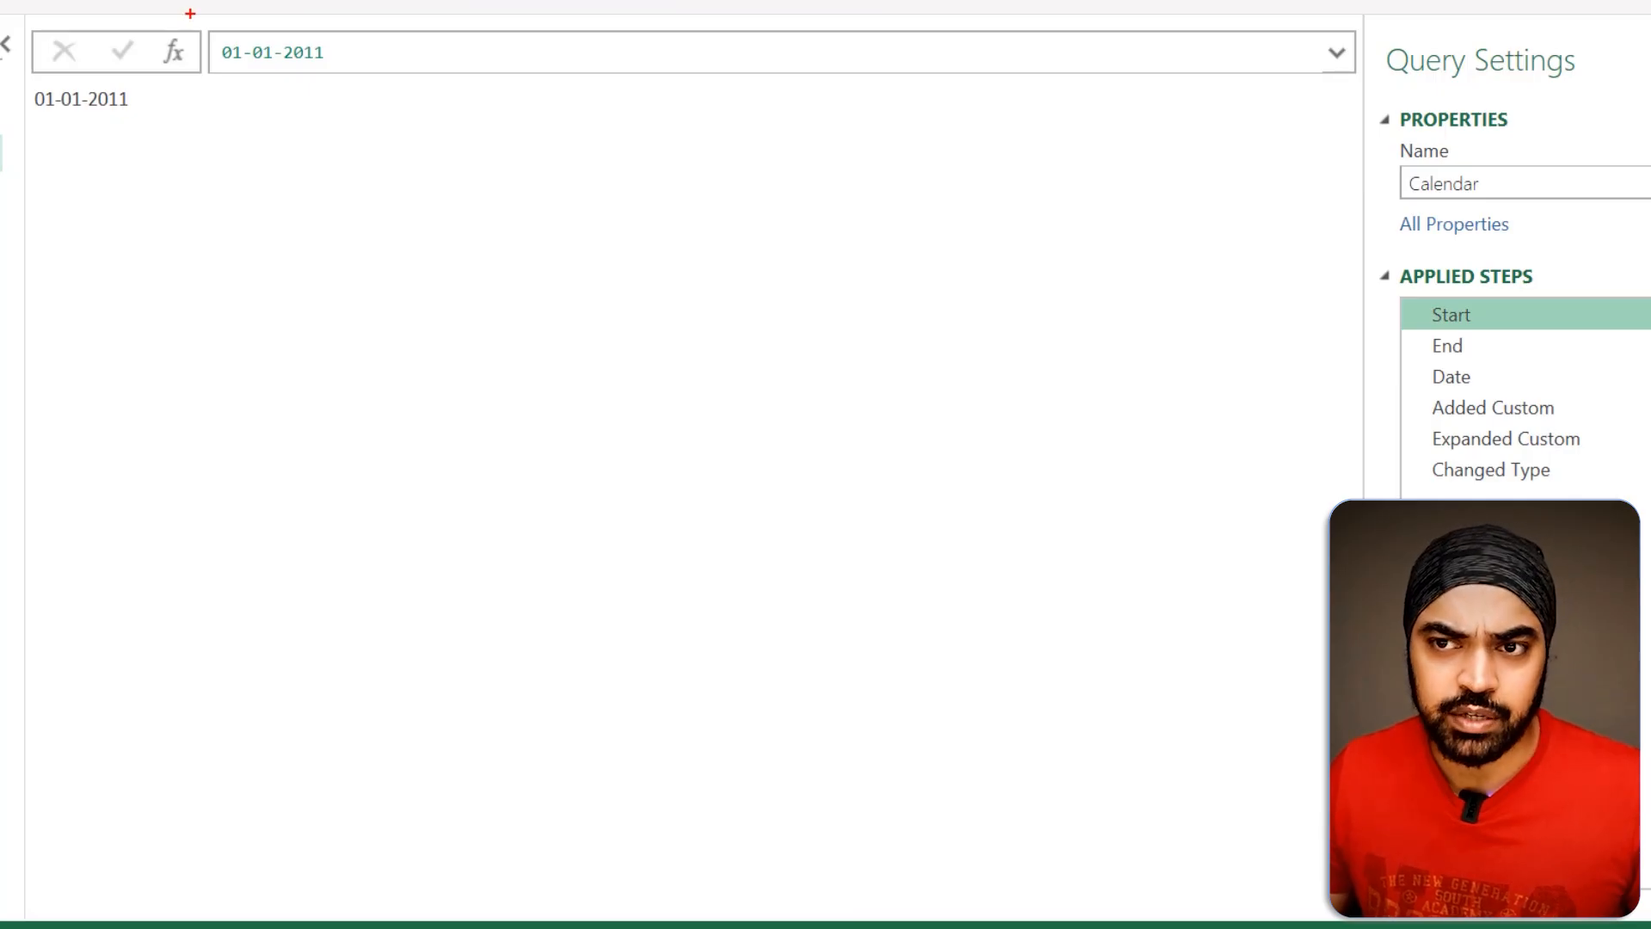
{"action": "left_click_drag", "start_coordinate": [190, 13], "coordinate": [383, 101]}
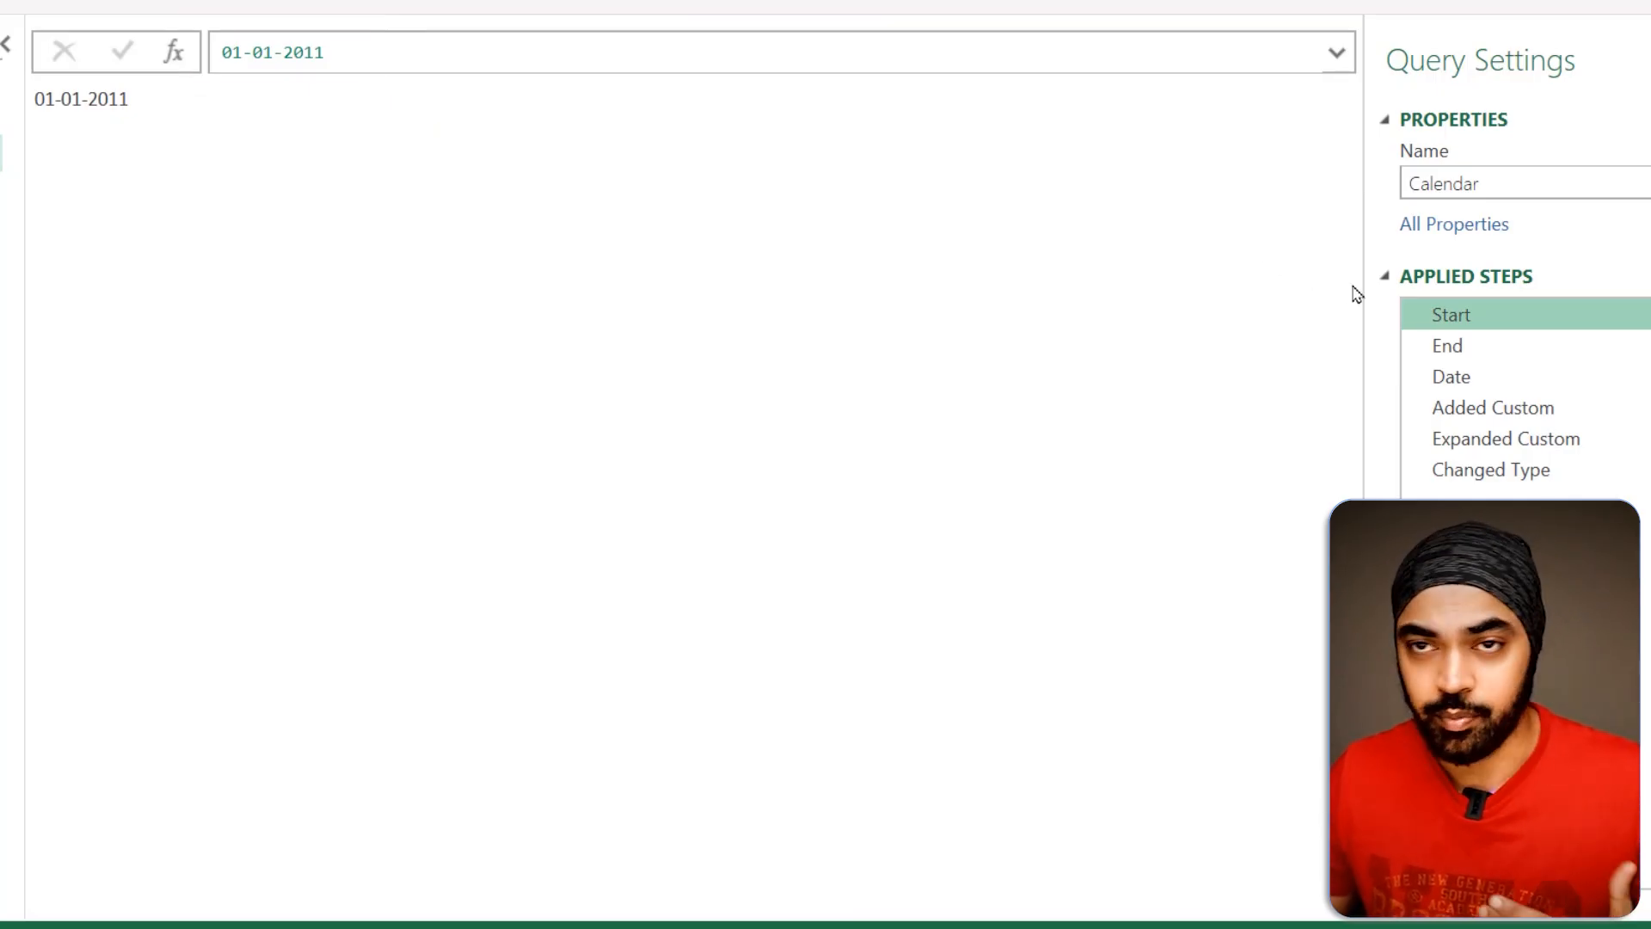
{"action": "left_click", "coordinate": [1442, 347]}
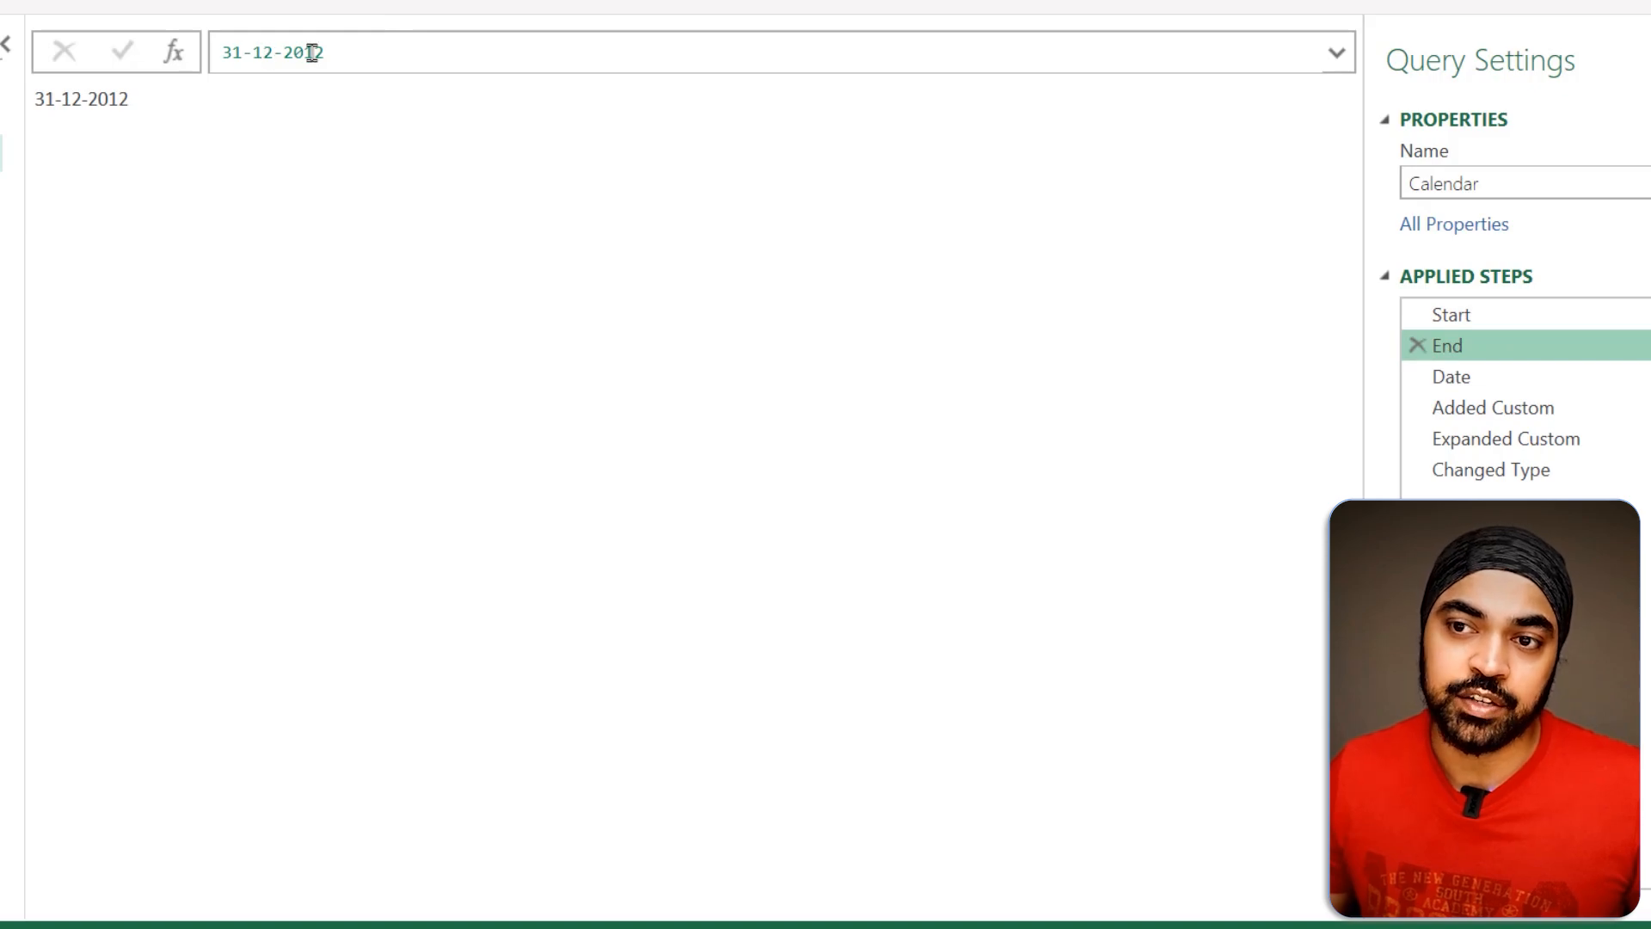
{"action": "left_click", "coordinate": [1529, 474]}
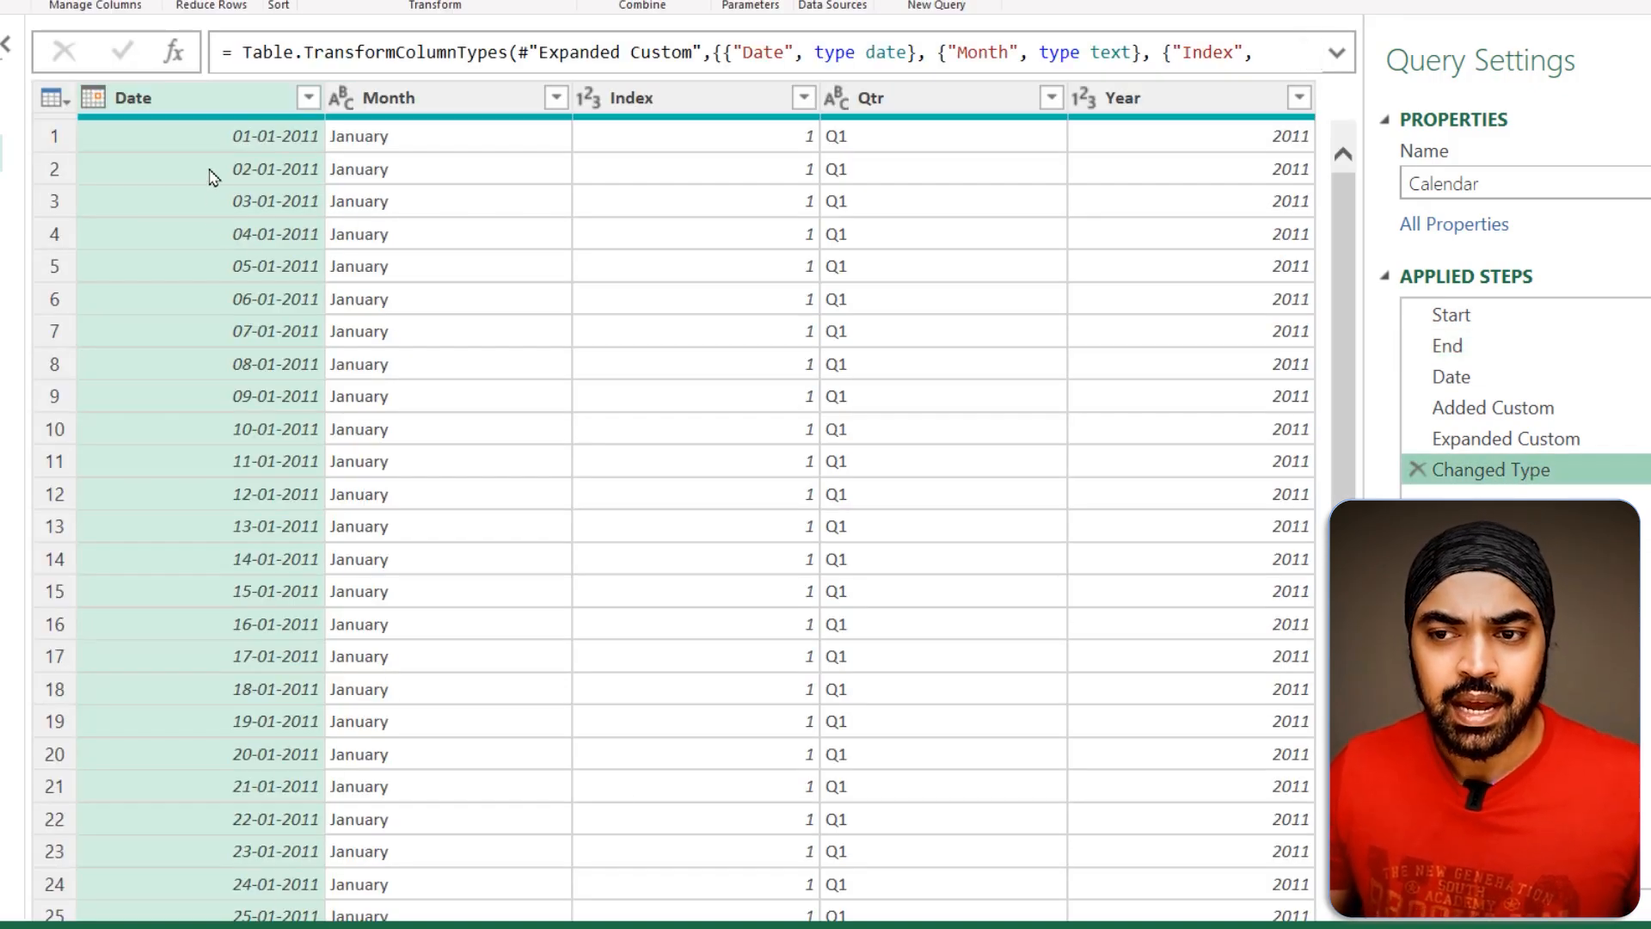
{"action": "left_click", "coordinate": [415, 98]}
{"action": "left_click", "coordinate": [699, 101]}
{"action": "left_click", "coordinate": [976, 99]}
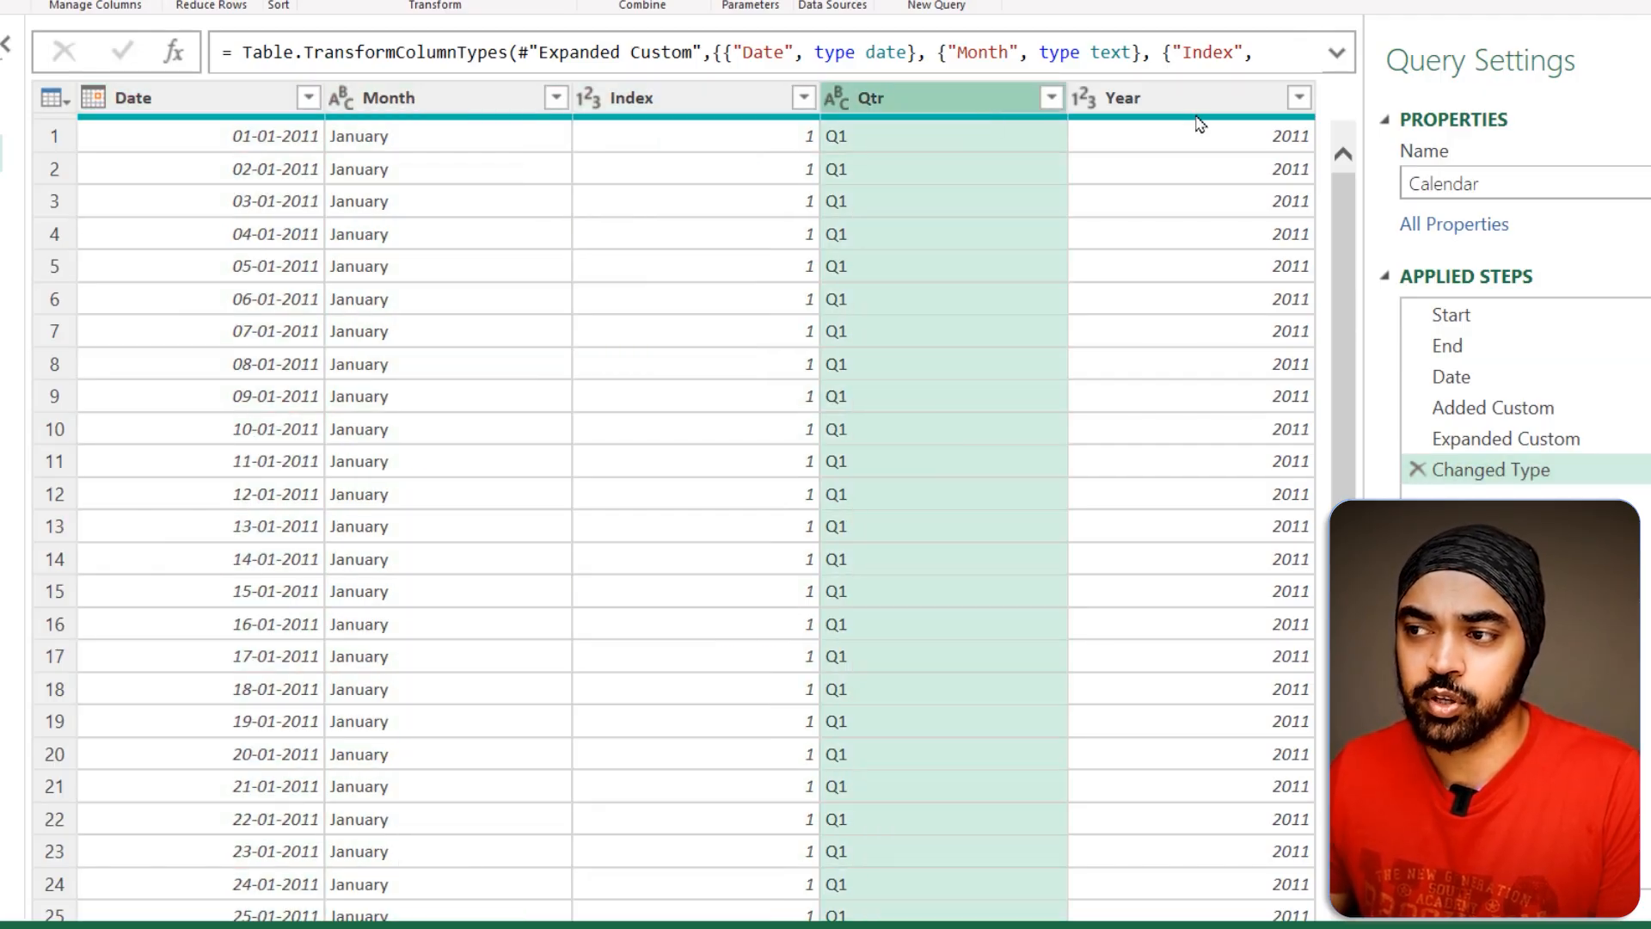
{"action": "left_click", "coordinate": [1204, 105]}
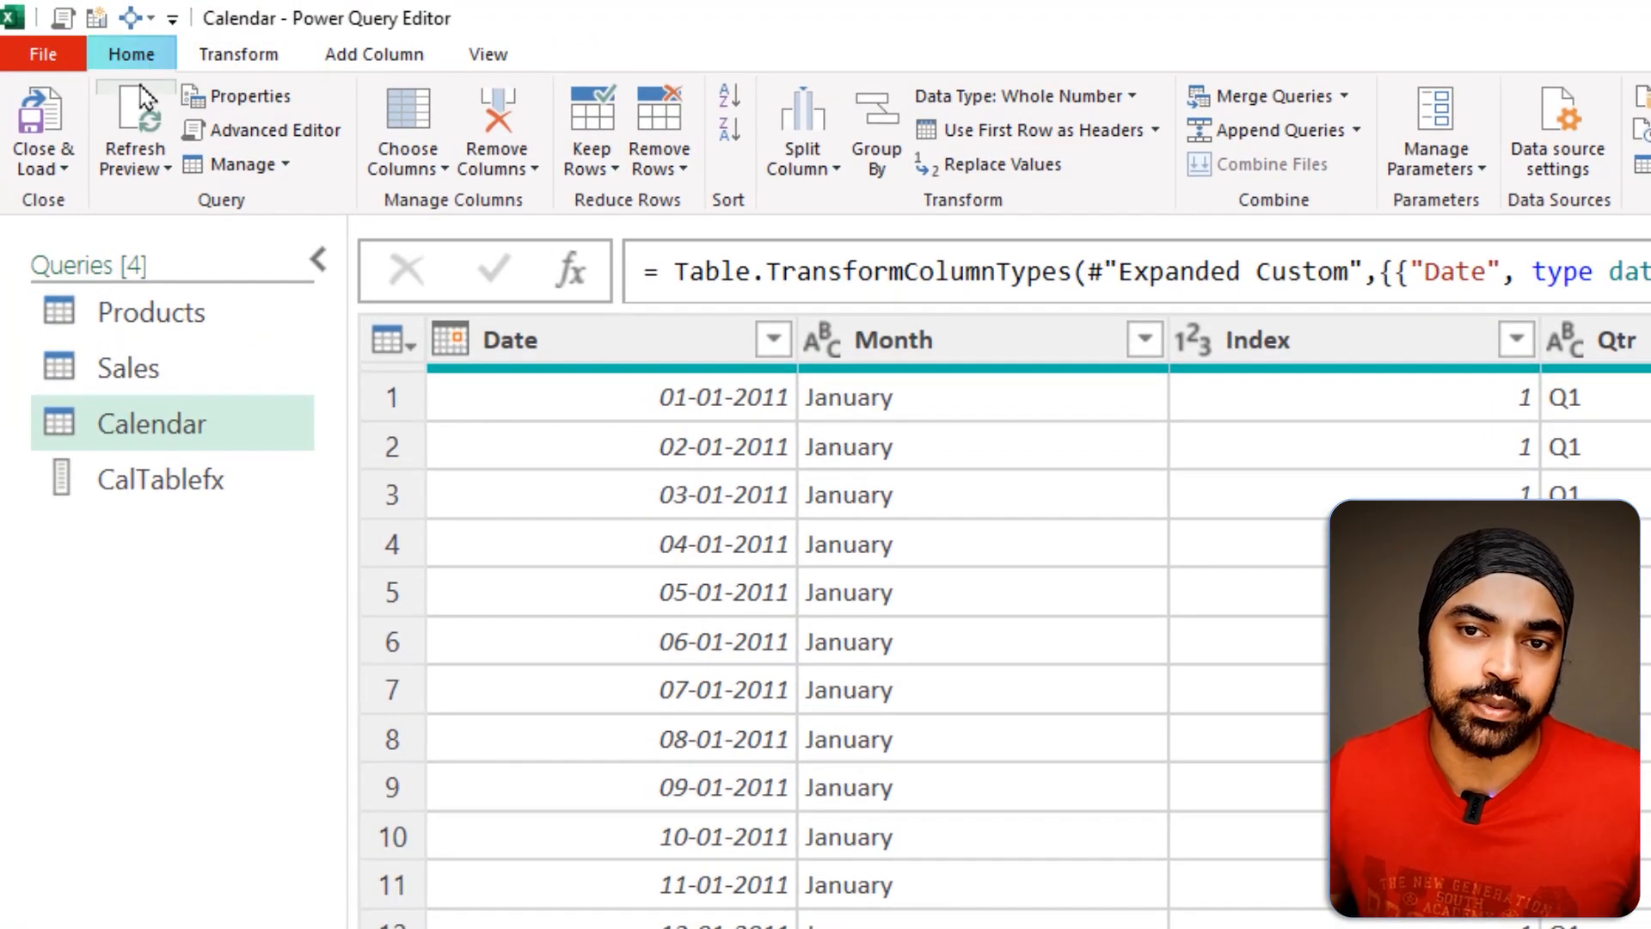
Step: Load the Sales query as a connection only and add its data to the Data Model
{"action": "left_click", "coordinate": [36, 166]}
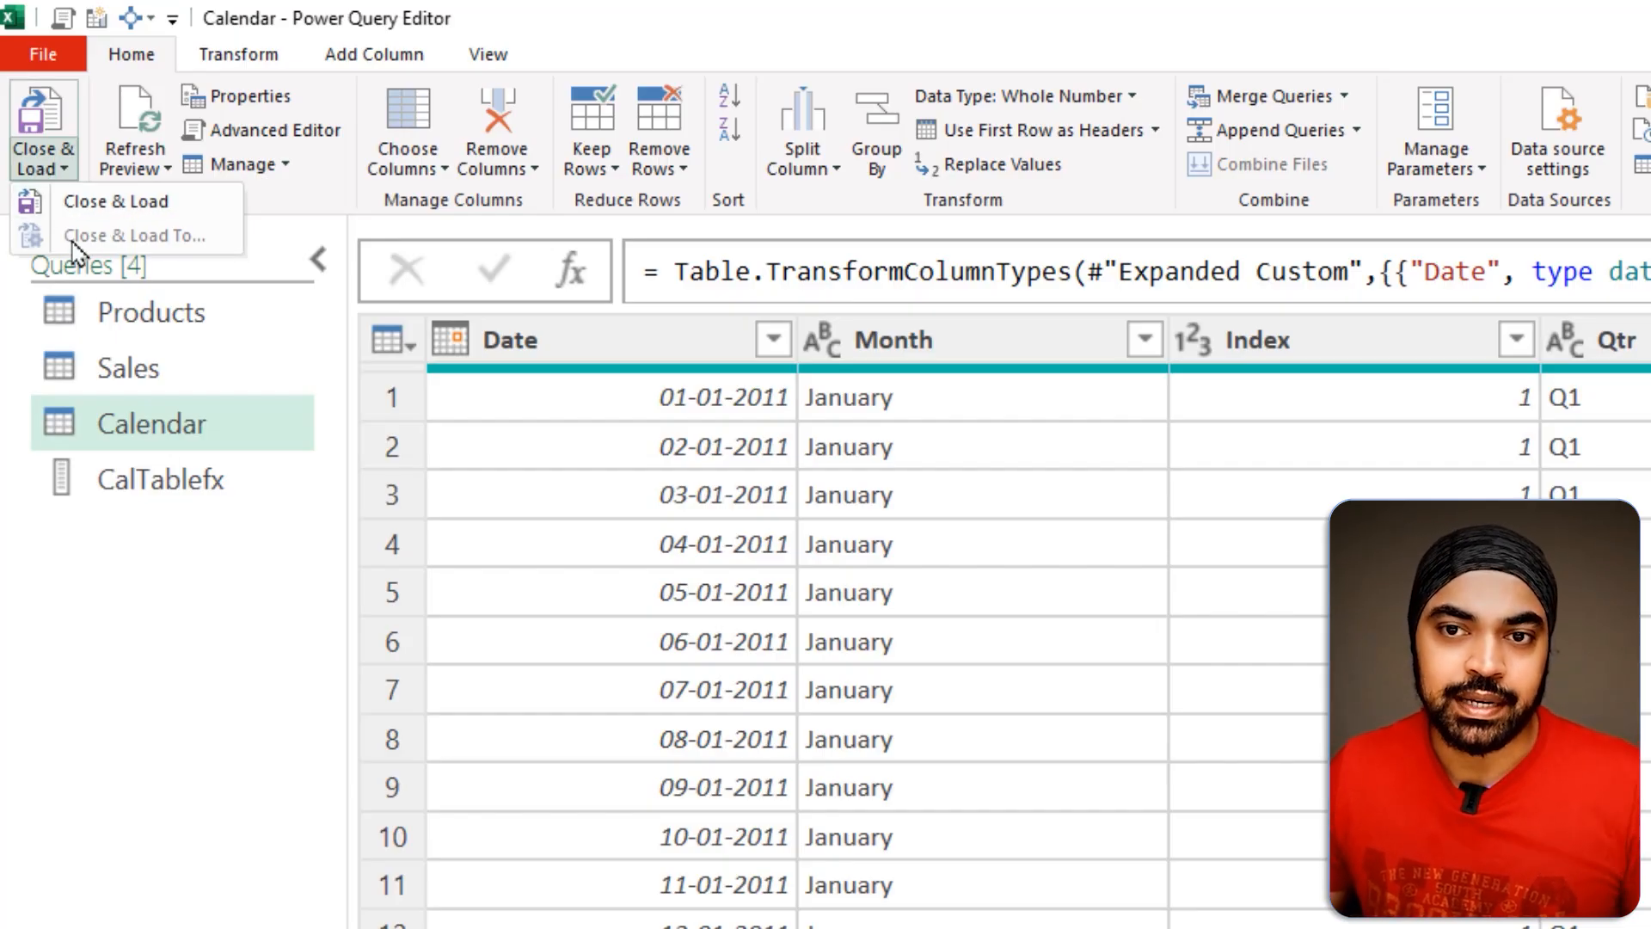
{"action": "left_click", "coordinate": [111, 249]}
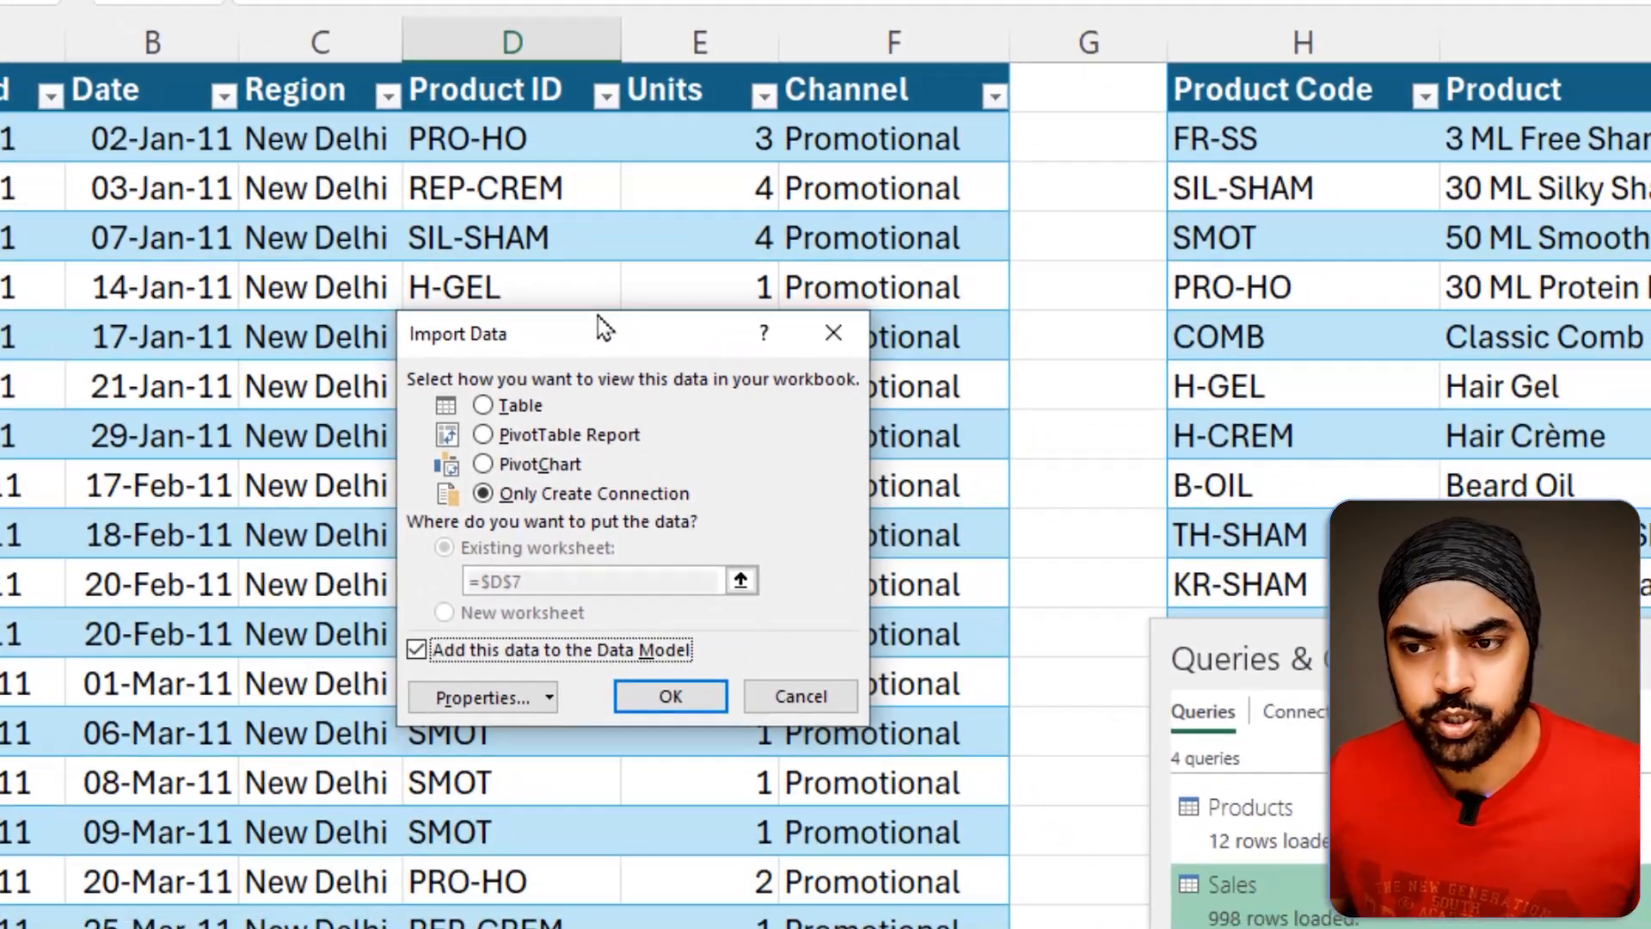
{"action": "mouse_move", "coordinate": [598, 316]}
{"action": "left_mouse_down"}
{"action": "mouse_move", "coordinate": [546, 343]}
{"action": "mouse_move", "coordinate": [620, 320]}
{"action": "left_mouse_up"}
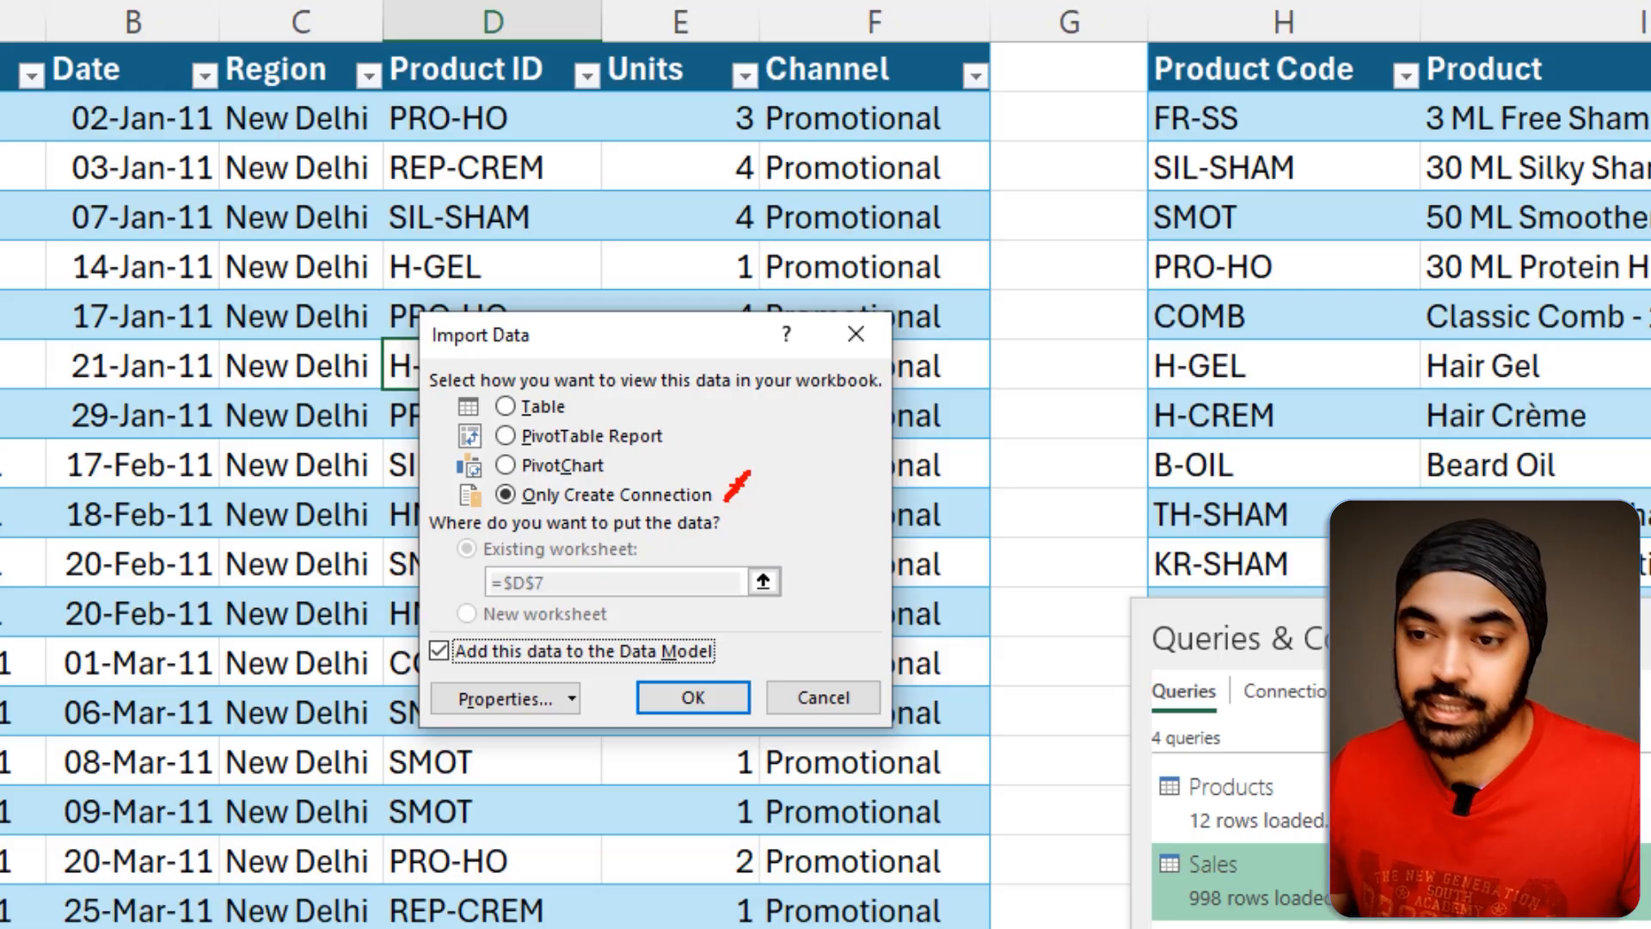
{"action": "mouse_move", "coordinate": [398, 633]}
{"action": "left_mouse_down"}
{"action": "mouse_move", "coordinate": [630, 679]}
{"action": "mouse_move", "coordinate": [738, 675]}
{"action": "mouse_move", "coordinate": [778, 633]}
{"action": "left_mouse_up"}
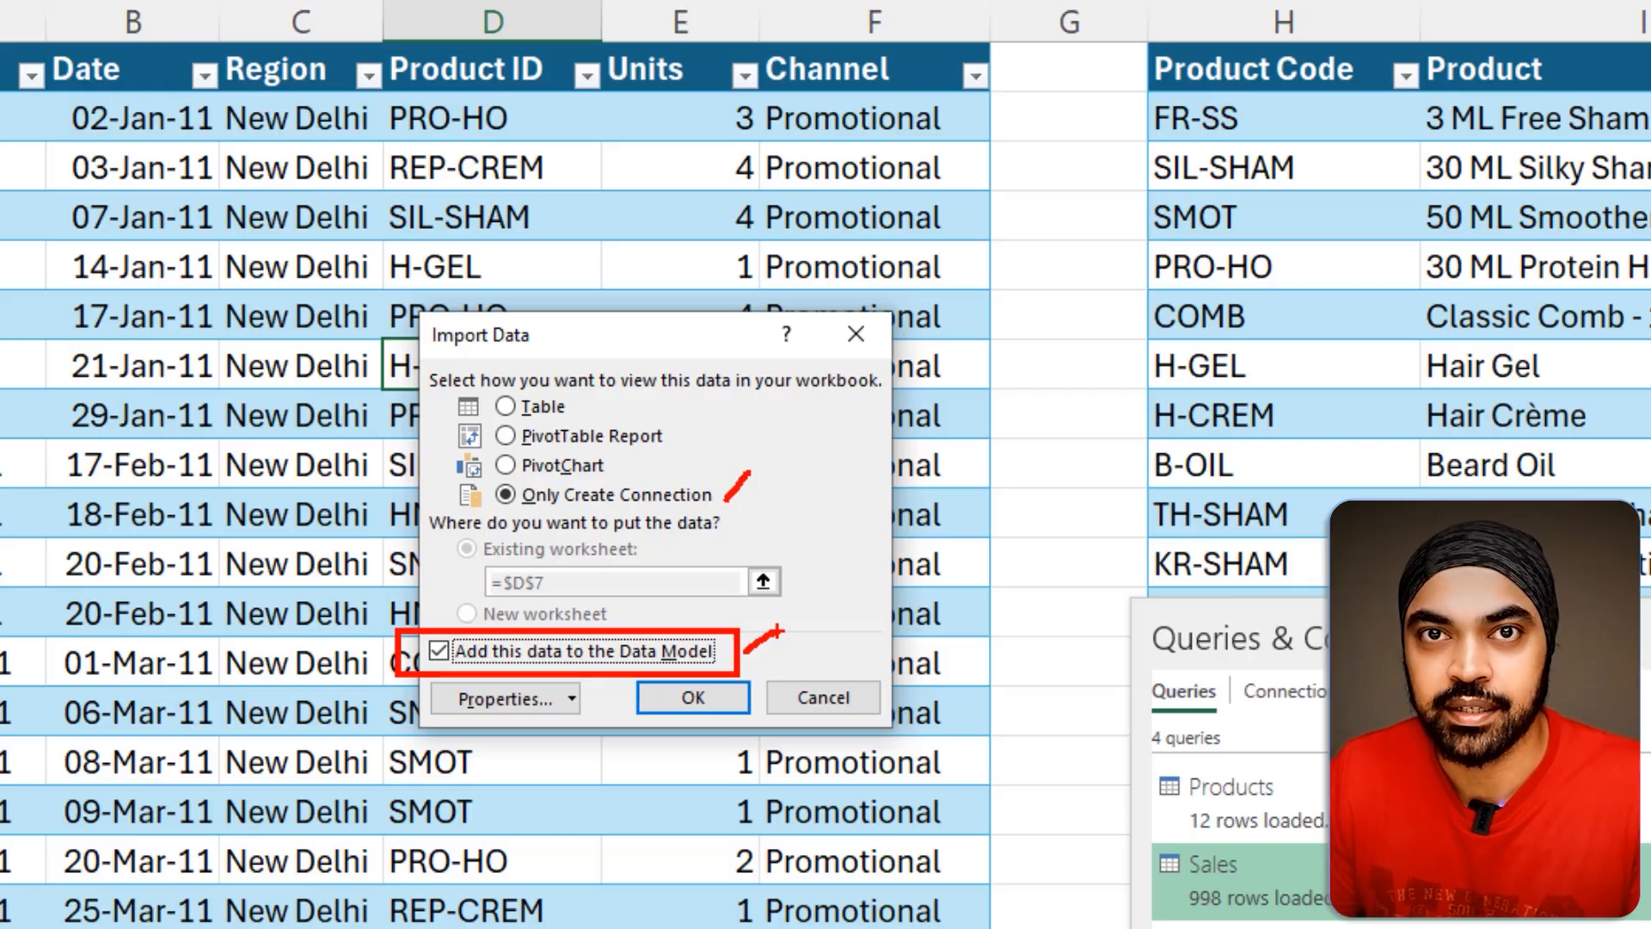
{"action": "key", "text": "Escape"}
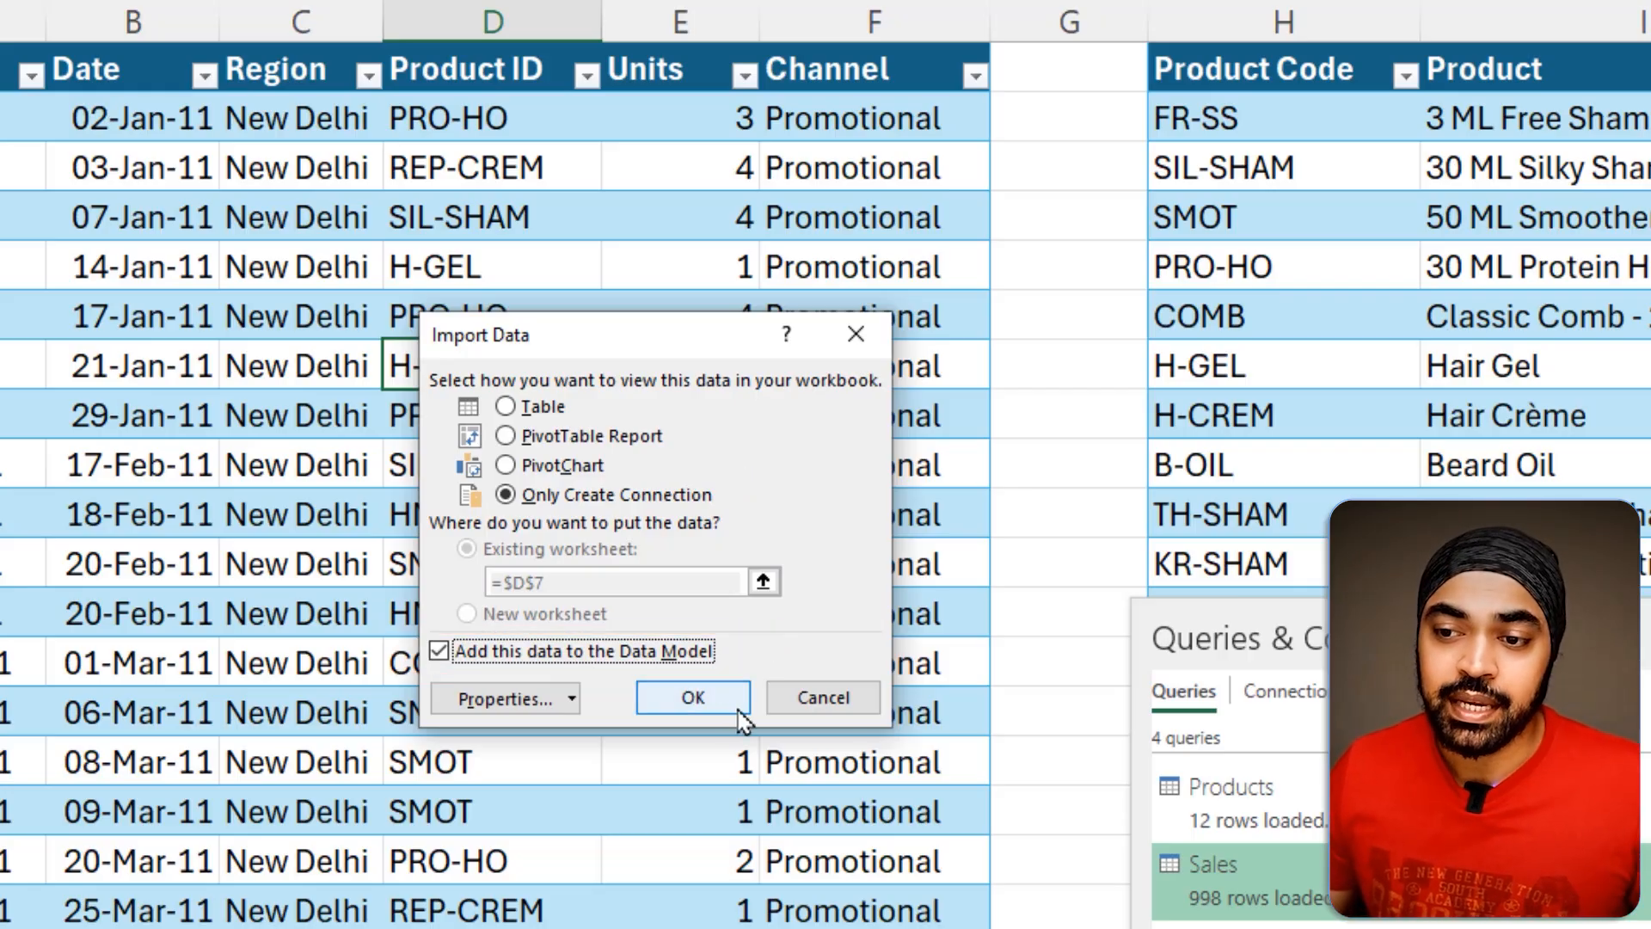
{"action": "left_click", "coordinate": [693, 697]}
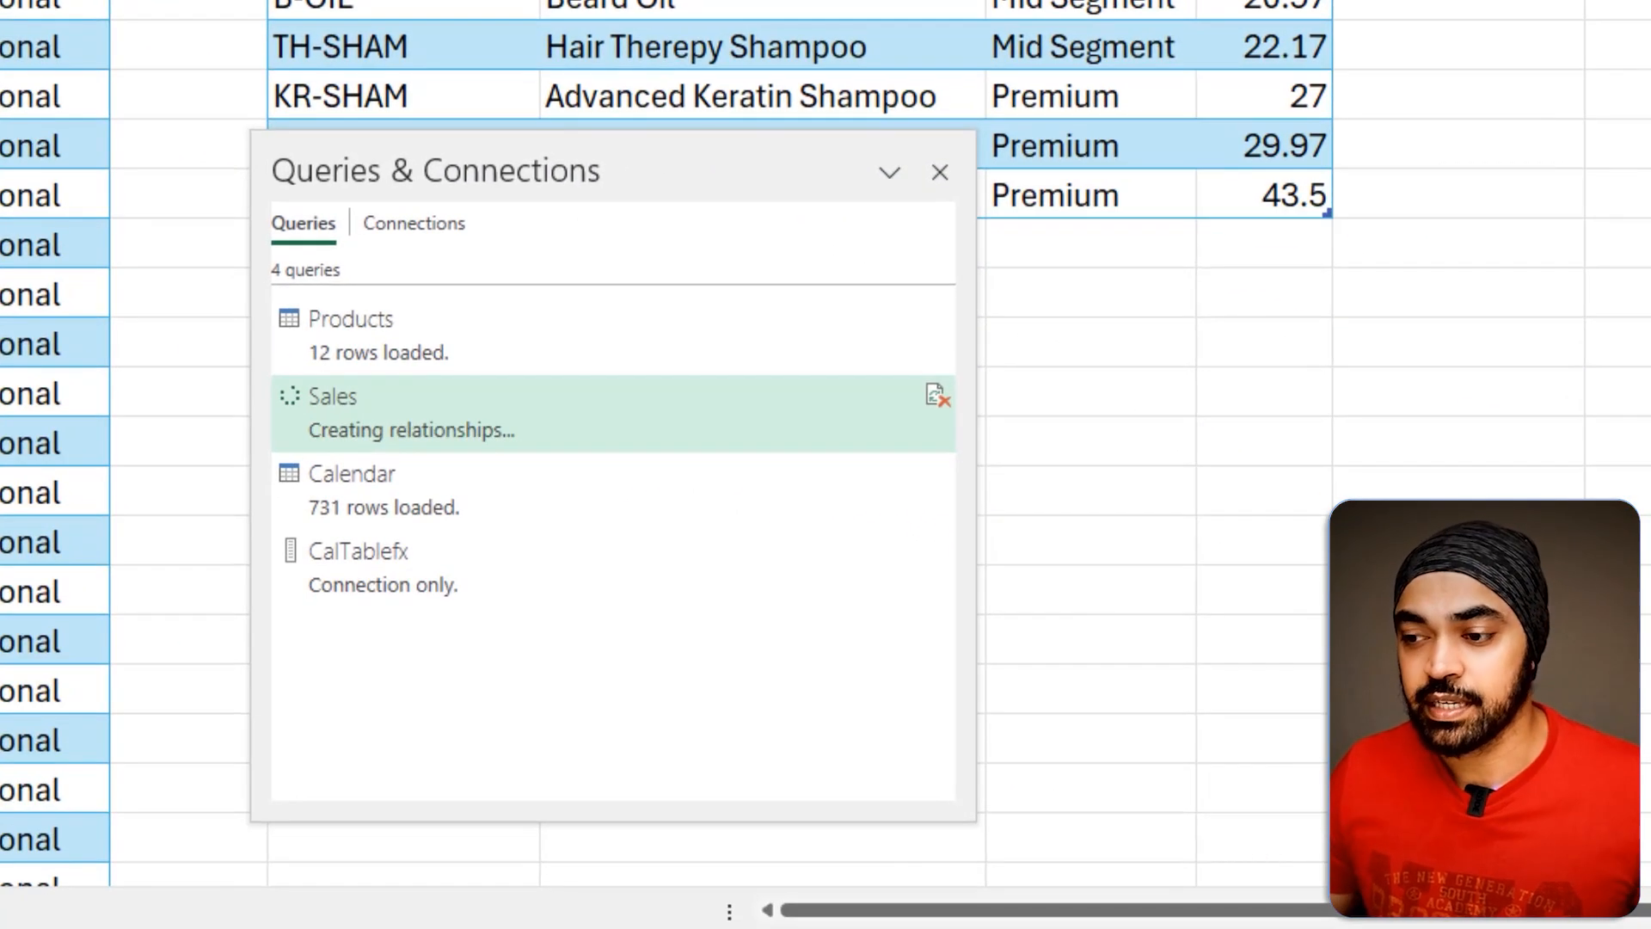
{"action": "mouse_move", "coordinate": [279, 290]}
{"action": "left_mouse_down"}
{"action": "mouse_move", "coordinate": [547, 519]}
{"action": "mouse_move", "coordinate": [602, 425]}
{"action": "left_mouse_up"}
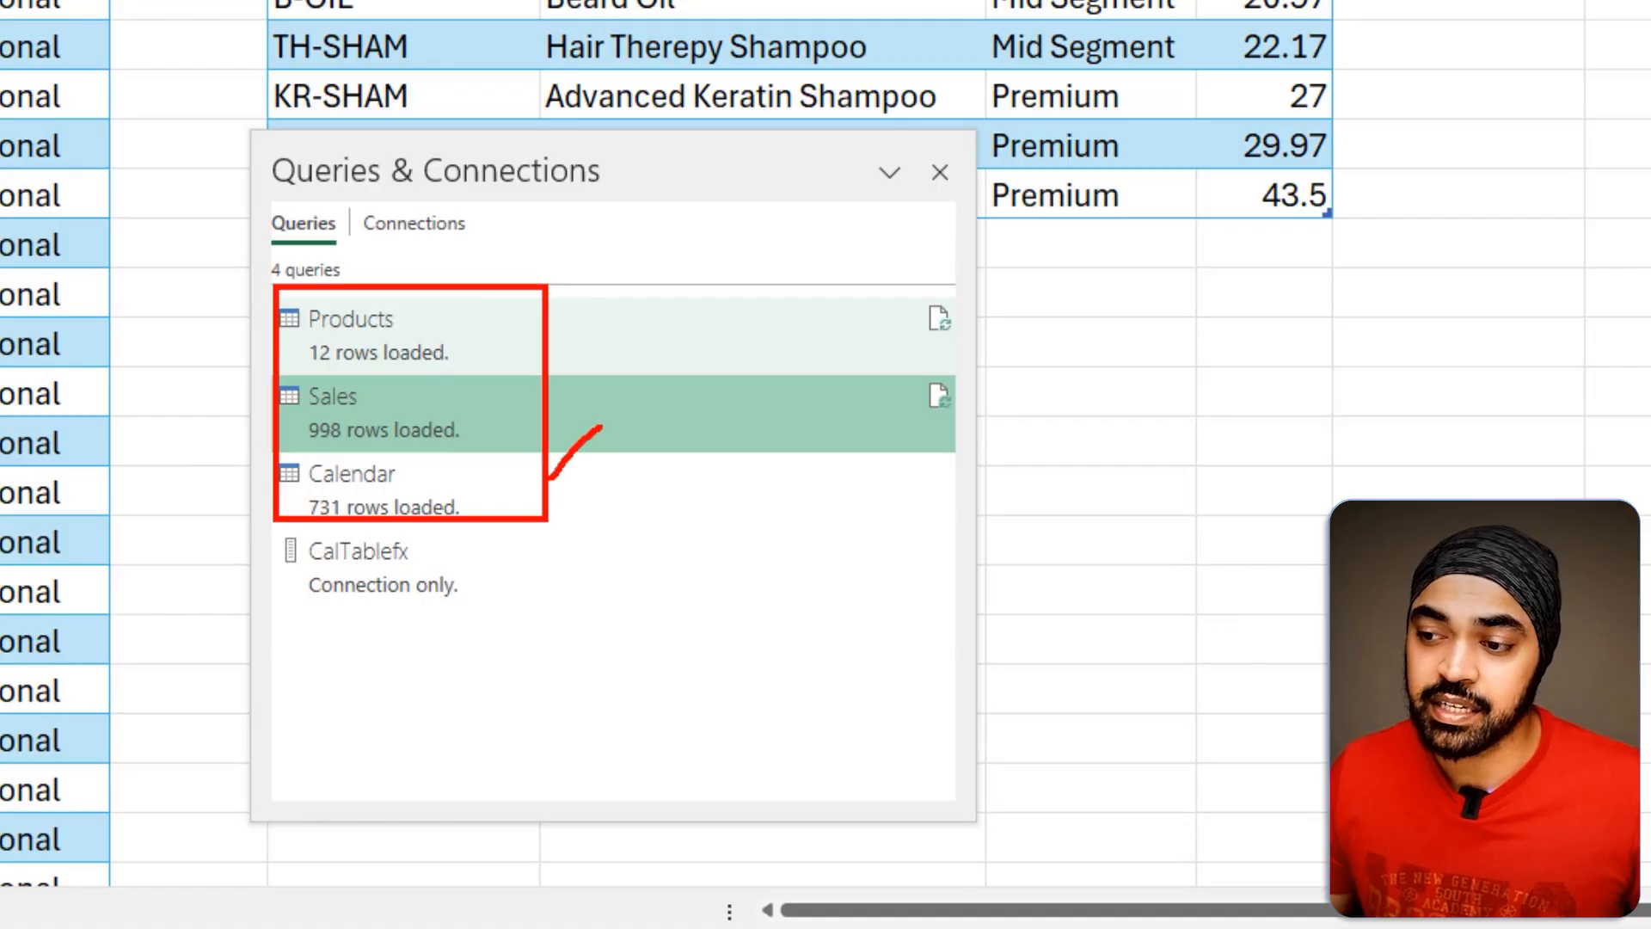
{"action": "key", "text": "Escape"}
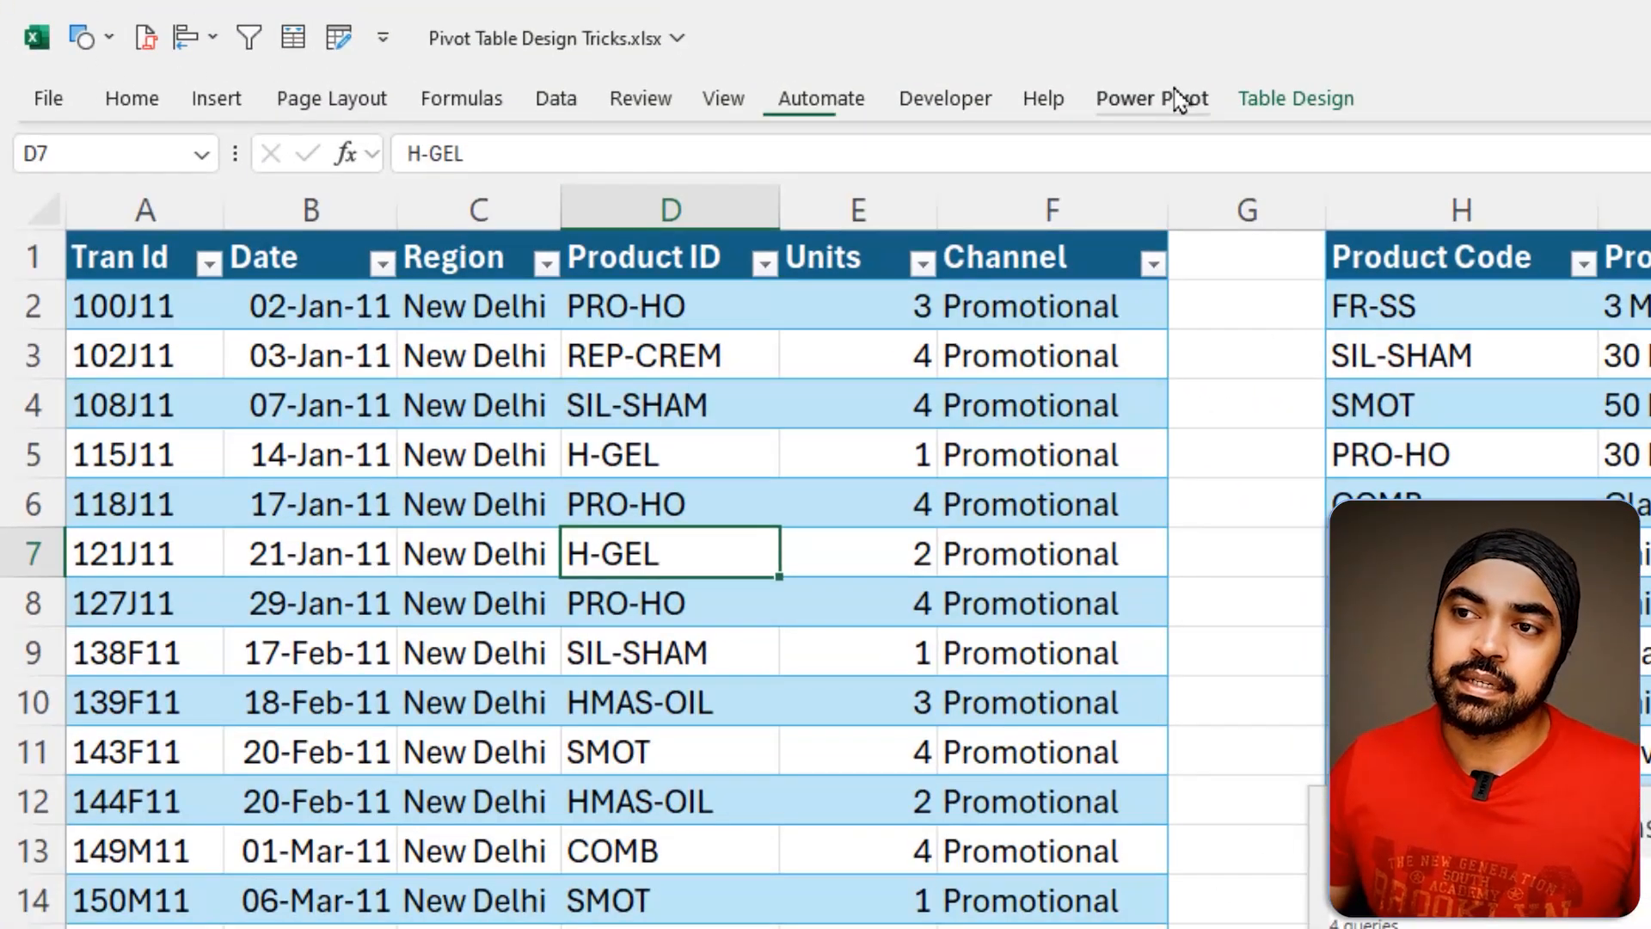
Step: Open the workbook's data model in Power Pivot, check the tables' rows and return to the relationship diagram
{"action": "left_click", "coordinate": [1176, 99]}
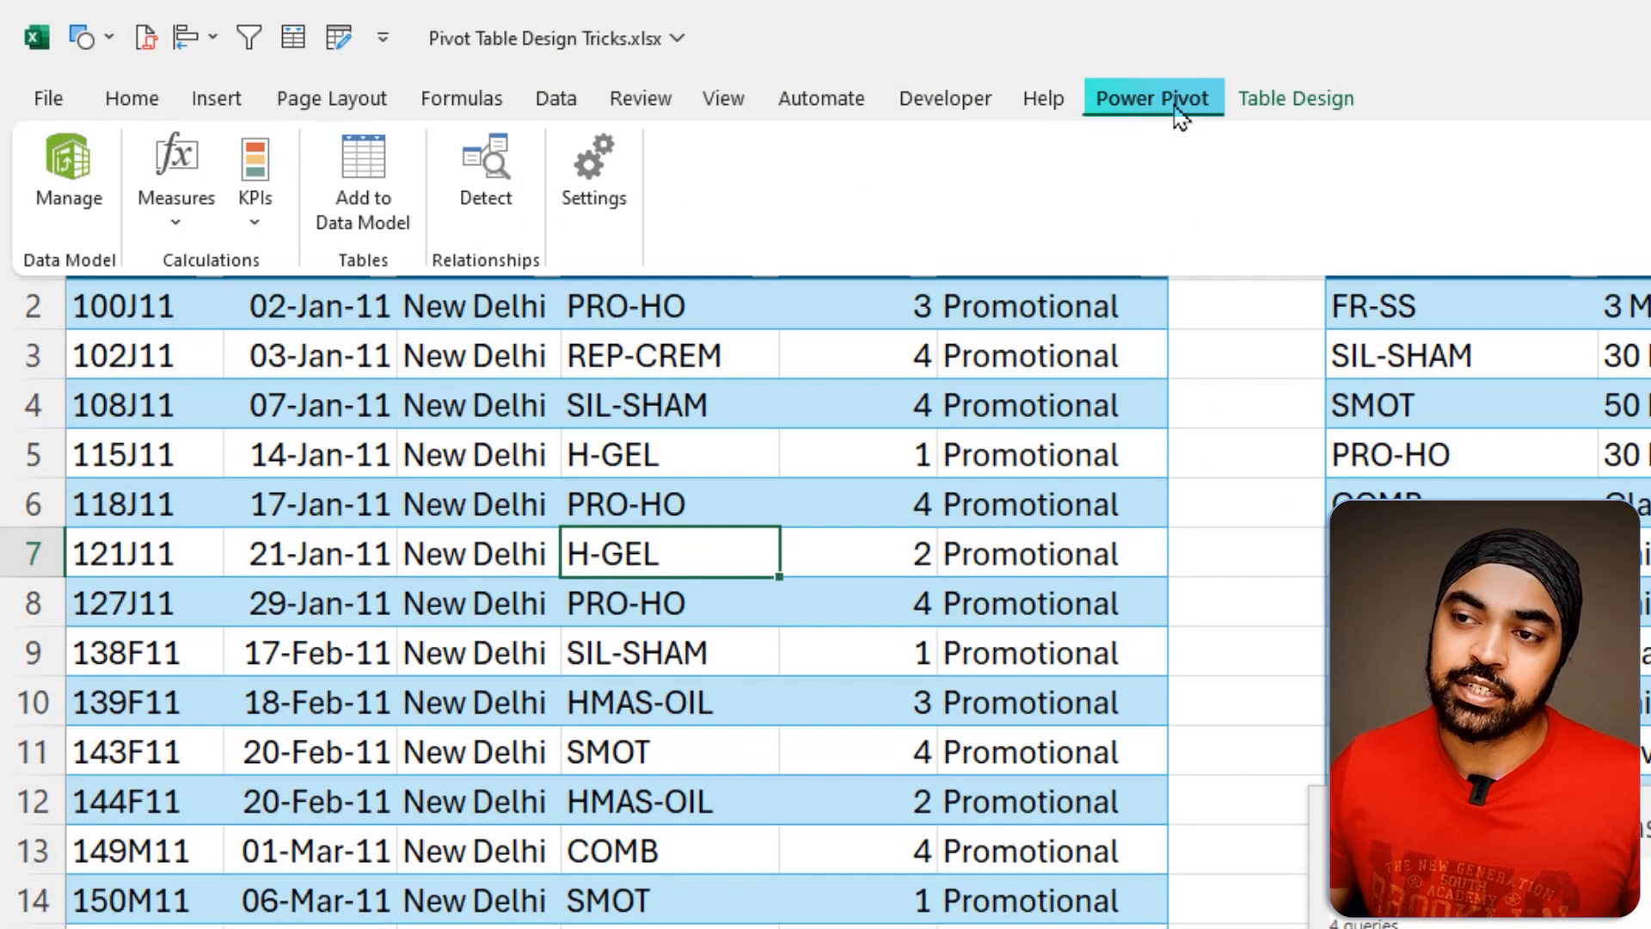
{"action": "left_click", "coordinate": [67, 222]}
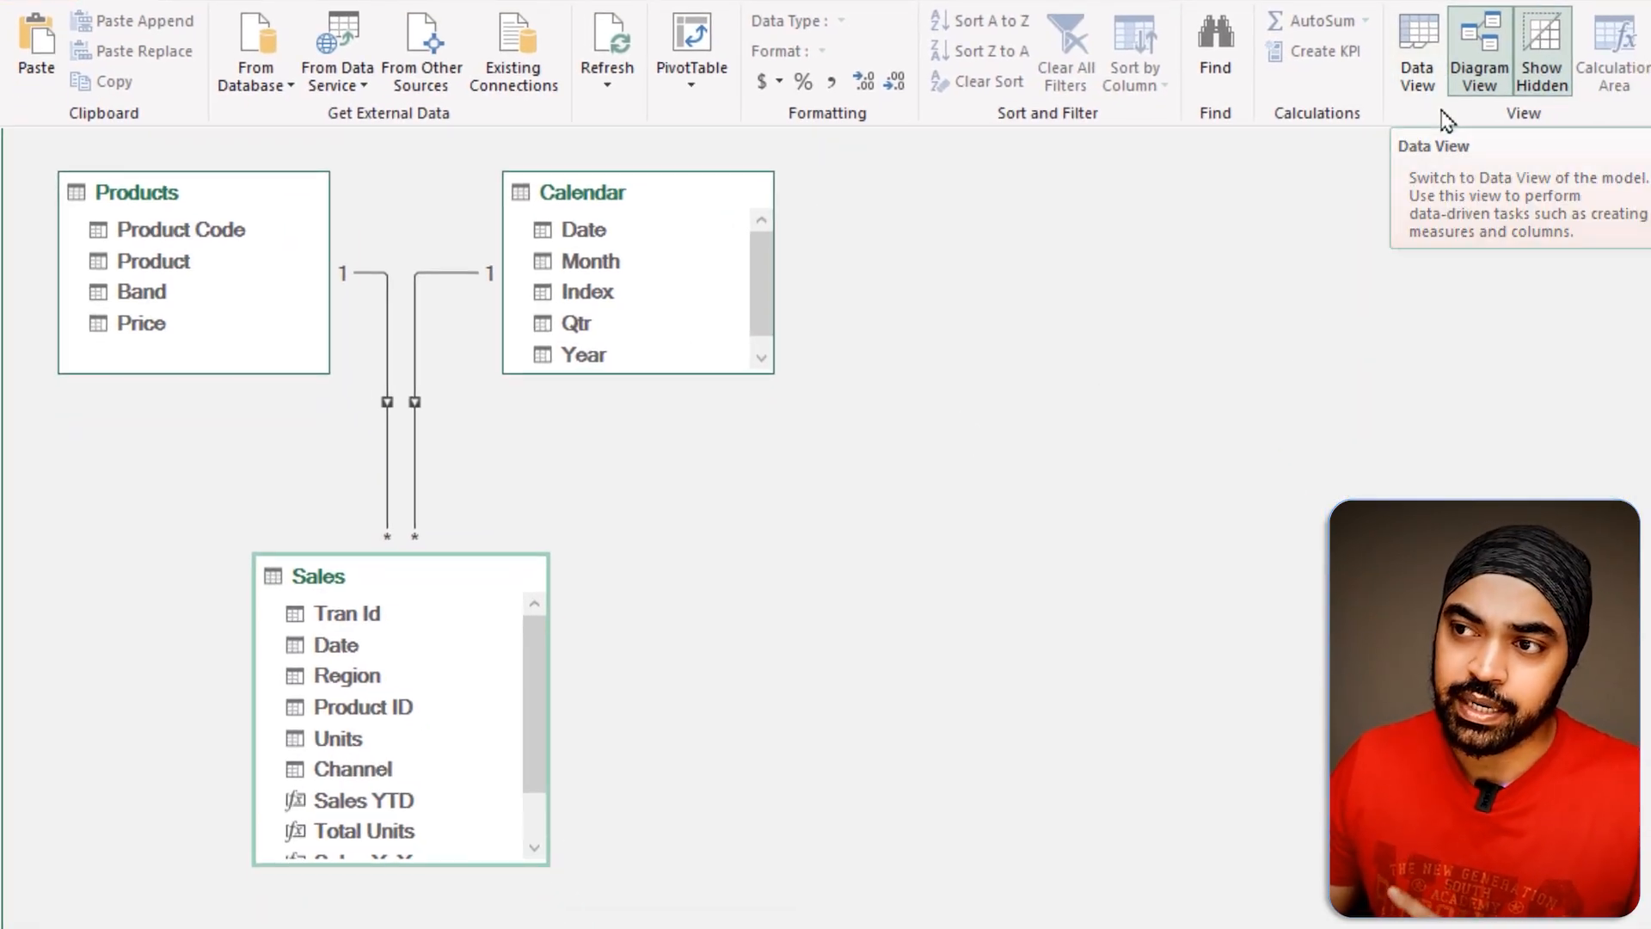
{"action": "left_click", "coordinate": [1419, 63]}
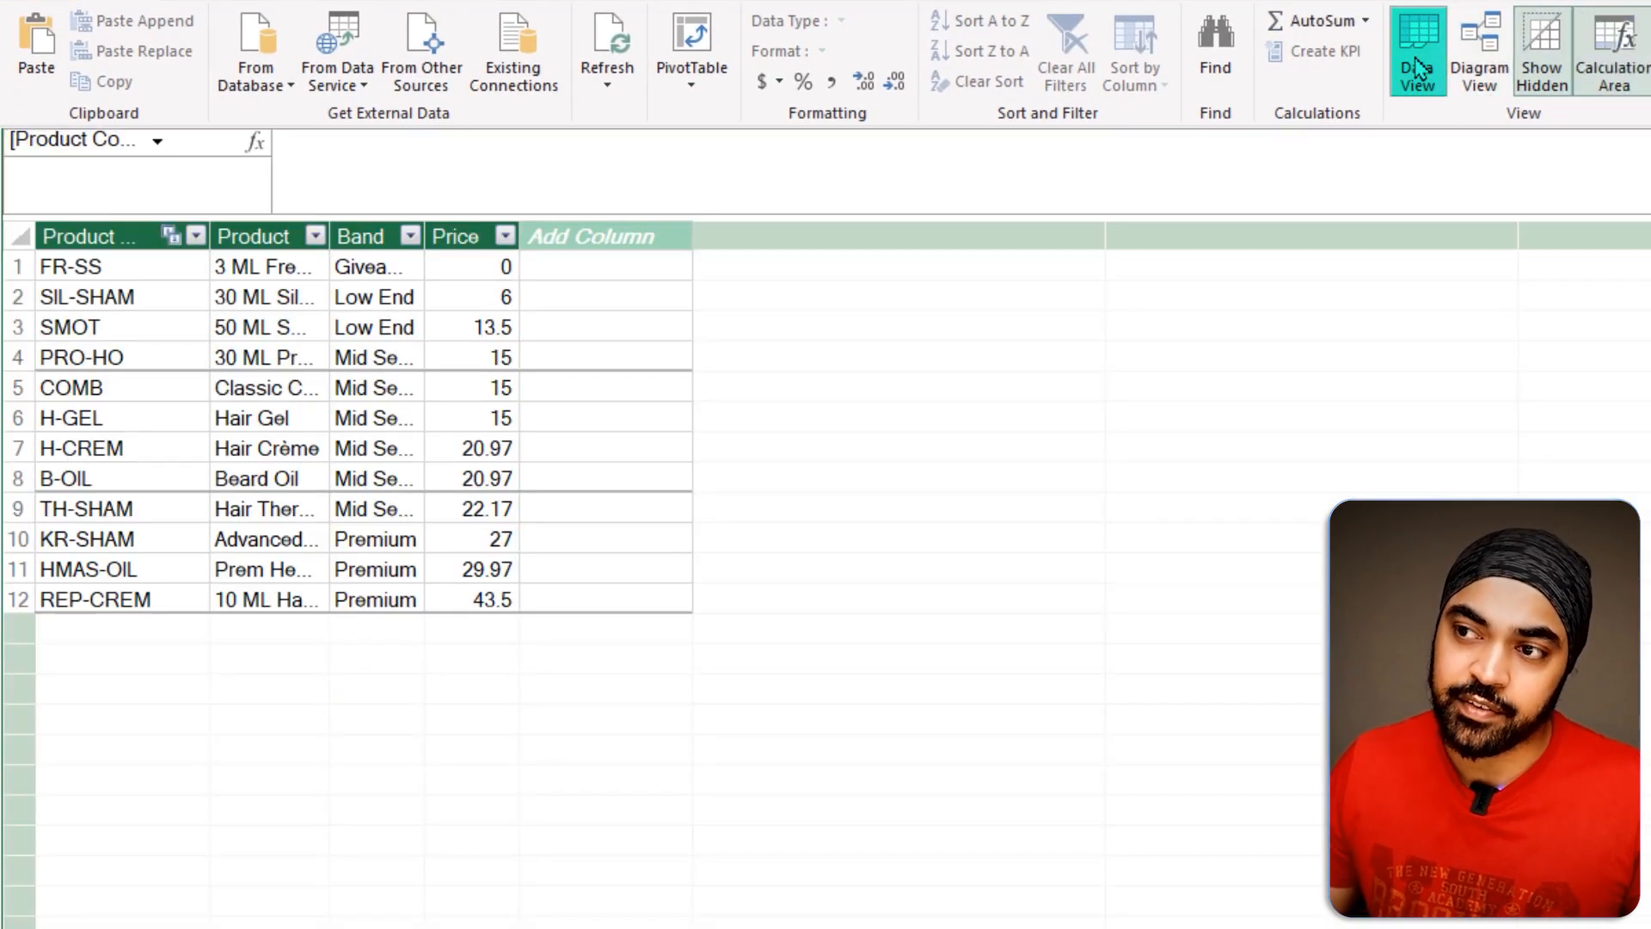
{"action": "left_click", "coordinate": [301, 301]}
{"action": "left_click", "coordinate": [1479, 63]}
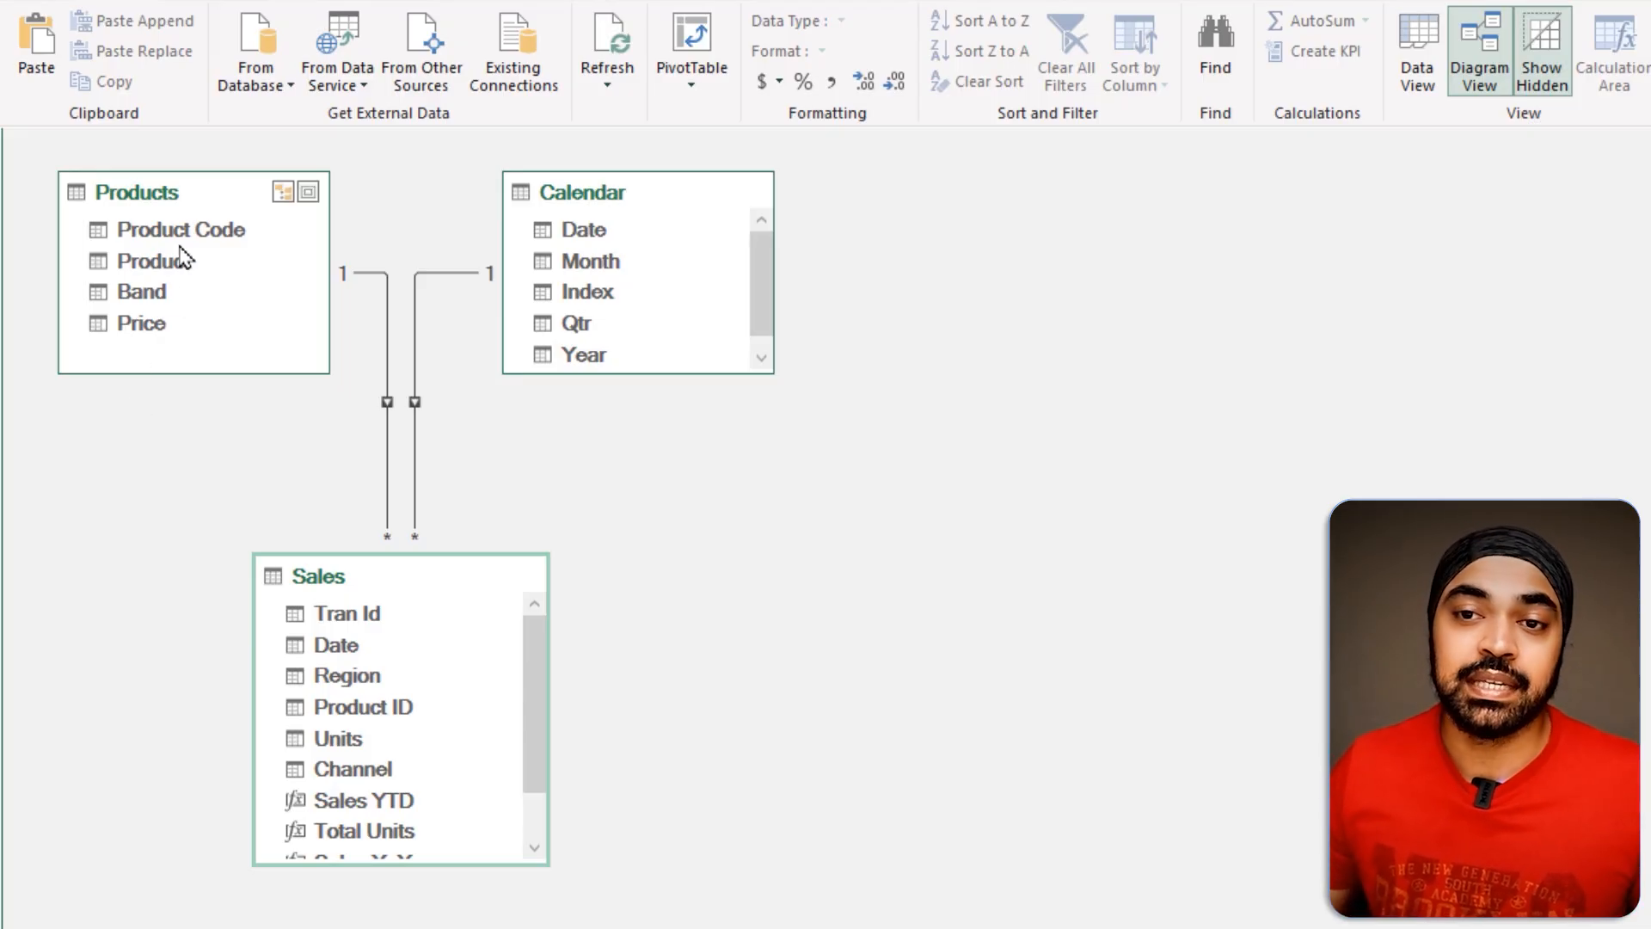
Step: Examine how the Products table's Product Code links to Sales Product ID and the Calendar table's Date links to Sales Date
{"action": "left_click", "coordinate": [177, 192]}
{"action": "left_click", "coordinate": [554, 194]}
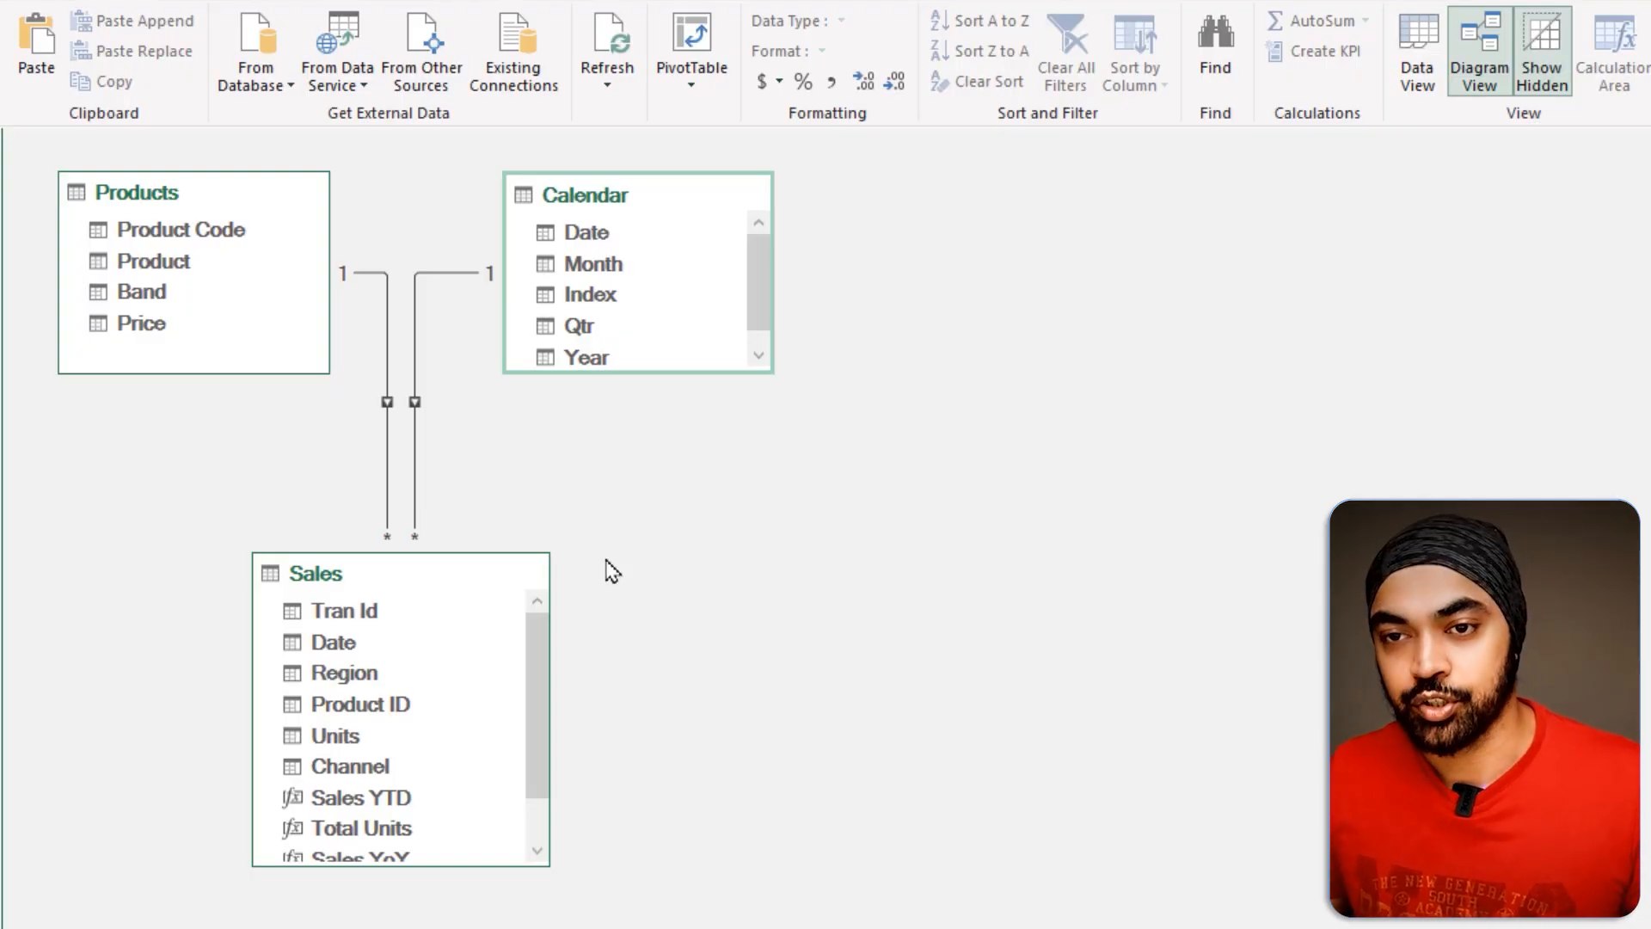
{"action": "key", "text": "ctrl+2"}
{"action": "left_click_drag", "start_coordinate": [195, 202], "coordinate": [248, 184]}
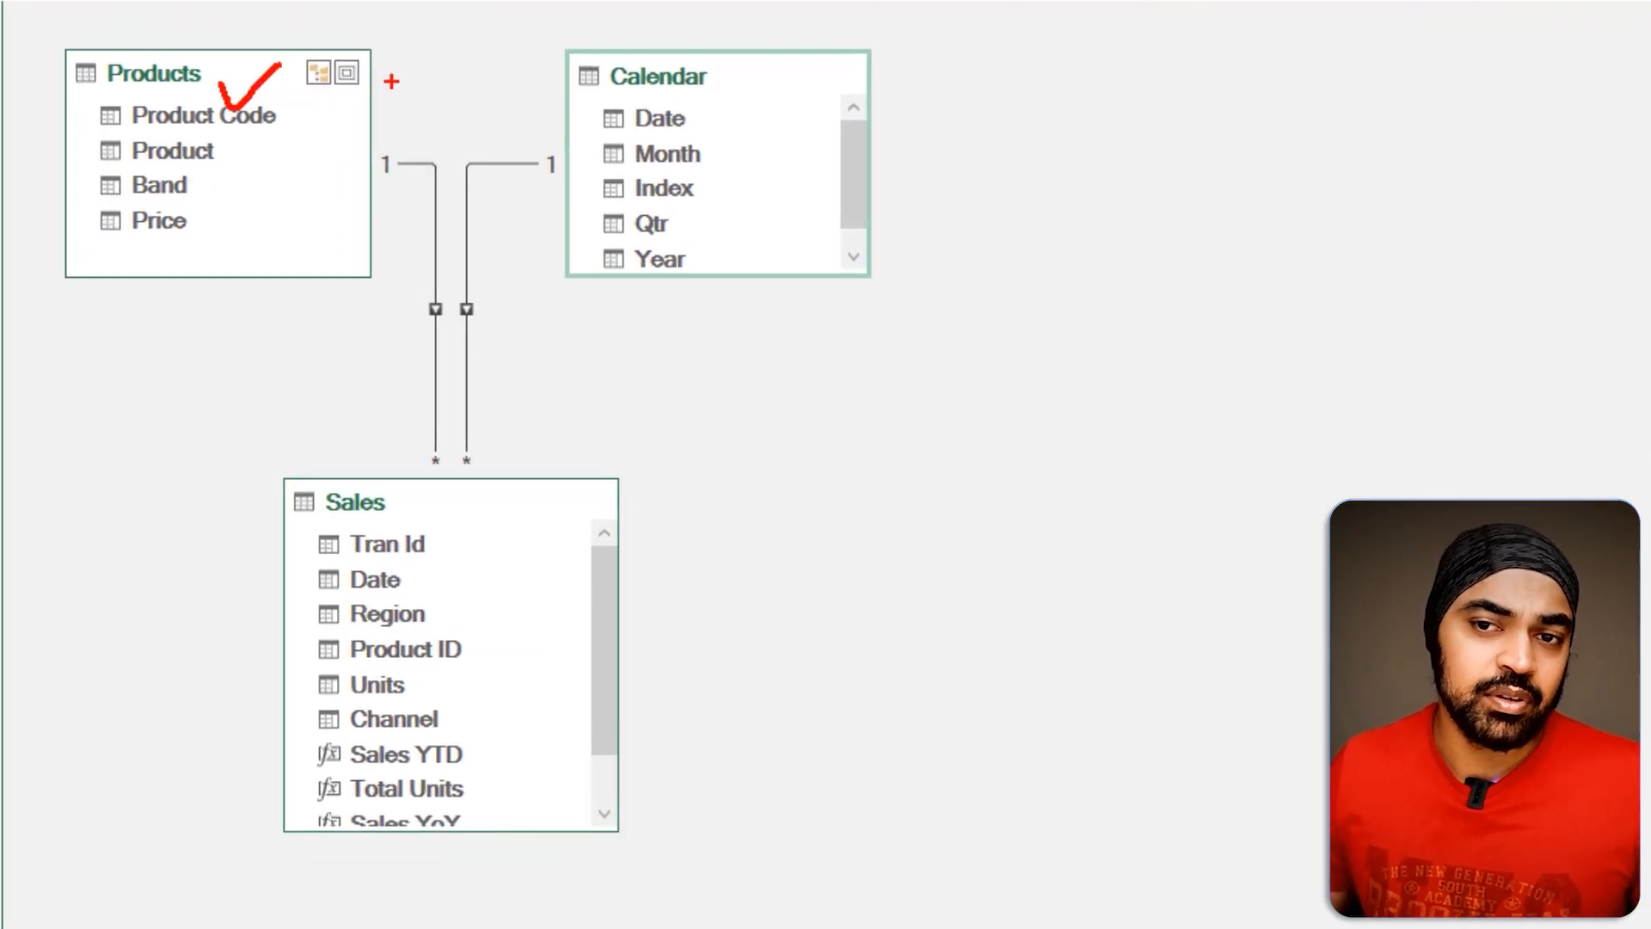
{"action": "left_click_drag", "start_coordinate": [708, 110], "coordinate": [767, 89]}
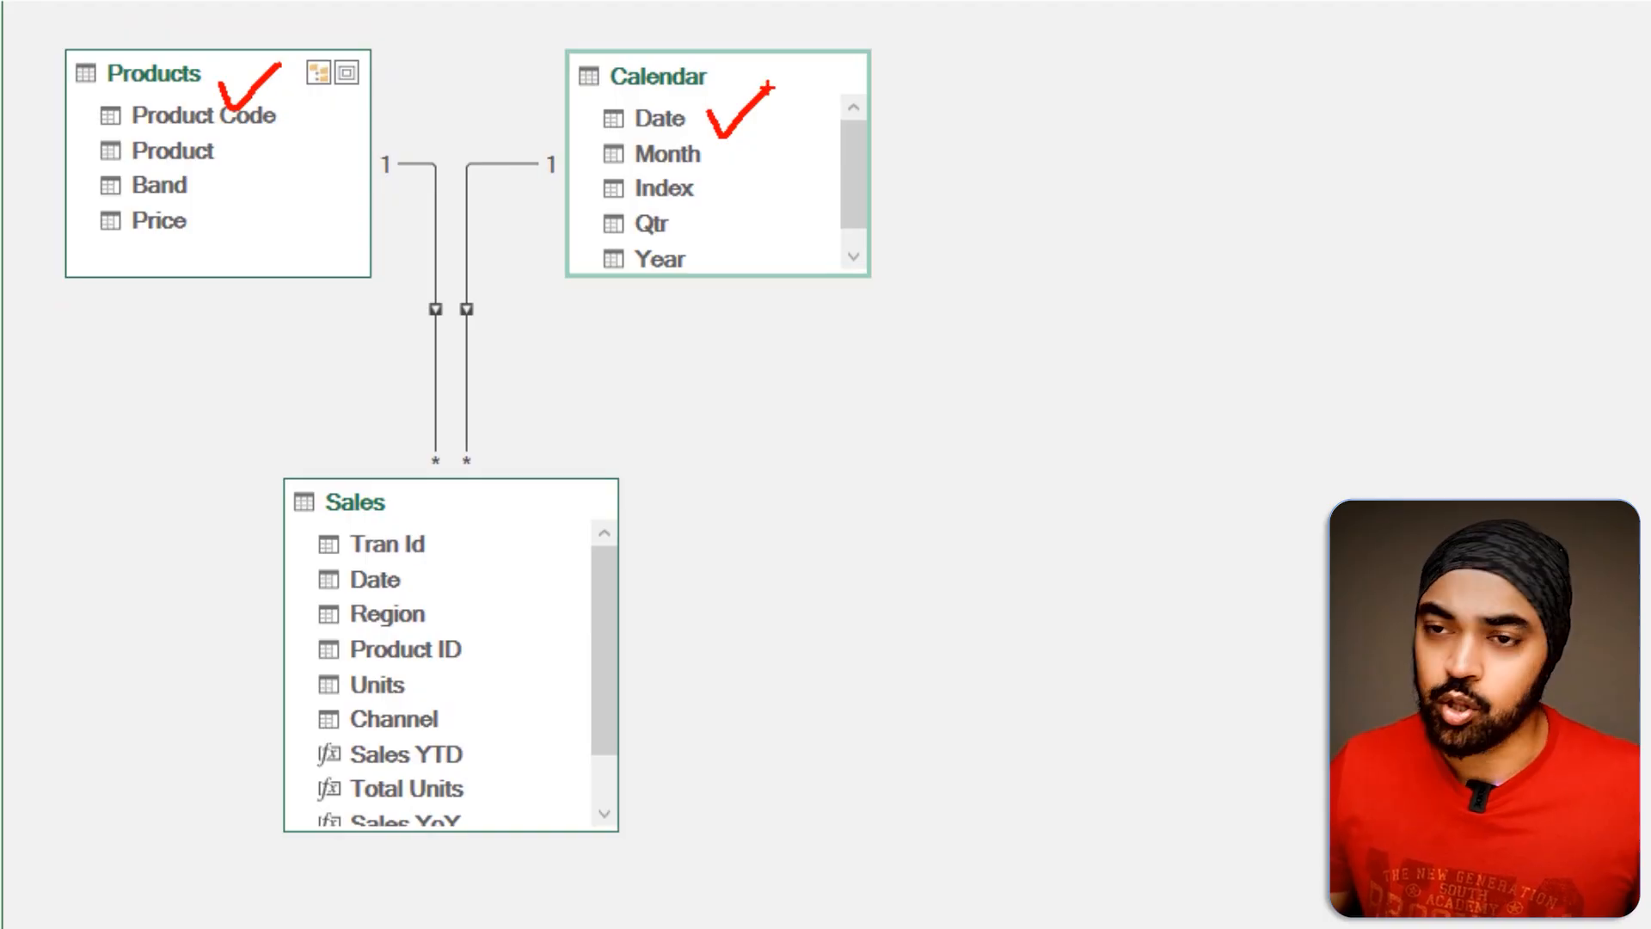
{"action": "left_click_drag", "start_coordinate": [512, 429], "coordinate": [521, 419]}
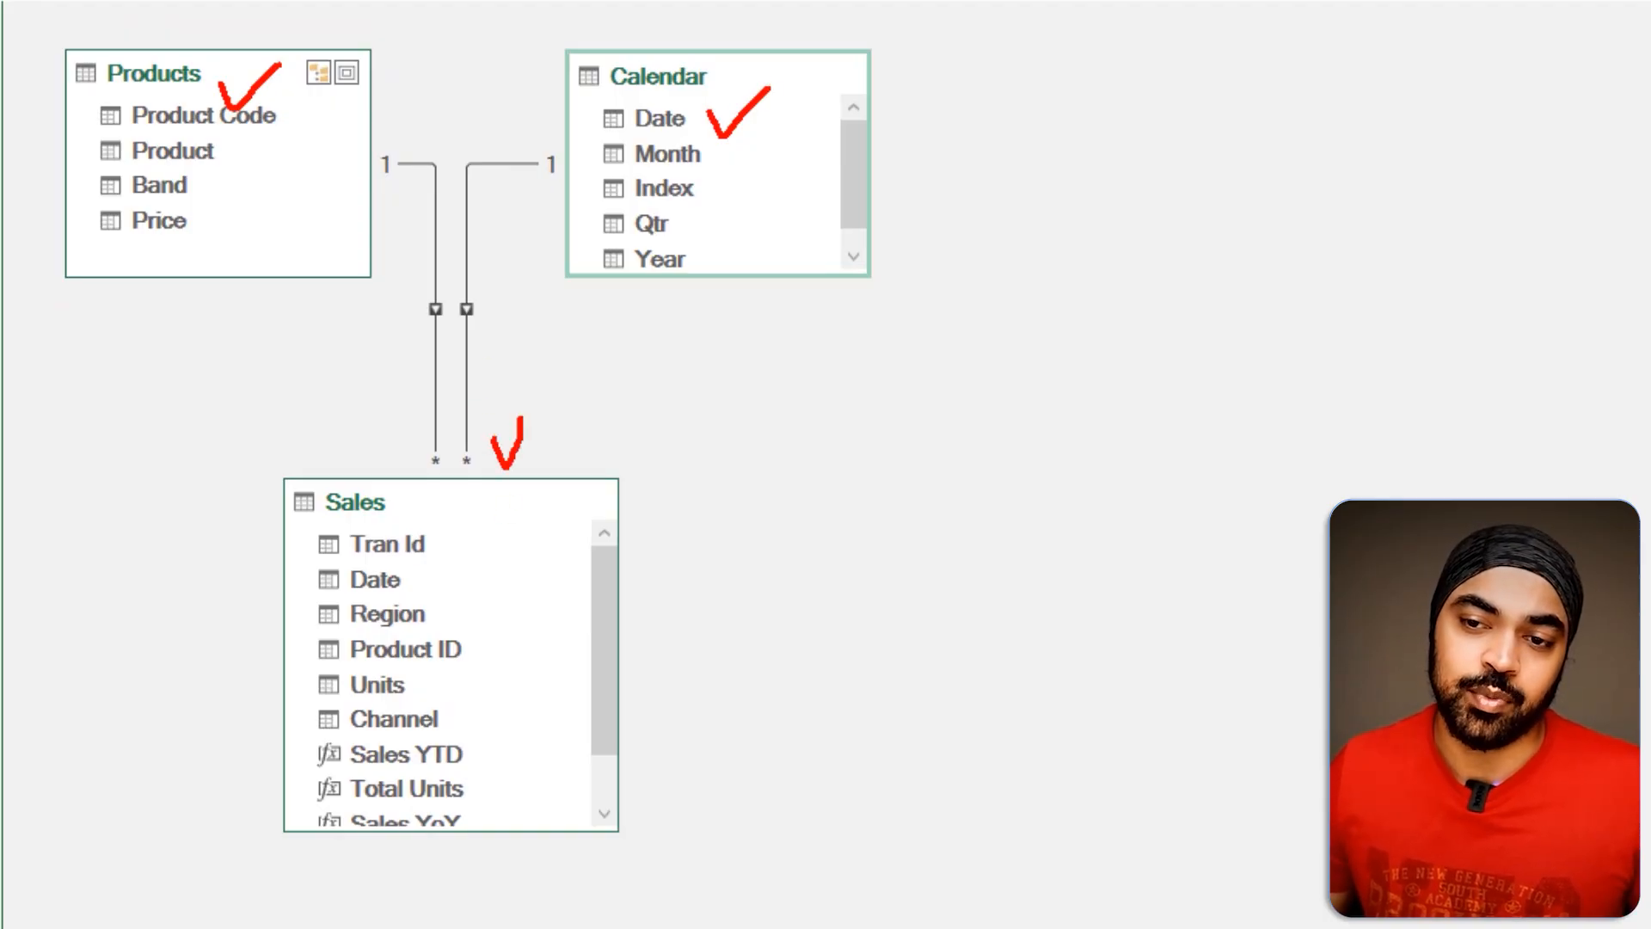
{"action": "key", "text": "Escape"}
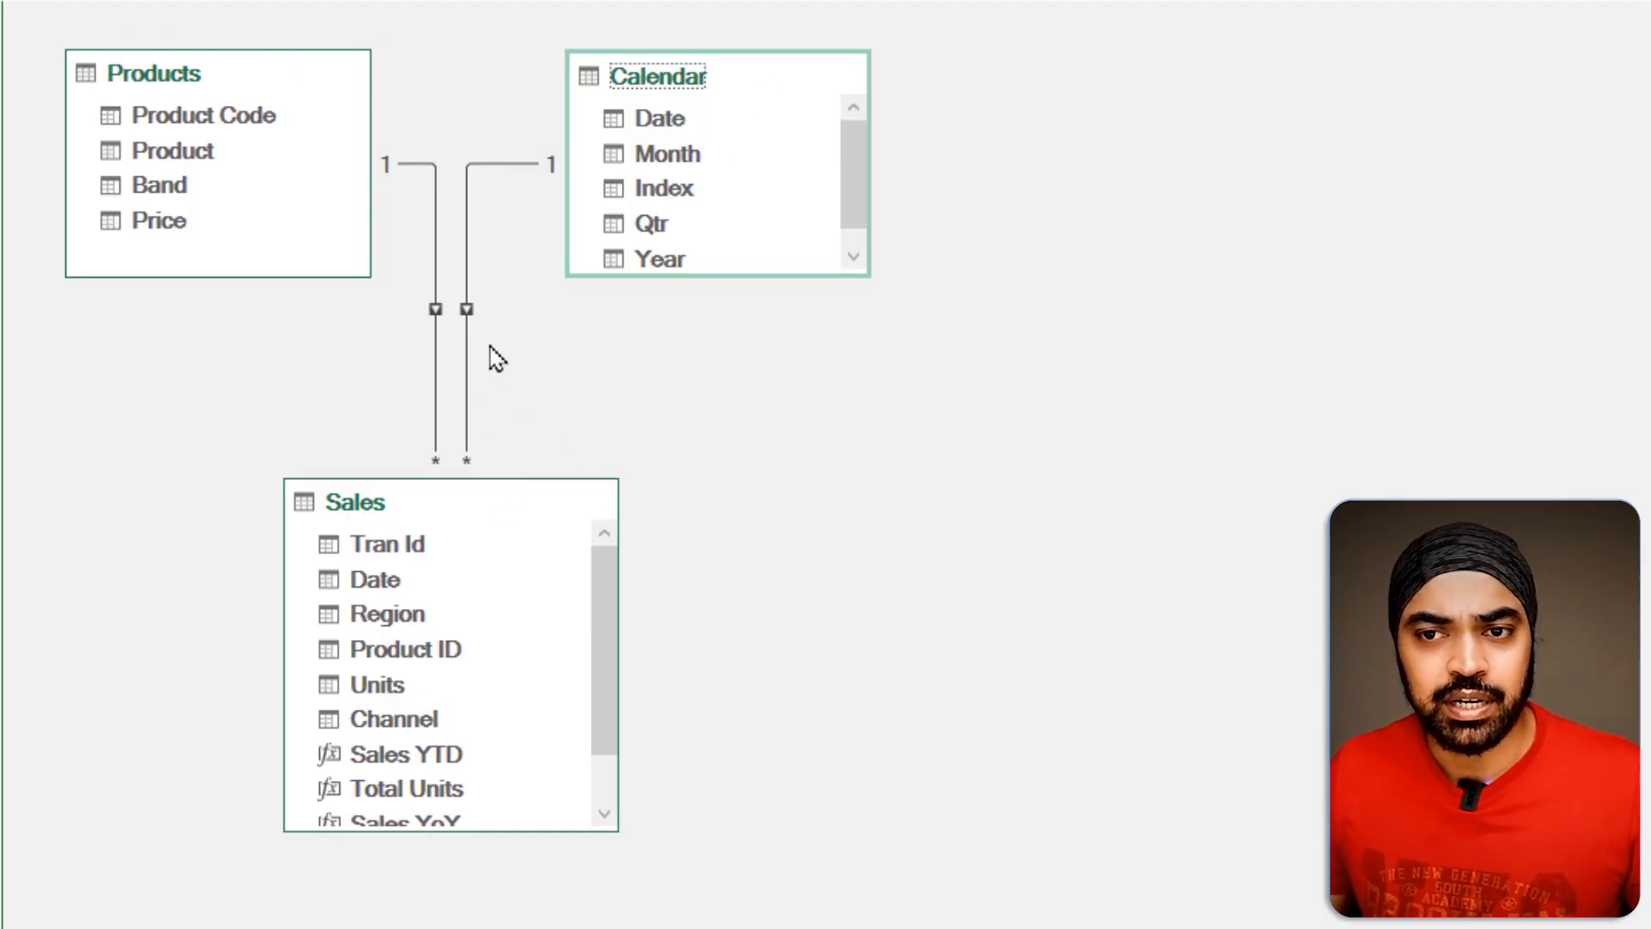
{"action": "key", "text": "ctrl+2"}
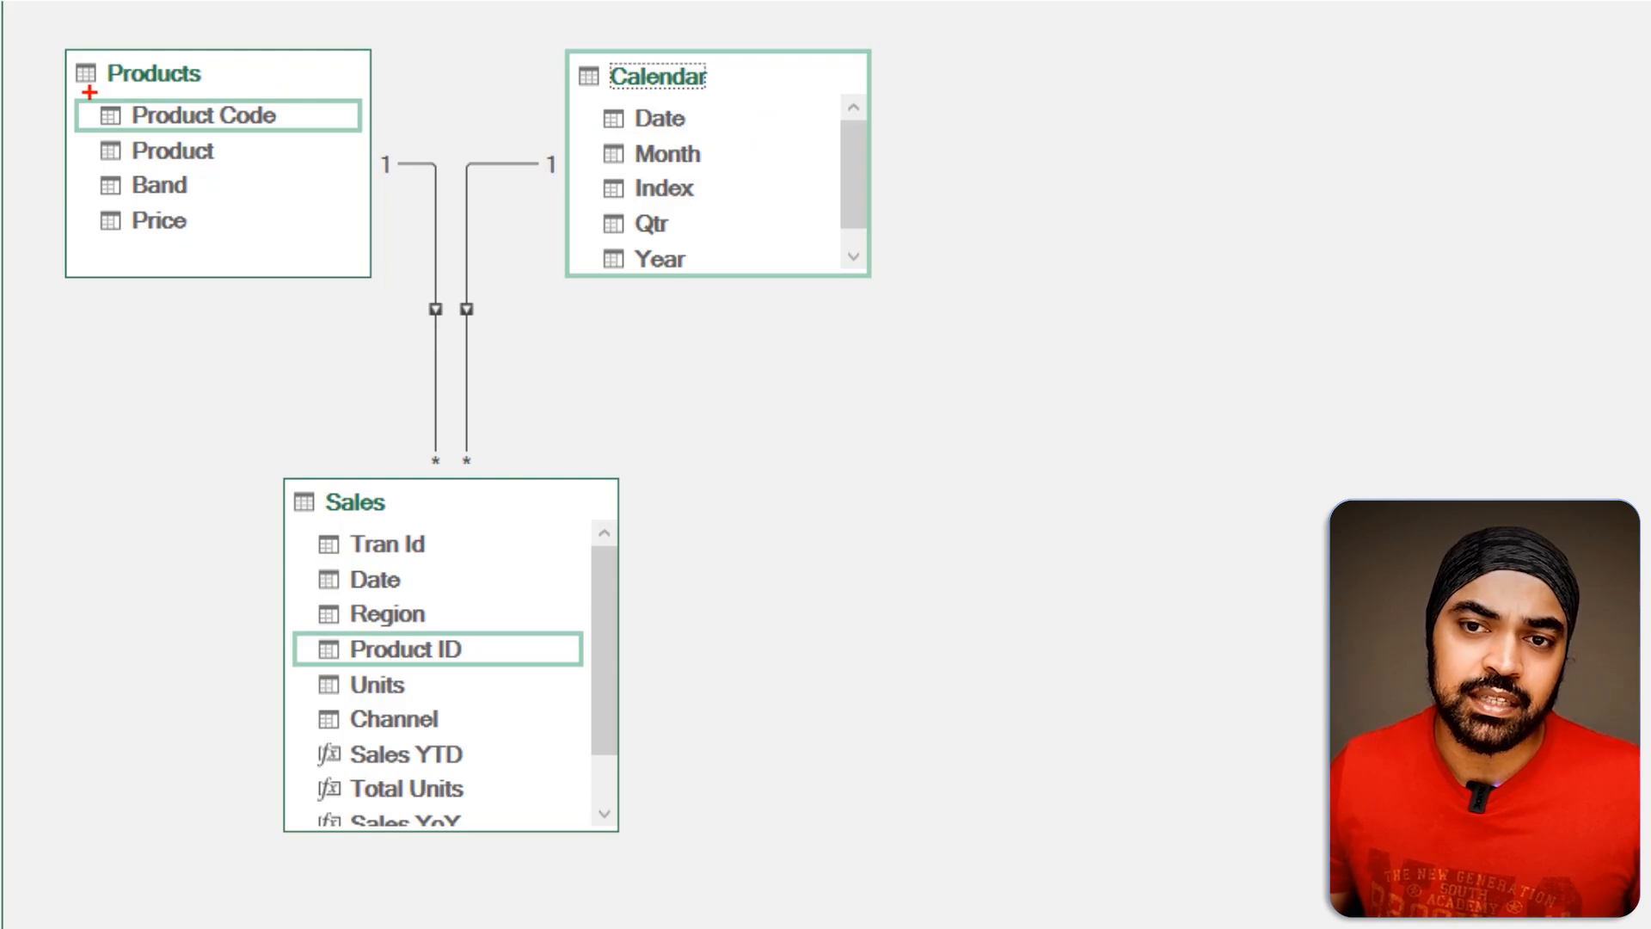
{"action": "left_click_drag", "start_coordinate": [89, 92], "coordinate": [316, 144]}
{"action": "mouse_move", "coordinate": [291, 128]}
{"action": "left_mouse_down"}
{"action": "mouse_move", "coordinate": [338, 274]}
{"action": "mouse_move", "coordinate": [342, 595]}
{"action": "left_mouse_up"}
{"action": "mouse_move", "coordinate": [385, 165]}
{"action": "left_mouse_down"}
{"action": "mouse_move", "coordinate": [430, 247]}
{"action": "mouse_move", "coordinate": [418, 435]}
{"action": "left_mouse_up"}
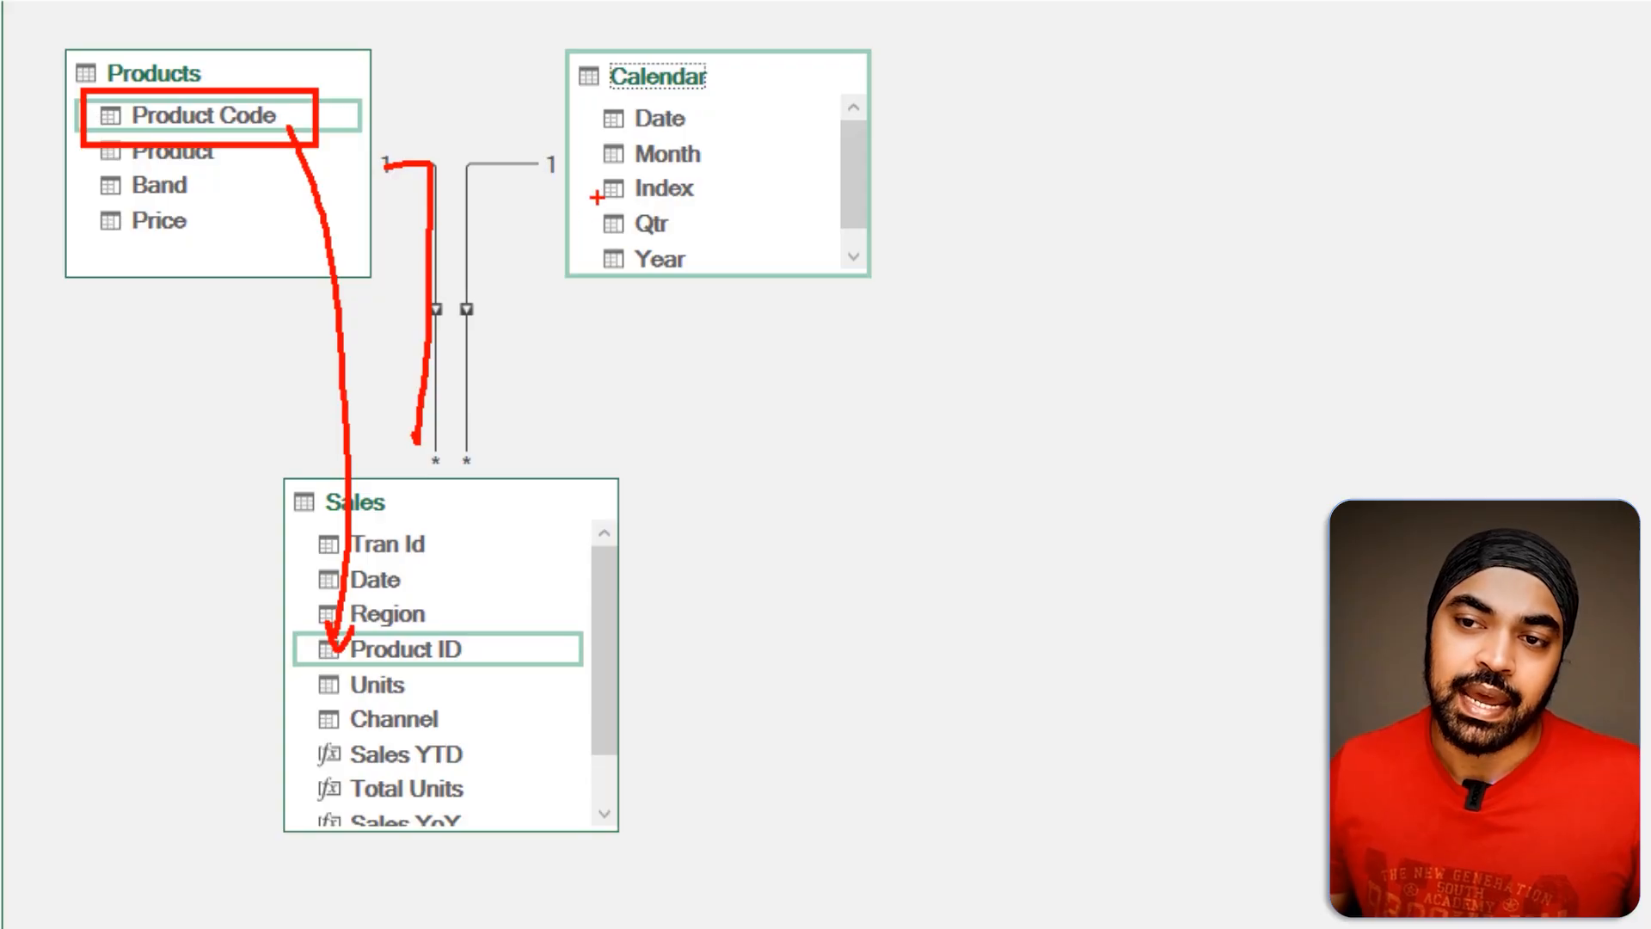
{"action": "key", "text": "Escape"}
{"action": "key", "text": "ctrl+2"}
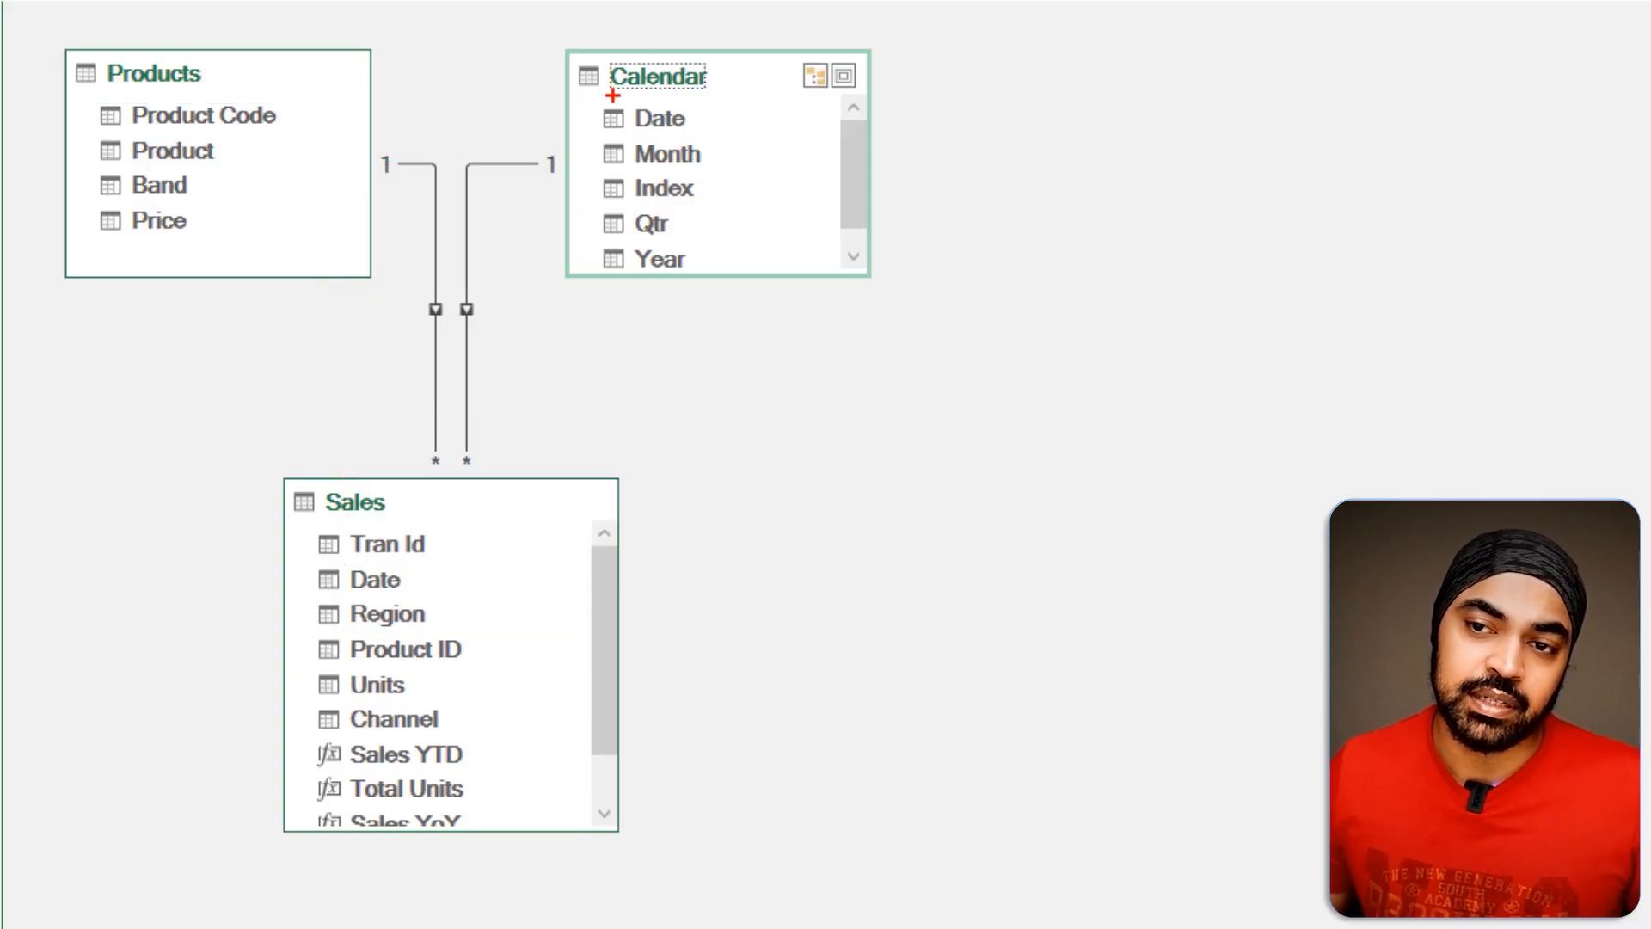
{"action": "left_click_drag", "start_coordinate": [593, 95], "coordinate": [702, 139]}
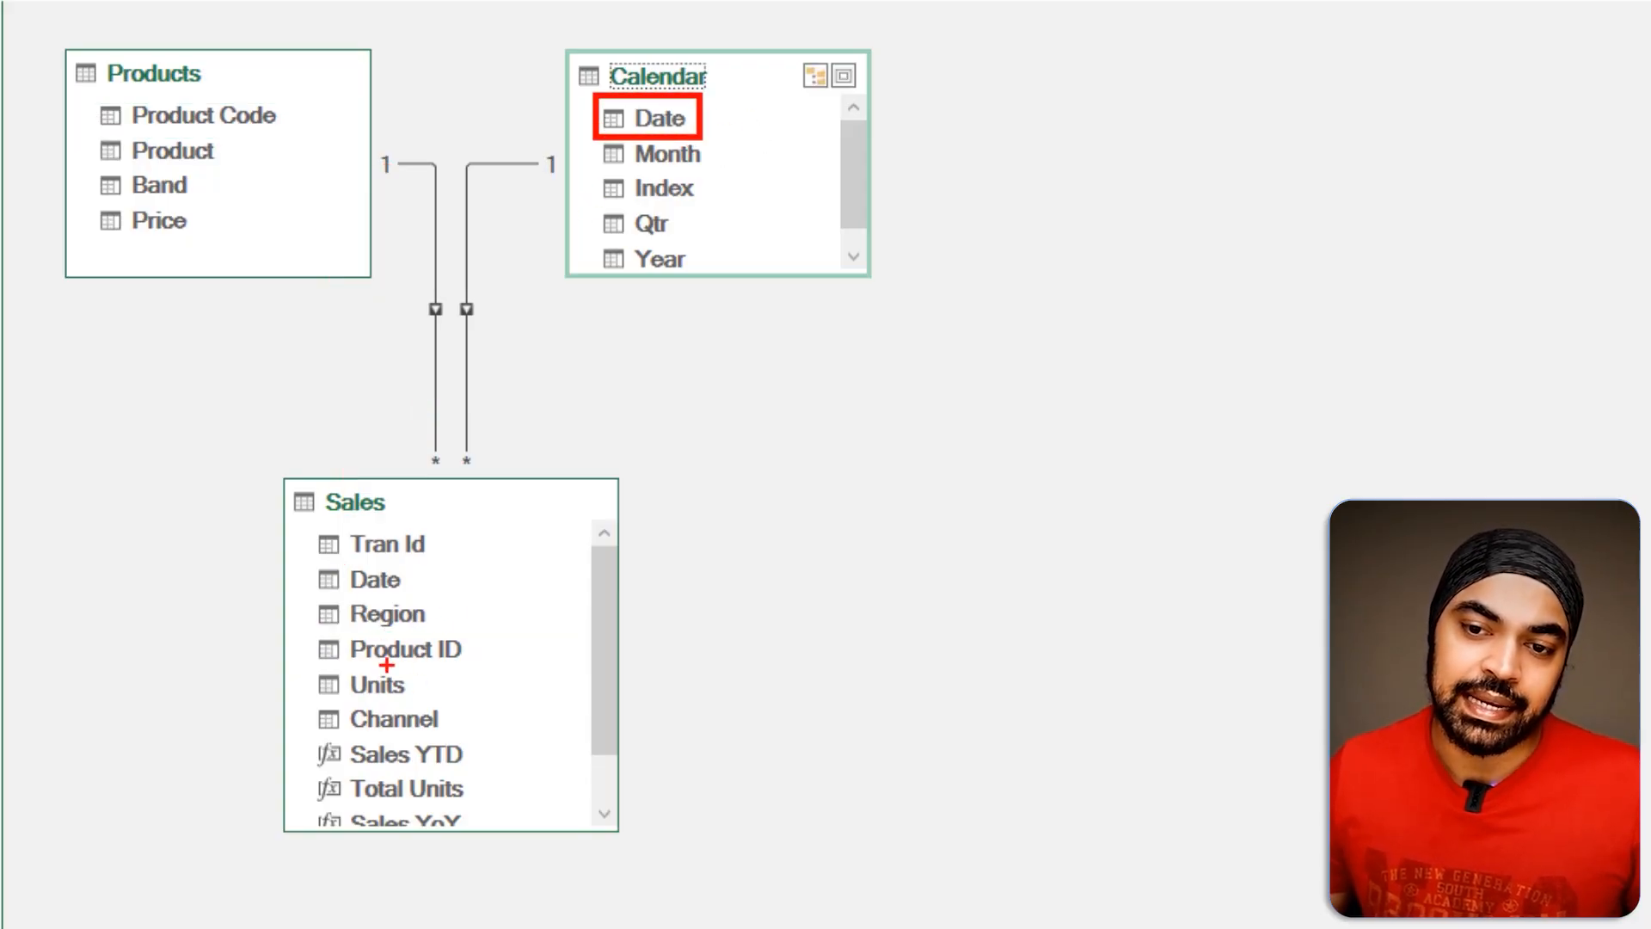
{"action": "left_click_drag", "start_coordinate": [296, 558], "coordinate": [451, 602]}
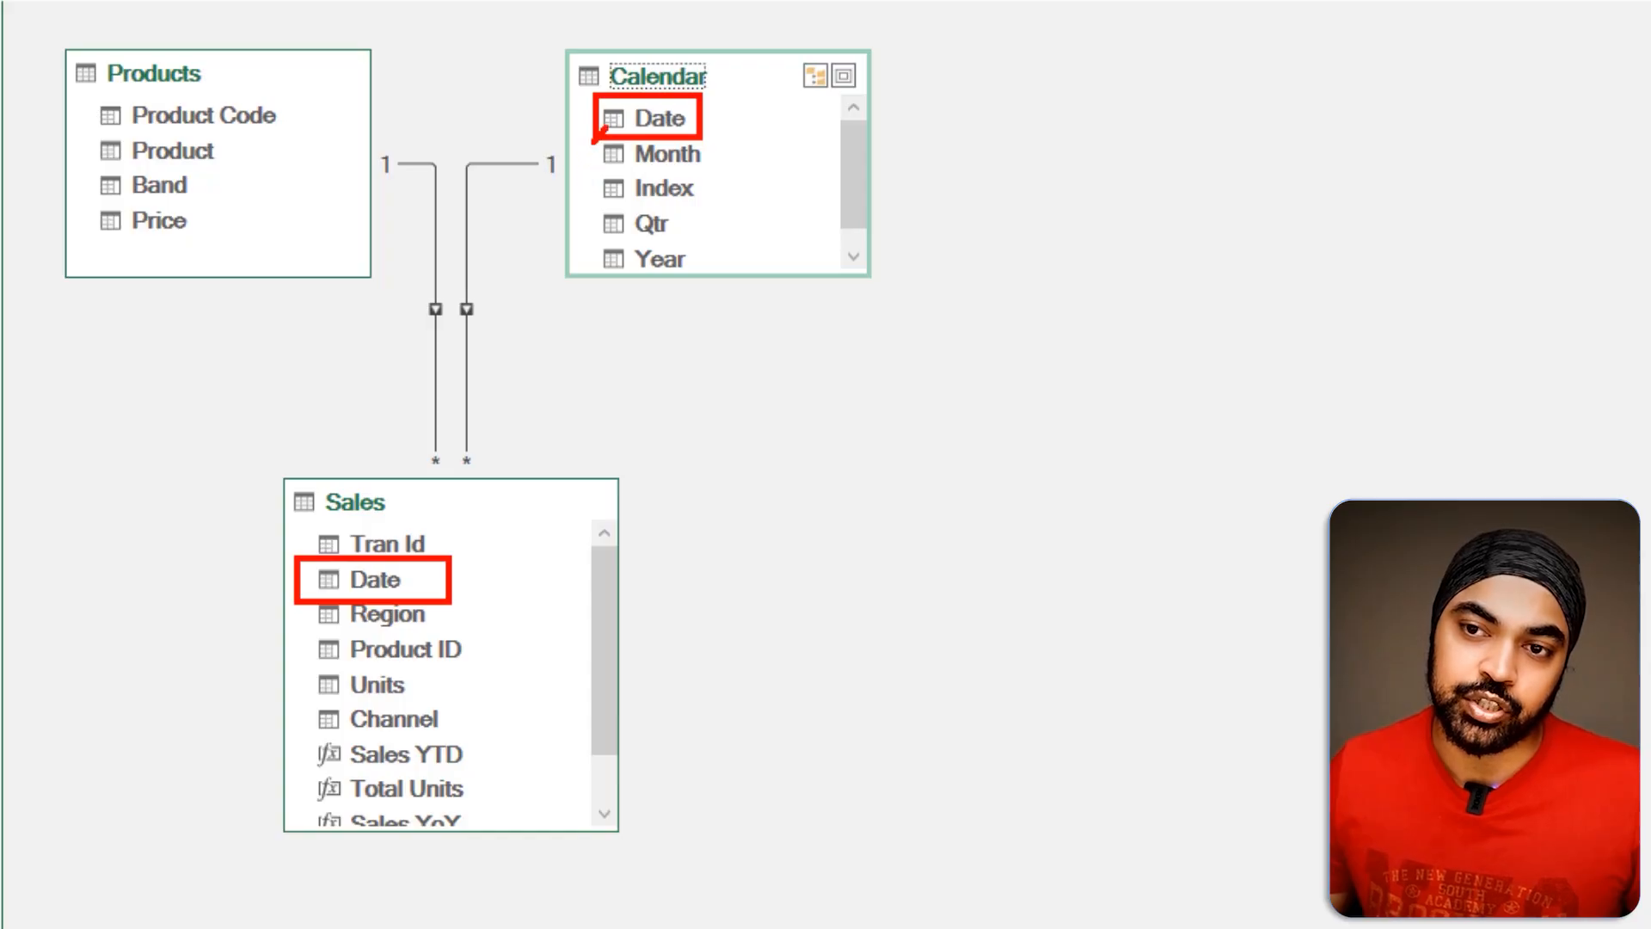
{"action": "left_click_drag", "start_coordinate": [596, 140], "coordinate": [438, 513]}
{"action": "mouse_move", "coordinate": [547, 163]}
{"action": "left_mouse_down"}
{"action": "mouse_move", "coordinate": [480, 288]}
{"action": "mouse_move", "coordinate": [487, 460]}
{"action": "left_mouse_up"}
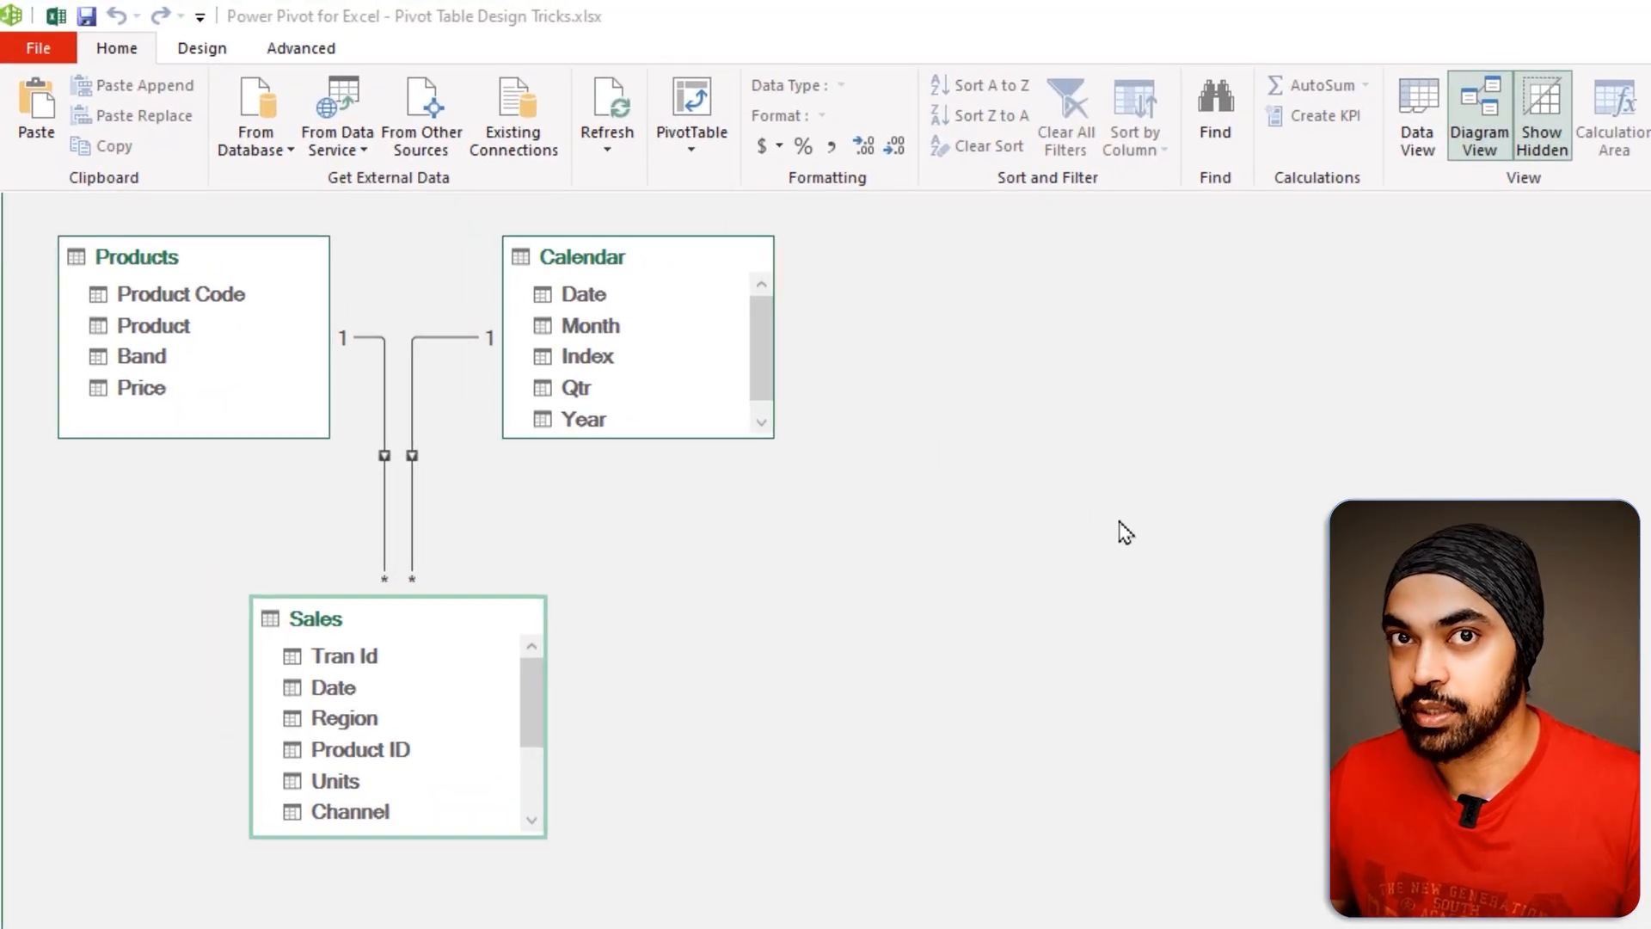
Step: Create a PivotTable from the data model on a new worksheet and list all available tables in its fields
{"action": "left_click", "coordinate": [483, 24]}
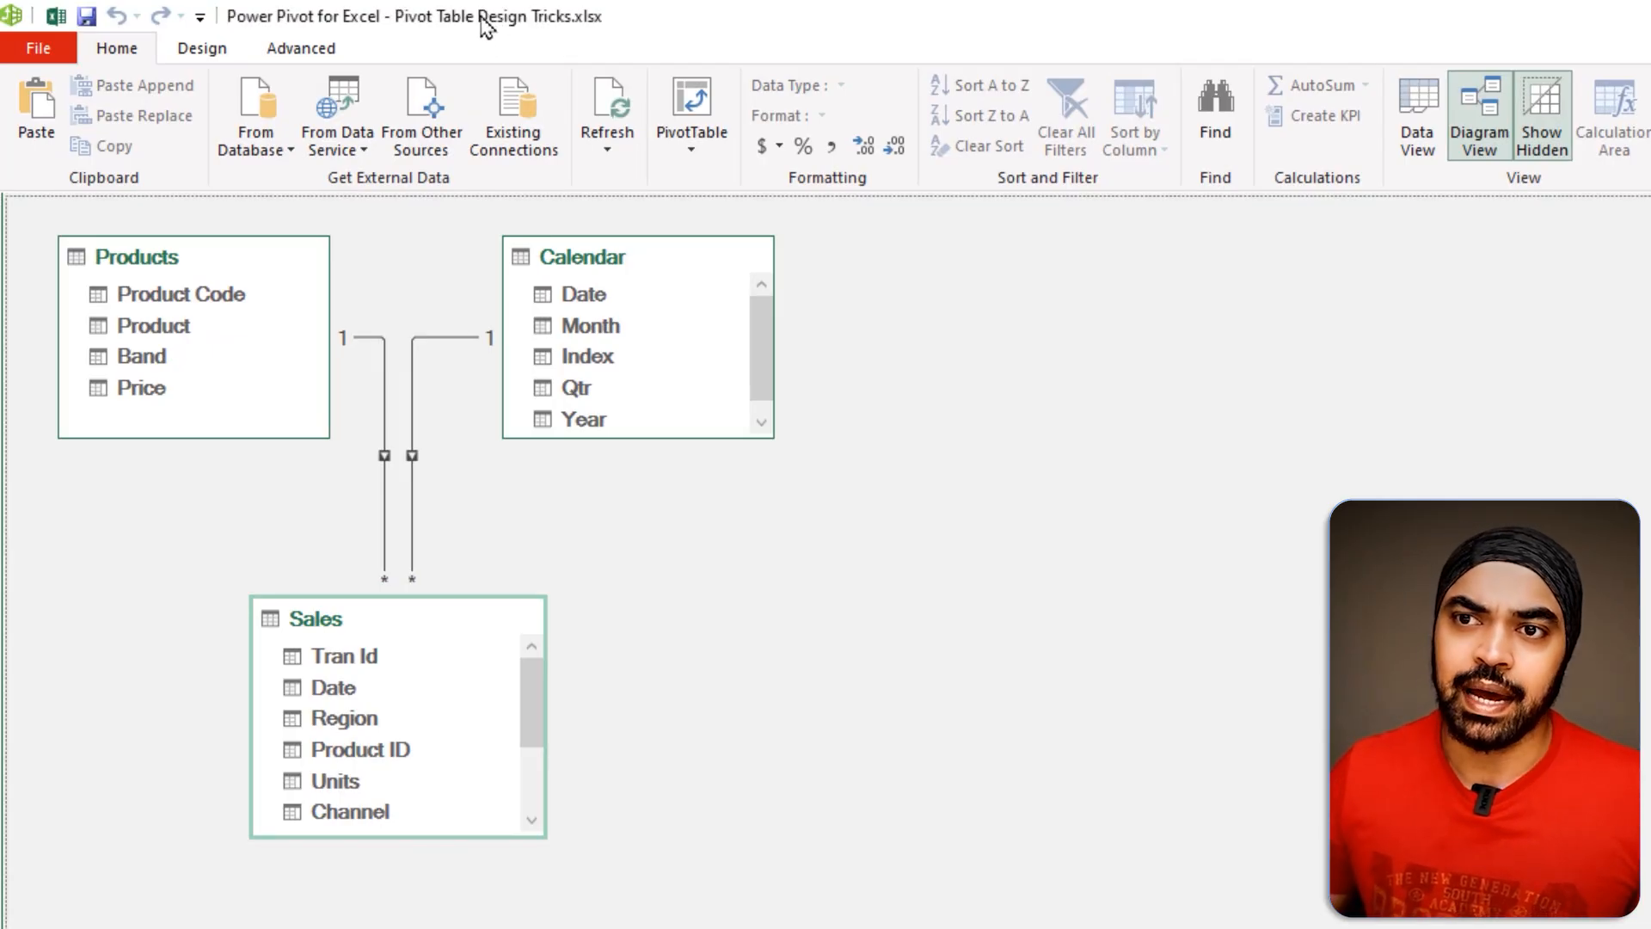
{"action": "left_click", "coordinate": [694, 112]}
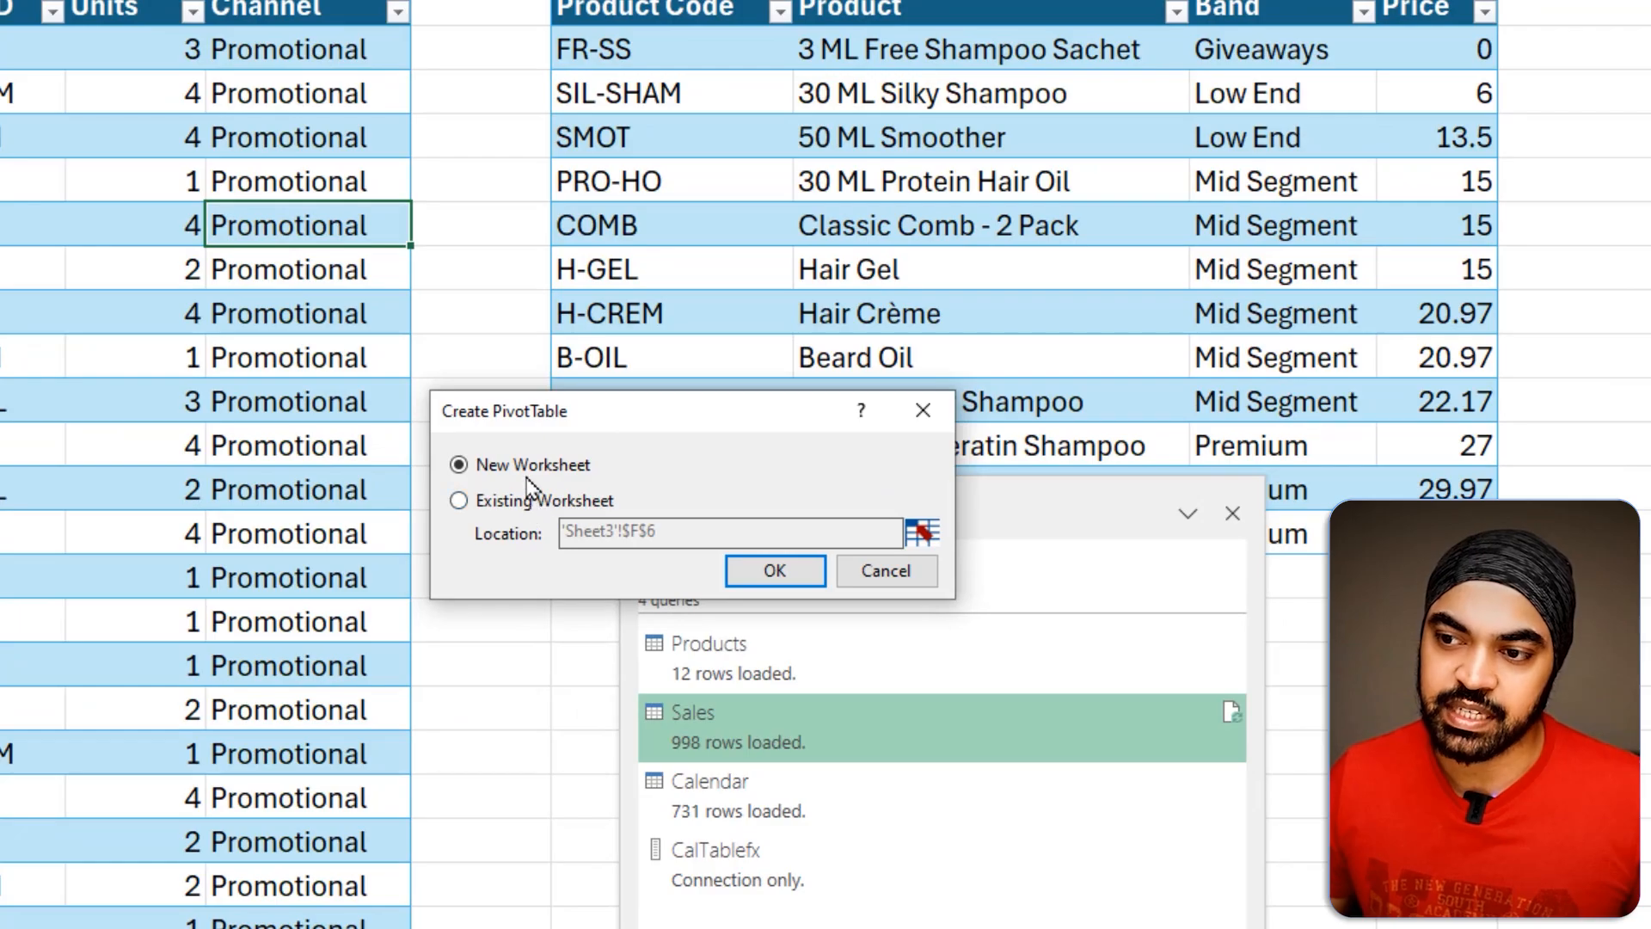
{"action": "left_click", "coordinate": [776, 572]}
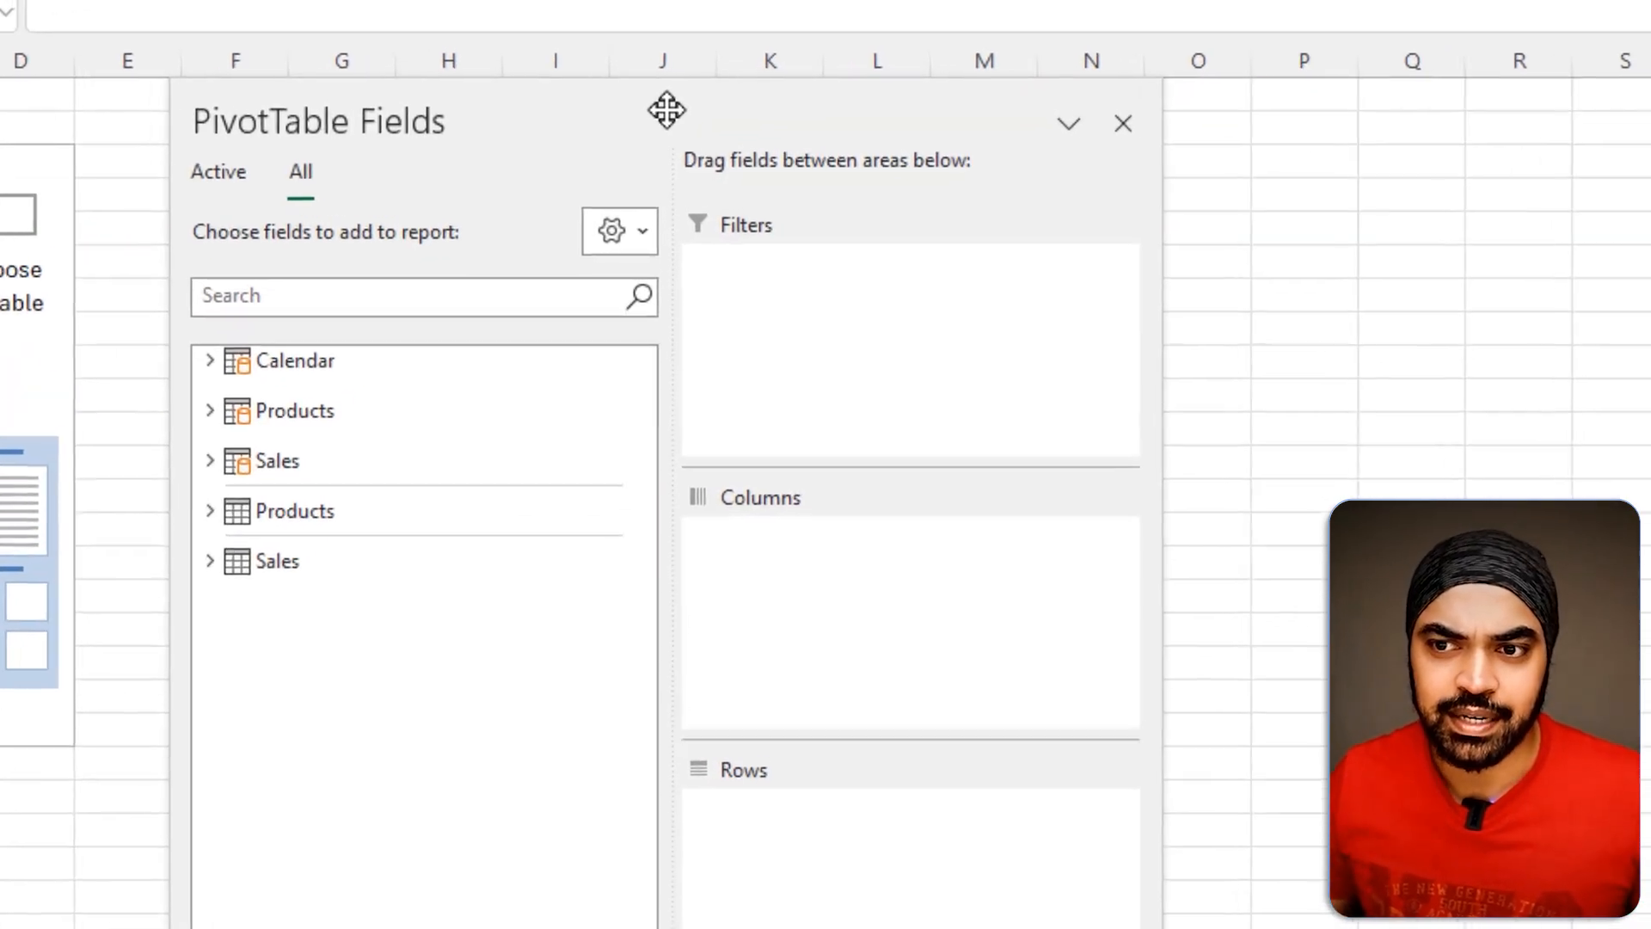
{"action": "left_click", "coordinate": [208, 186]}
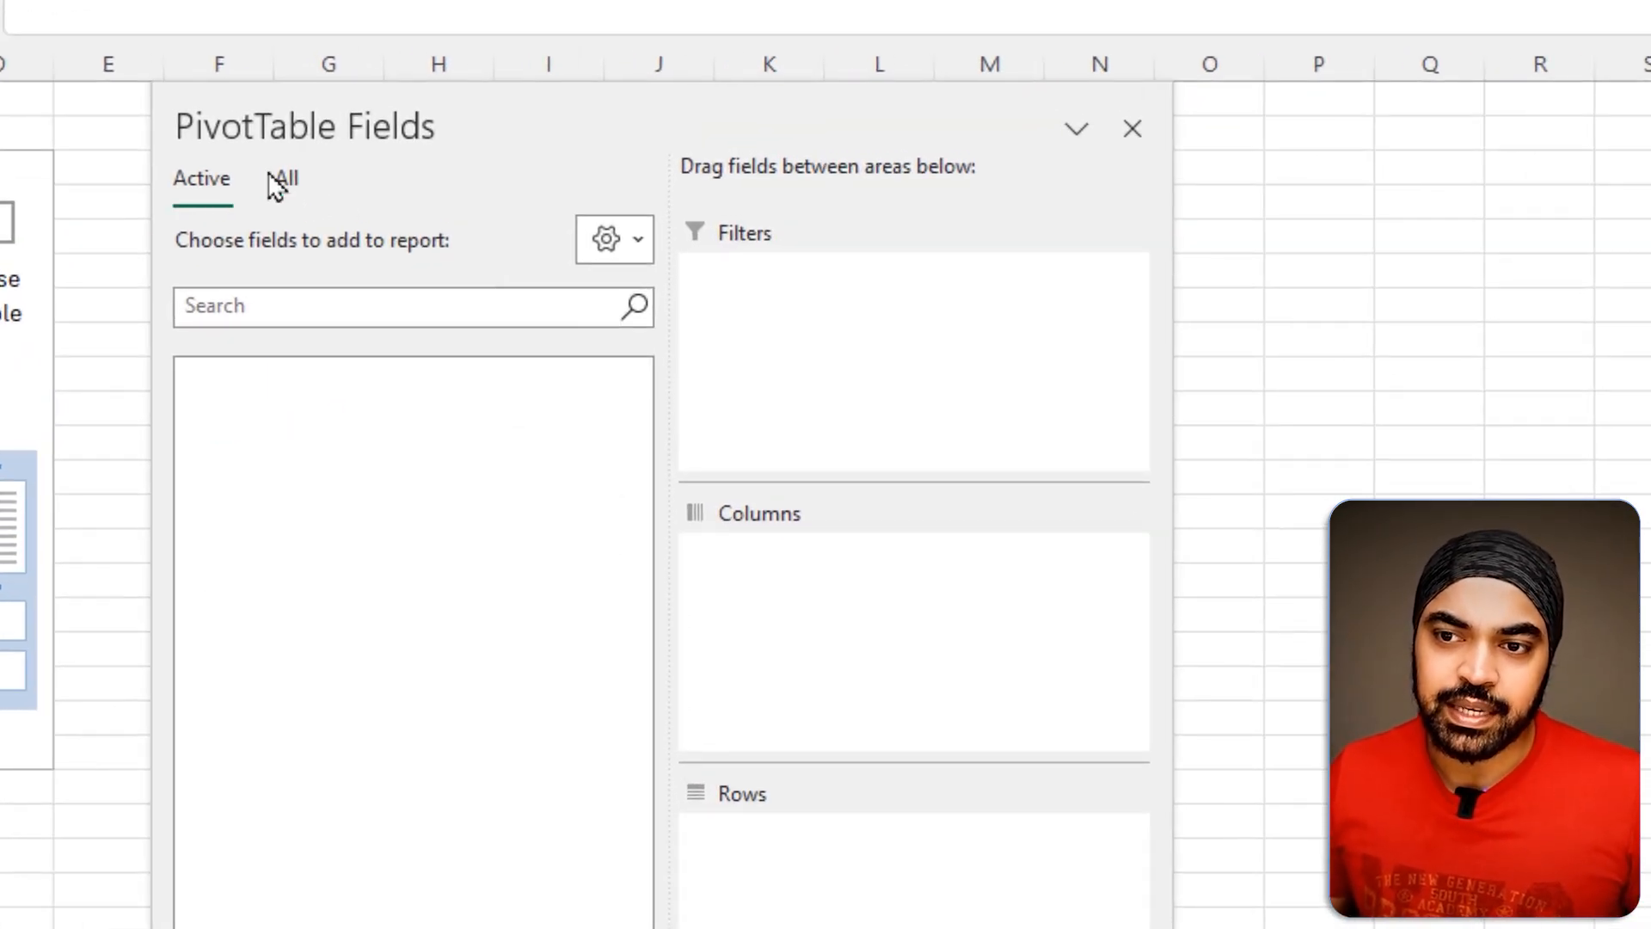
{"action": "left_click", "coordinate": [286, 180]}
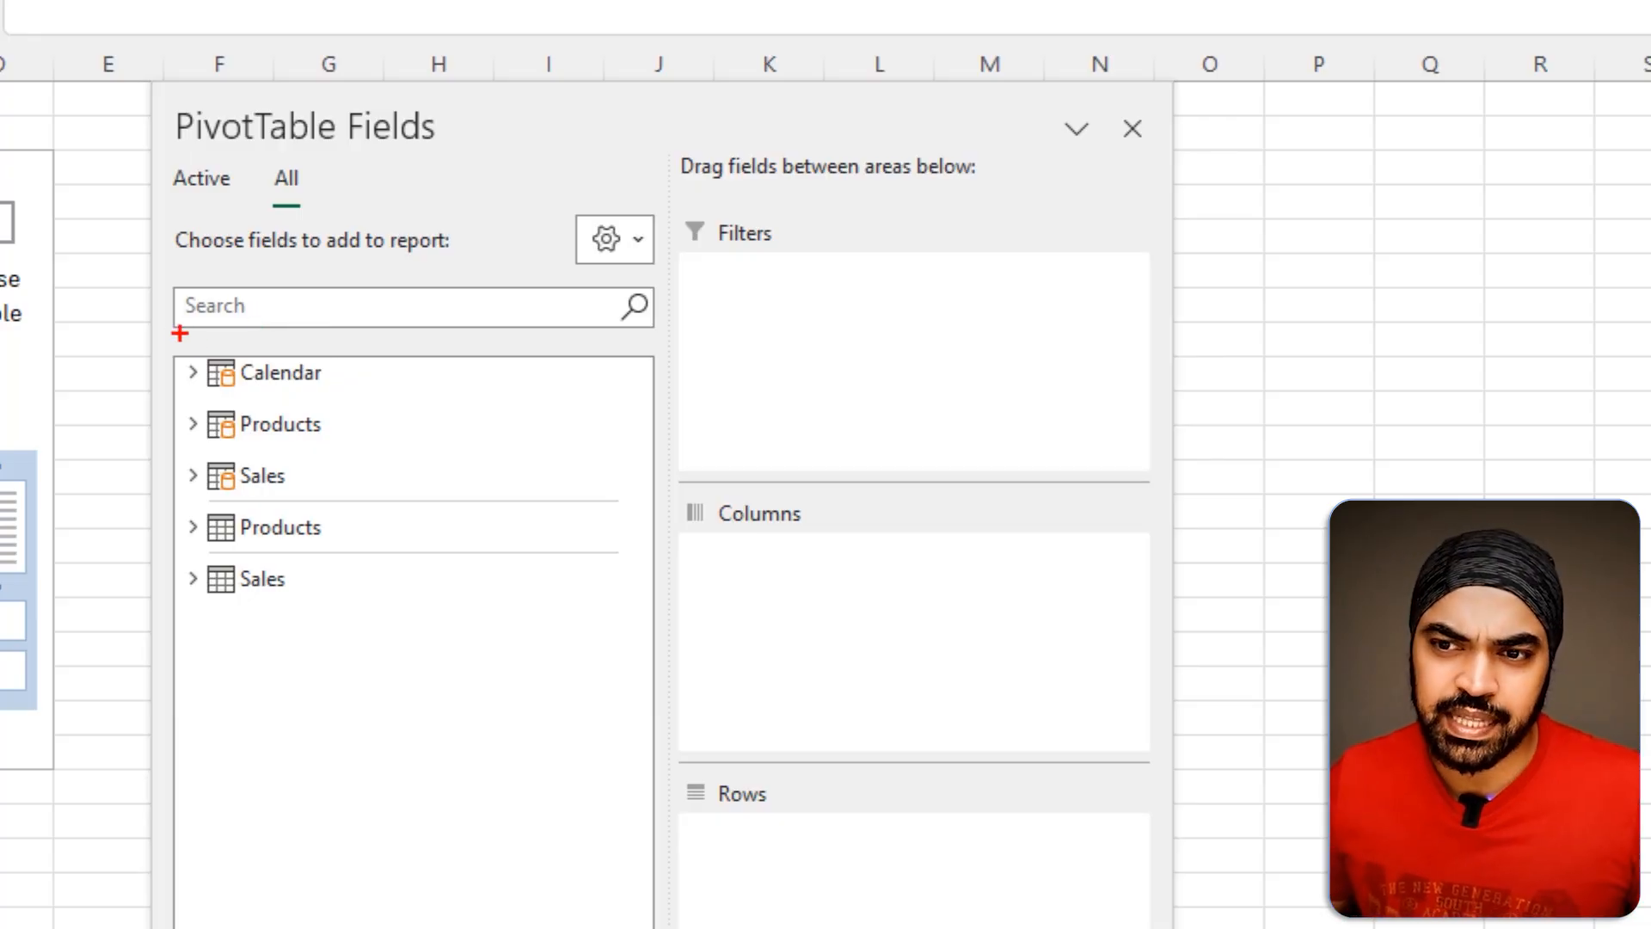
{"action": "left_click_drag", "start_coordinate": [171, 332], "coordinate": [381, 516]}
{"action": "left_click_drag", "start_coordinate": [294, 487], "coordinate": [344, 465]}
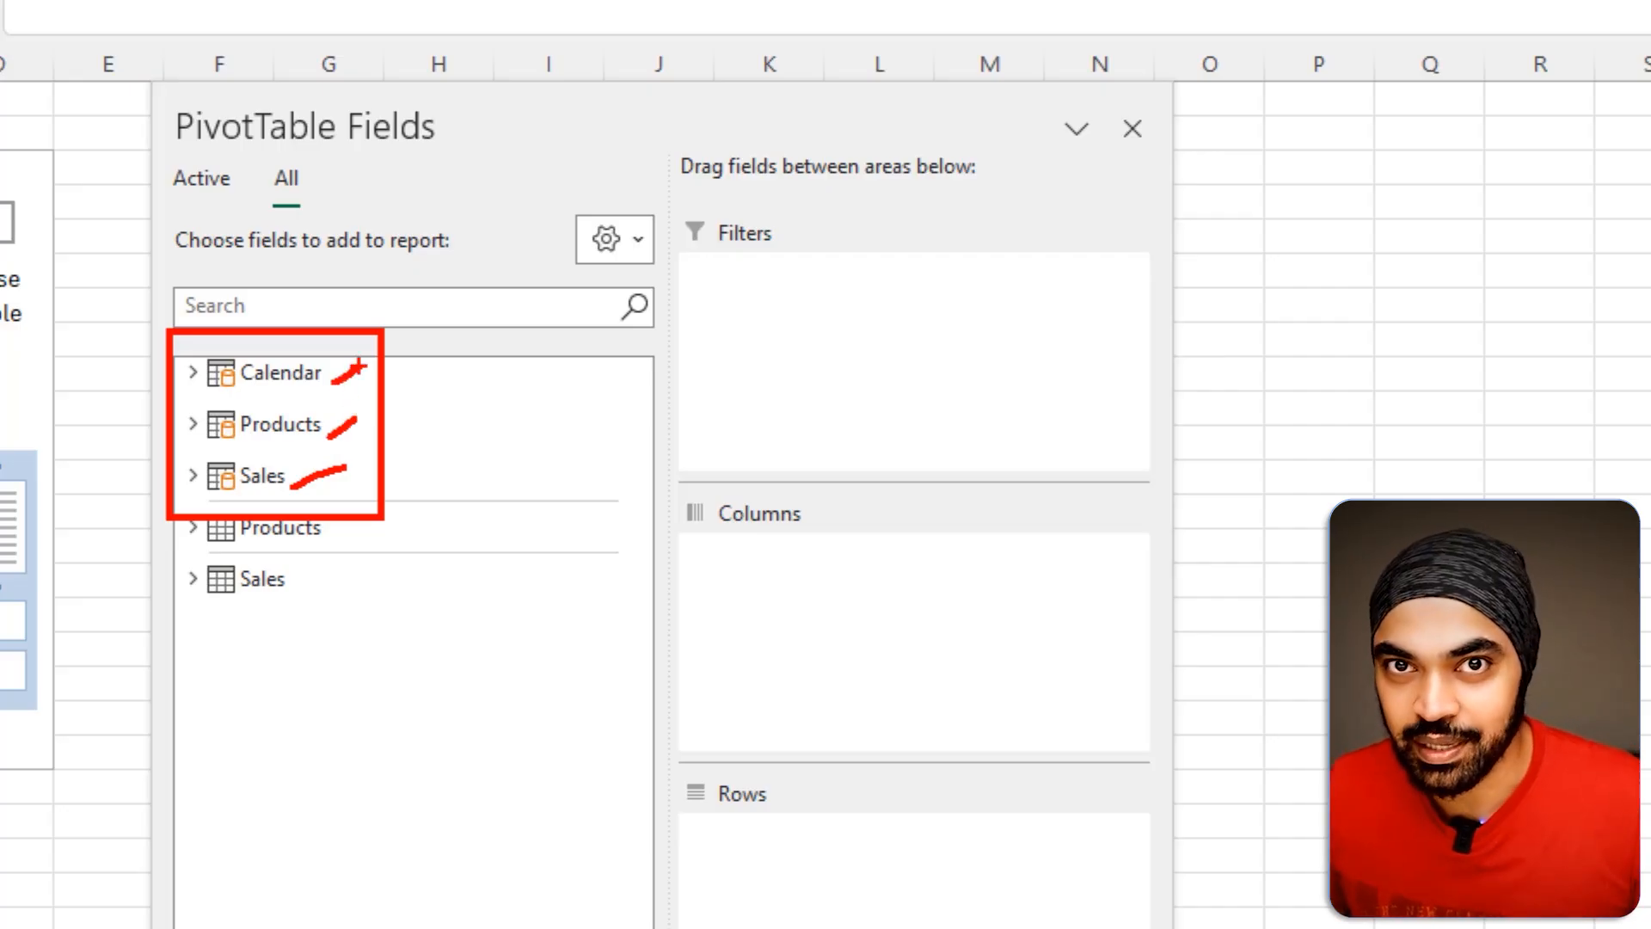
{"action": "key", "text": "Escape"}
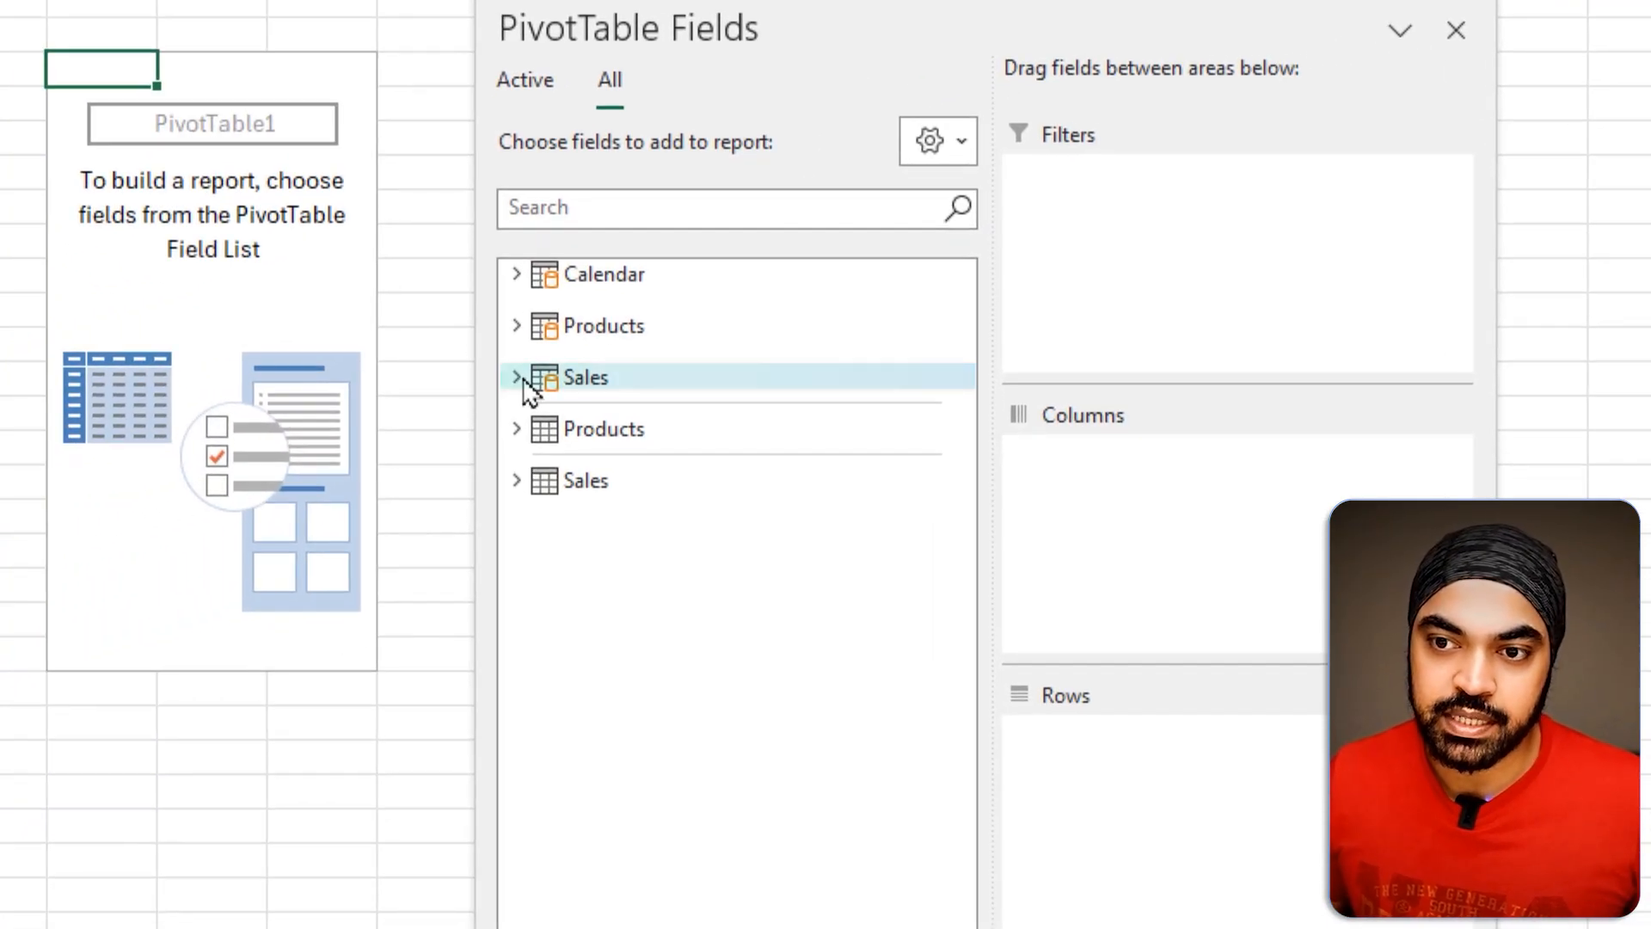
Step: Add Region from the data model's Sales table and Month from the Calendar table to the PivotTable's rows
{"action": "left_click", "coordinate": [225, 477]}
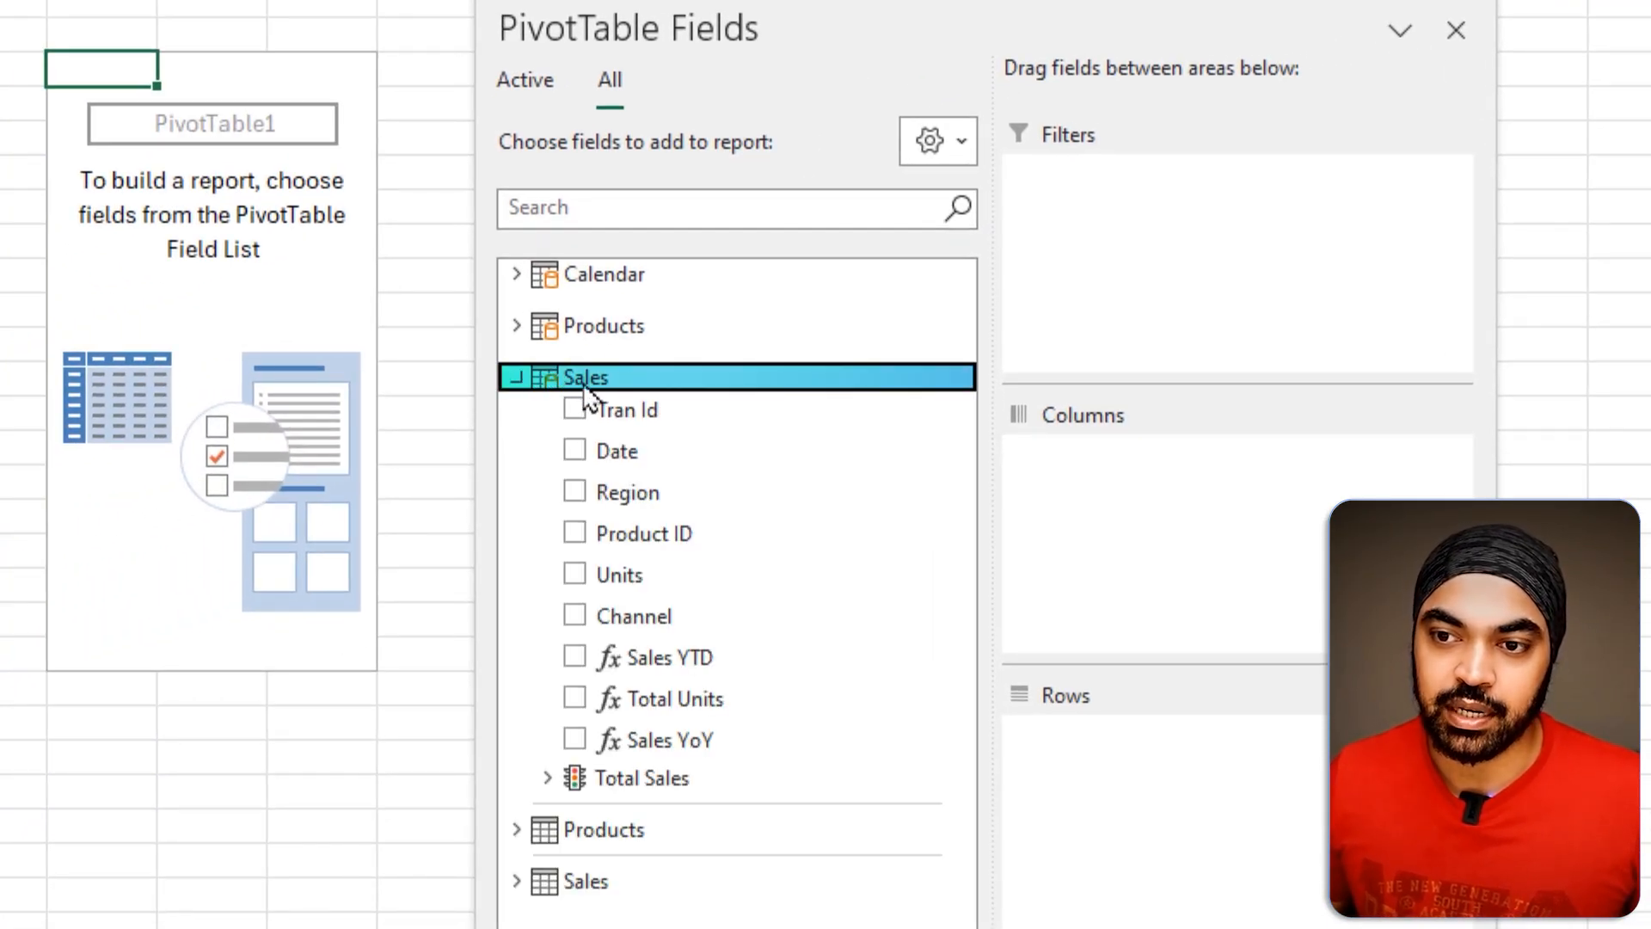
{"action": "left_click_drag", "start_coordinate": [601, 492], "coordinate": [1148, 780]}
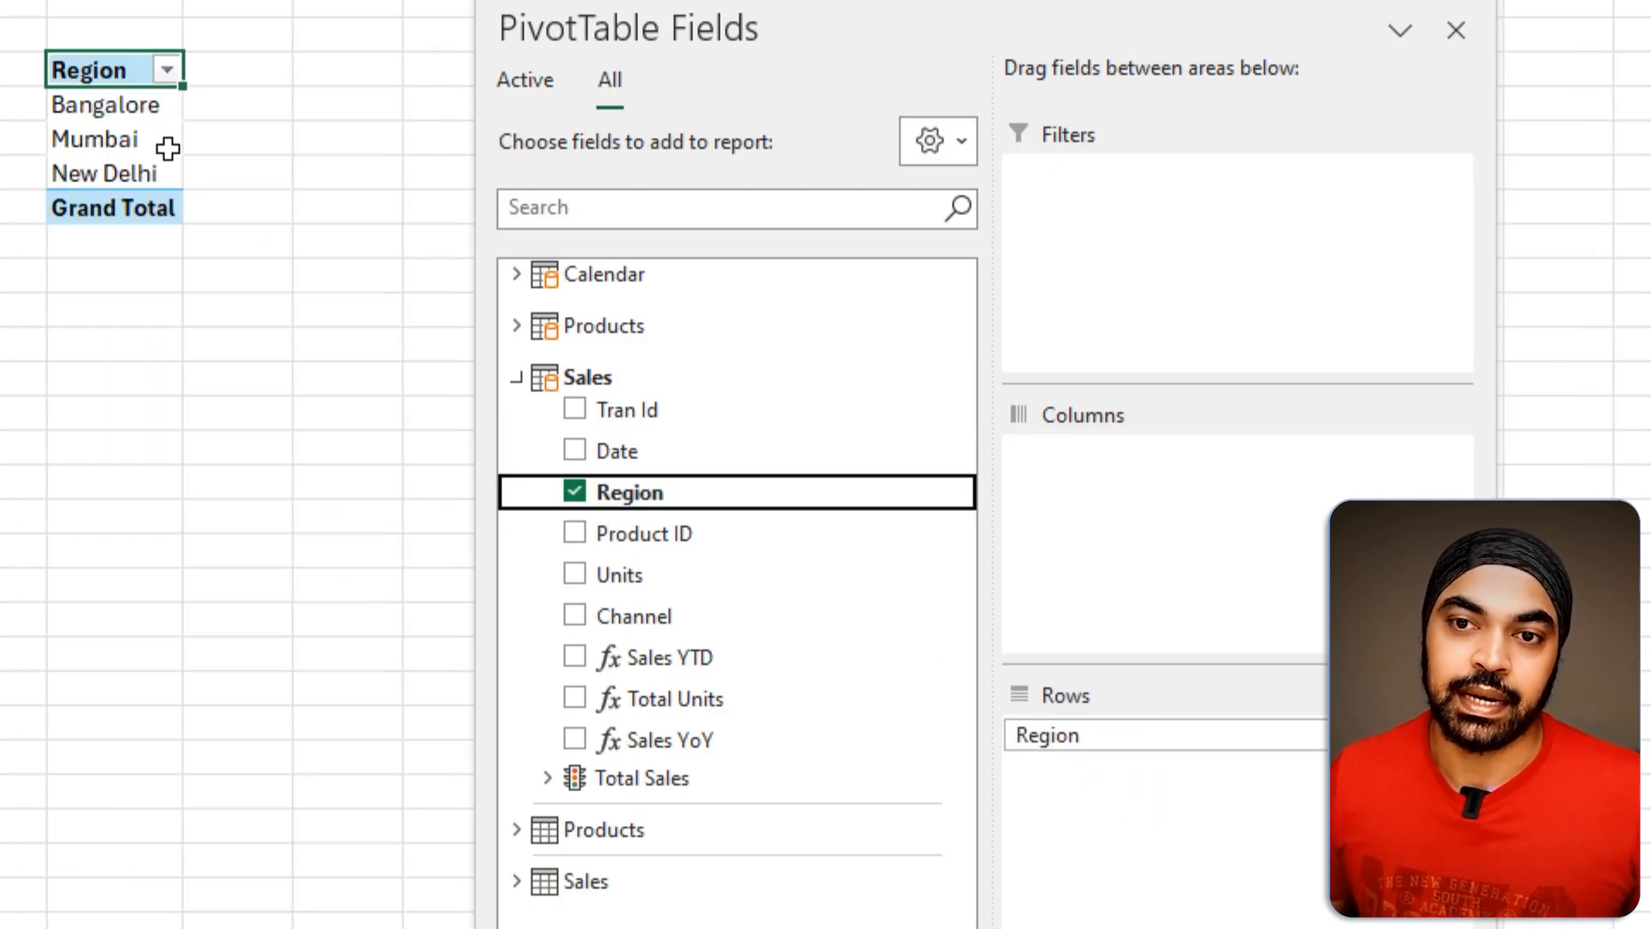
{"action": "left_click", "coordinate": [516, 273]}
{"action": "left_click_drag", "start_coordinate": [637, 350], "coordinate": [1149, 822]}
{"action": "left_click_drag", "start_coordinate": [244, 112], "coordinate": [243, 697]}
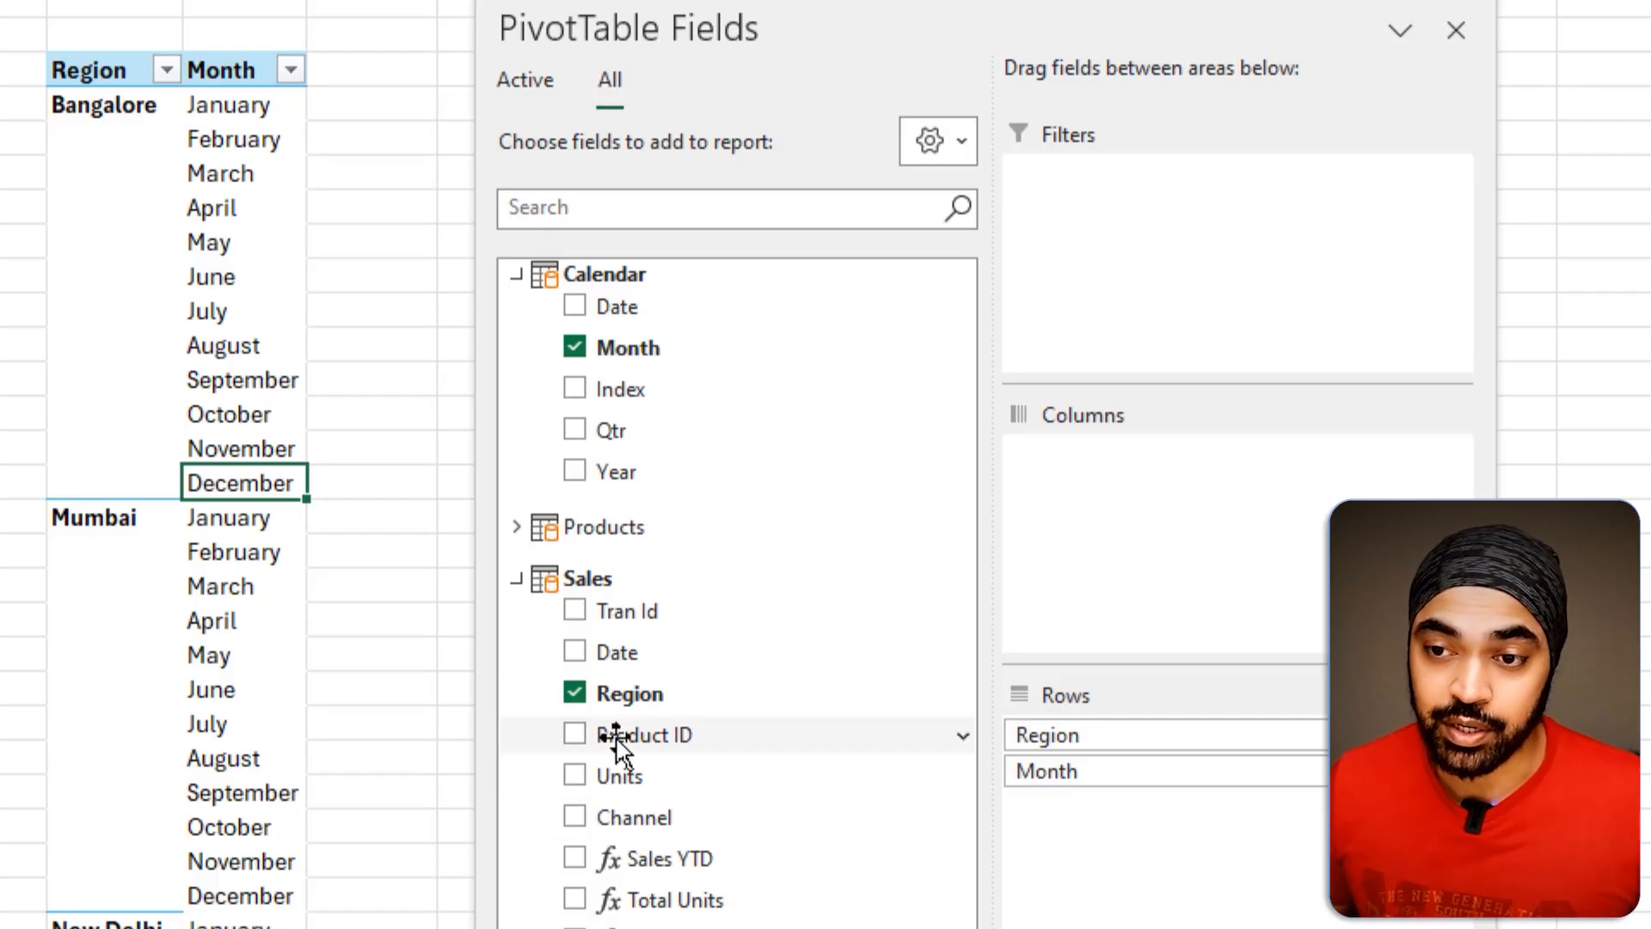
Step: Move the PivotTable Fields pane clear of the PivotTable and enlarge the worksheet view around the Region and Month rows
{"action": "left_click_drag", "start_coordinate": [734, 18], "coordinate": [1261, 58]}
{"action": "left_click_drag", "start_coordinate": [1153, 73], "coordinate": [1212, 59]}
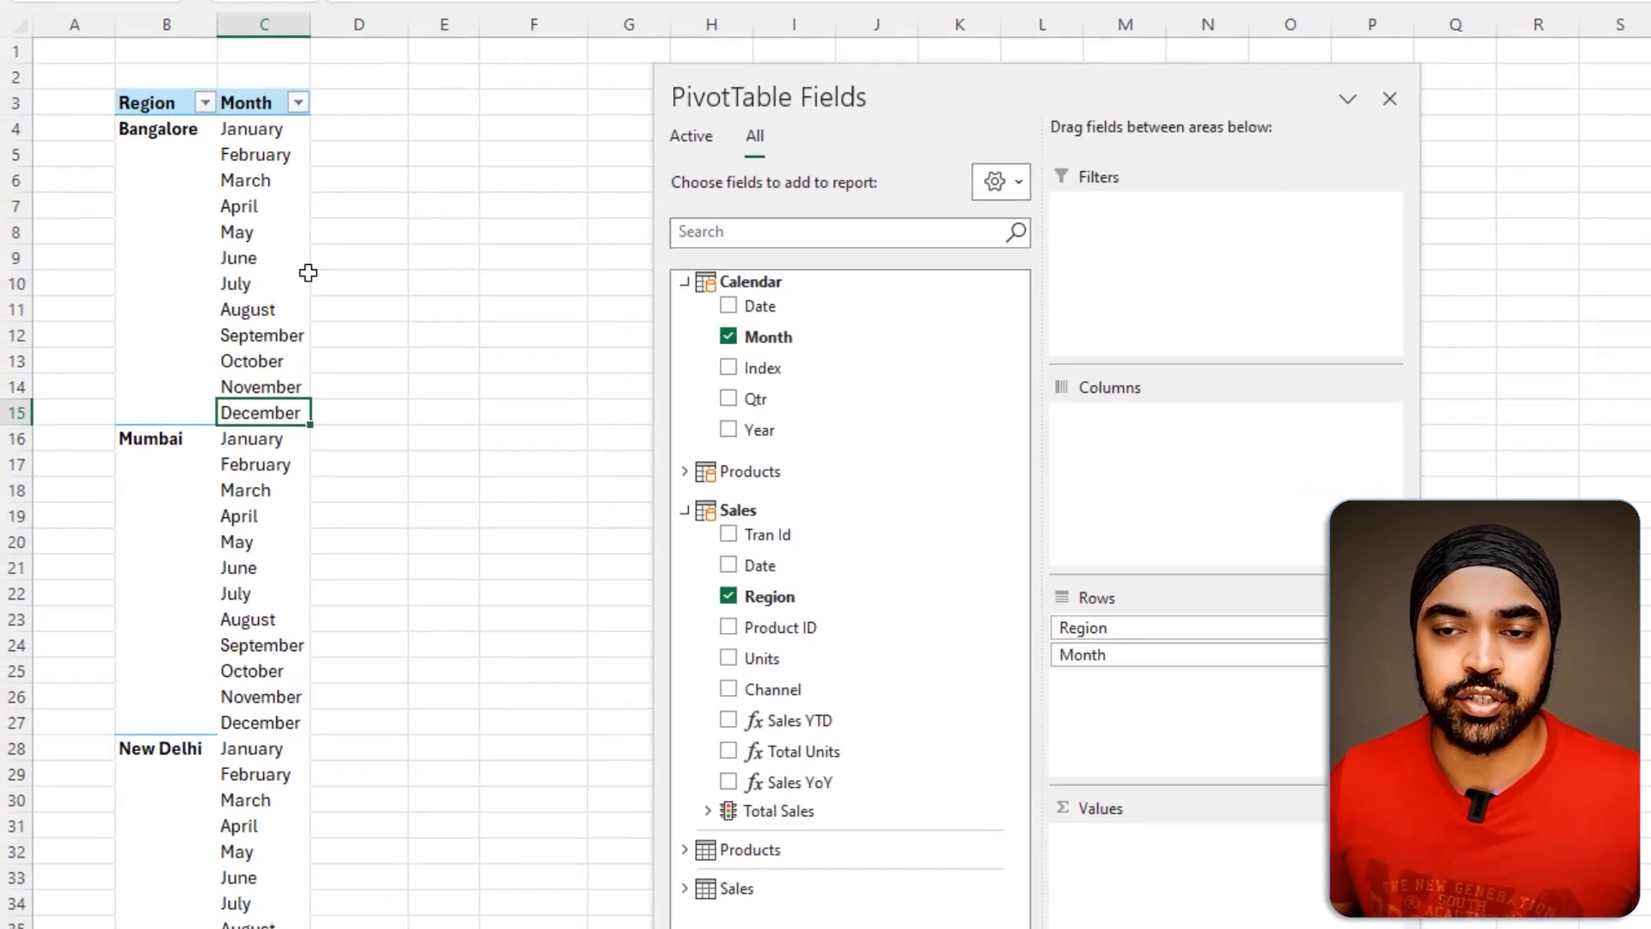
{"action": "scroll", "coordinate": [550, 290], "scroll_direction": "up", "scroll_amount": 4}
{"action": "scroll", "coordinate": [564, 290], "scroll_direction": "up", "scroll_amount": 3}
{"action": "scroll", "coordinate": [566, 290], "scroll_direction": "up", "scroll_amount": 3}
{"action": "left_click_drag", "start_coordinate": [959, 94], "coordinate": [1384, 144]}
{"action": "scroll", "coordinate": [748, 287], "scroll_direction": "up", "scroll_amount": 1}
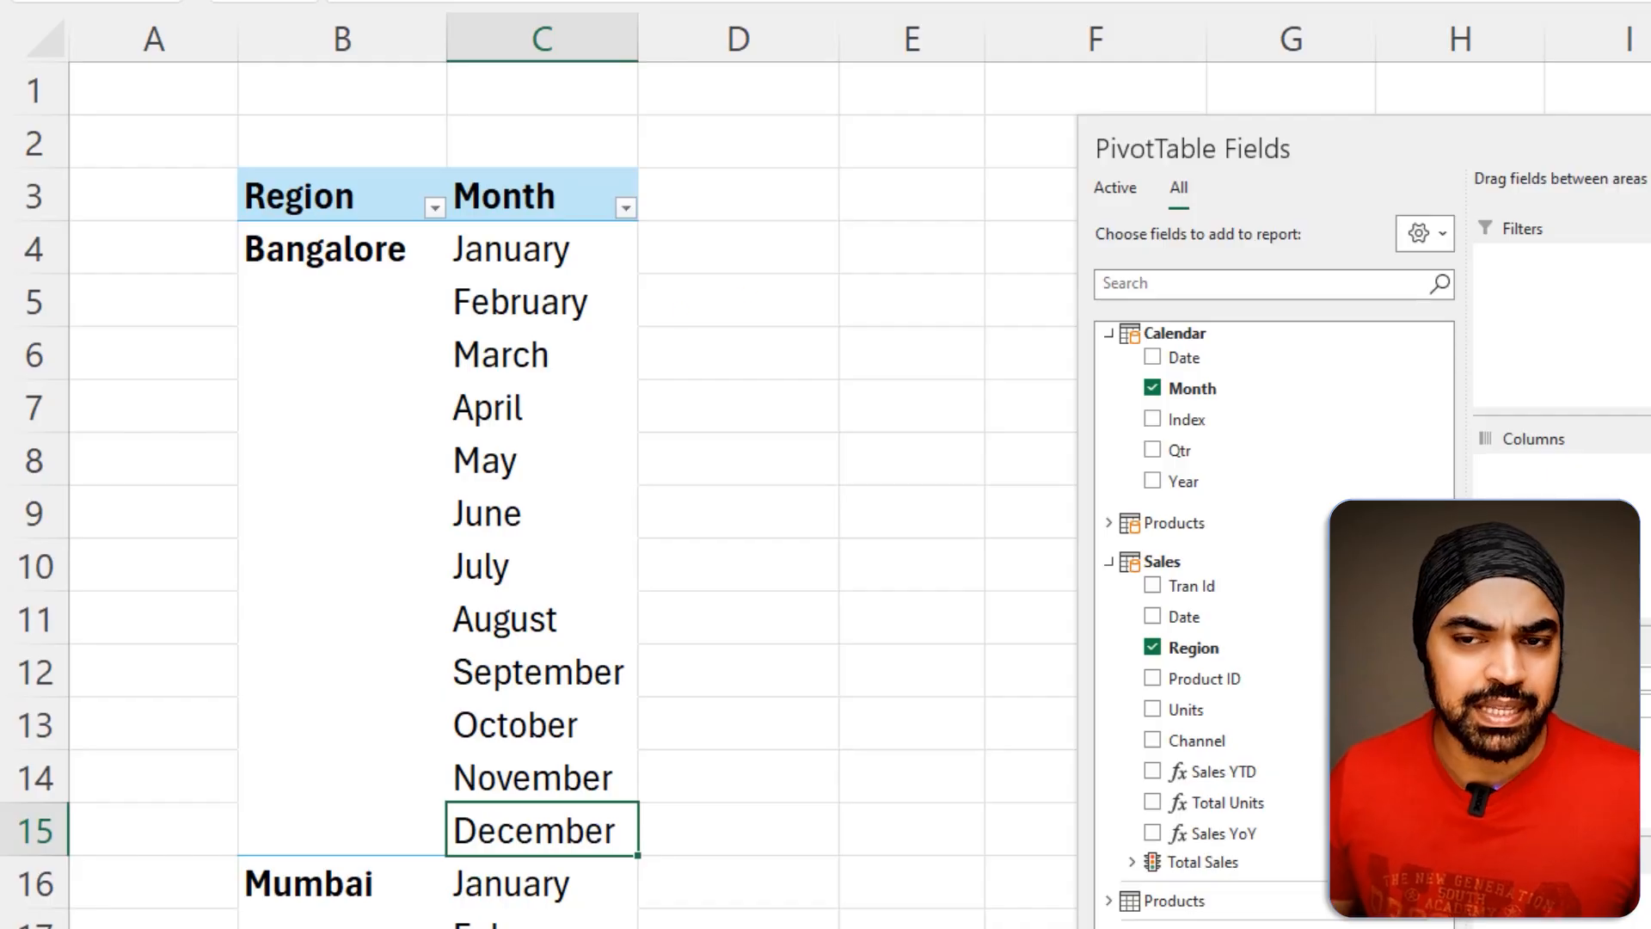
{"action": "left_click_drag", "start_coordinate": [311, 319], "coordinate": [354, 282]}
{"action": "left_click_drag", "start_coordinate": [558, 343], "coordinate": [586, 301]}
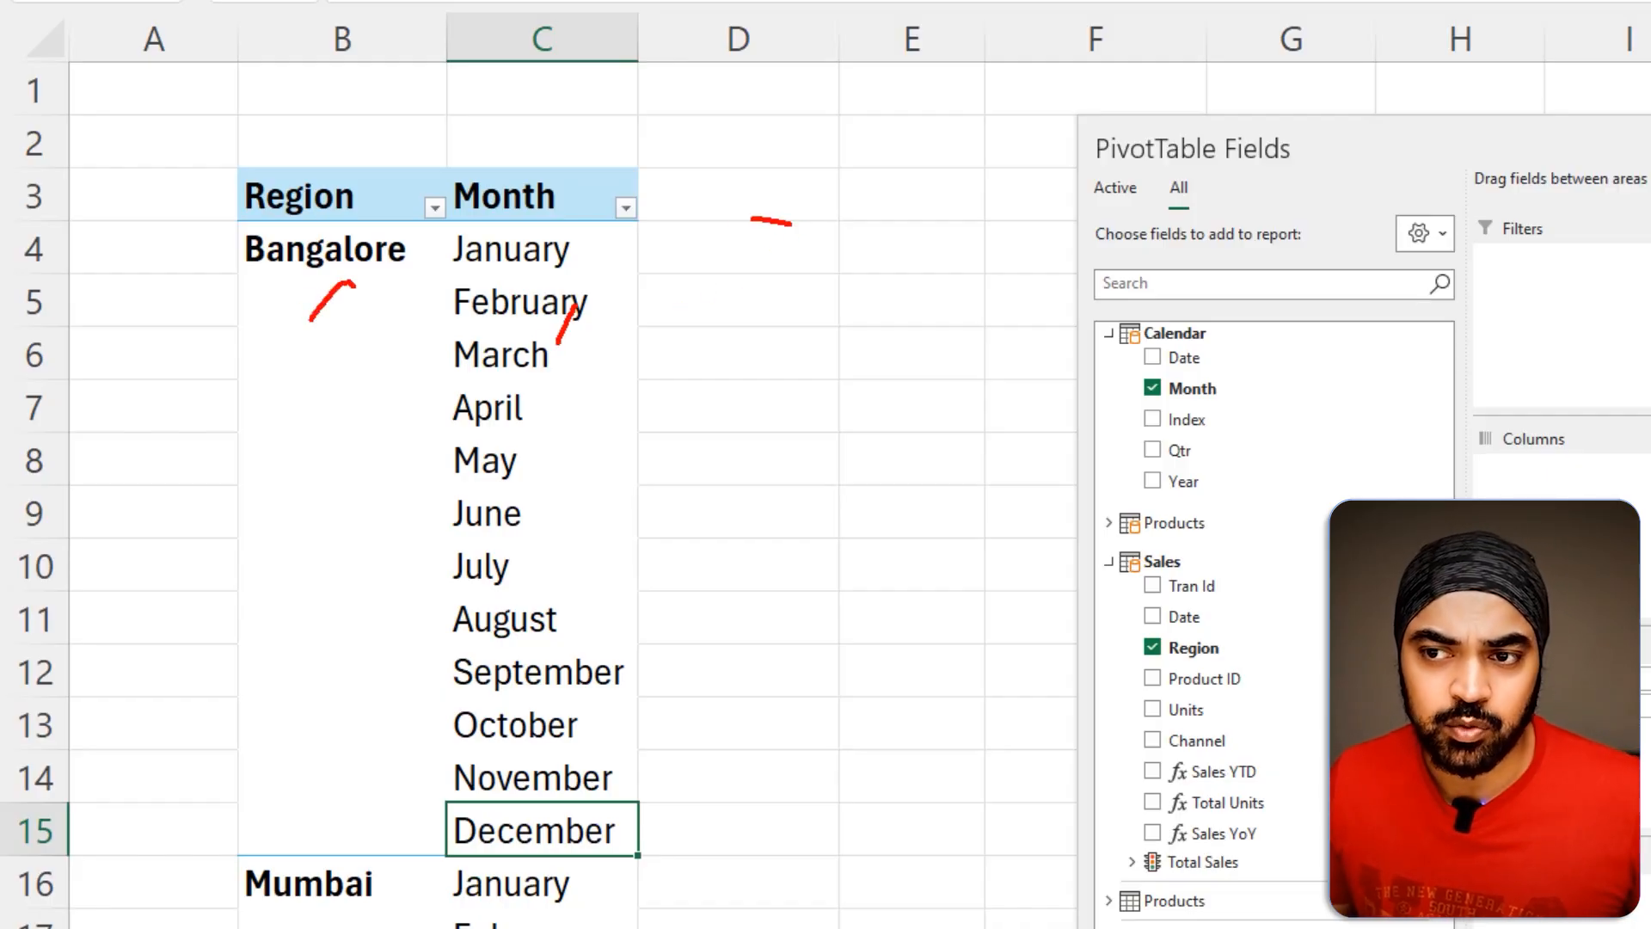
{"action": "left_click_drag", "start_coordinate": [791, 223], "coordinate": [693, 222]}
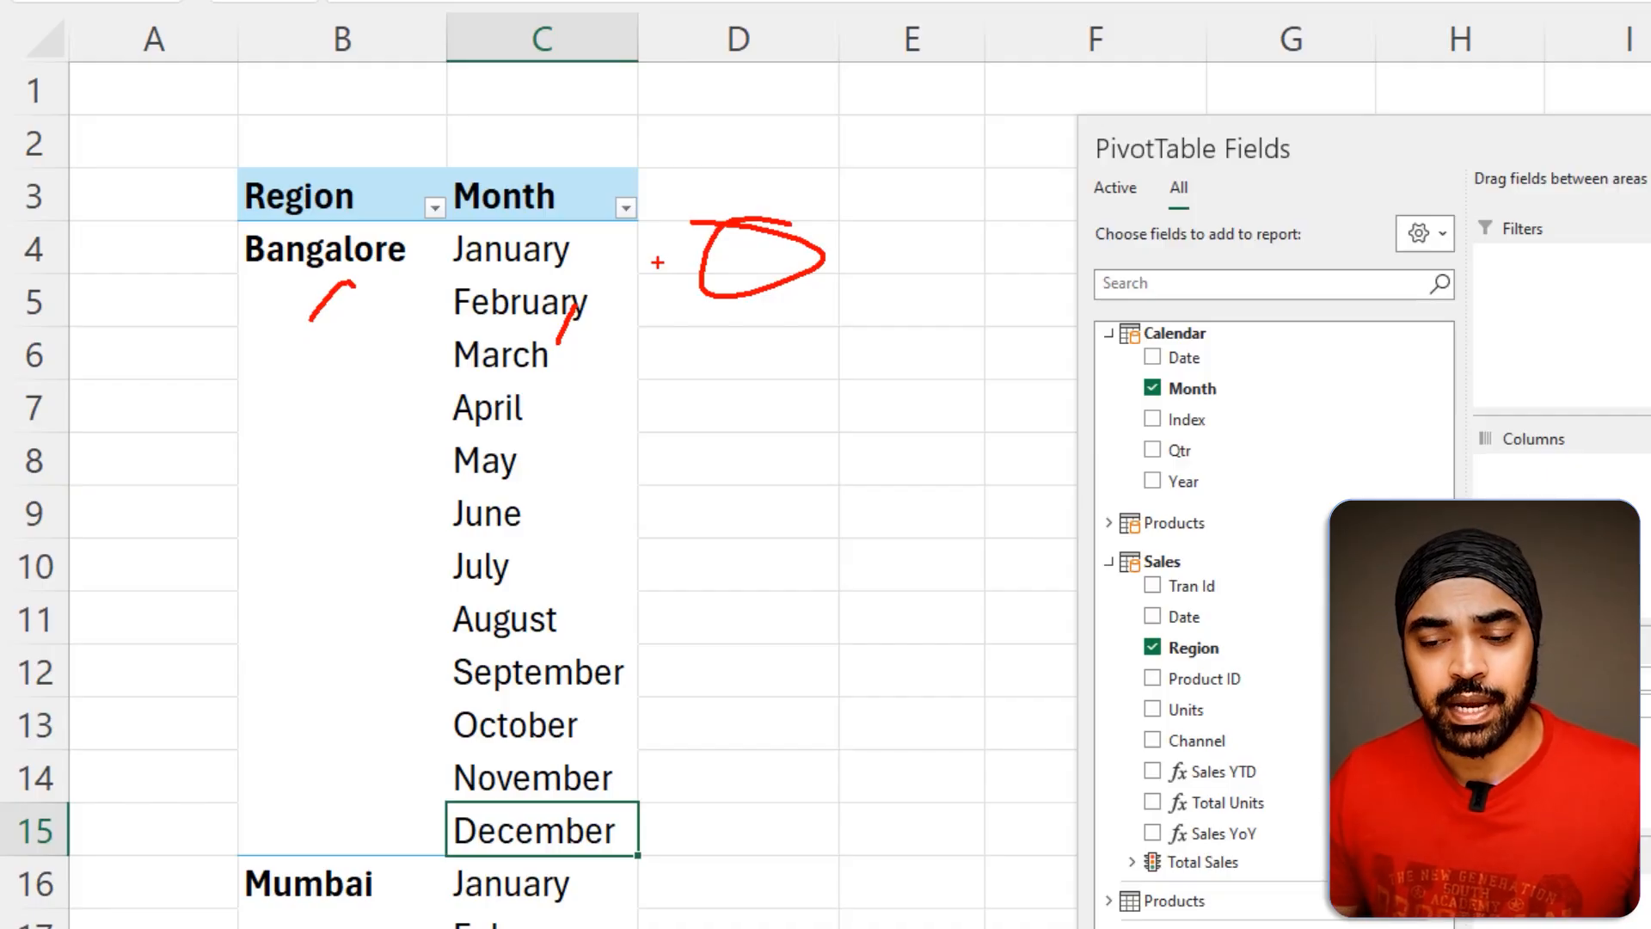
{"action": "key", "text": "Escape"}
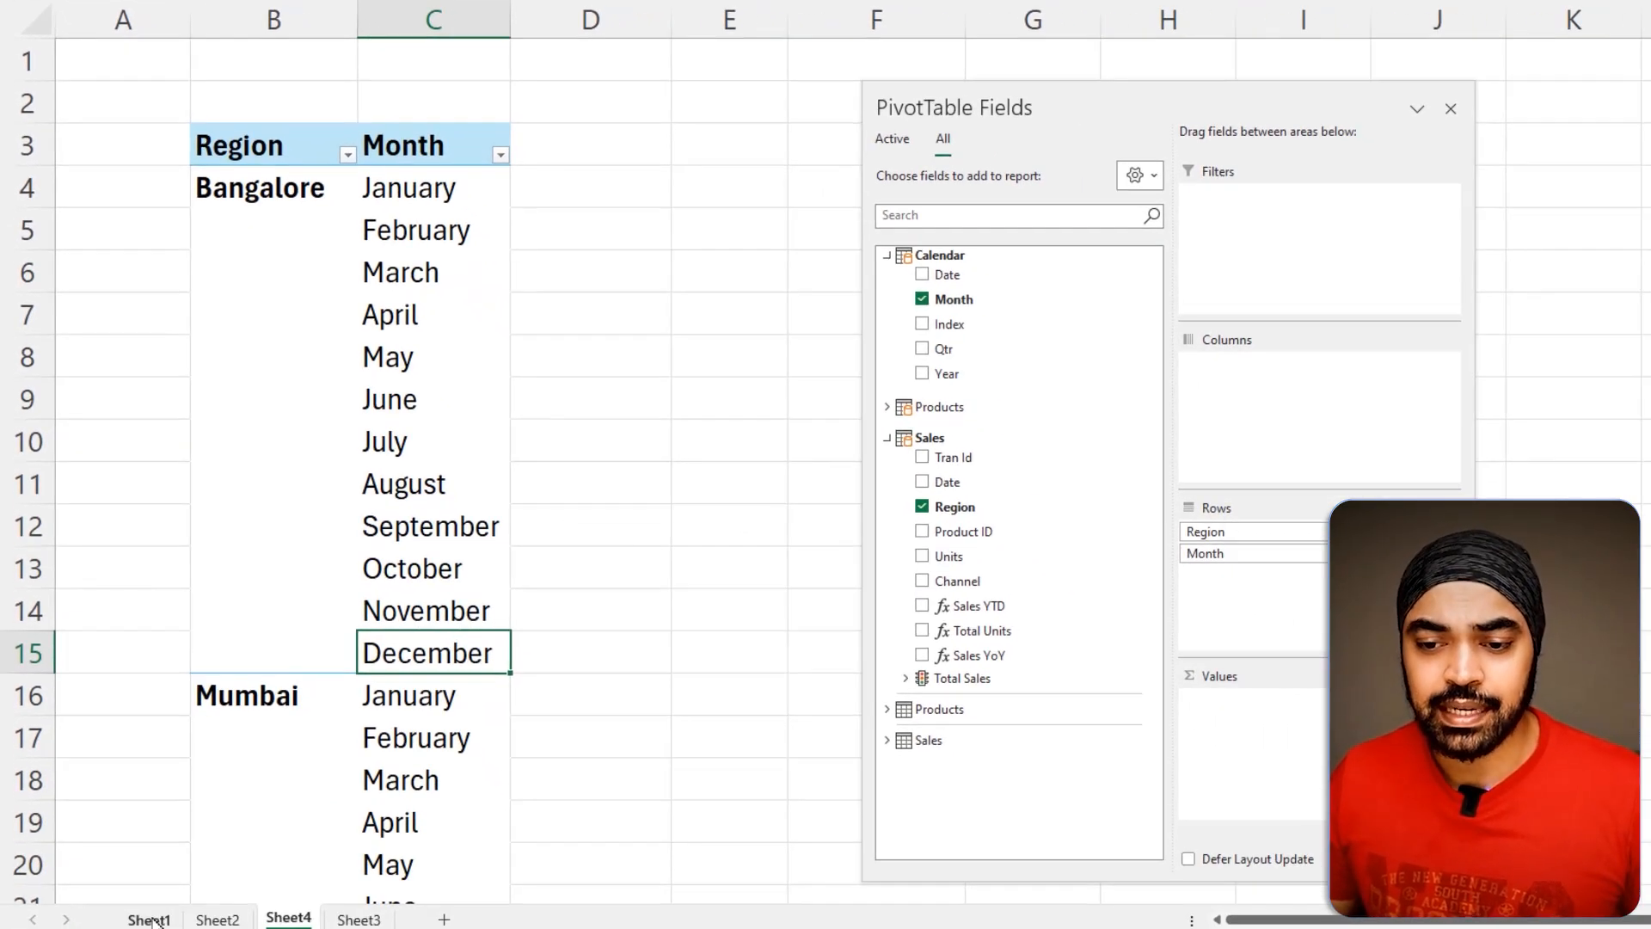
Step: On Sheet3, examine the sales table's Product ID and Units columns against the Price column of the products table
{"action": "left_click", "coordinate": [149, 919]}
{"action": "left_click", "coordinate": [358, 919]}
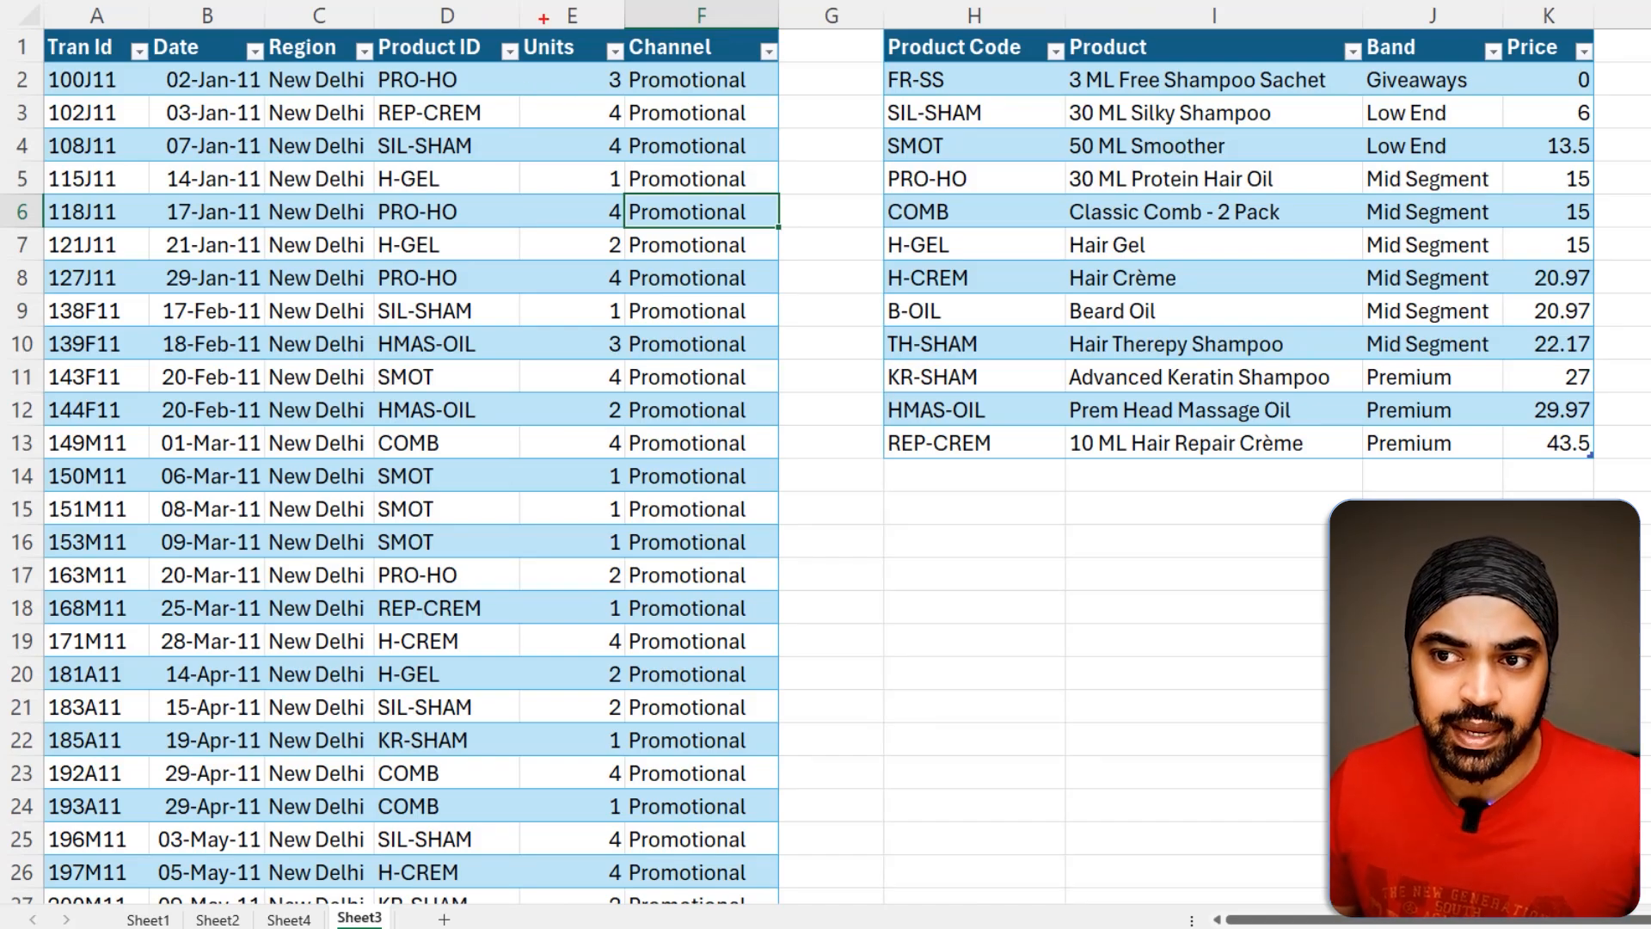
{"action": "left_click_drag", "start_coordinate": [514, 9], "coordinate": [654, 234]}
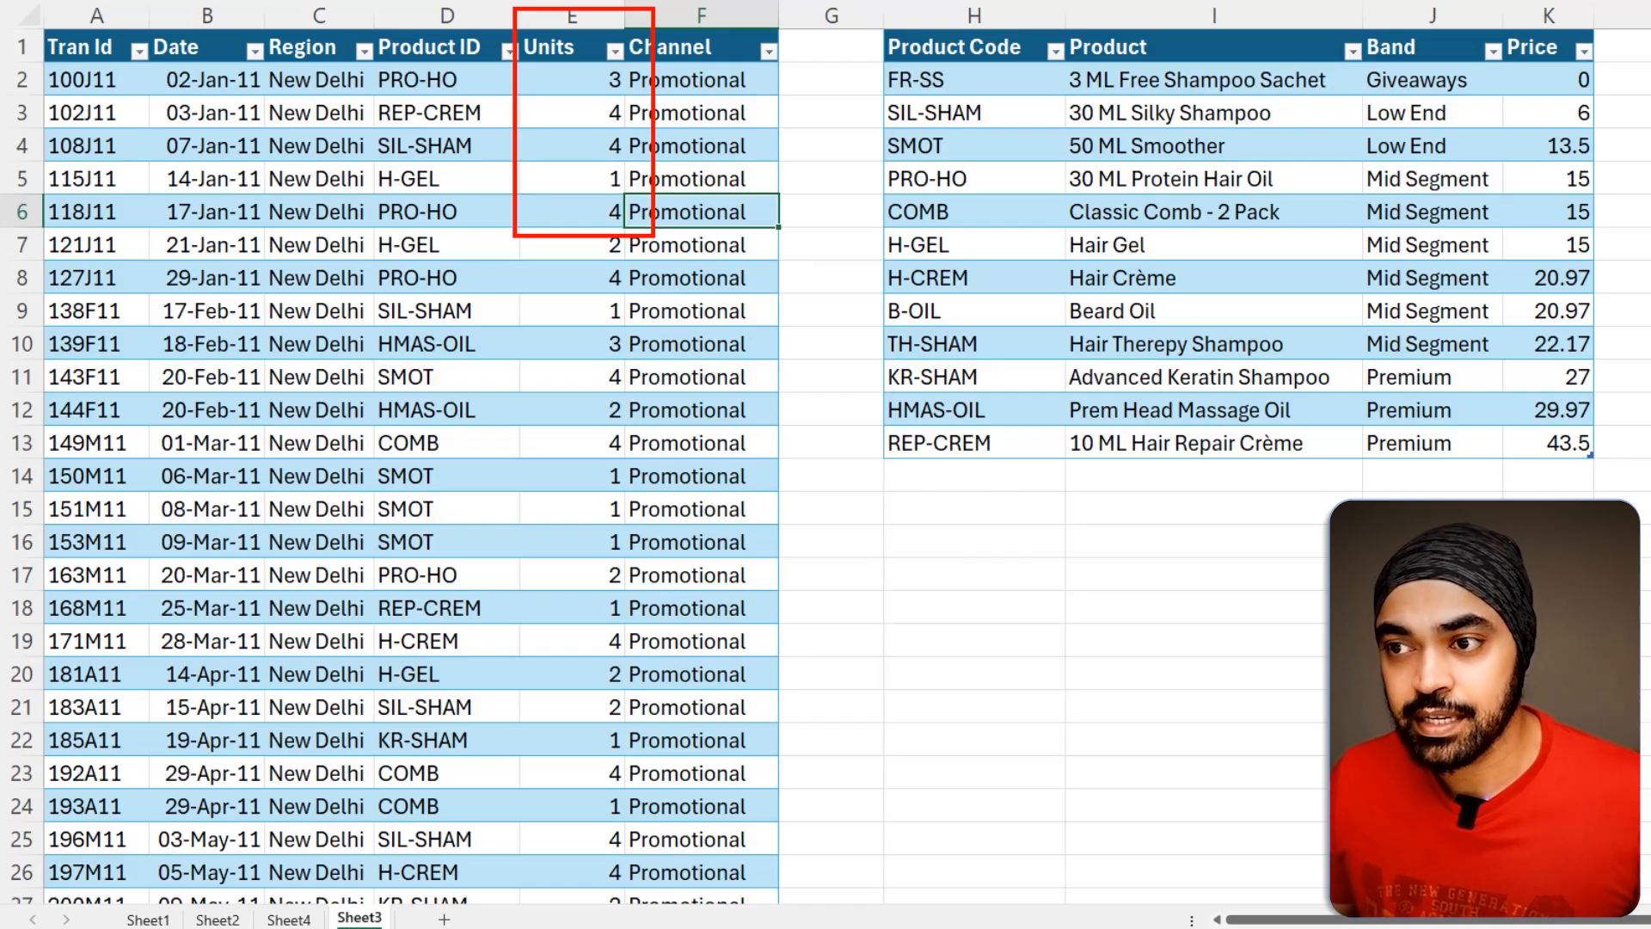
{"action": "key", "text": "Escape"}
{"action": "left_click_drag", "start_coordinate": [758, 40], "coordinate": [824, 278]}
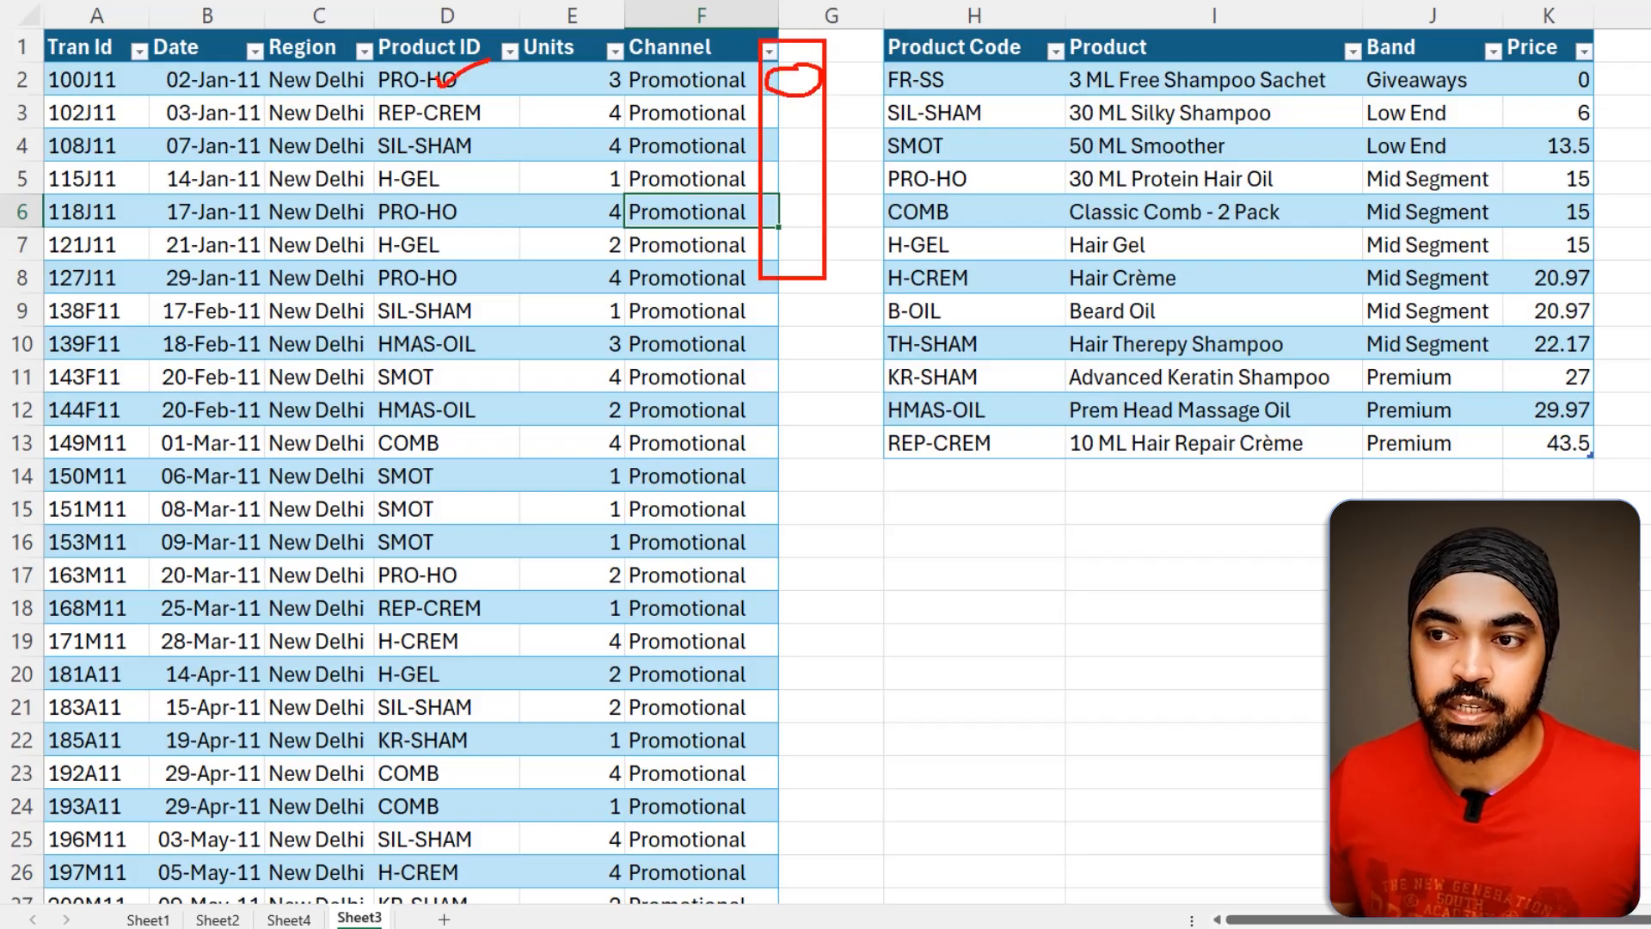
{"action": "left_click_drag", "start_coordinate": [789, 83], "coordinate": [1122, 178]}
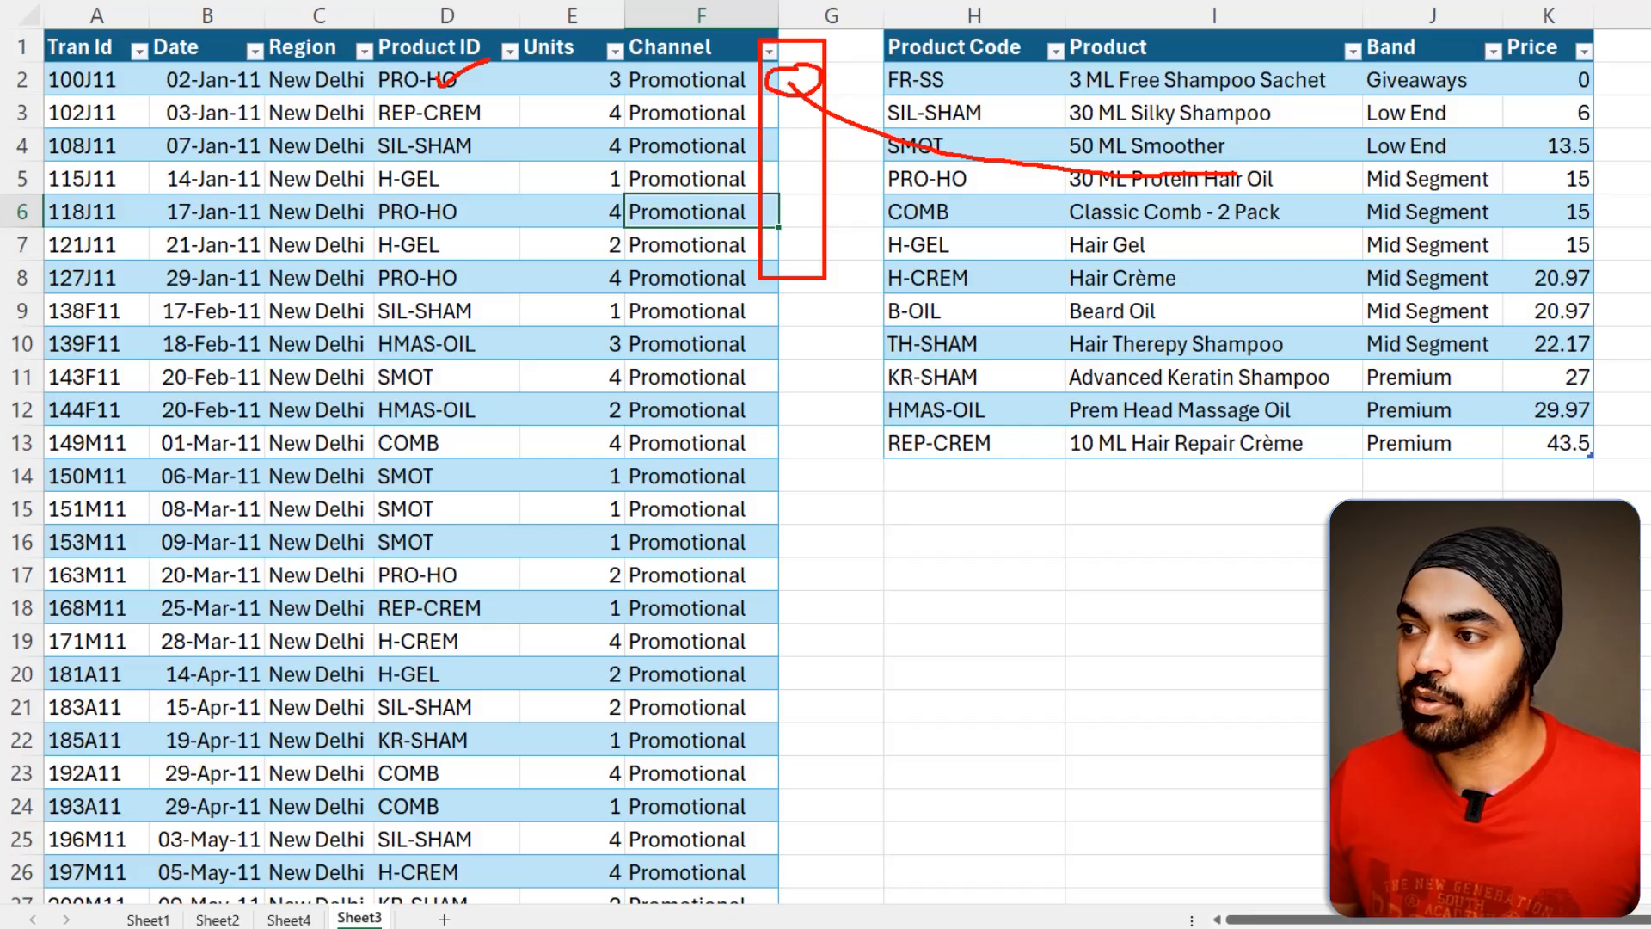
{"action": "left_click_drag", "start_coordinate": [1237, 175], "coordinate": [1481, 112]}
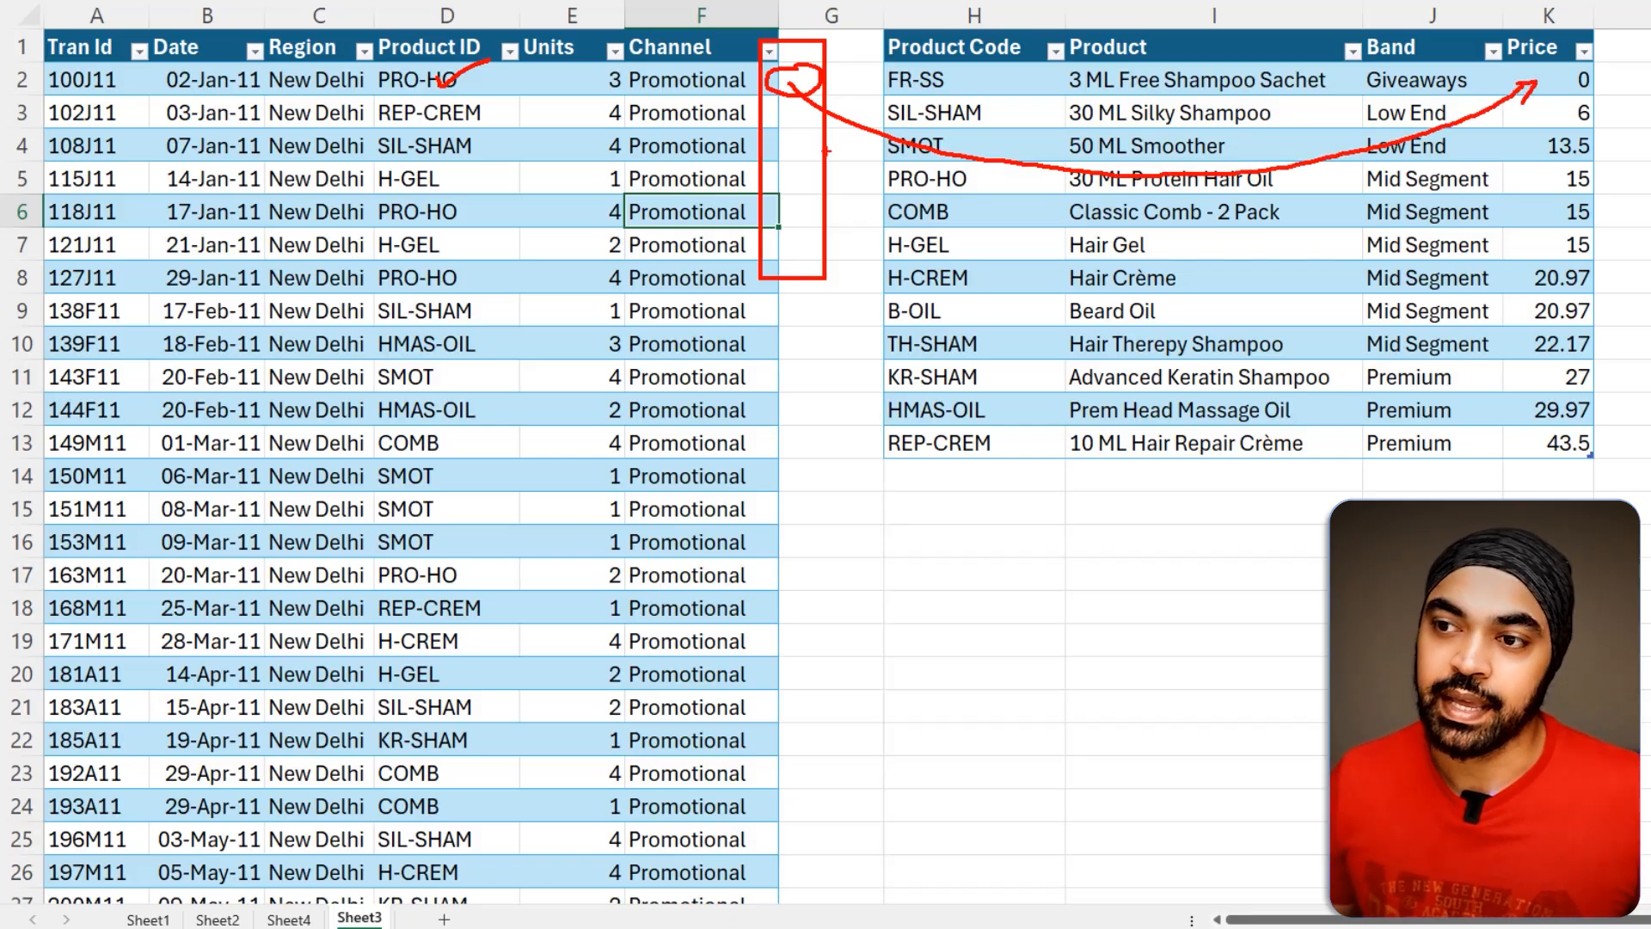
{"action": "left_click_drag", "start_coordinate": [825, 81], "coordinate": [815, 368]}
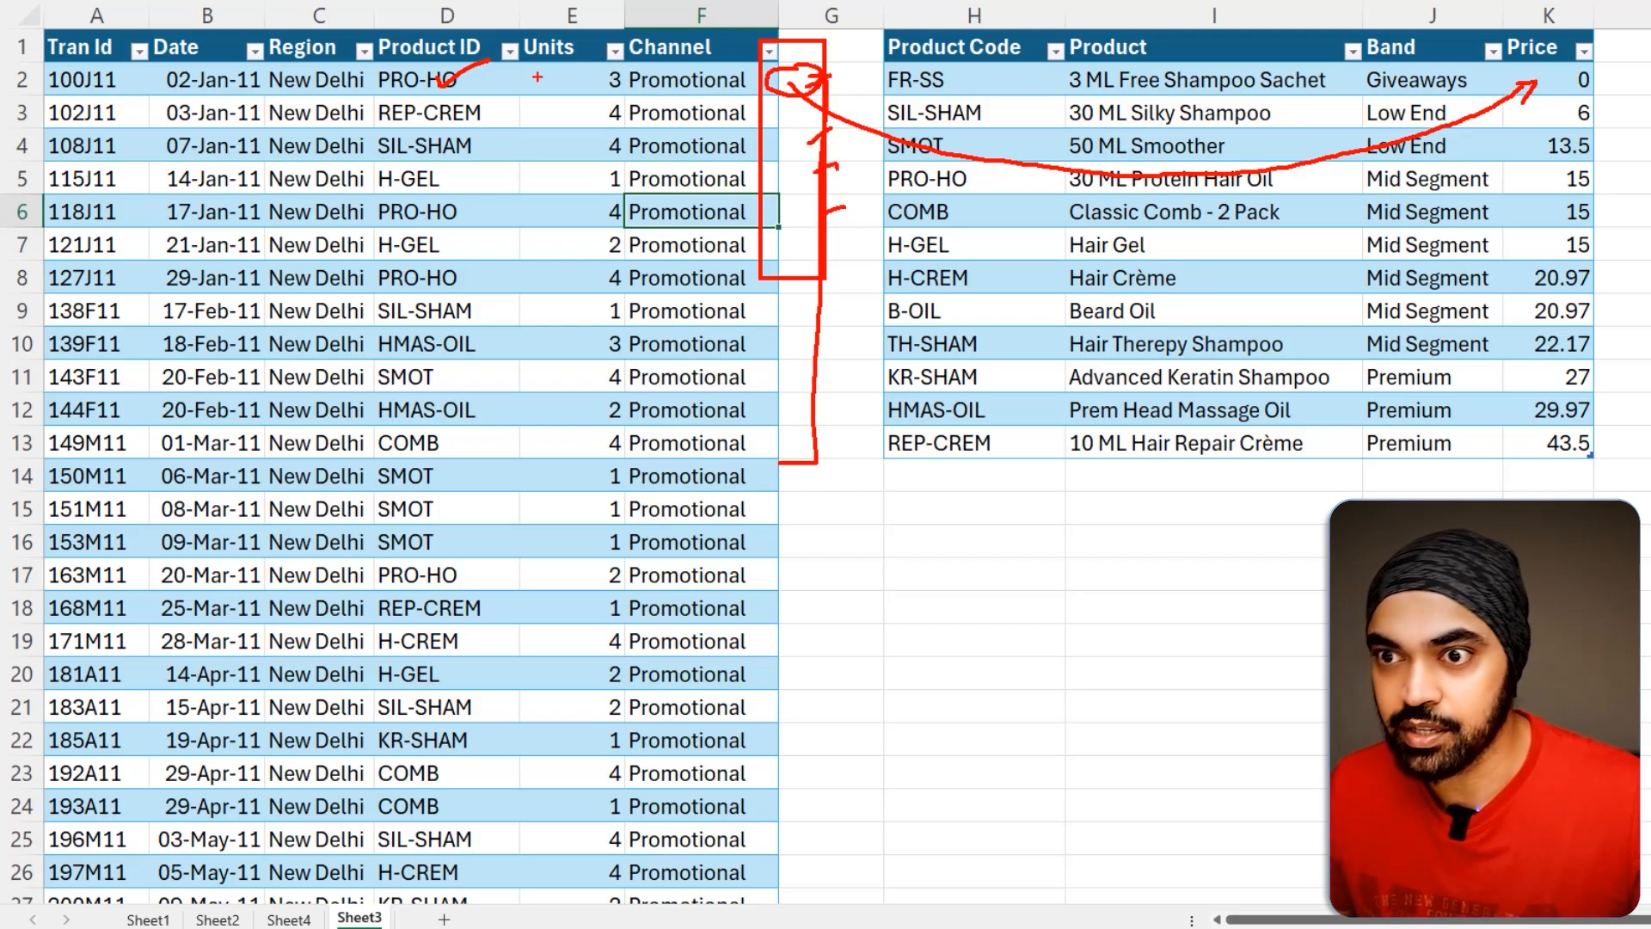
{"action": "left_click_drag", "start_coordinate": [569, 67], "coordinate": [536, 284]}
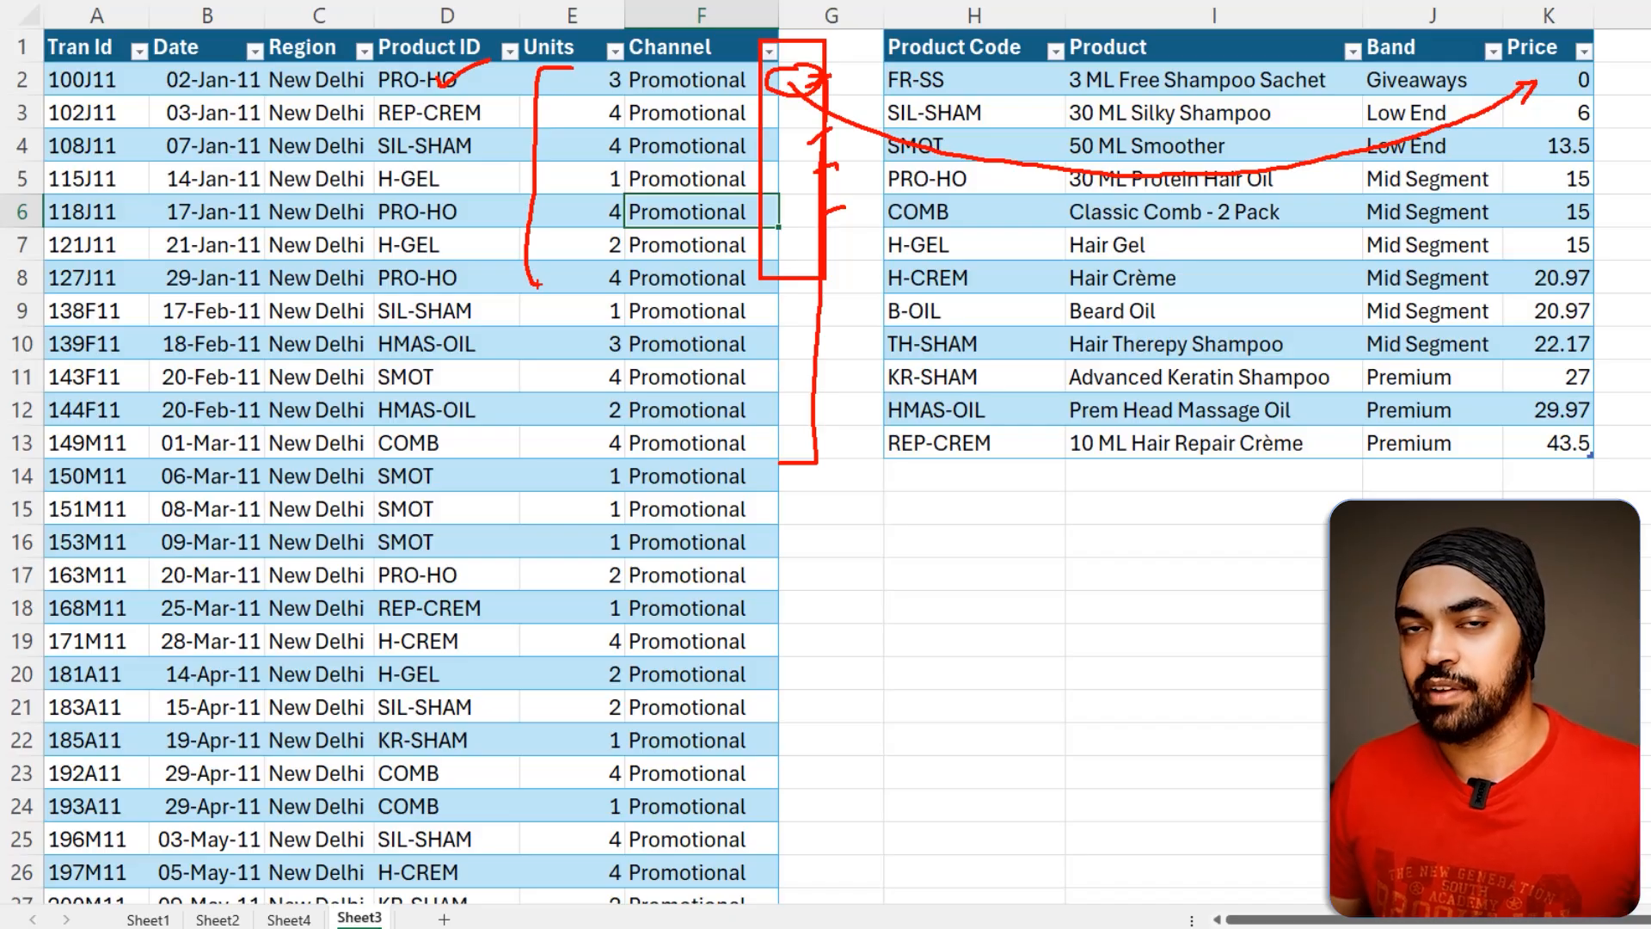
{"action": "key", "text": "Escape"}
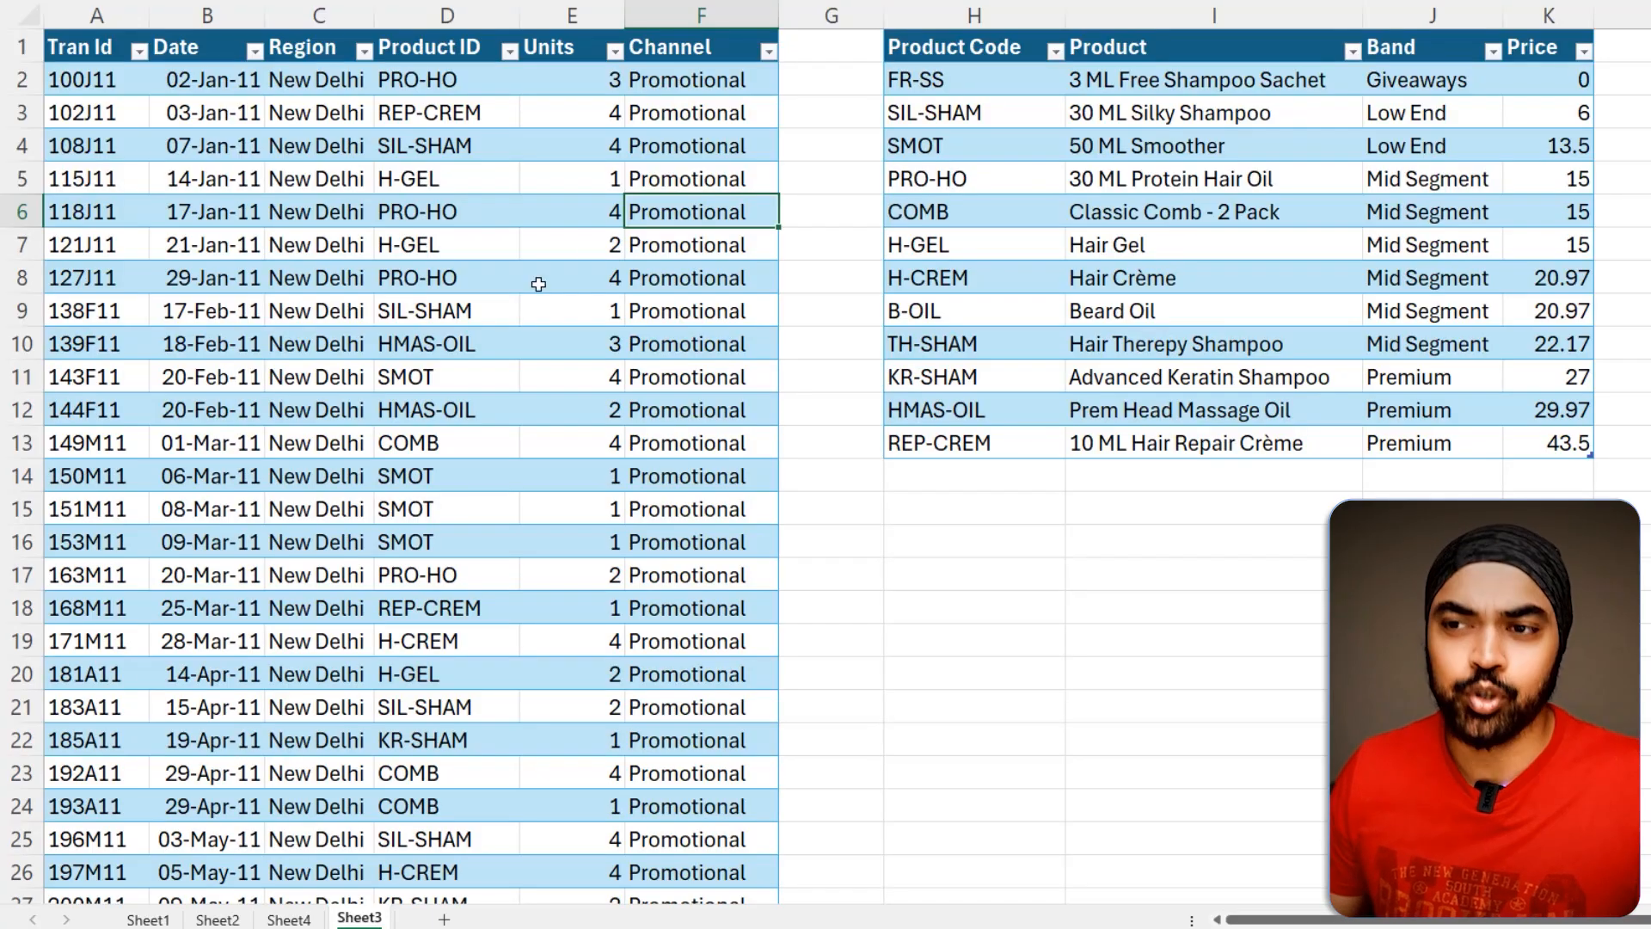
{"action": "left_click_drag", "start_coordinate": [756, 79], "coordinate": [749, 444]}
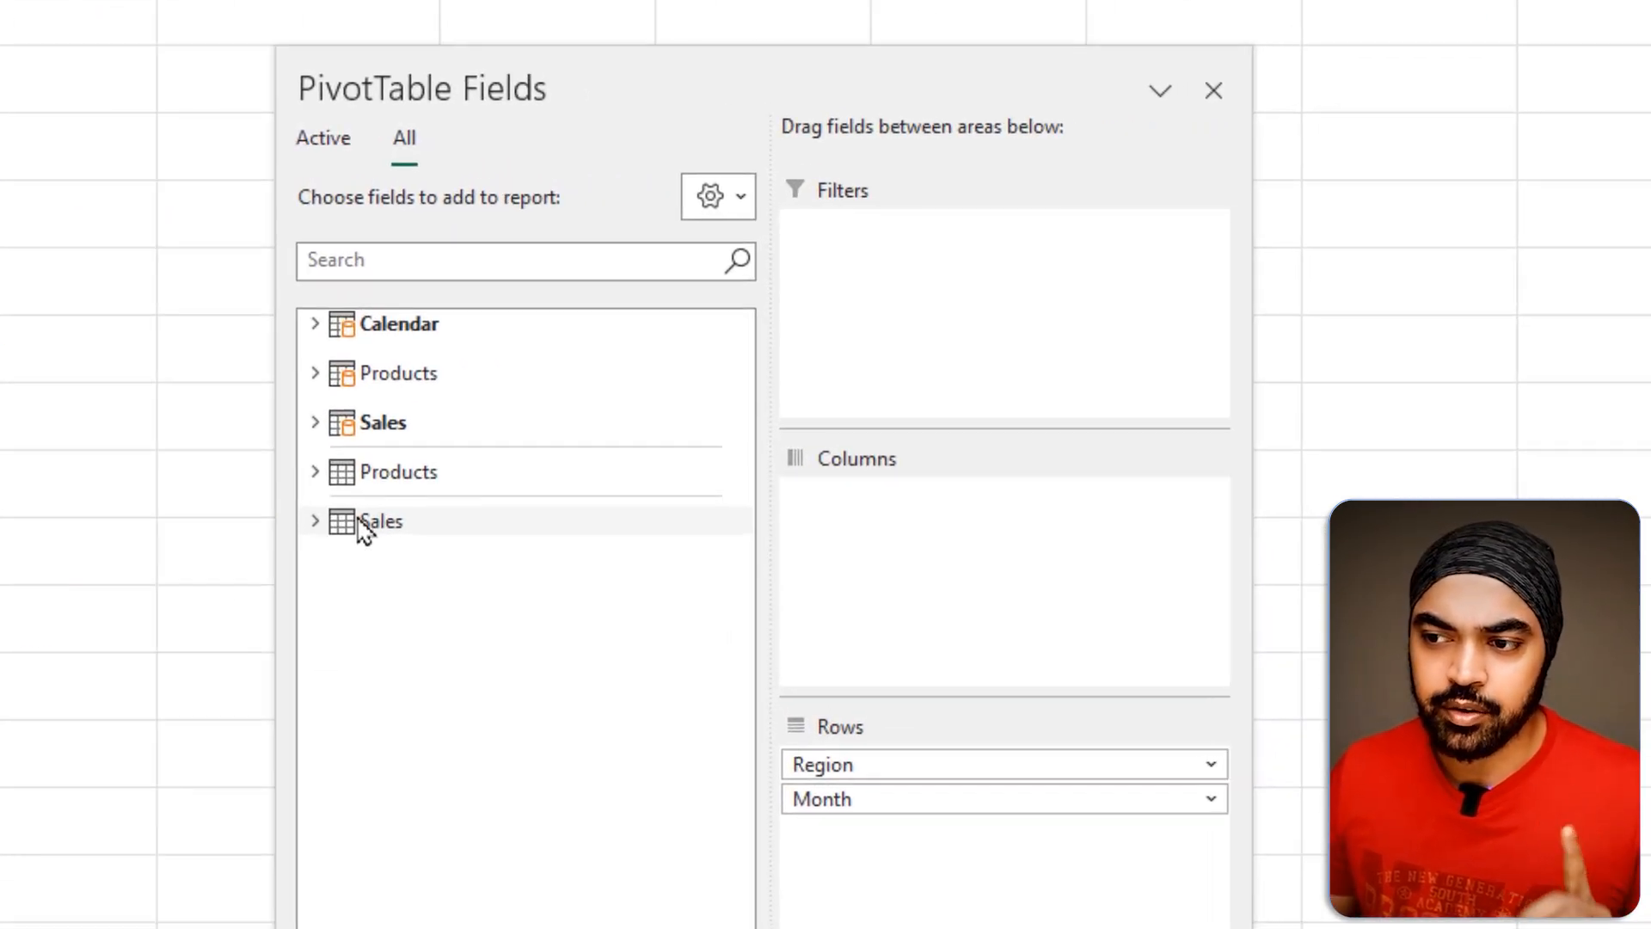
Step: Start a new measure named TS on the Sales table
{"action": "right_click", "coordinate": [360, 520]}
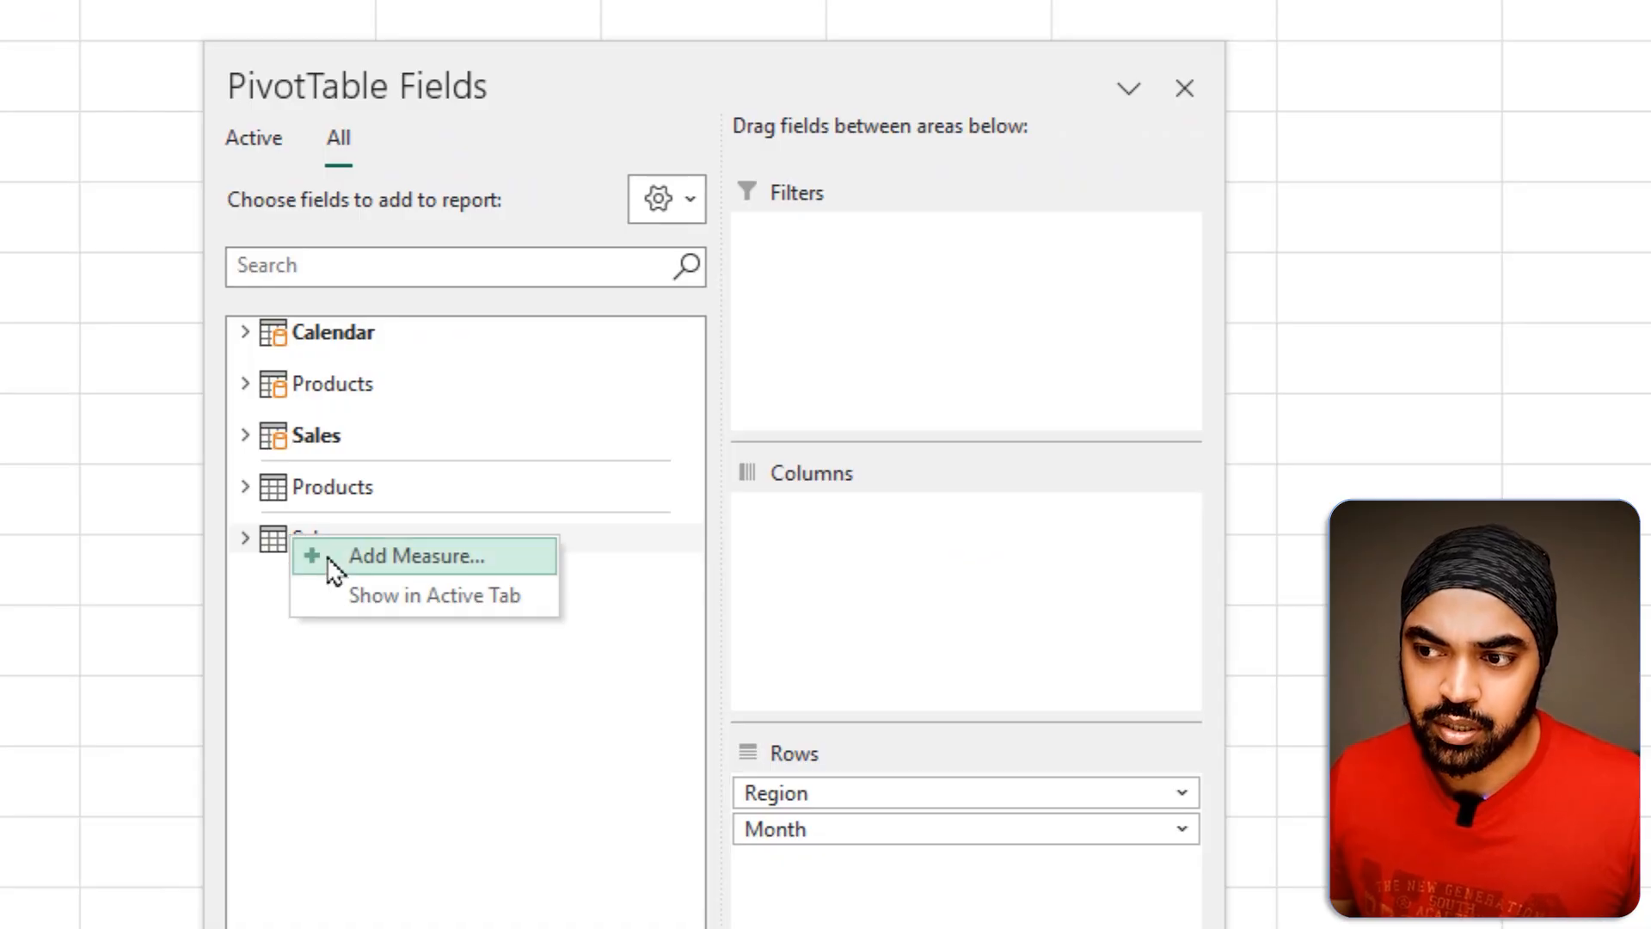
{"action": "left_click", "coordinate": [391, 568]}
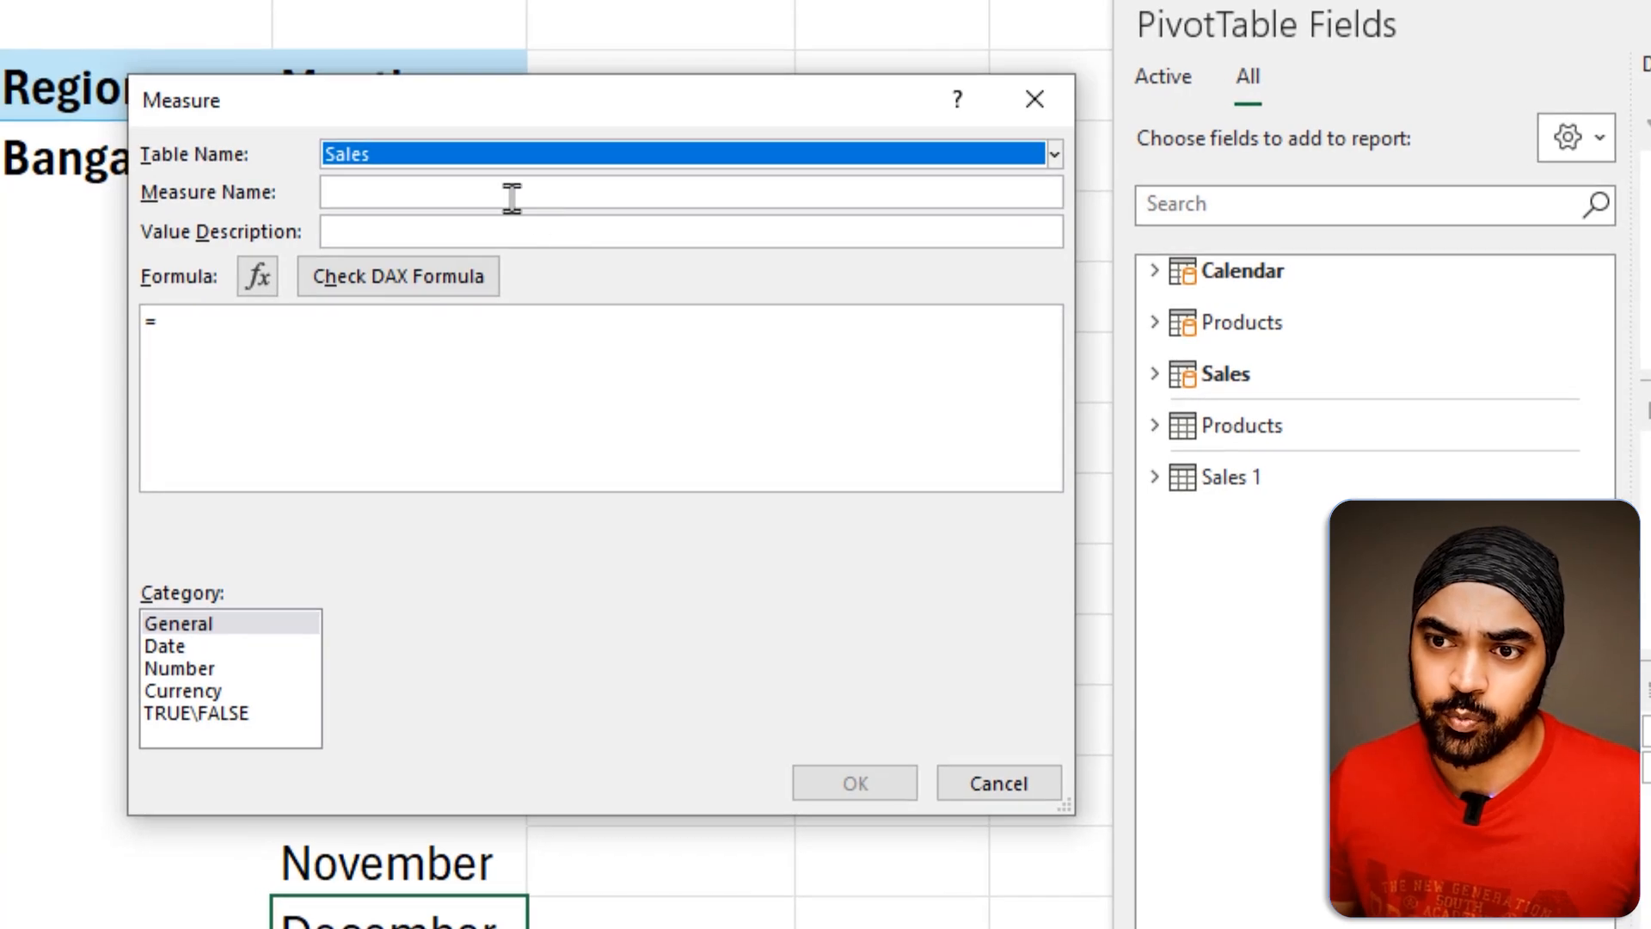
{"action": "left_click", "coordinate": [443, 200]}
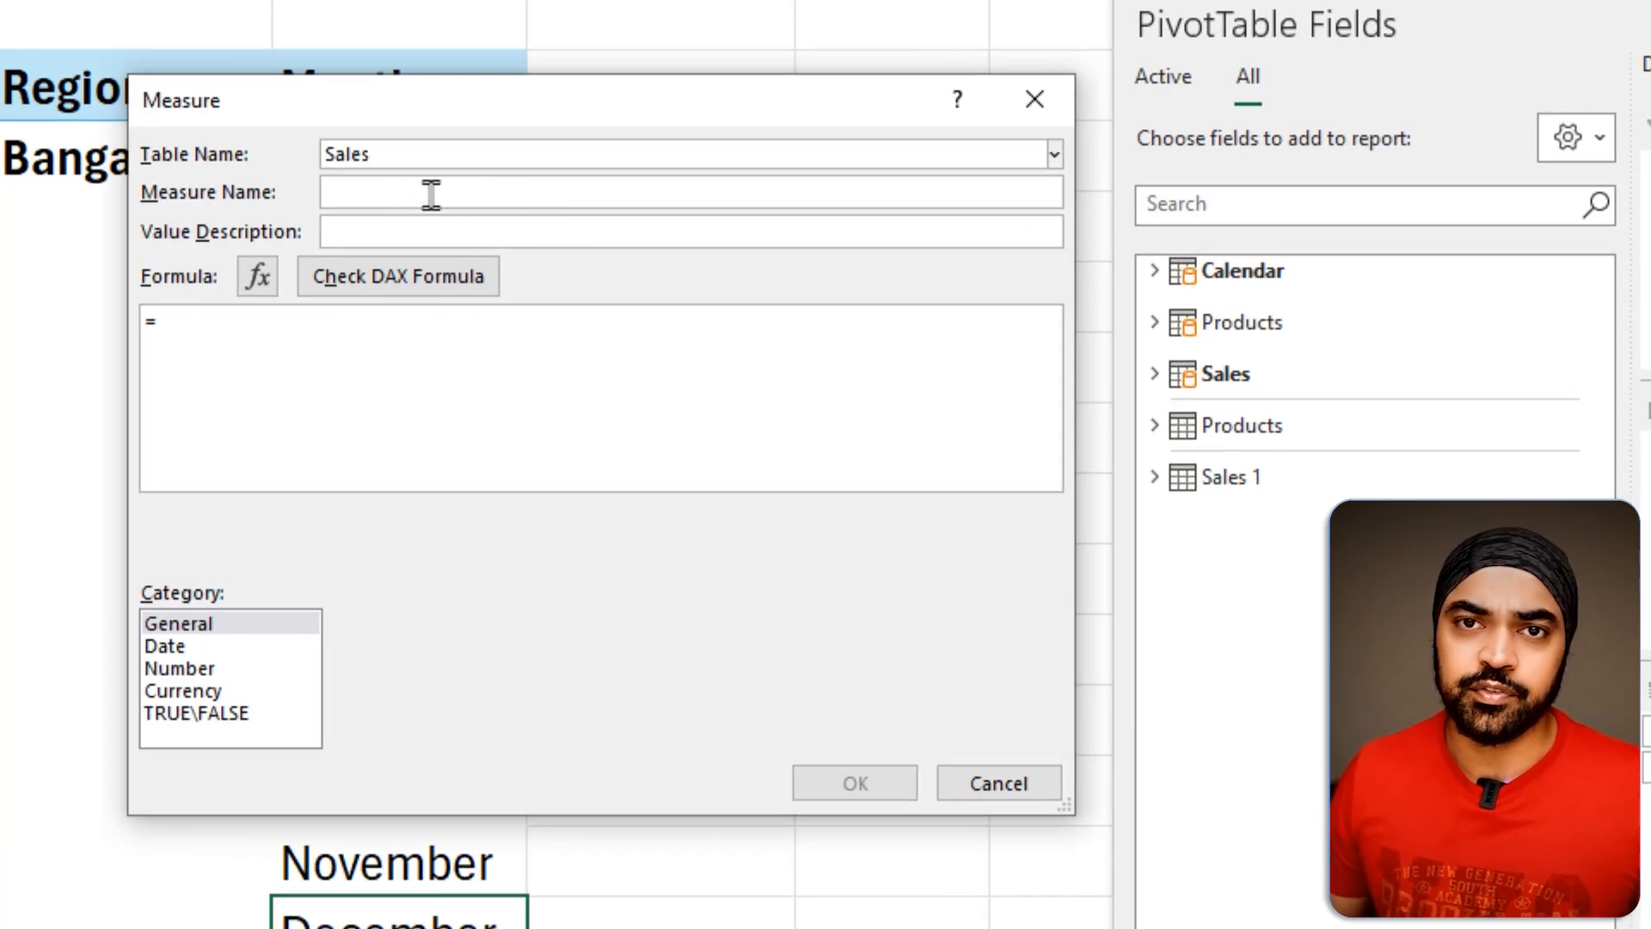
{"action": "type", "text": "TS"}
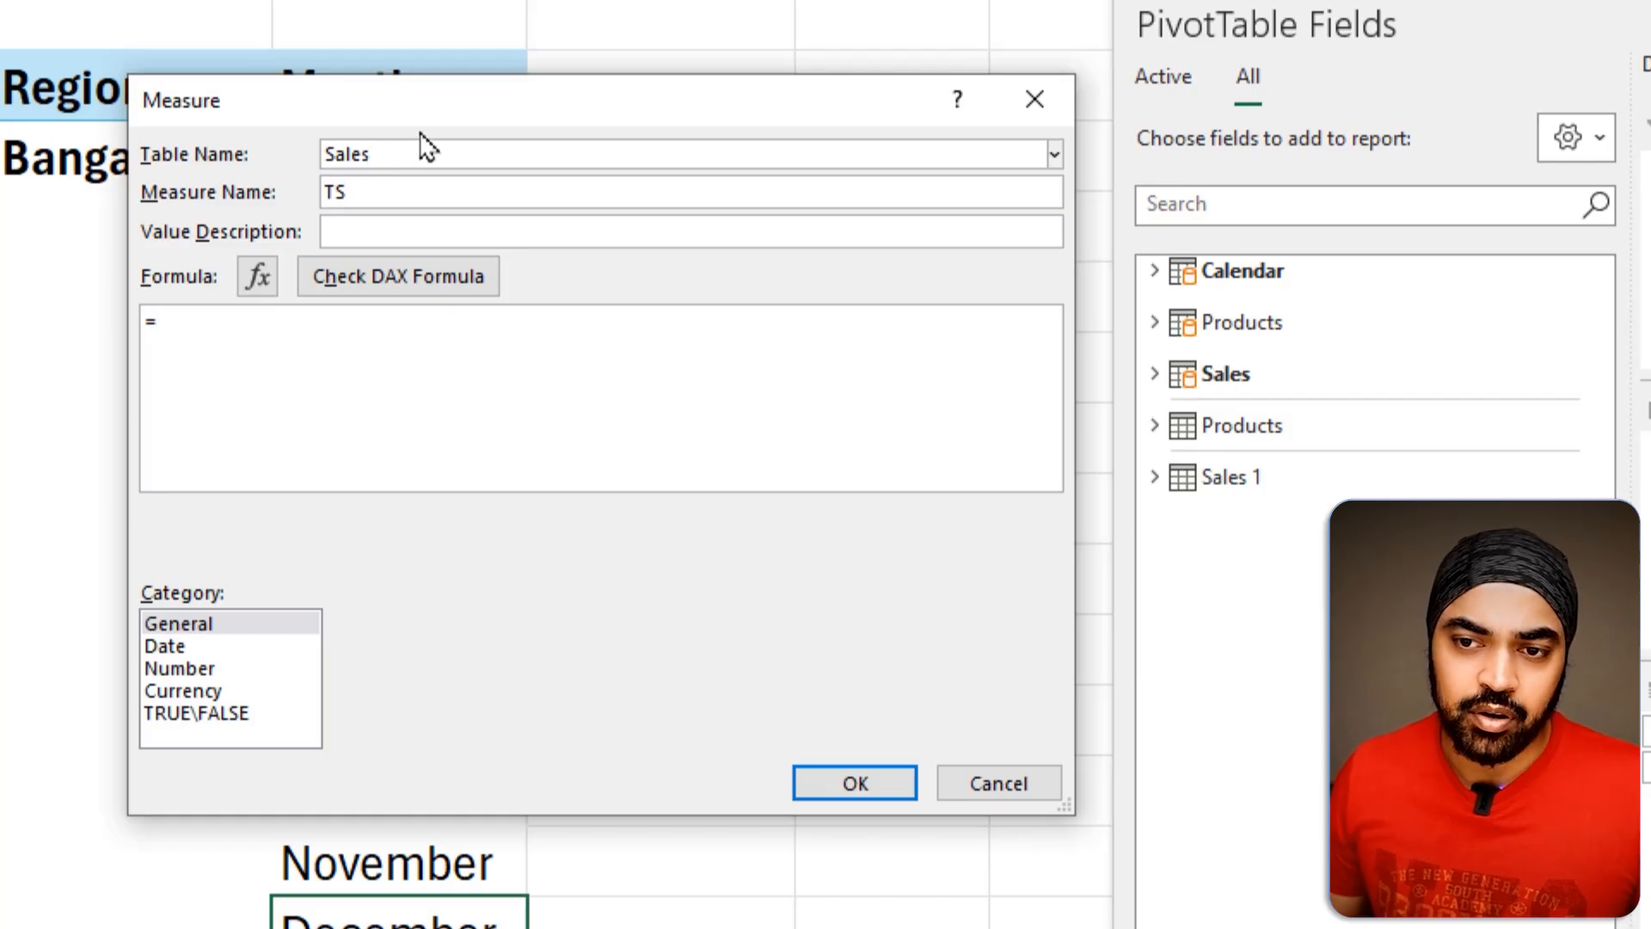
Step: Begin the TS measure's formula with SUMX over the Sales table and enlarge the measure dialog and formula text
{"action": "type", "text": "UMX"}
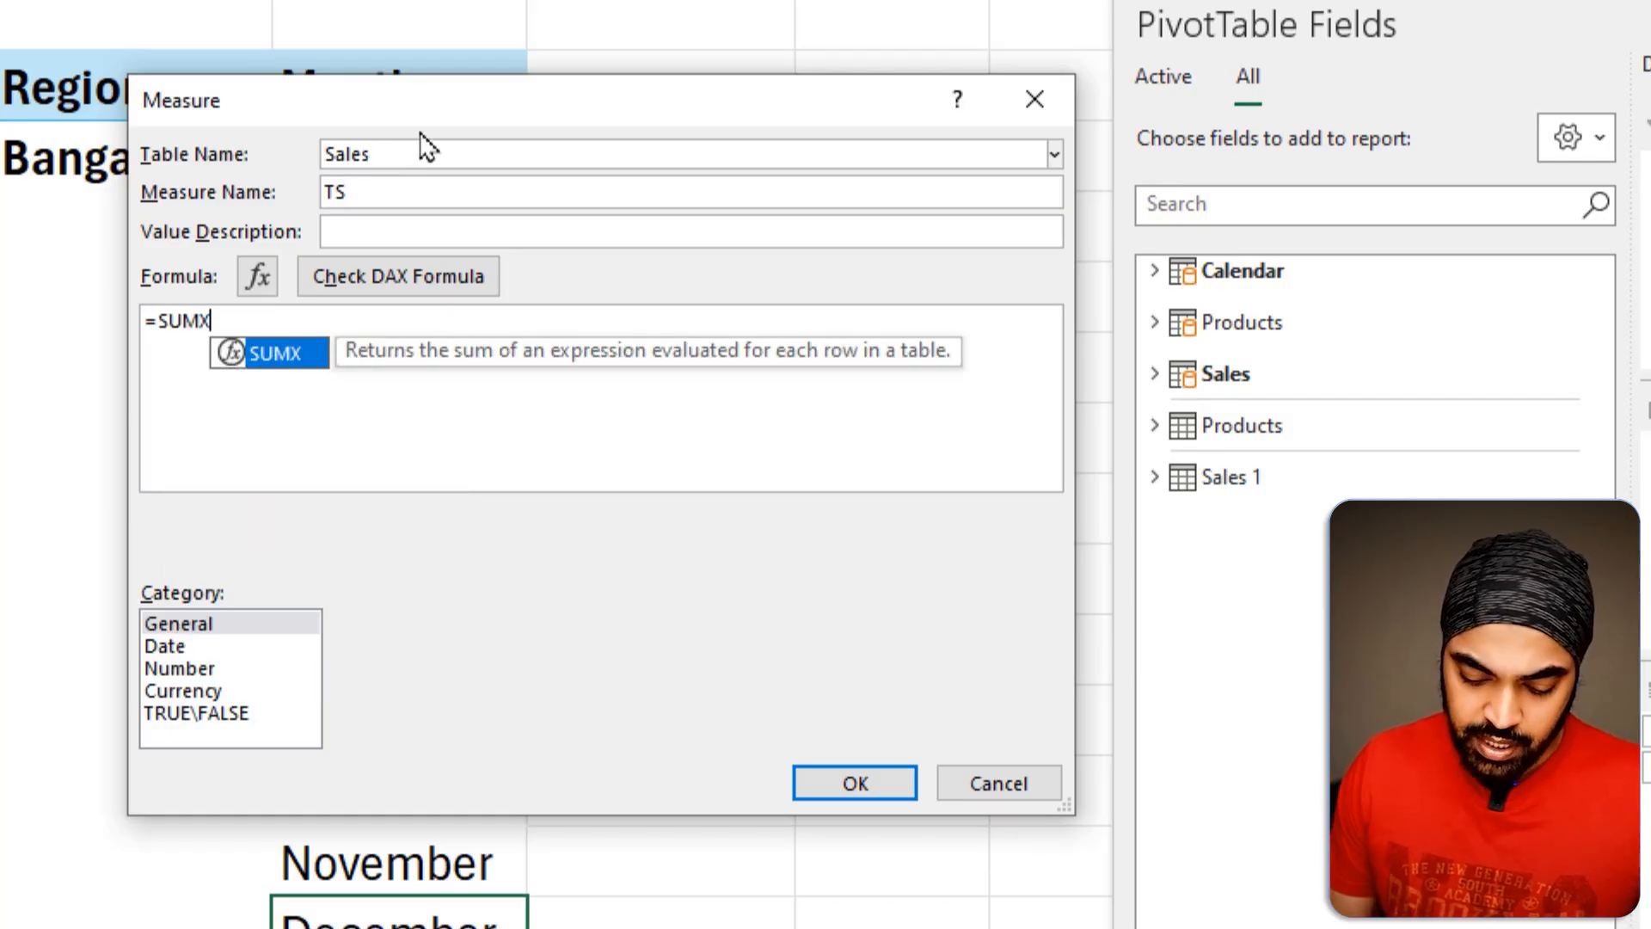
{"action": "type", "text": "("}
{"action": "key", "text": "shift+Return"}
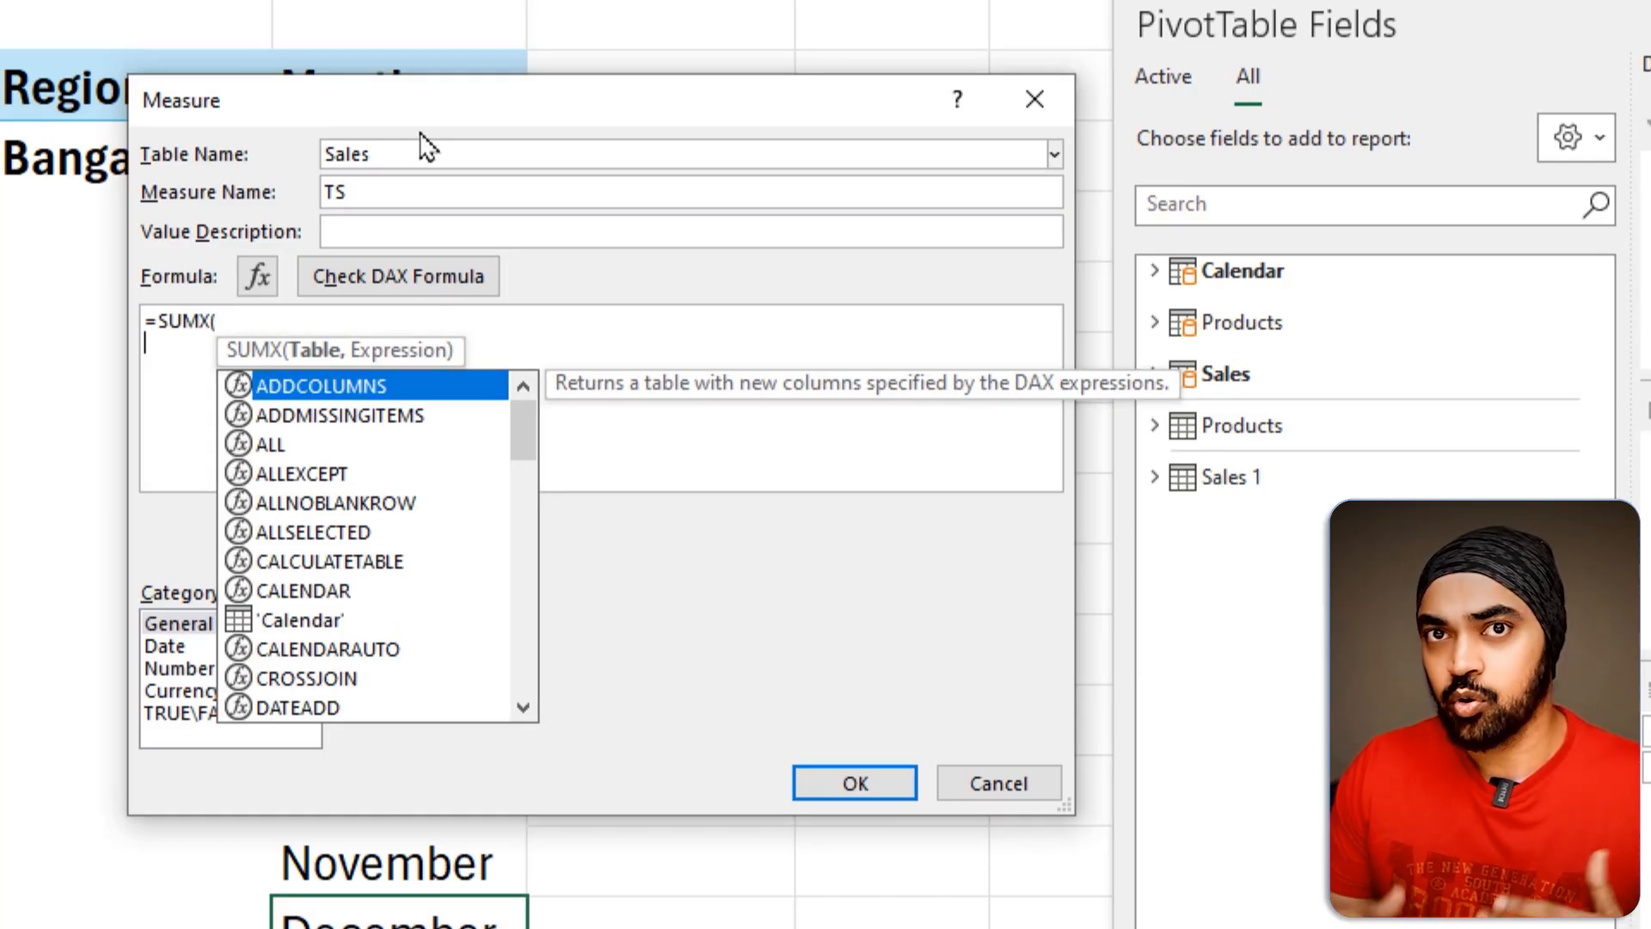
{"action": "type", "text": "Sales"}
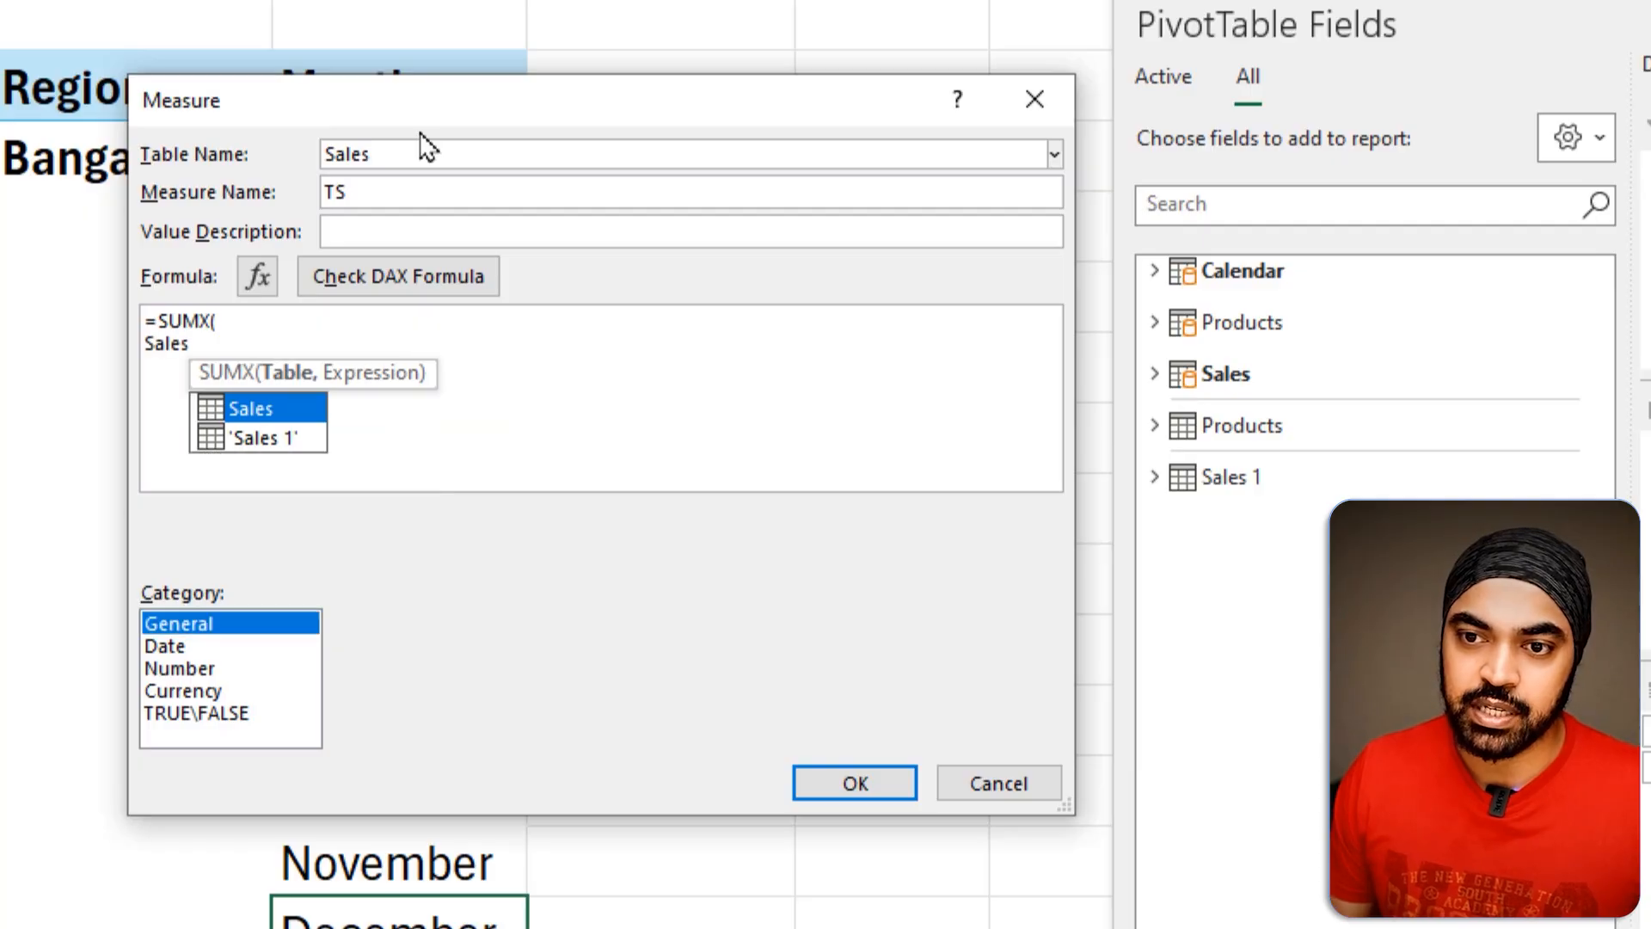
{"action": "left_click", "coordinate": [312, 346]}
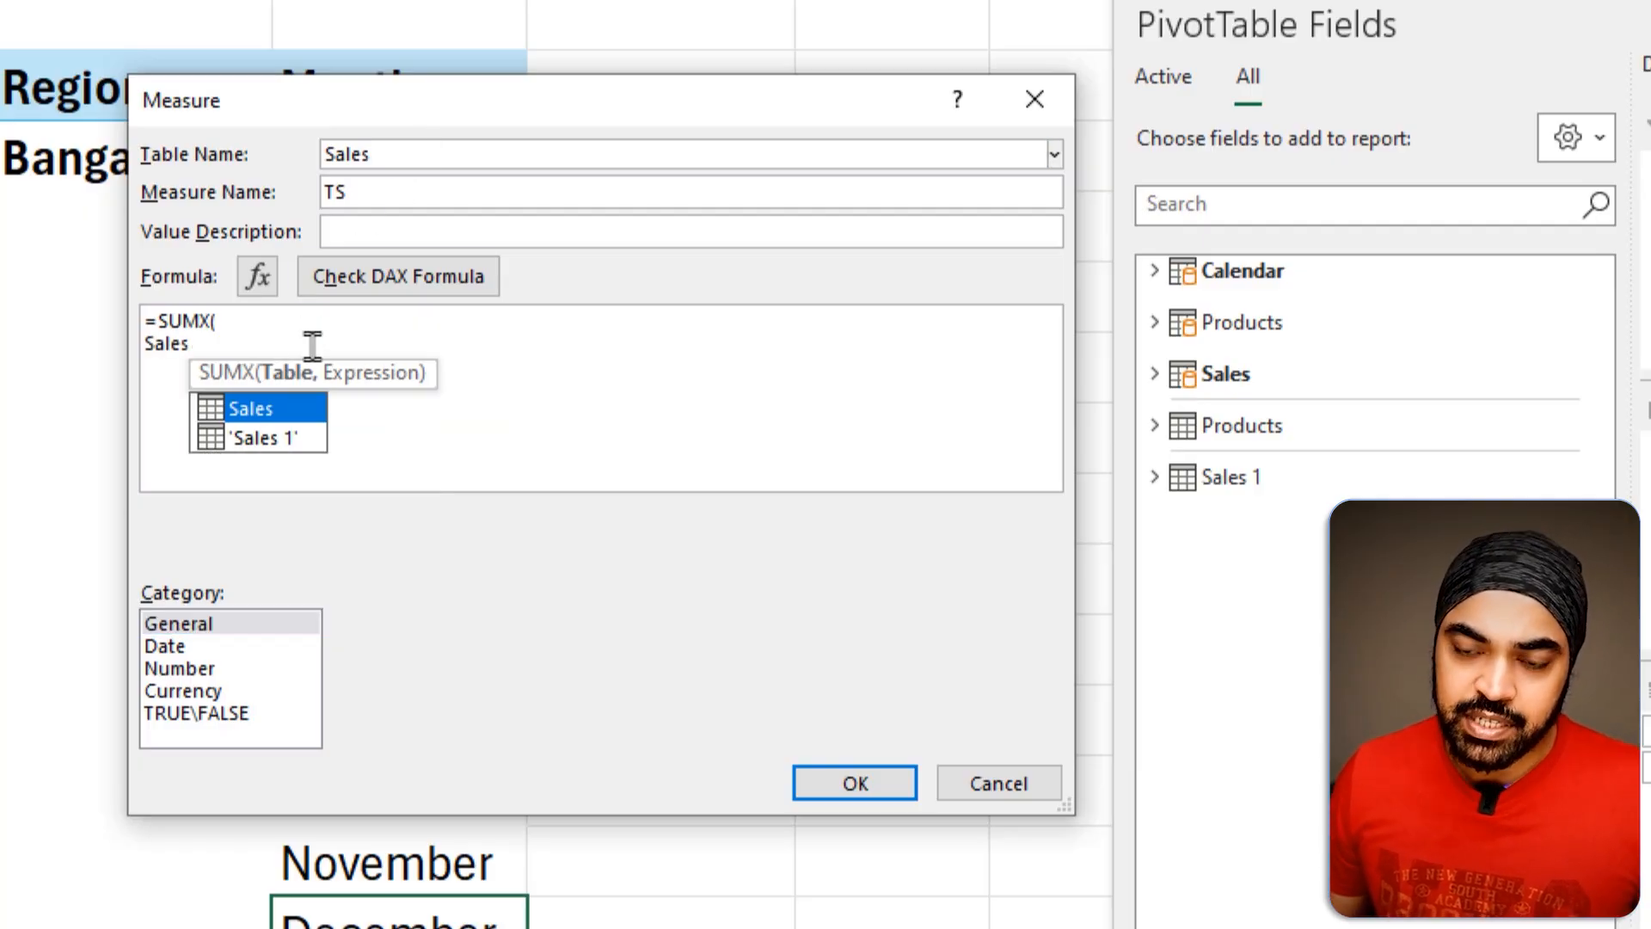
{"action": "type", "text": ","}
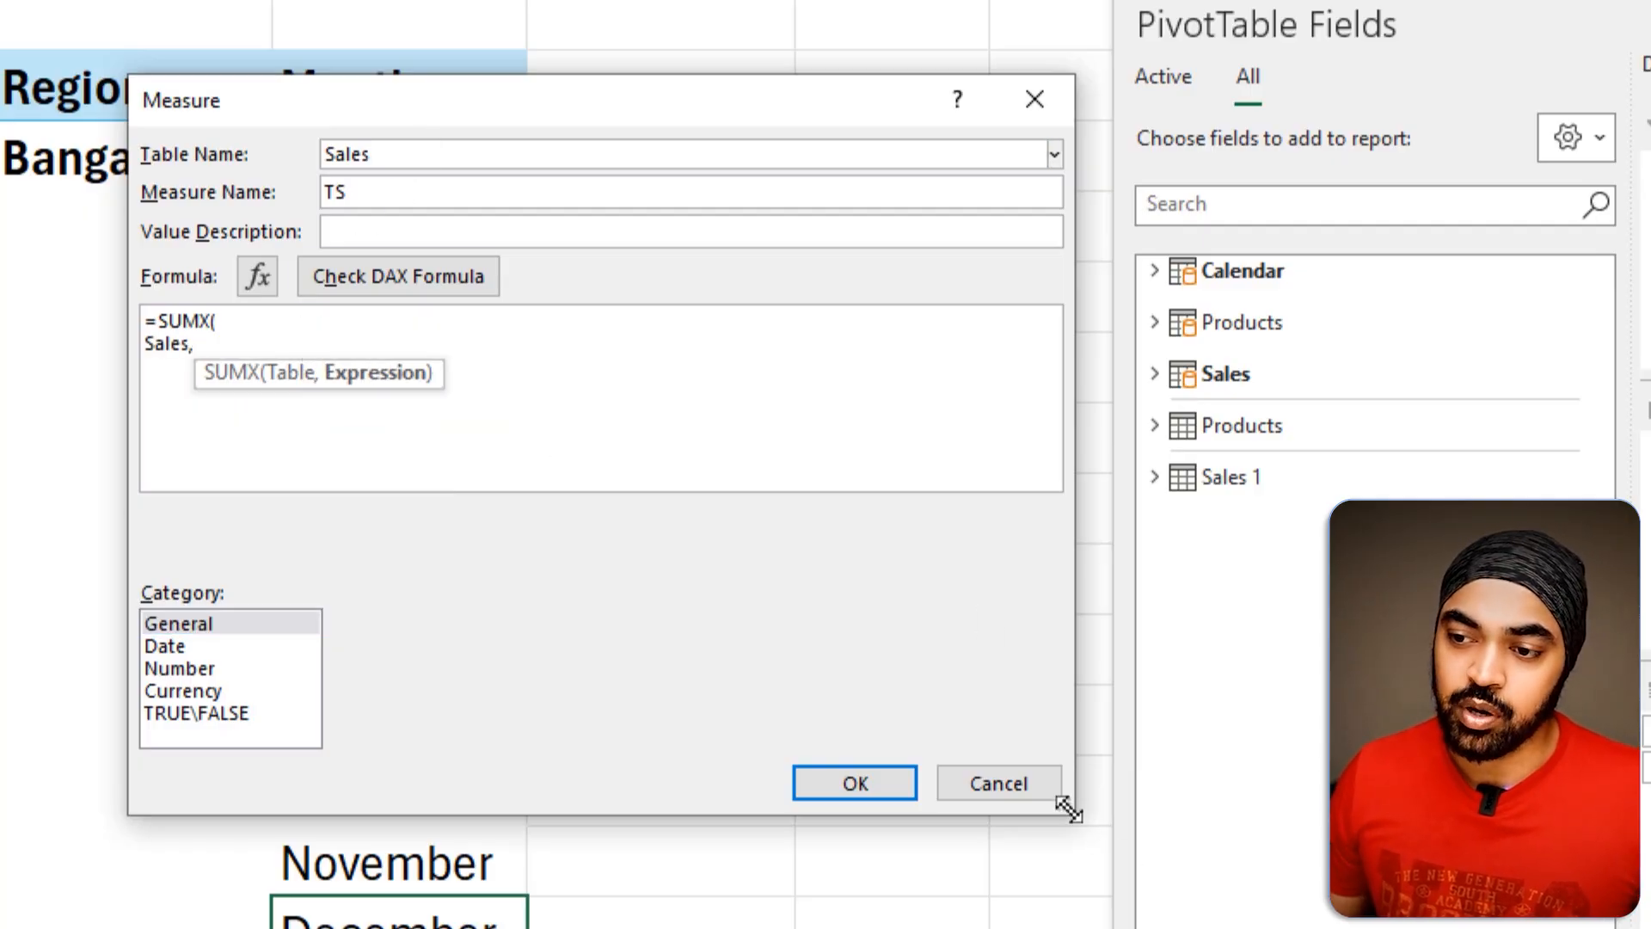
{"action": "left_click_drag", "start_coordinate": [1069, 809], "coordinate": [1650, 928]}
{"action": "scroll", "coordinate": [591, 611], "scroll_direction": "up", "scroll_amount": 15}
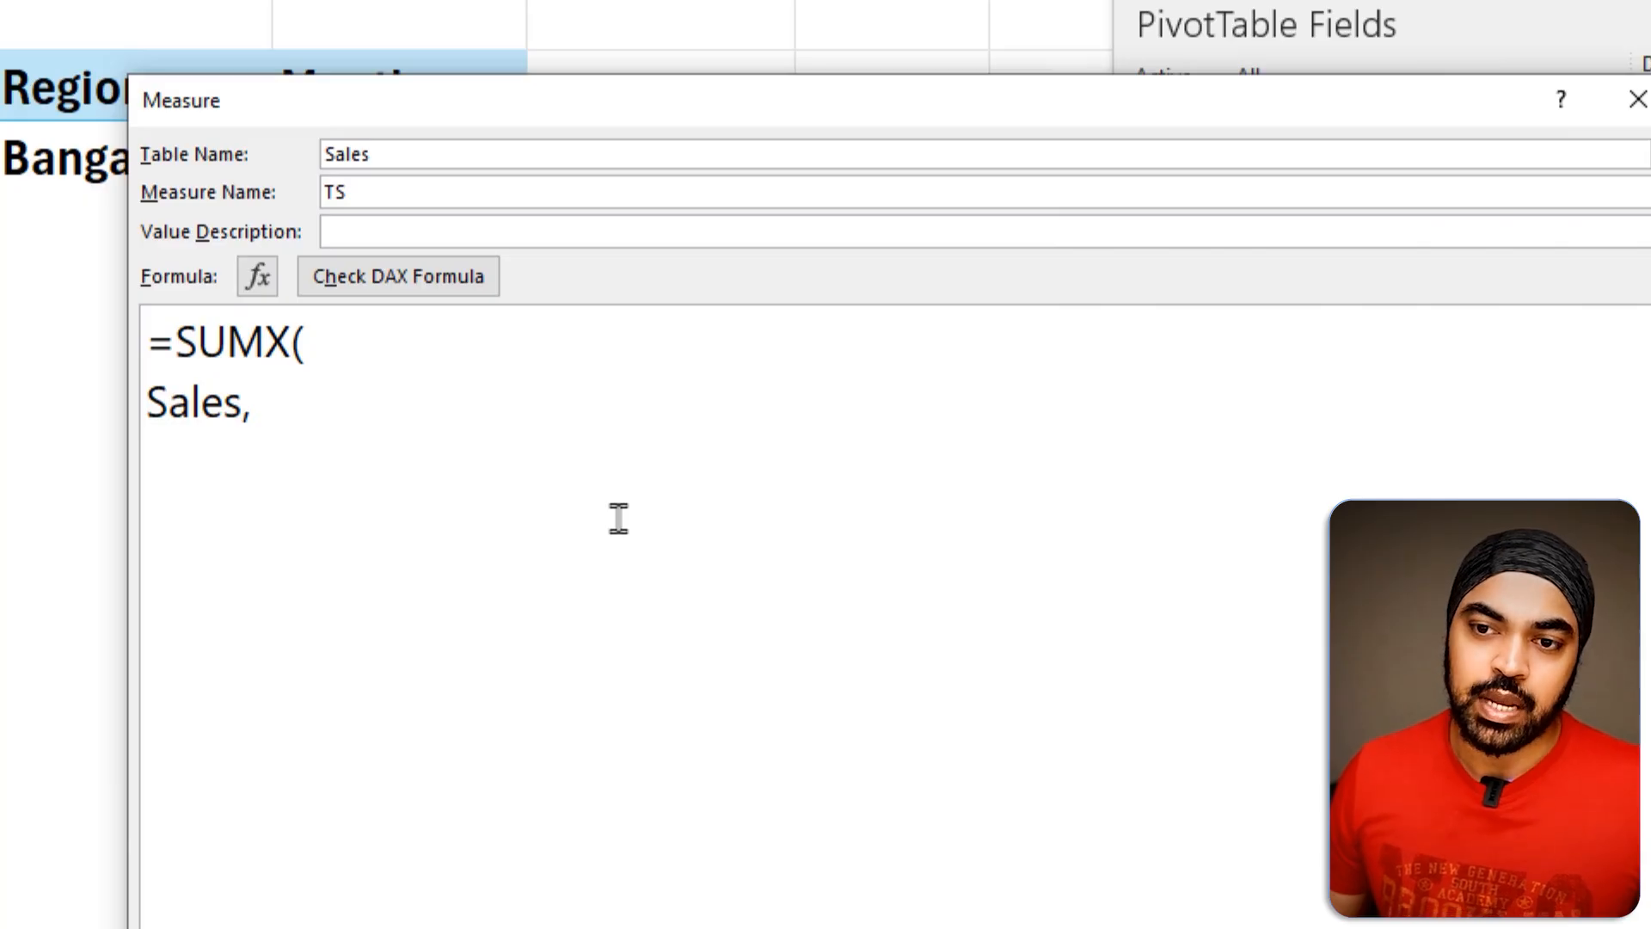
Step: Add the RELATED function as the SUMX expression in the TS formula and enlarge the formula text
{"action": "type", "text": "real"}
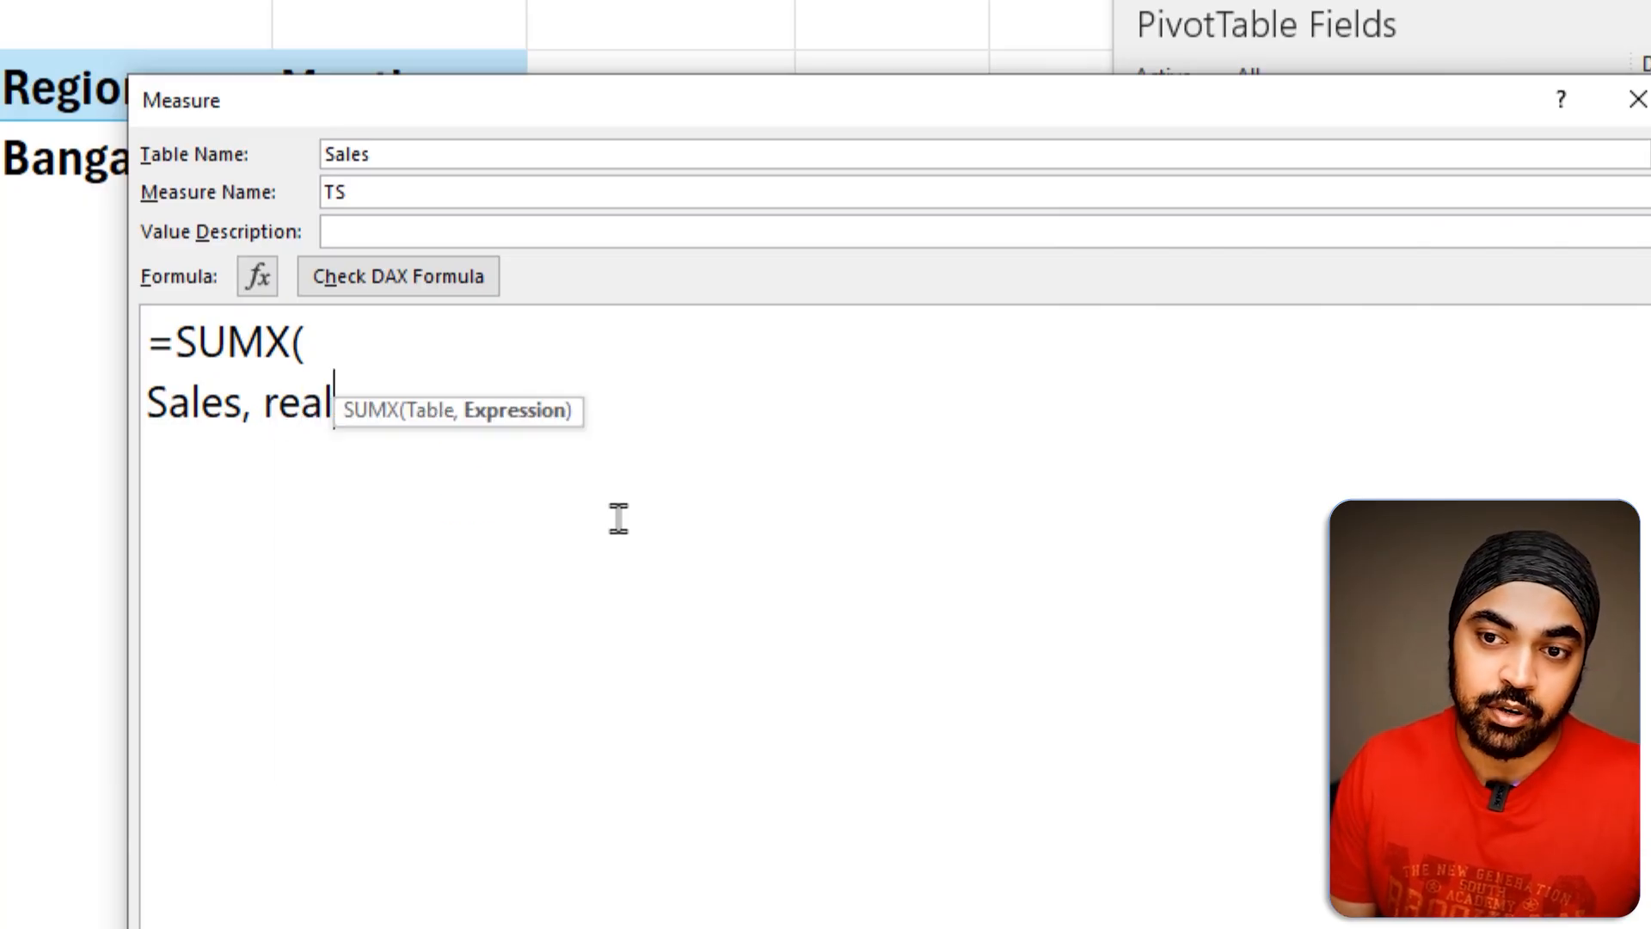
{"action": "key", "text": "BackSpace"}
{"action": "key", "text": "BackSpace"}
{"action": "type", "text": "l"}
{"action": "key", "text": "Tab"}
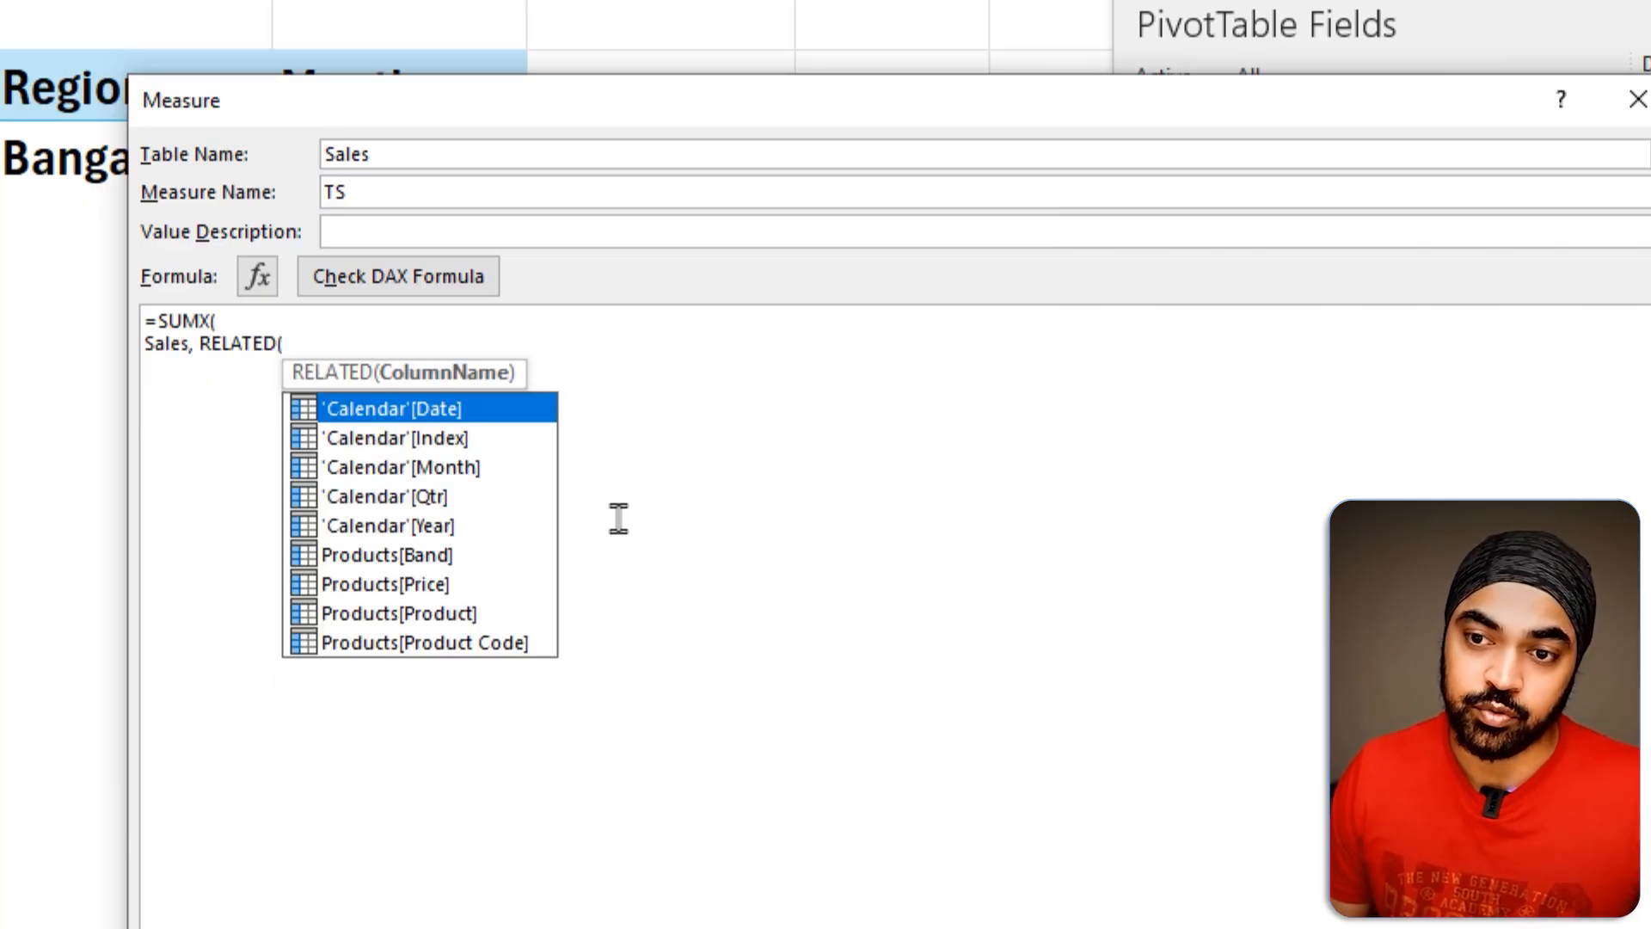
{"action": "scroll", "coordinate": [551, 387], "scroll_direction": "up", "scroll_amount": 5}
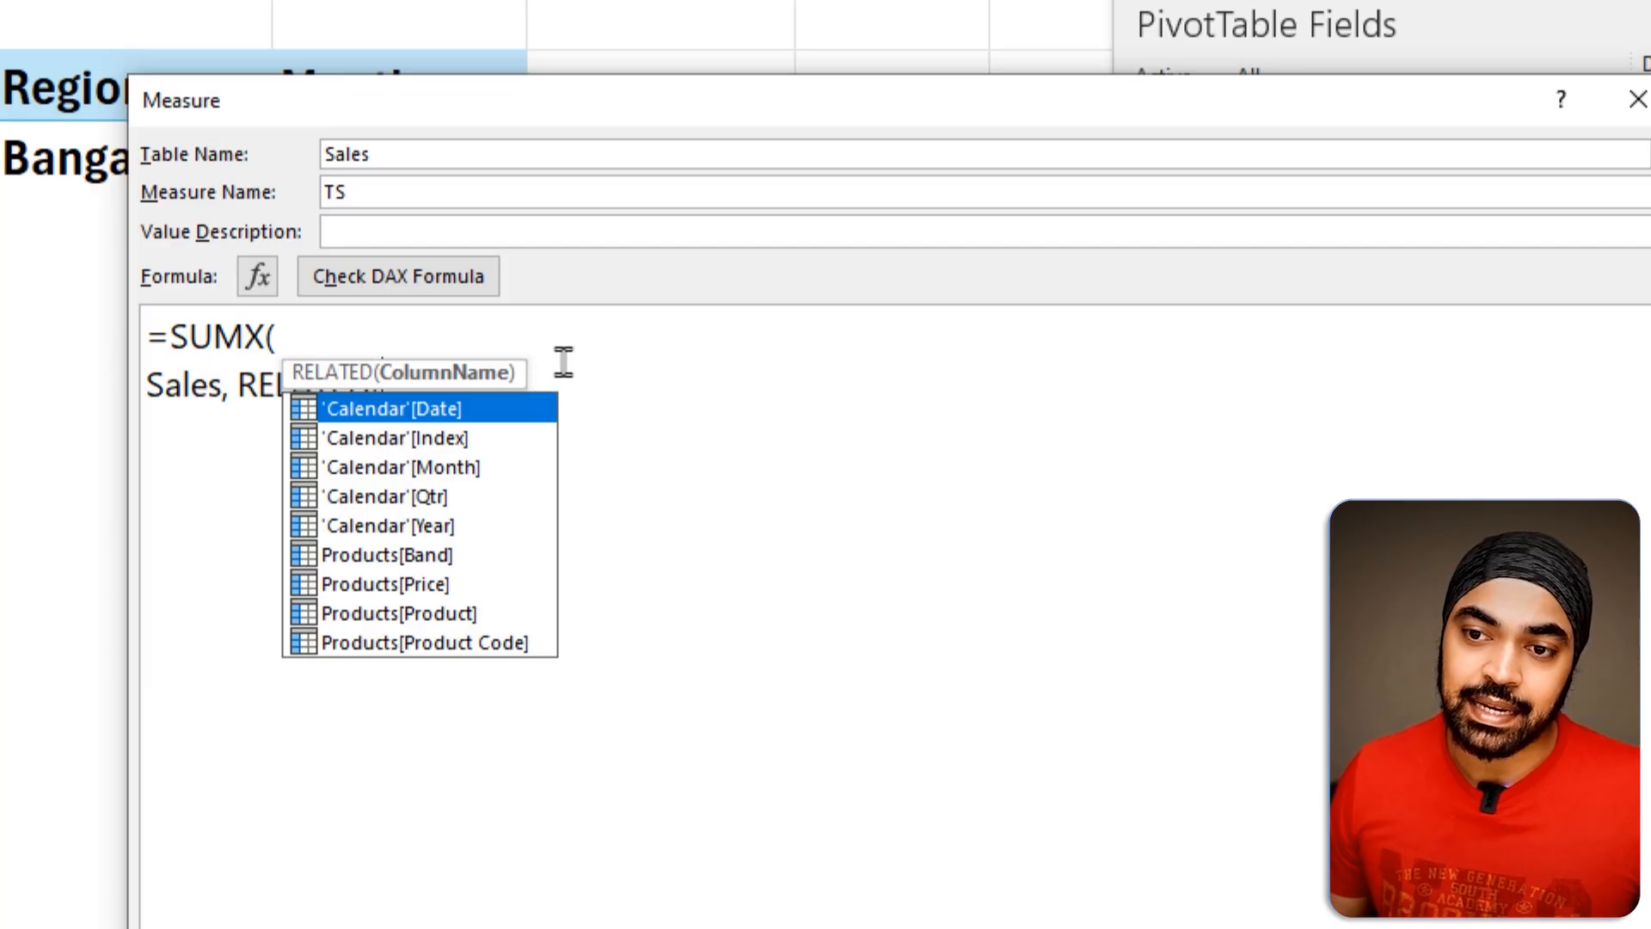
{"action": "left_click", "coordinate": [607, 453]}
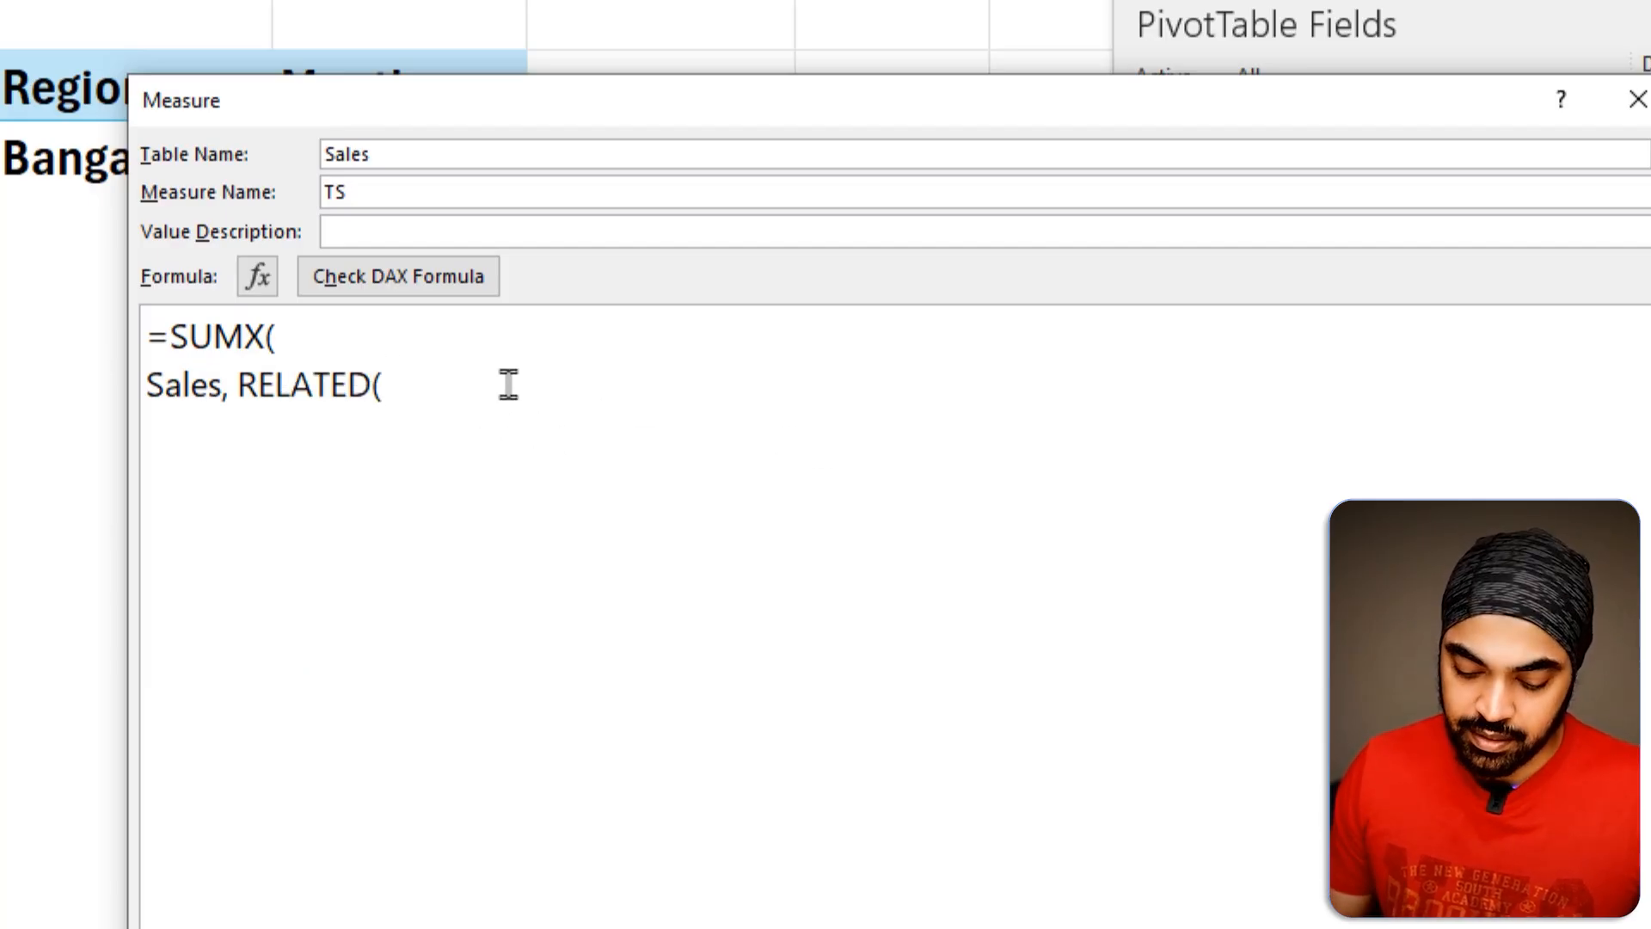
Step: Give RELATED the Products[Price] column as its argument and close the function in the TS formula
{"action": "type", "text": "pro"}
{"action": "key", "text": "Down"}
{"action": "key", "text": "Down"}
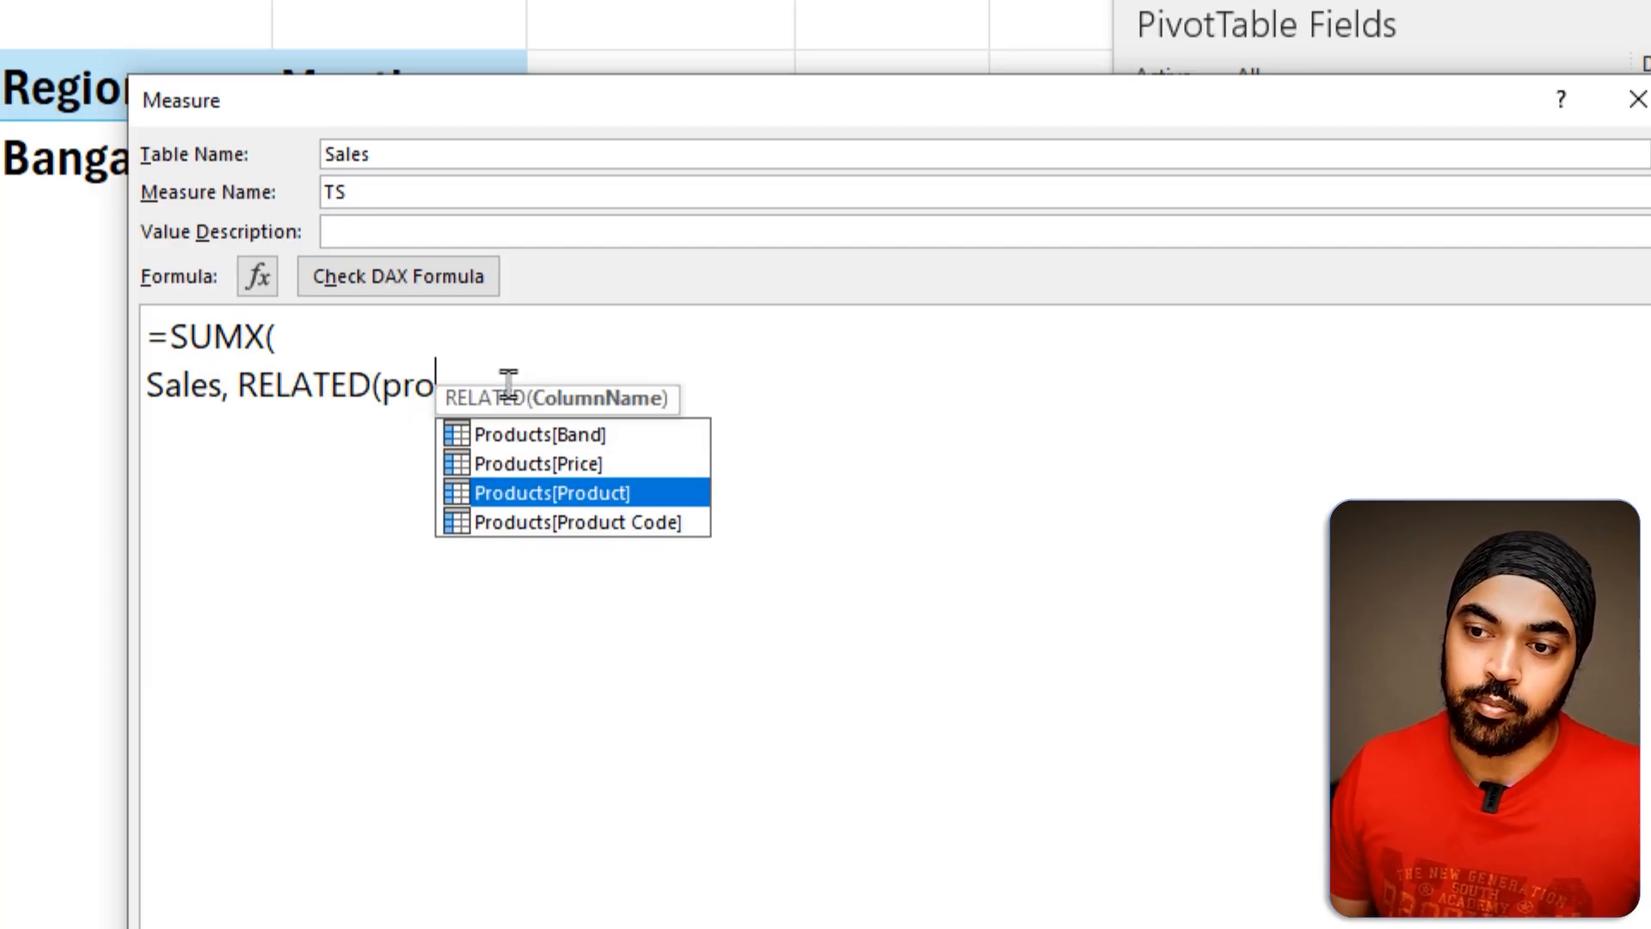
{"action": "key", "text": "Up"}
{"action": "key", "text": "Tab"}
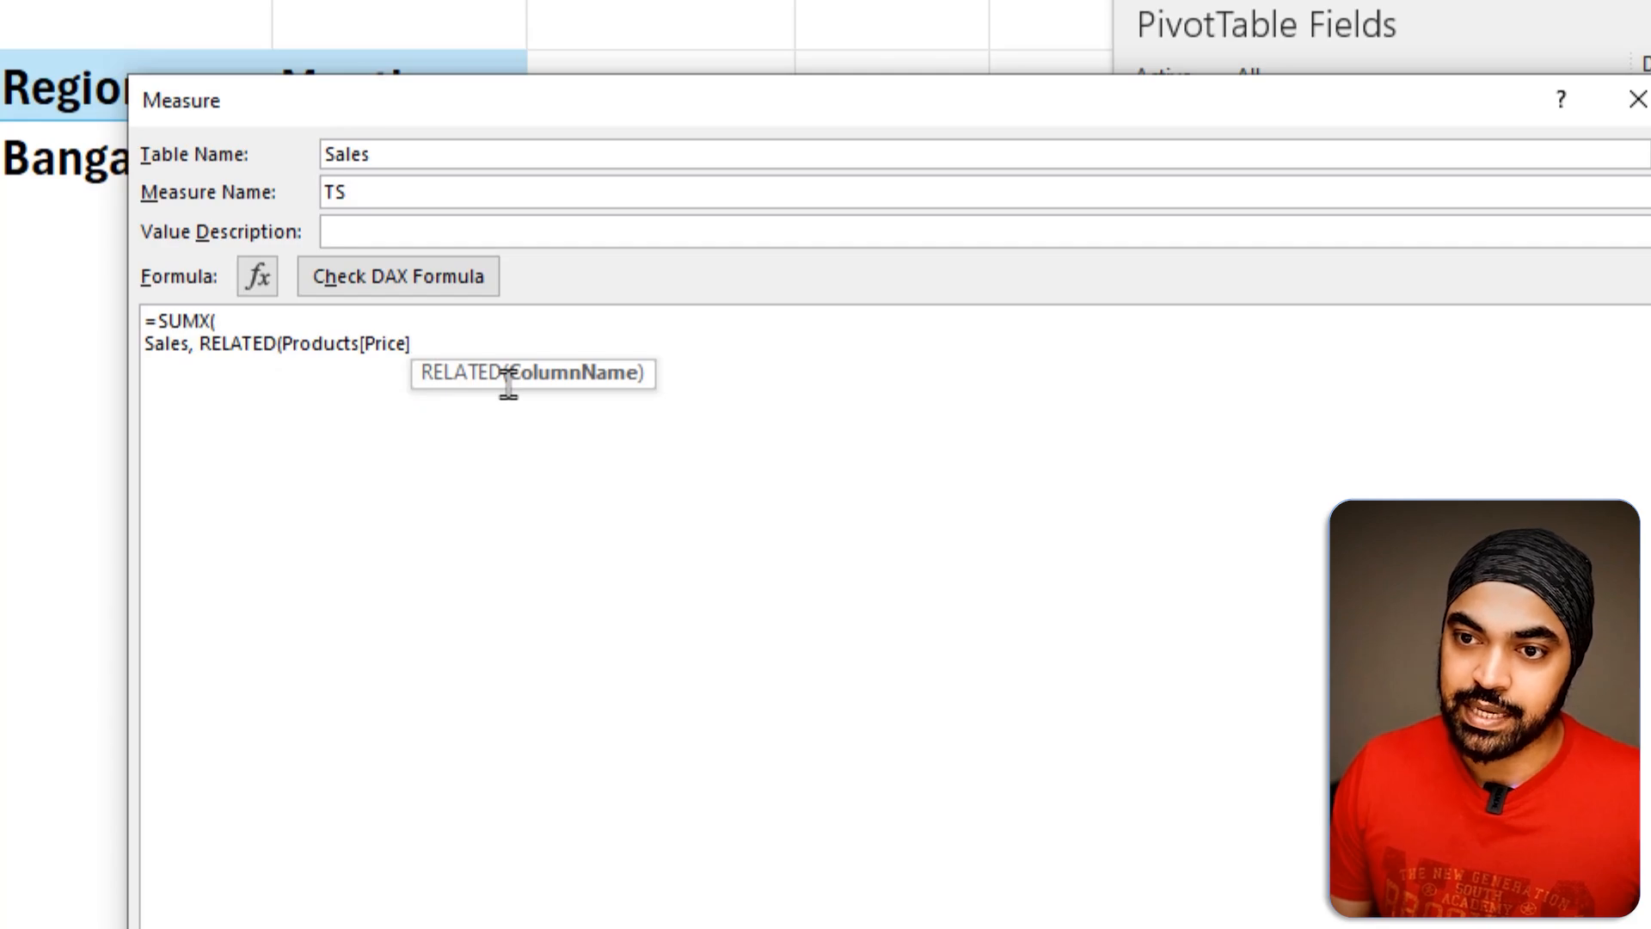
{"action": "type", "text": ")"}
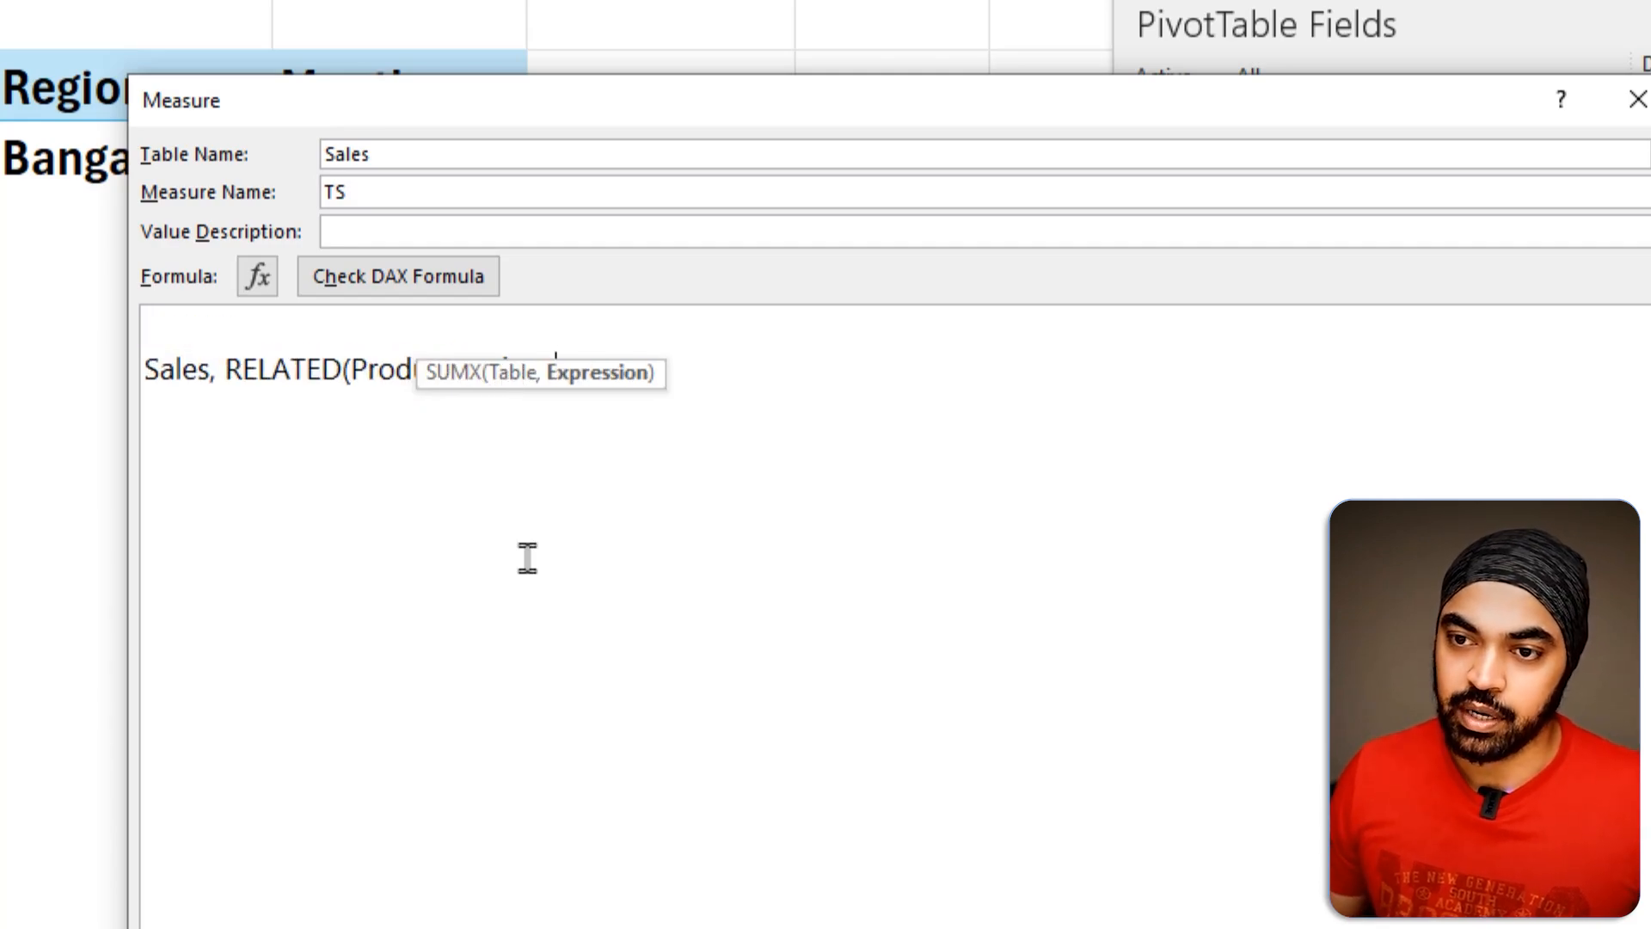
{"action": "left_click", "coordinate": [424, 403]}
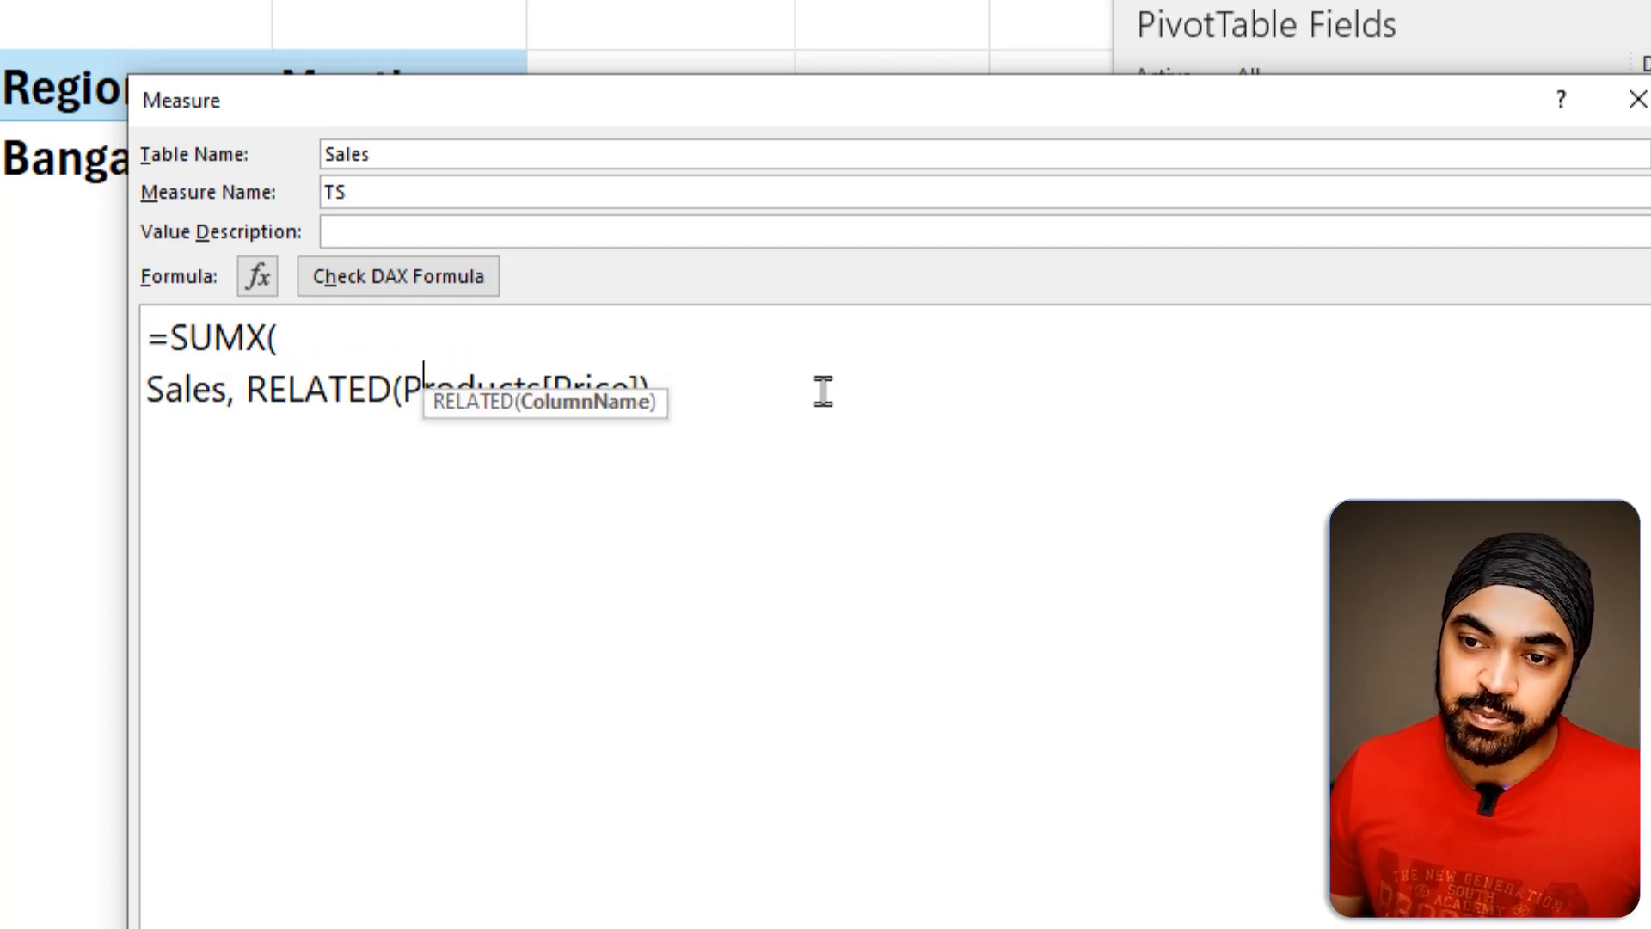
Step: Multiply the related price by Sales[Units], close the SUMX function on a new line and check the formula
{"action": "left_click", "coordinate": [823, 391]}
{"action": "type", "text": "* S"}
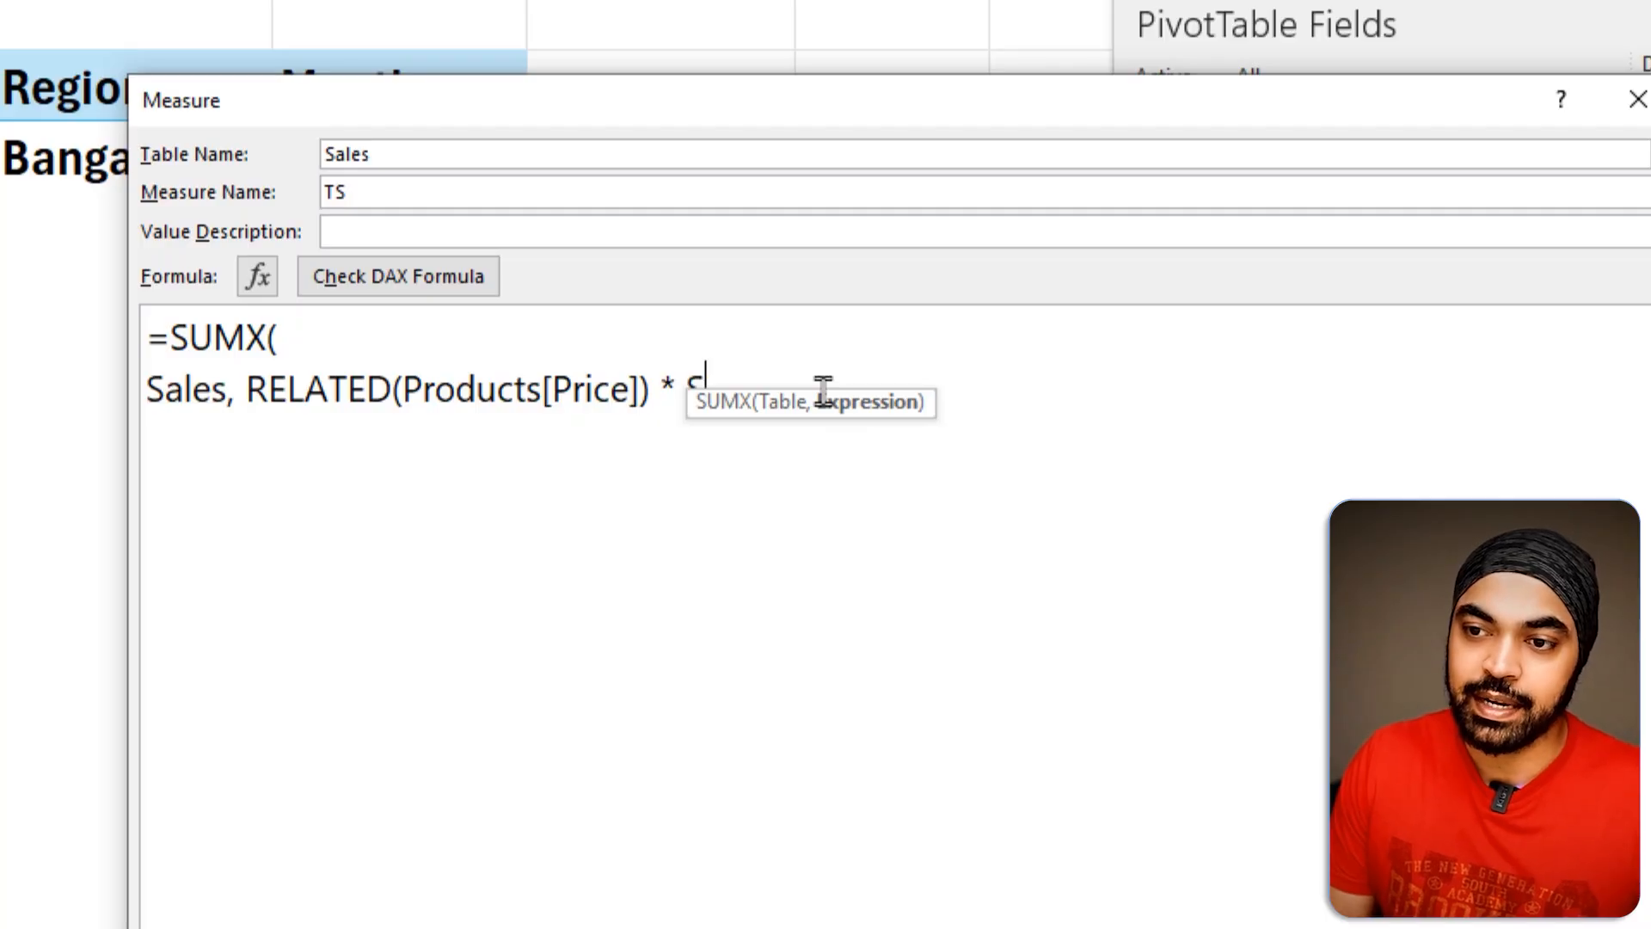
{"action": "type", "text": "ales[Unit"}
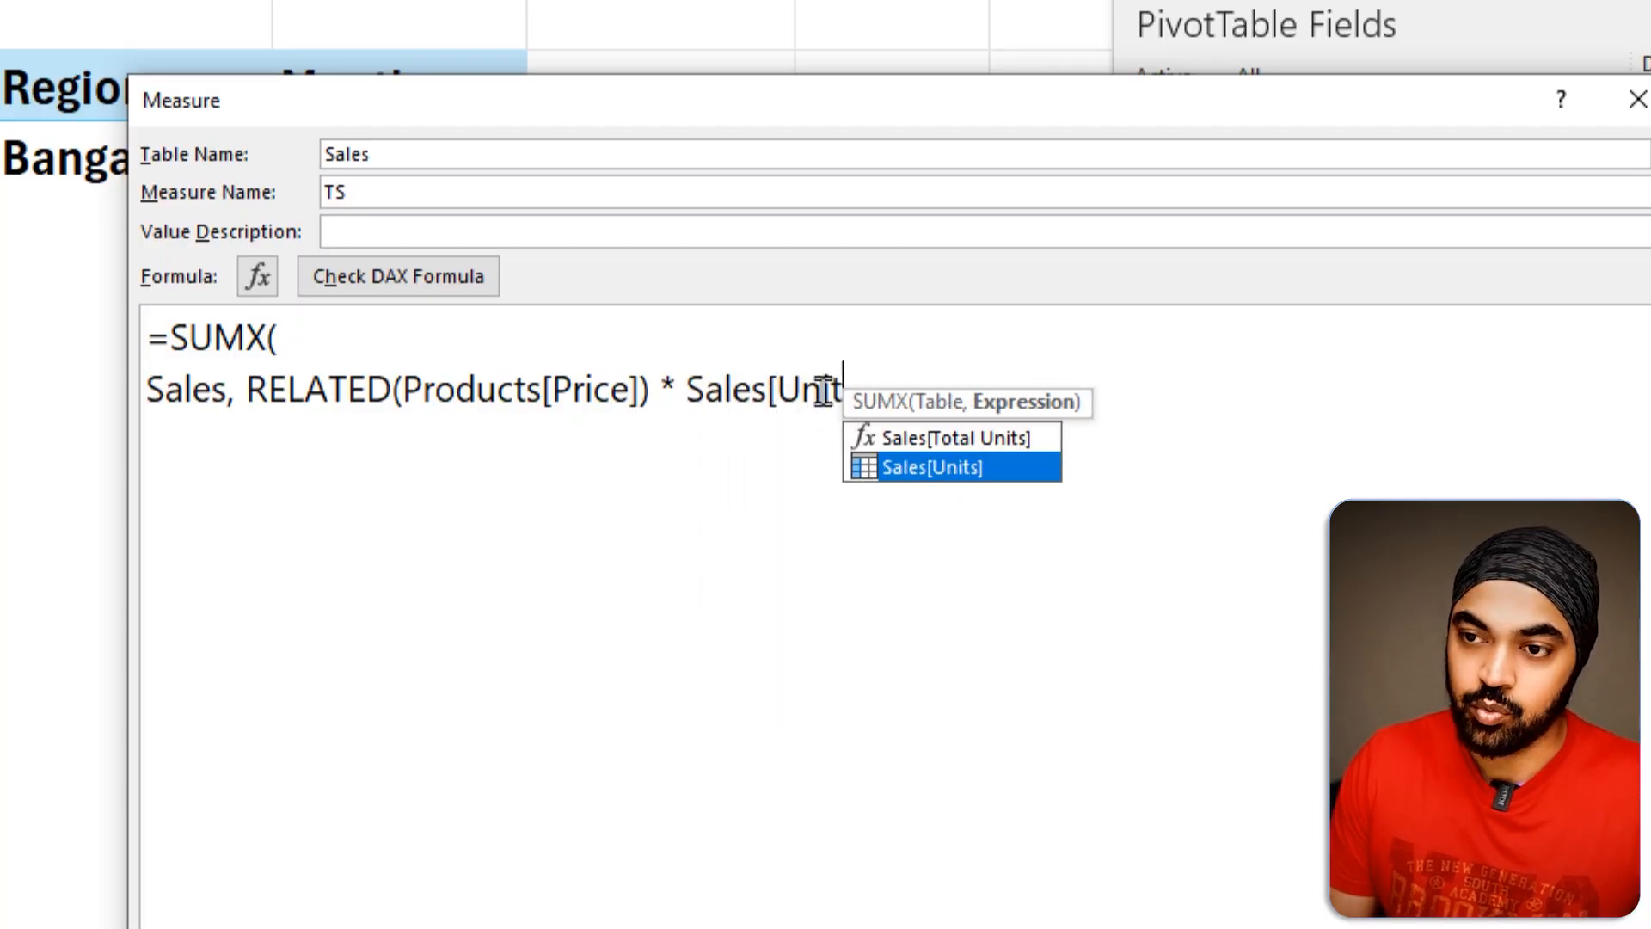
{"action": "type", "text": "s]"}
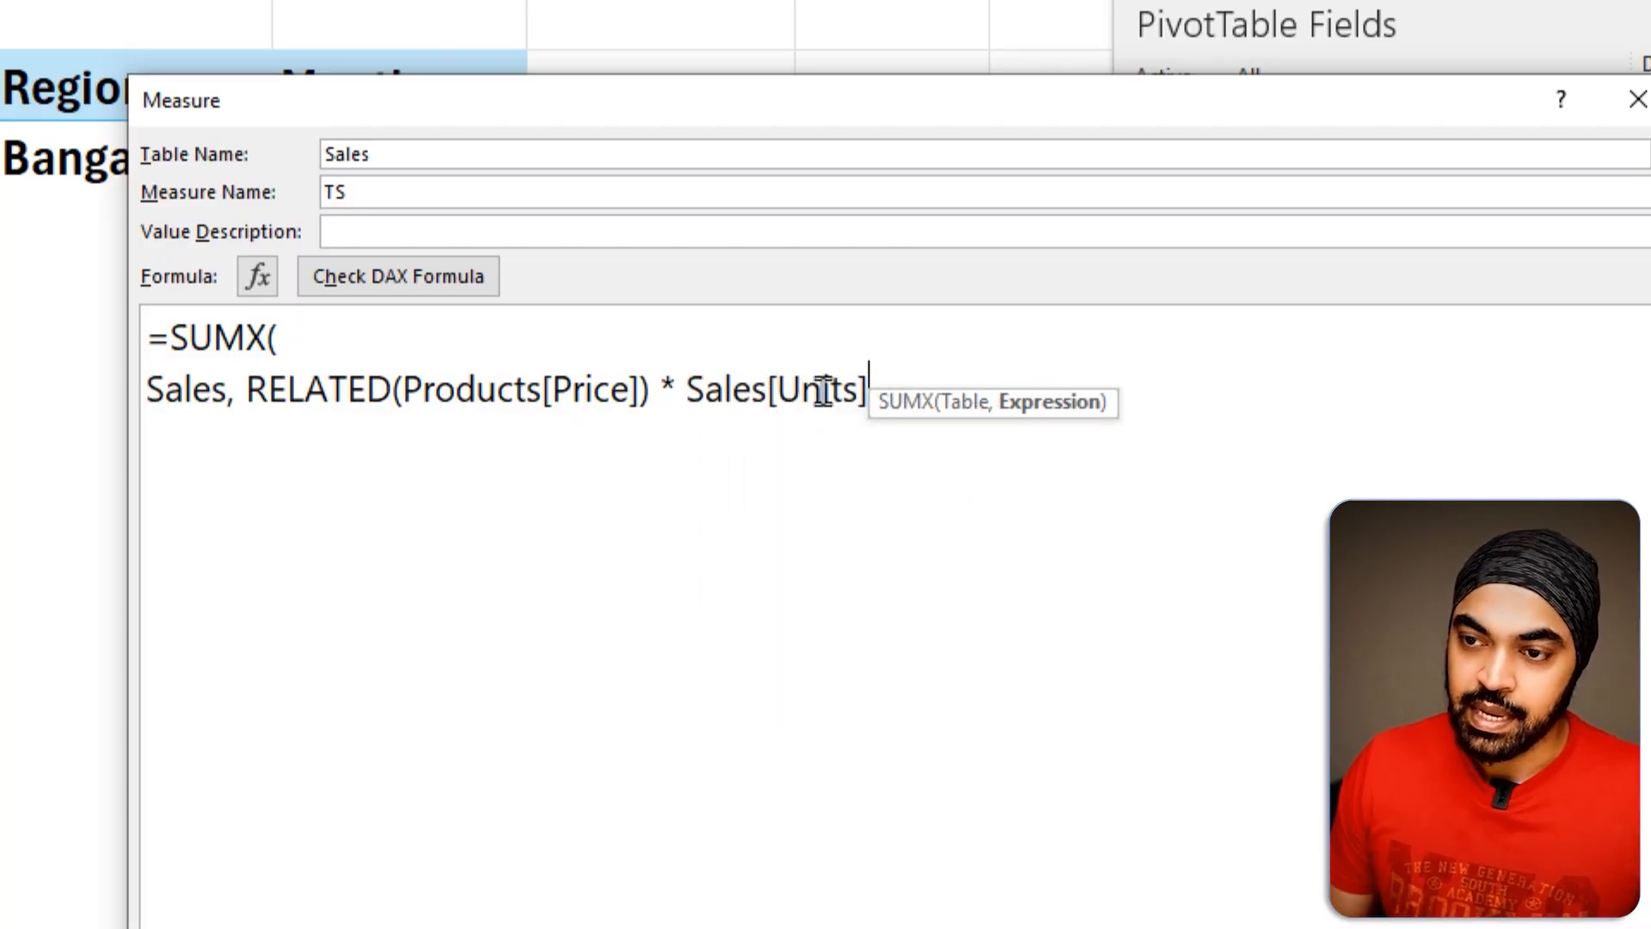
{"action": "key", "text": "Return"}
{"action": "type", "text": ")"}
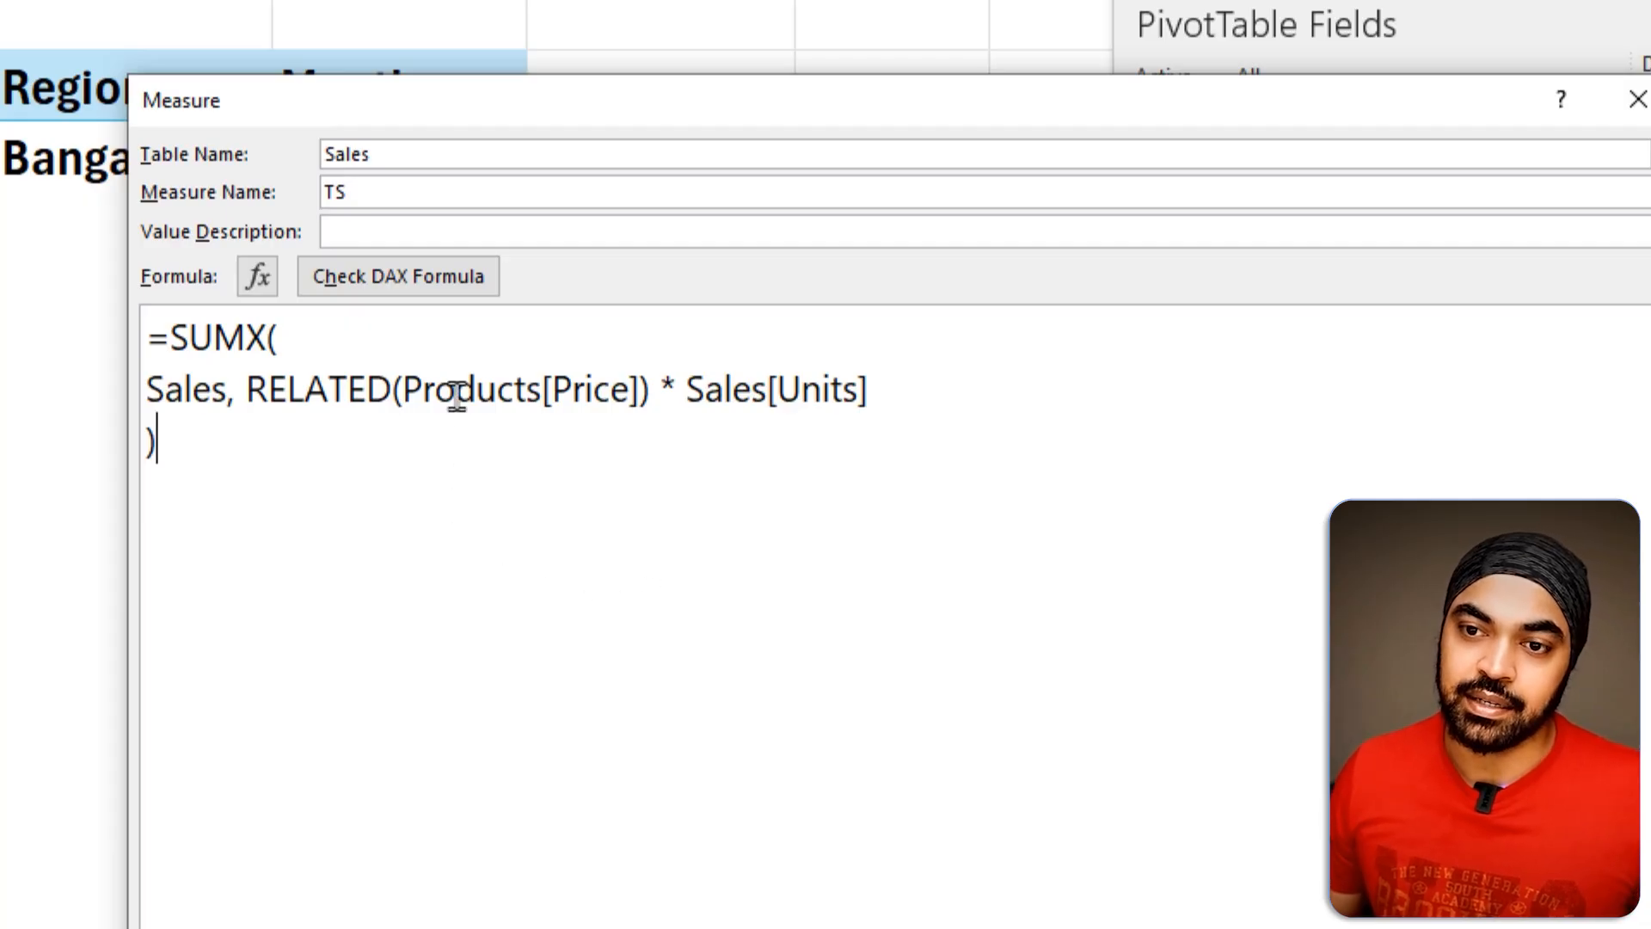
{"action": "left_click", "coordinate": [402, 284]}
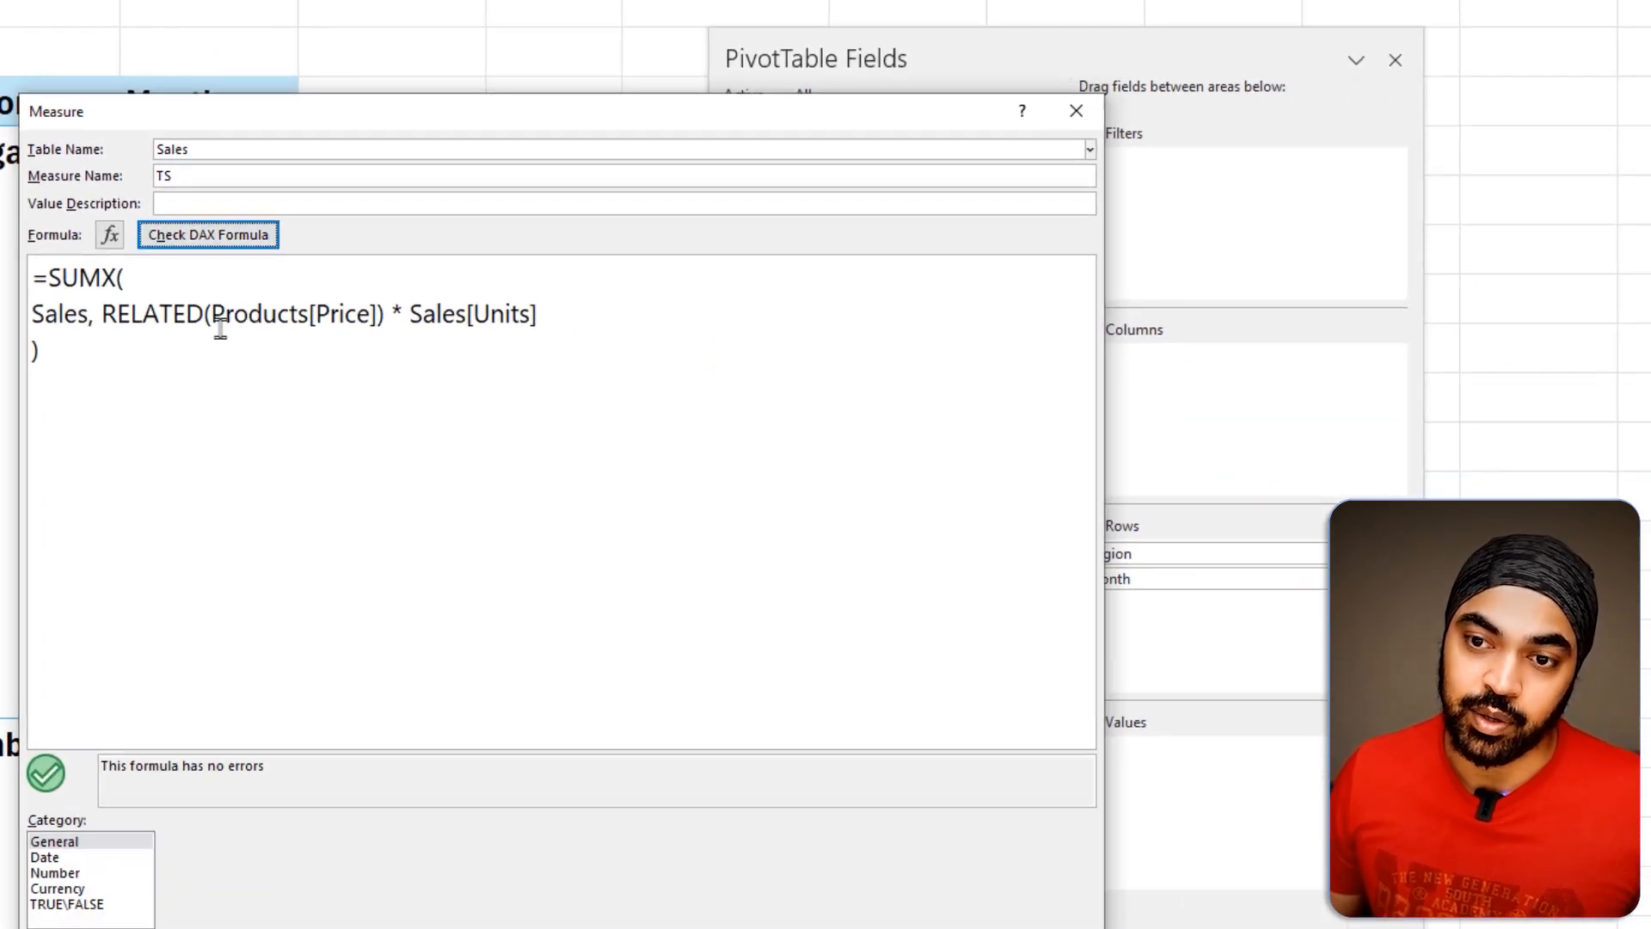
Step: Set the TS measure's format category to Currency and discard the measure without saving
{"action": "left_click_drag", "start_coordinate": [361, 121], "coordinate": [456, 15]}
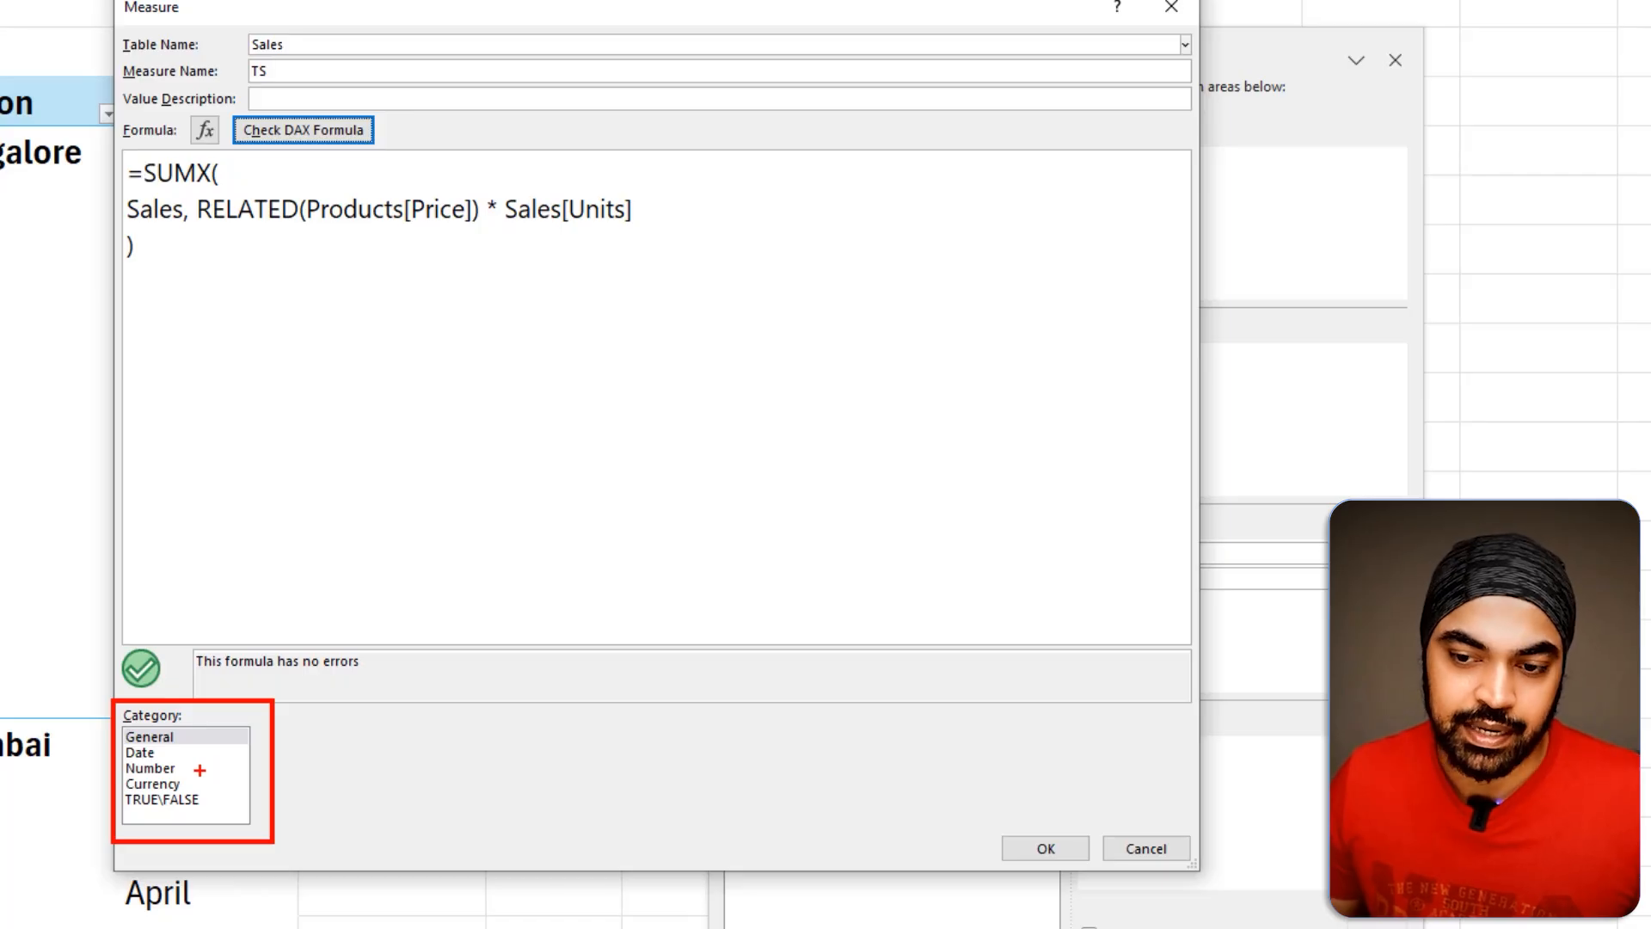
{"action": "left_click", "coordinate": [176, 784]}
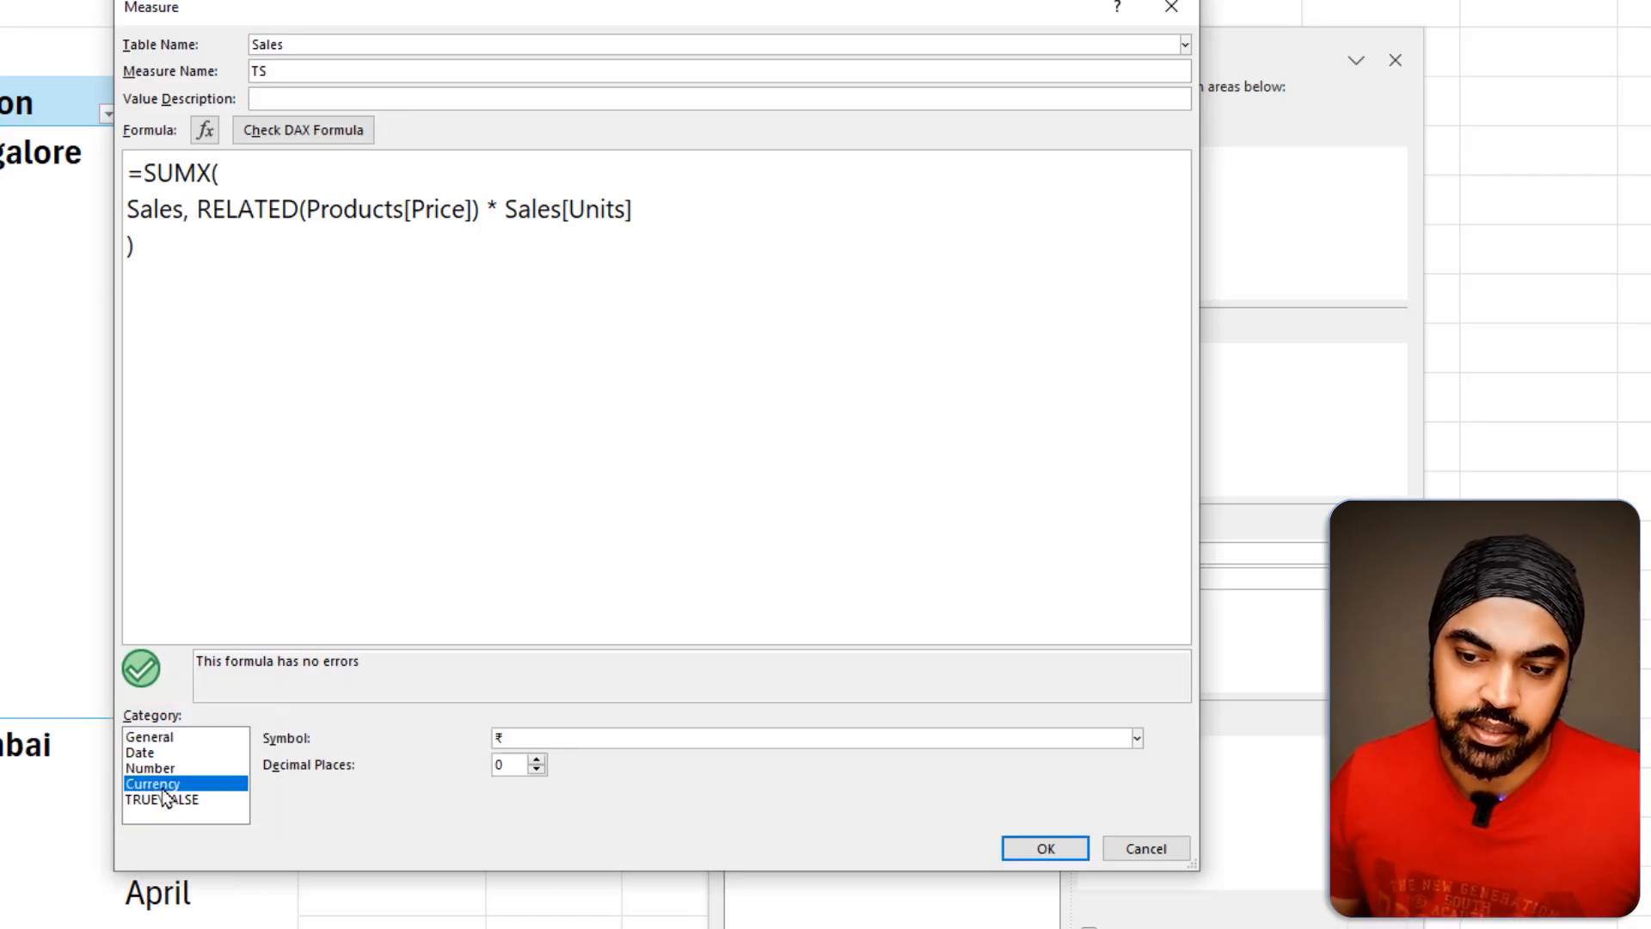
{"action": "left_click", "coordinate": [591, 740]}
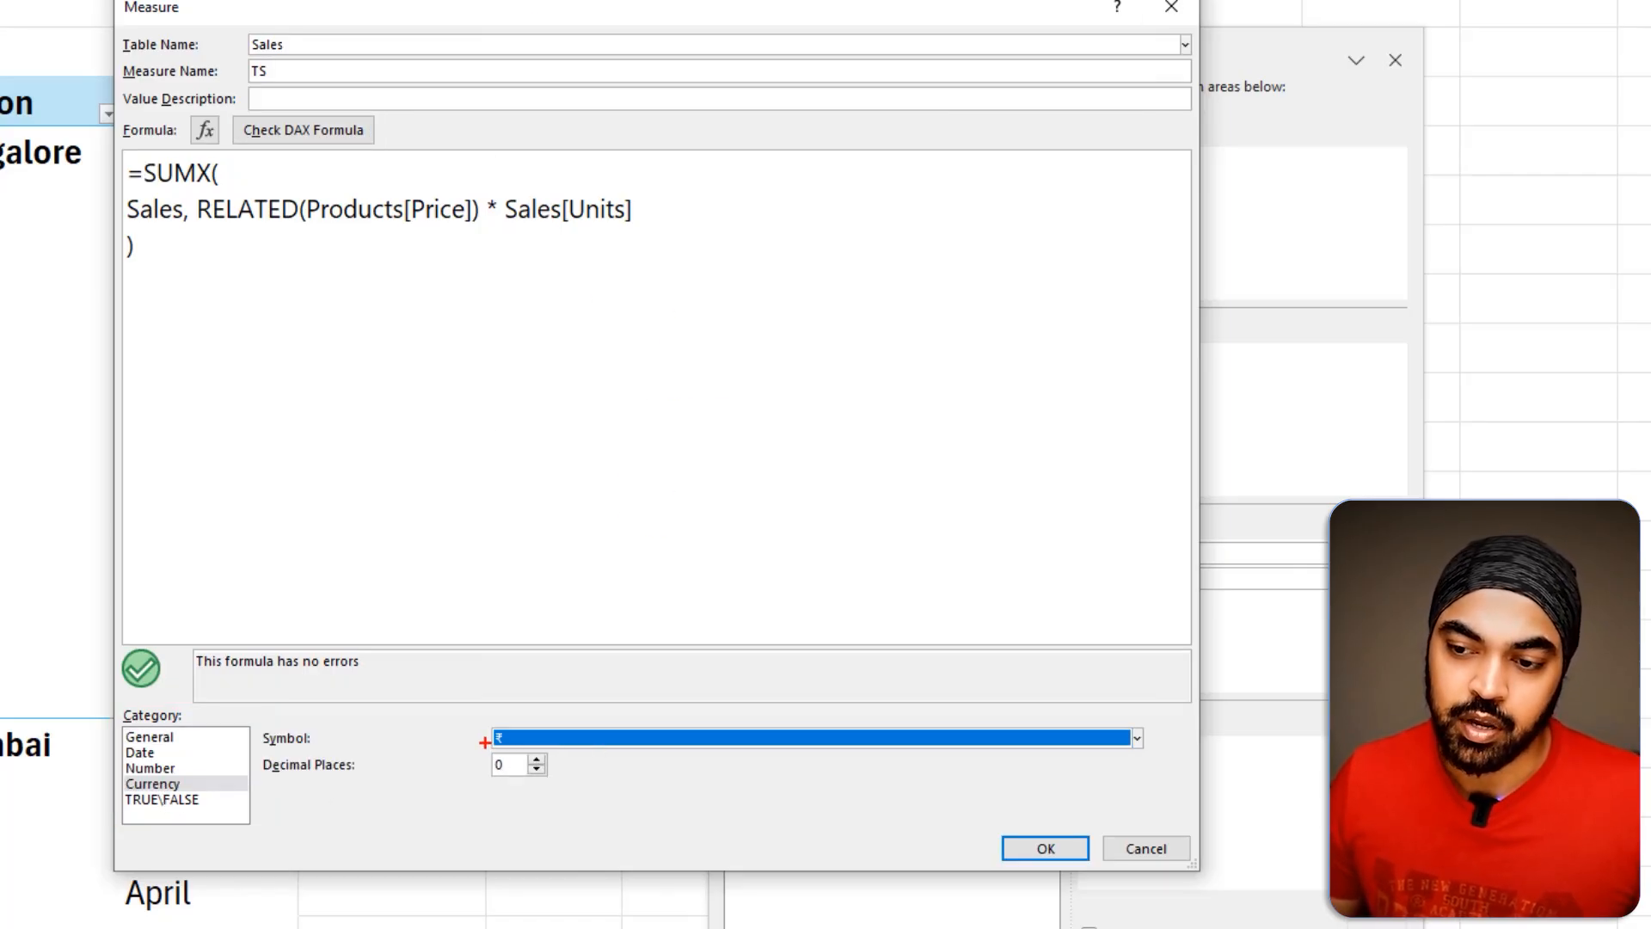
{"action": "left_click_drag", "start_coordinate": [485, 742], "coordinate": [555, 794]}
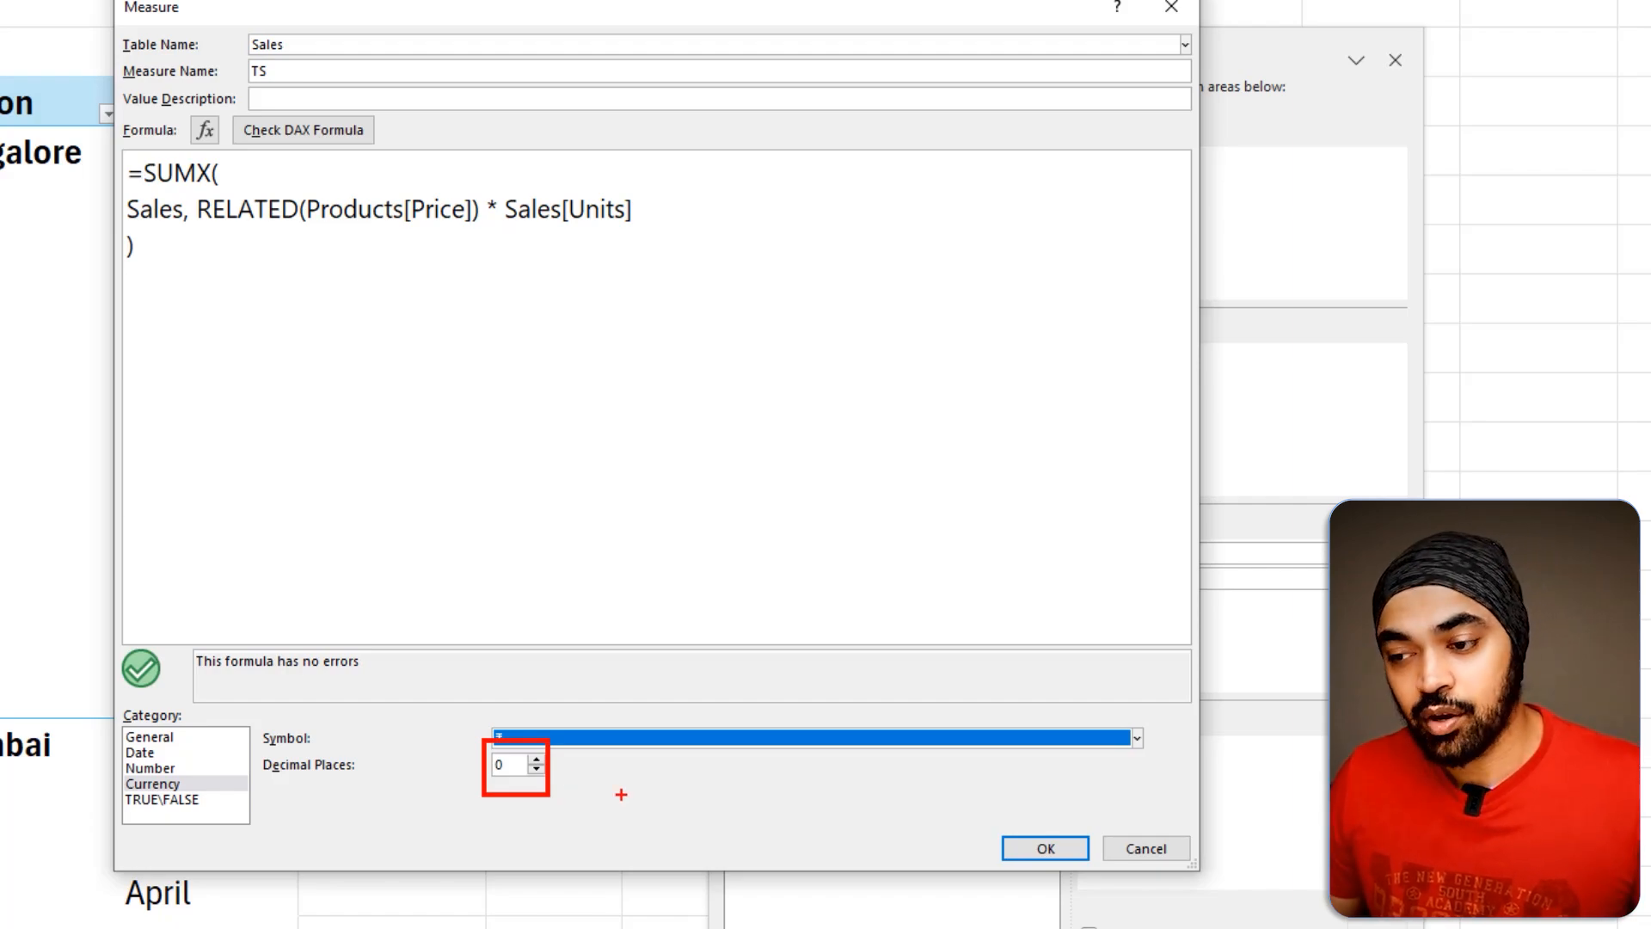
{"action": "left_click_drag", "start_coordinate": [284, 53], "coordinate": [270, 55]}
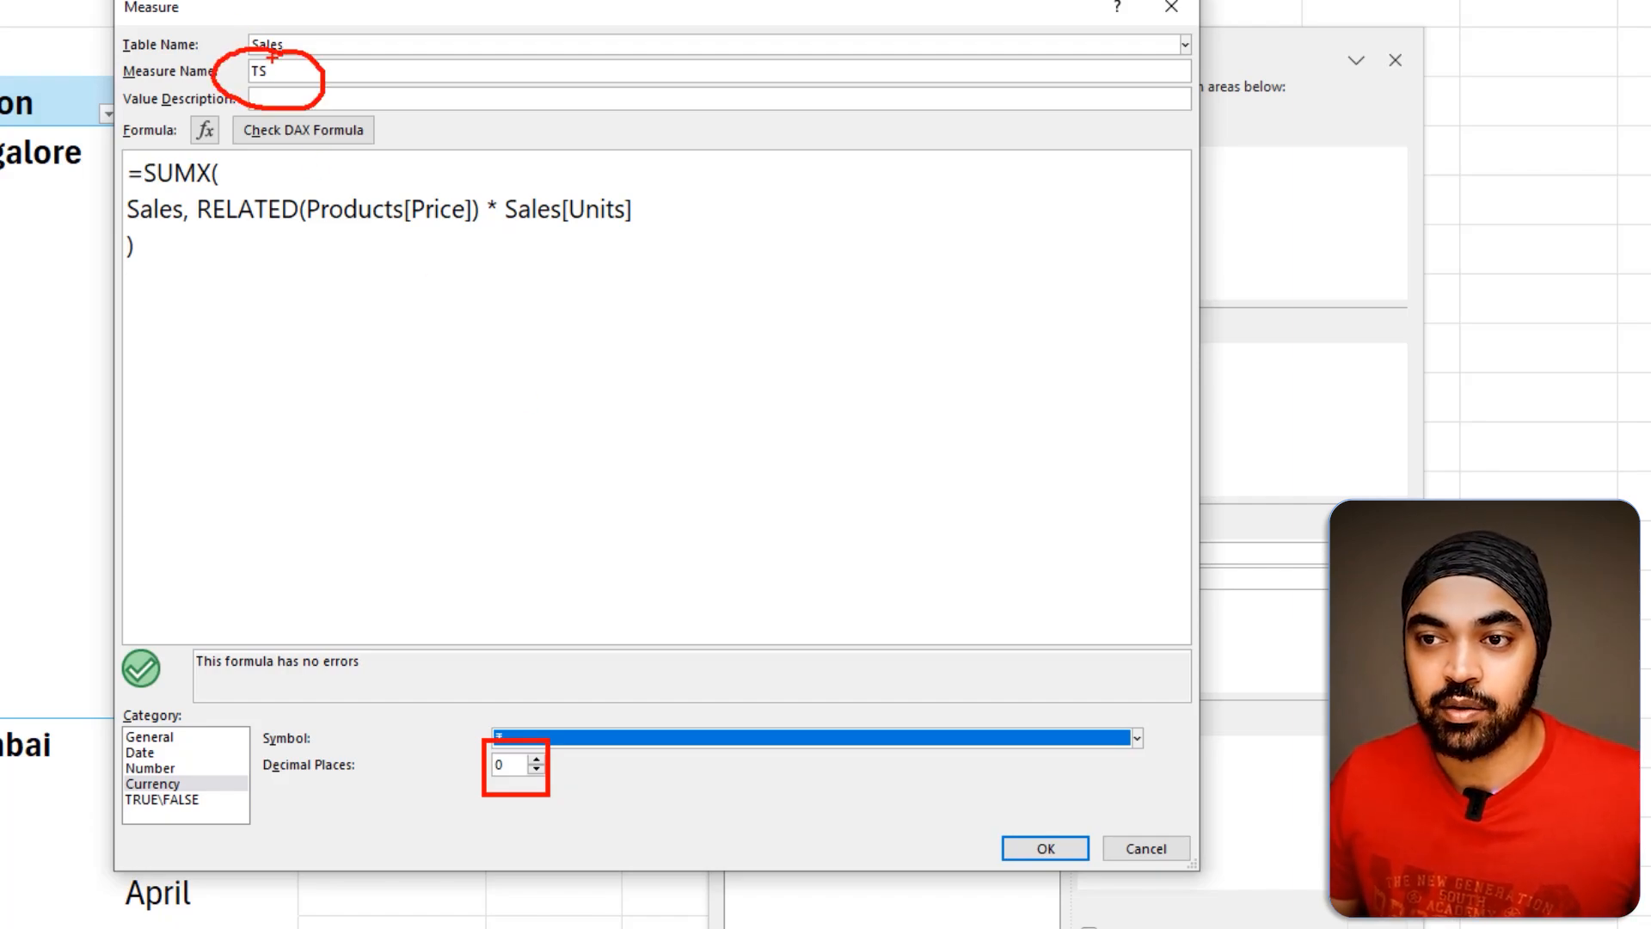
{"action": "mouse_move", "coordinate": [314, 111]}
{"action": "left_mouse_down"}
{"action": "mouse_move", "coordinate": [481, 495]}
{"action": "mouse_move", "coordinate": [772, 912]}
{"action": "left_mouse_up"}
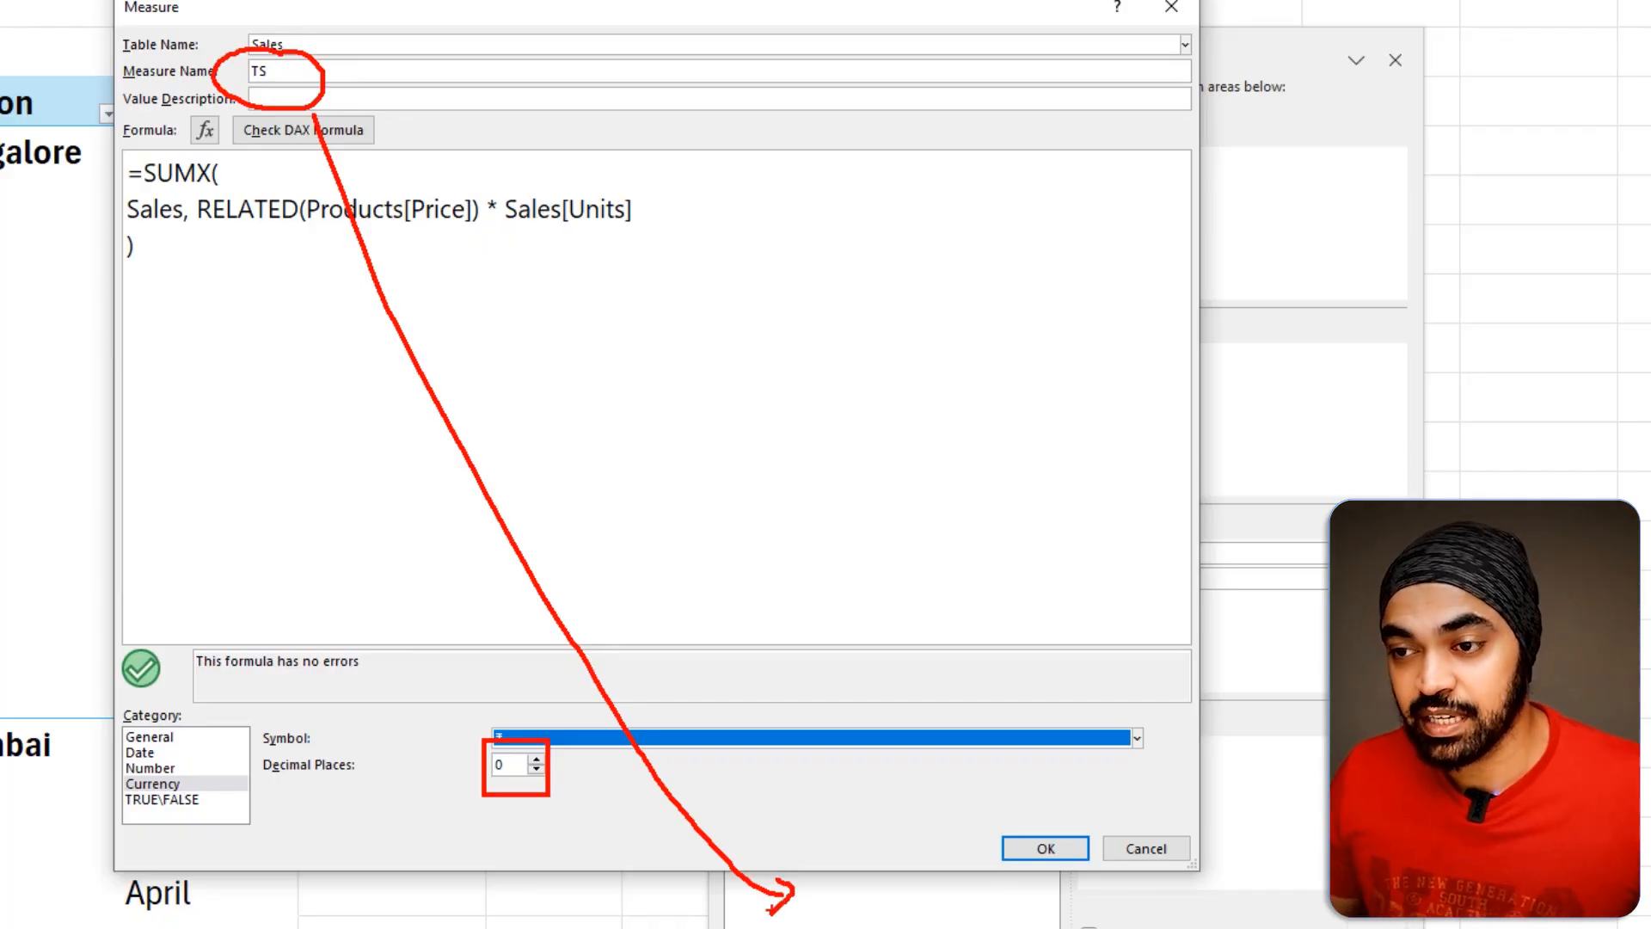
{"action": "left_click", "coordinate": [1178, 848]}
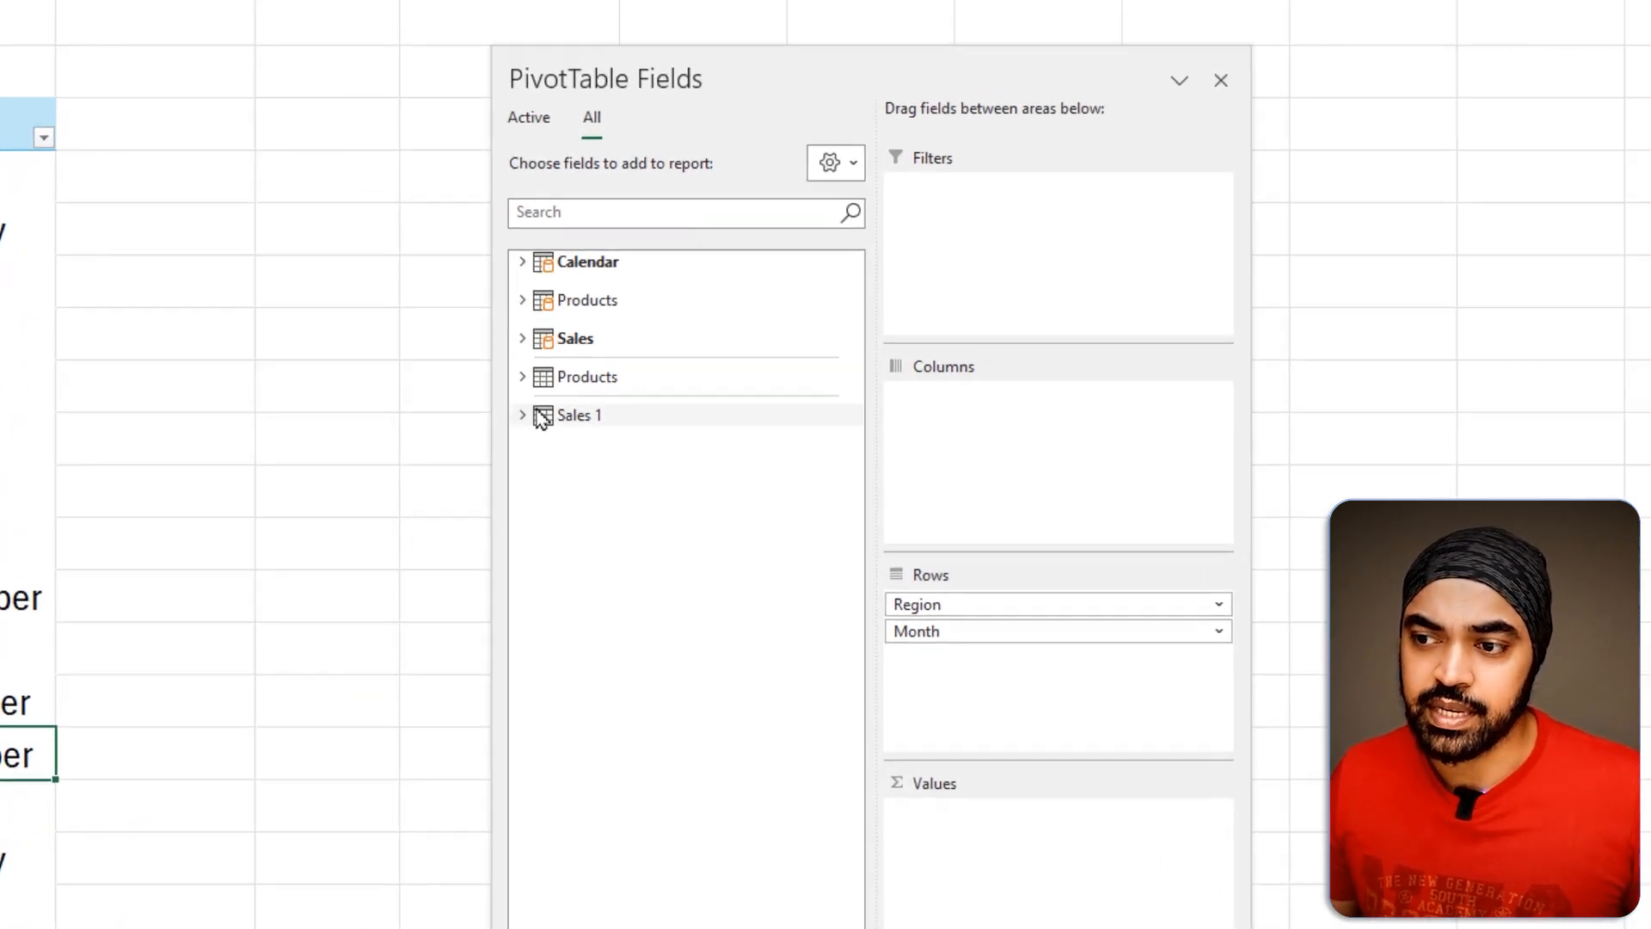
Step: Expand the Sales table and its Total Sales group in the field list and select the Value (Total Sales) measure
{"action": "left_click", "coordinate": [522, 339]}
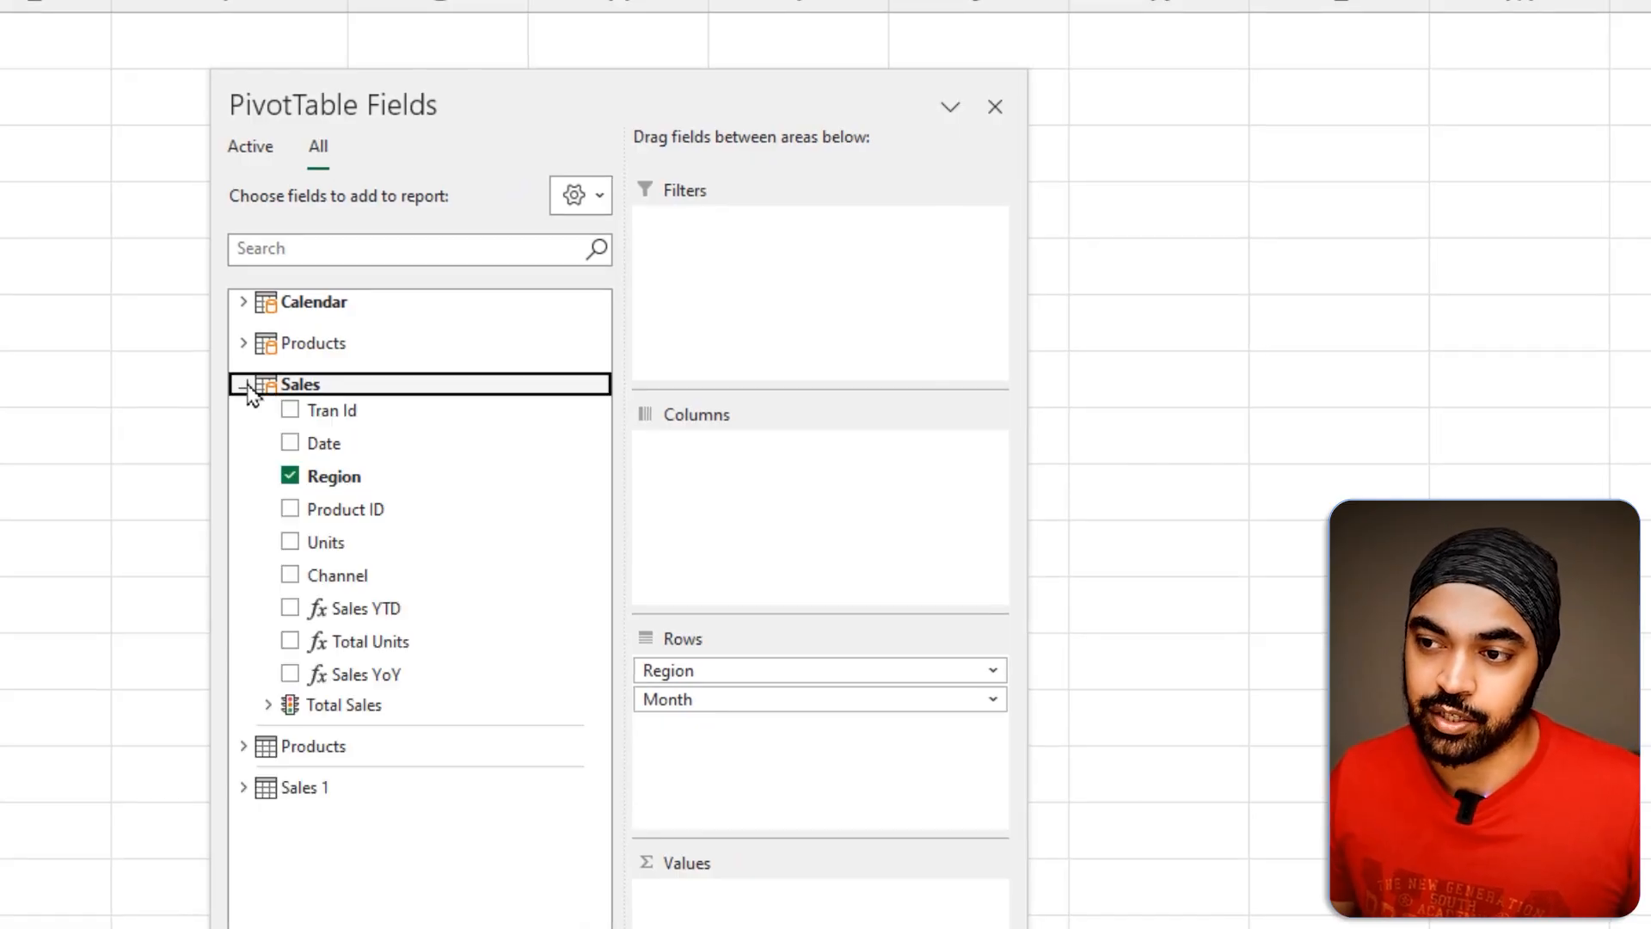
{"action": "left_click", "coordinate": [269, 704]}
{"action": "right_click", "coordinate": [416, 738]}
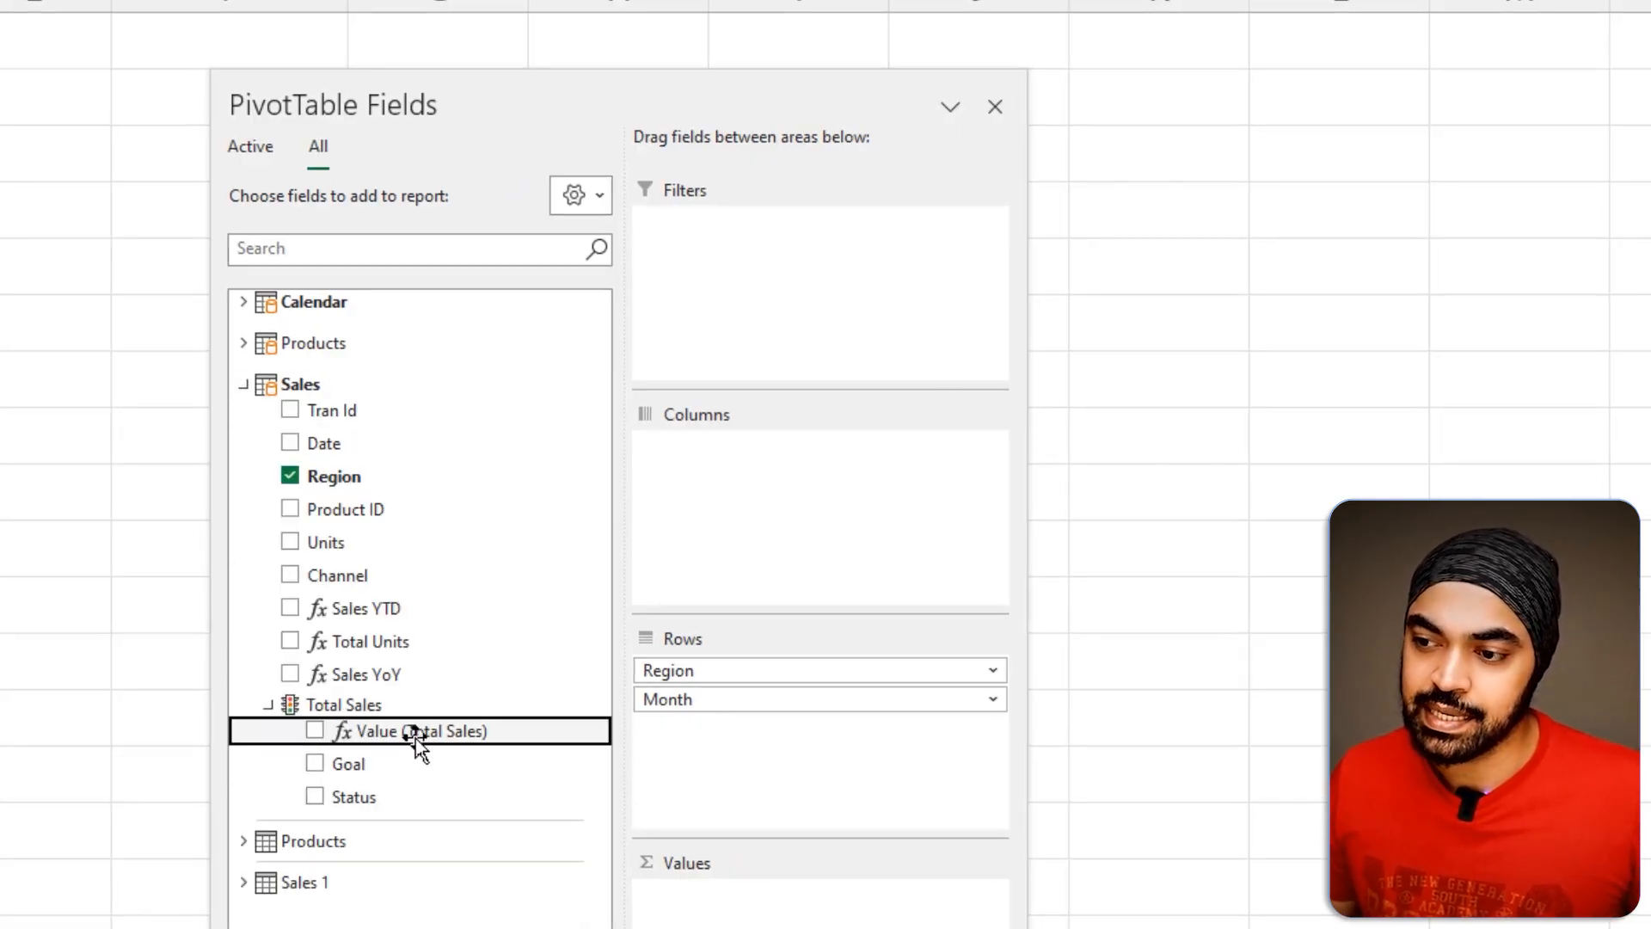
{"action": "left_click", "coordinate": [362, 729]}
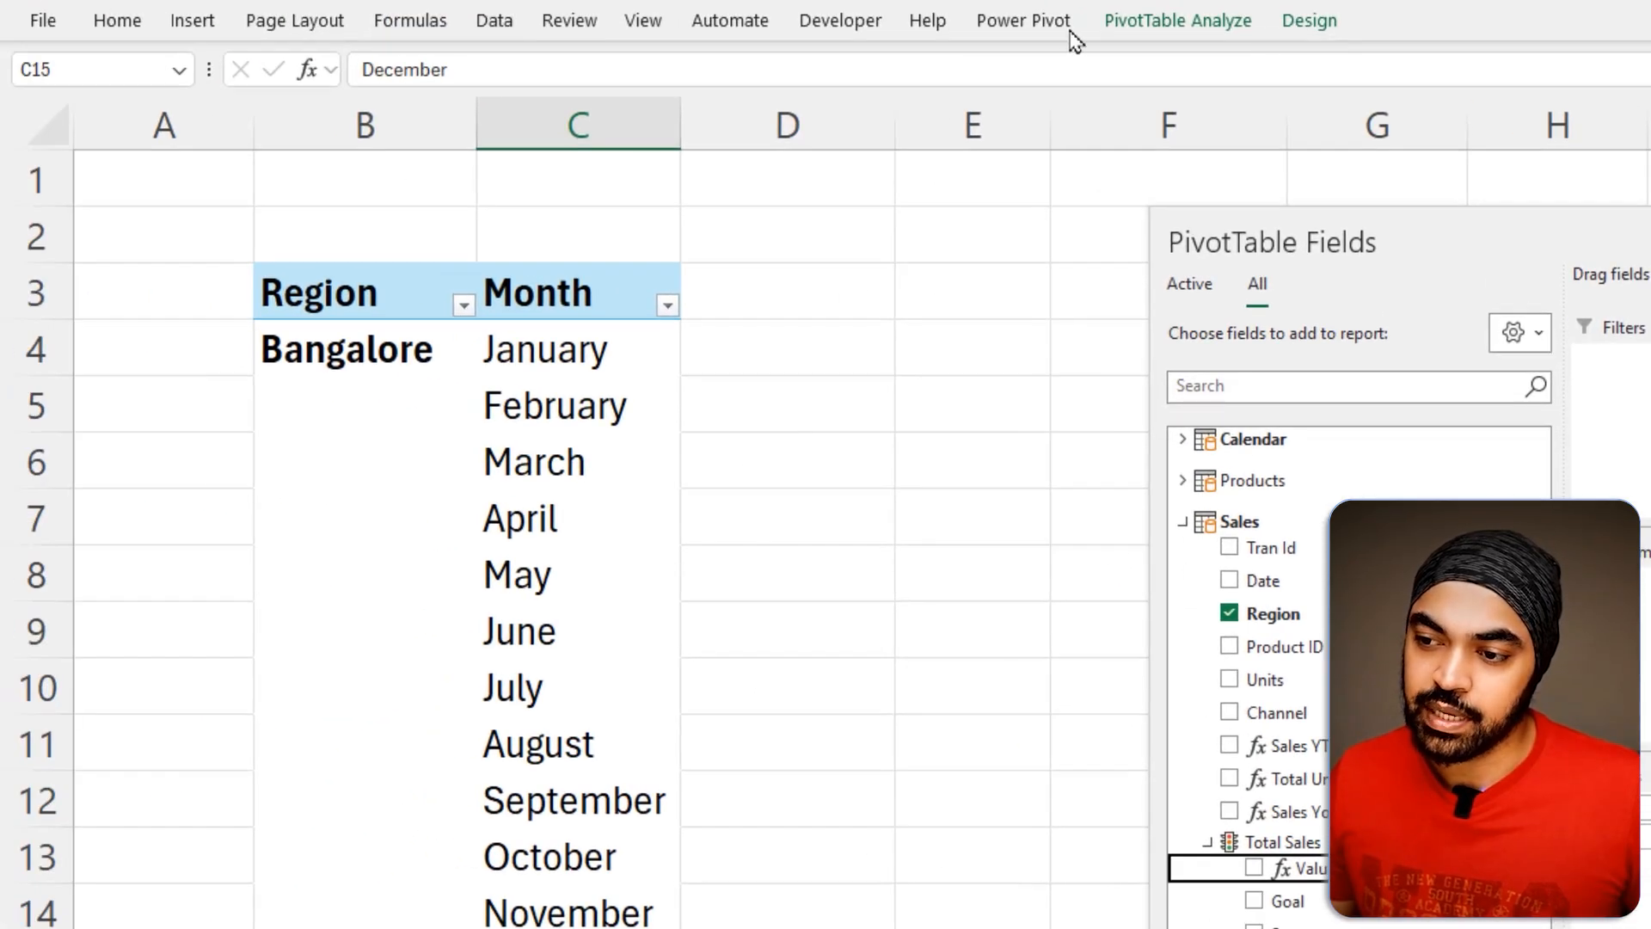
Step: Open the existing Total Sales measure for editing, examine its SUMX formula and currency format, and close the measure manager
{"action": "left_click", "coordinate": [1032, 24]}
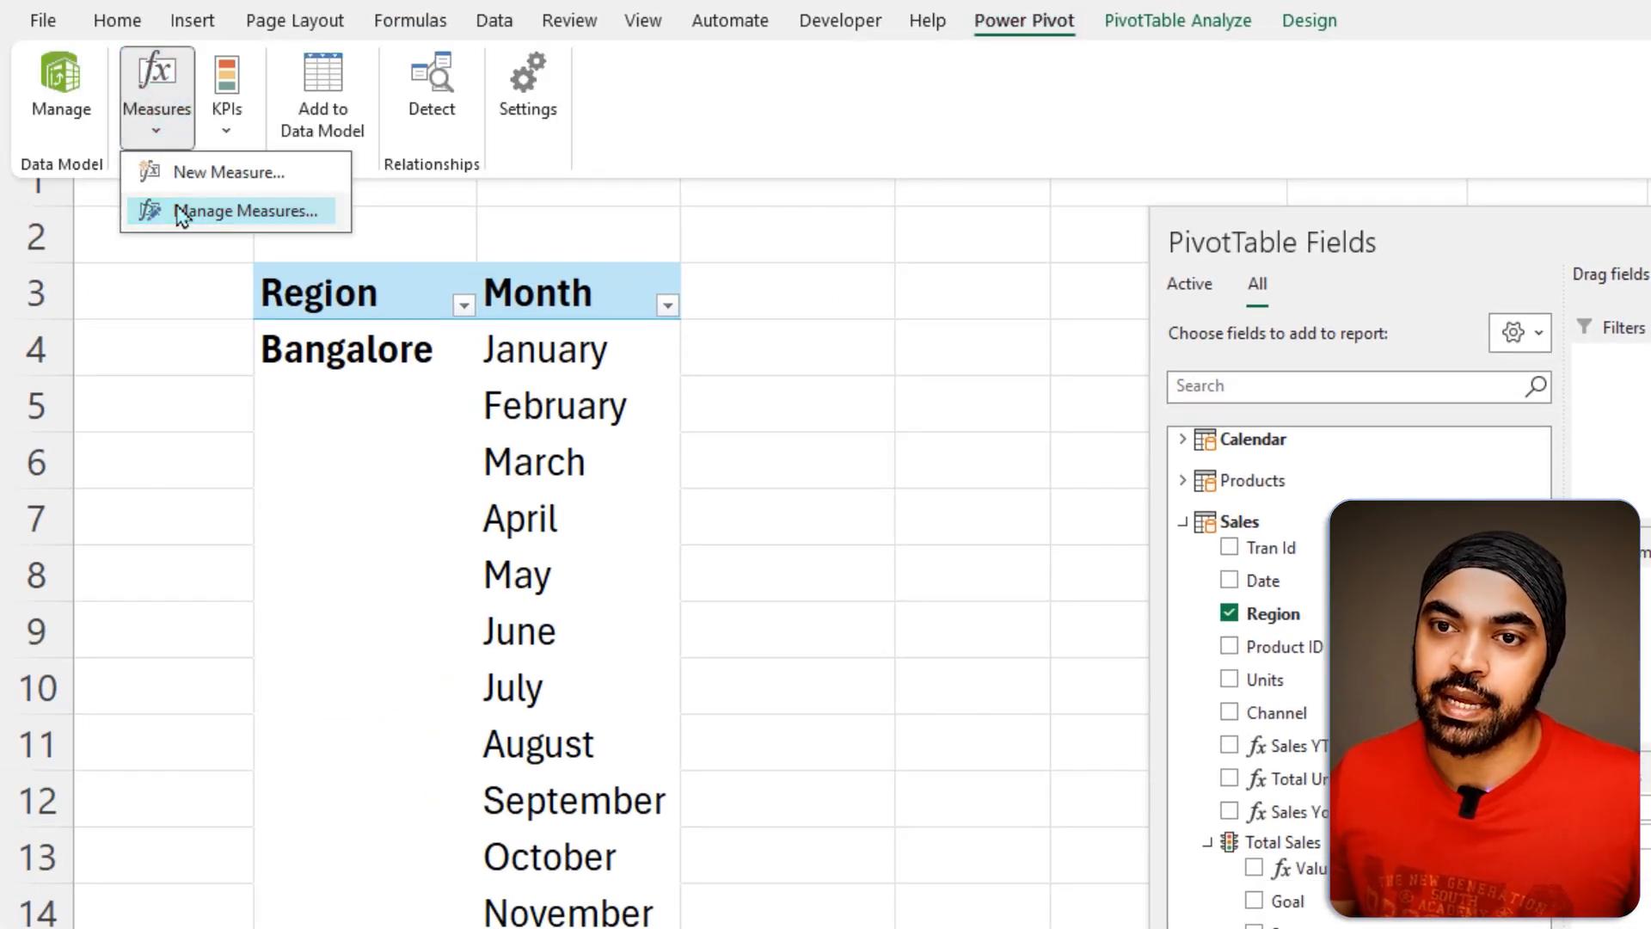
{"action": "left_click", "coordinate": [180, 210]}
{"action": "left_click", "coordinate": [481, 394]}
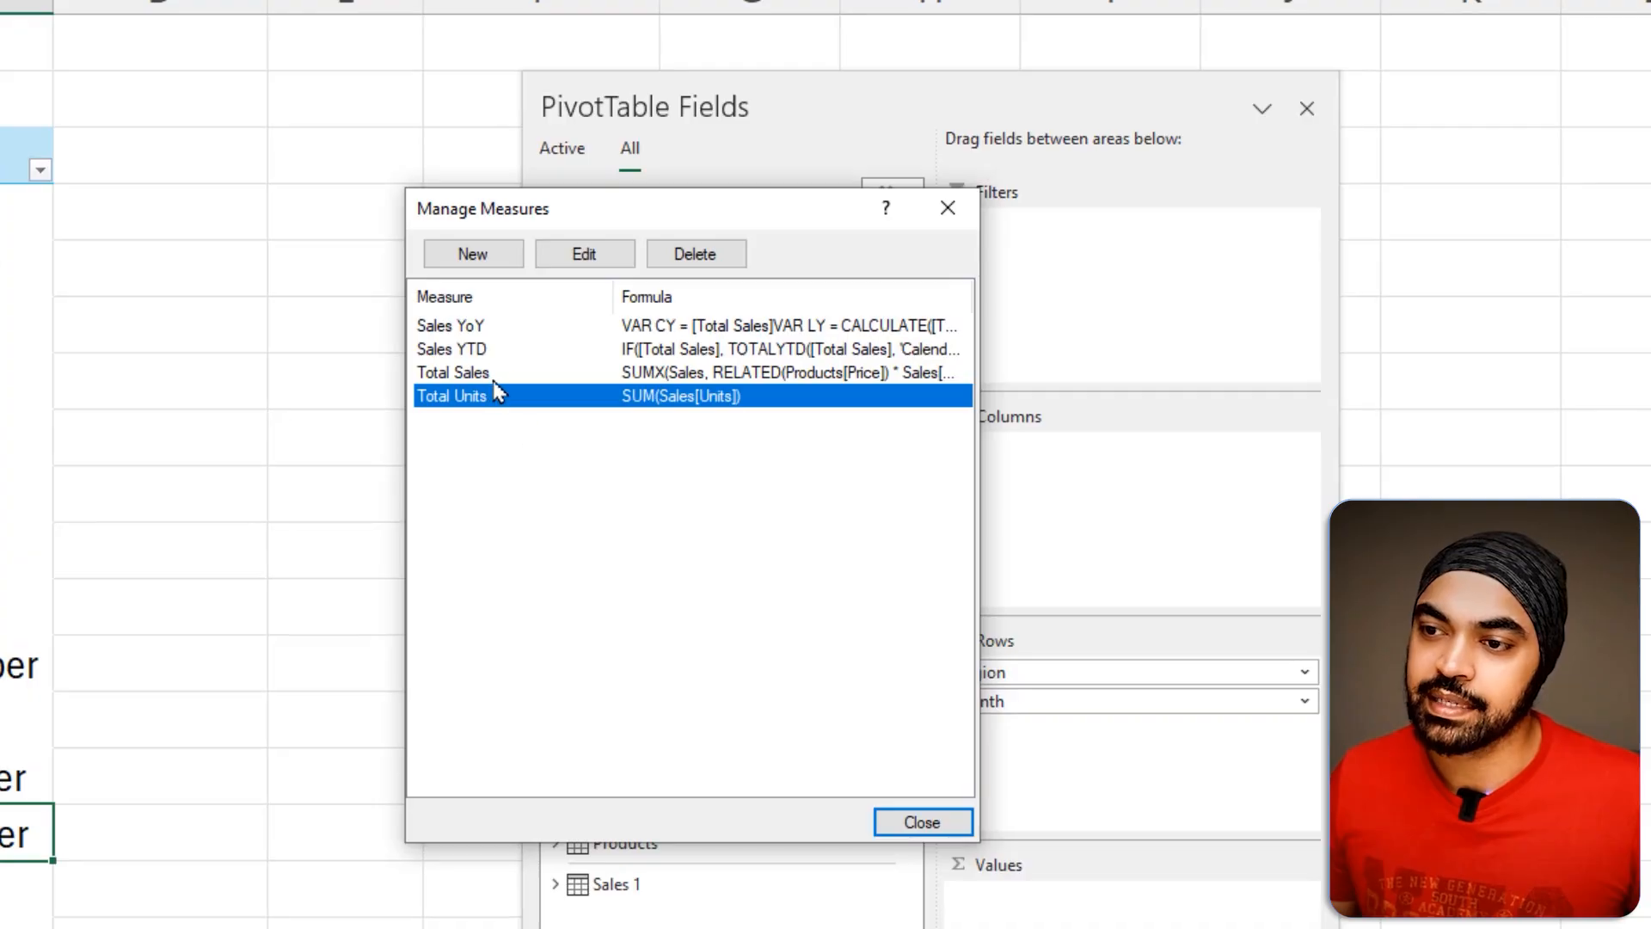
{"action": "left_click", "coordinate": [520, 372]}
{"action": "left_click", "coordinate": [583, 254]}
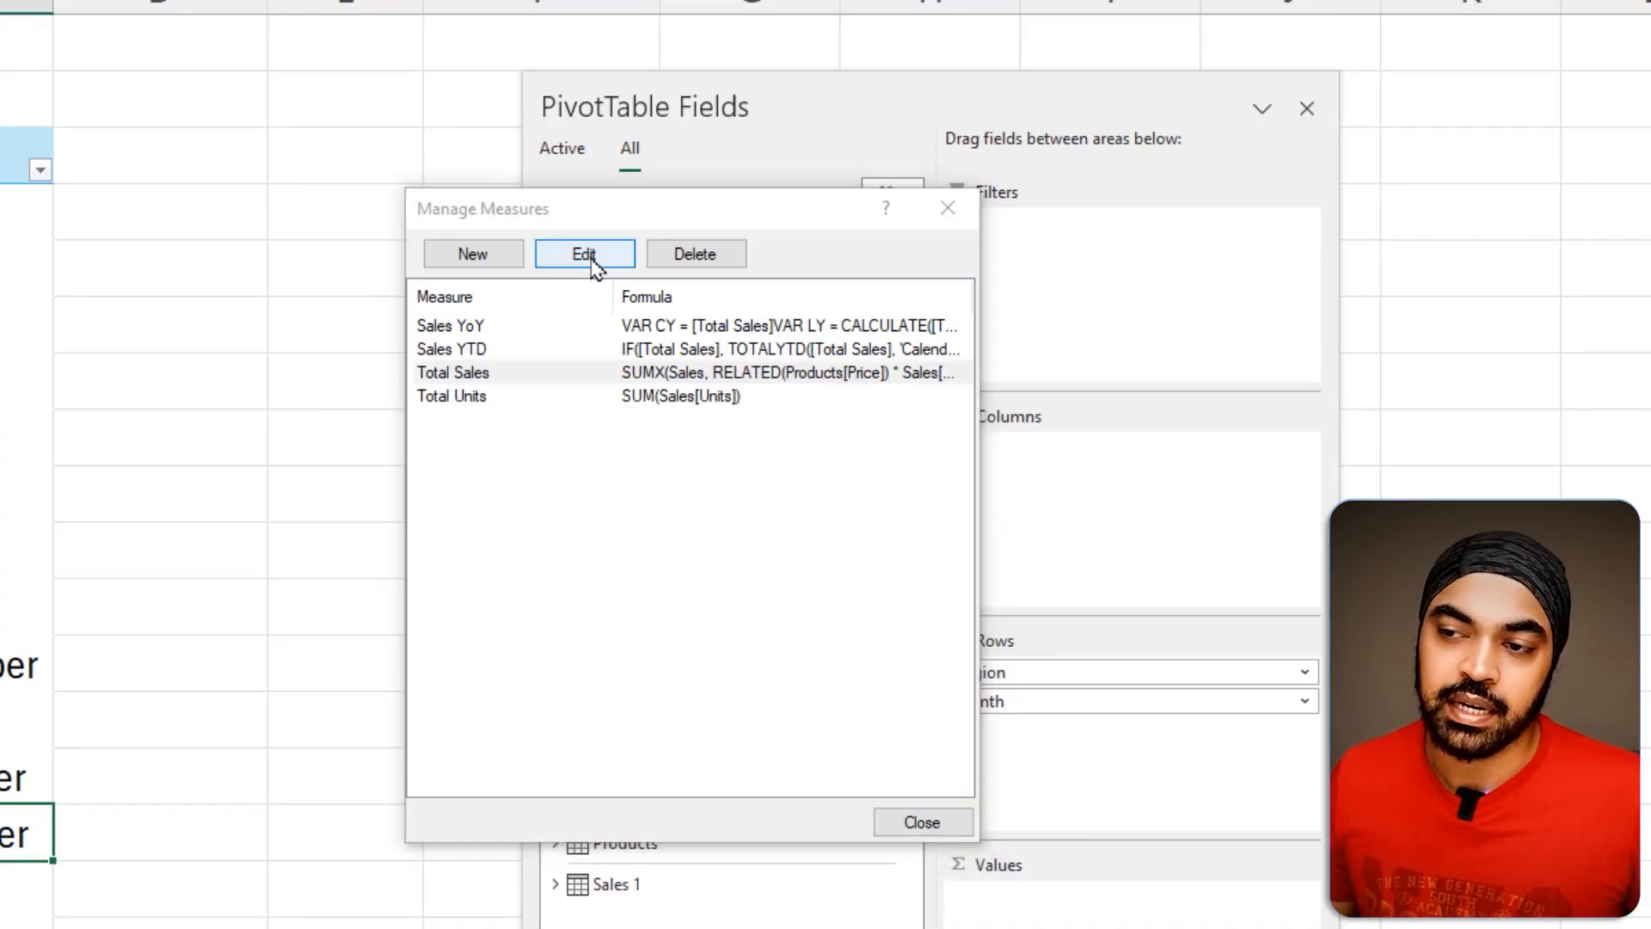
{"action": "scroll", "coordinate": [544, 478], "scroll_direction": "up", "scroll_amount": 3, "text": "ctrl"}
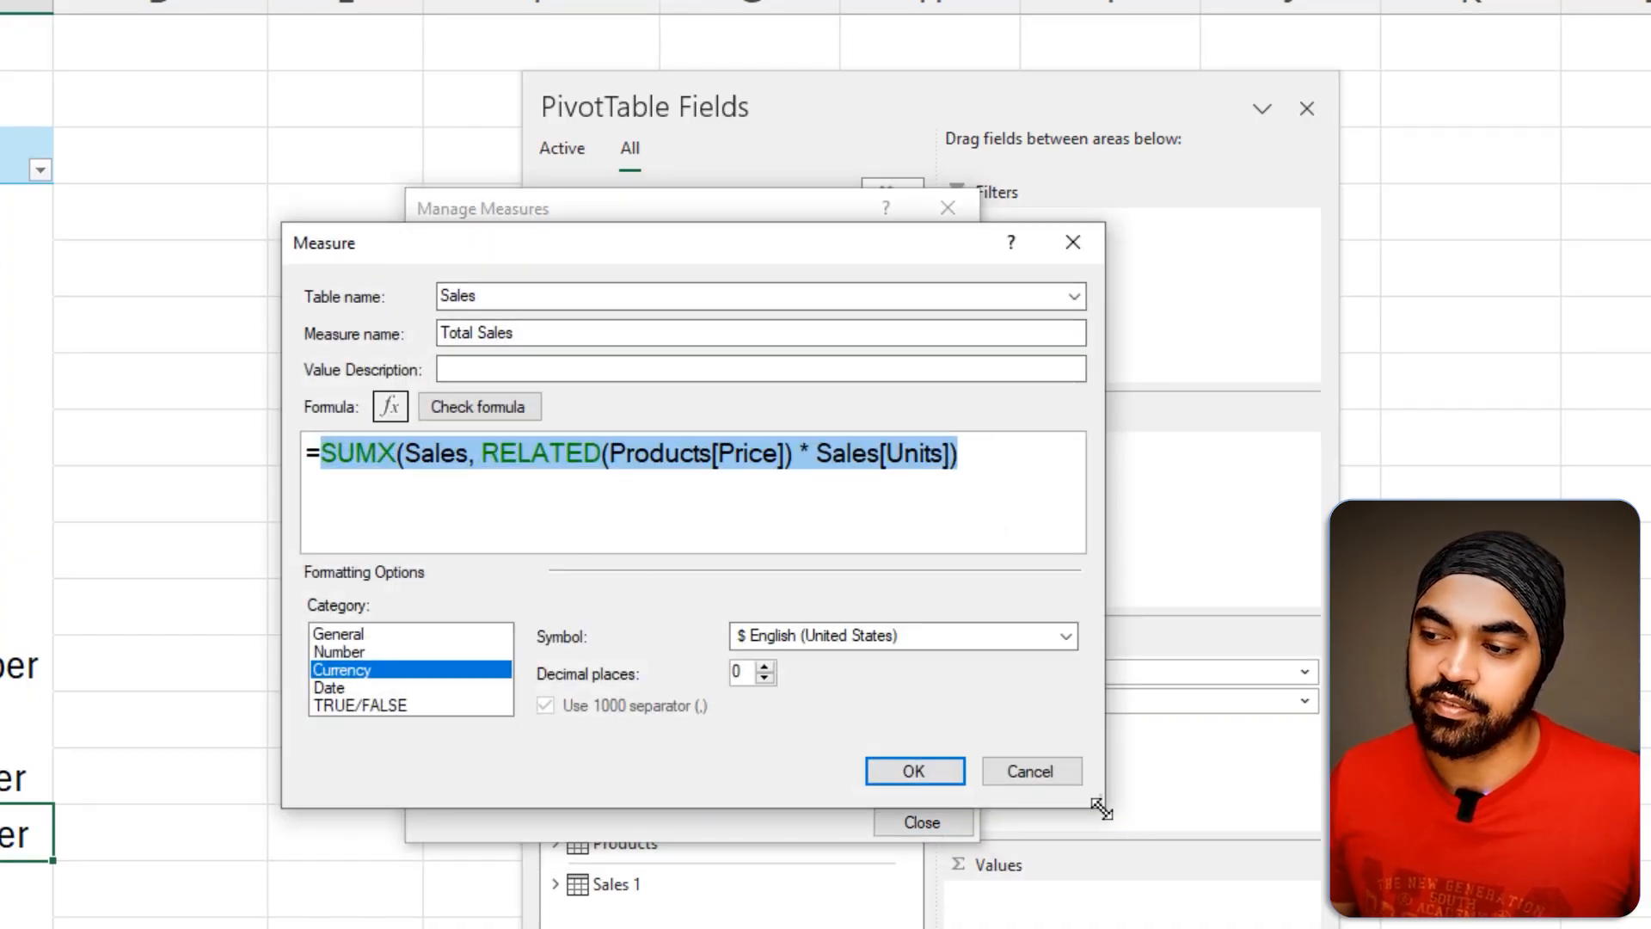
{"action": "left_click", "coordinate": [420, 451]}
{"action": "left_click_drag", "start_coordinate": [506, 464], "coordinate": [896, 473]}
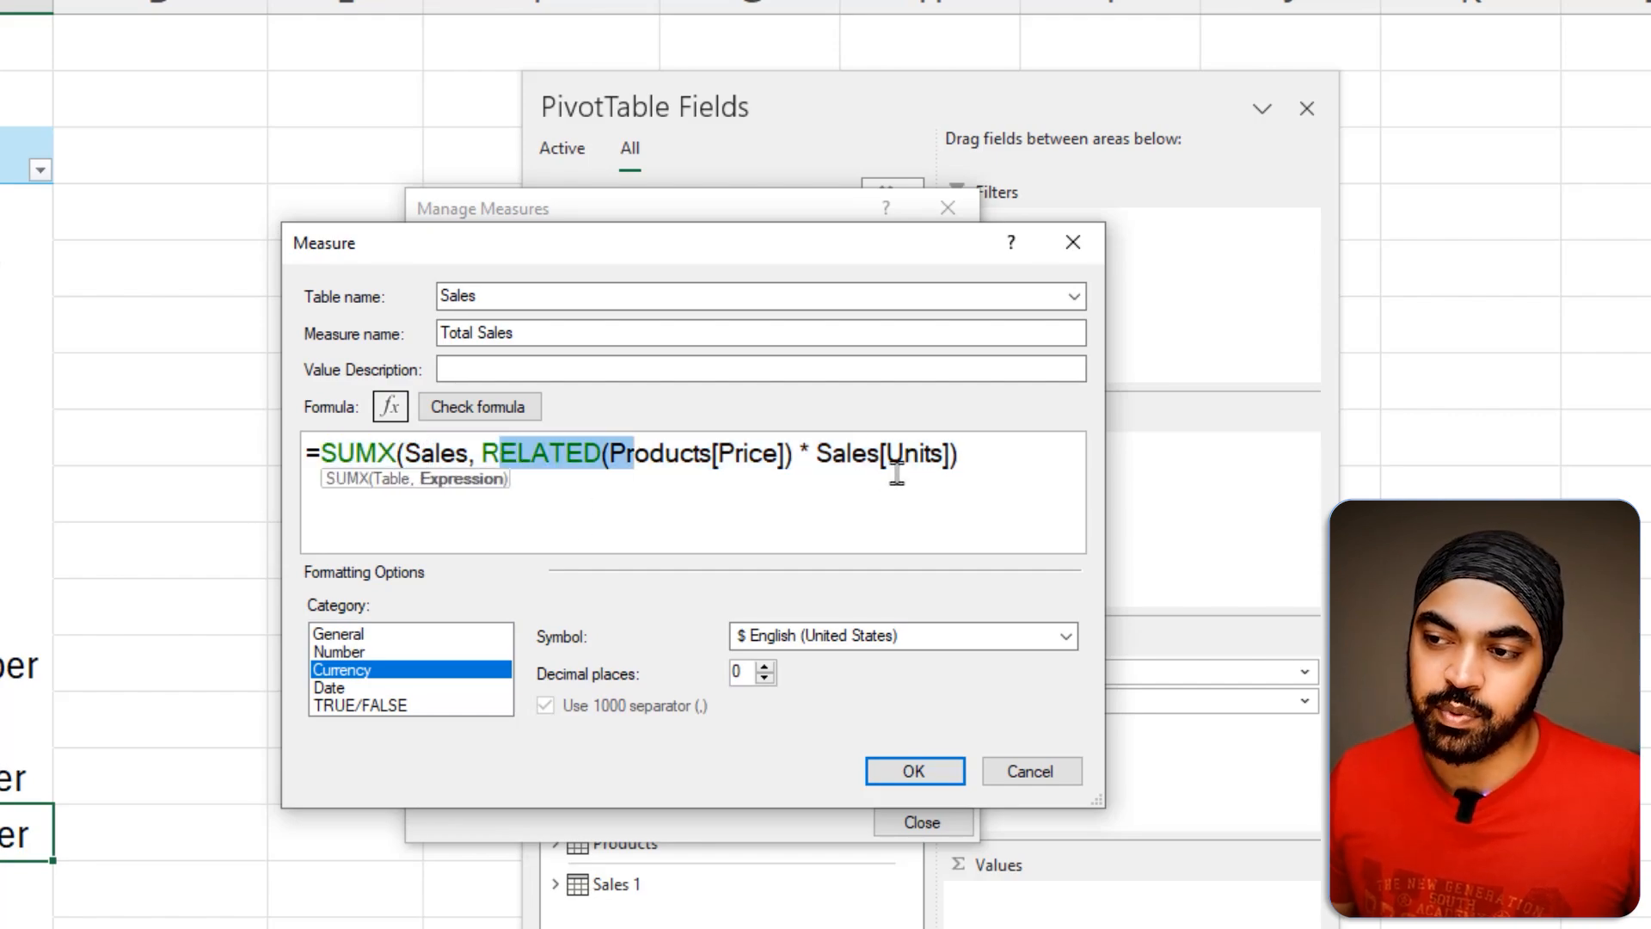
{"action": "left_click", "coordinate": [797, 535]}
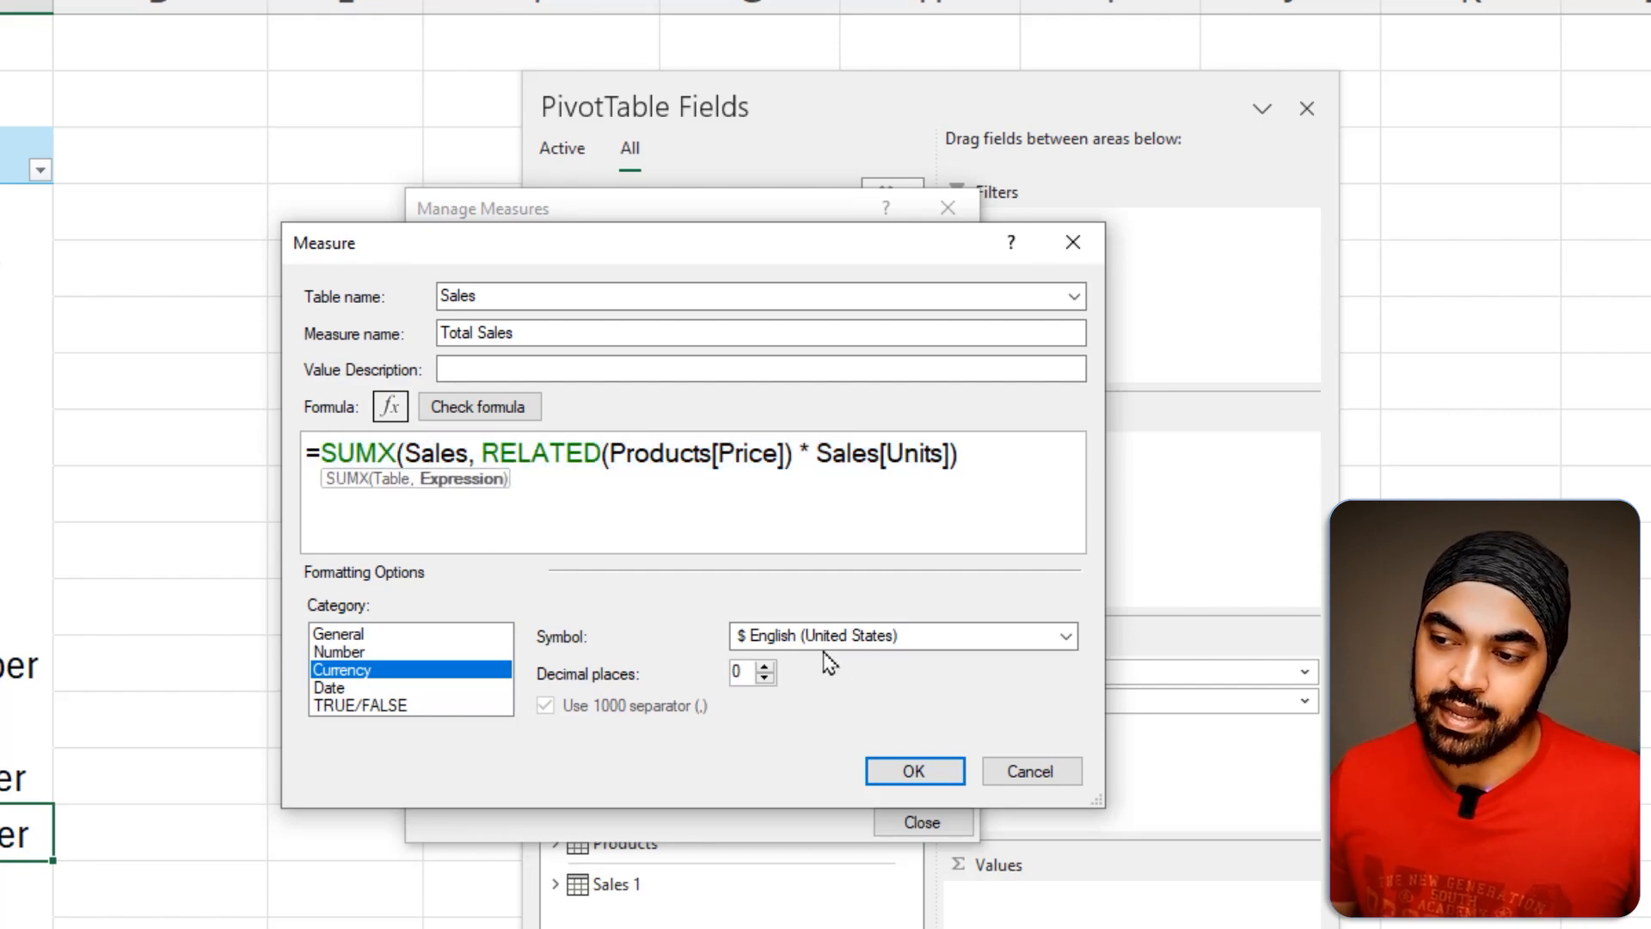
{"action": "left_click", "coordinate": [924, 770]}
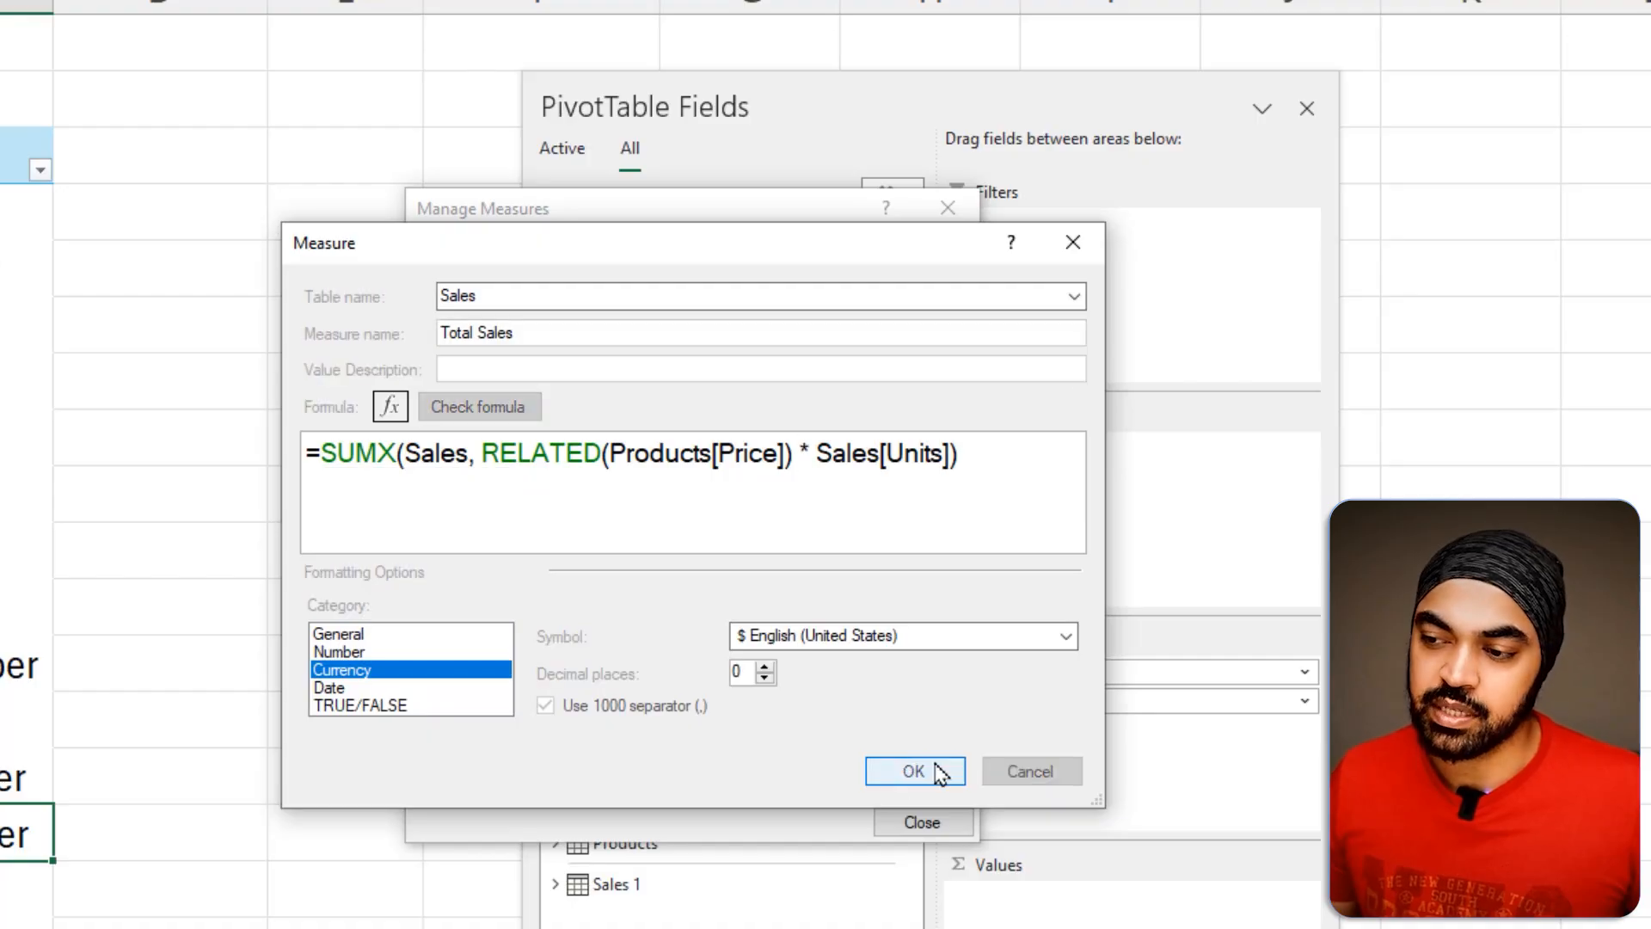
{"action": "left_click", "coordinate": [923, 822]}
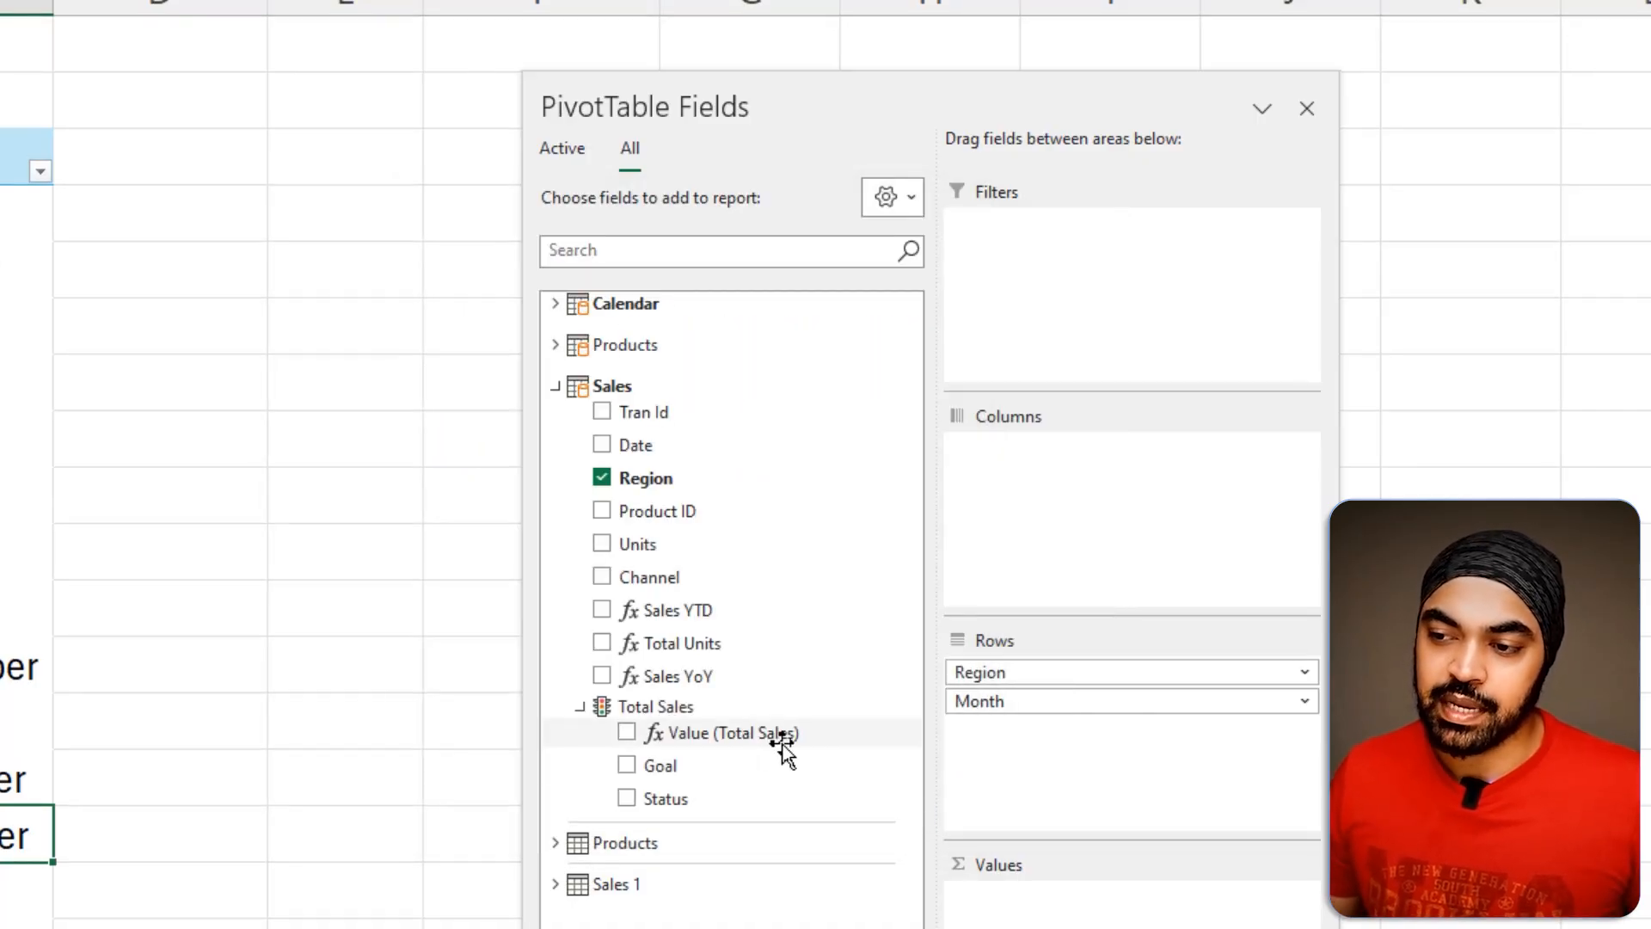
Step: Add the Value (Total Sales) measure to the PivotTable's values and look over the monthly figures per region
{"action": "left_click_drag", "start_coordinate": [729, 737], "coordinate": [1073, 928]}
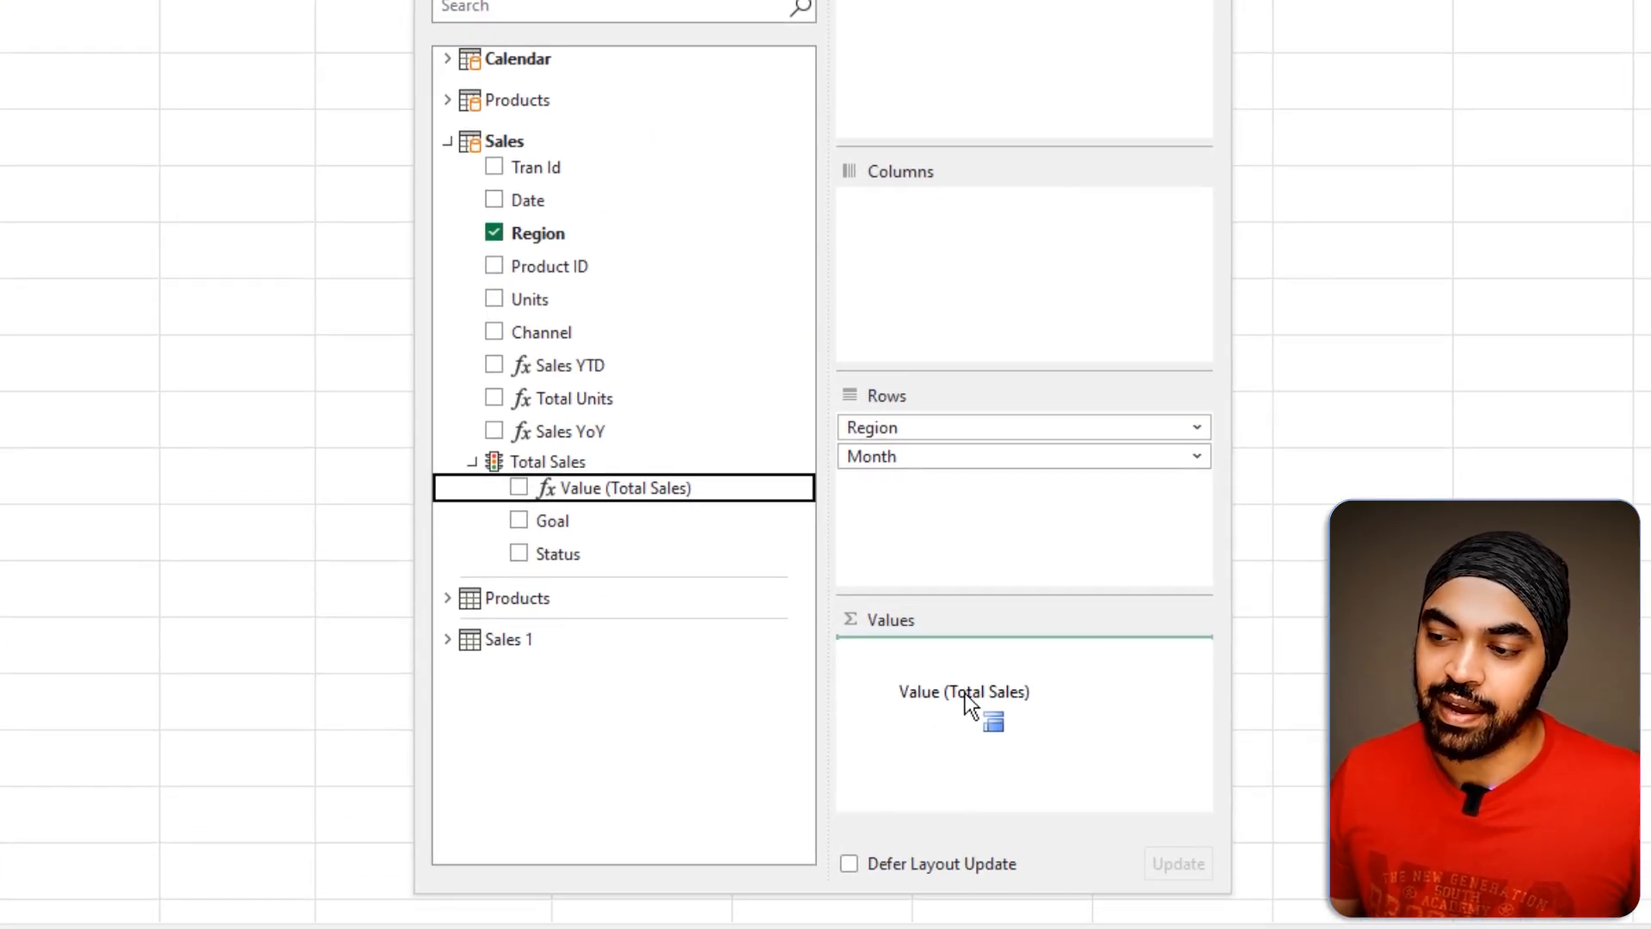
{"action": "left_click_drag", "start_coordinate": [964, 693], "coordinate": [965, 693]}
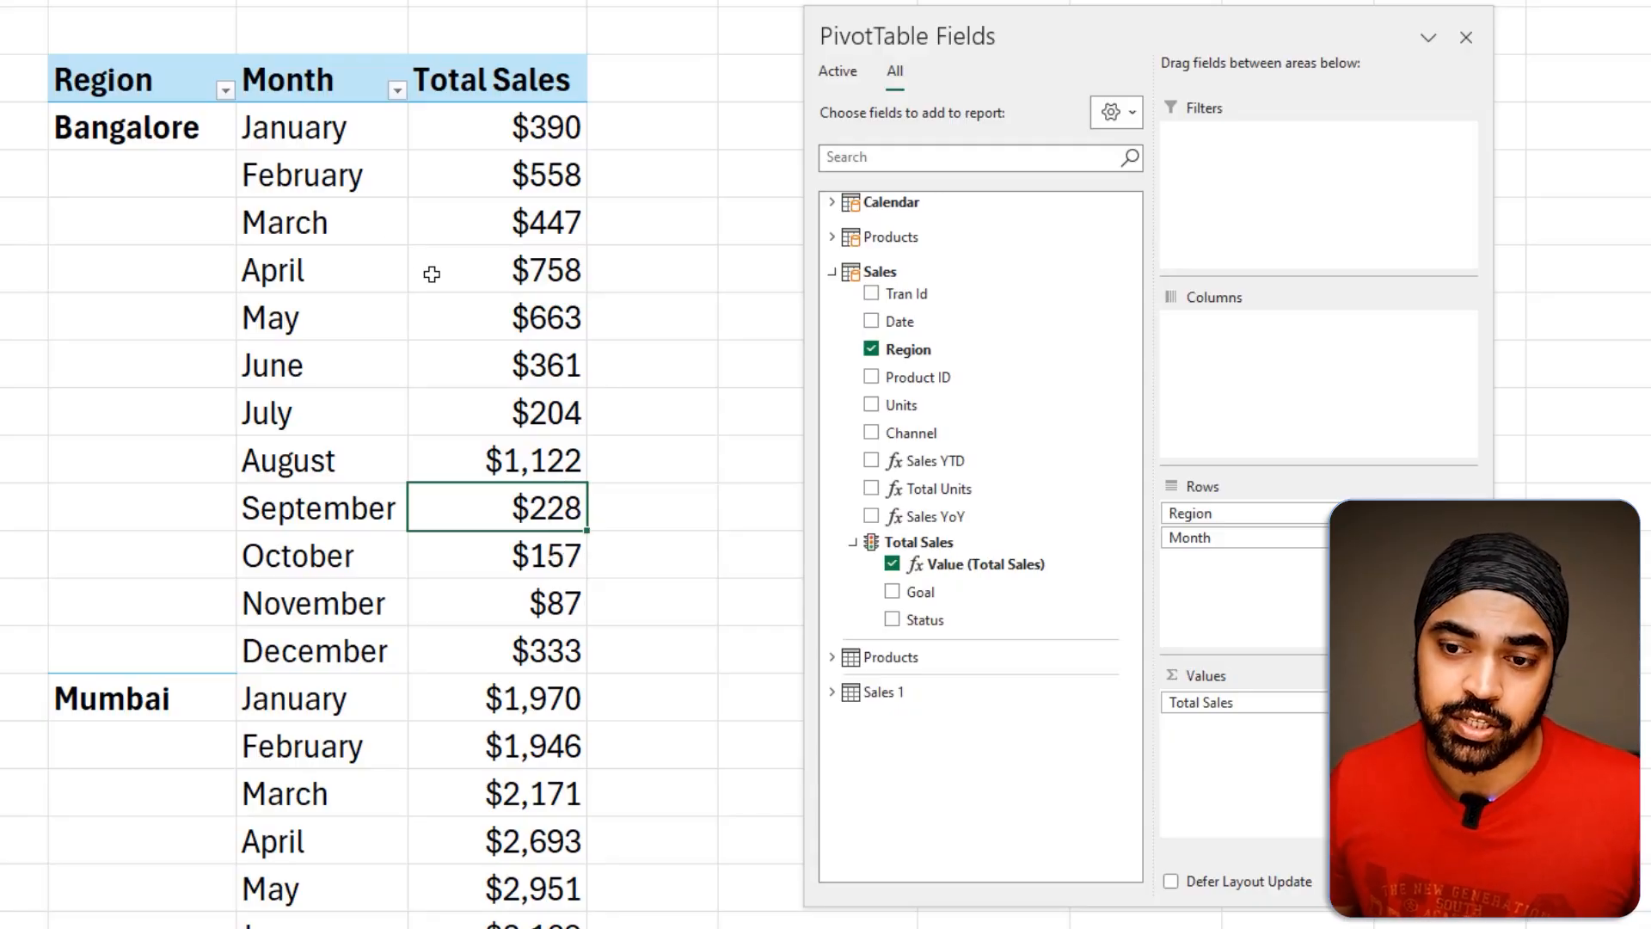
{"action": "mouse_move", "coordinate": [431, 273]}
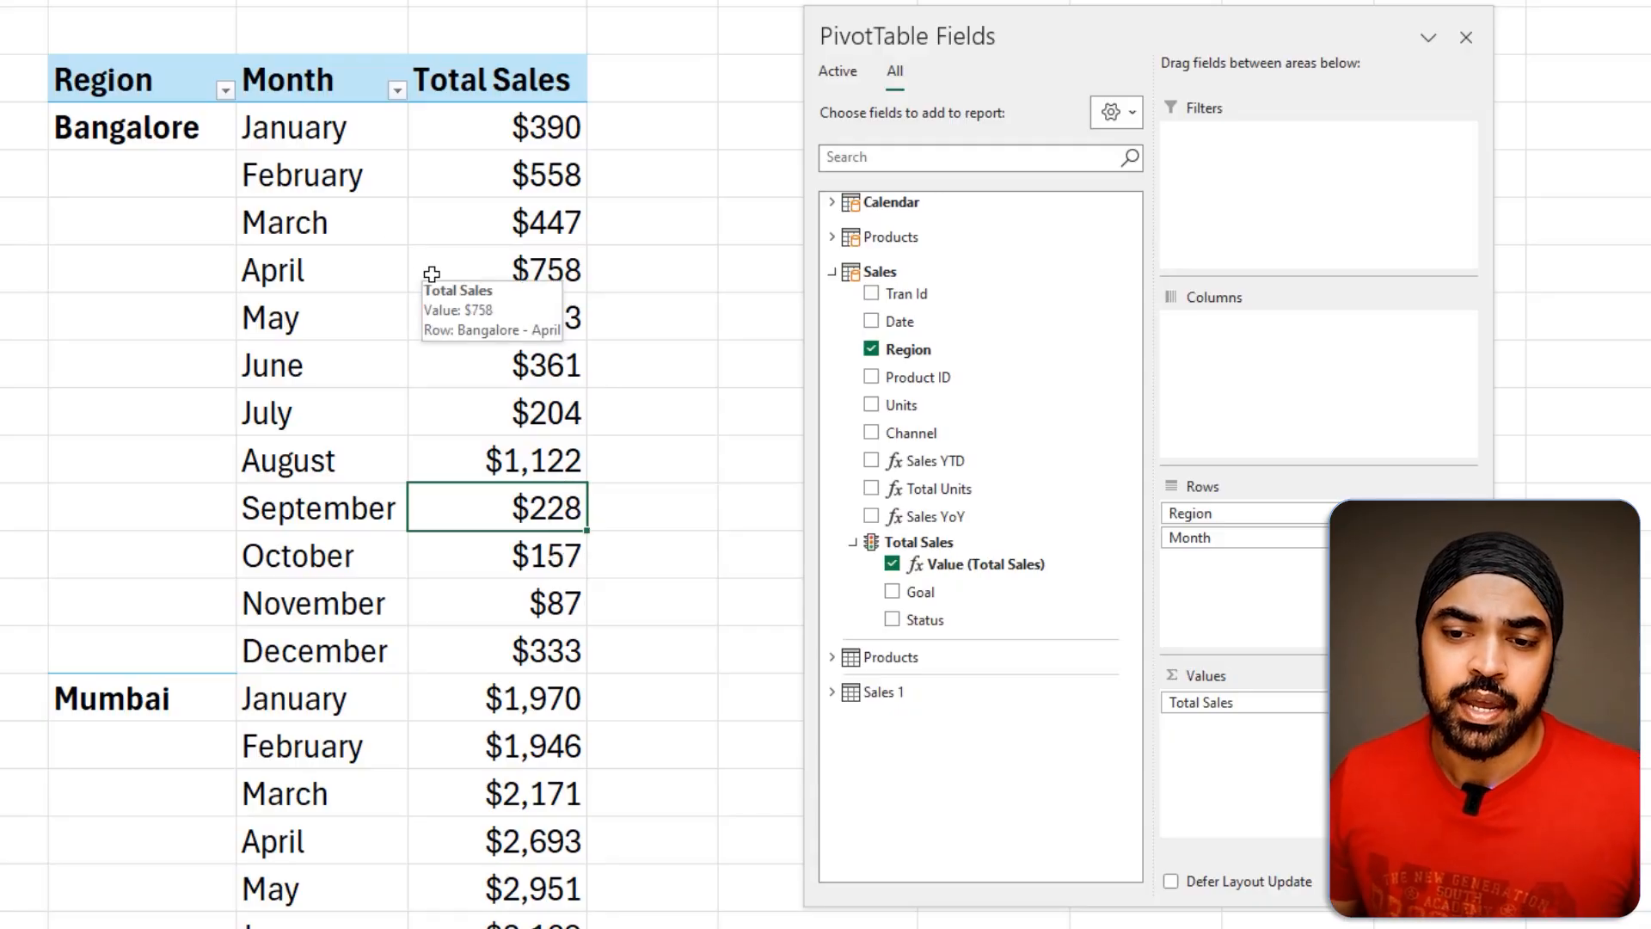
{"action": "scroll", "coordinate": [432, 273], "scroll_direction": "down", "scroll_amount": 1}
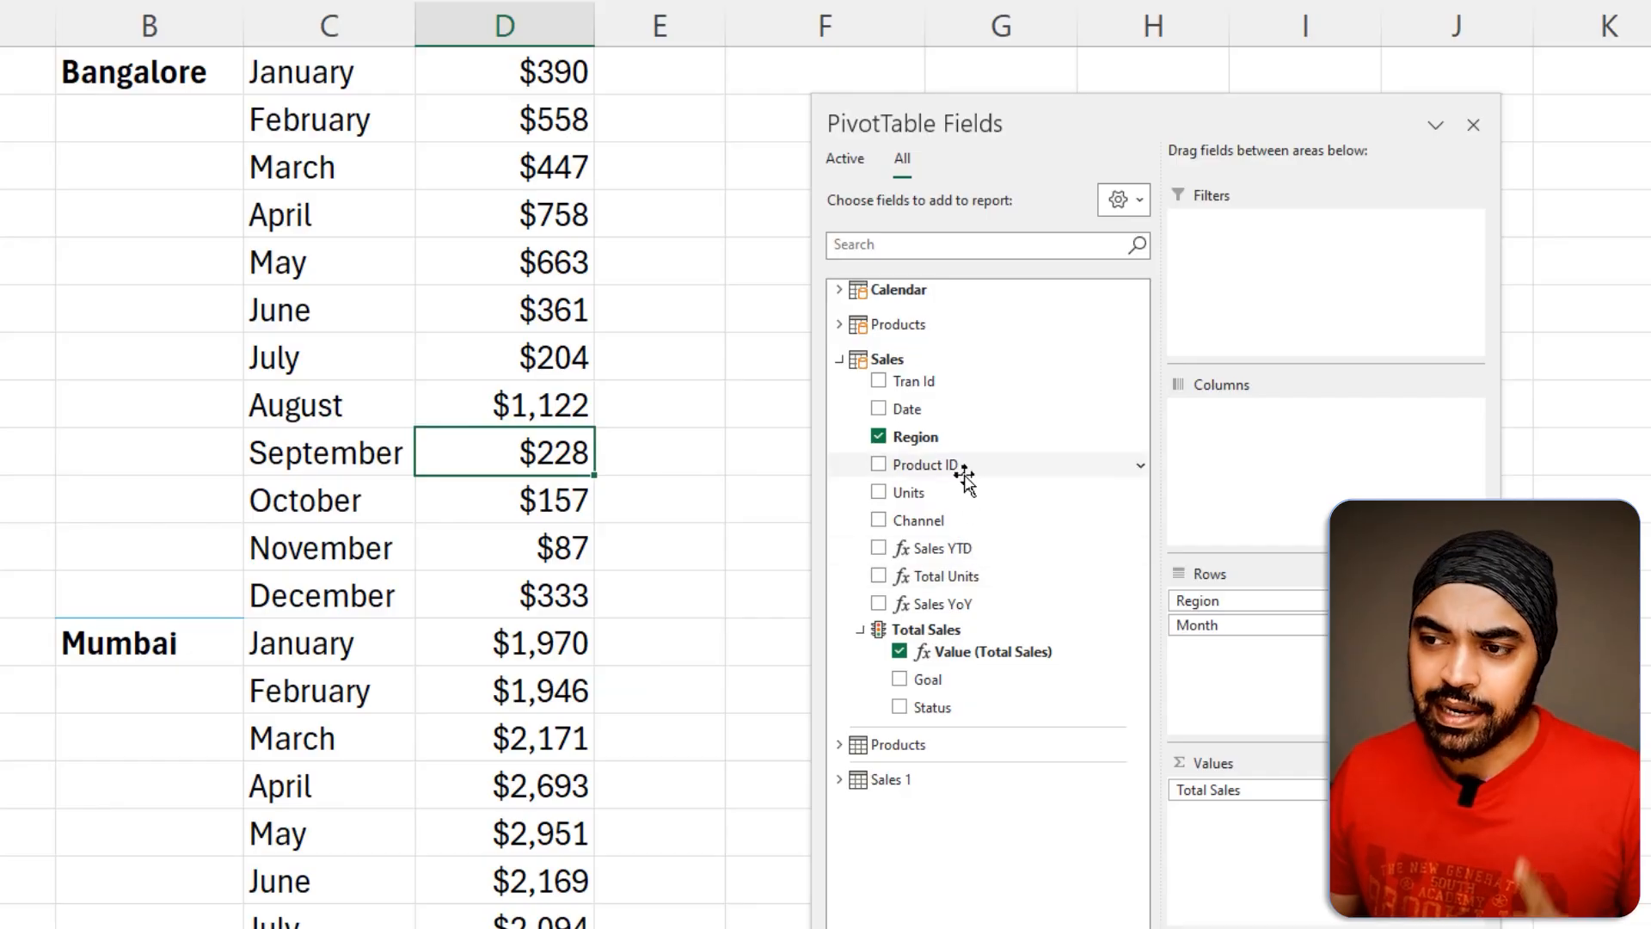
Step: Expand the Calendar table in the field list and add its Year field to the PivotTable's columns
{"action": "left_click", "coordinate": [840, 292]}
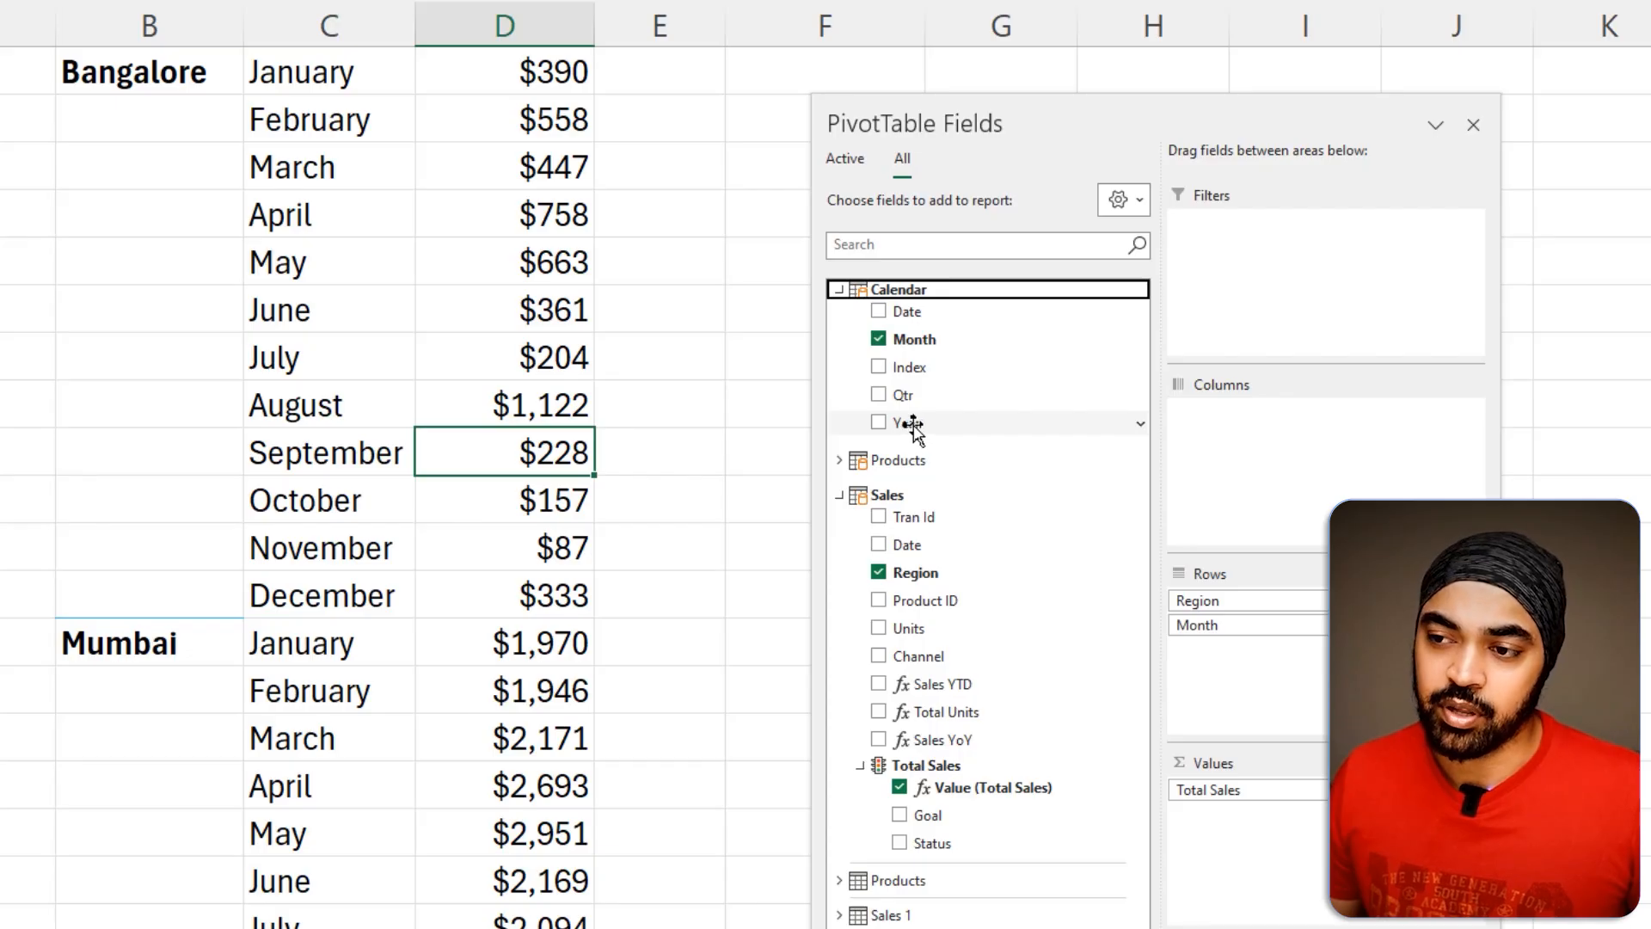
{"action": "left_click_drag", "start_coordinate": [914, 428], "coordinate": [1238, 469]}
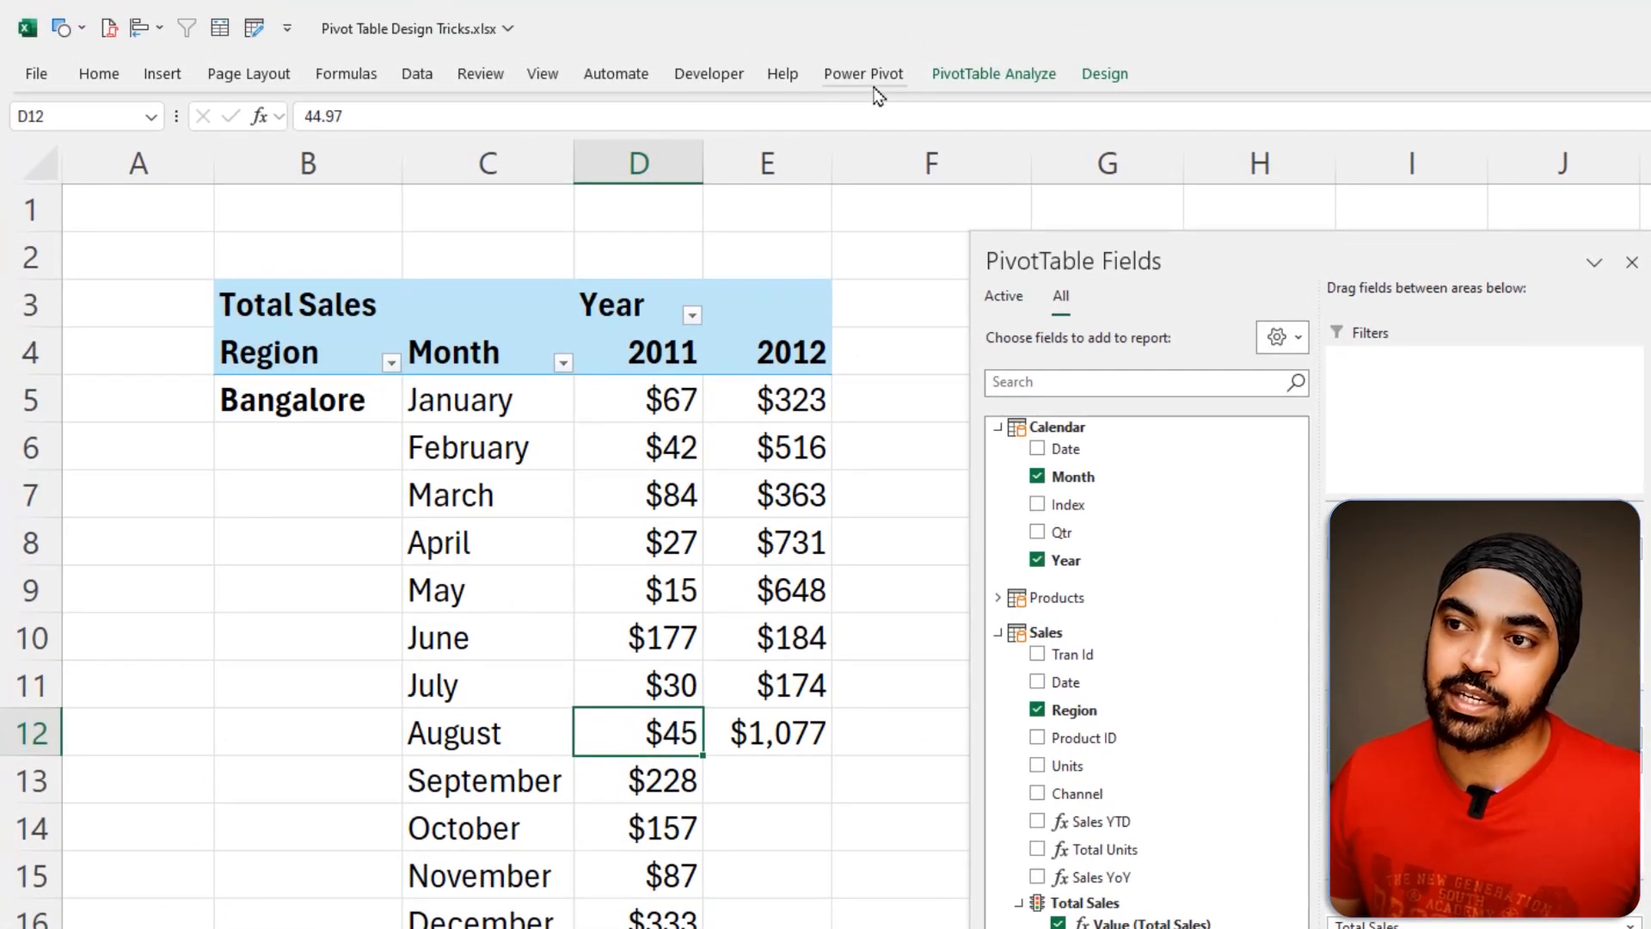
Step: Open the existing Sales YoY measure for editing and enlarge the measure window and its formula text
{"action": "left_click", "coordinate": [868, 77]}
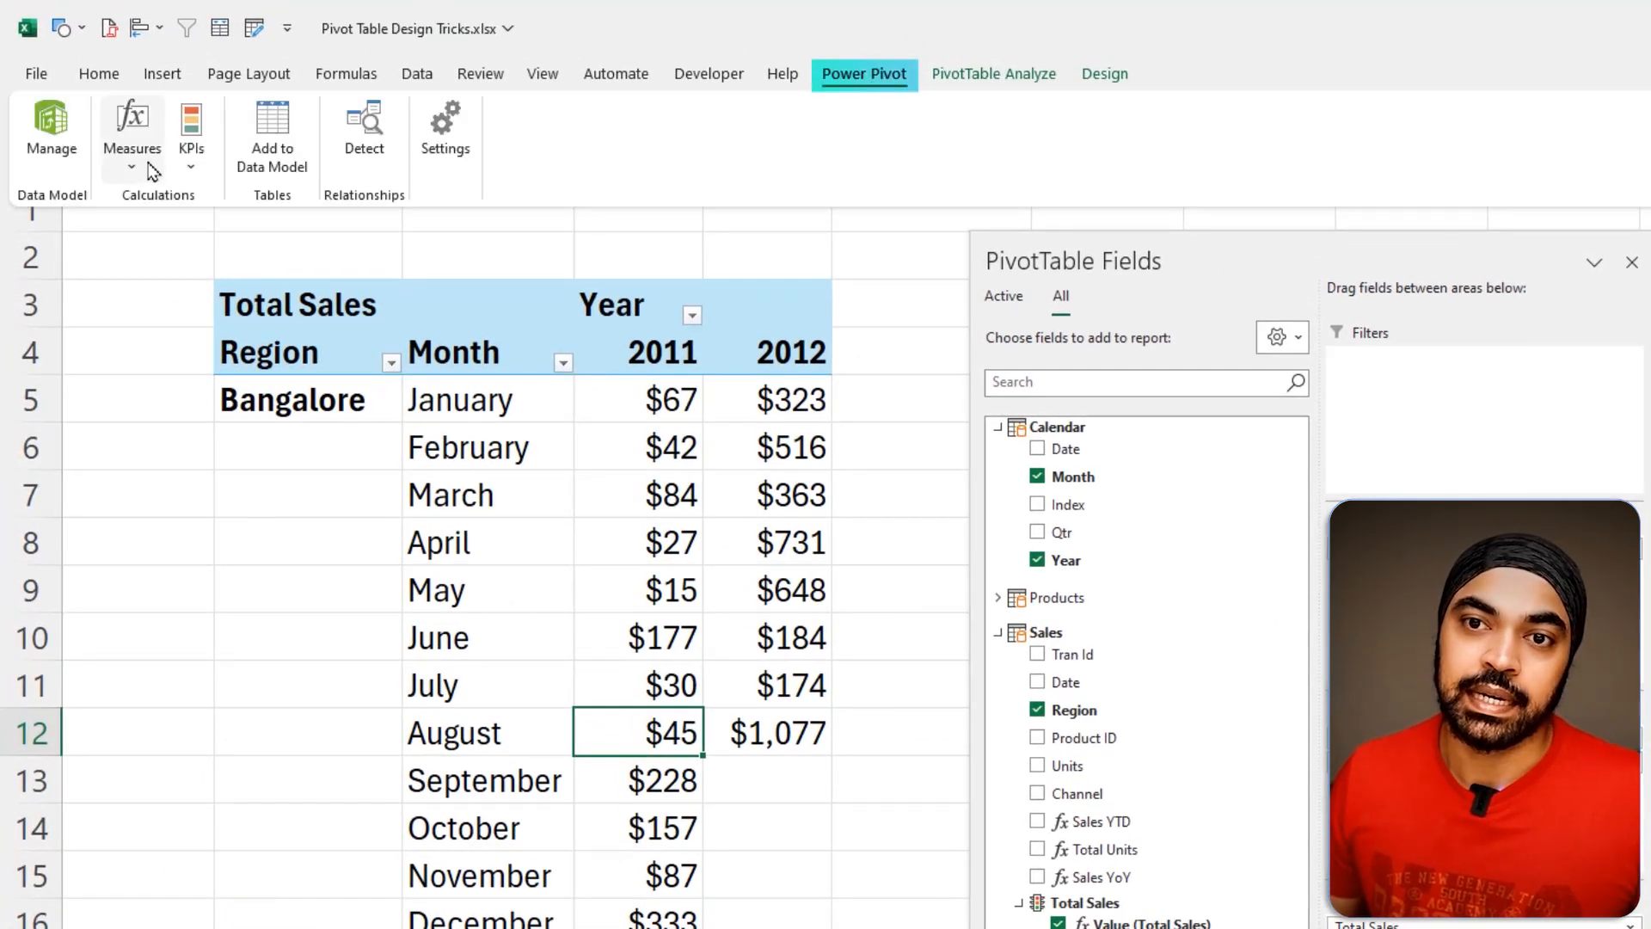
{"action": "left_click", "coordinate": [135, 138]}
{"action": "left_click", "coordinate": [153, 228]}
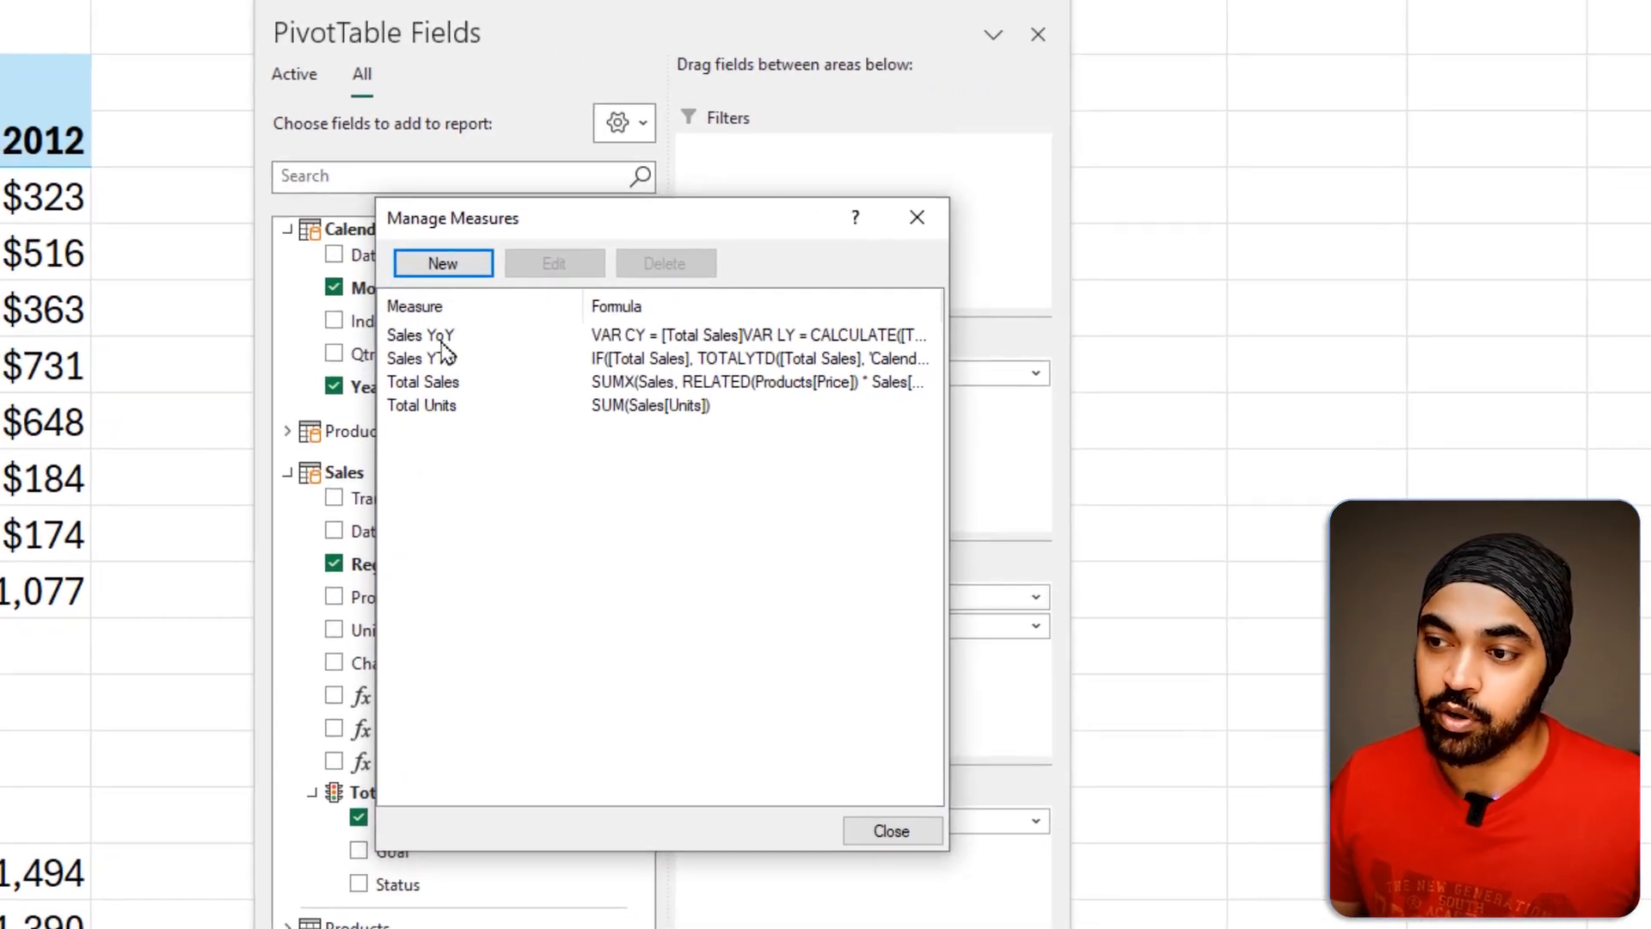
{"action": "left_click", "coordinate": [1163, 520]}
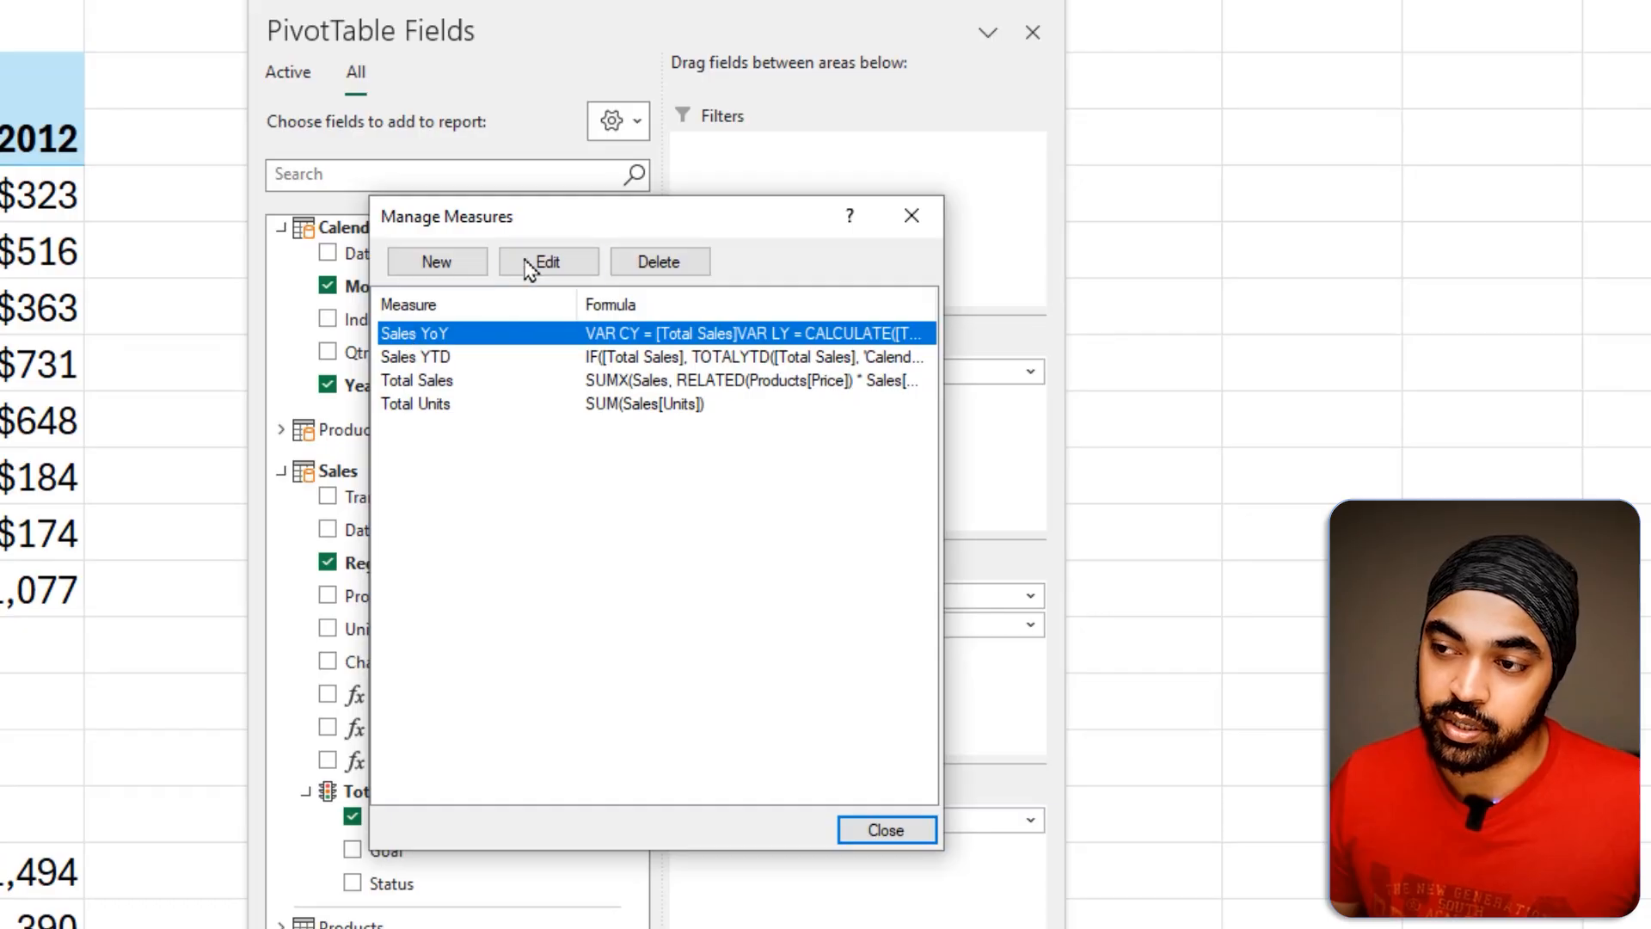
{"action": "left_click", "coordinate": [531, 263]}
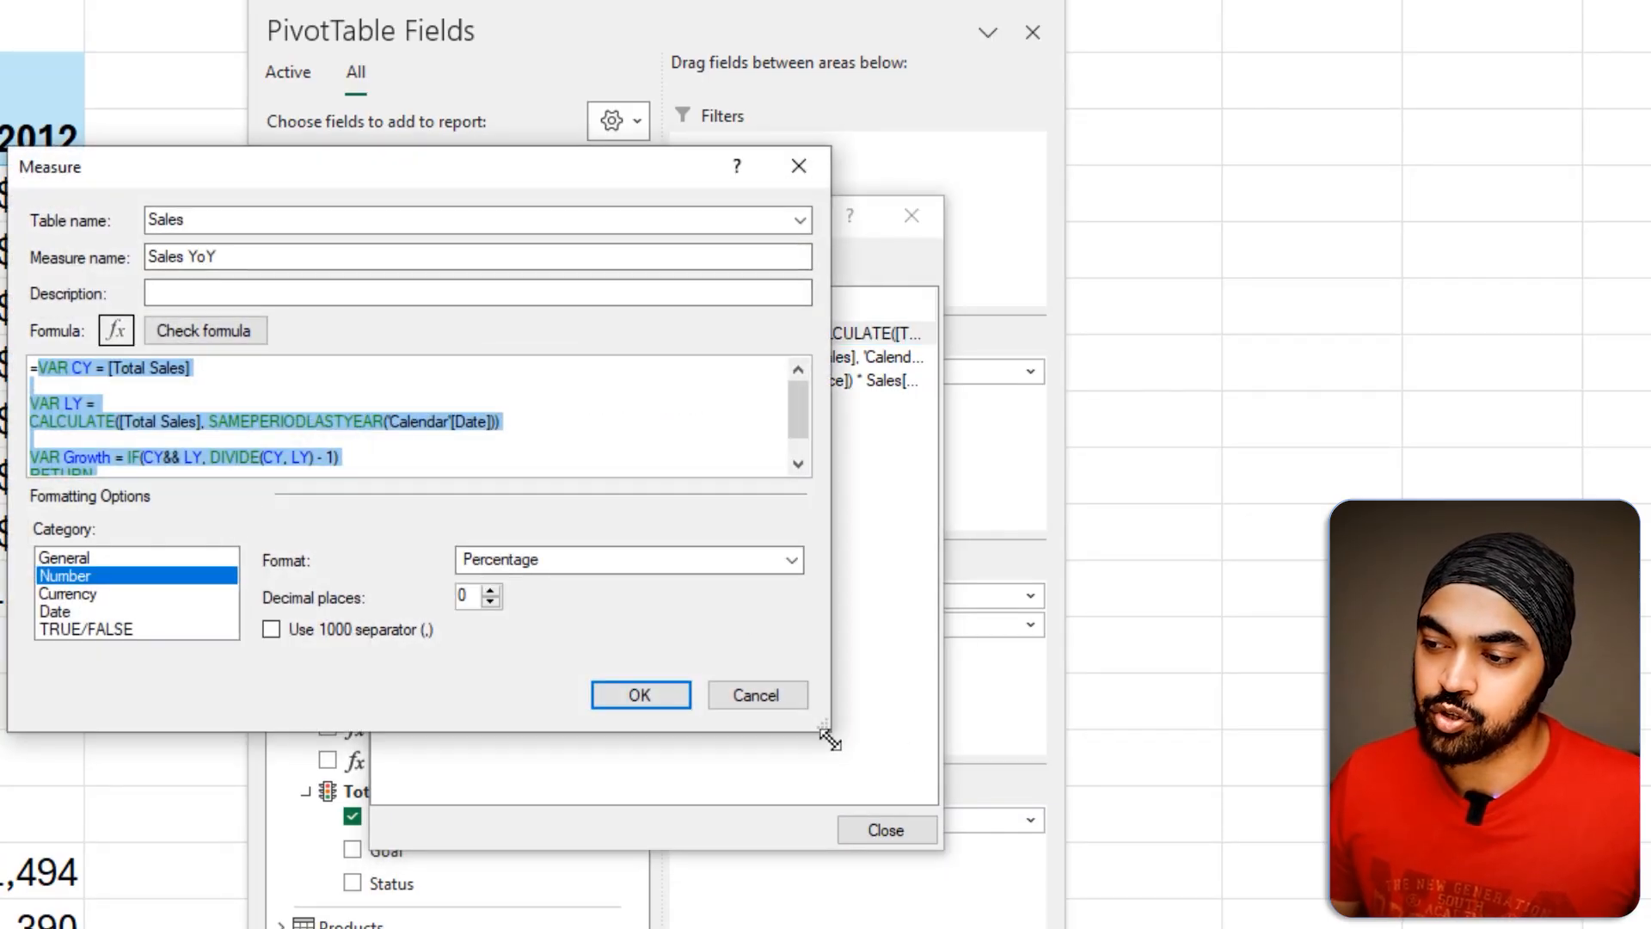
{"action": "left_click_drag", "start_coordinate": [827, 732], "coordinate": [1098, 928]}
{"action": "scroll", "coordinate": [313, 637], "scroll_direction": "up", "scroll_amount": 10}
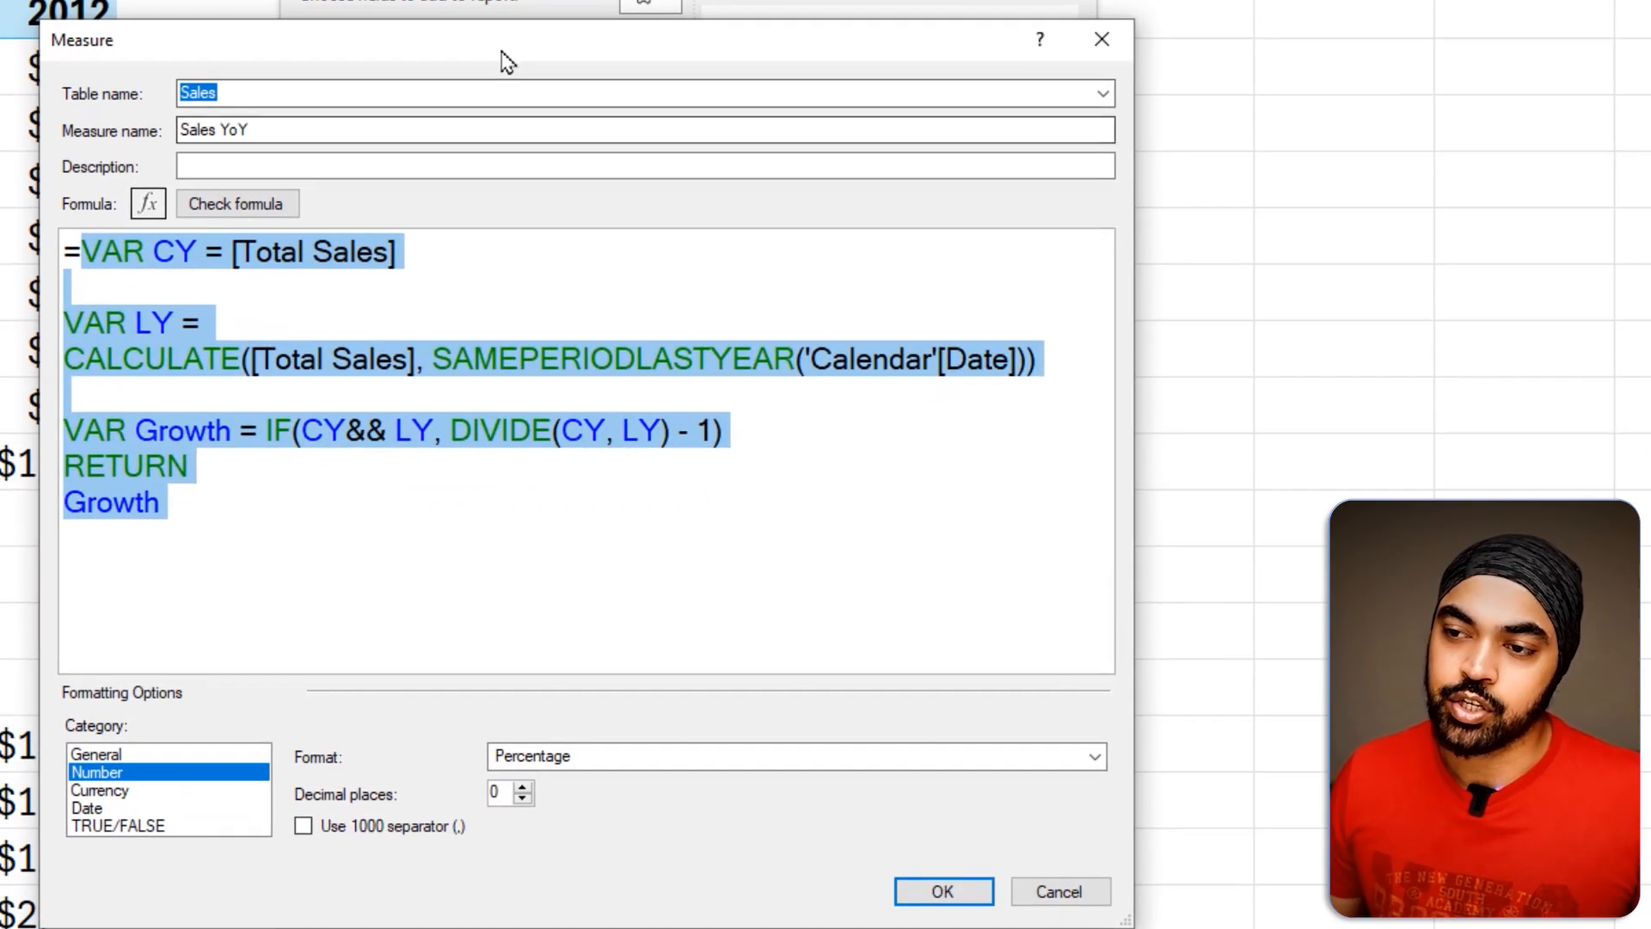
Step: Examine the Sales YoY formula's CY, LY and Growth variables and its percentage format, and close the measure windows
{"action": "left_click", "coordinate": [467, 369]}
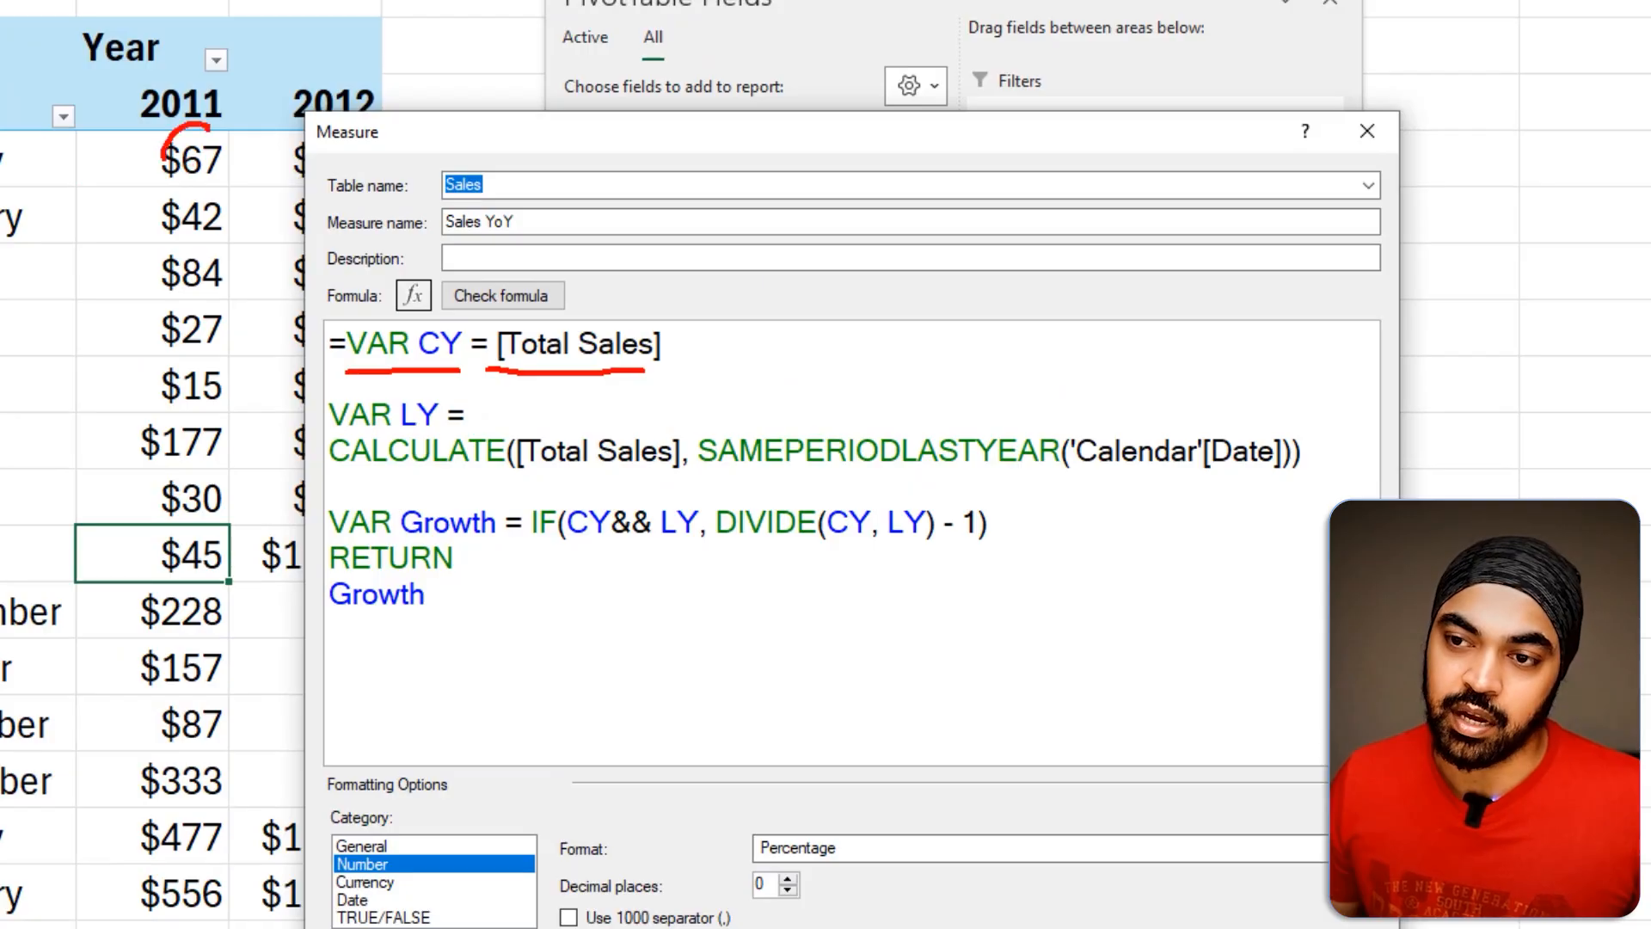
{"action": "key", "text": "e"}
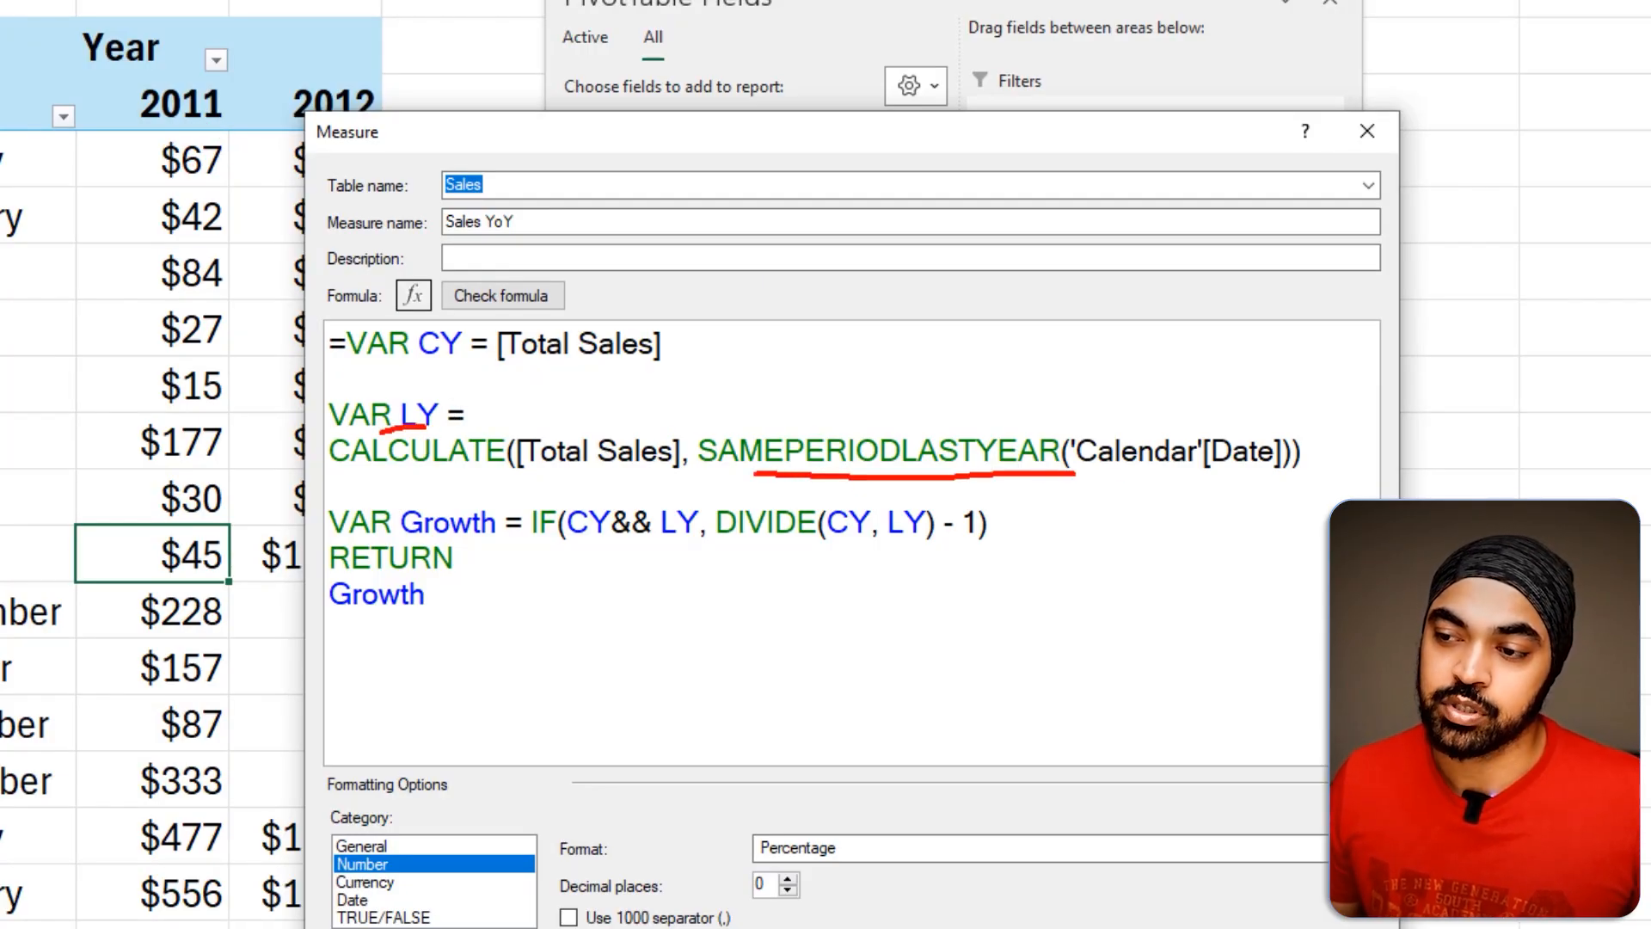
{"action": "key", "text": "Escape"}
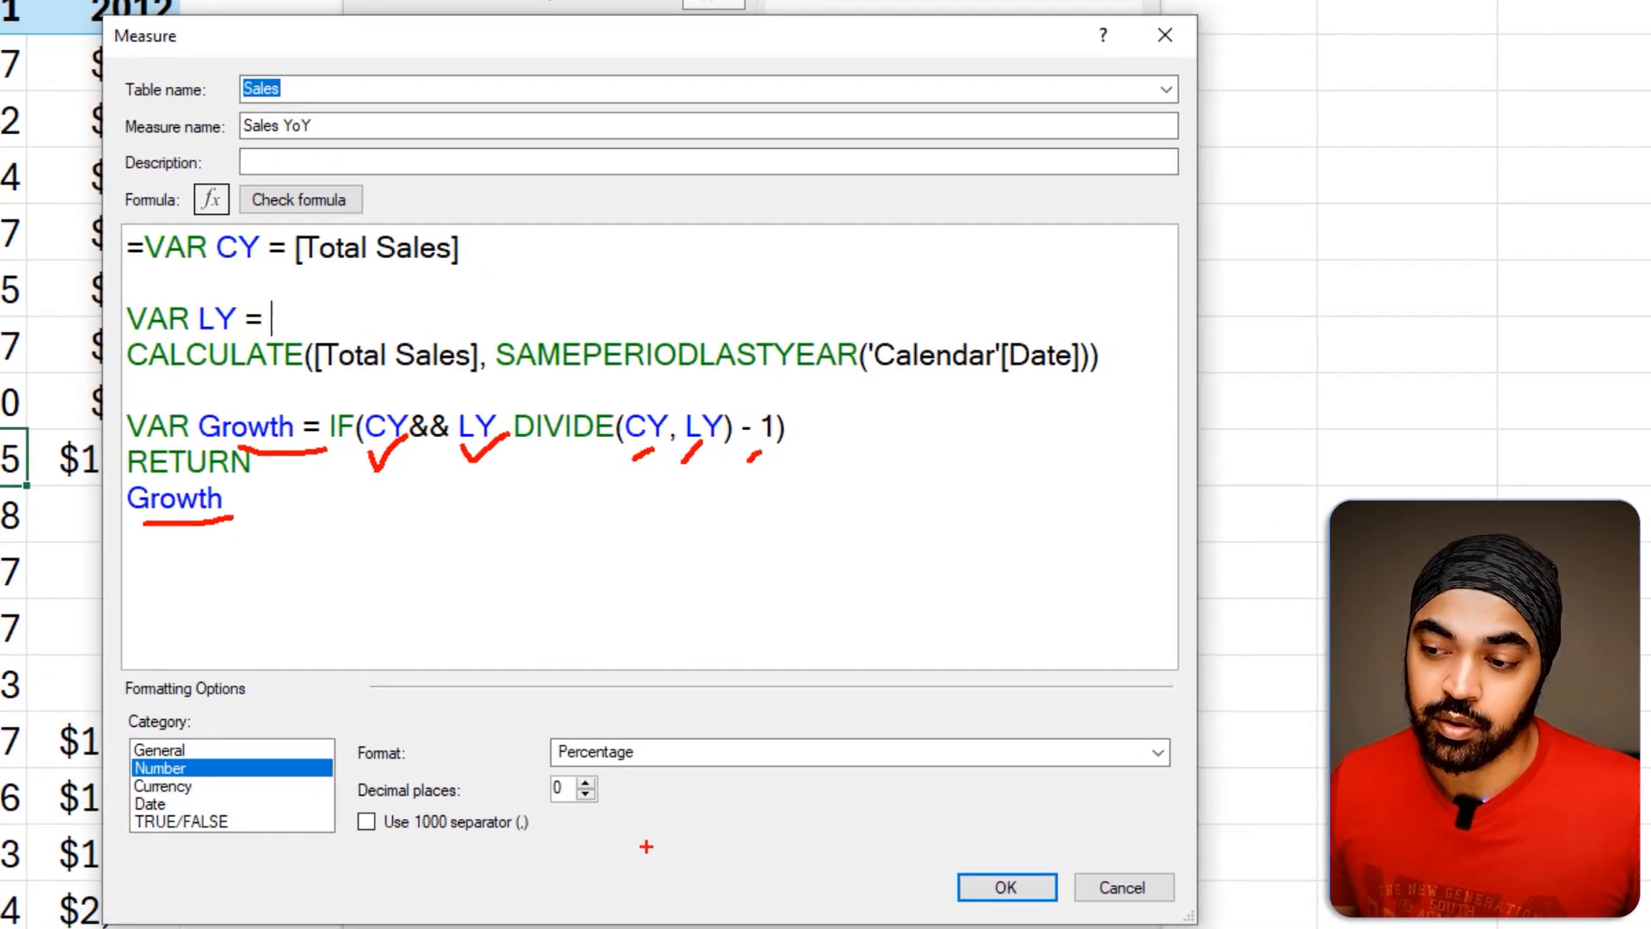
{"action": "left_click_drag", "start_coordinate": [726, 806], "coordinate": [719, 886]}
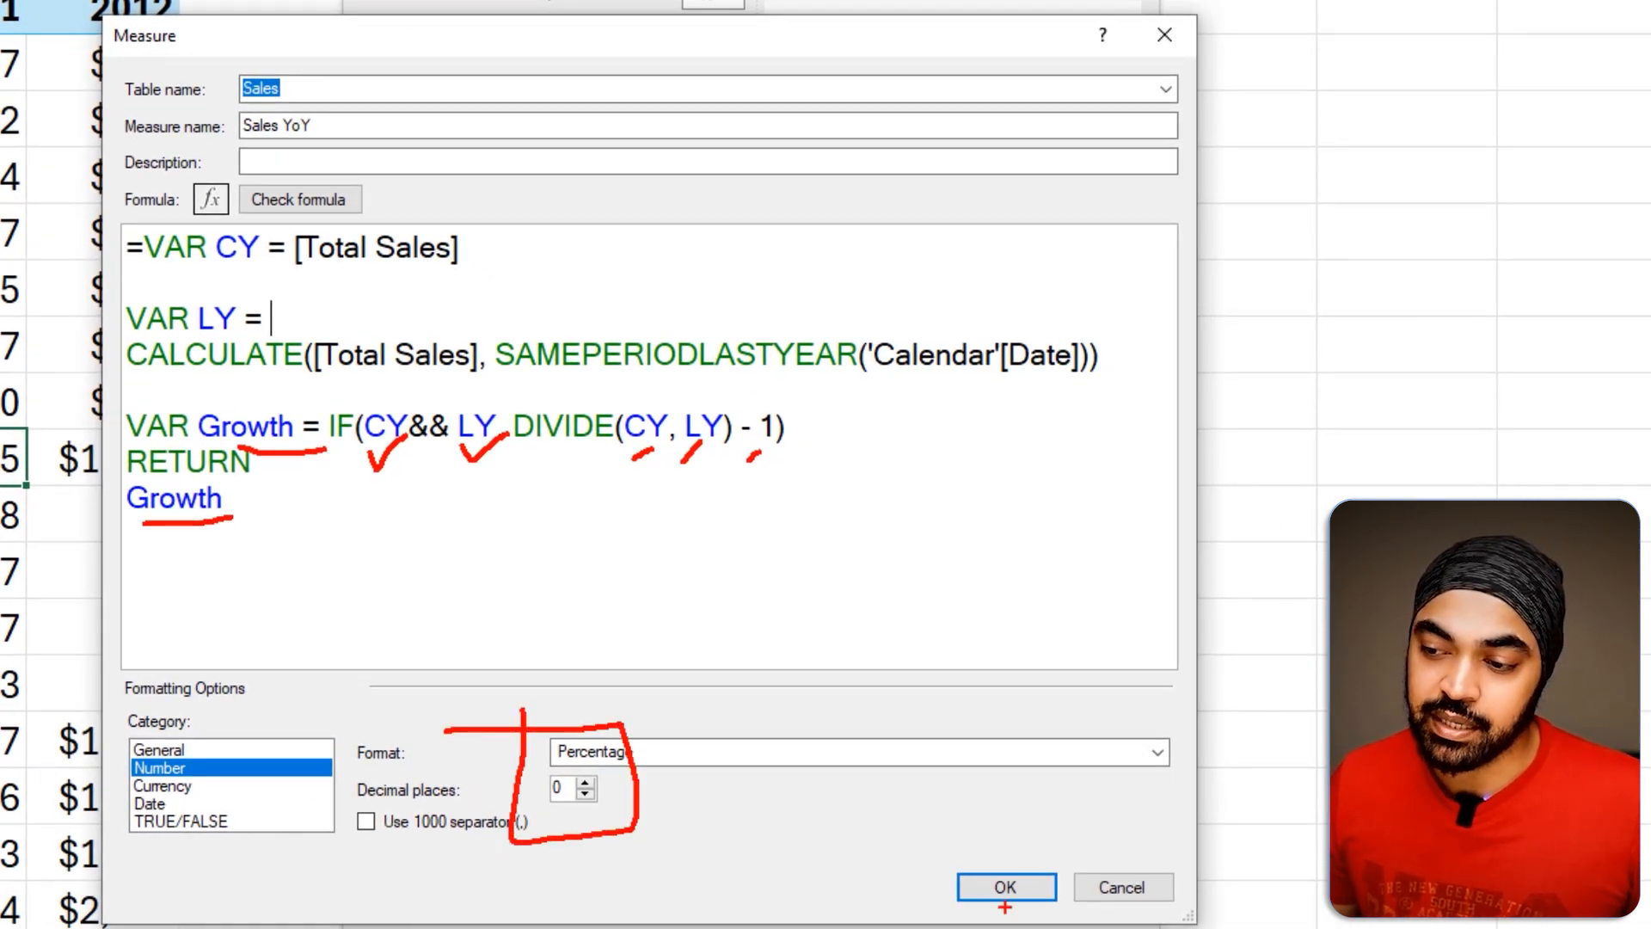
{"action": "left_click", "coordinate": [1043, 885]}
{"action": "left_click", "coordinate": [1006, 83]}
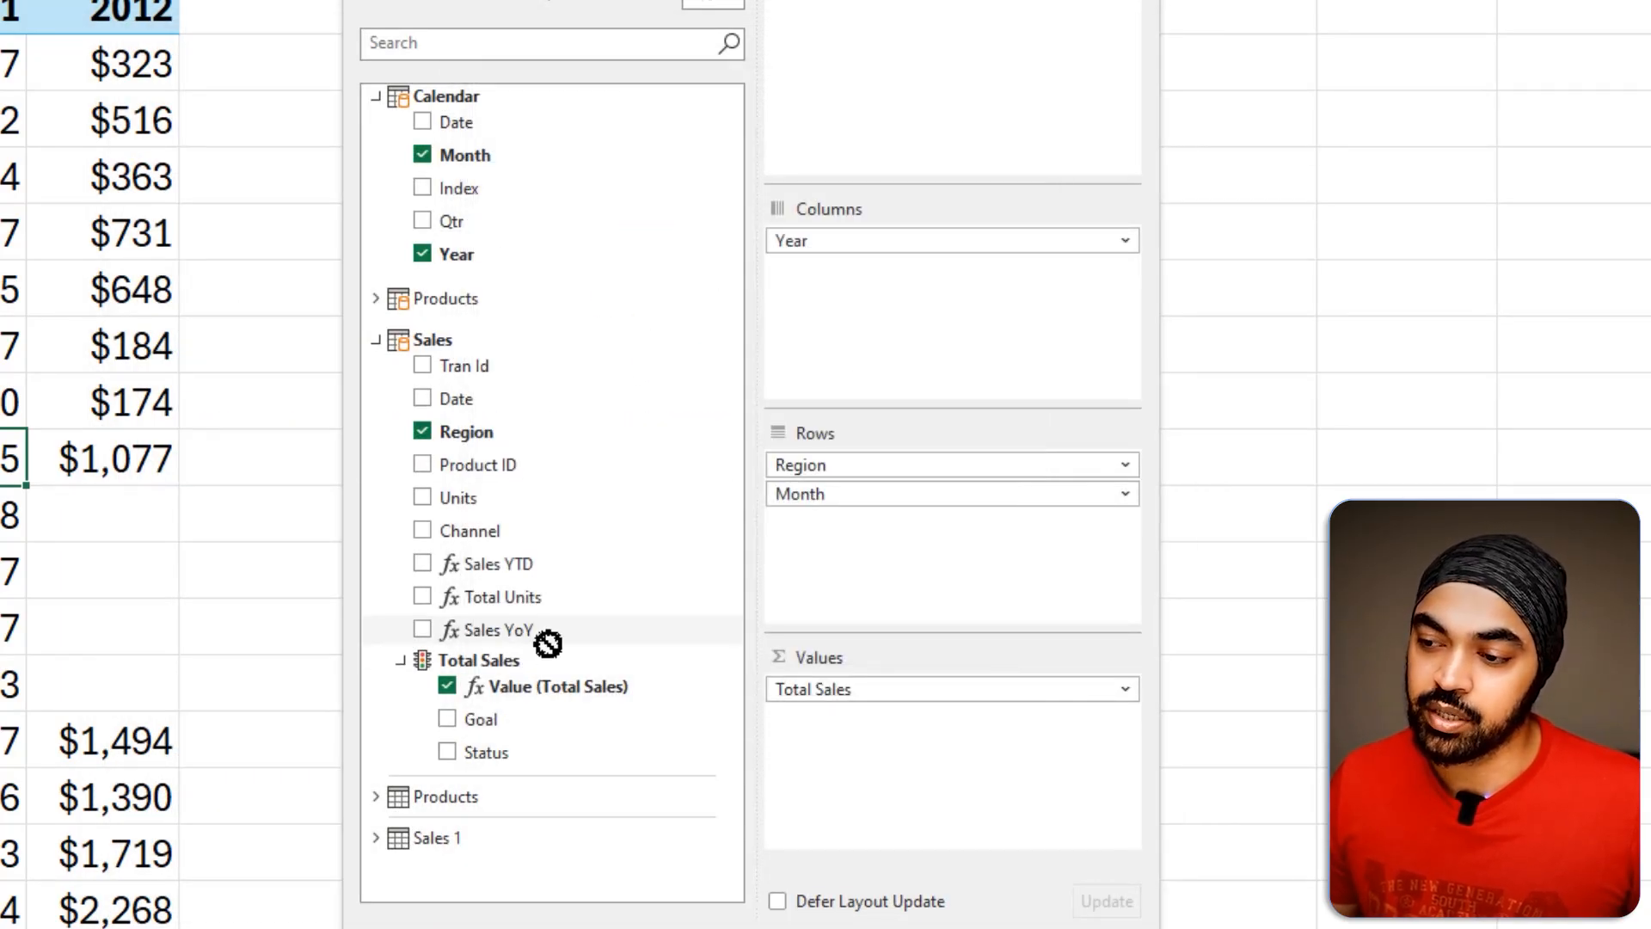
Step: Add the Sales YoY measure to the PivotTable's values and move the field list clear of the new columns
{"action": "left_click_drag", "start_coordinate": [548, 643], "coordinate": [921, 784]}
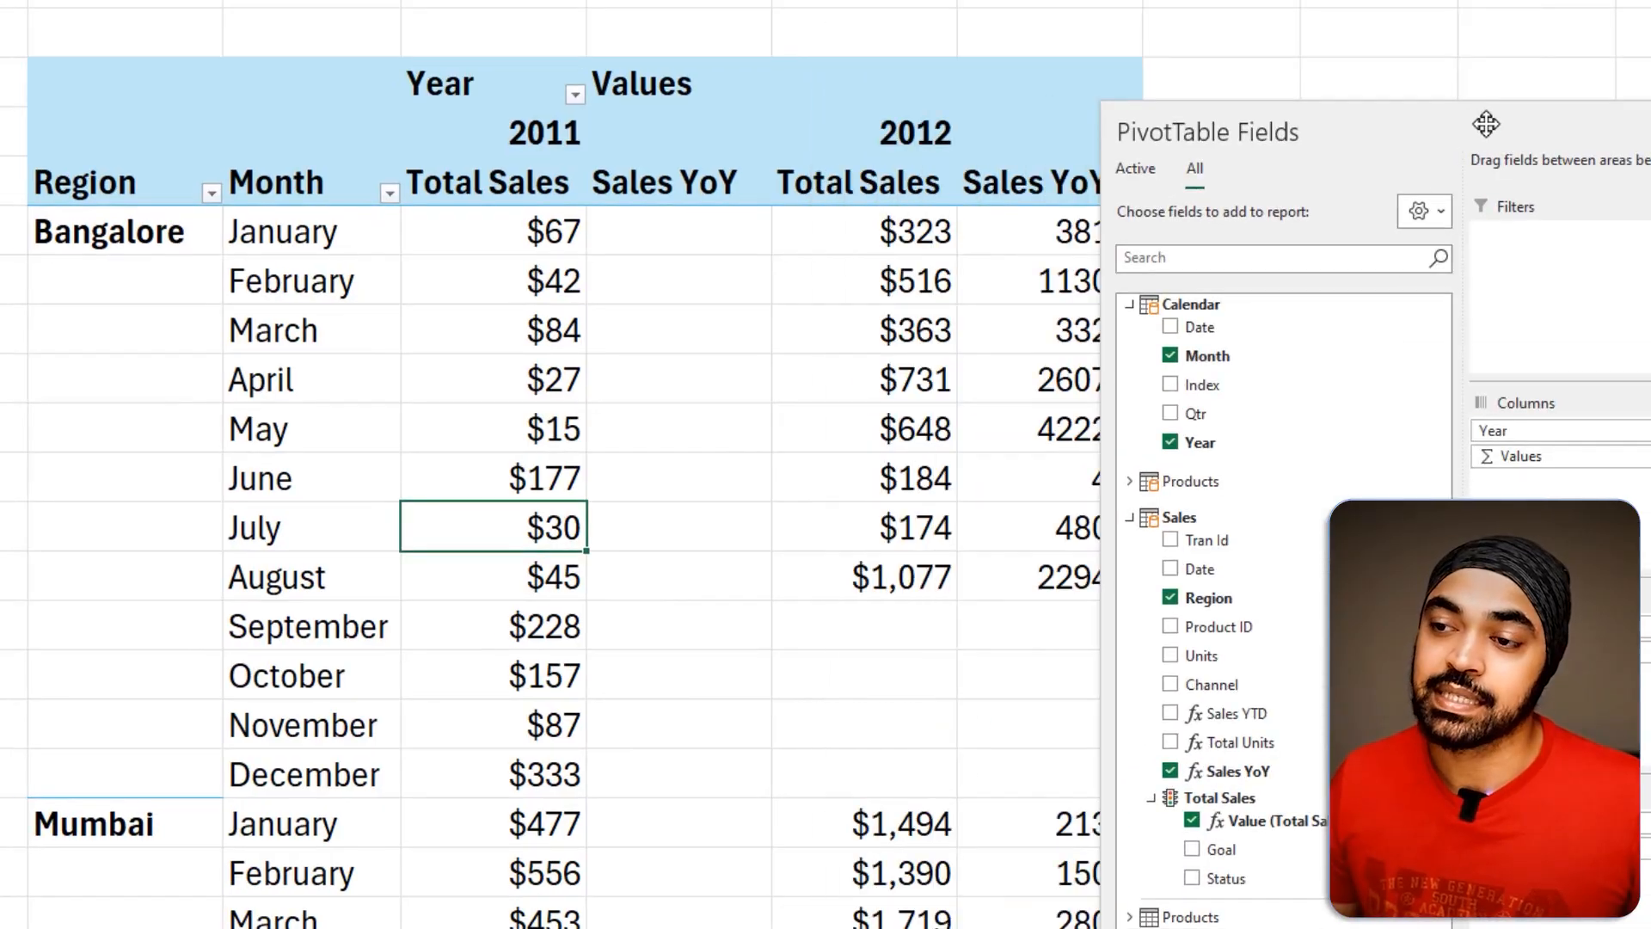
{"action": "left_click_drag", "start_coordinate": [1485, 124], "coordinate": [1645, 30]}
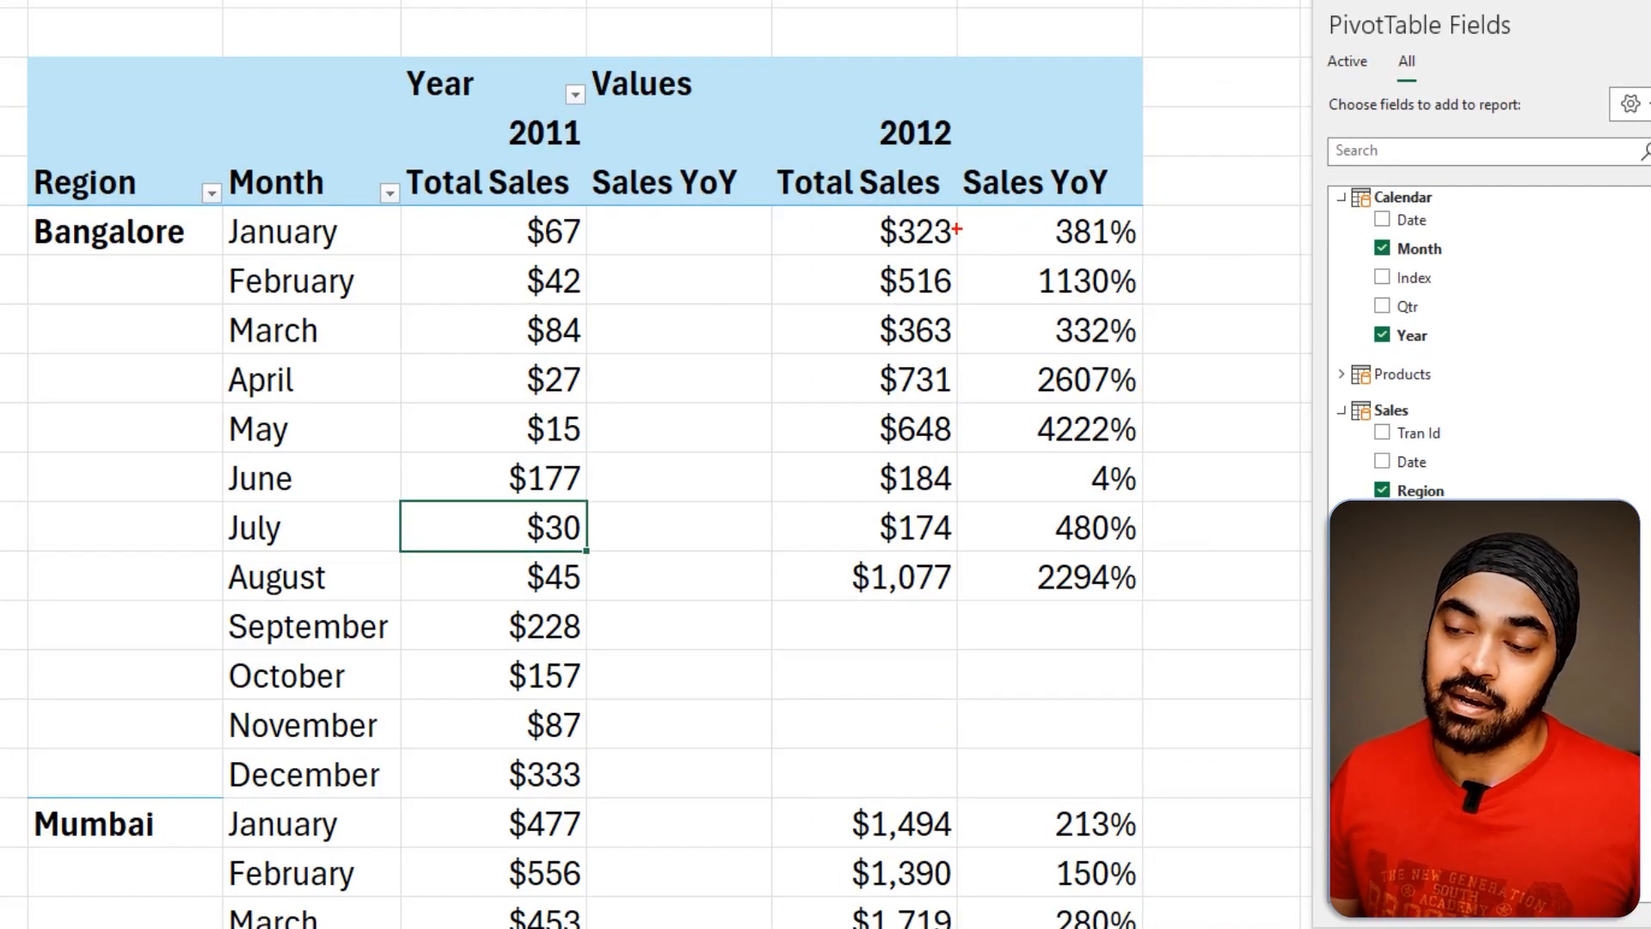
{"action": "left_click_drag", "start_coordinate": [1029, 202], "coordinate": [1155, 257]}
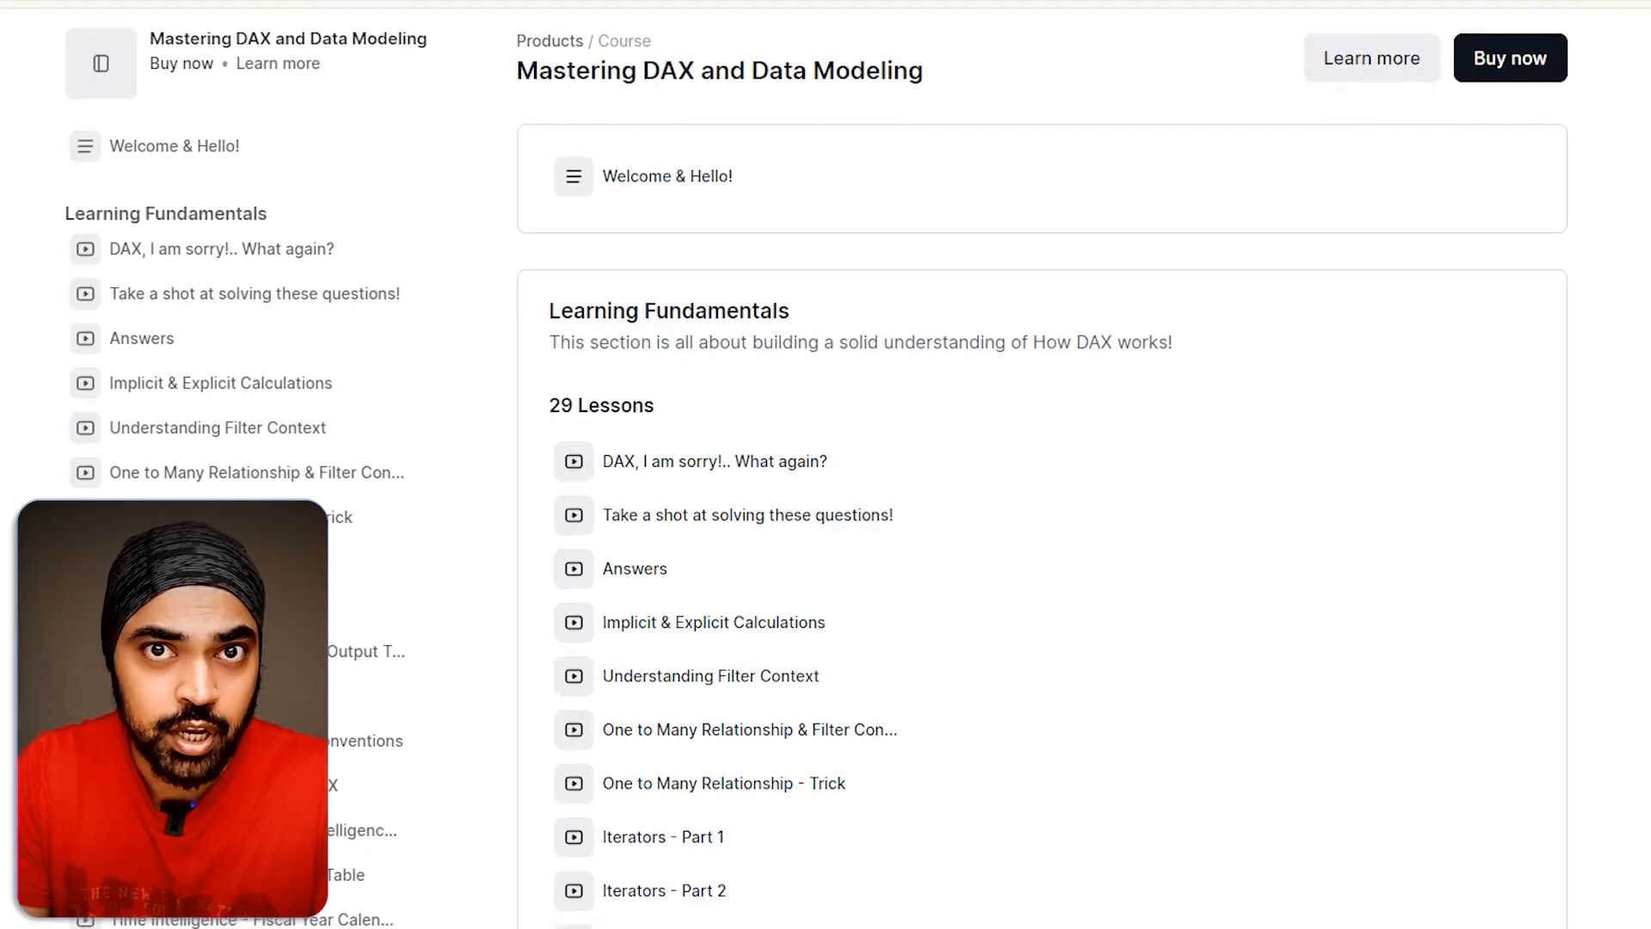
Step: Switch to the Mastering DAX and Data Modeling course page and look through its Learning Fundamentals lessons
{"action": "scroll", "coordinate": [1042, 516], "scroll_direction": "down", "scroll_amount": 3}
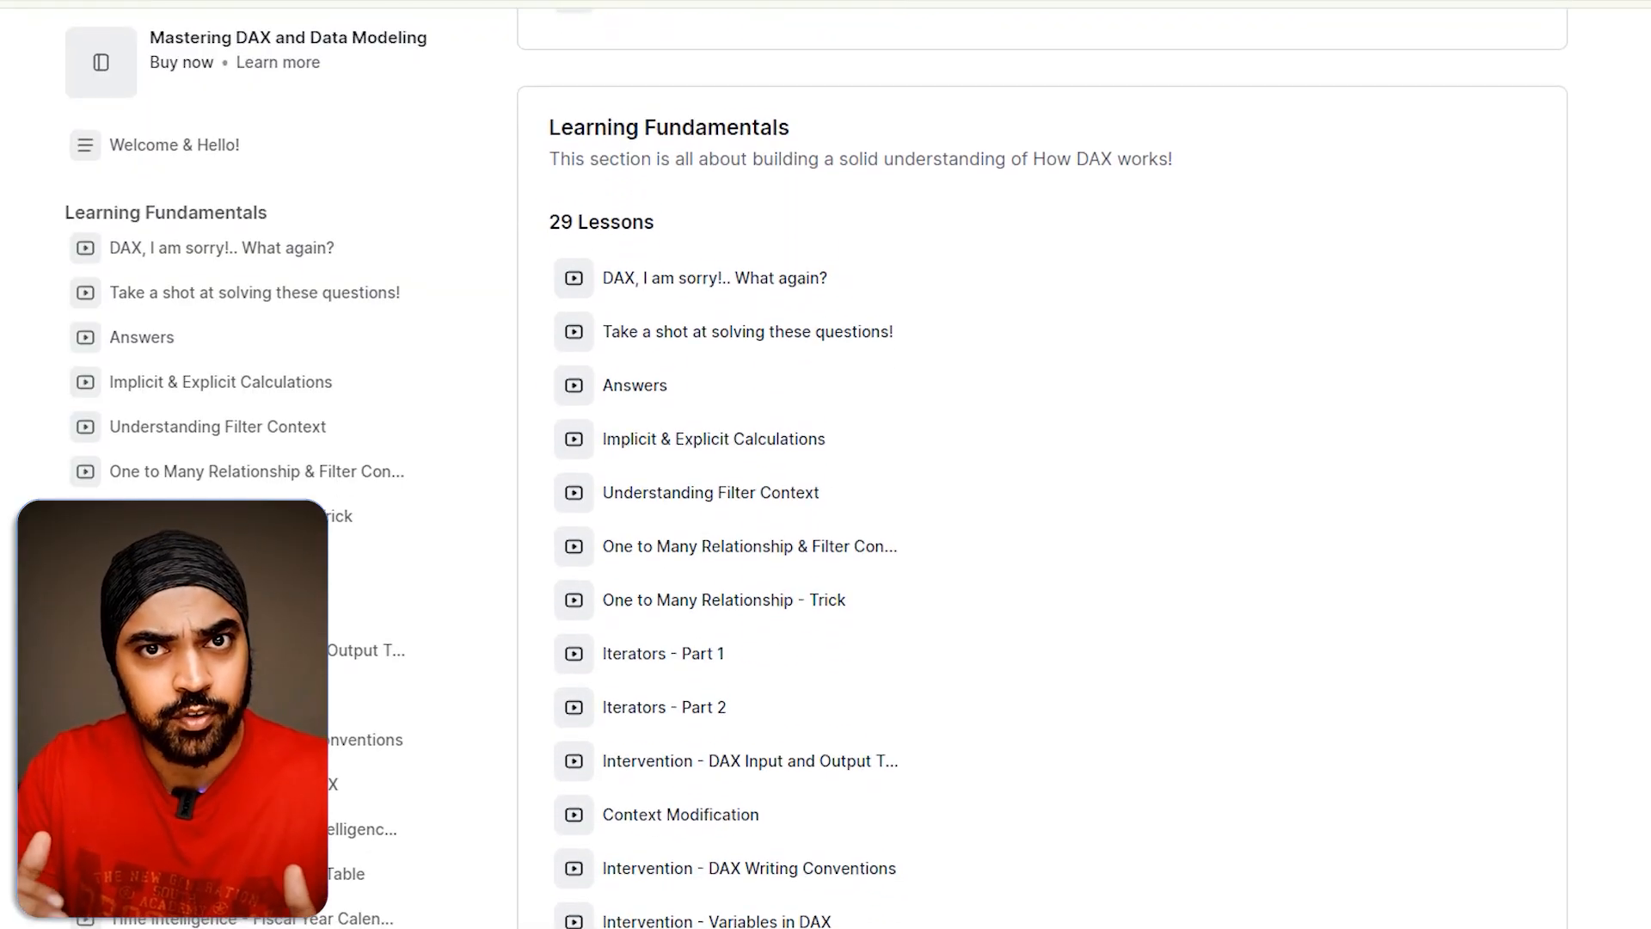
{"action": "scroll", "coordinate": [1042, 516], "scroll_direction": "down", "scroll_amount": 3}
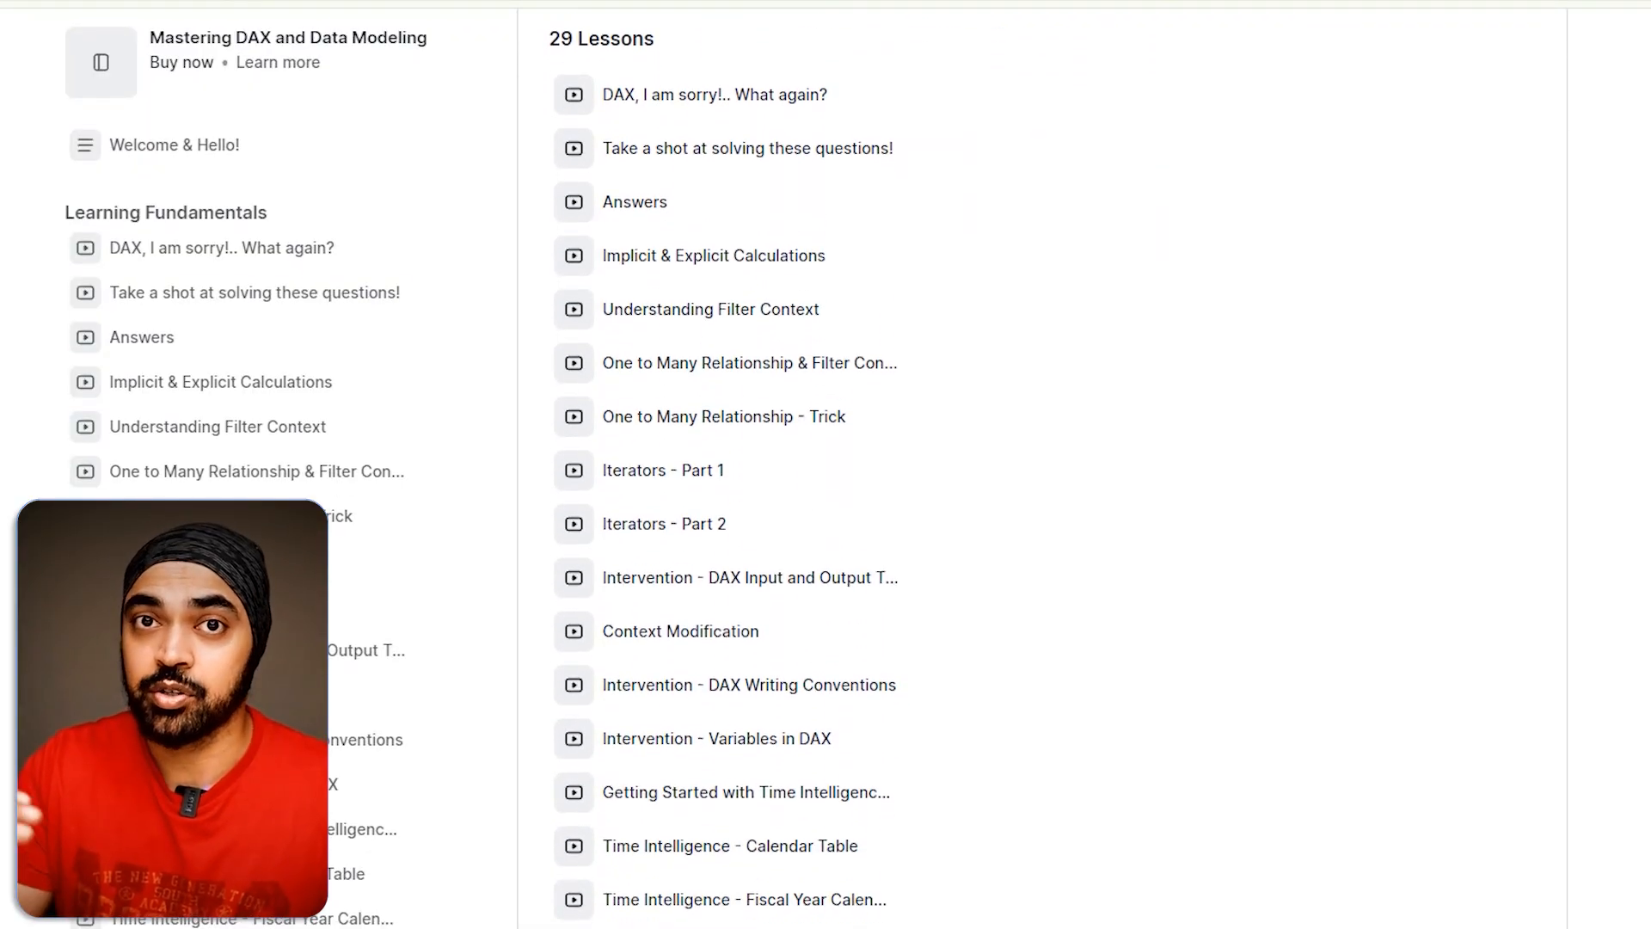
{"action": "scroll", "coordinate": [1042, 516], "scroll_direction": "down", "scroll_amount": 3}
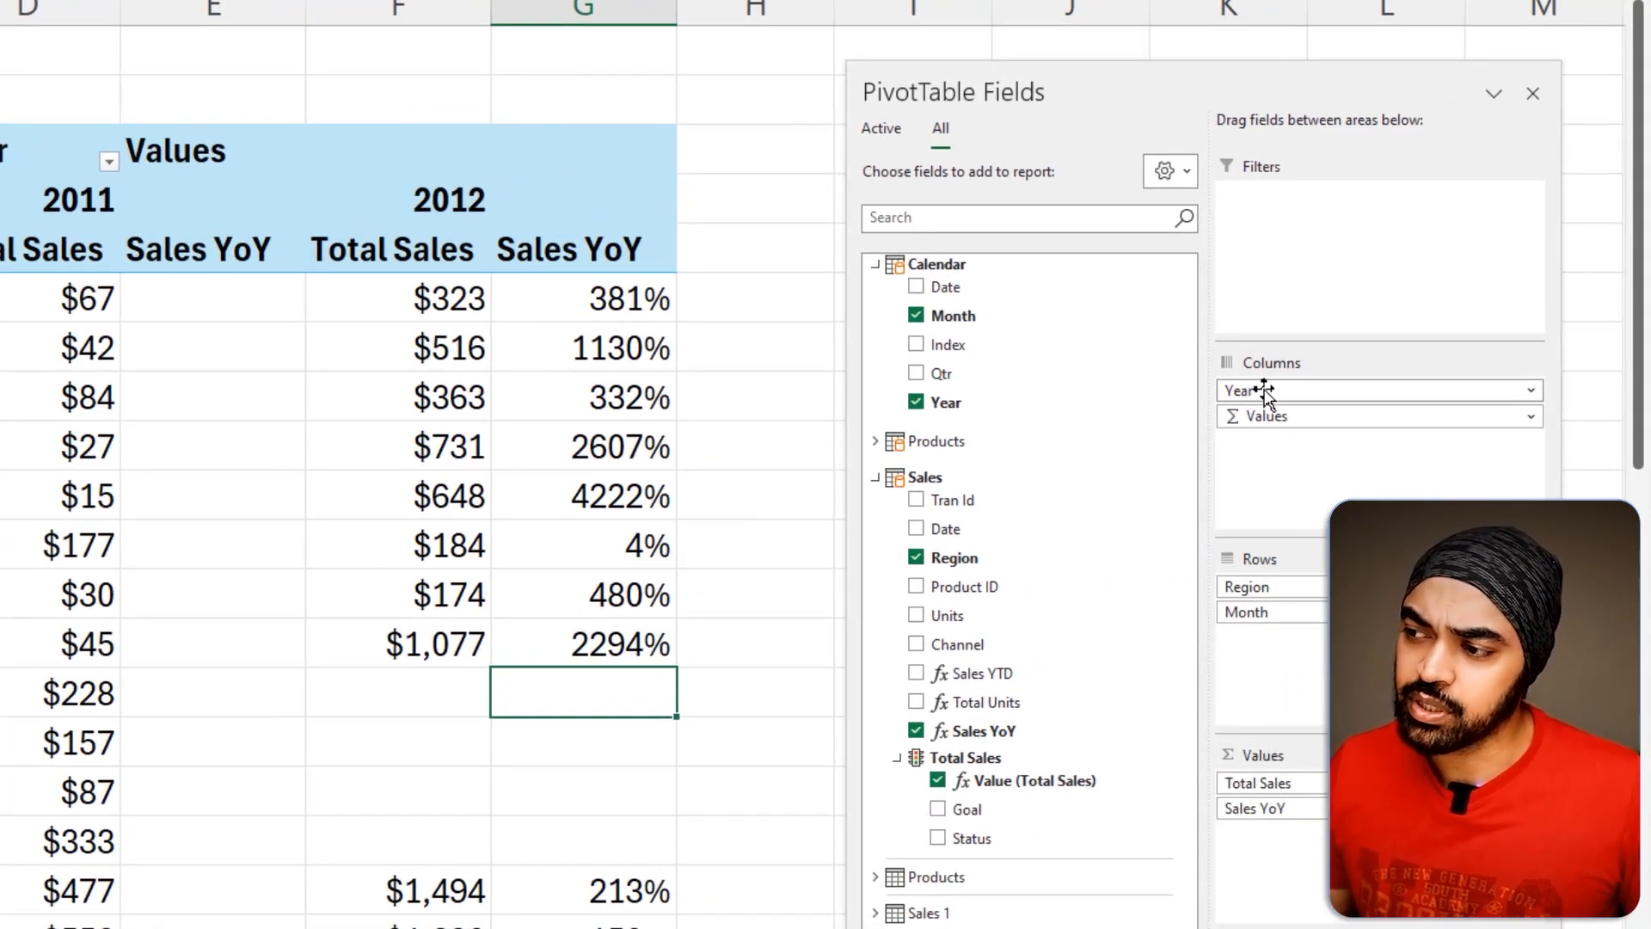
Step: Try to remove the Year field from the PivotTable's columns while Sales YoY is still in the values
{"action": "left_click_drag", "start_coordinate": [1263, 392], "coordinate": [653, 317]}
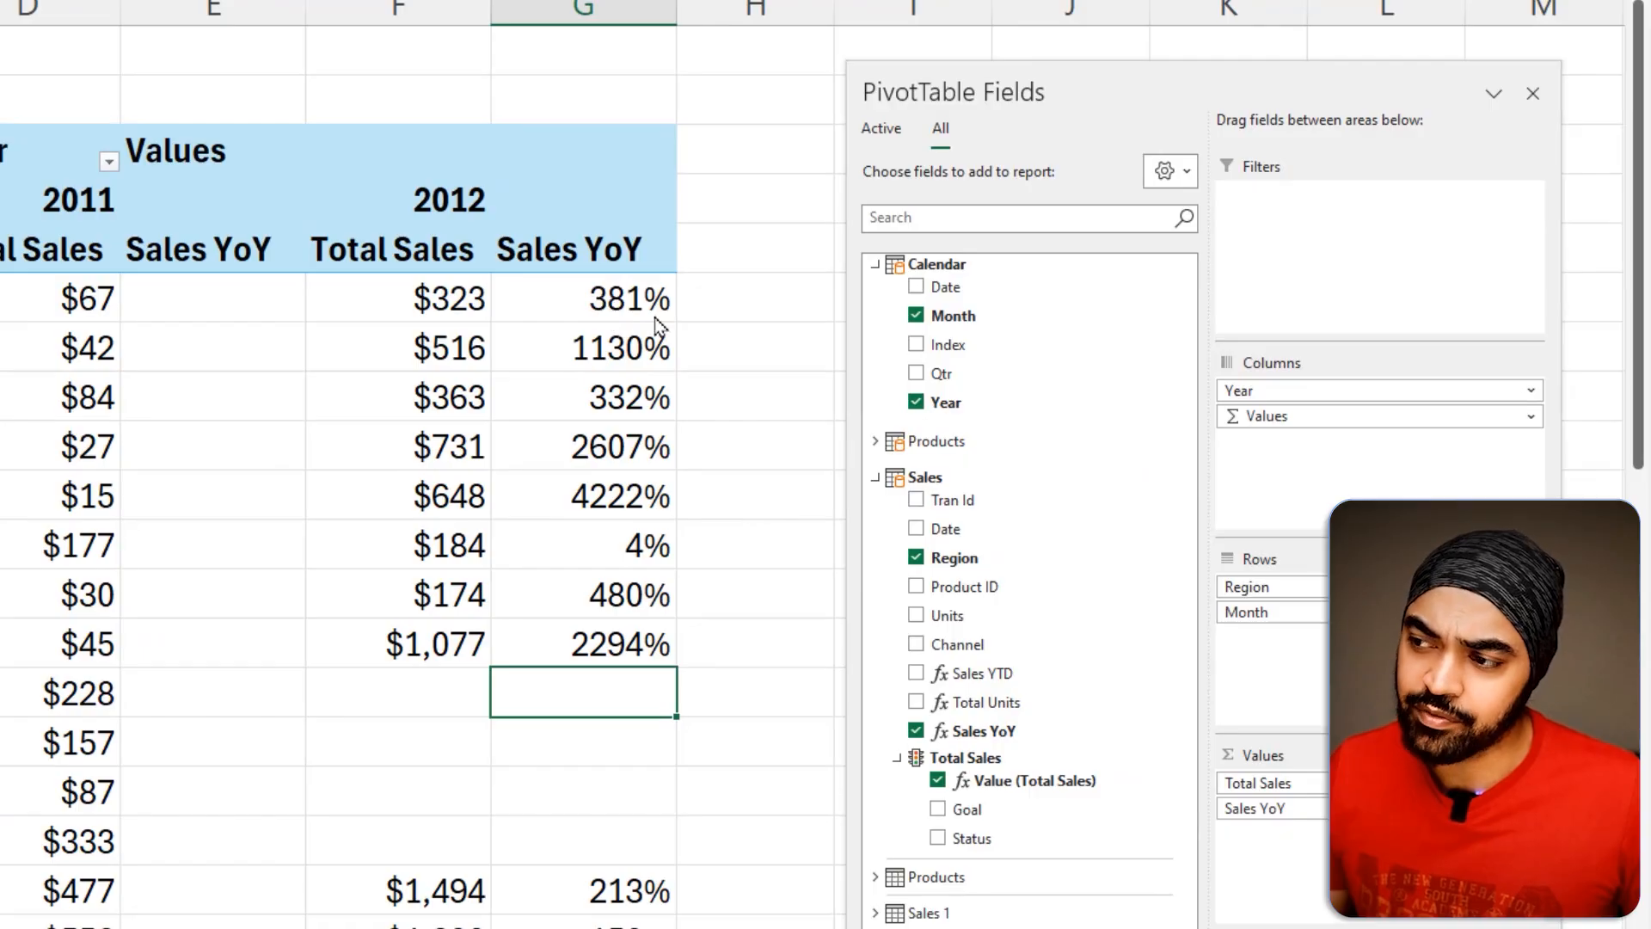
{"action": "key", "text": "Return"}
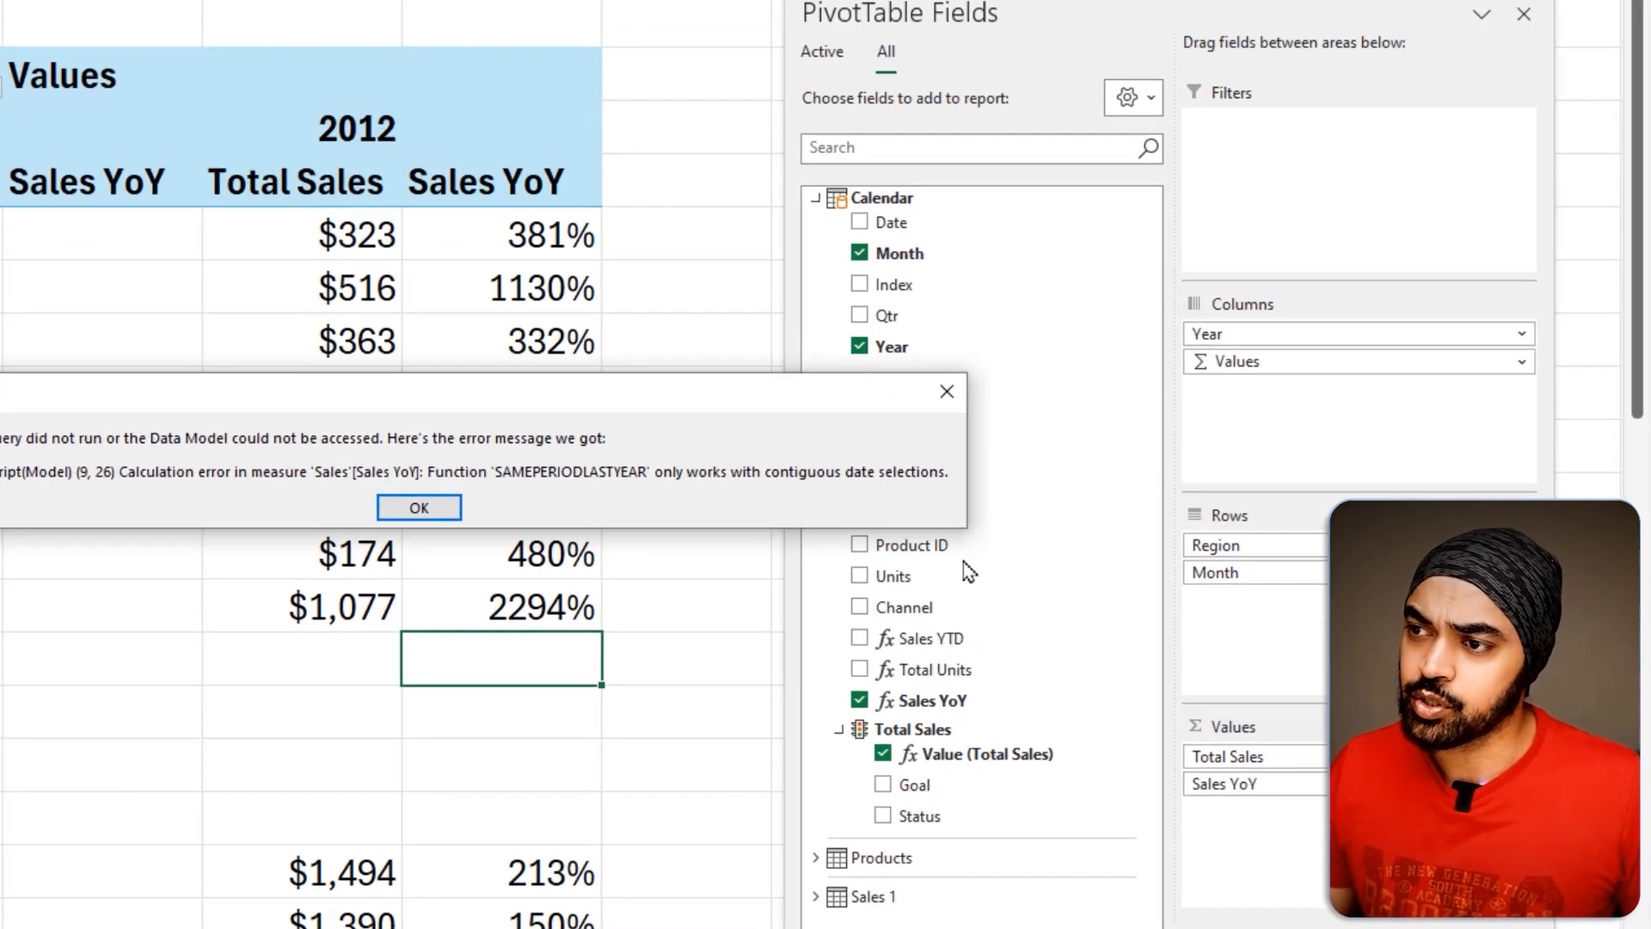
{"action": "key", "text": "Return"}
Step: Remove the Sales YoY measure from the PivotTable's values and the Year field from its columns
{"action": "left_click_drag", "start_coordinate": [1291, 808], "coordinate": [521, 777]}
{"action": "left_click_drag", "start_coordinate": [572, 592], "coordinate": [572, 592]}
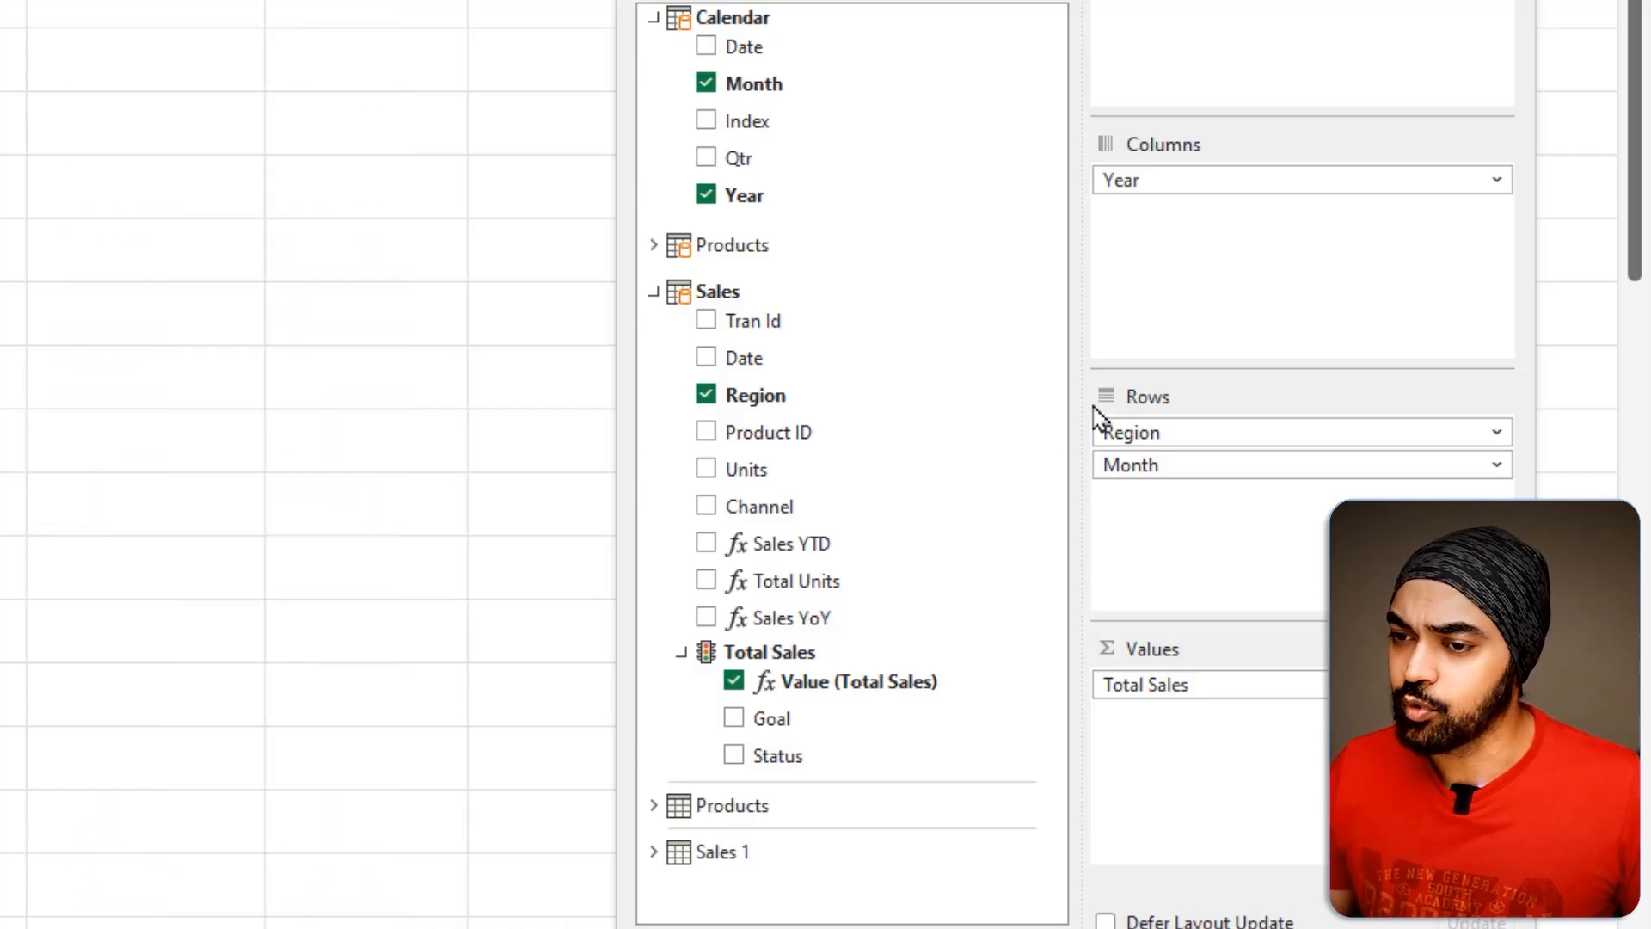
{"action": "left_click_drag", "start_coordinate": [1176, 176], "coordinate": [497, 3]}
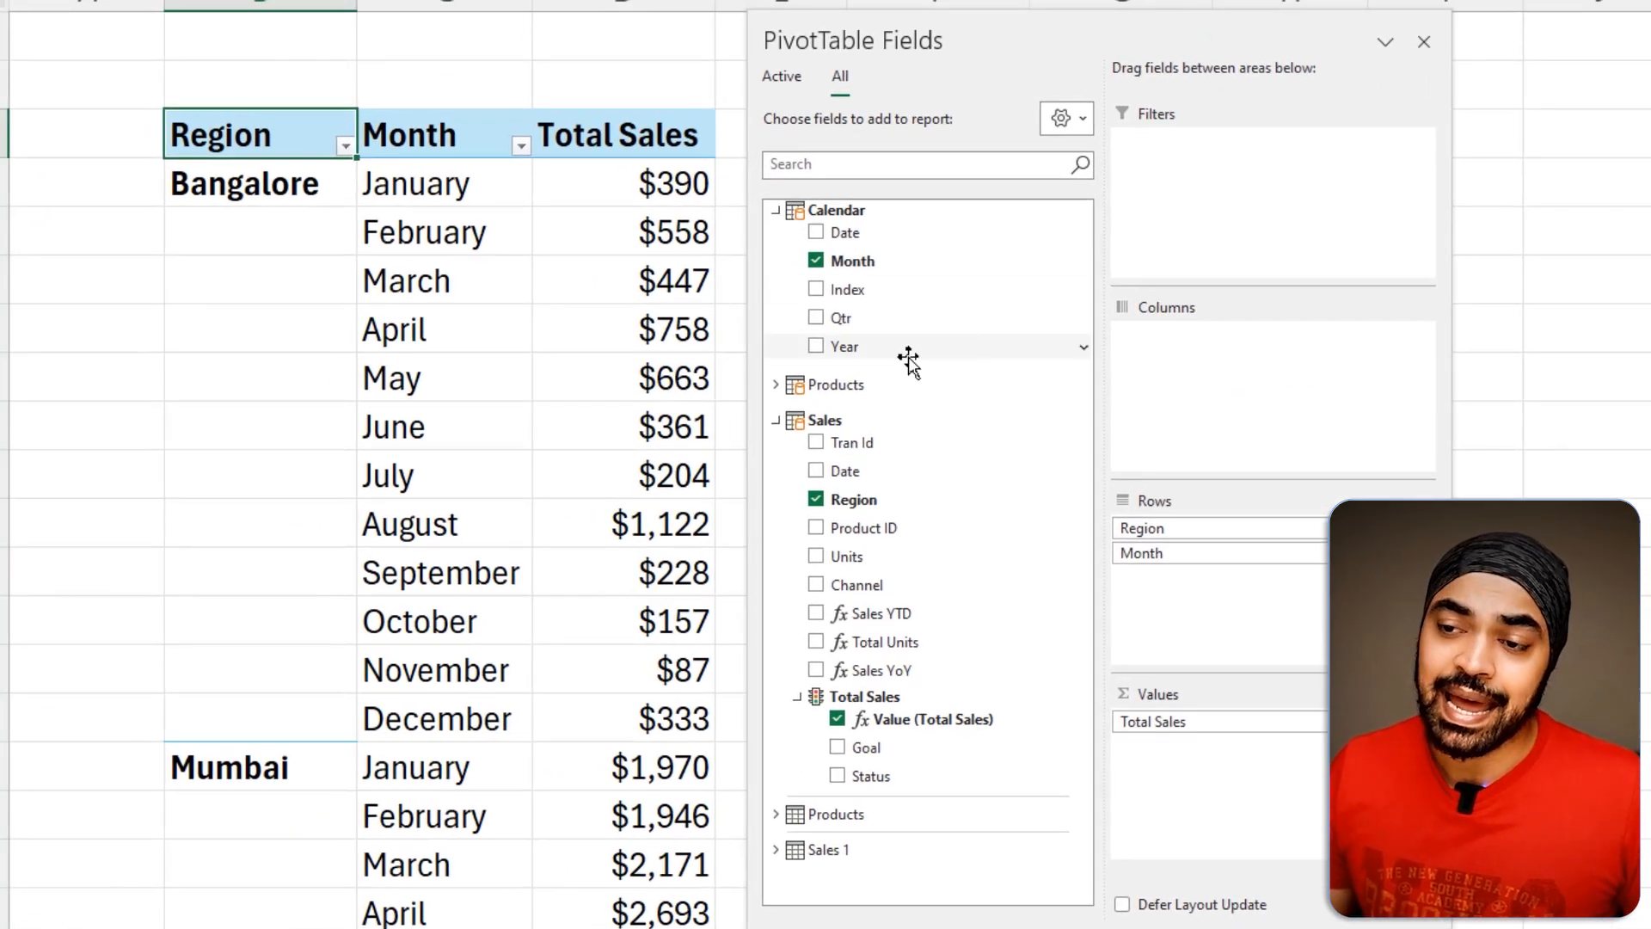
Step: Add a slicer for the Calendar table's Year field, place it beside the PivotTable, and filter to 2012
{"action": "right_click", "coordinate": [842, 345]}
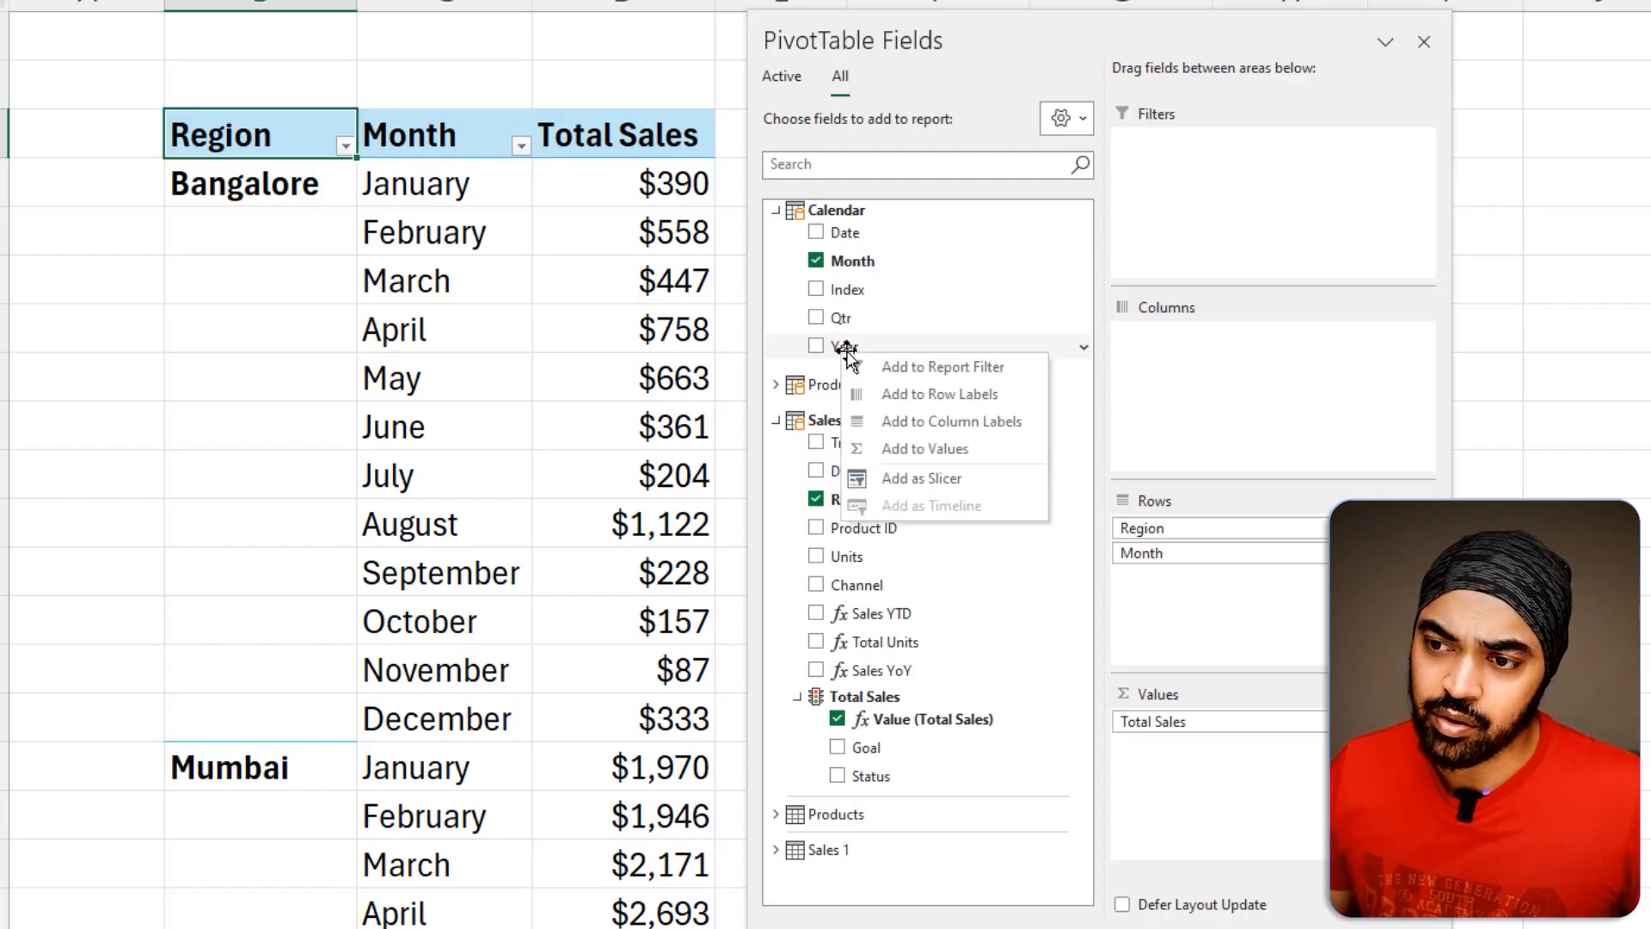
{"action": "left_click", "coordinate": [888, 478]}
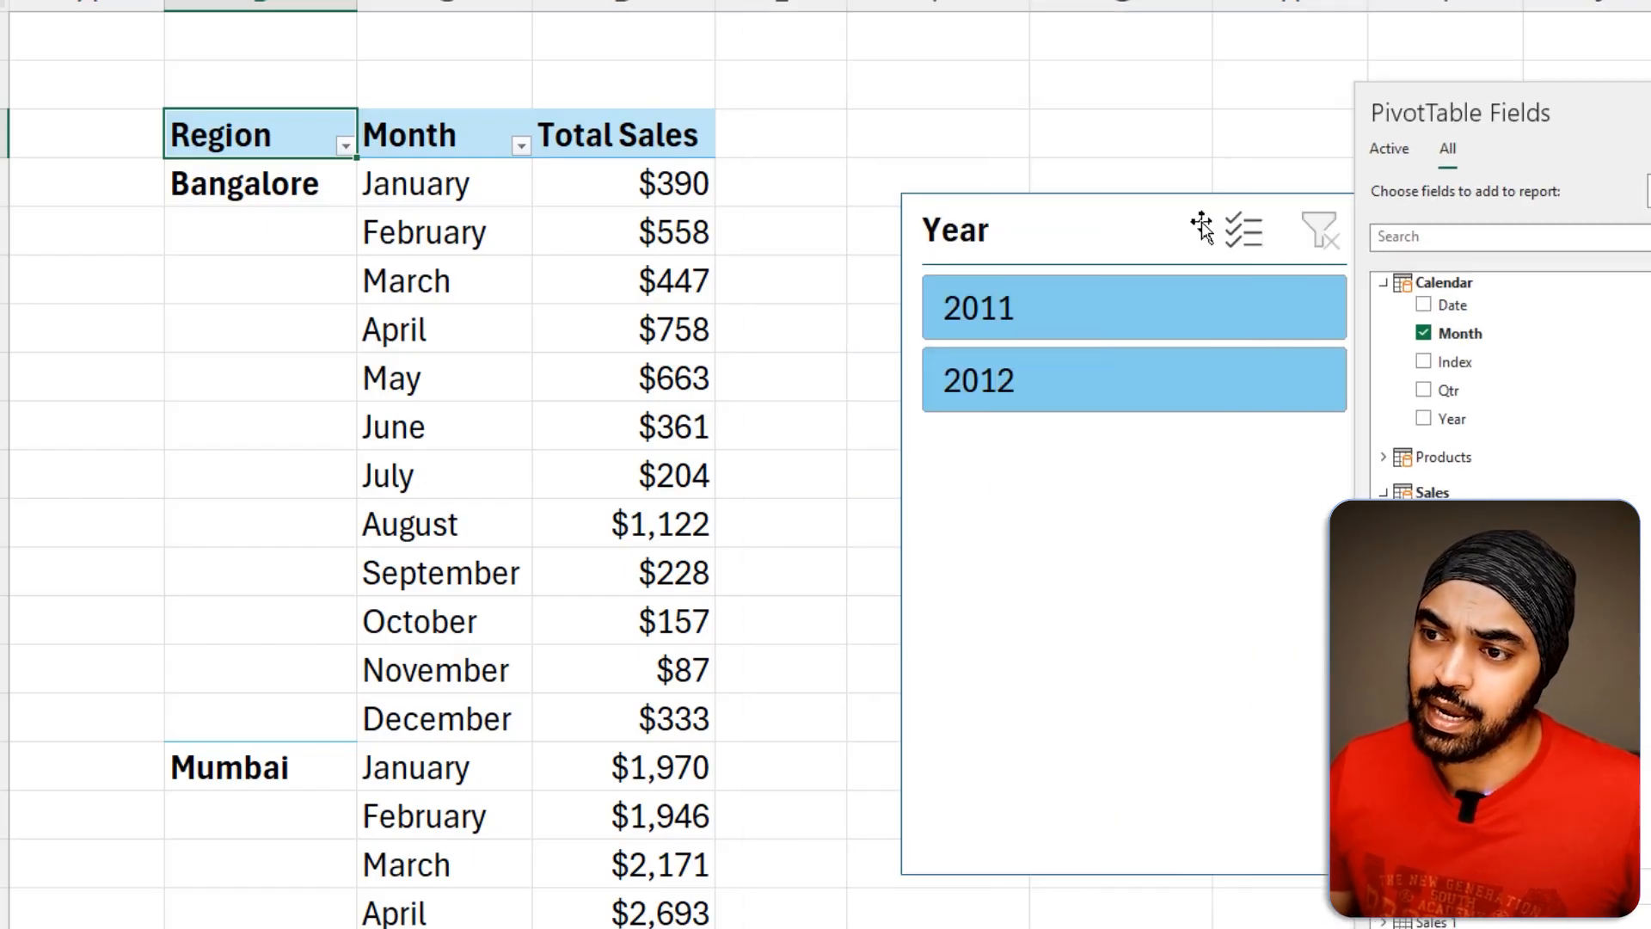
{"action": "left_click_drag", "start_coordinate": [1164, 222], "coordinate": [1465, 91]}
{"action": "left_click", "coordinate": [946, 284]}
Step: Add the Sales YoY measure to the PivotTable's values, move the field list aside, and select the monthly growth figures
{"action": "left_click", "coordinate": [623, 281]}
{"action": "left_click_drag", "start_coordinate": [1650, 99], "coordinate": [1181, 93]}
{"action": "left_click_drag", "start_coordinate": [1535, 298], "coordinate": [1402, 298]}
{"action": "left_click_drag", "start_coordinate": [1110, 101], "coordinate": [999, 47]}
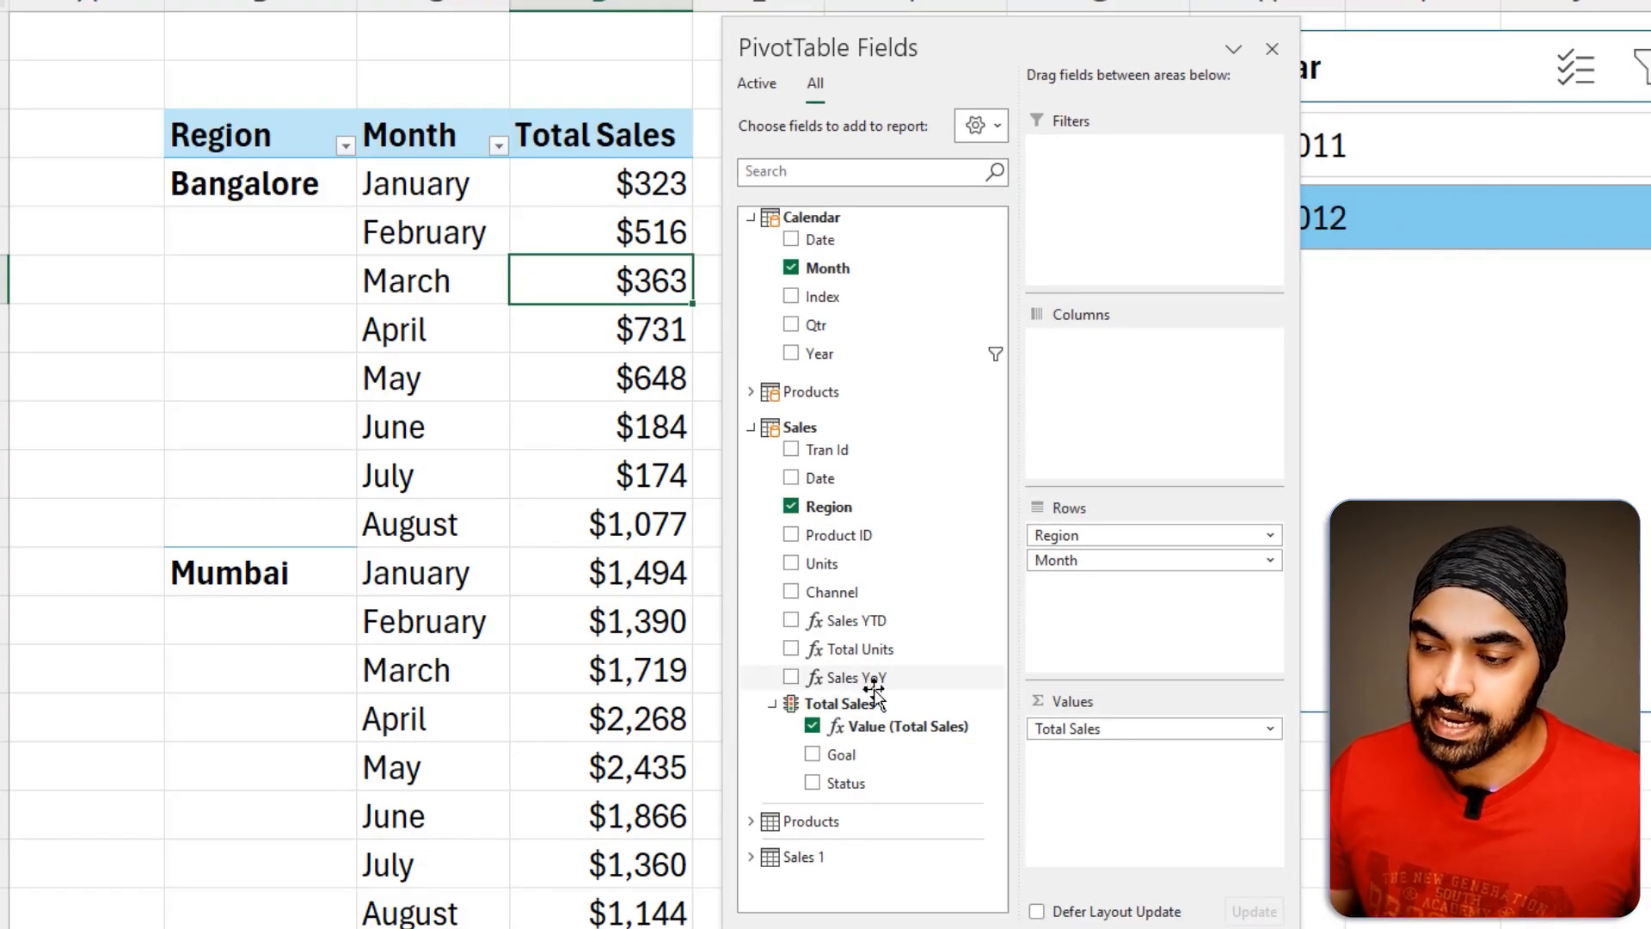
{"action": "left_click_drag", "start_coordinate": [874, 688], "coordinate": [1104, 793]}
{"action": "left_click_drag", "start_coordinate": [926, 41], "coordinate": [1588, 261]}
{"action": "left_click_drag", "start_coordinate": [801, 183], "coordinate": [778, 576]}
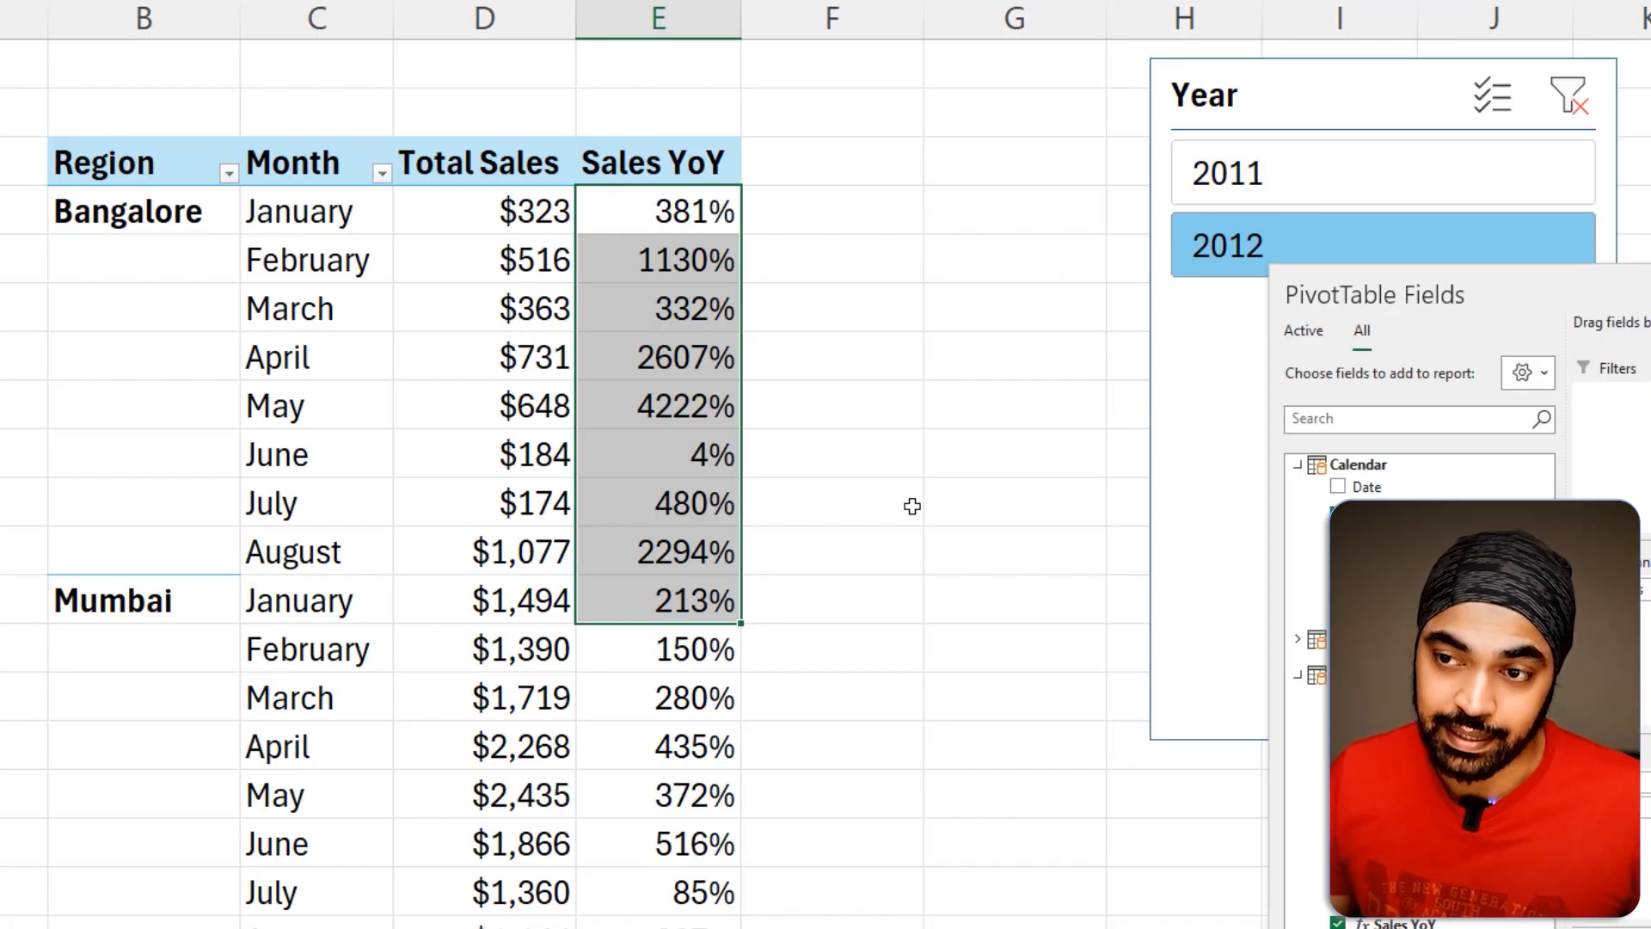
Step: Open the Sales YTD measure from the Data Model's measures and examine its TOTALYTD formula and currency format
{"action": "left_click", "coordinate": [379, 502]}
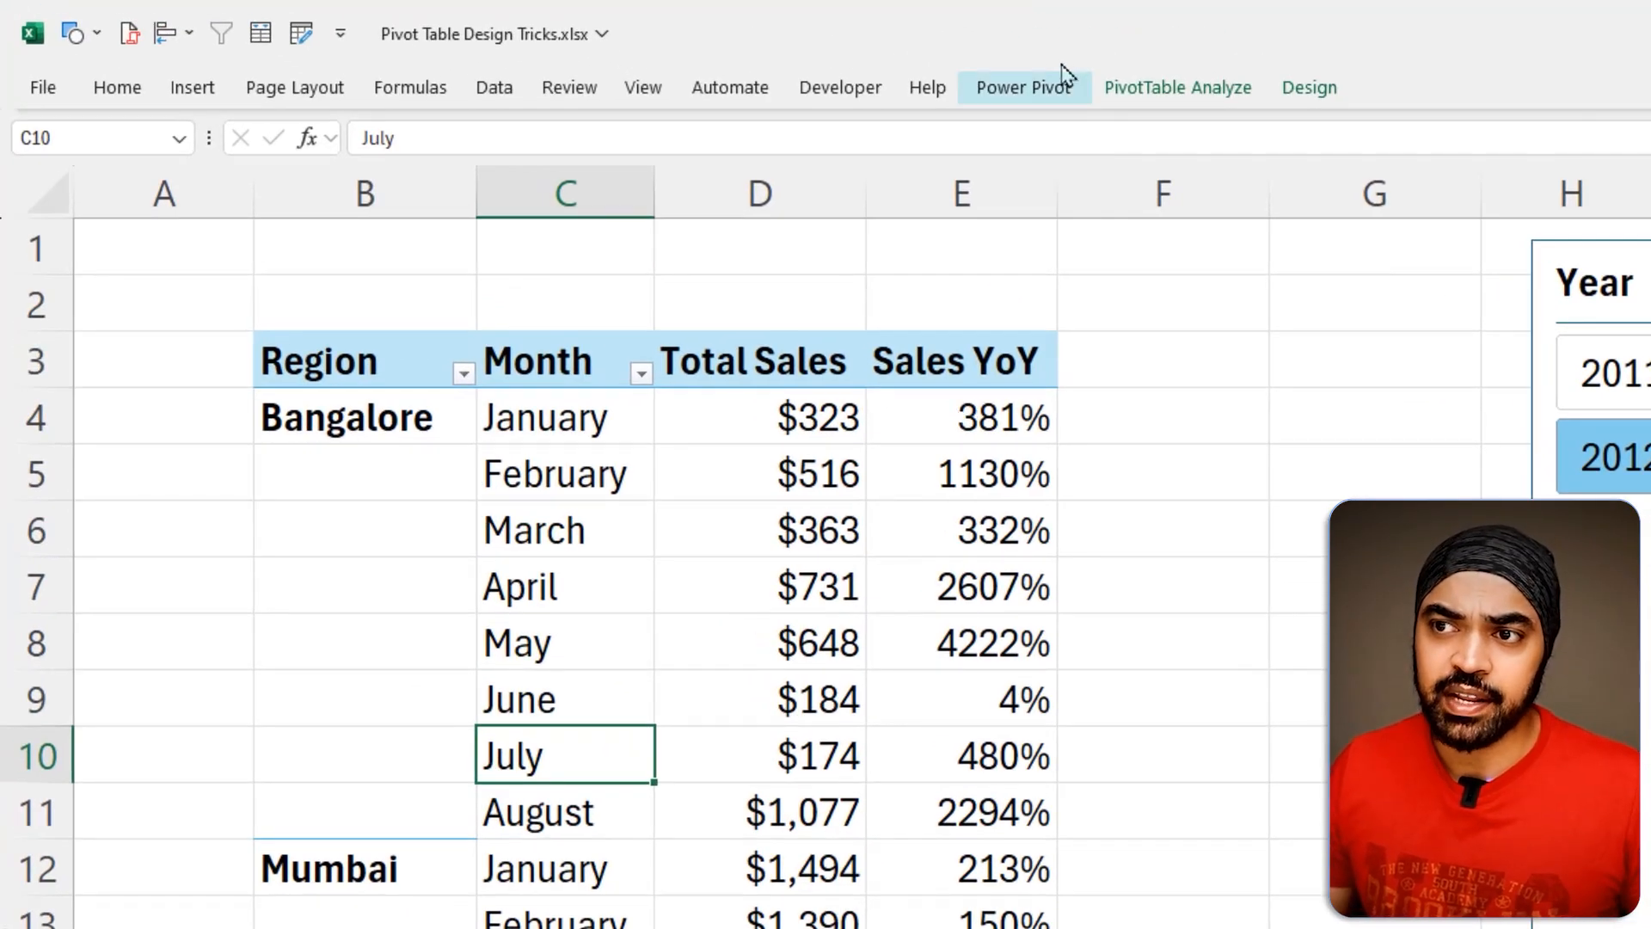
{"action": "left_click", "coordinate": [1063, 77]}
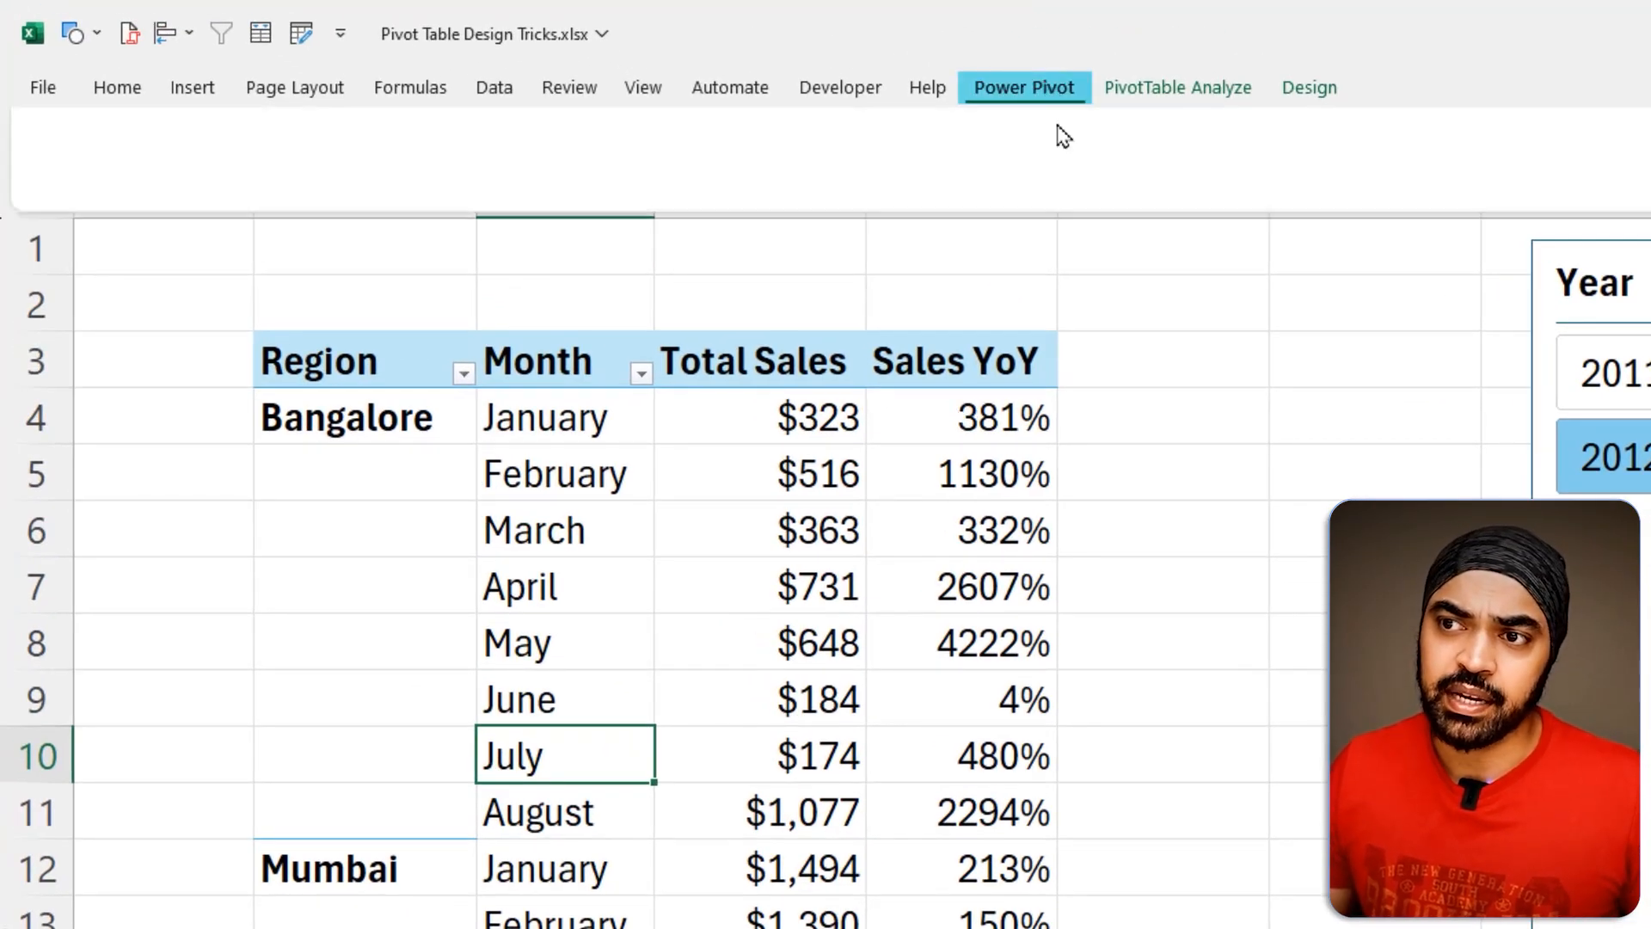
{"action": "left_click", "coordinate": [159, 193]}
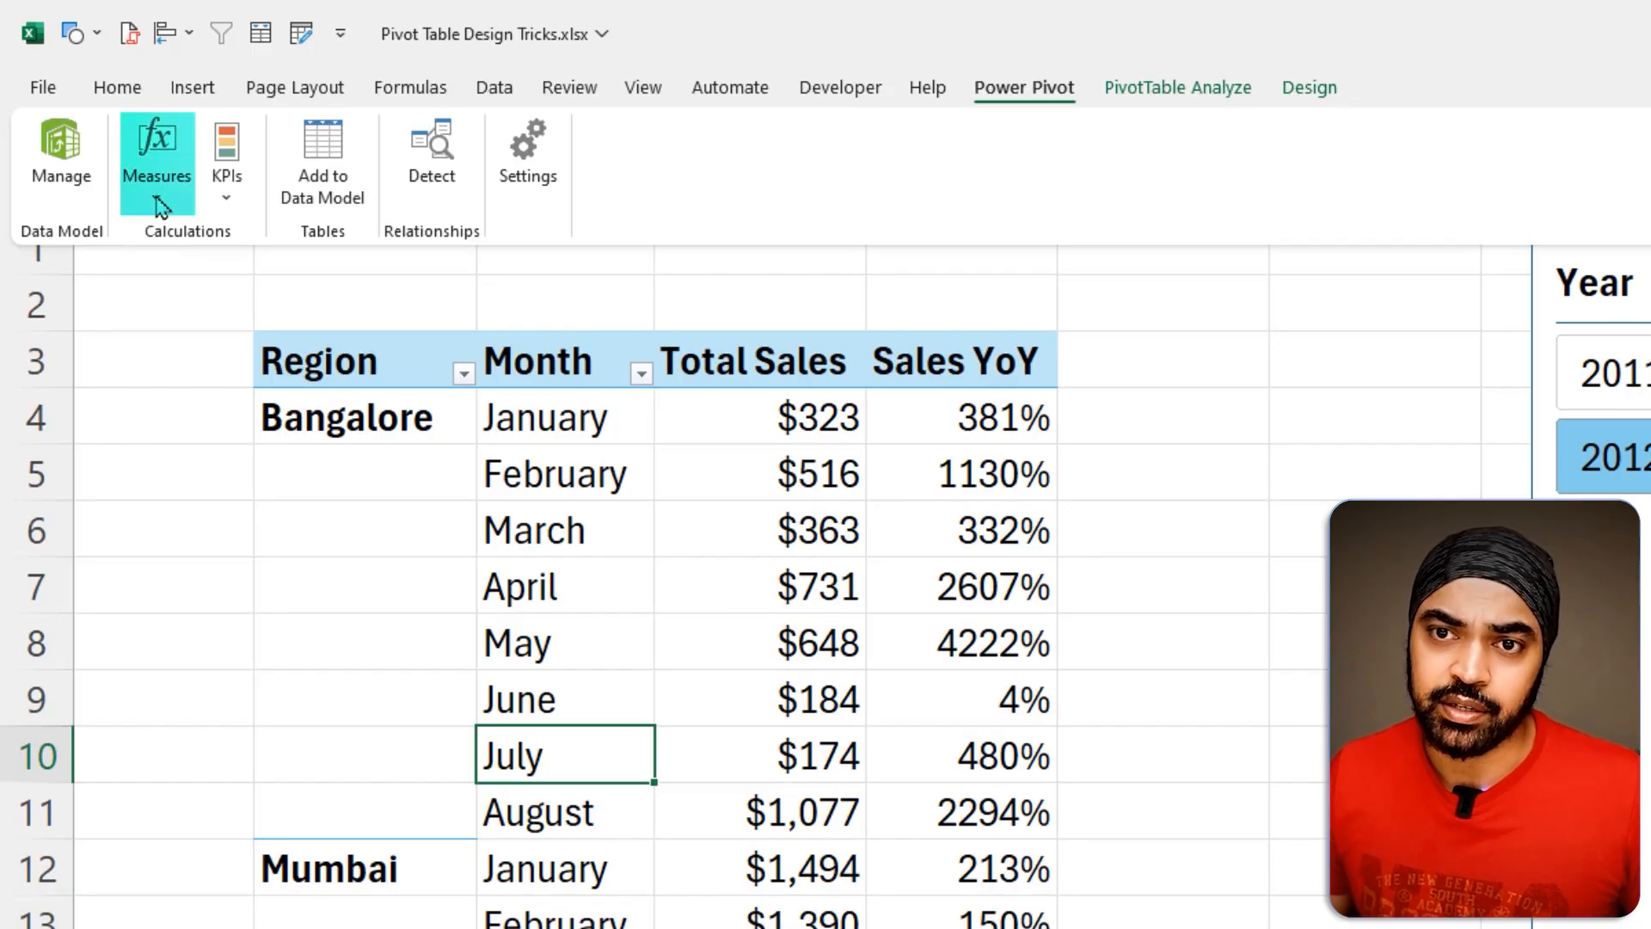
{"action": "left_click", "coordinate": [176, 276]}
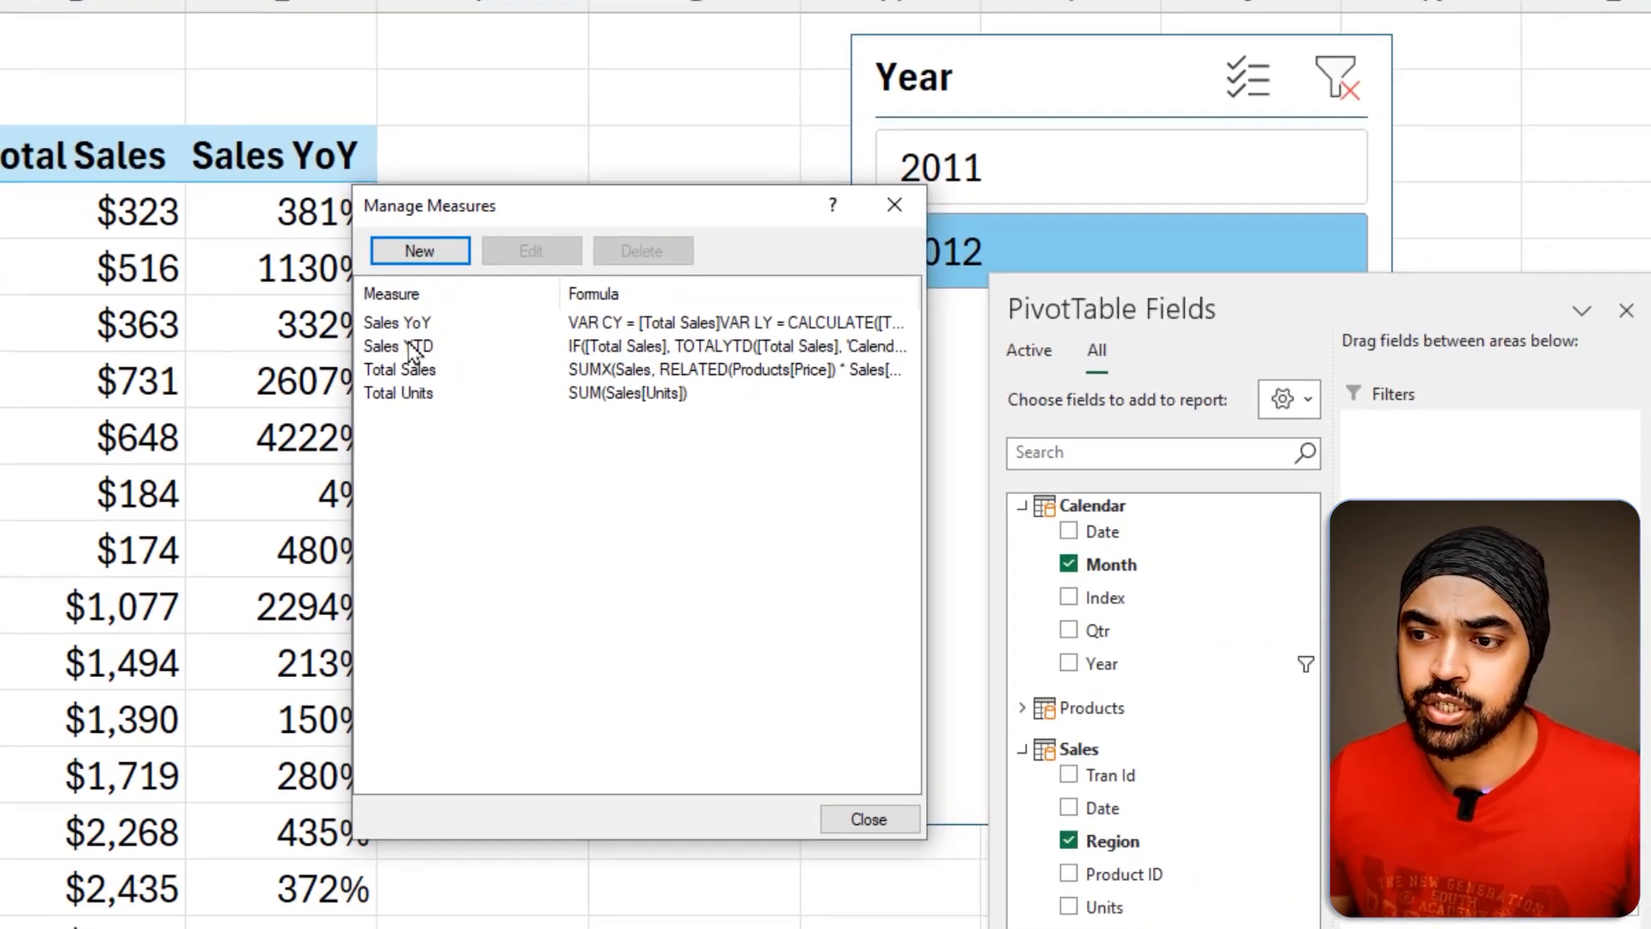
{"action": "left_click", "coordinate": [417, 348]}
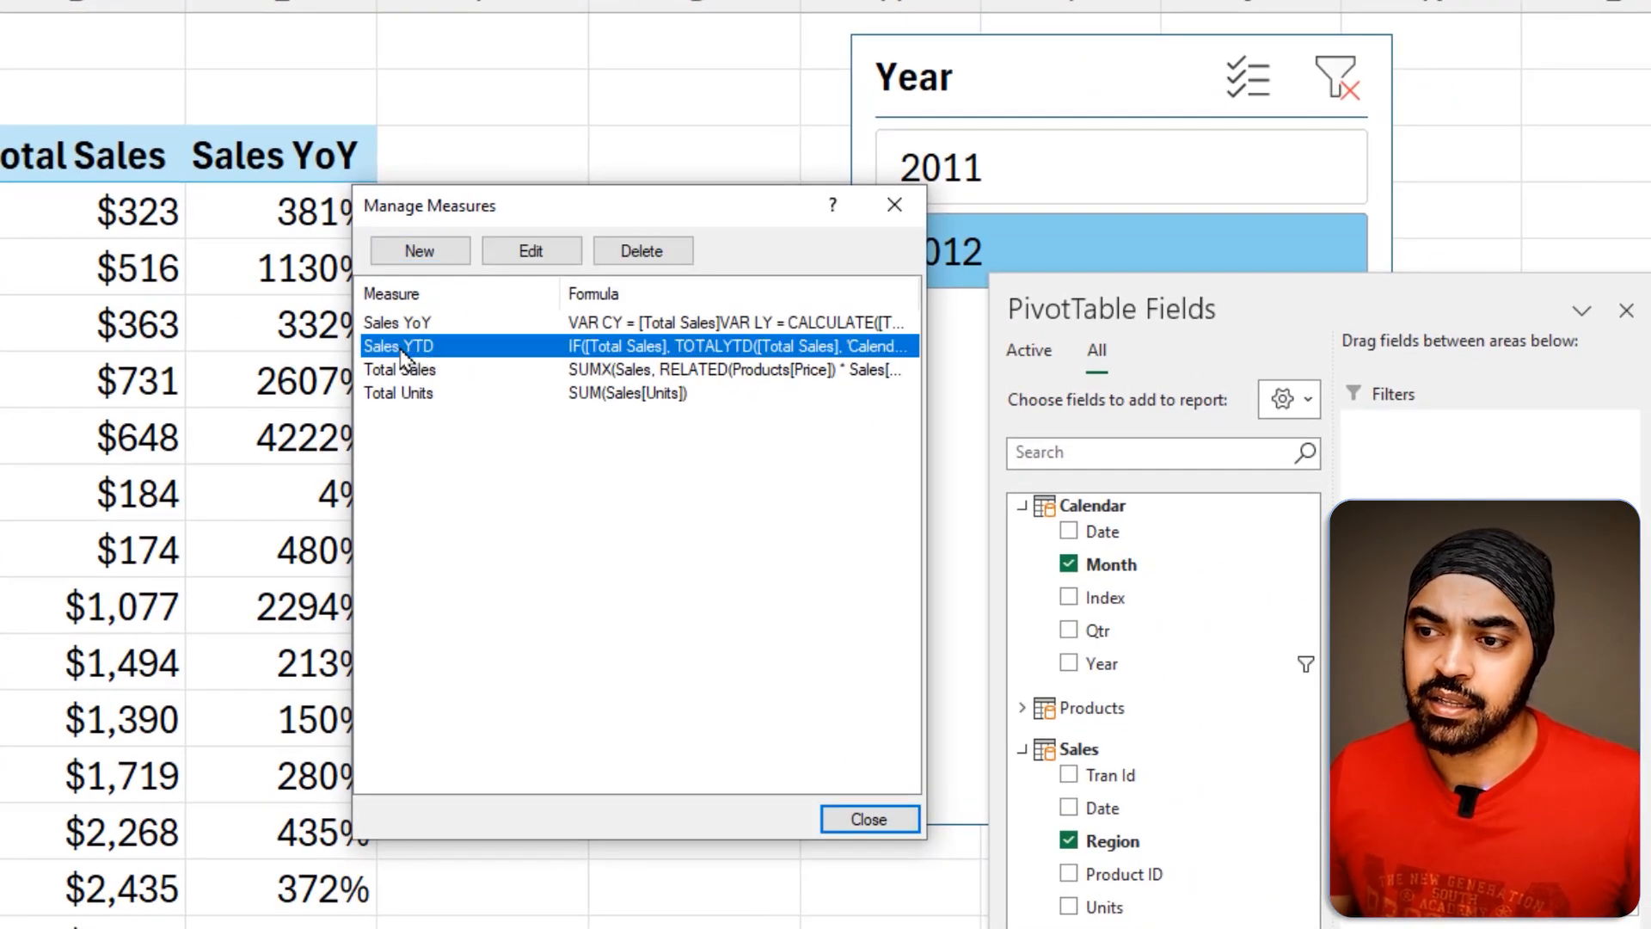
{"action": "left_click", "coordinate": [503, 252]}
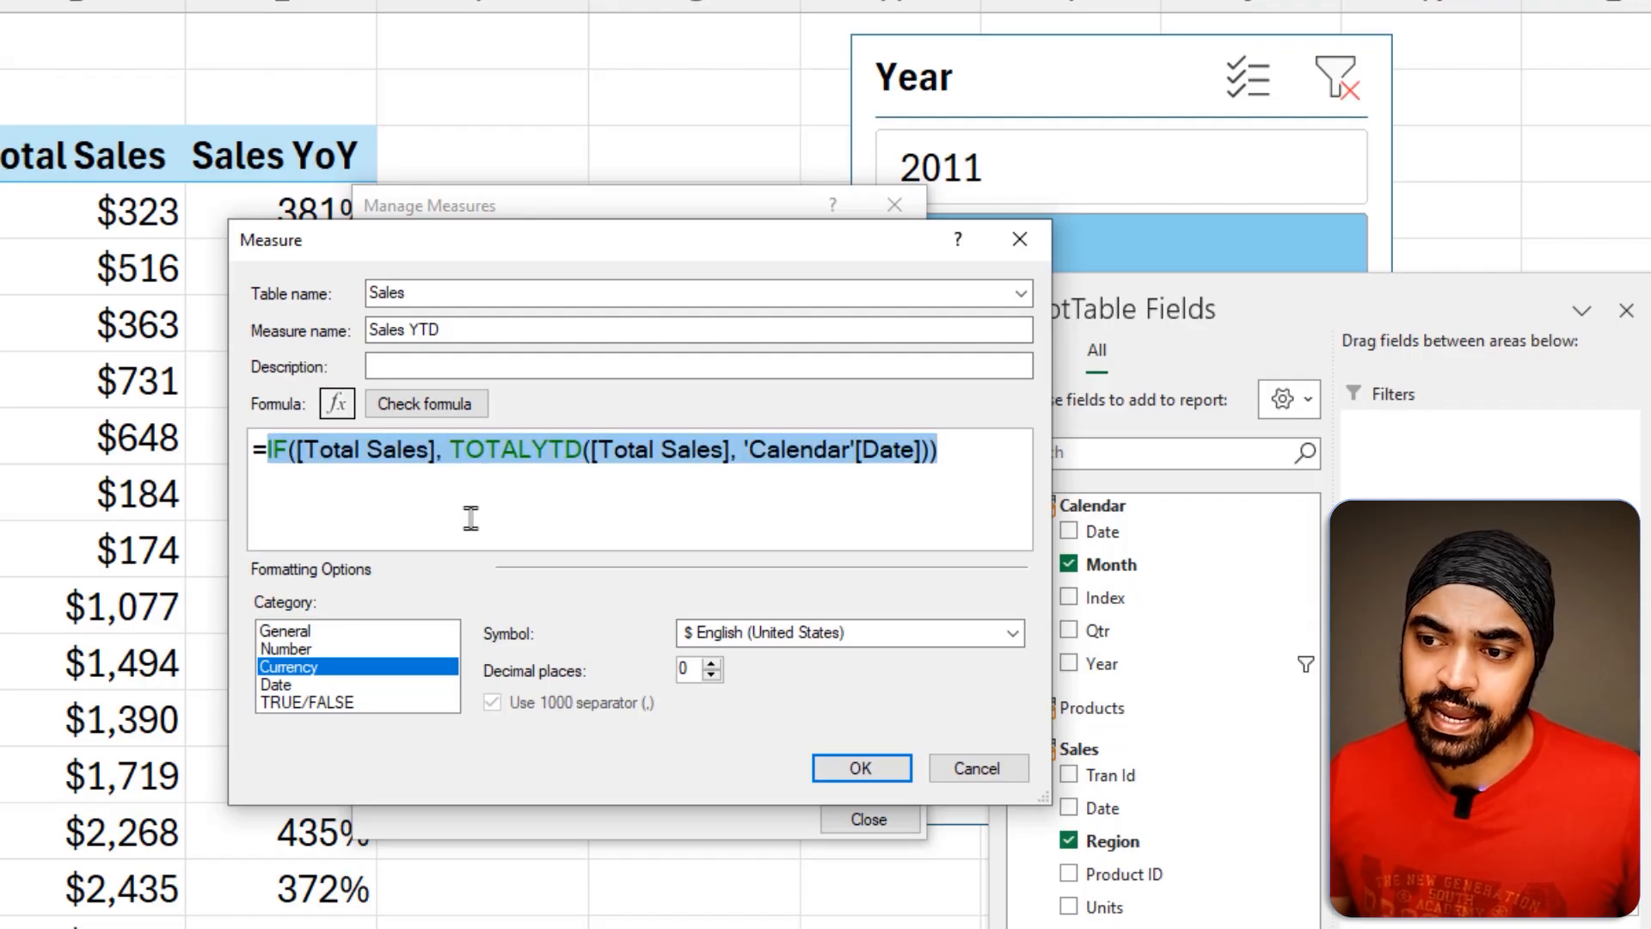
{"action": "left_click", "coordinate": [590, 471]}
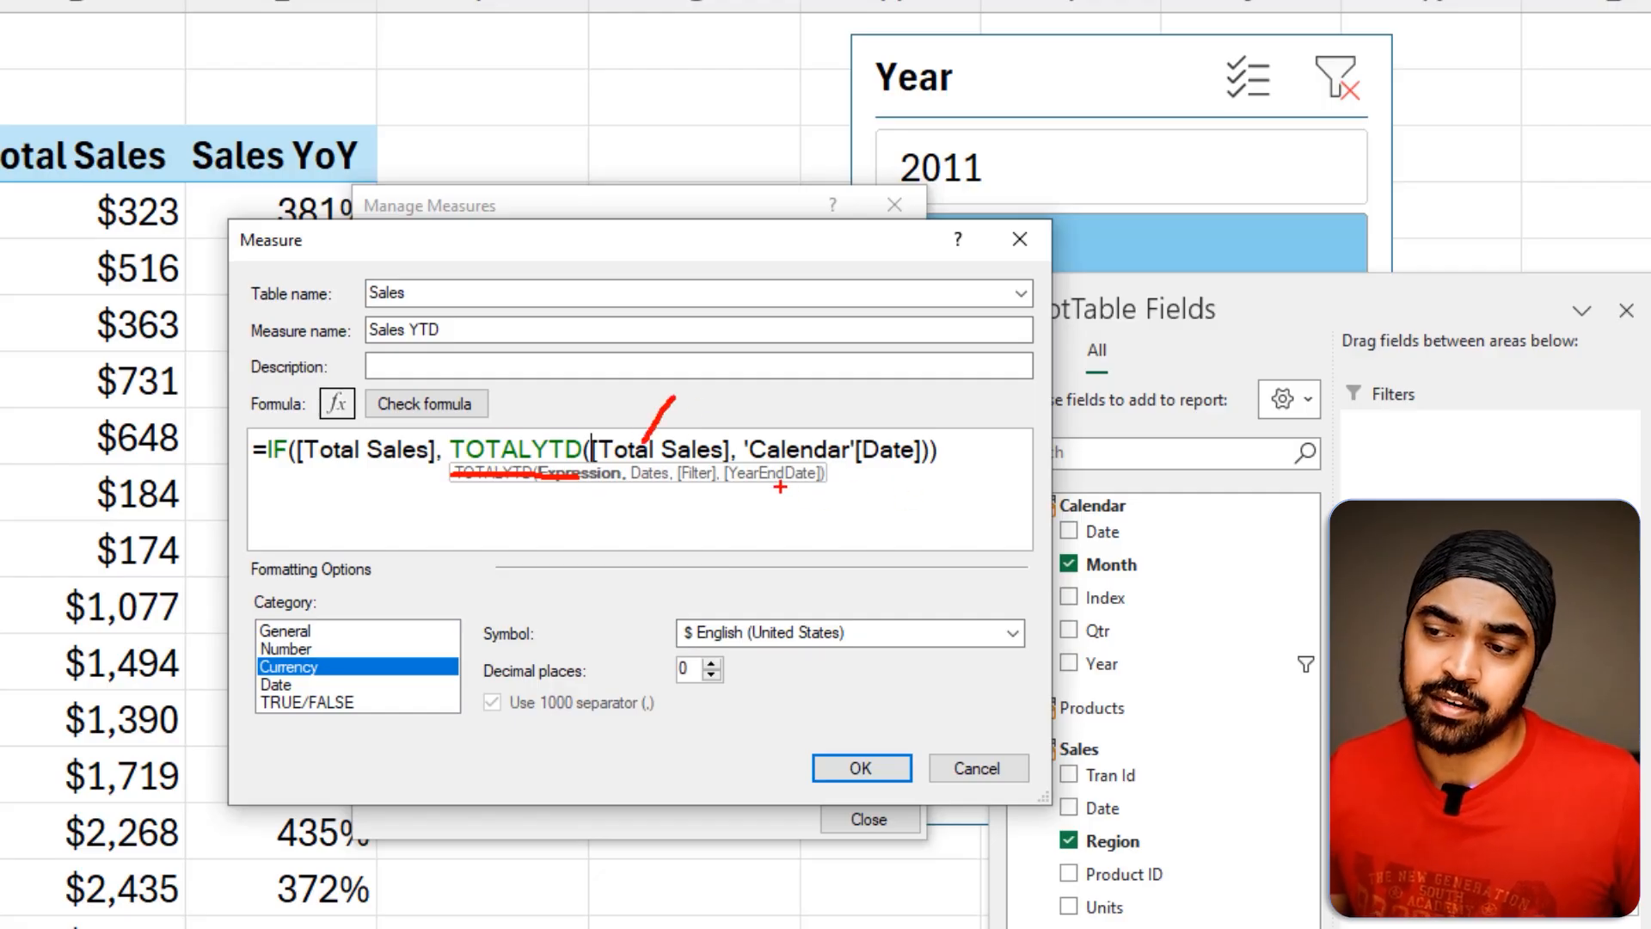
{"action": "left_click_drag", "start_coordinate": [780, 486], "coordinate": [894, 479]}
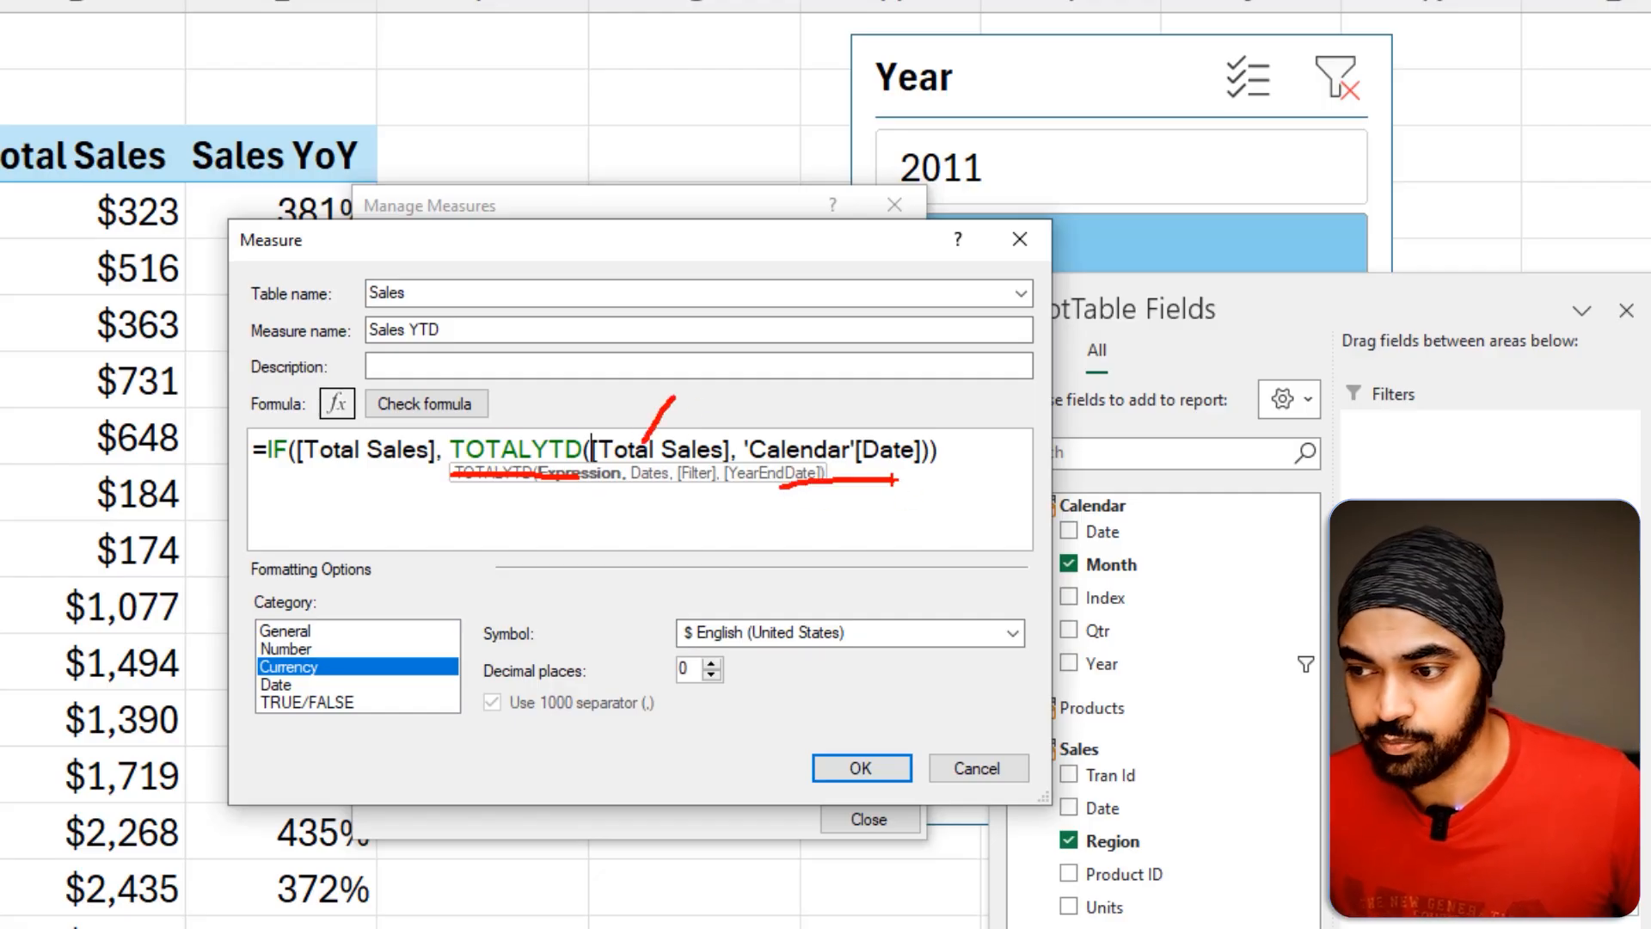
{"action": "mouse_move", "coordinate": [632, 602]}
{"action": "left_mouse_down"}
{"action": "mouse_move", "coordinate": [637, 698]}
{"action": "mouse_move", "coordinate": [821, 641]}
{"action": "mouse_move", "coordinate": [668, 607]}
{"action": "left_mouse_up"}
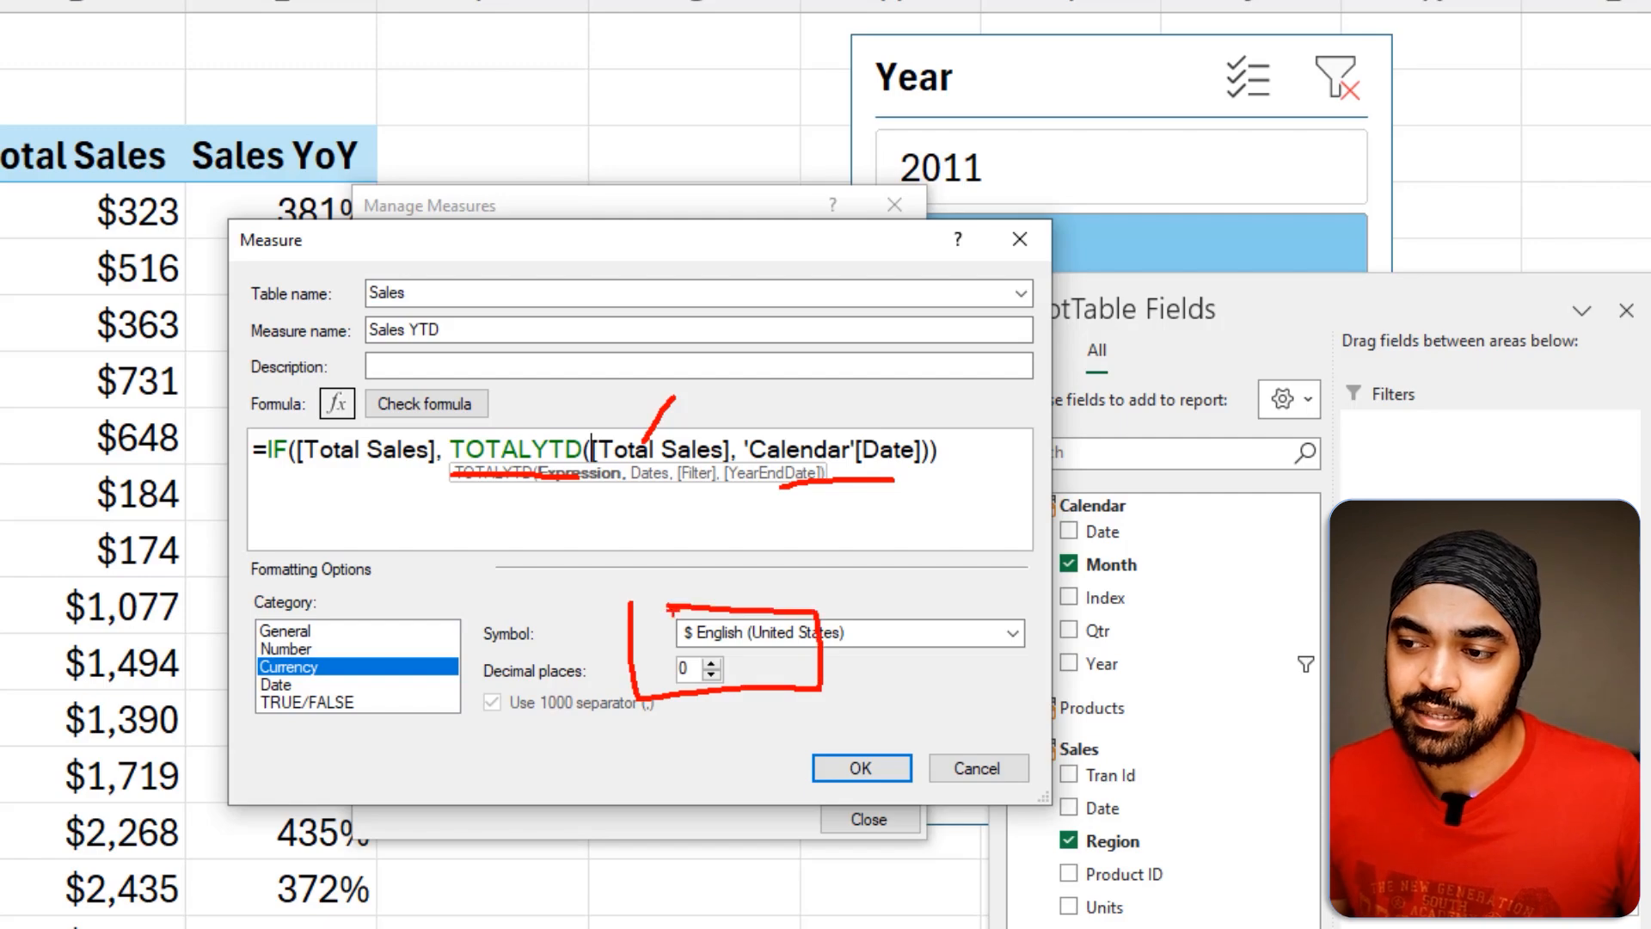
{"action": "left_click_drag", "start_coordinate": [738, 679], "coordinate": [784, 639]}
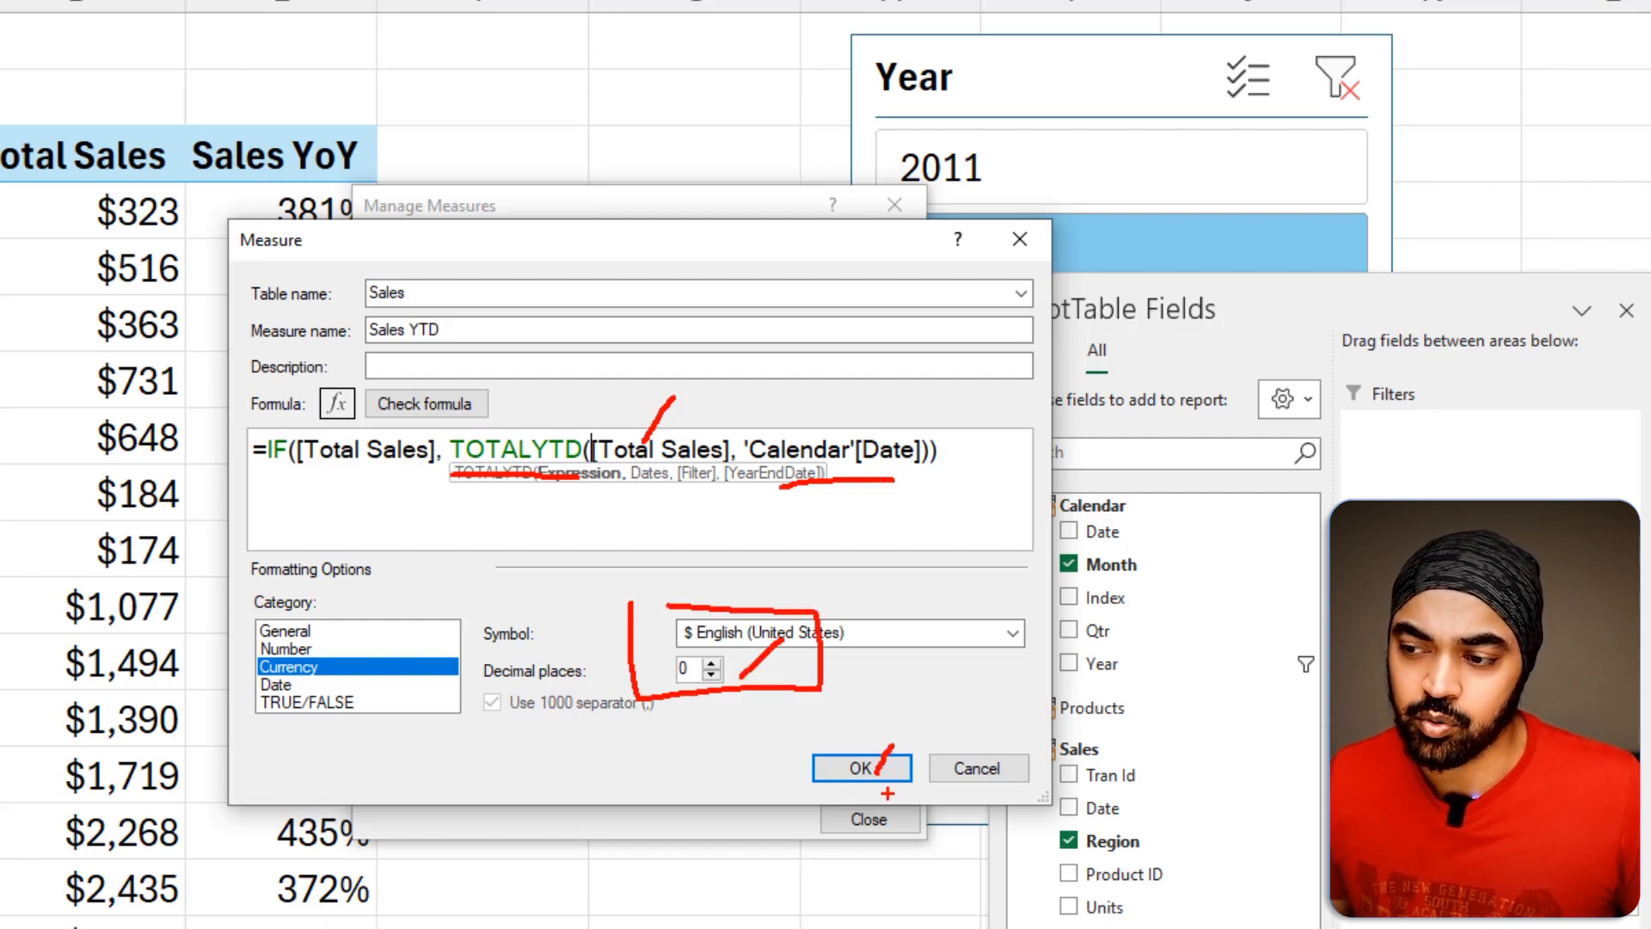
{"action": "key", "text": "Escape"}
{"action": "left_click", "coordinate": [862, 767]}
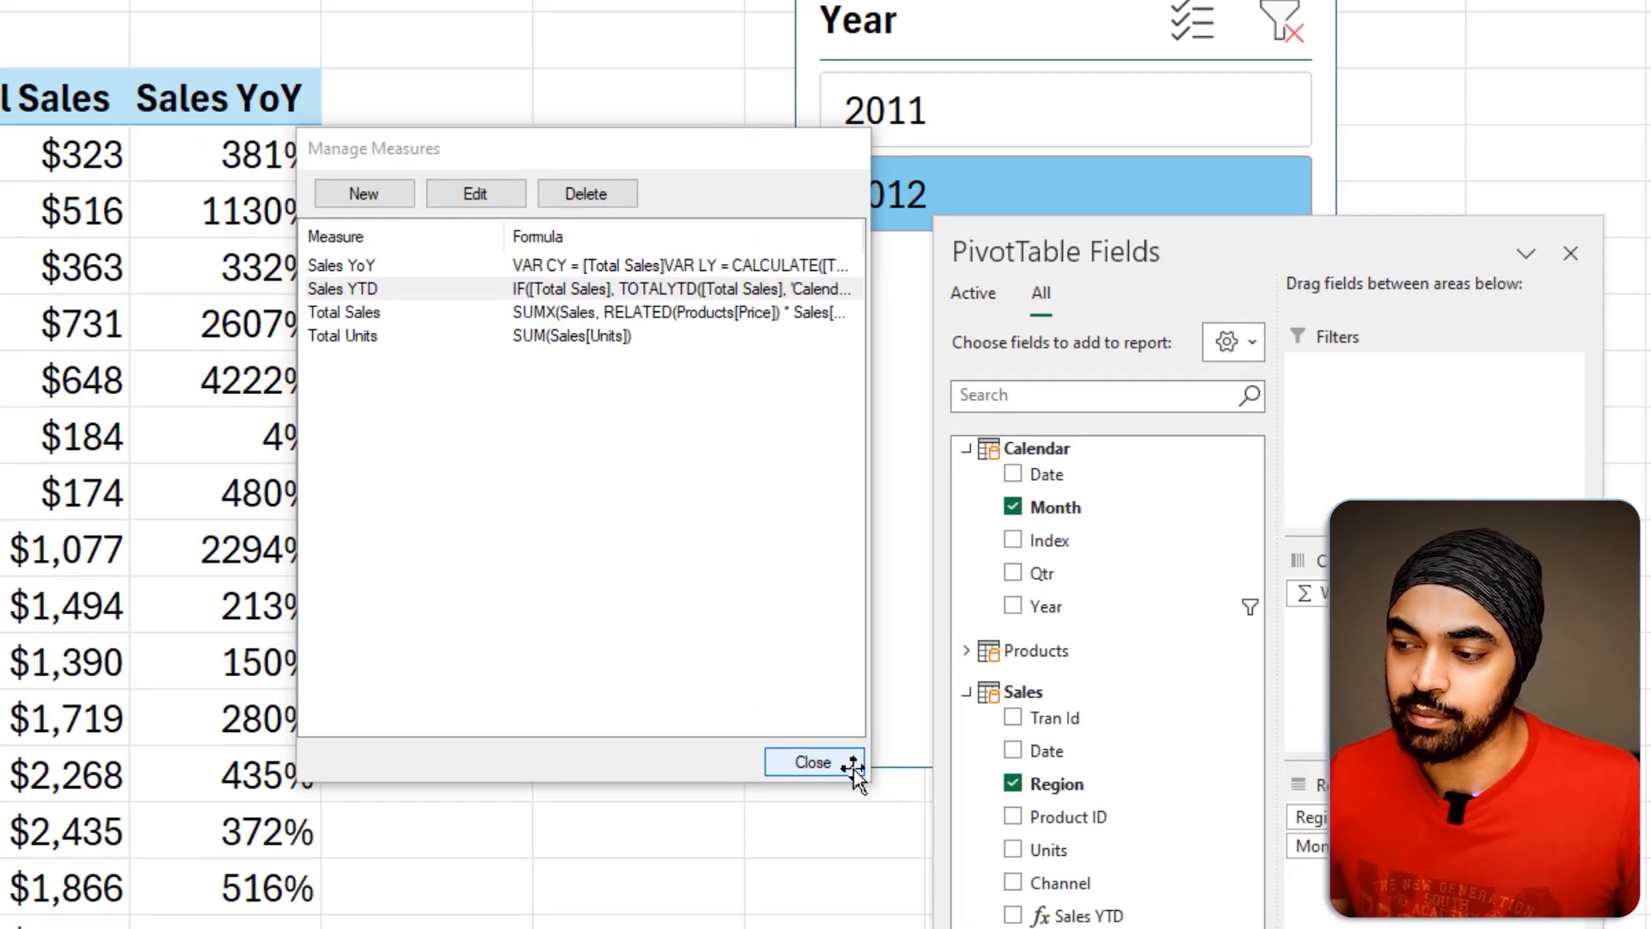
Step: Close the measure list and add the Sales YTD measure to the PivotTable's values
{"action": "left_click", "coordinate": [911, 831]}
{"action": "left_click_drag", "start_coordinate": [889, 659], "coordinate": [1110, 851]}
{"action": "left_click_drag", "start_coordinate": [778, 153], "coordinate": [814, 526]}
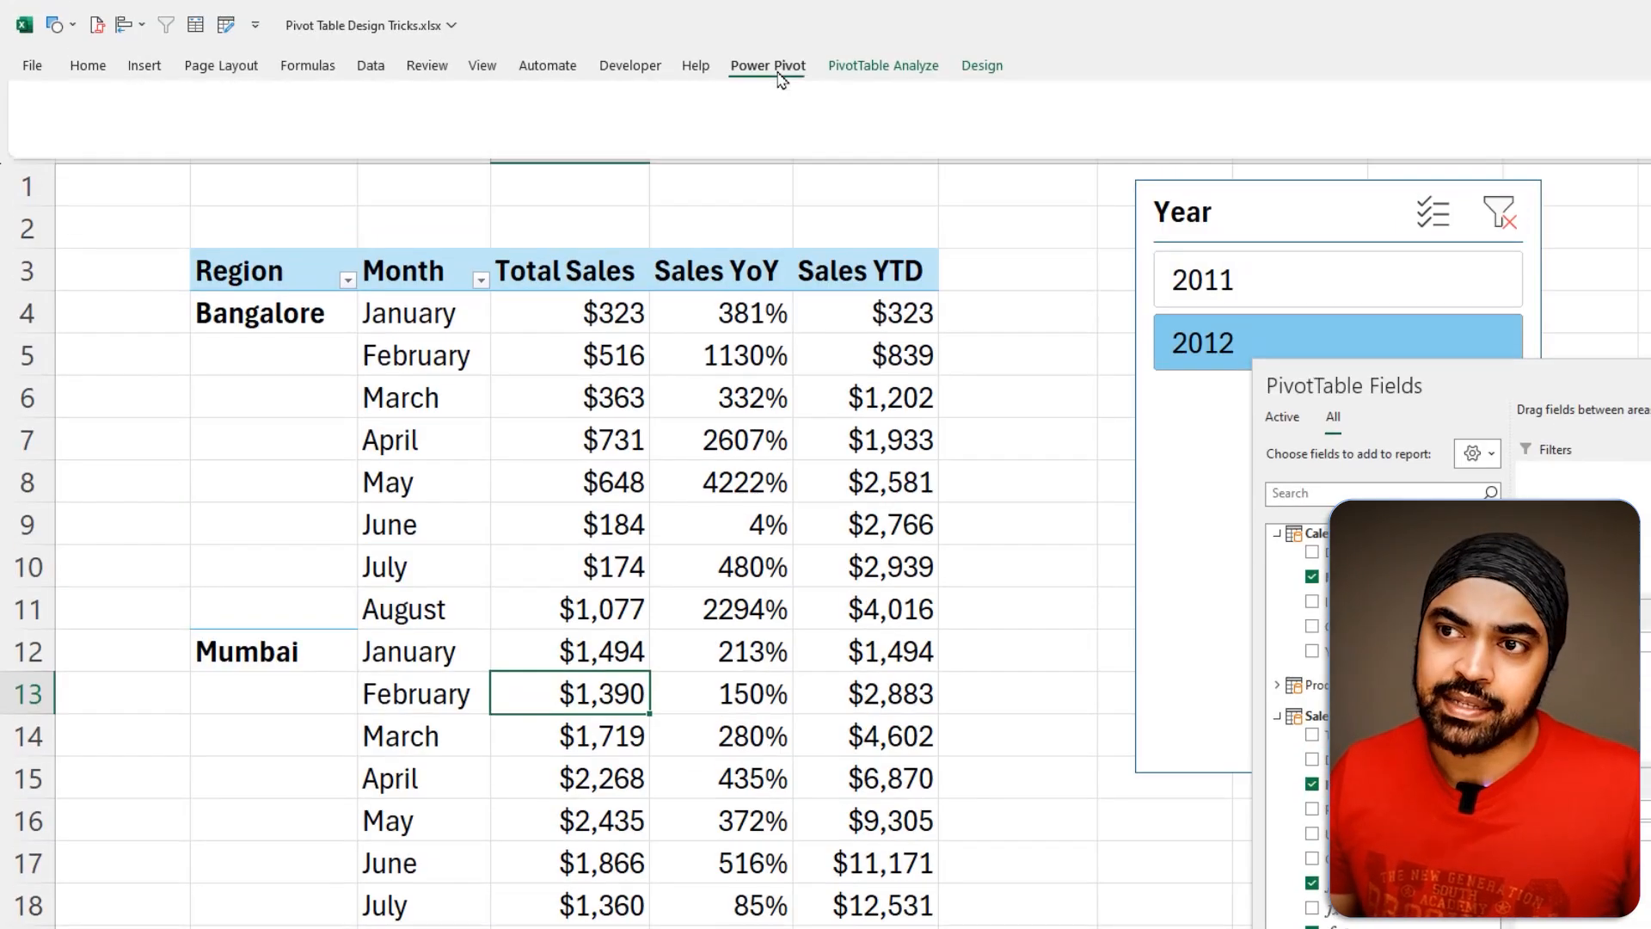
Step: Review the Total Units measure's SUM formula and whole-number format, and add the measure to the PivotTable's values
{"action": "left_click", "coordinate": [769, 66]}
{"action": "left_click", "coordinate": [118, 140]}
{"action": "left_click", "coordinate": [151, 200]}
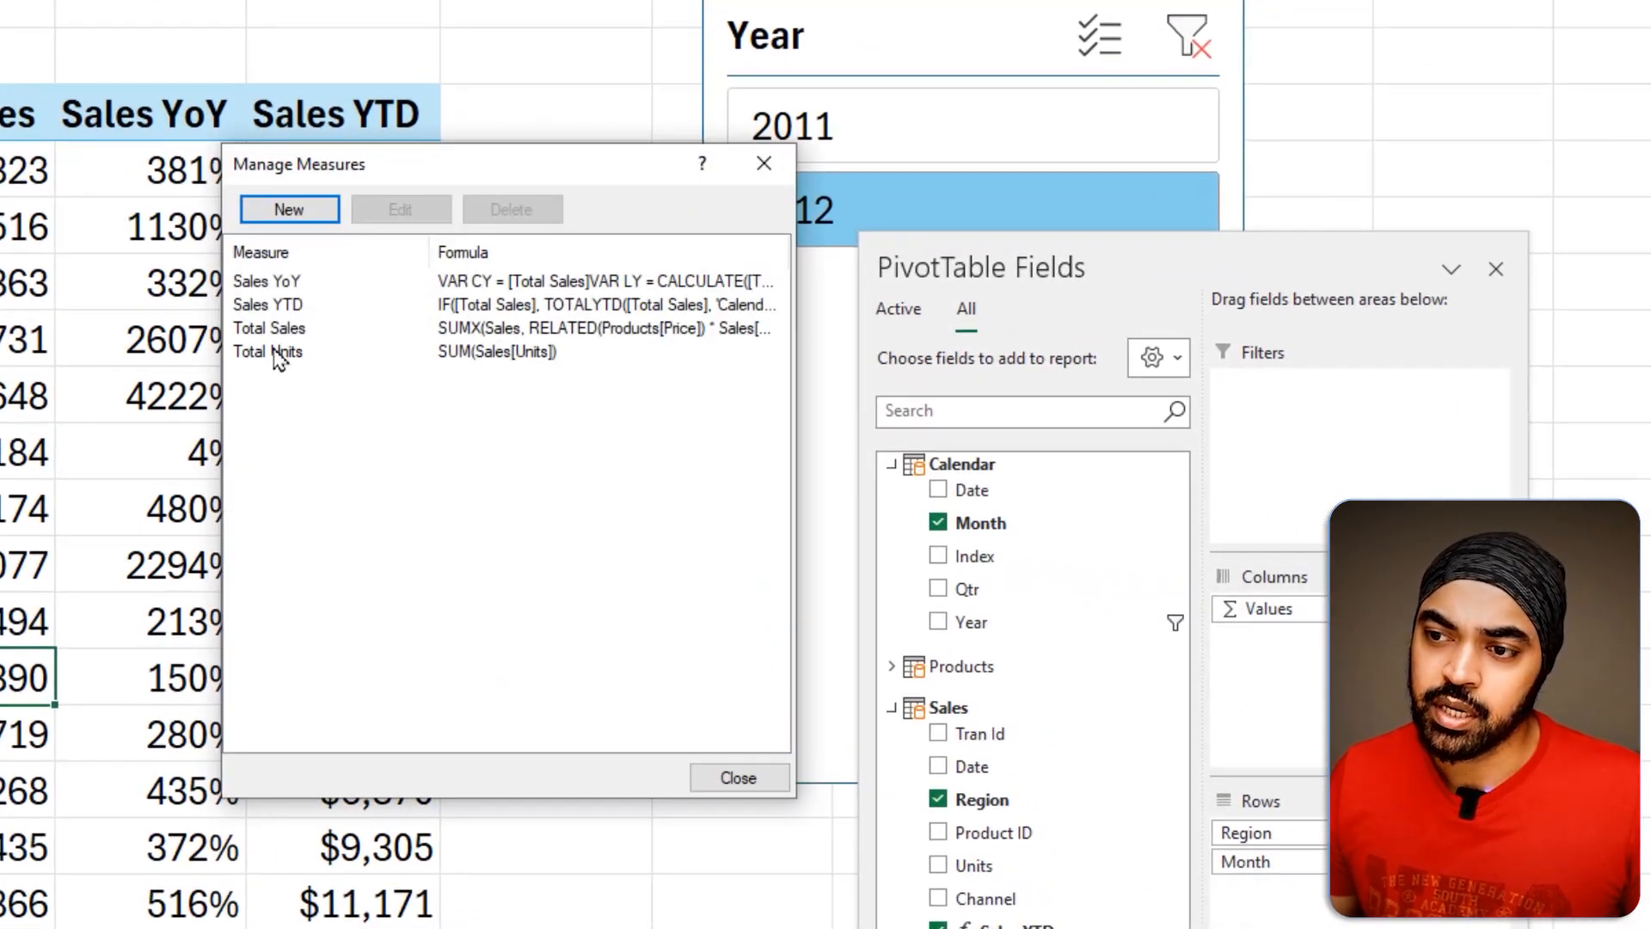
{"action": "left_click", "coordinate": [277, 354]}
{"action": "left_click", "coordinate": [399, 209]}
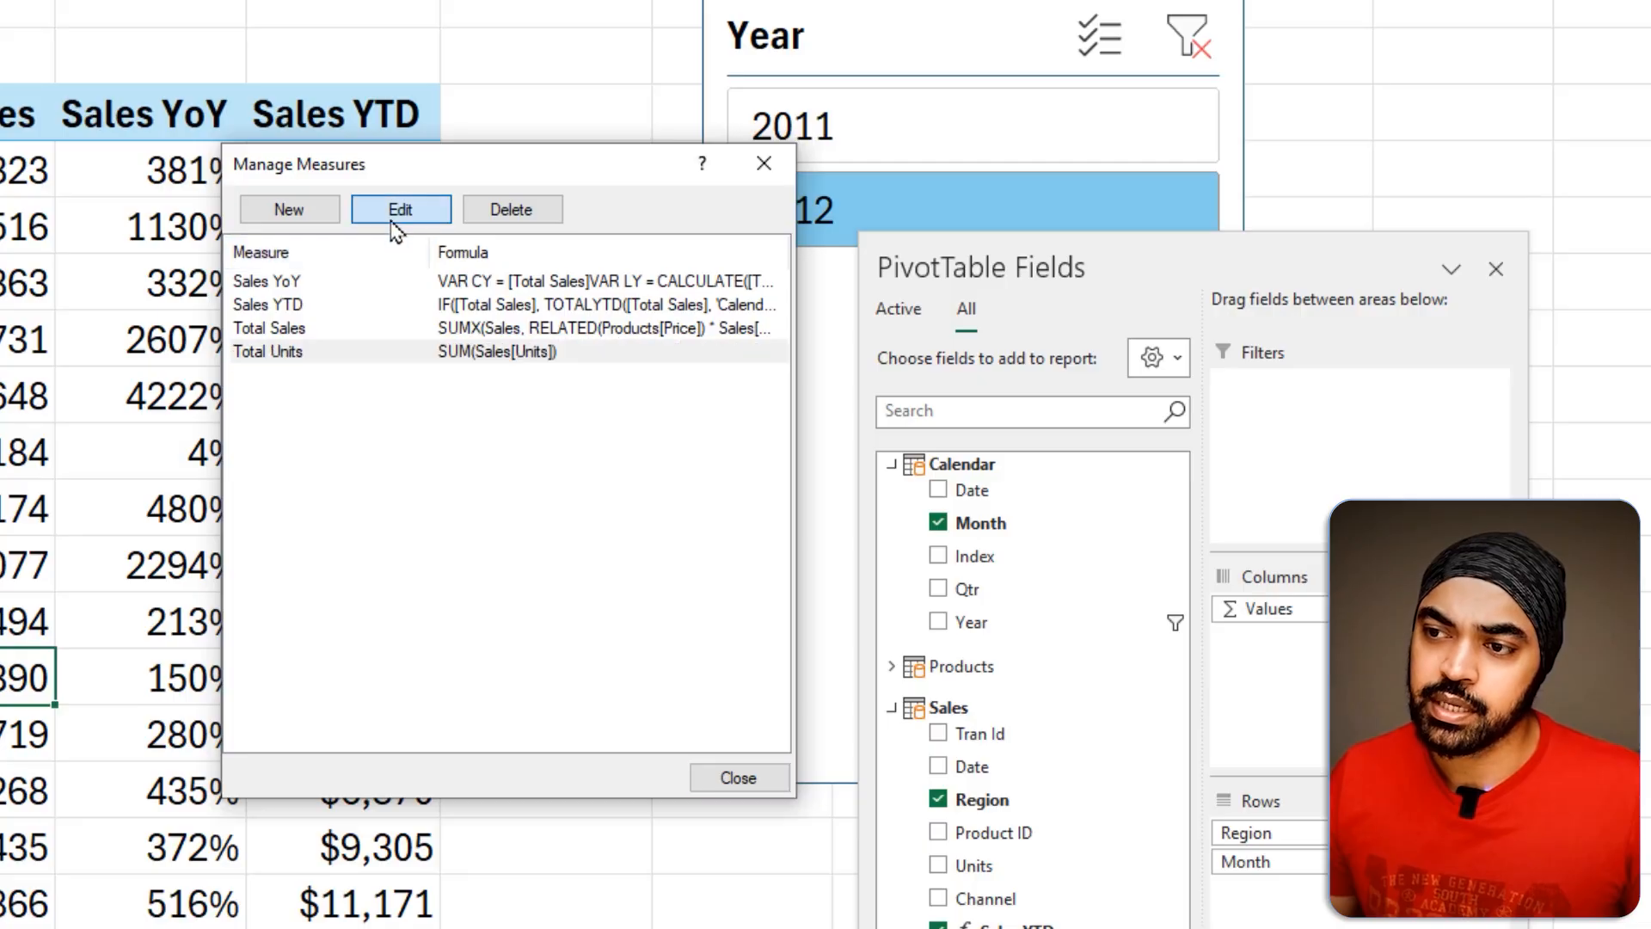
{"action": "scroll", "coordinate": [400, 462], "scroll_direction": "up", "scroll_amount": 3}
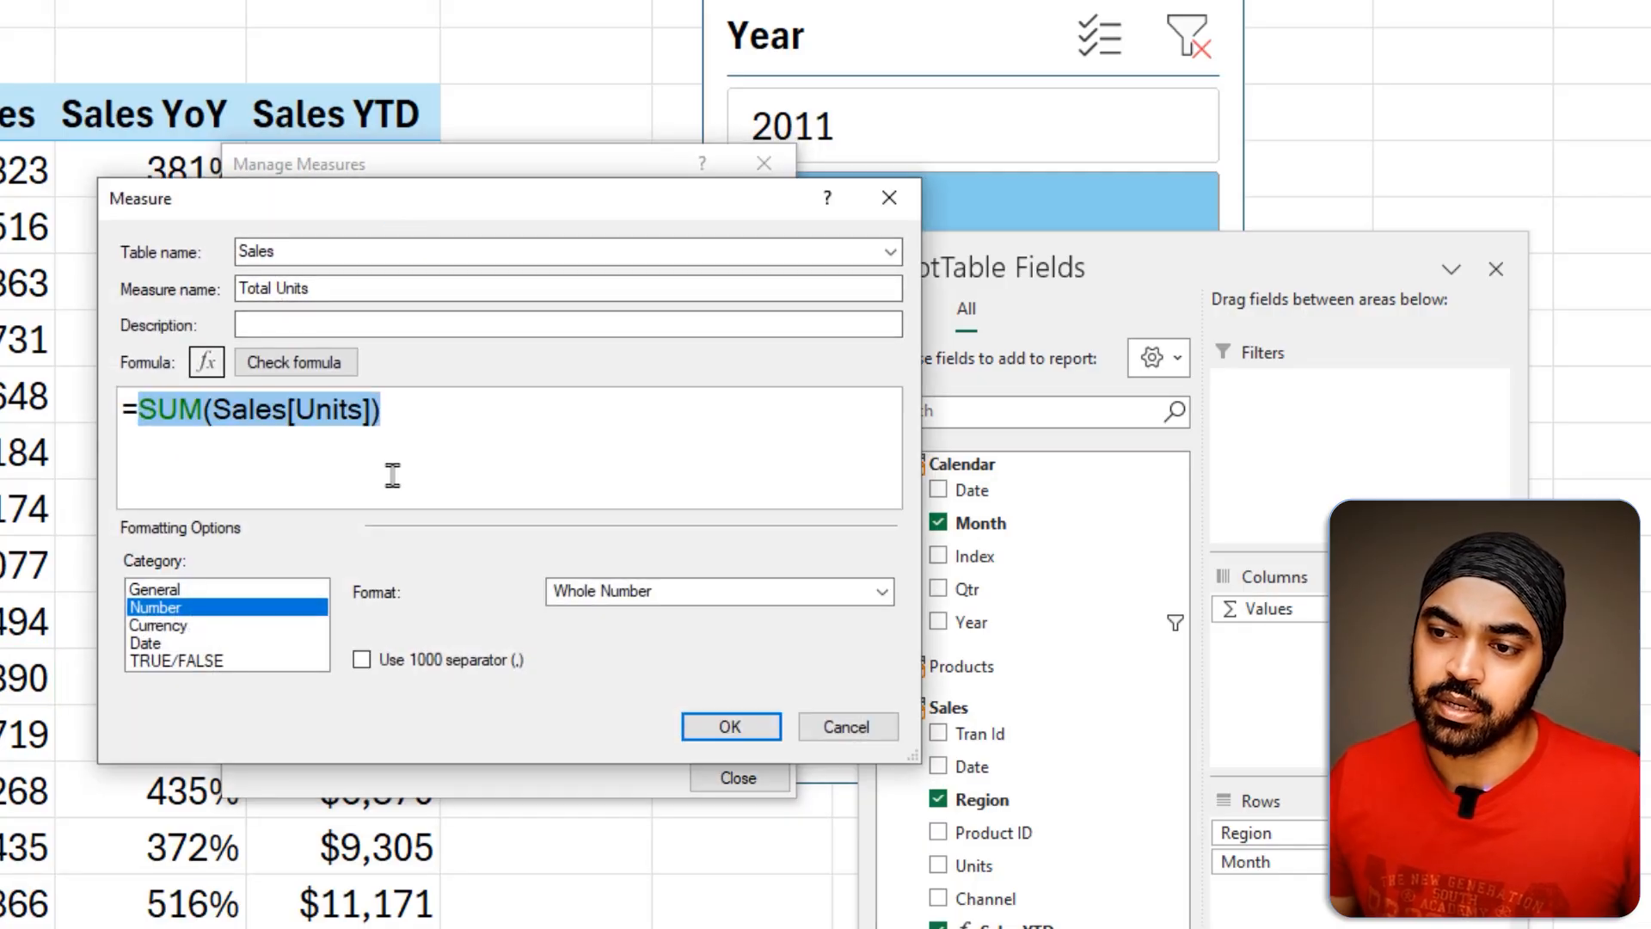
{"action": "left_click_drag", "start_coordinate": [166, 458], "coordinate": [201, 432]}
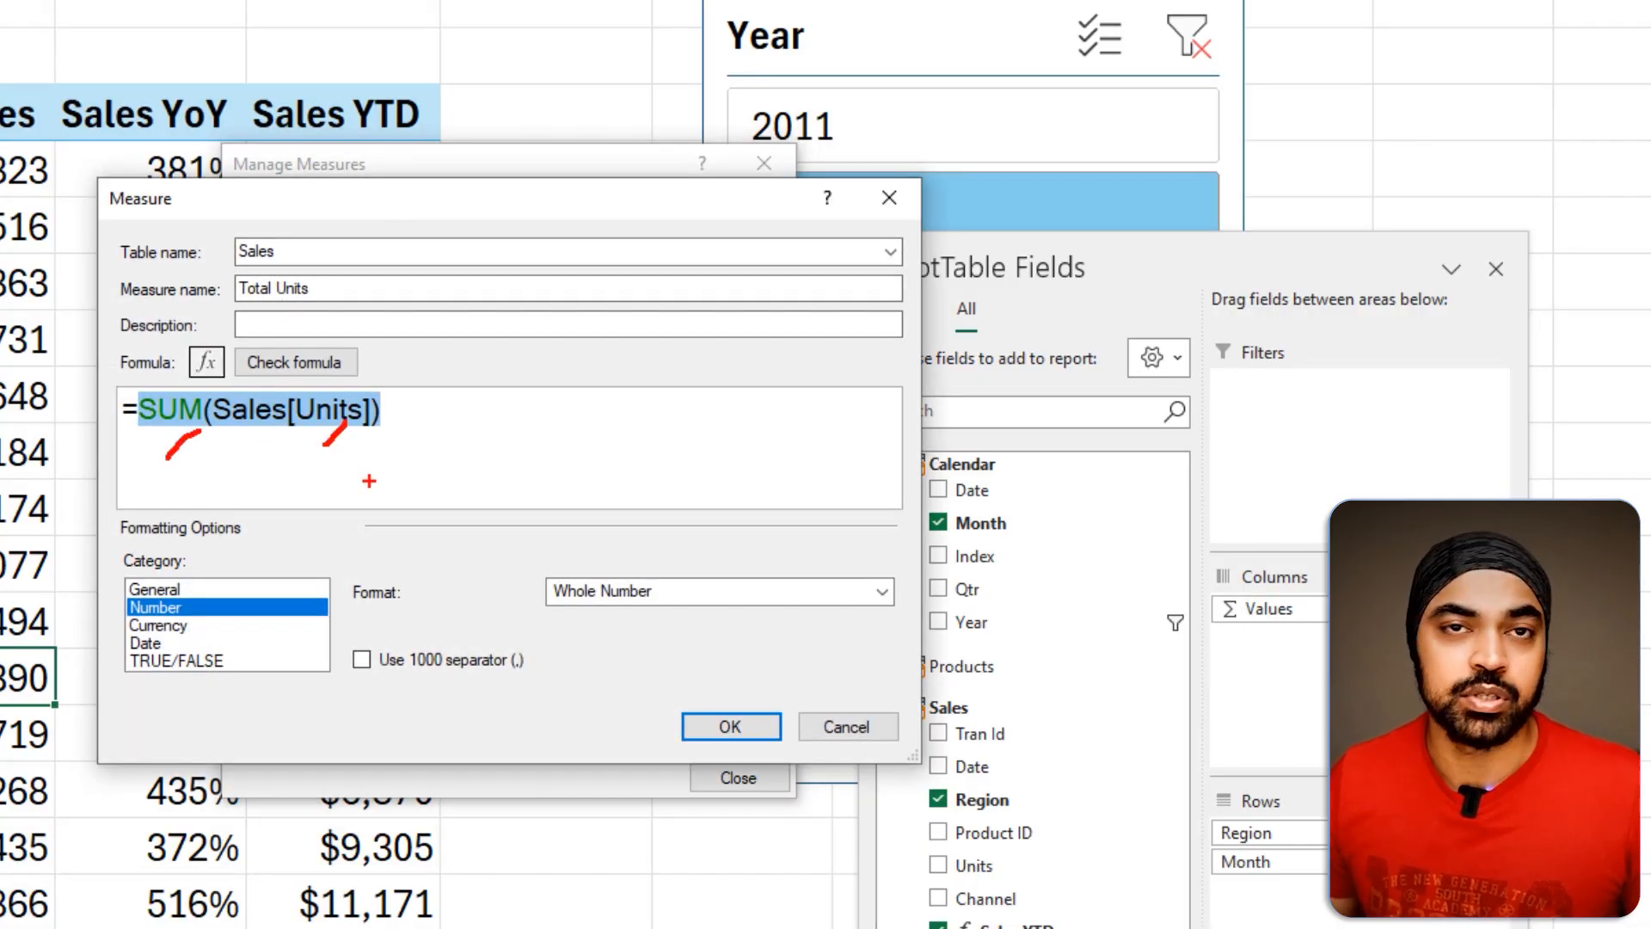
{"action": "left_click_drag", "start_coordinate": [584, 535], "coordinate": [585, 516]}
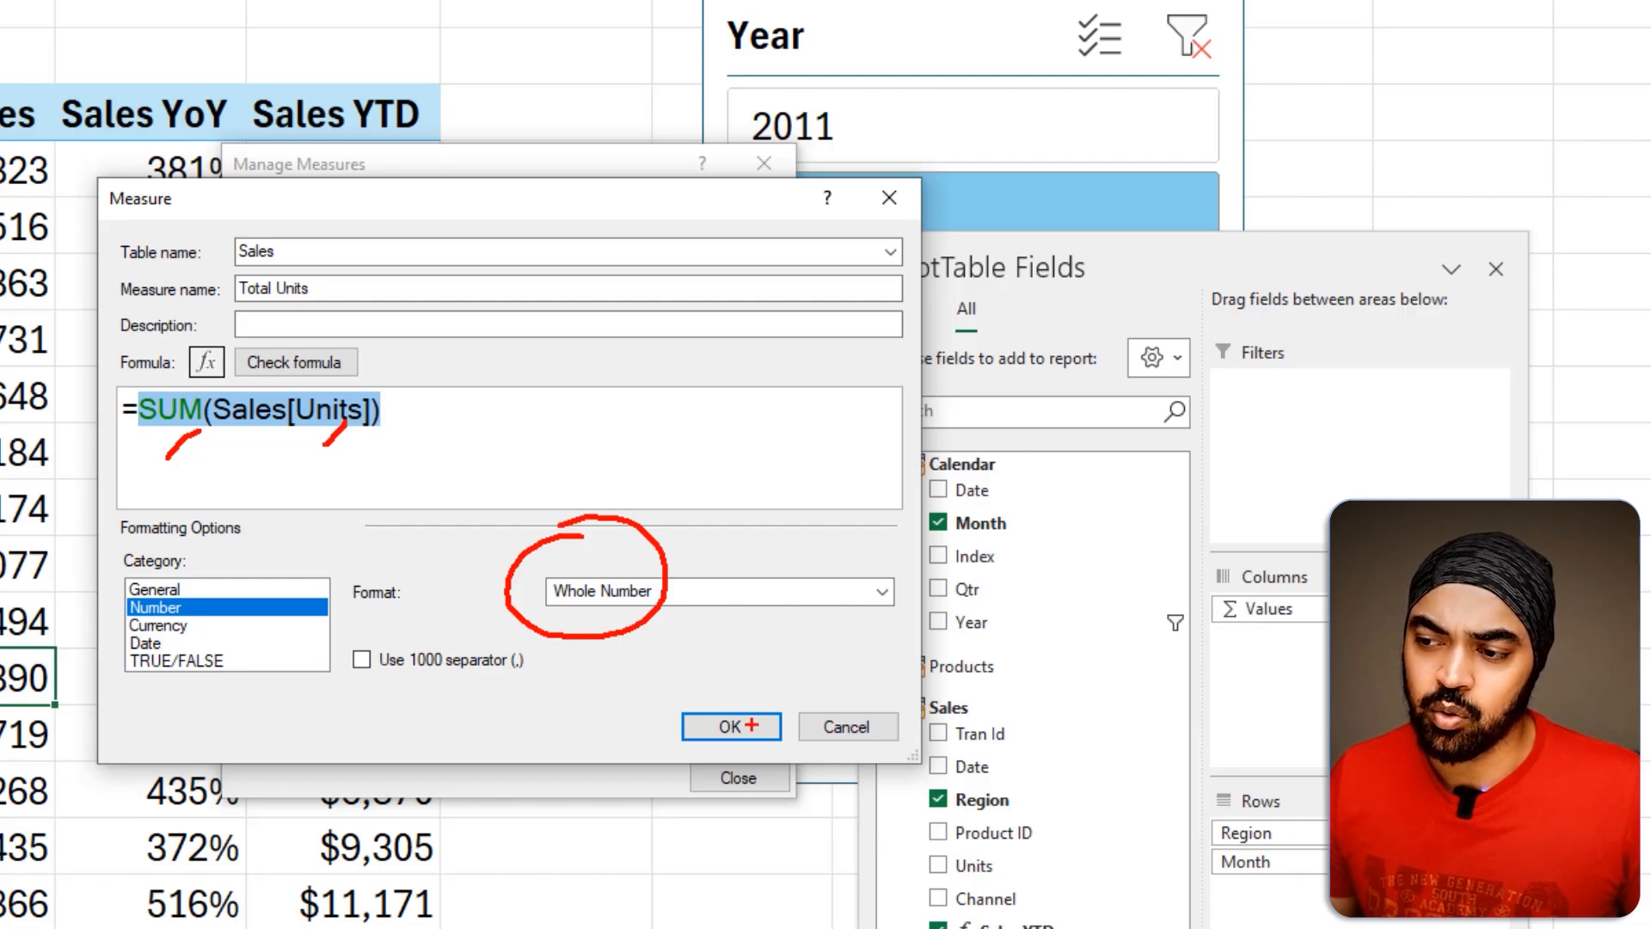
{"action": "left_click", "coordinate": [731, 726]}
{"action": "left_click", "coordinate": [738, 778]}
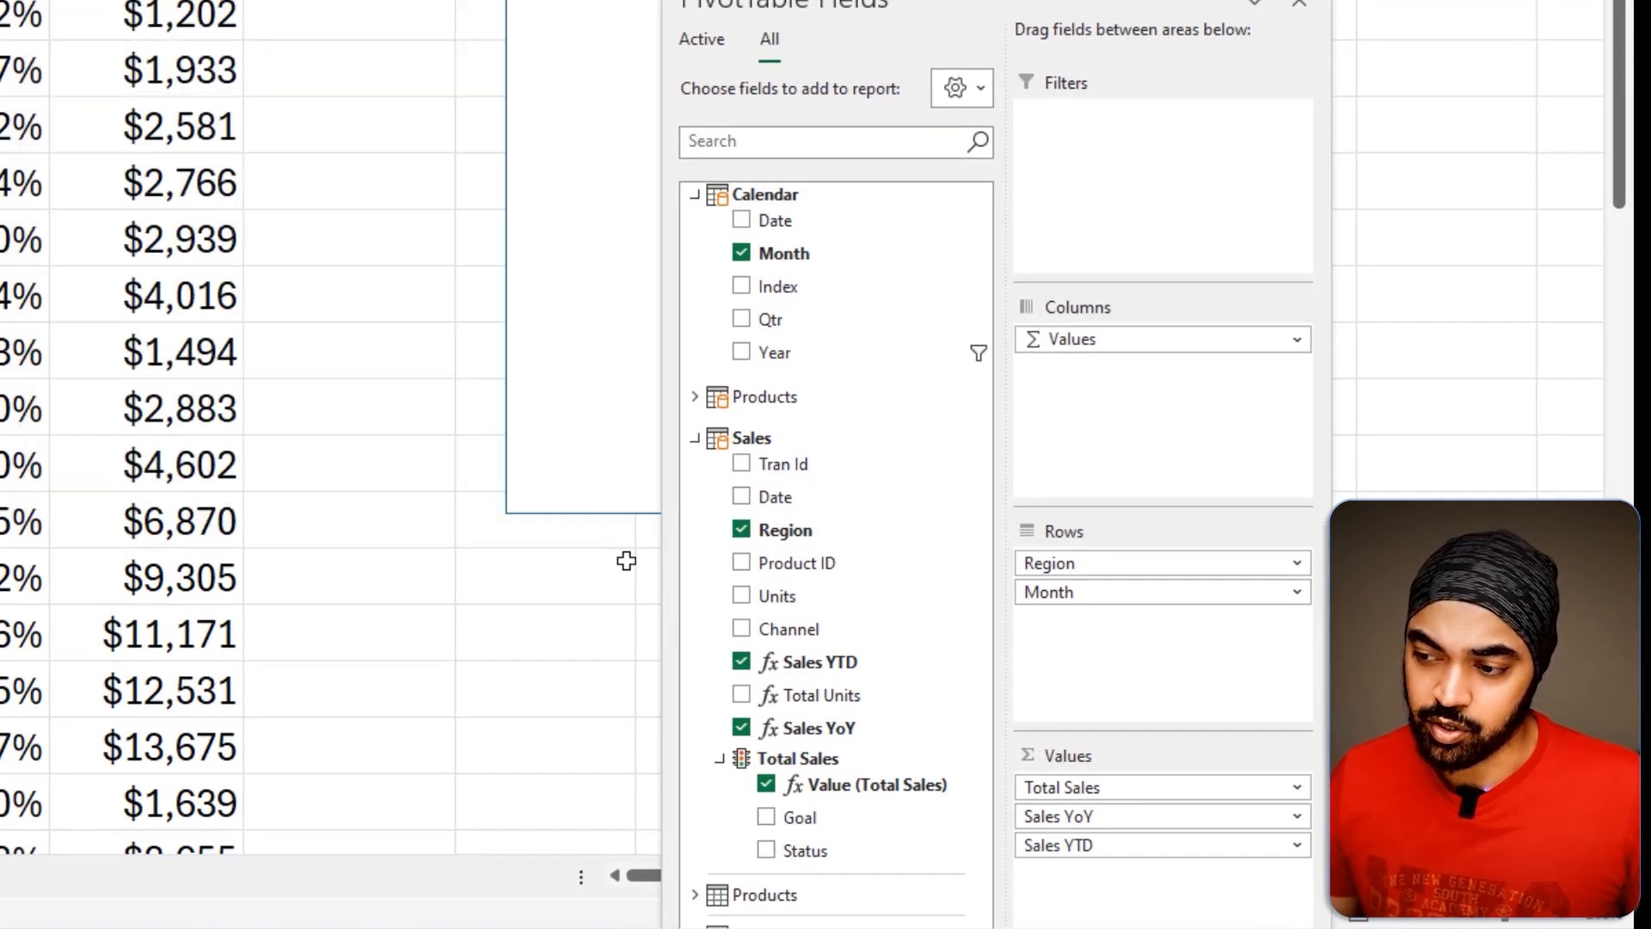
{"action": "left_click_drag", "start_coordinate": [860, 703], "coordinate": [1087, 855]}
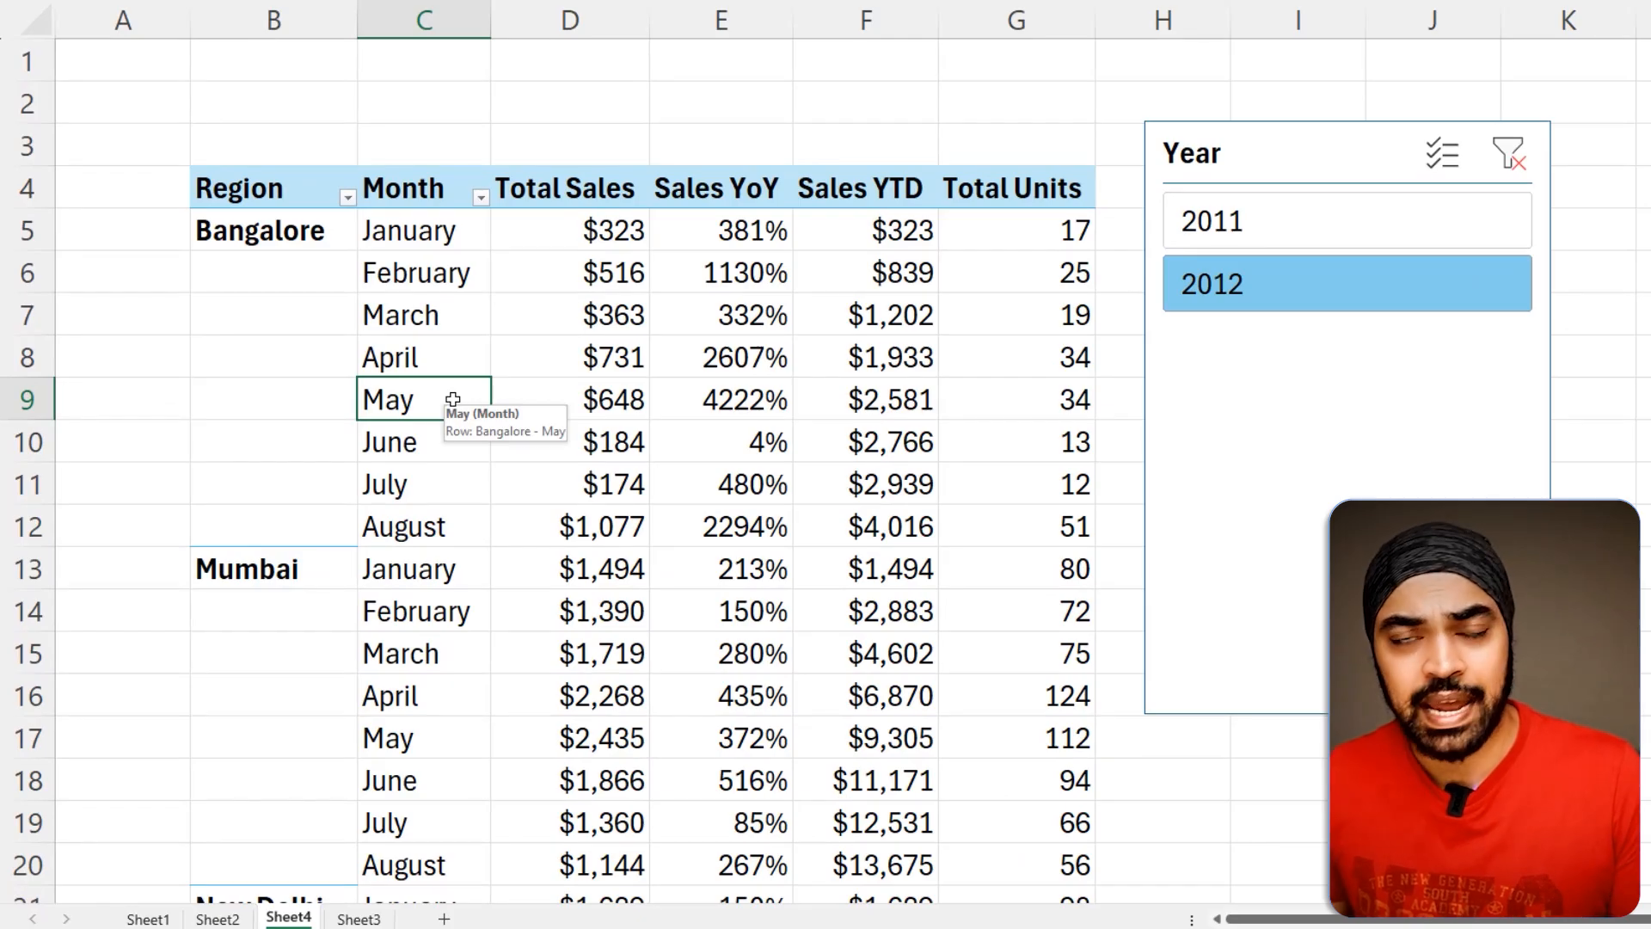
Step: Examine the header row of the finished sales performance dashboard on Sheet2 and return to Sheet4
{"action": "left_click", "coordinate": [217, 918]}
{"action": "scroll", "coordinate": [410, 649], "scroll_direction": "up", "scroll_amount": 1}
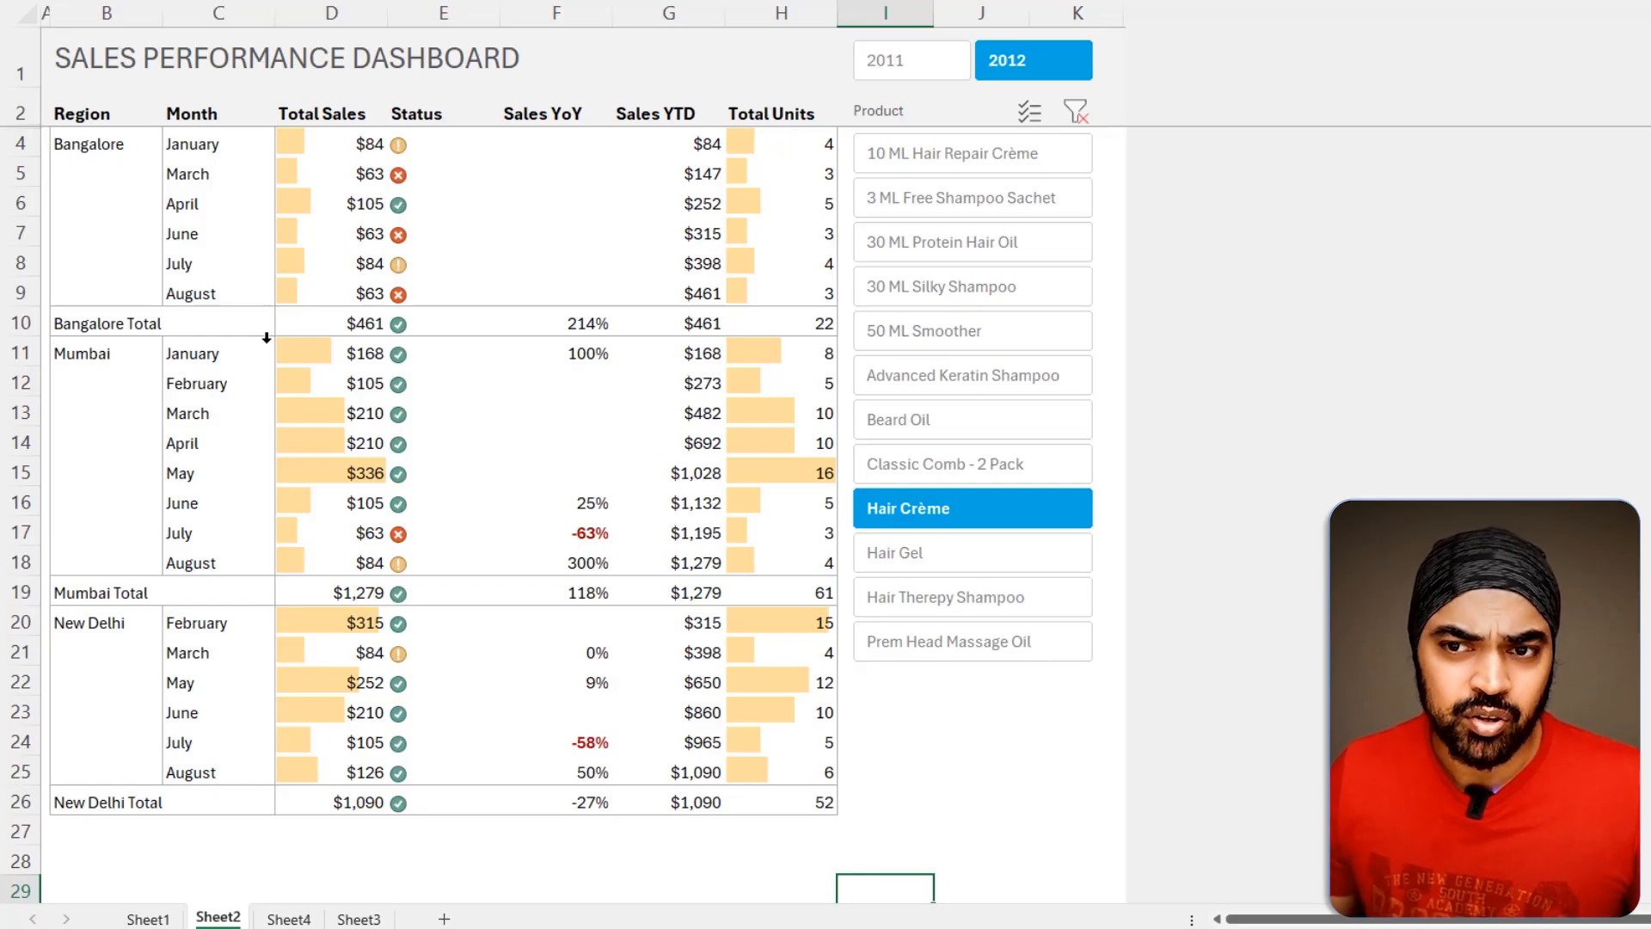
{"action": "mouse_move", "coordinate": [42, 97]}
{"action": "left_mouse_down"}
{"action": "mouse_move", "coordinate": [472, 137]}
{"action": "mouse_move", "coordinate": [841, 141]}
{"action": "left_mouse_up"}
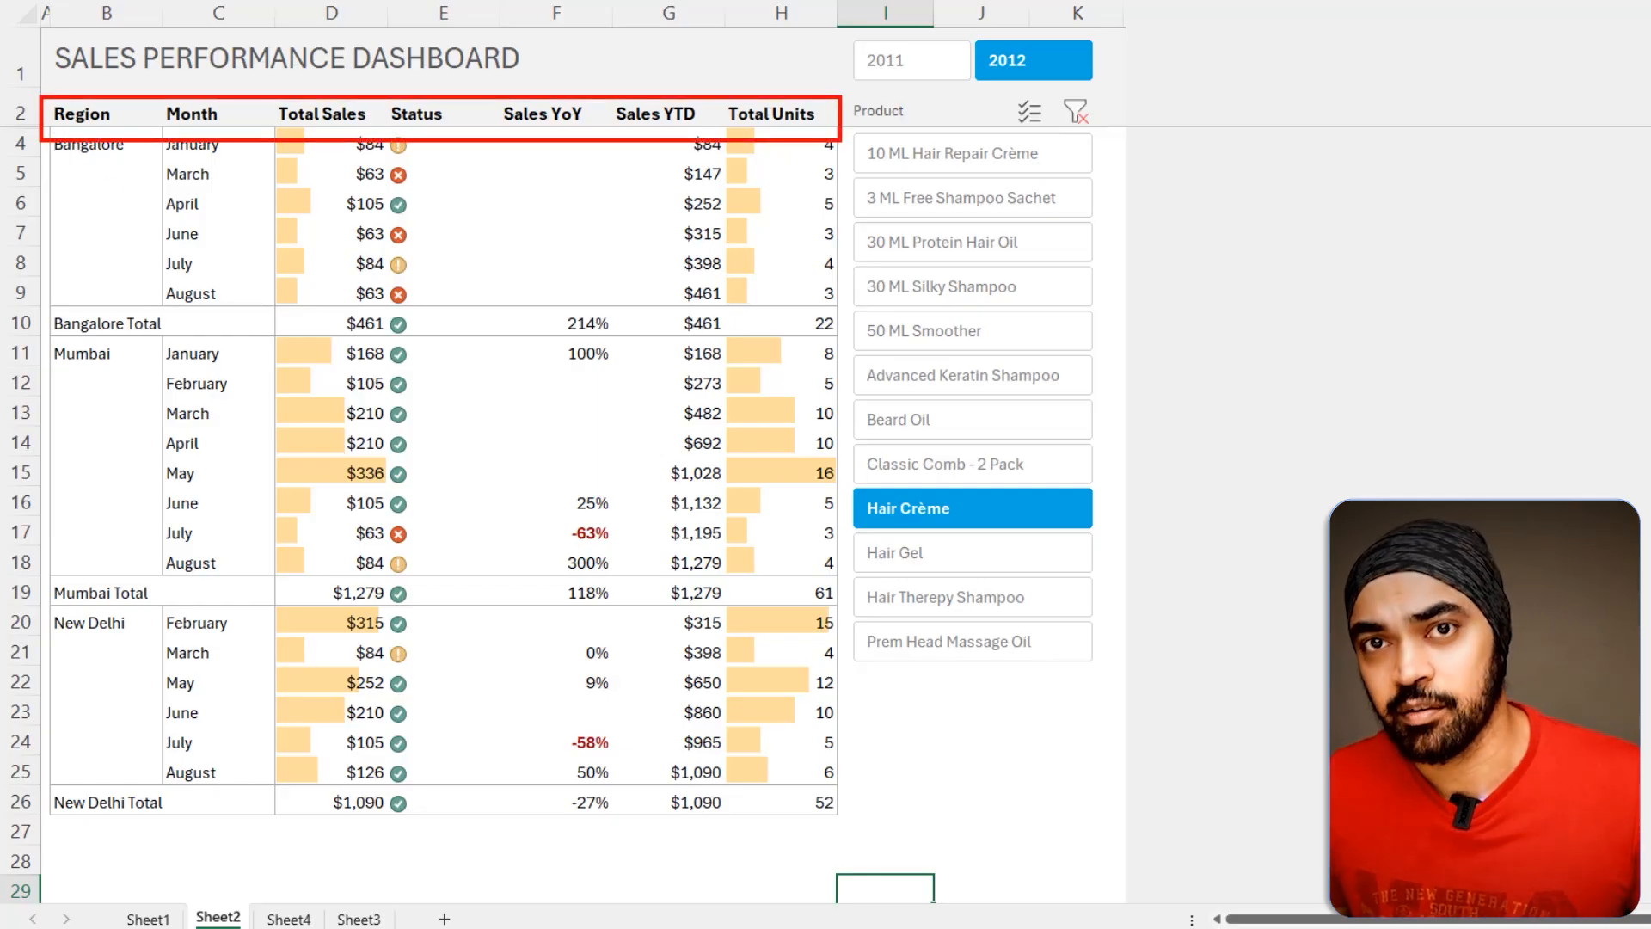
{"action": "key", "text": "Escape"}
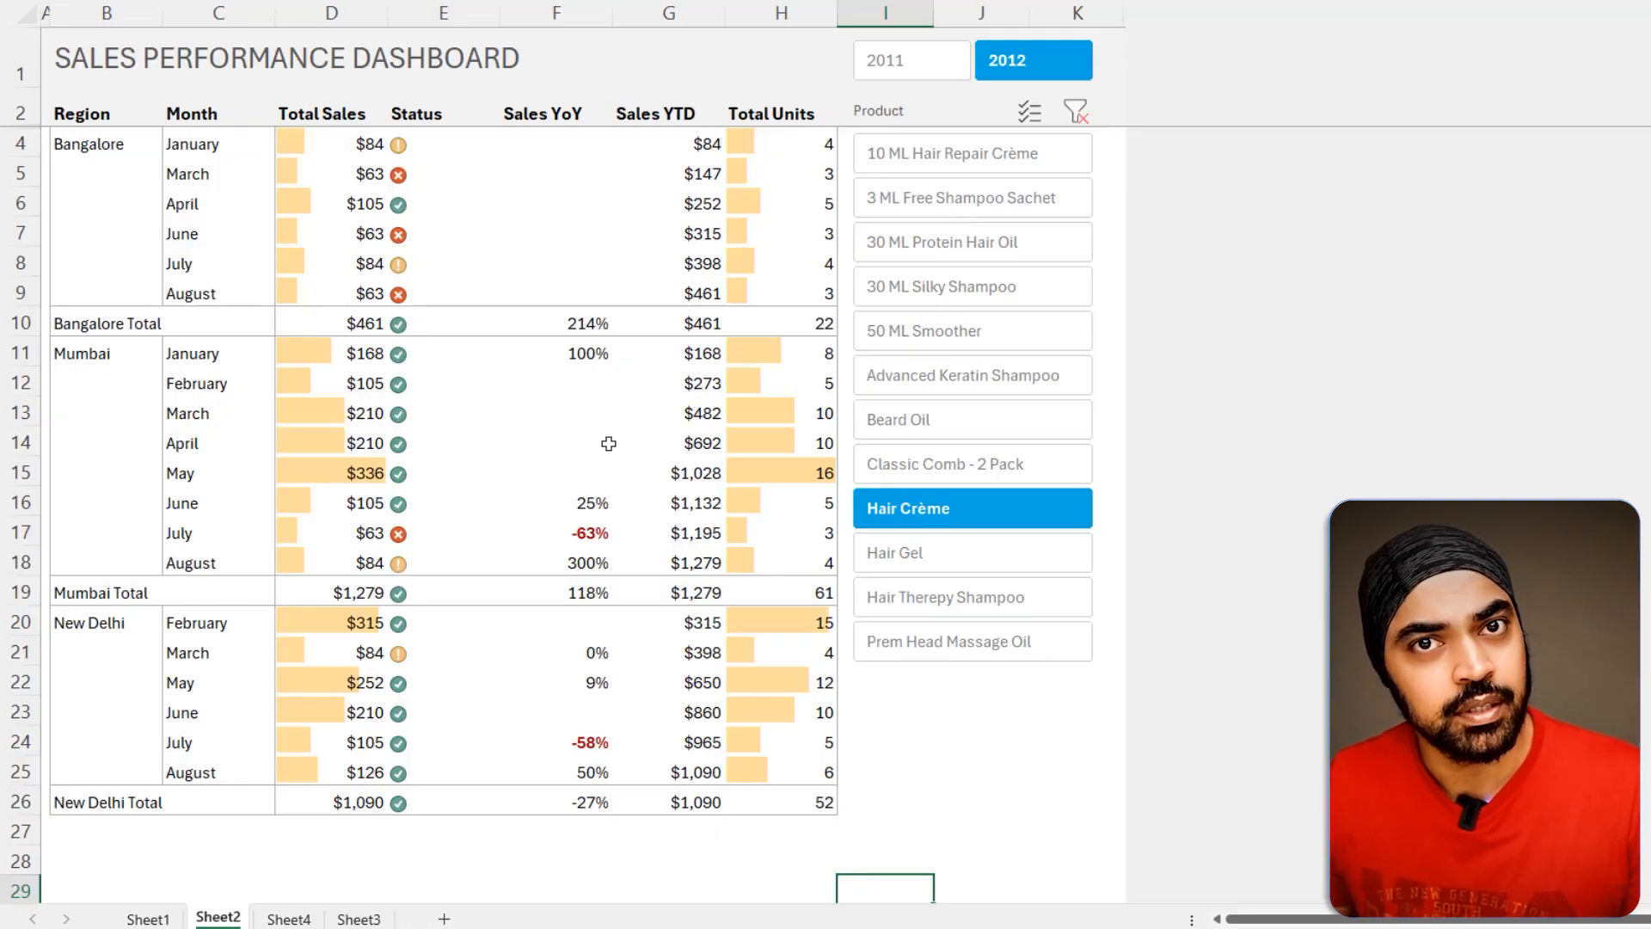
{"action": "left_click", "coordinate": [292, 917]}
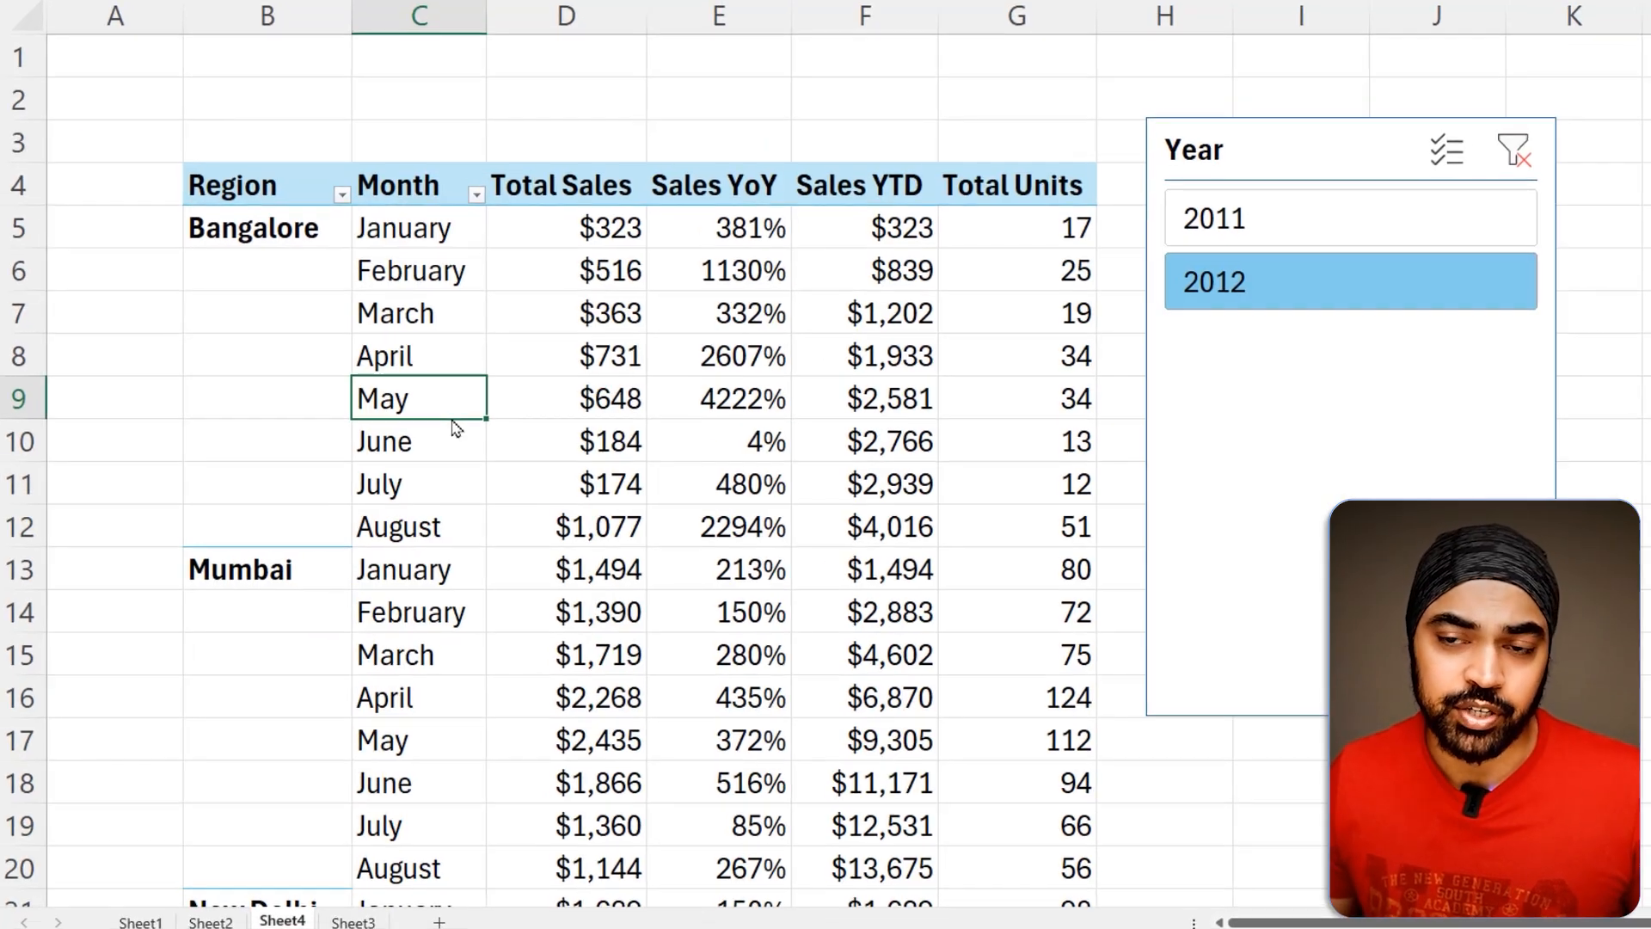
Step: Link cell B3 to the Region header with =B4 and fill the formula across to column G above the PivotTable
{"action": "left_click", "coordinate": [243, 113]}
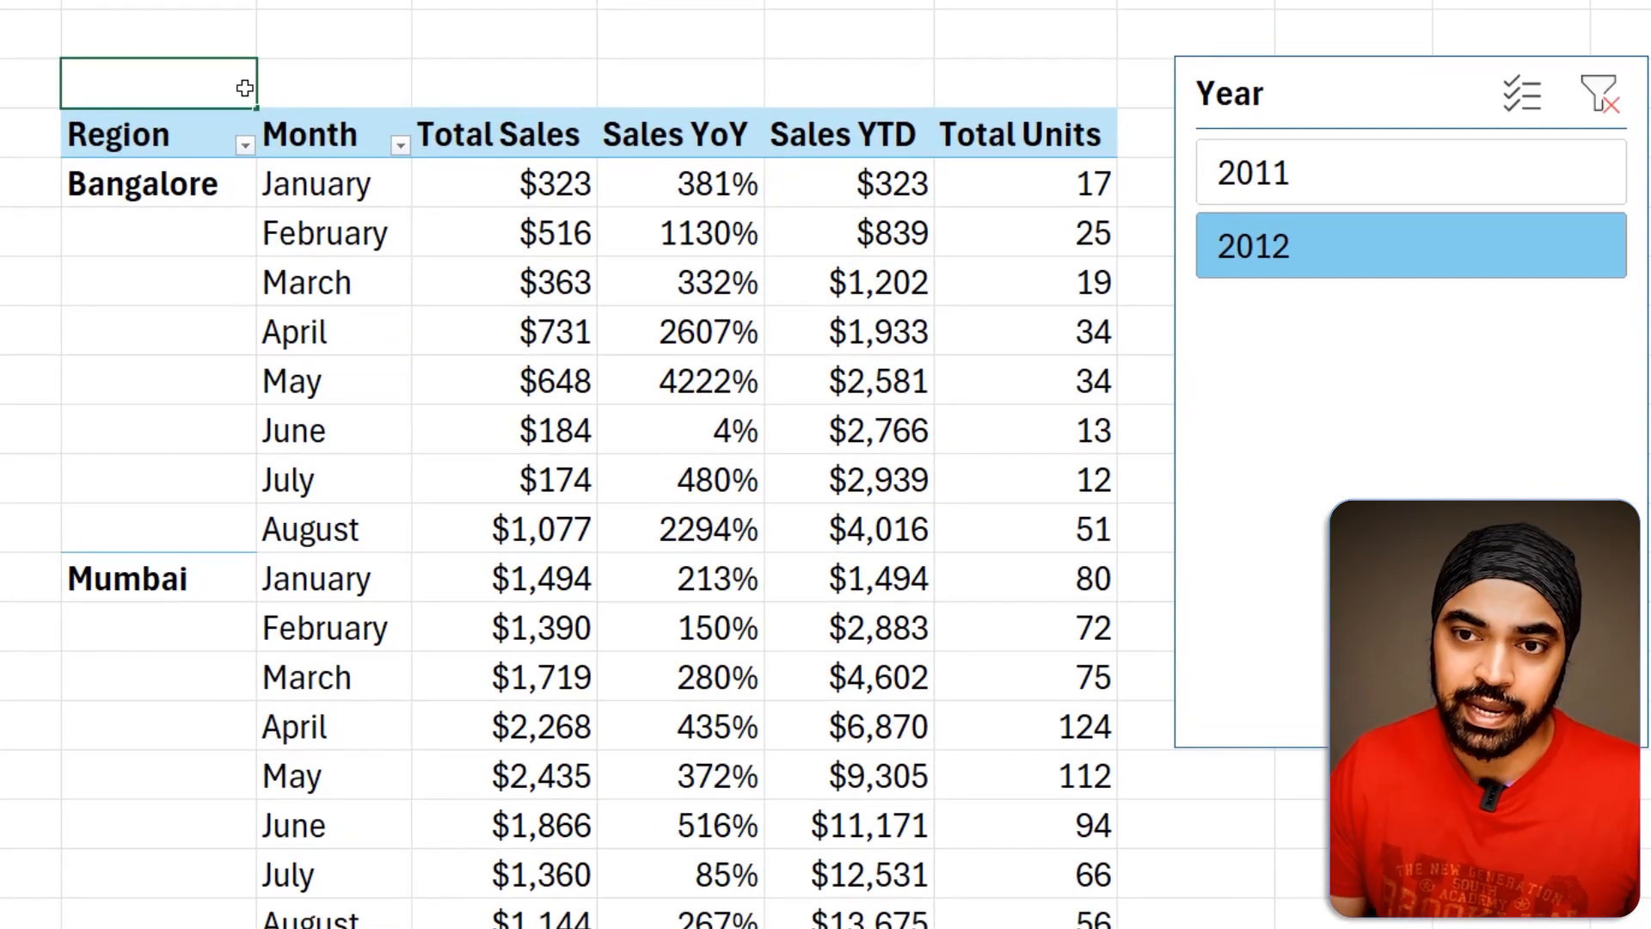
{"action": "type", "text": "="}
{"action": "key", "text": "Down"}
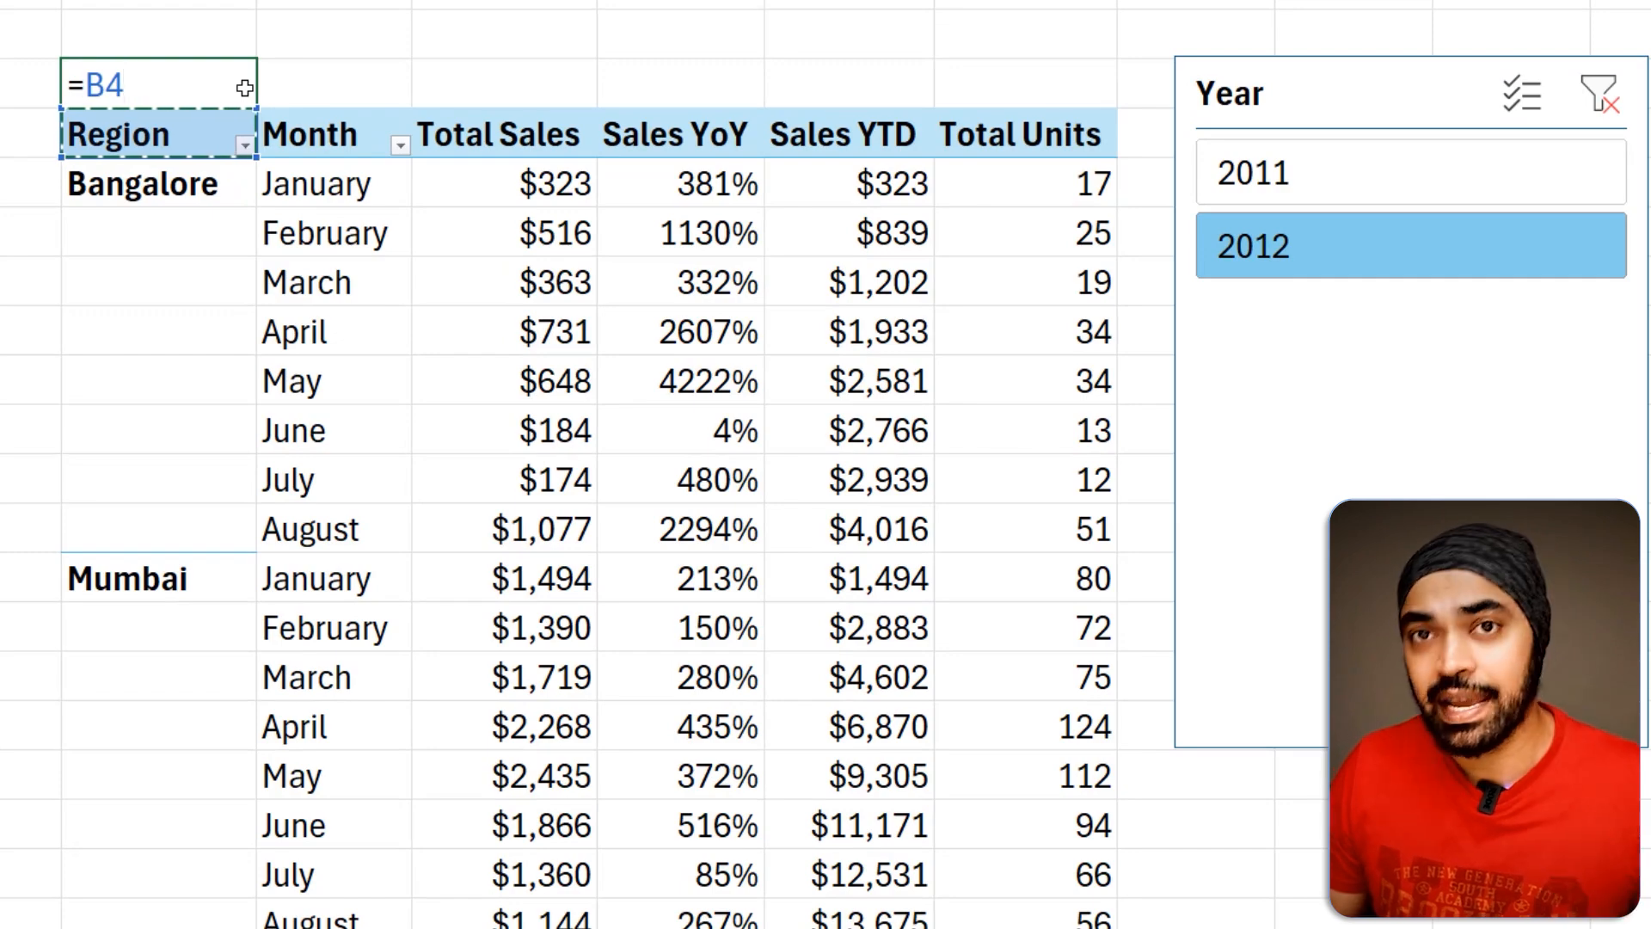
{"action": "key", "text": "ctrl+Return"}
{"action": "key", "text": "shift+Right"}
{"action": "key", "text": "shift+Right"}
{"action": "key", "text": "shift+Right"}
{"action": "key", "text": "shift+Right"}
{"action": "key", "text": "shift+Right"}
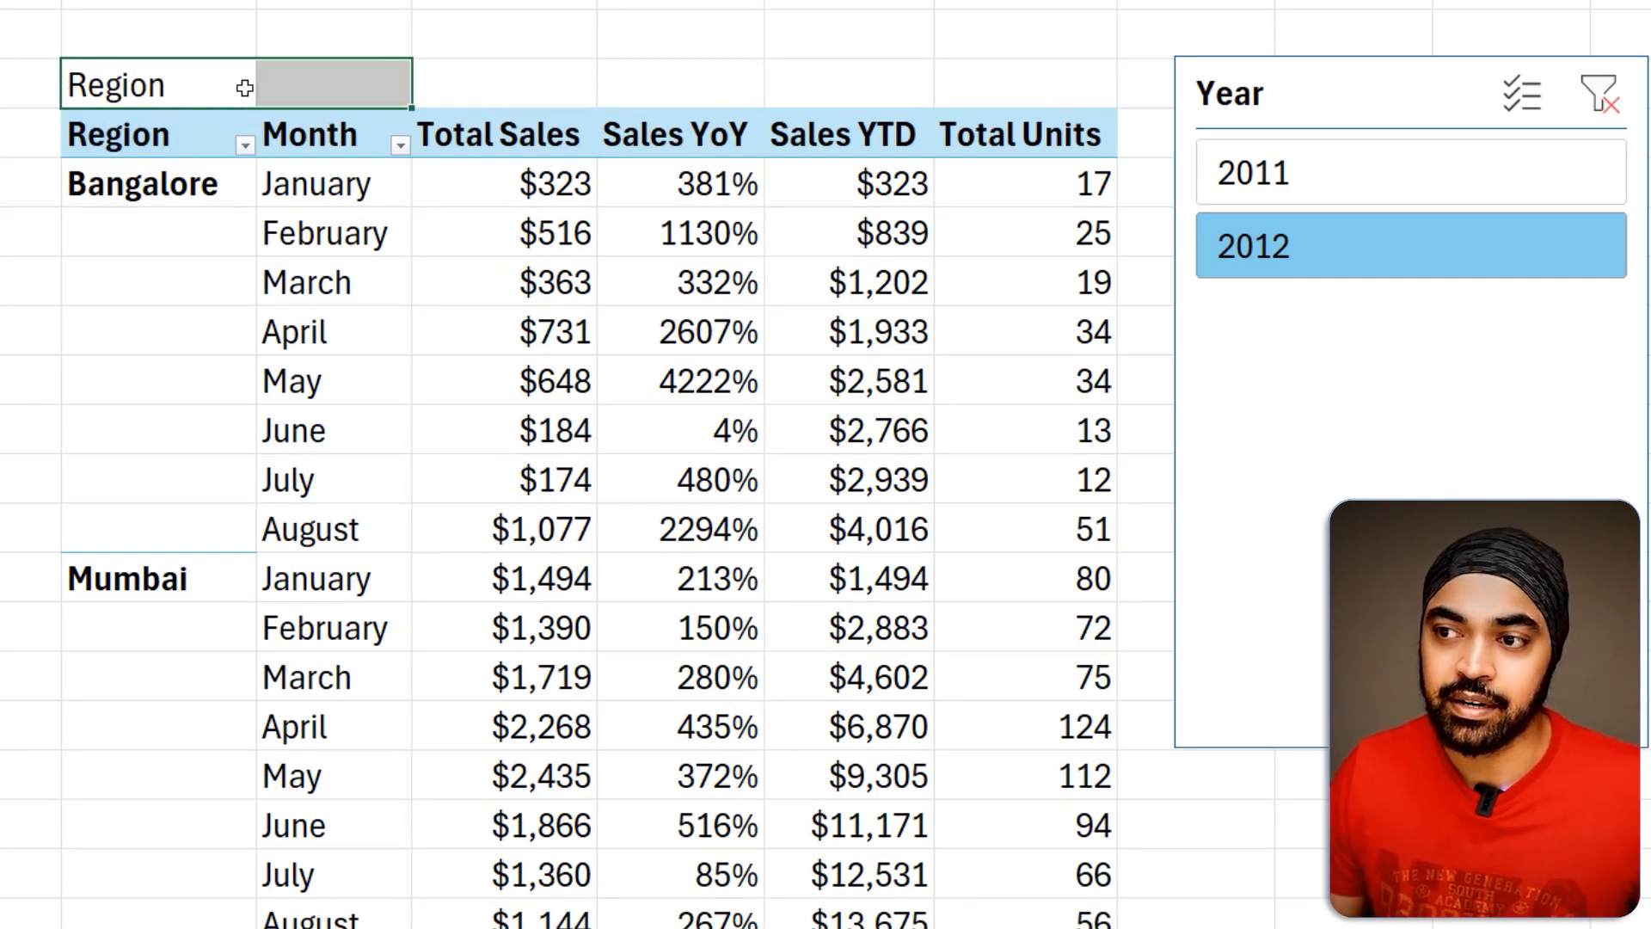
{"action": "key", "text": "ctrl+r"}
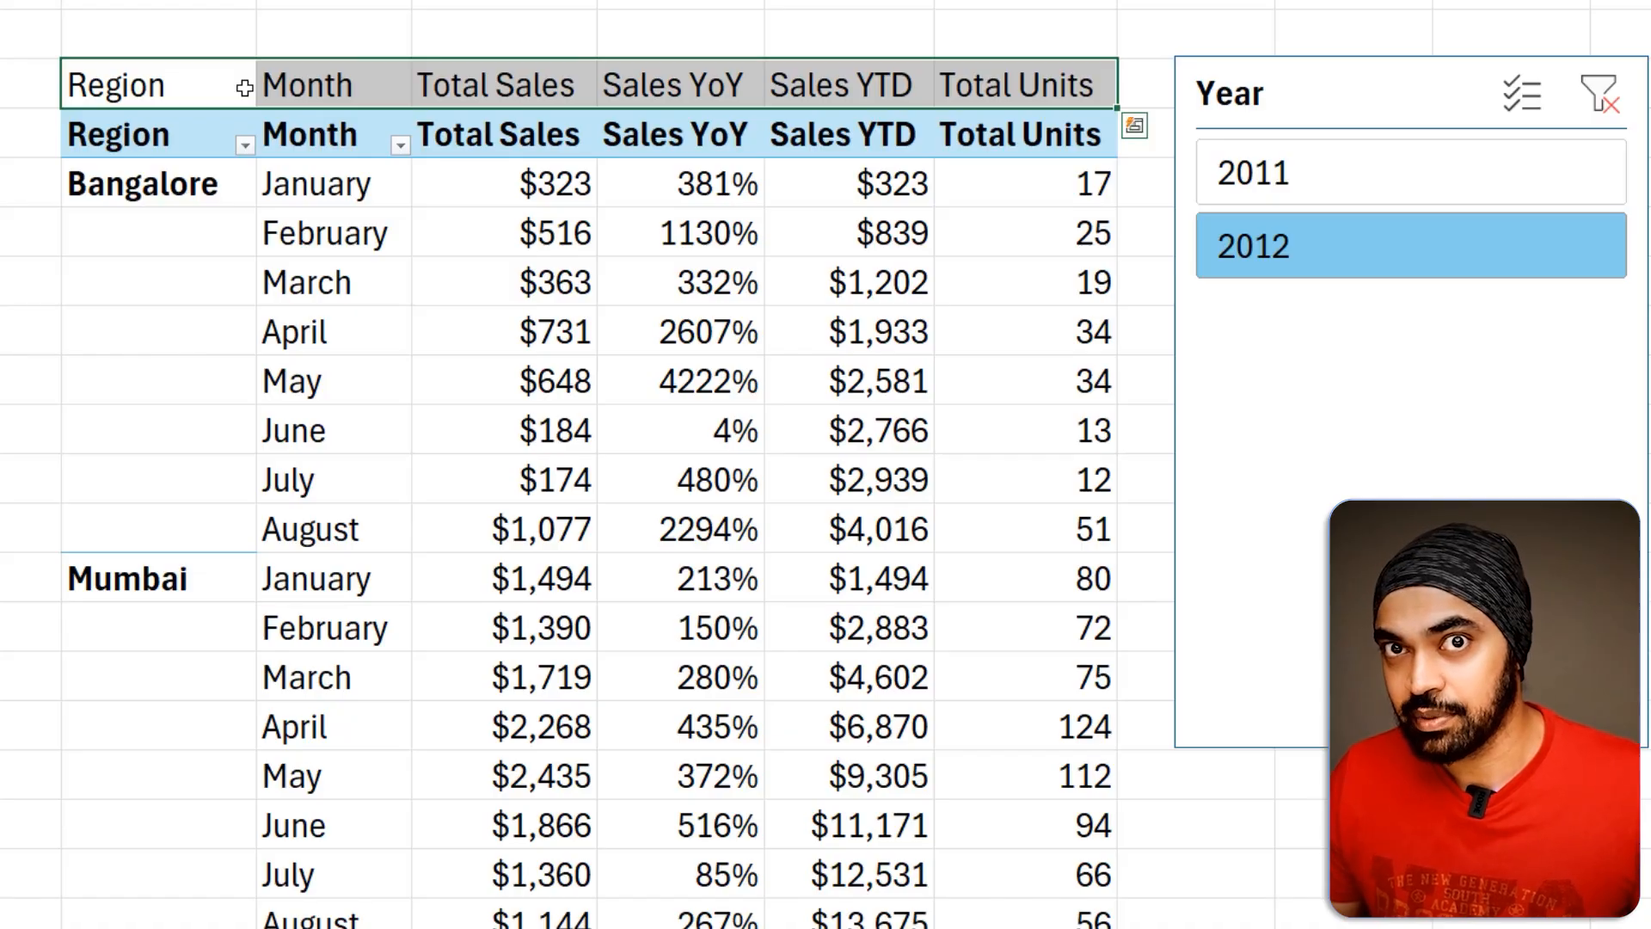
Step: Hide row 4, which holds the PivotTable's own header, leaving the linked headings above the data
{"action": "left_click_drag", "start_coordinate": [497, 289], "coordinate": [557, 245]}
{"action": "left_click_drag", "start_coordinate": [648, 295], "coordinate": [701, 252]}
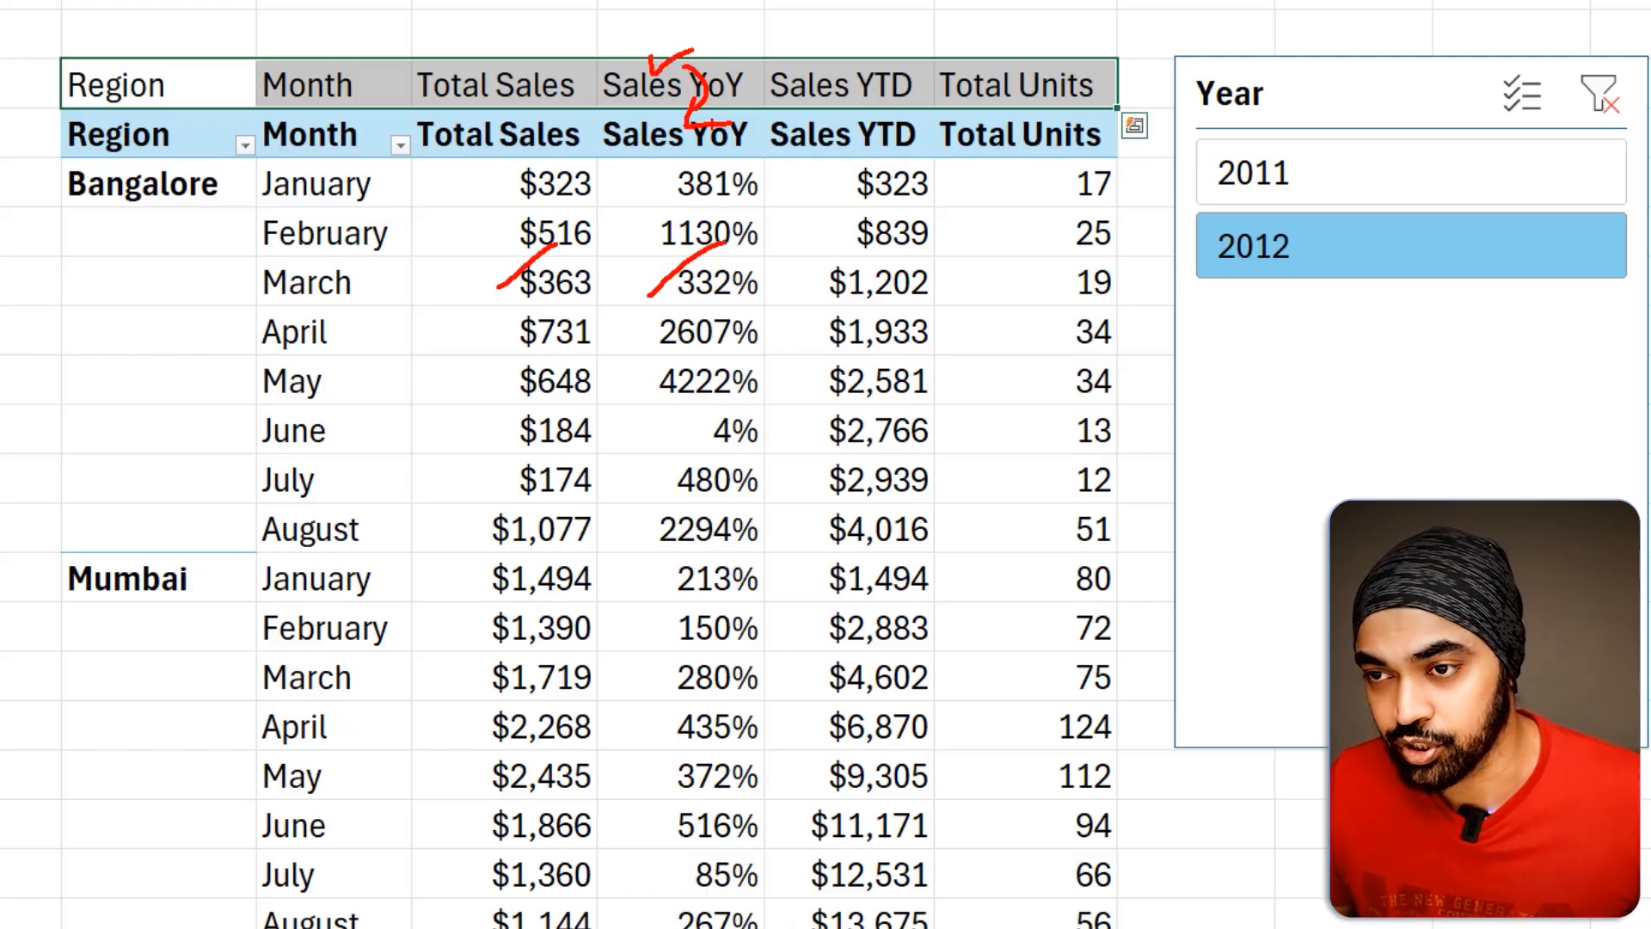
{"action": "key", "text": "Escape"}
{"action": "left_click", "coordinate": [695, 151]}
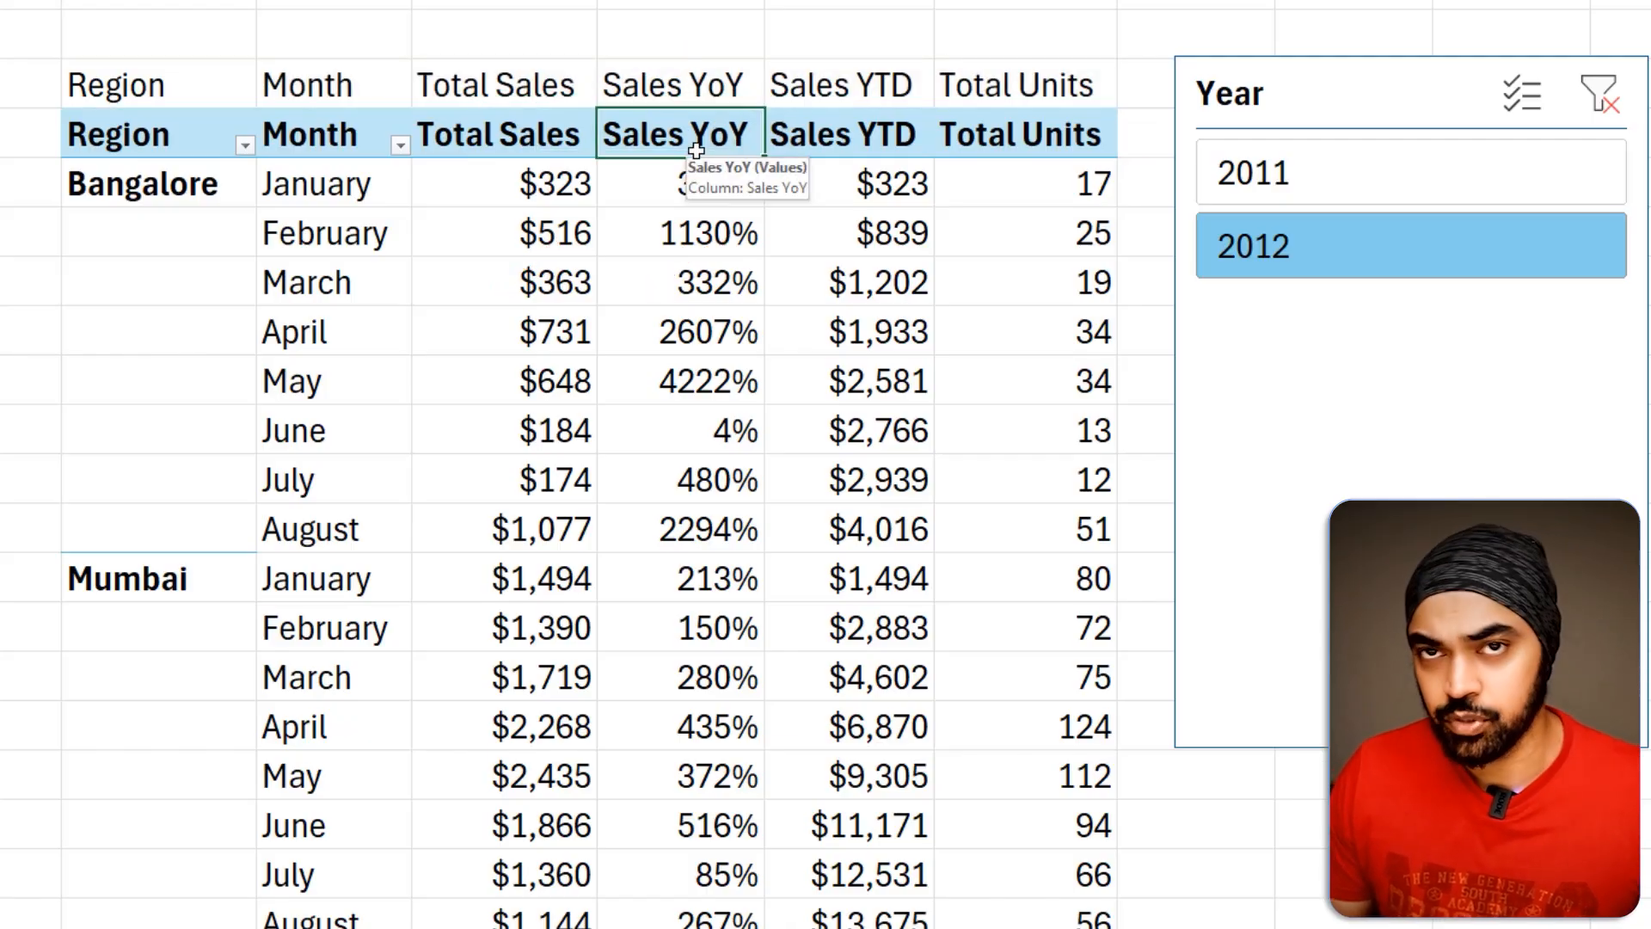
{"action": "key", "text": "ctrl+9"}
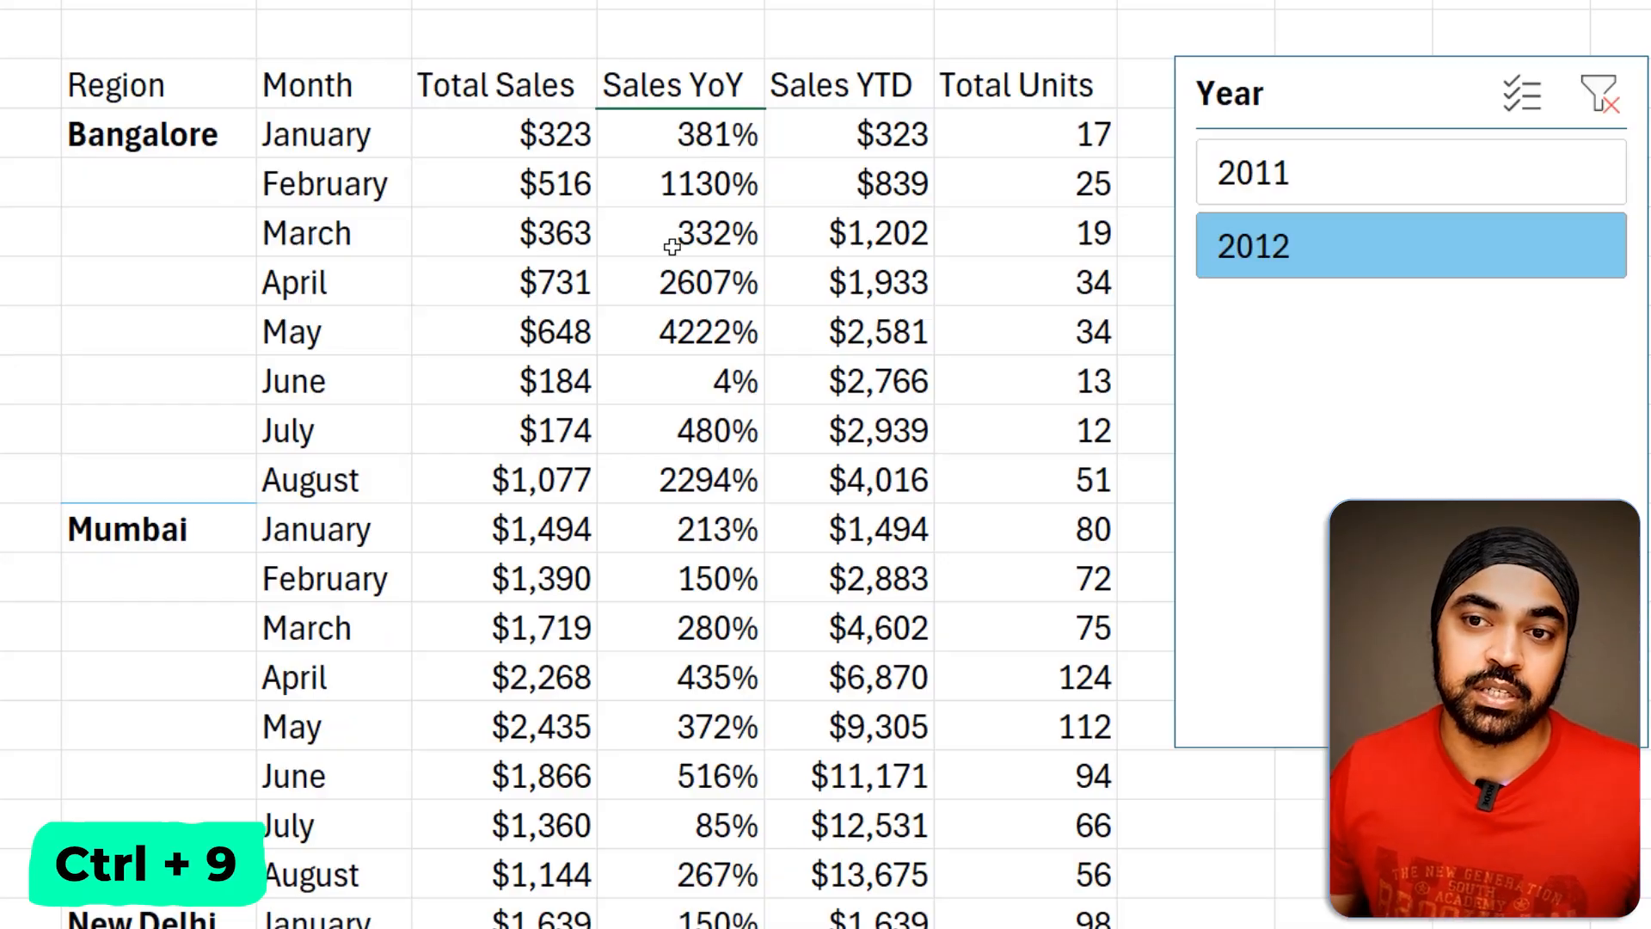
Step: Bring back the PivotTable's own header row to examine its Region and Month filter buttons, and hide it again
{"action": "left_click", "coordinate": [672, 273]}
{"action": "mouse_move", "coordinate": [37, 45]}
{"action": "left_mouse_down"}
{"action": "mouse_move", "coordinate": [297, 101]}
{"action": "mouse_move", "coordinate": [1109, 140]}
{"action": "left_mouse_up"}
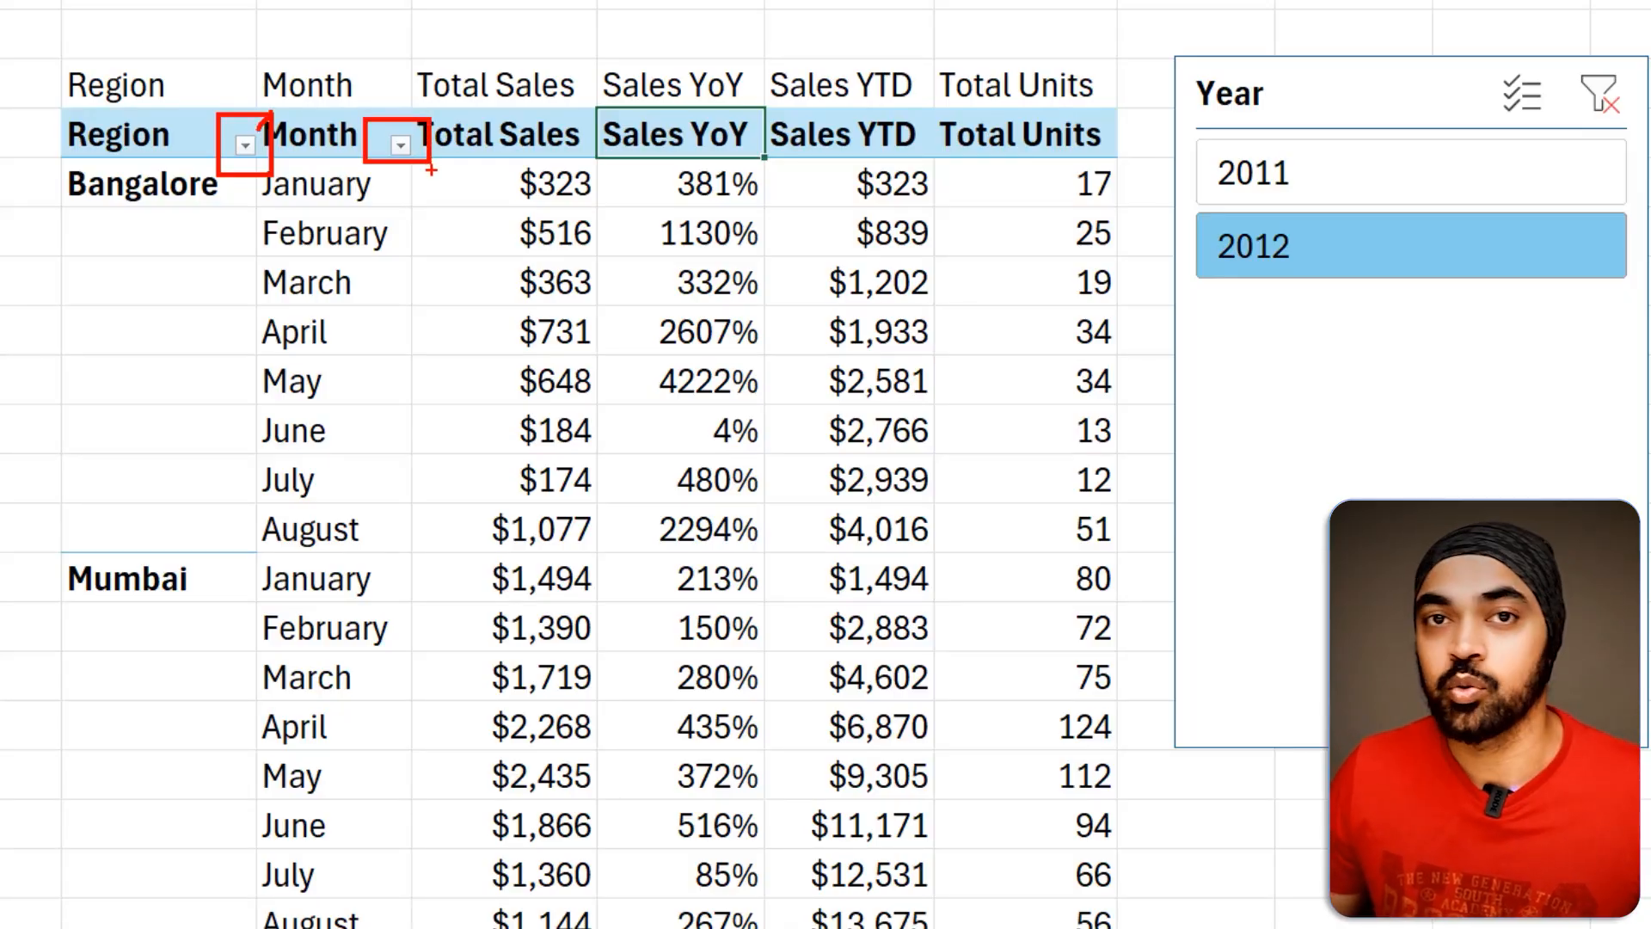
{"action": "left_click", "coordinate": [495, 153]}
{"action": "scroll", "coordinate": [495, 155], "scroll_direction": "down", "scroll_amount": 1}
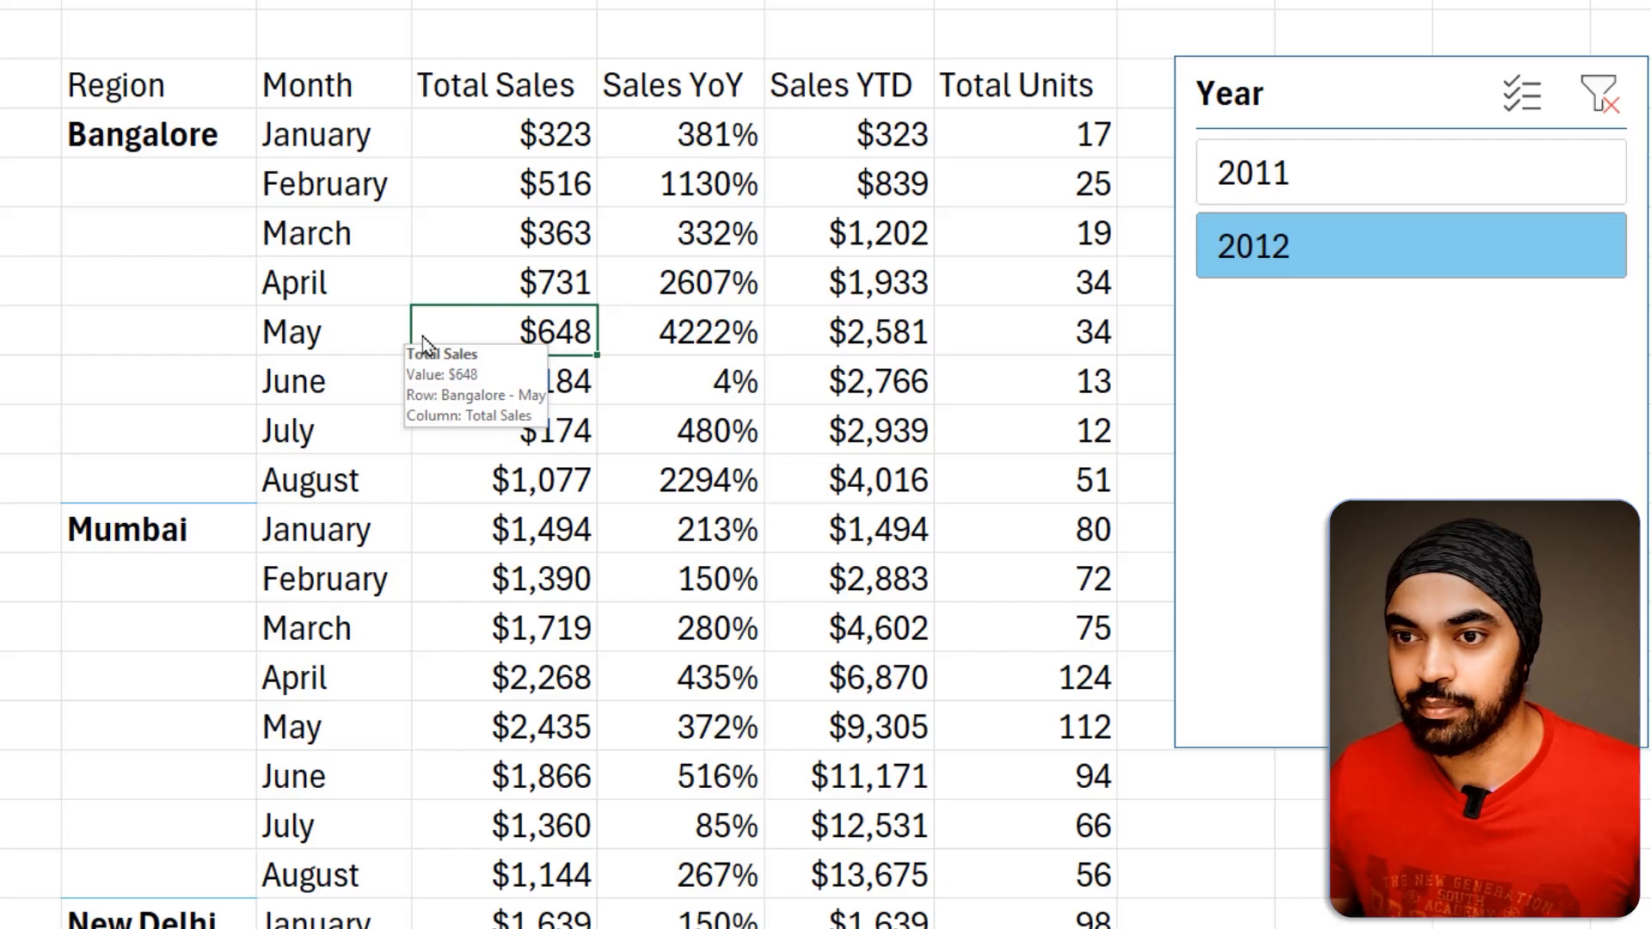
Step: Apply the plain, uncoloured first style in the Light group to the PivotTable
{"action": "left_click", "coordinate": [490, 276]}
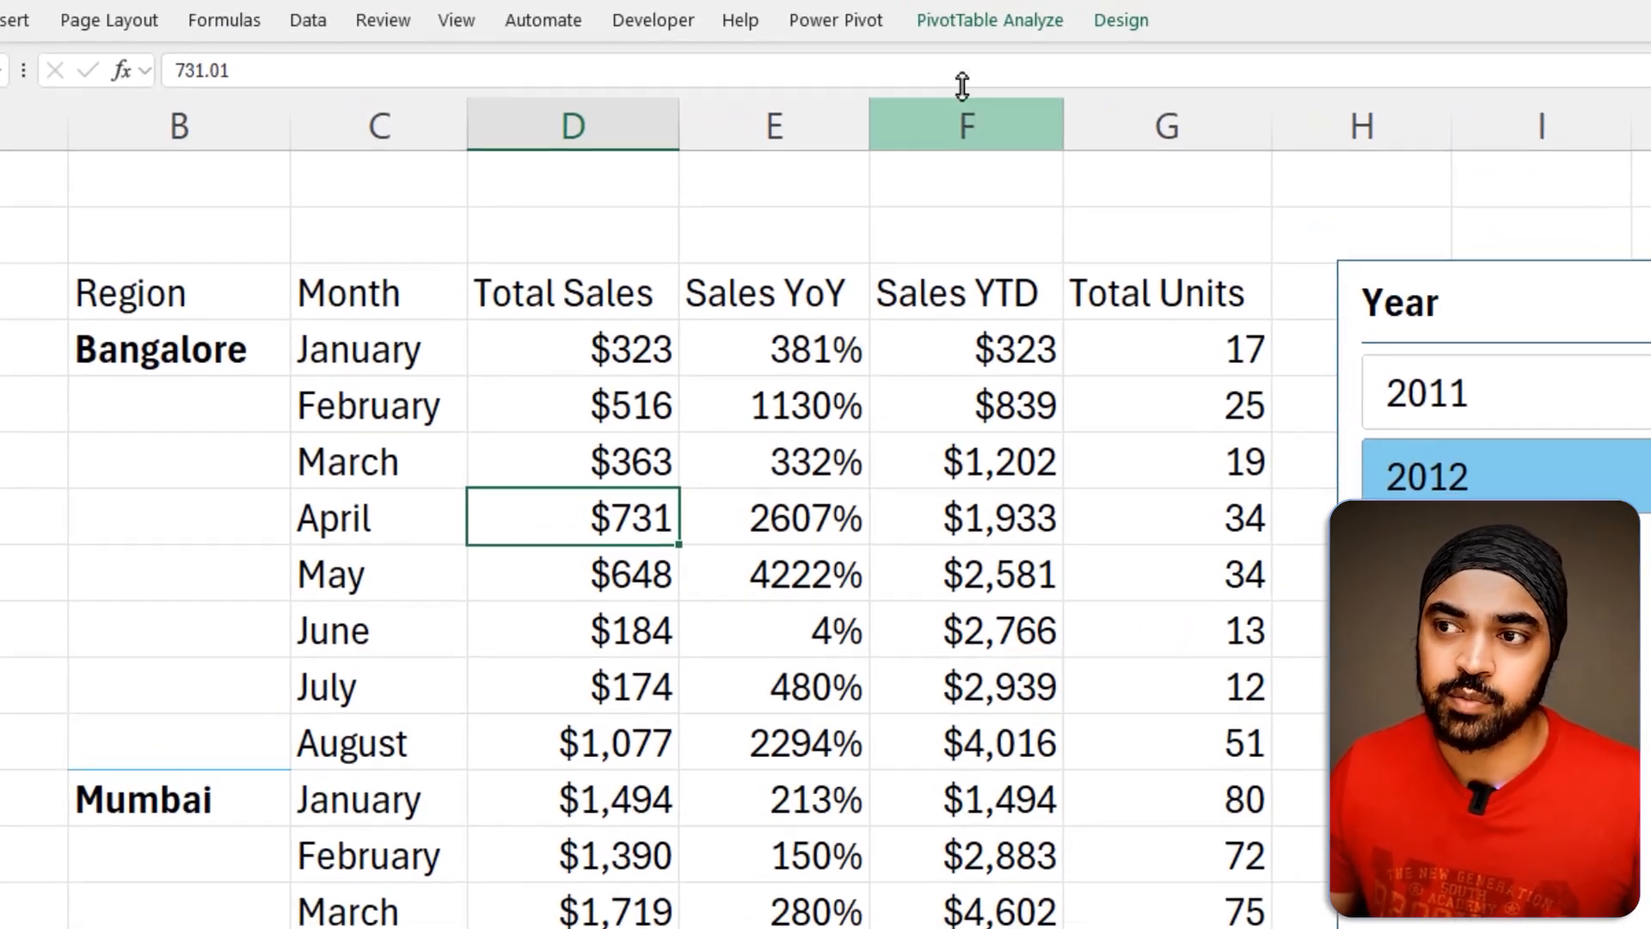
{"action": "left_click", "coordinate": [1119, 21]}
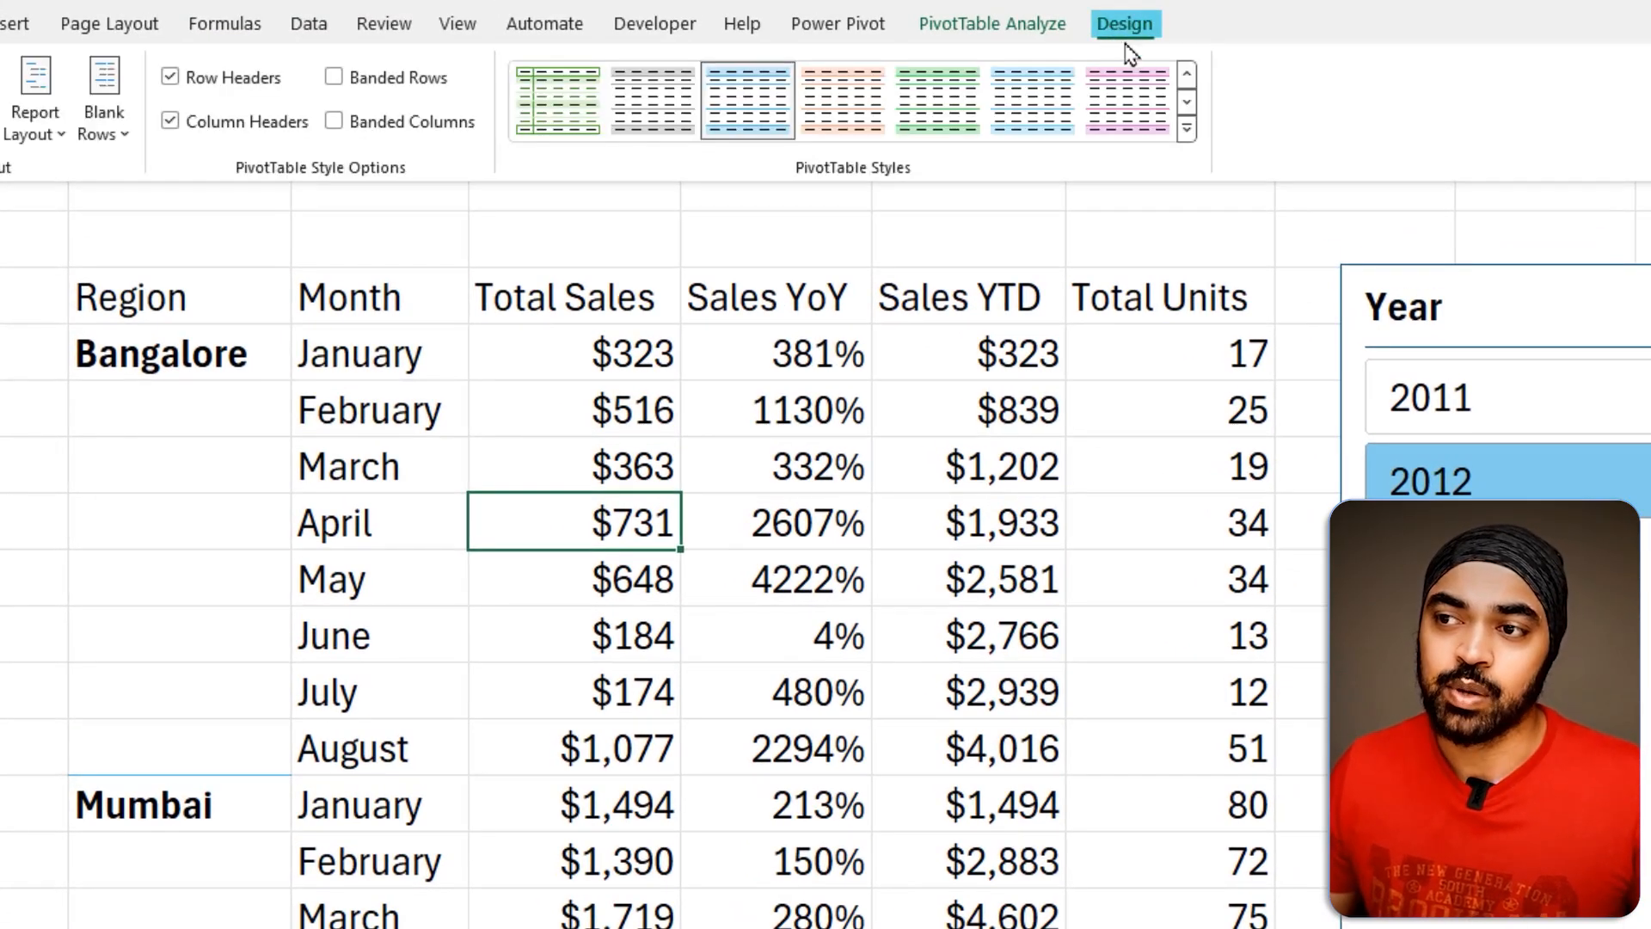
{"action": "left_click", "coordinate": [1185, 131]}
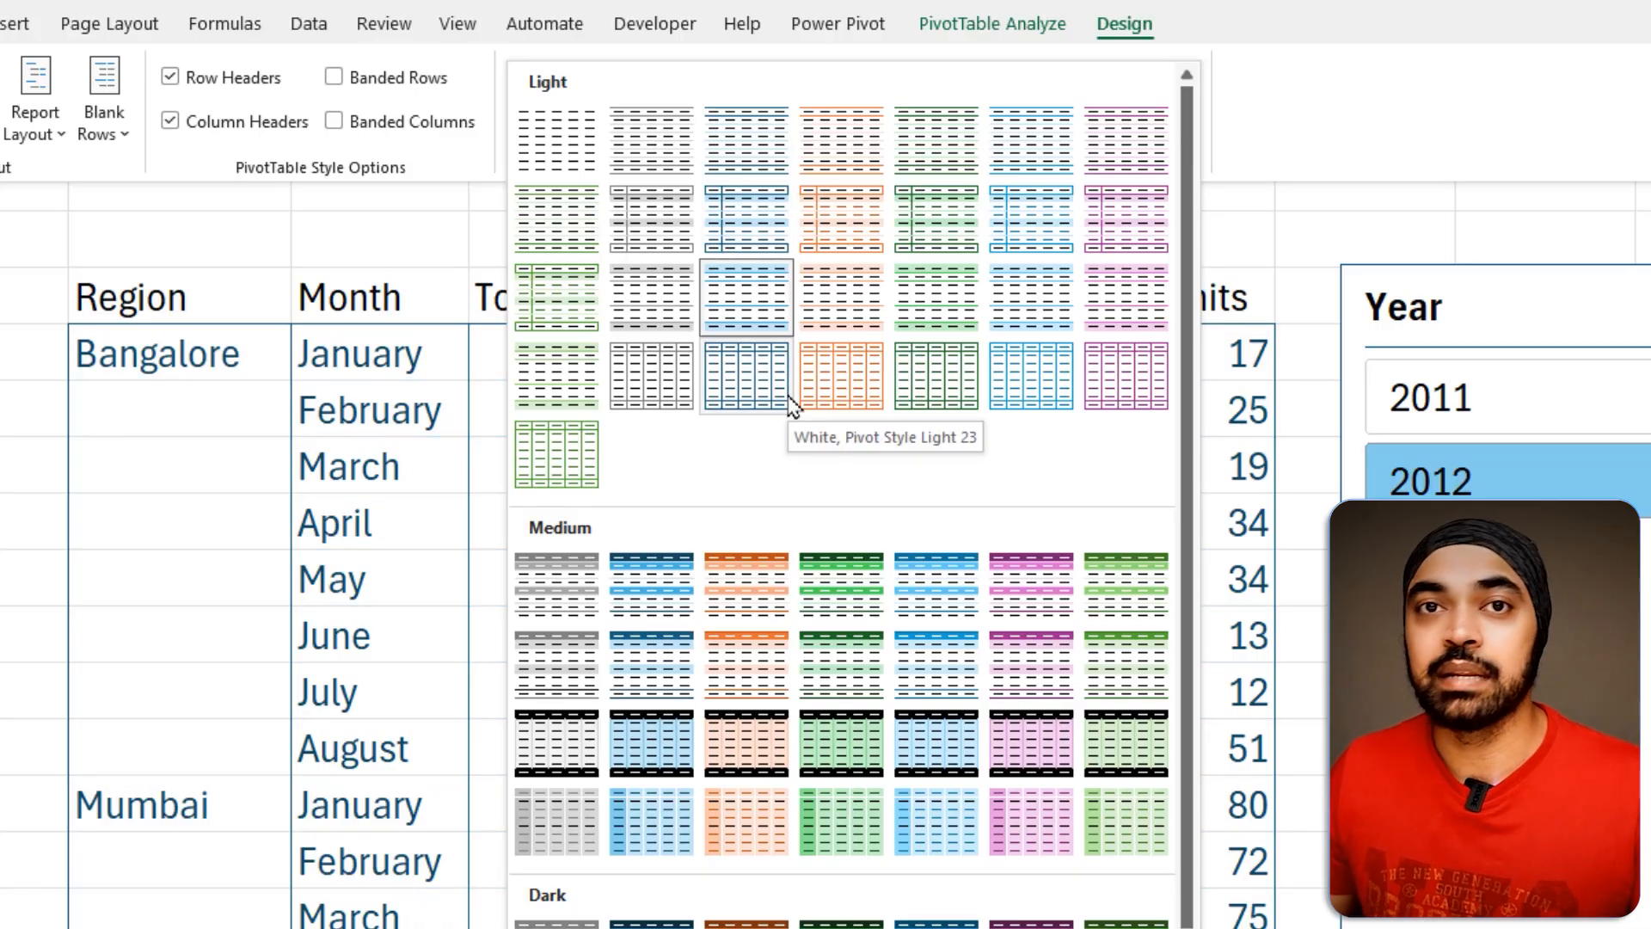
{"action": "left_click", "coordinate": [574, 153]}
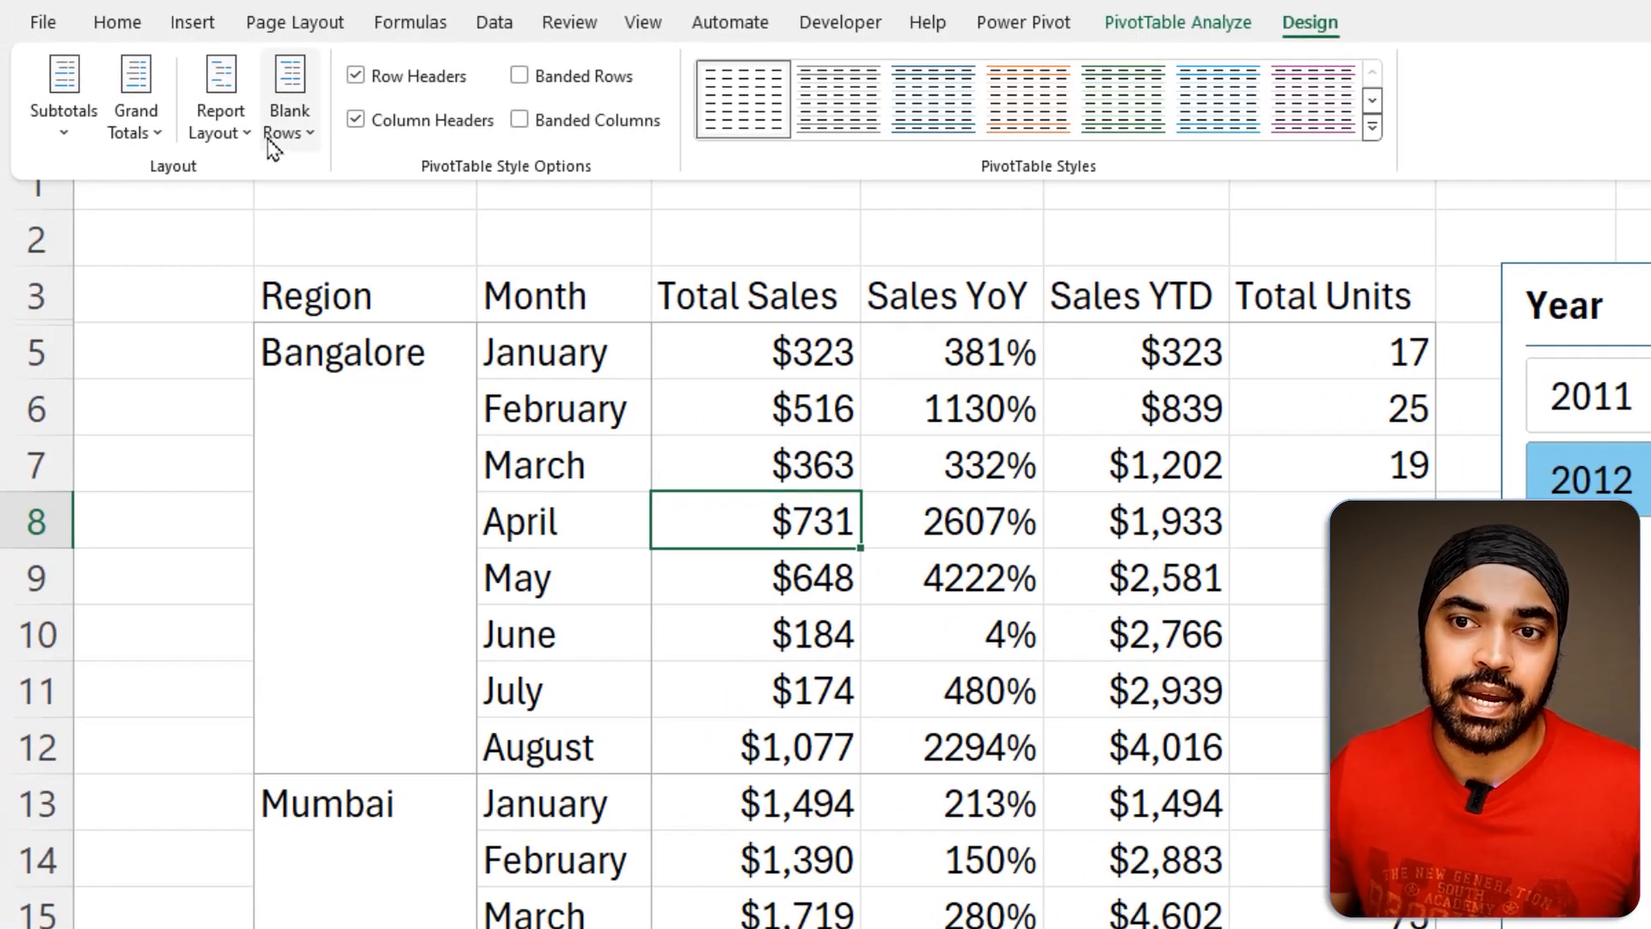
Step: Examine the report layout options, especially Show in Tabular Form, against the separate Region and Month columns
{"action": "left_click", "coordinate": [243, 133]}
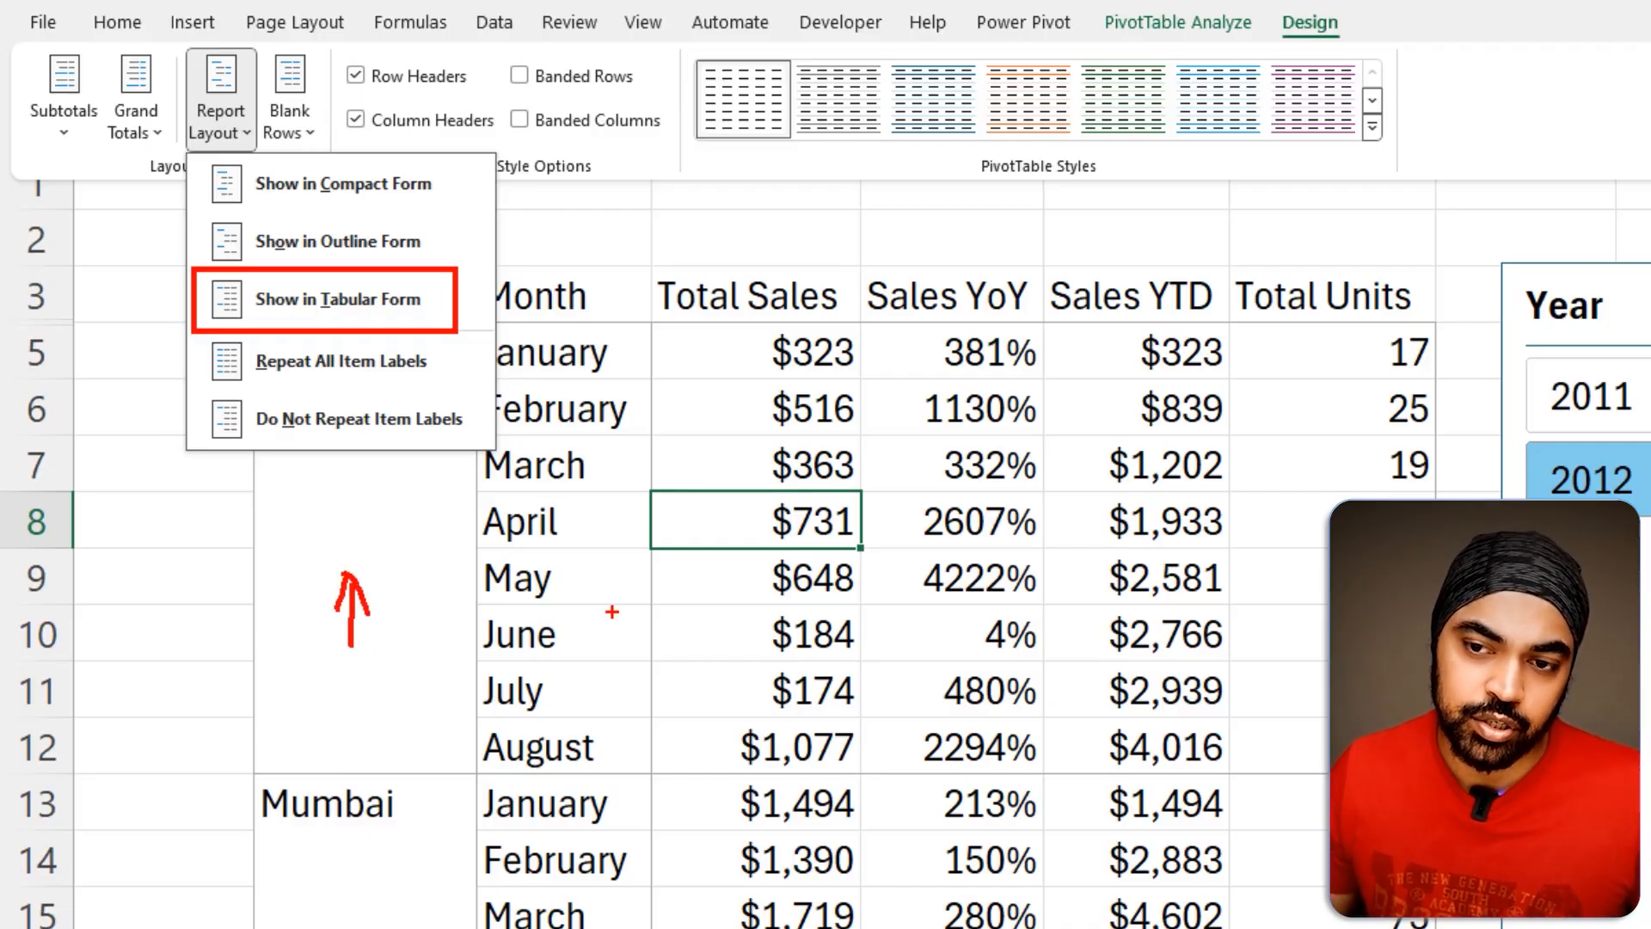
{"action": "left_click_drag", "start_coordinate": [590, 588], "coordinate": [592, 653]}
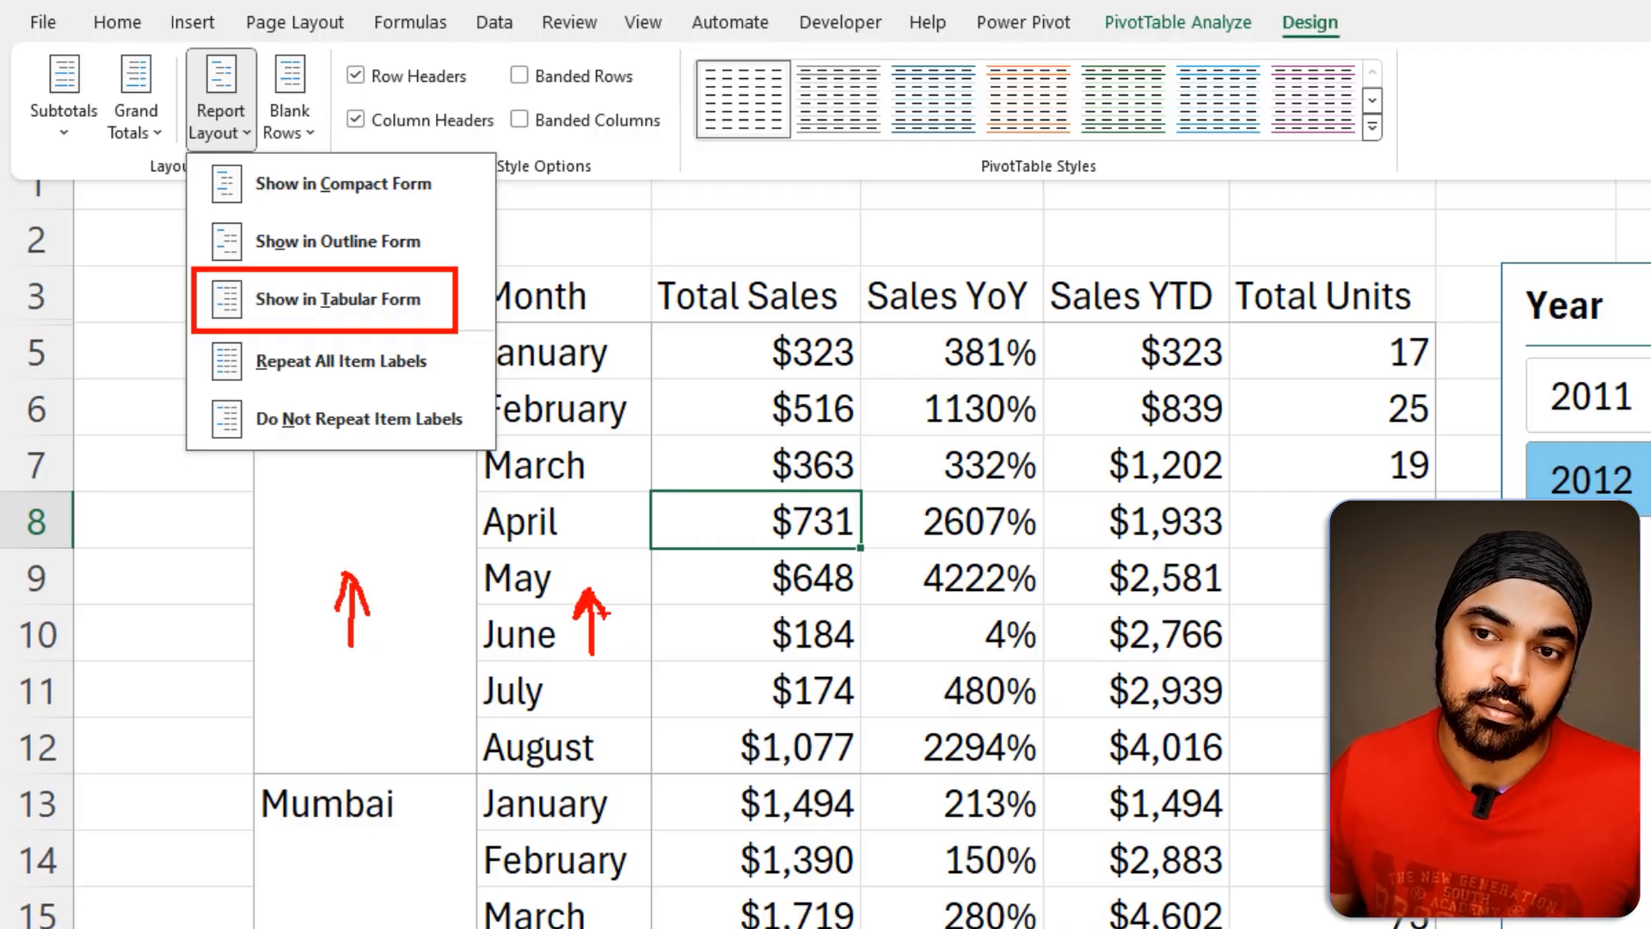
{"action": "left_click_drag", "start_coordinate": [389, 665], "coordinate": [429, 651]}
{"action": "left_click_drag", "start_coordinate": [536, 692], "coordinate": [619, 655]}
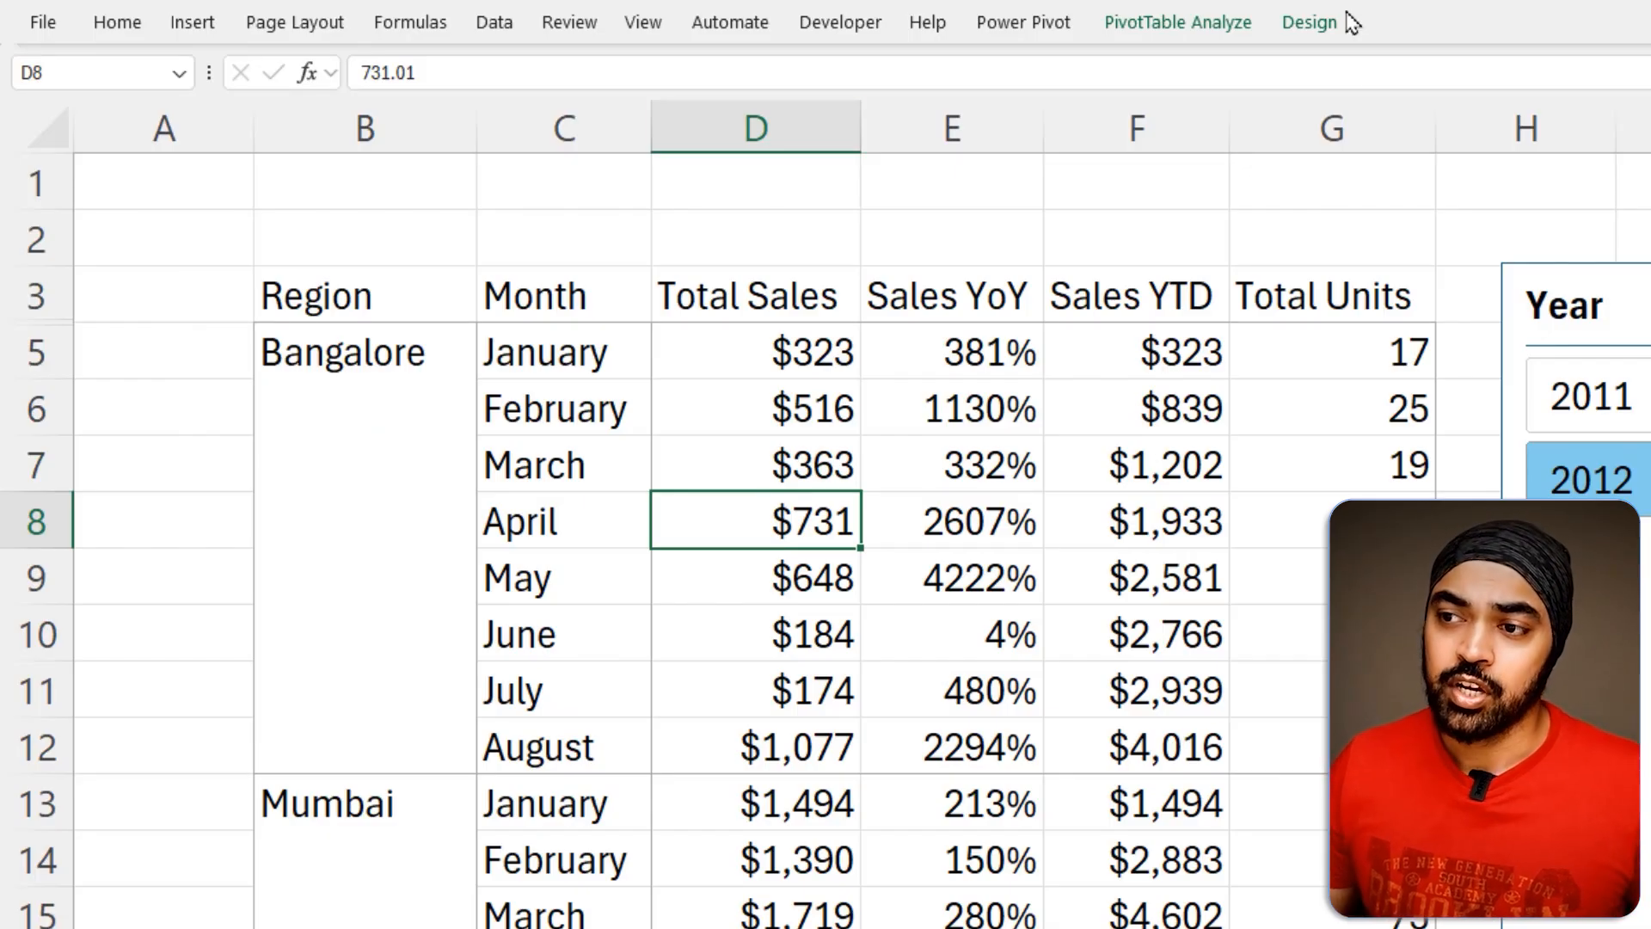
Step: Examine the PivotTable's dividing lines between regions, its outer edge beside Total Units, and the blank cells under Bangalore
{"action": "mouse_move", "coordinate": [251, 754]}
{"action": "left_mouse_down"}
{"action": "mouse_move", "coordinate": [395, 783]}
{"action": "mouse_move", "coordinate": [938, 796]}
{"action": "left_mouse_up"}
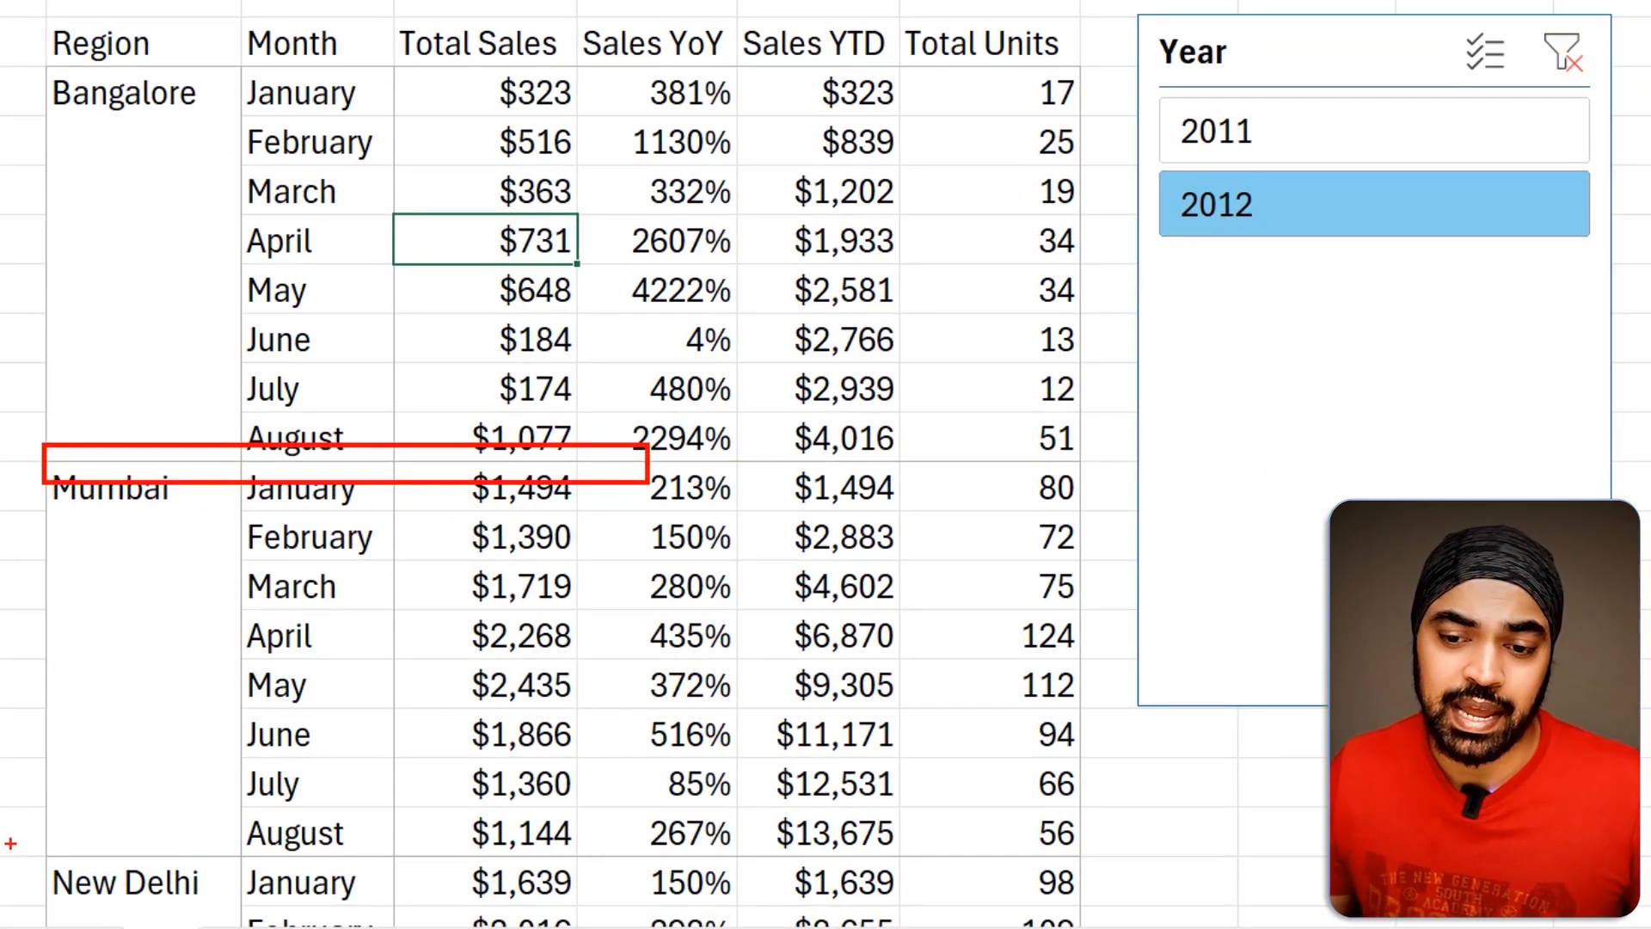
{"action": "left_click_drag", "start_coordinate": [31, 839], "coordinate": [513, 886]}
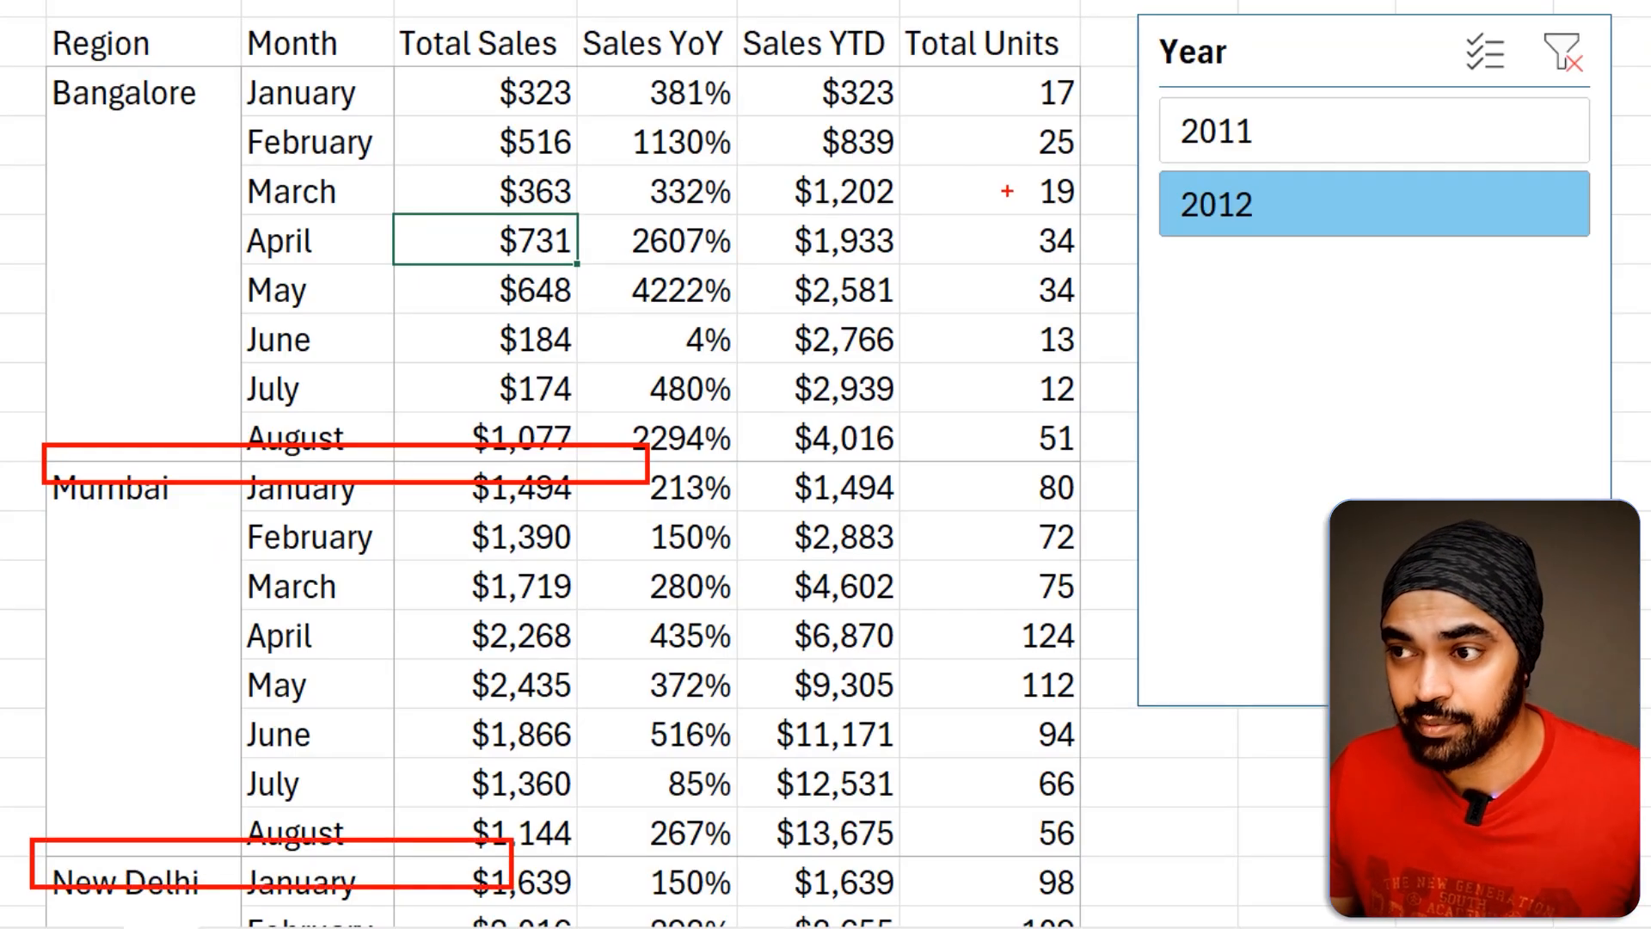
{"action": "left_click_drag", "start_coordinate": [1063, 7], "coordinate": [1152, 417]}
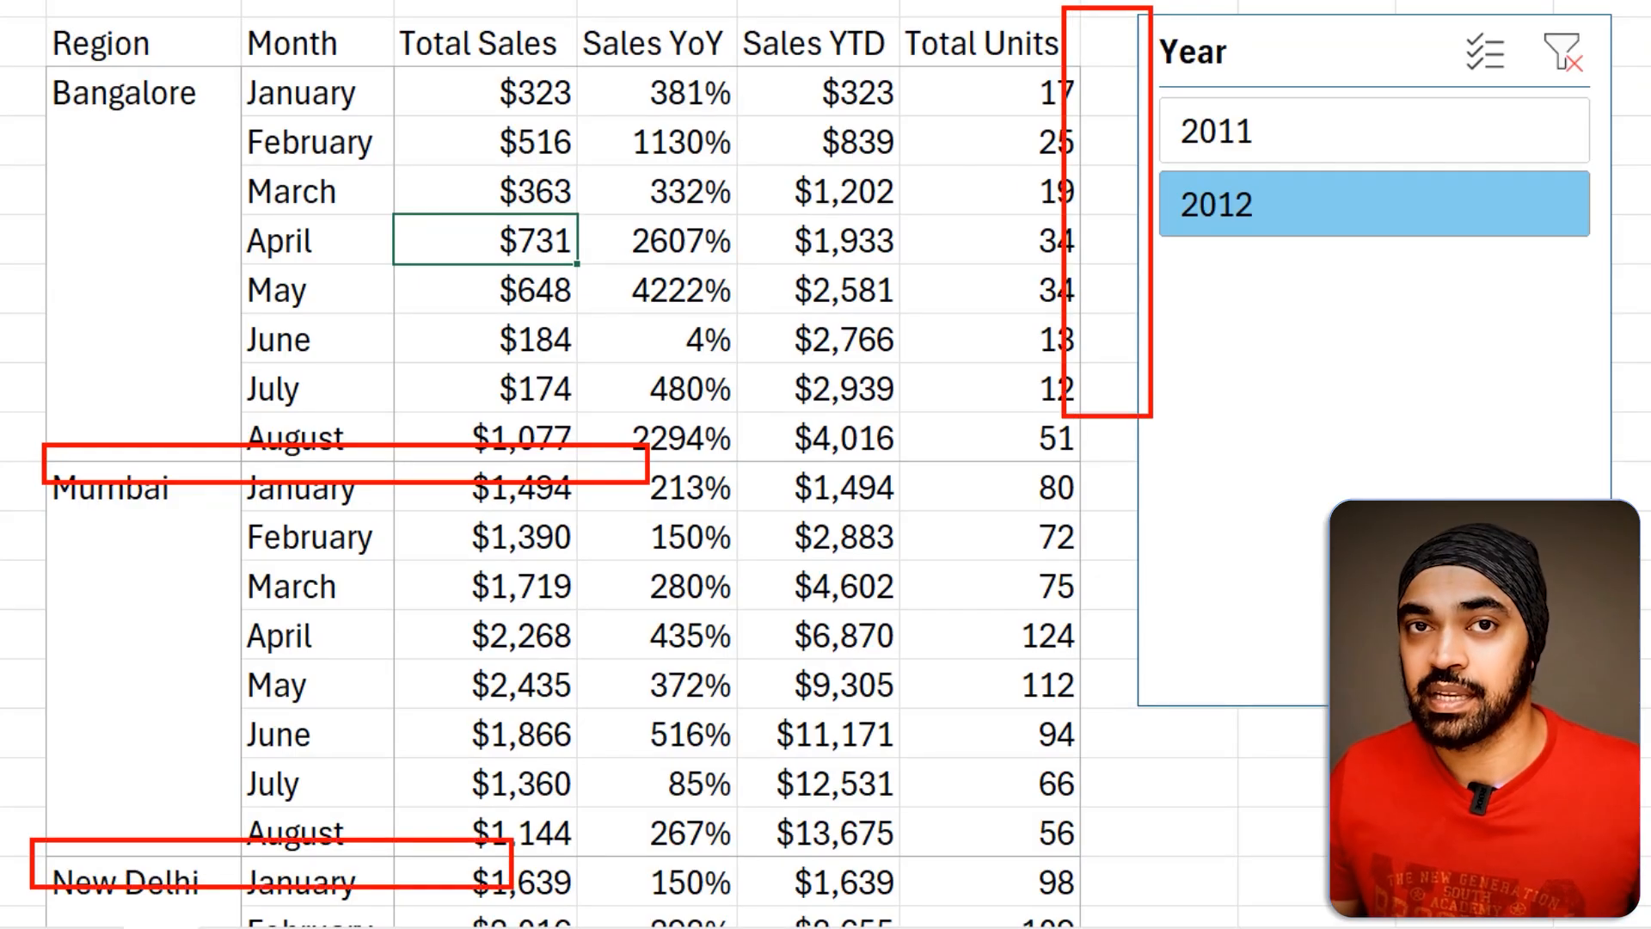
{"action": "key", "text": "Escape"}
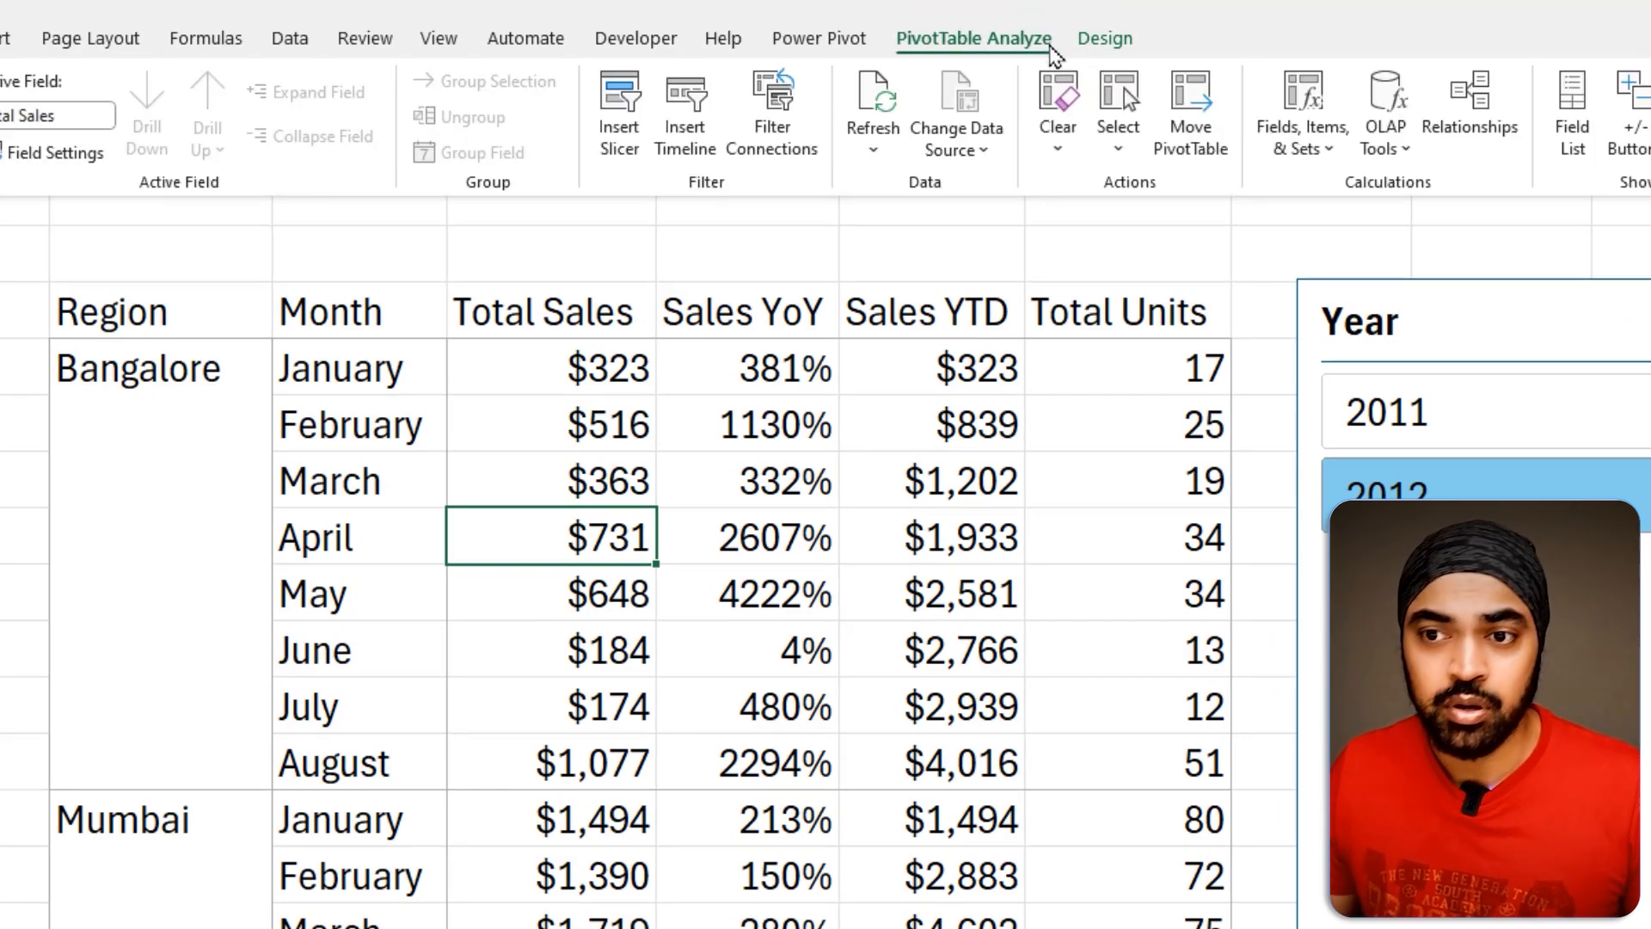
{"action": "key", "text": "ctrl+2"}
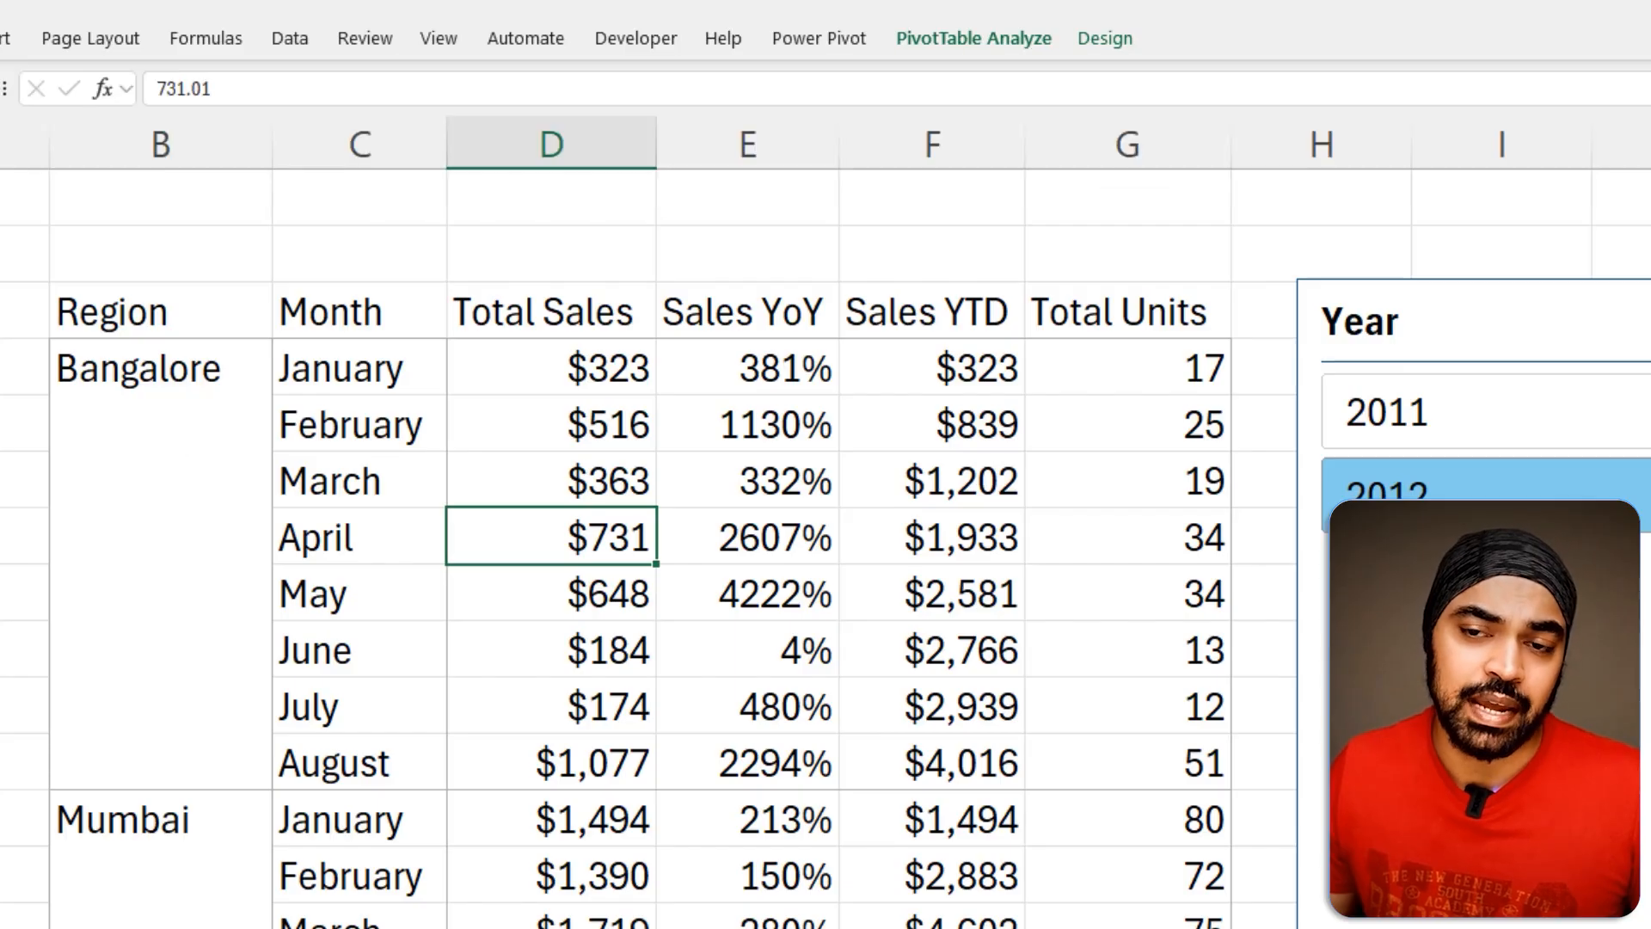
{"action": "left_click_drag", "start_coordinate": [162, 410], "coordinate": [155, 576]}
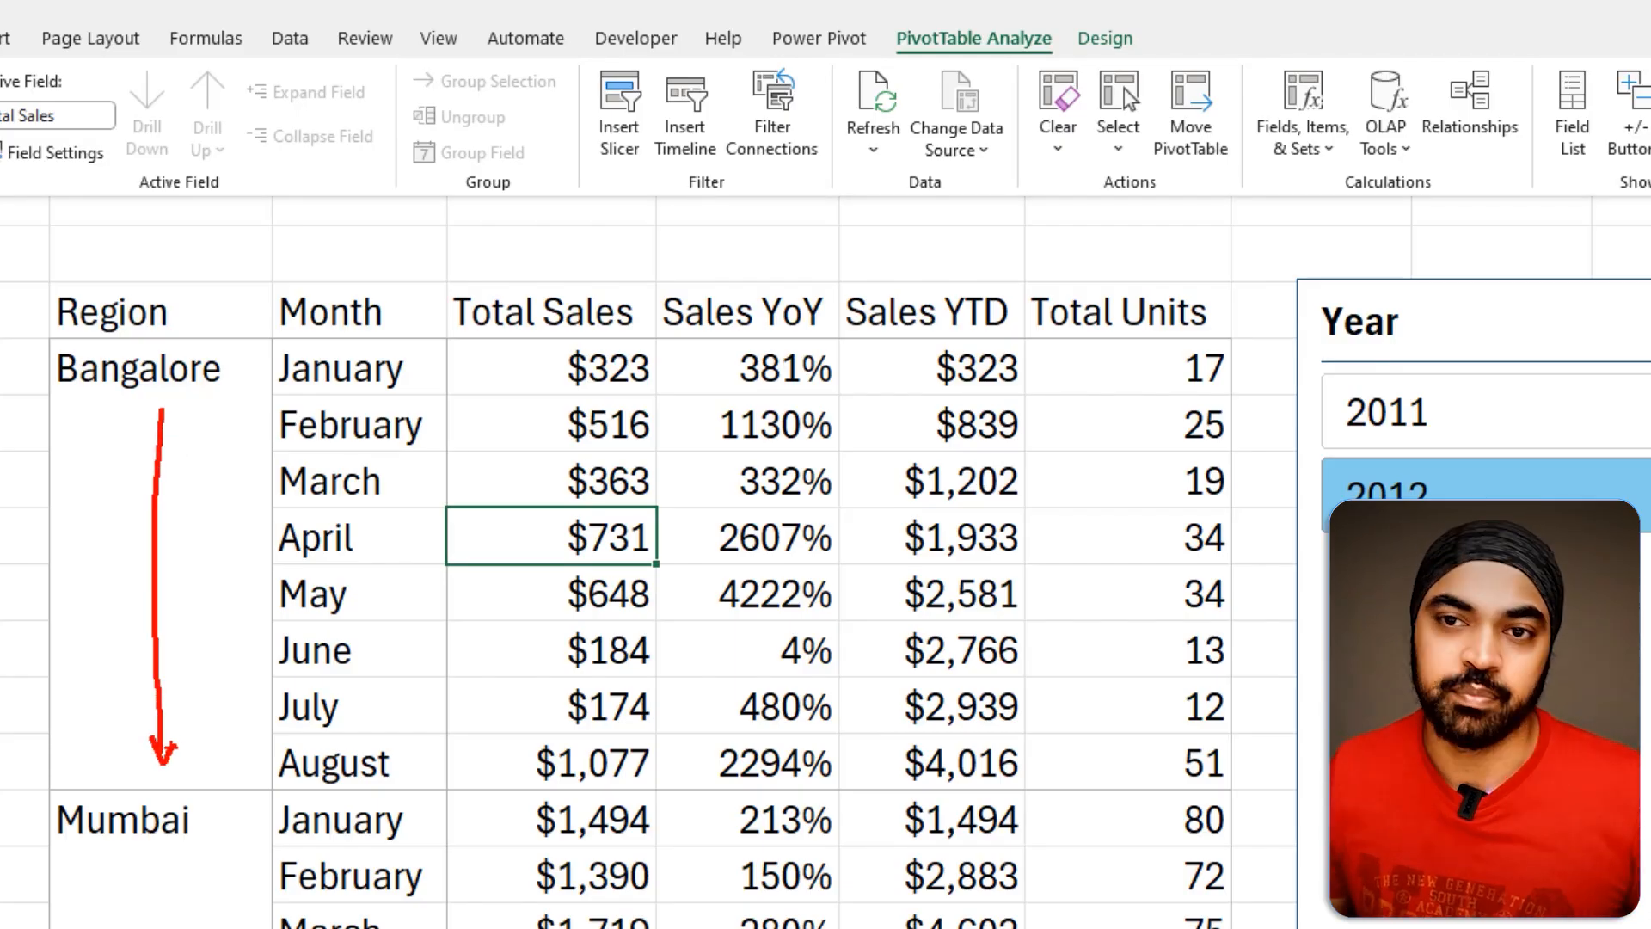
{"action": "key", "text": "Escape"}
Step: Show the PivotTable's subtotals at the bottom of each Region group
{"action": "left_click", "coordinate": [1118, 52]}
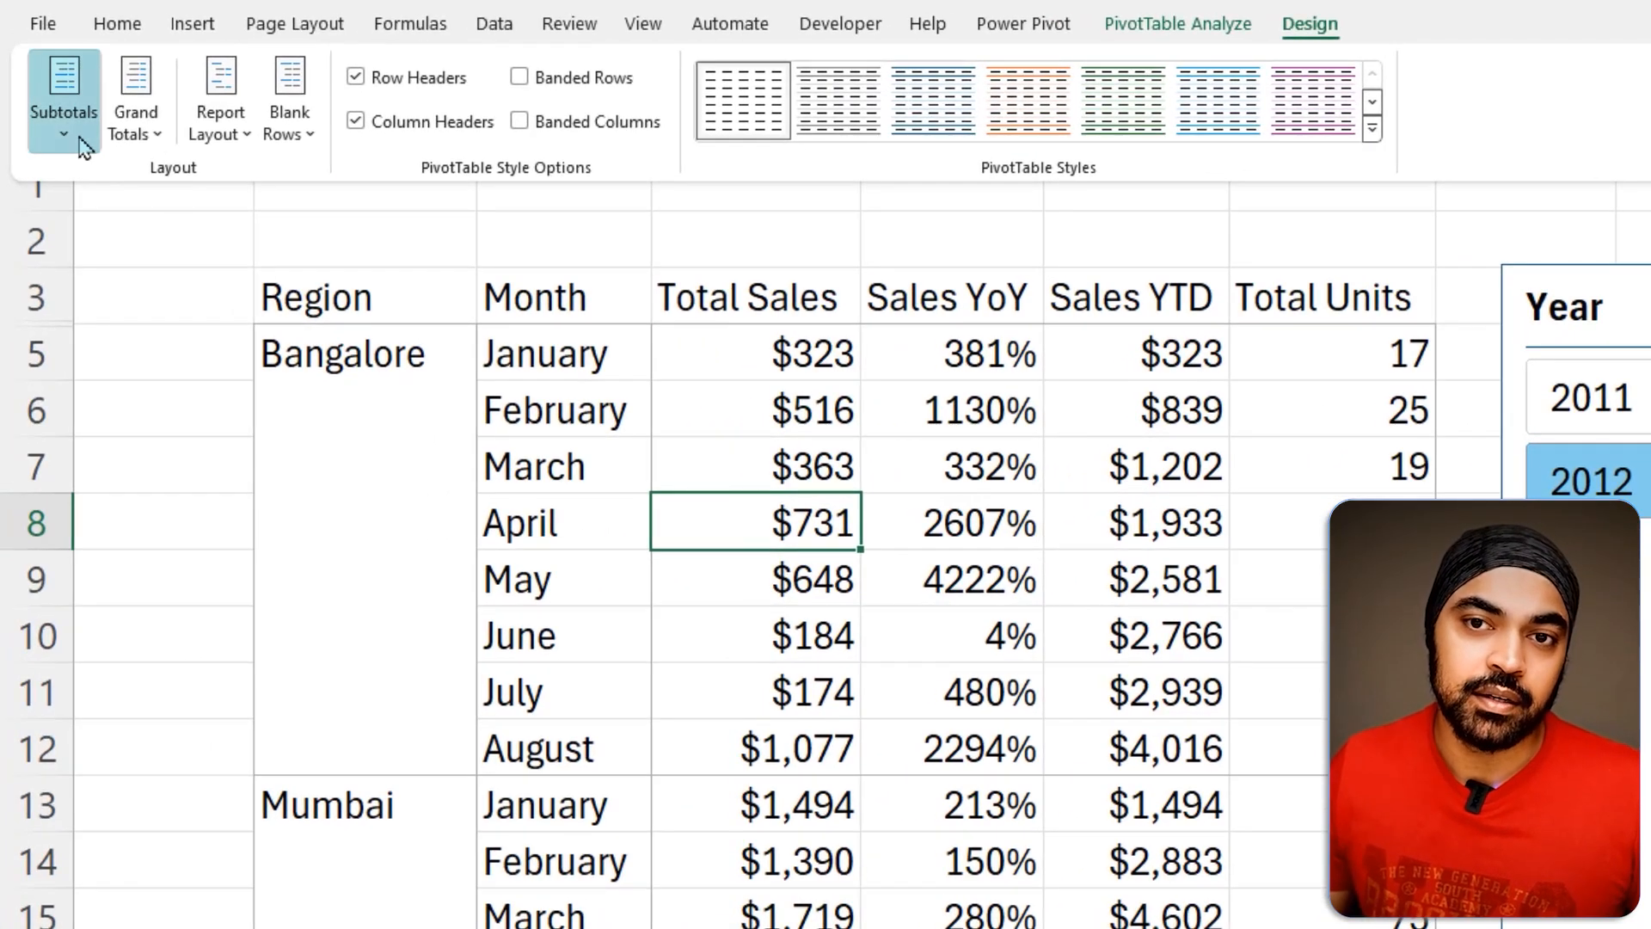
{"action": "left_click", "coordinate": [82, 141]}
{"action": "left_click", "coordinate": [328, 244]}
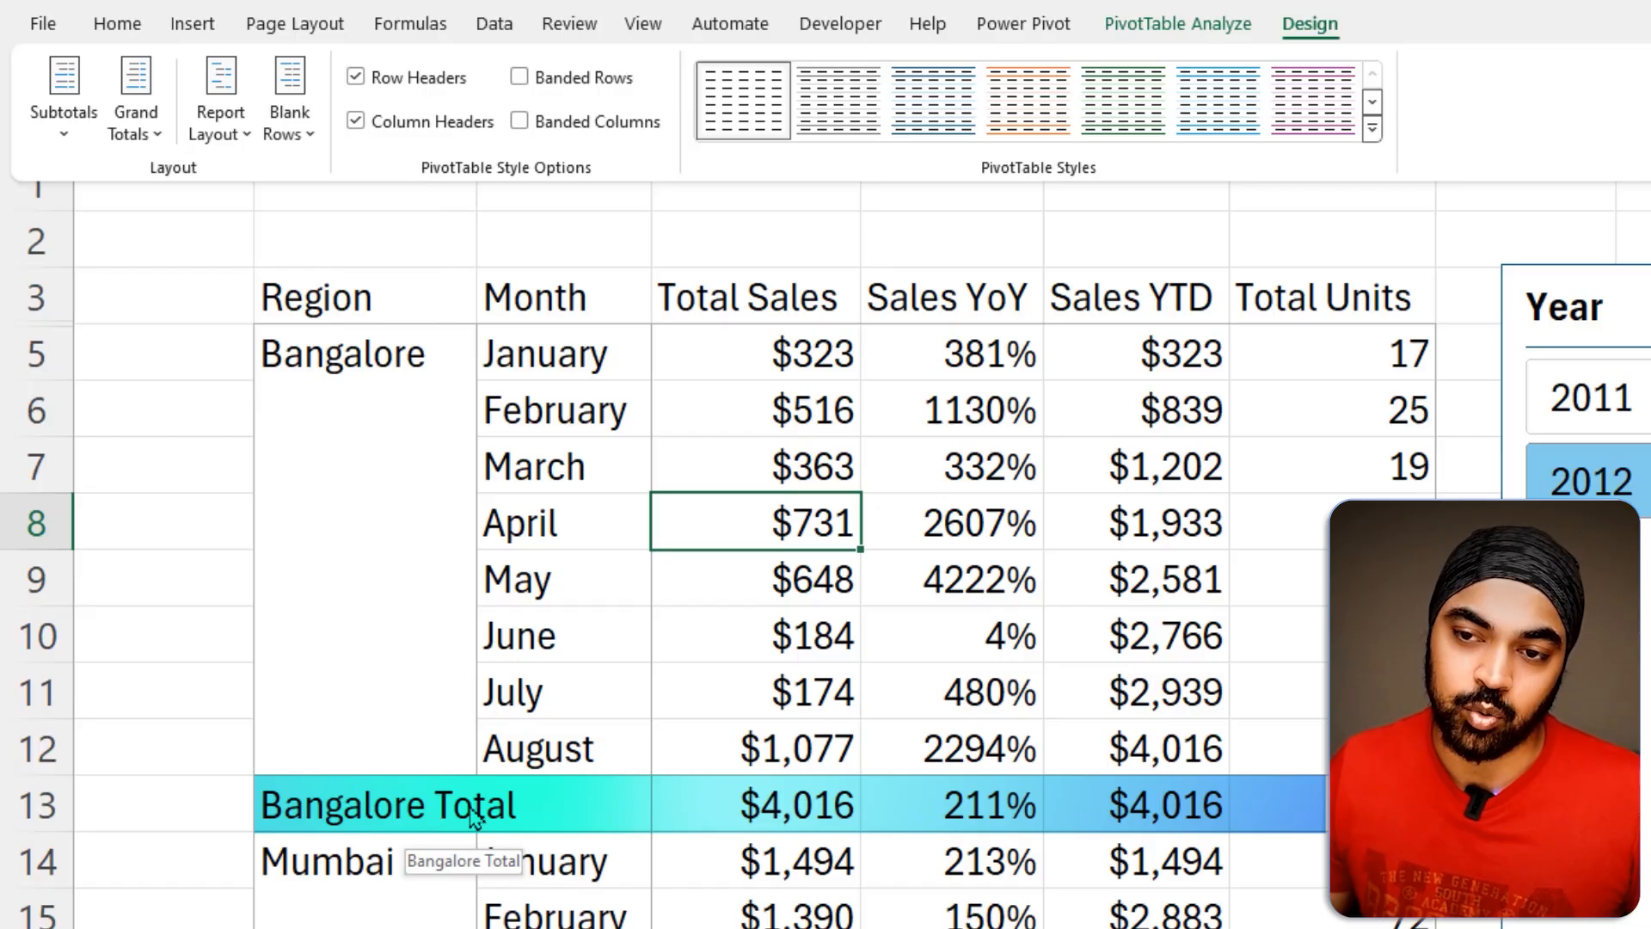
{"action": "scroll", "coordinate": [468, 808], "scroll_direction": "down", "scroll_amount": 6}
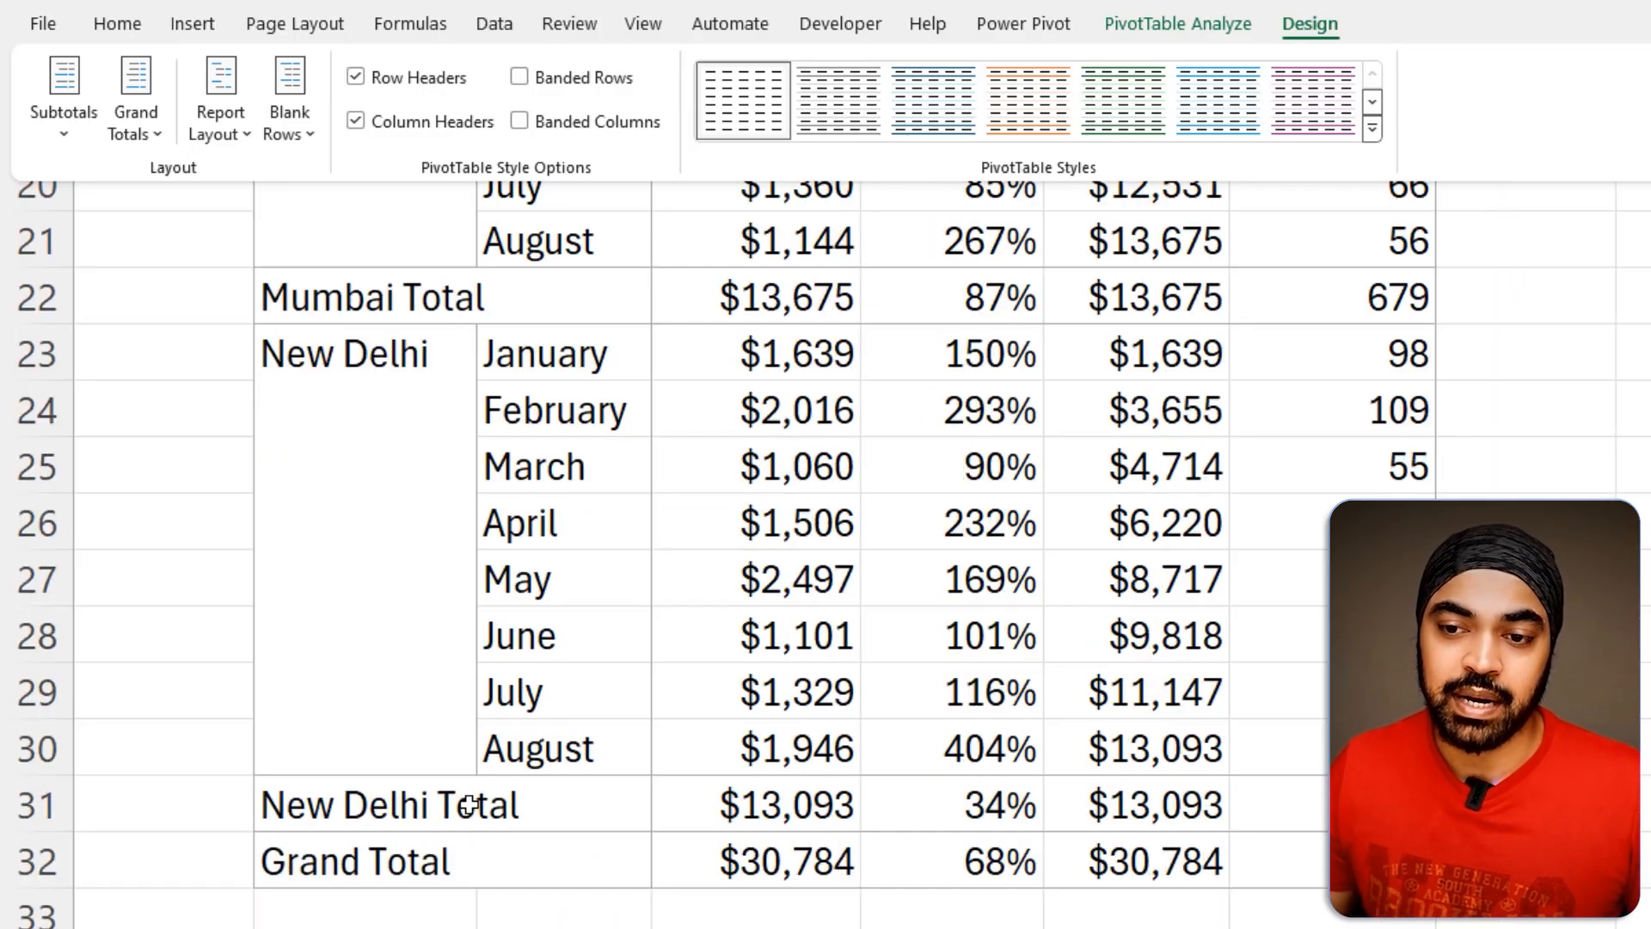
Step: Remove the Grand Total row from the PivotTable and widen the Region column B
{"action": "right_click", "coordinate": [323, 862]}
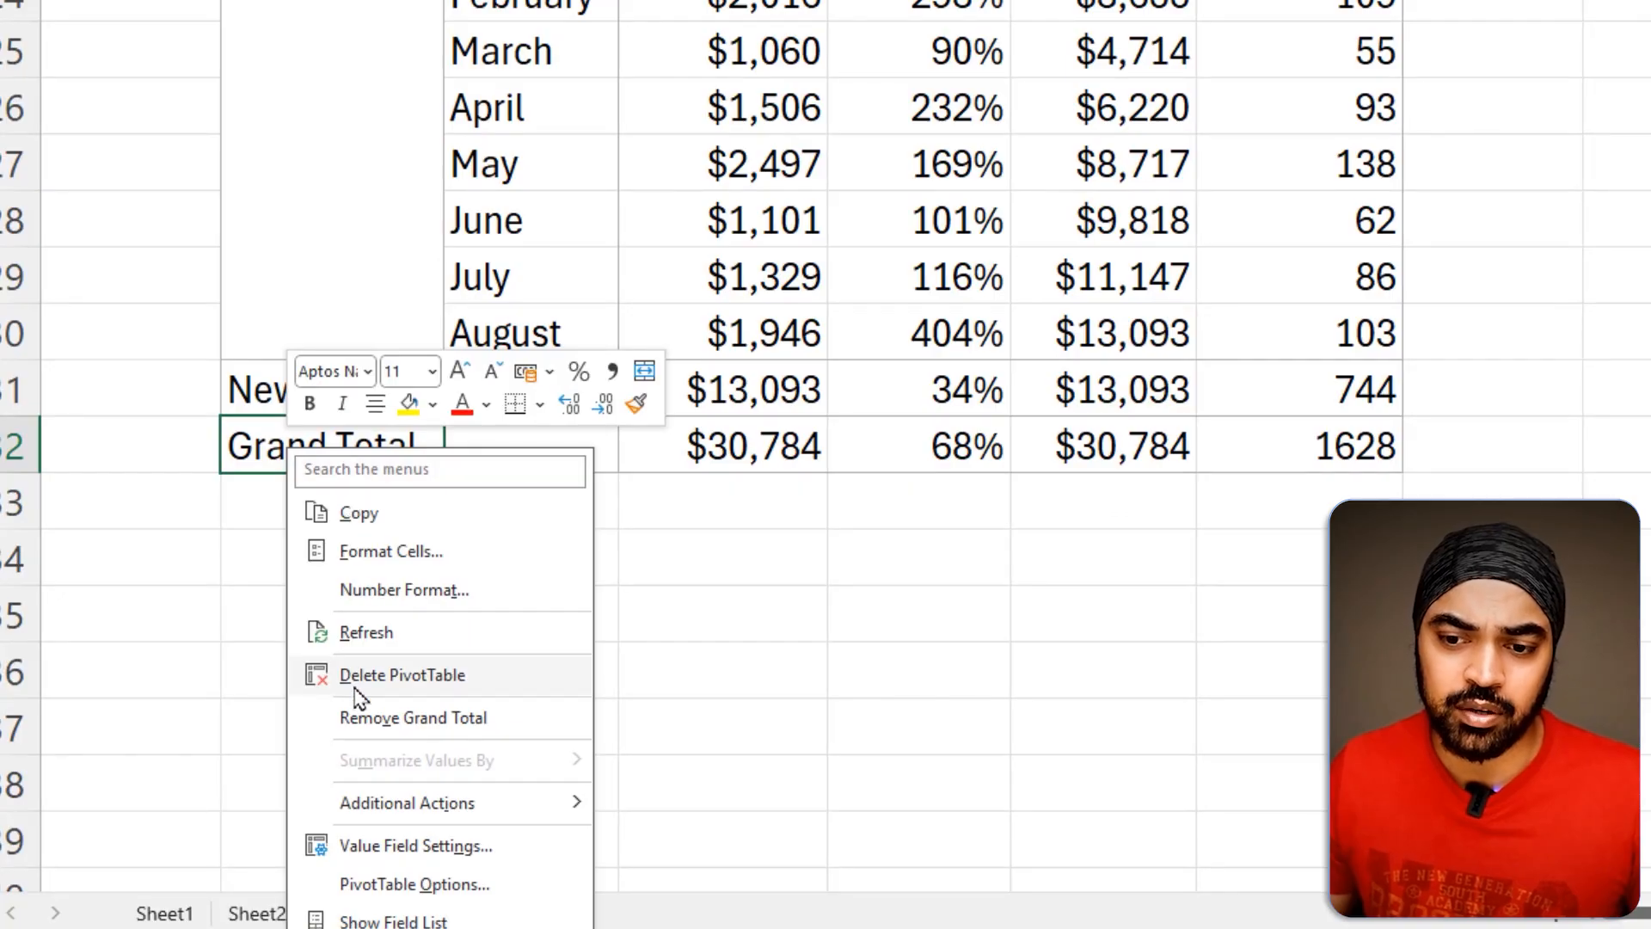
{"action": "left_click", "coordinate": [413, 717]}
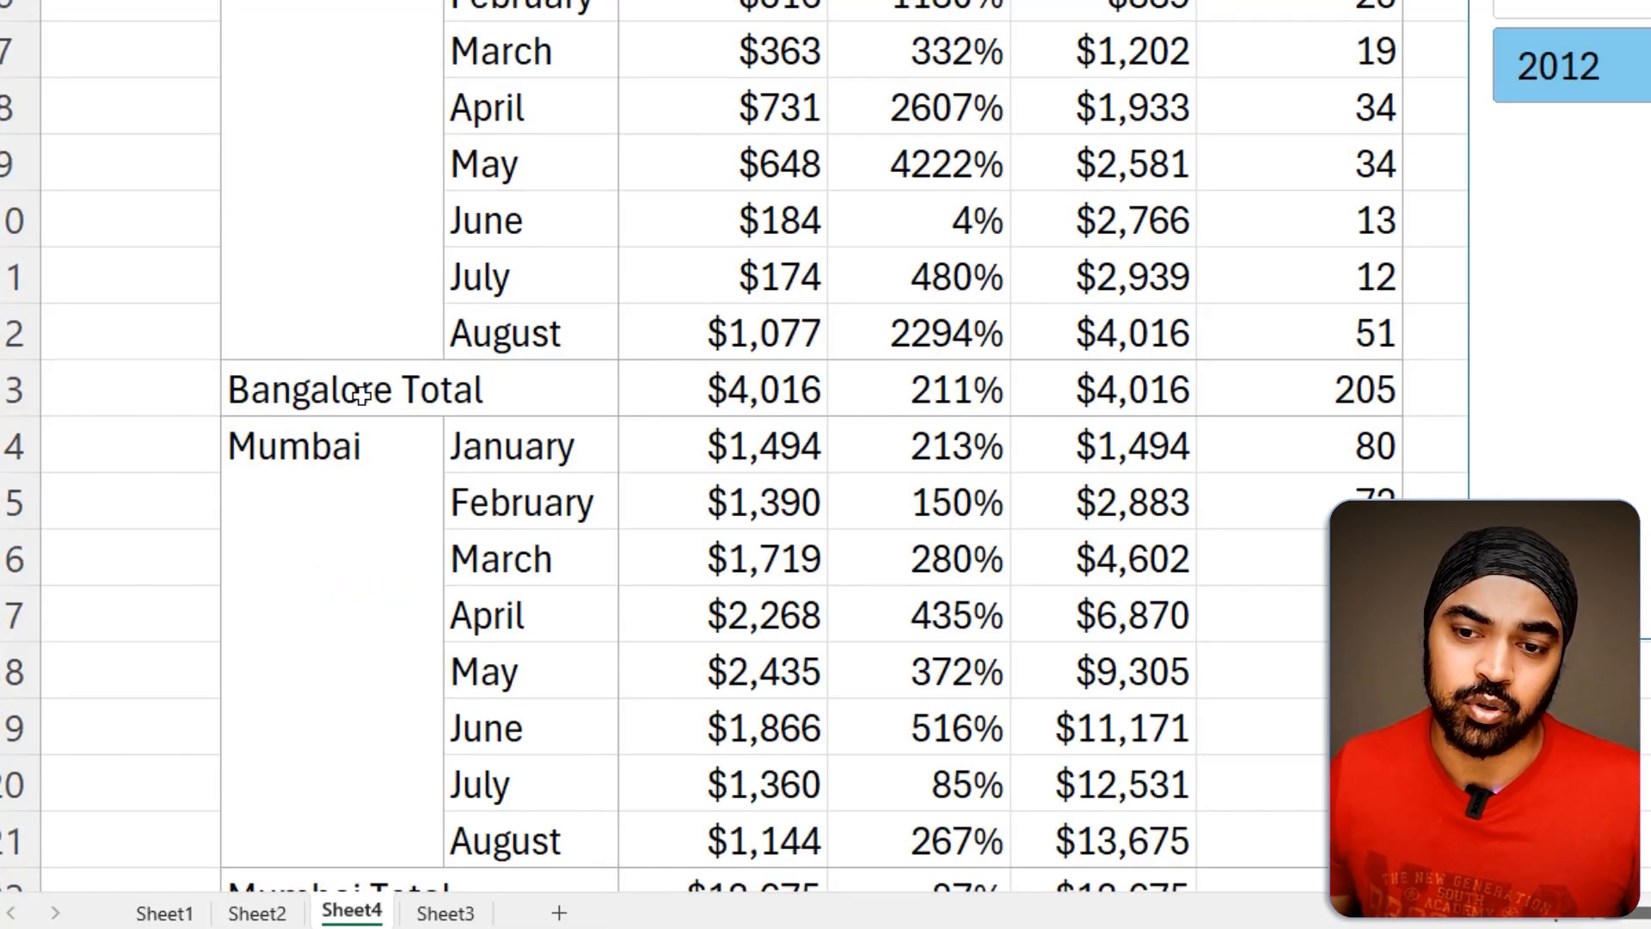
{"action": "scroll", "coordinate": [567, 464], "scroll_direction": "down", "scroll_amount": 6}
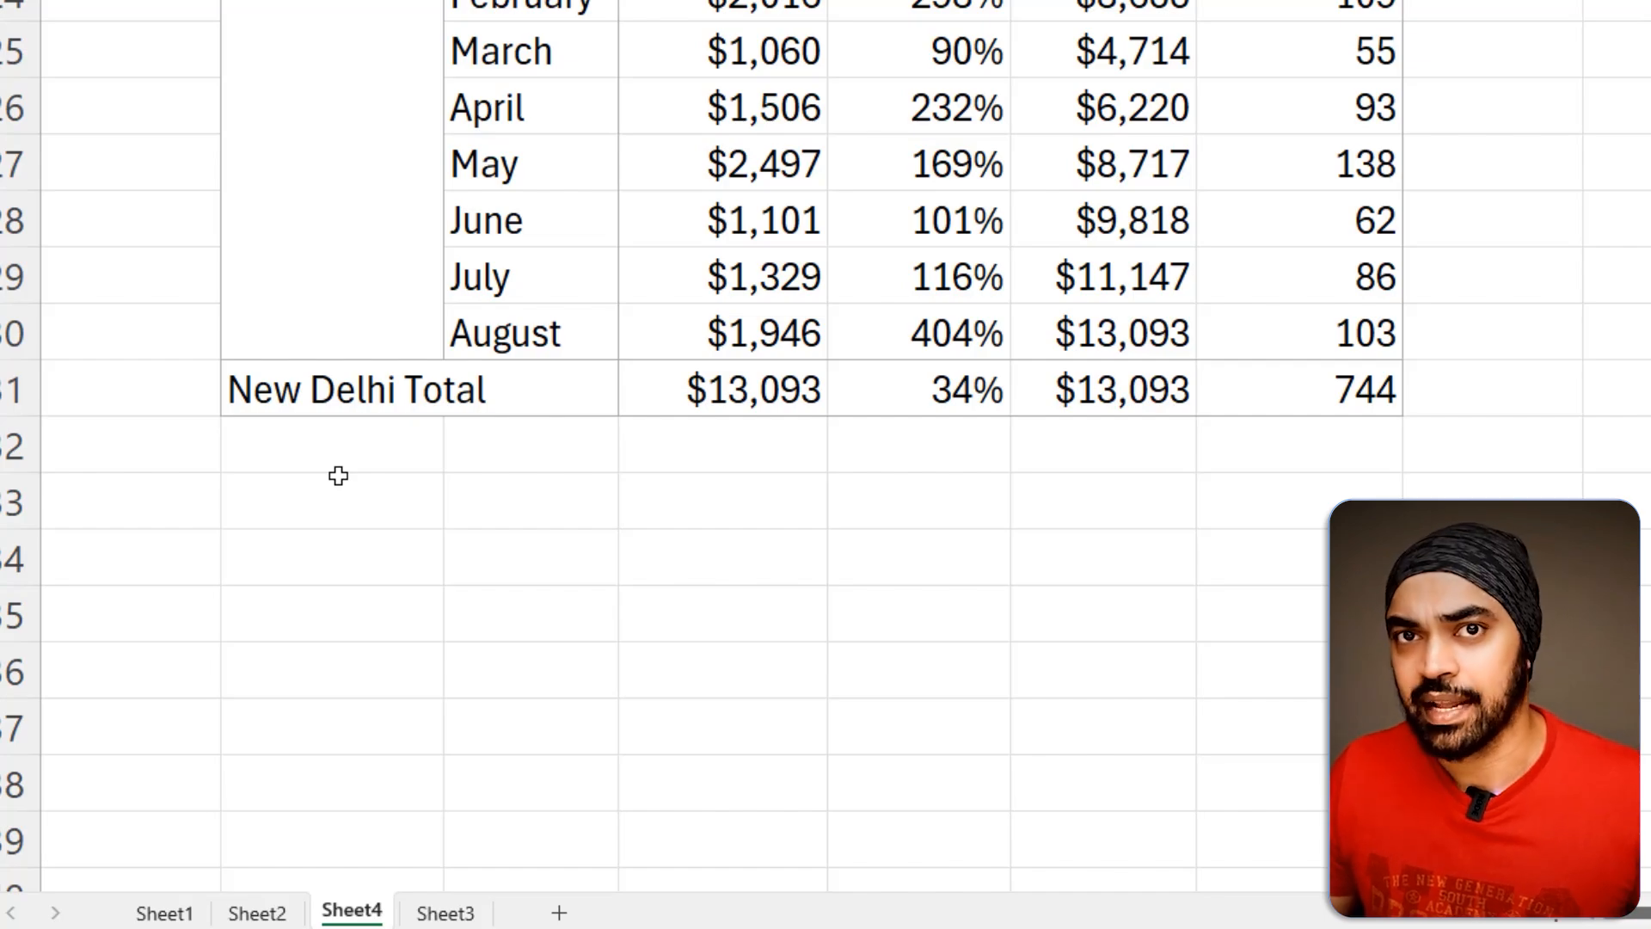
{"action": "scroll", "coordinate": [338, 476], "scroll_direction": "up", "scroll_amount": 8}
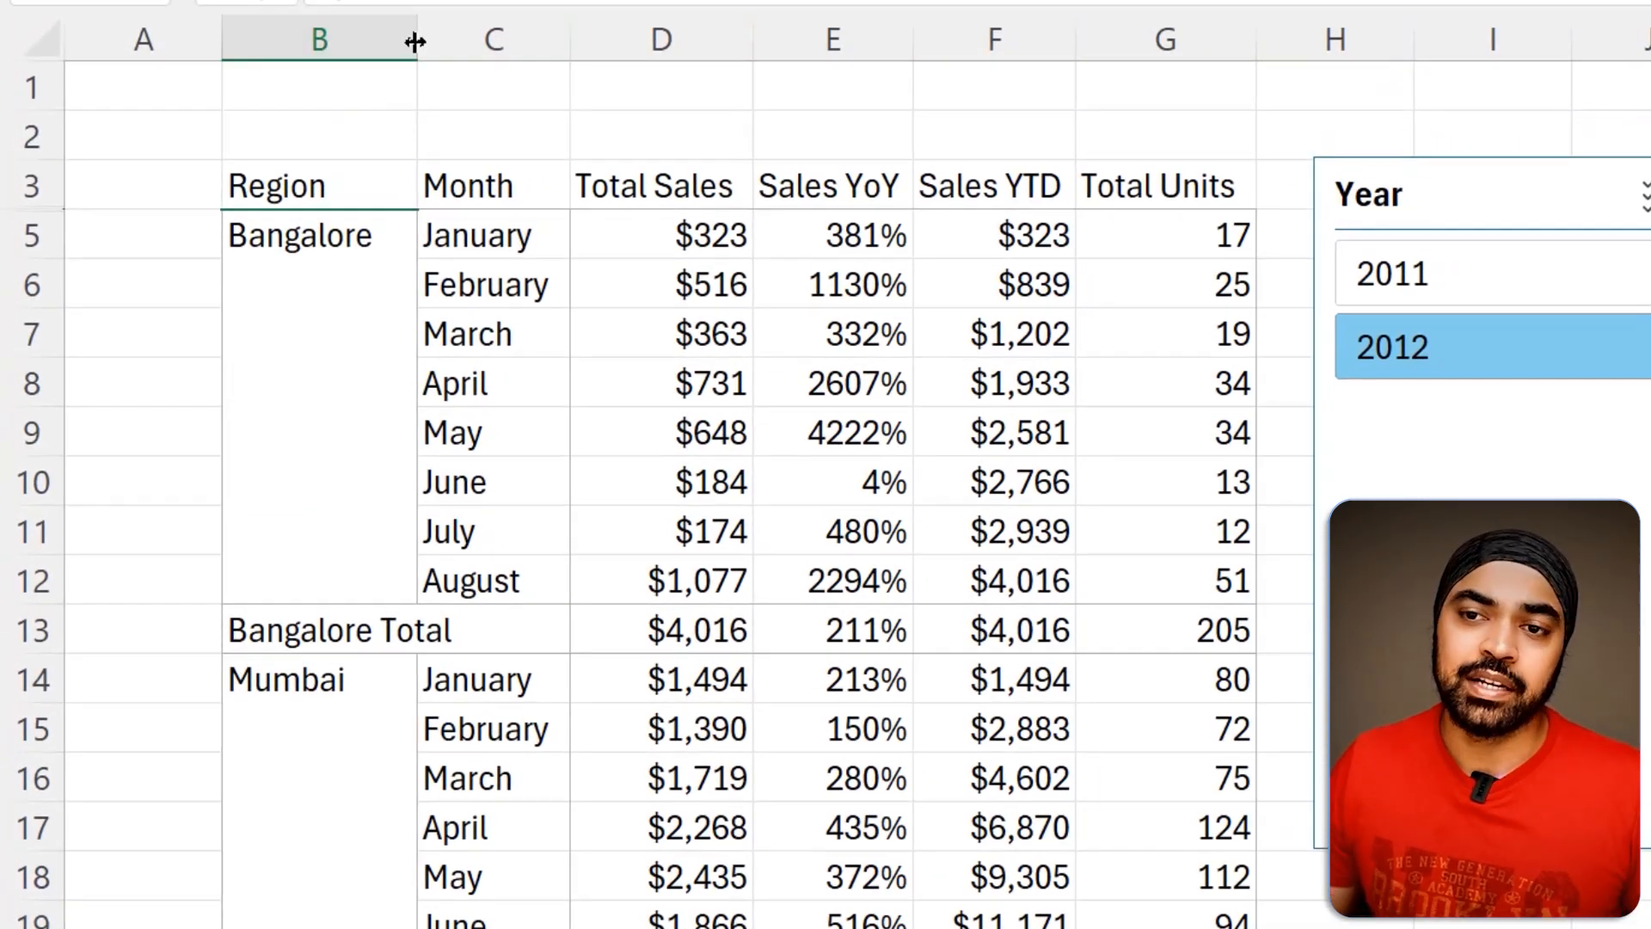
{"action": "left_click_drag", "start_coordinate": [415, 41], "coordinate": [529, 40]}
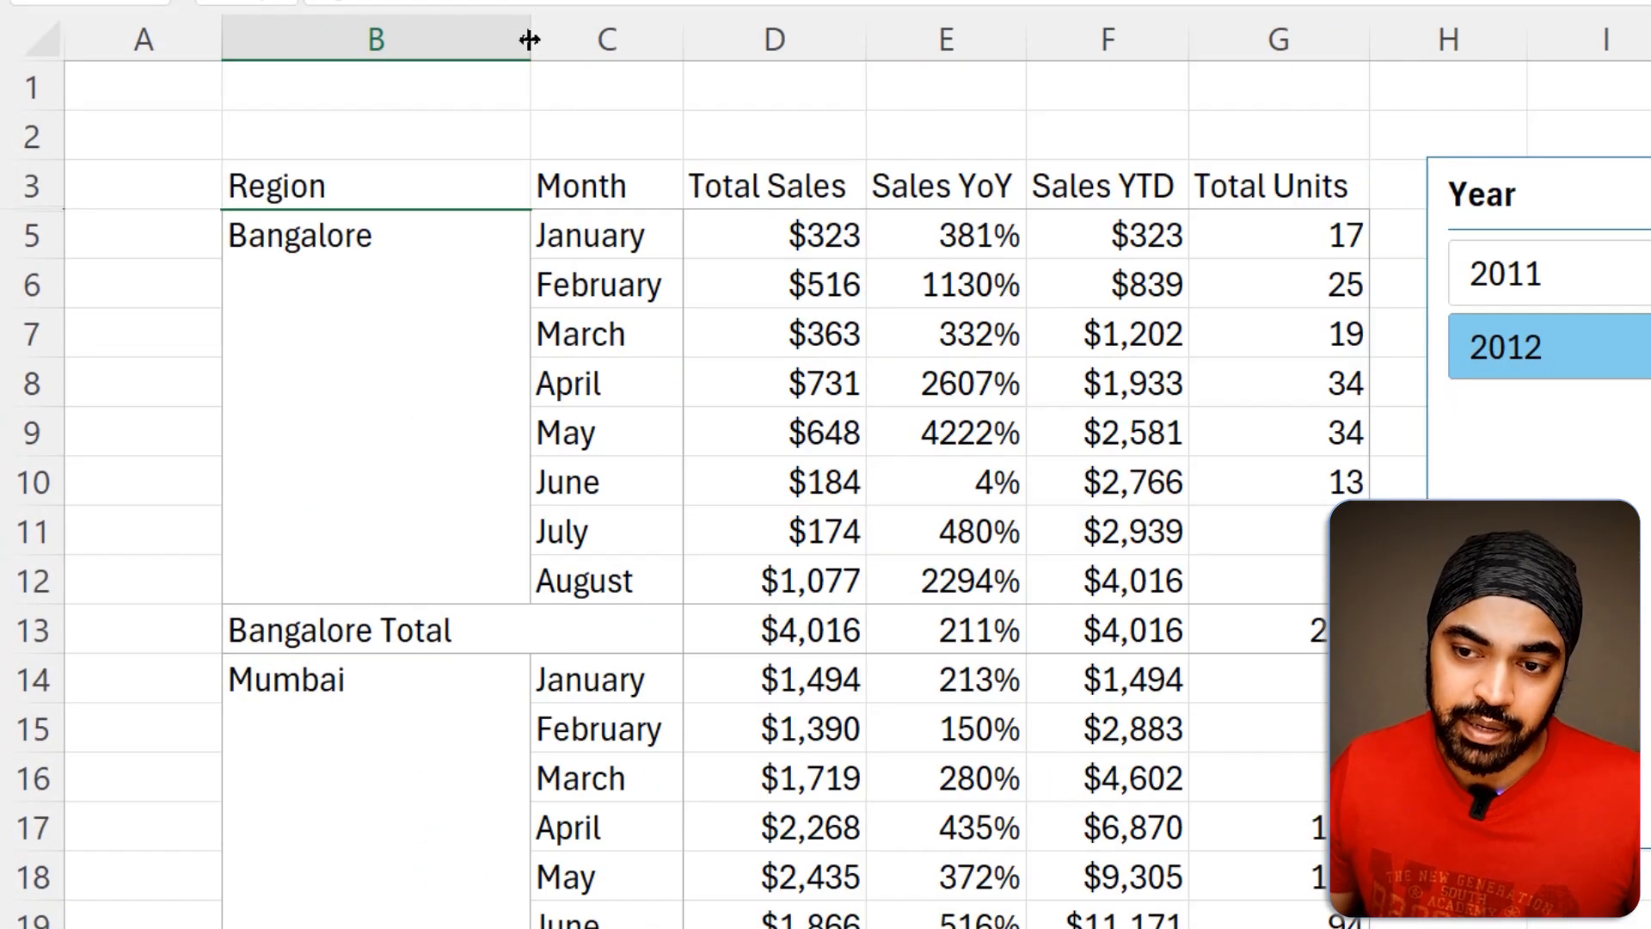
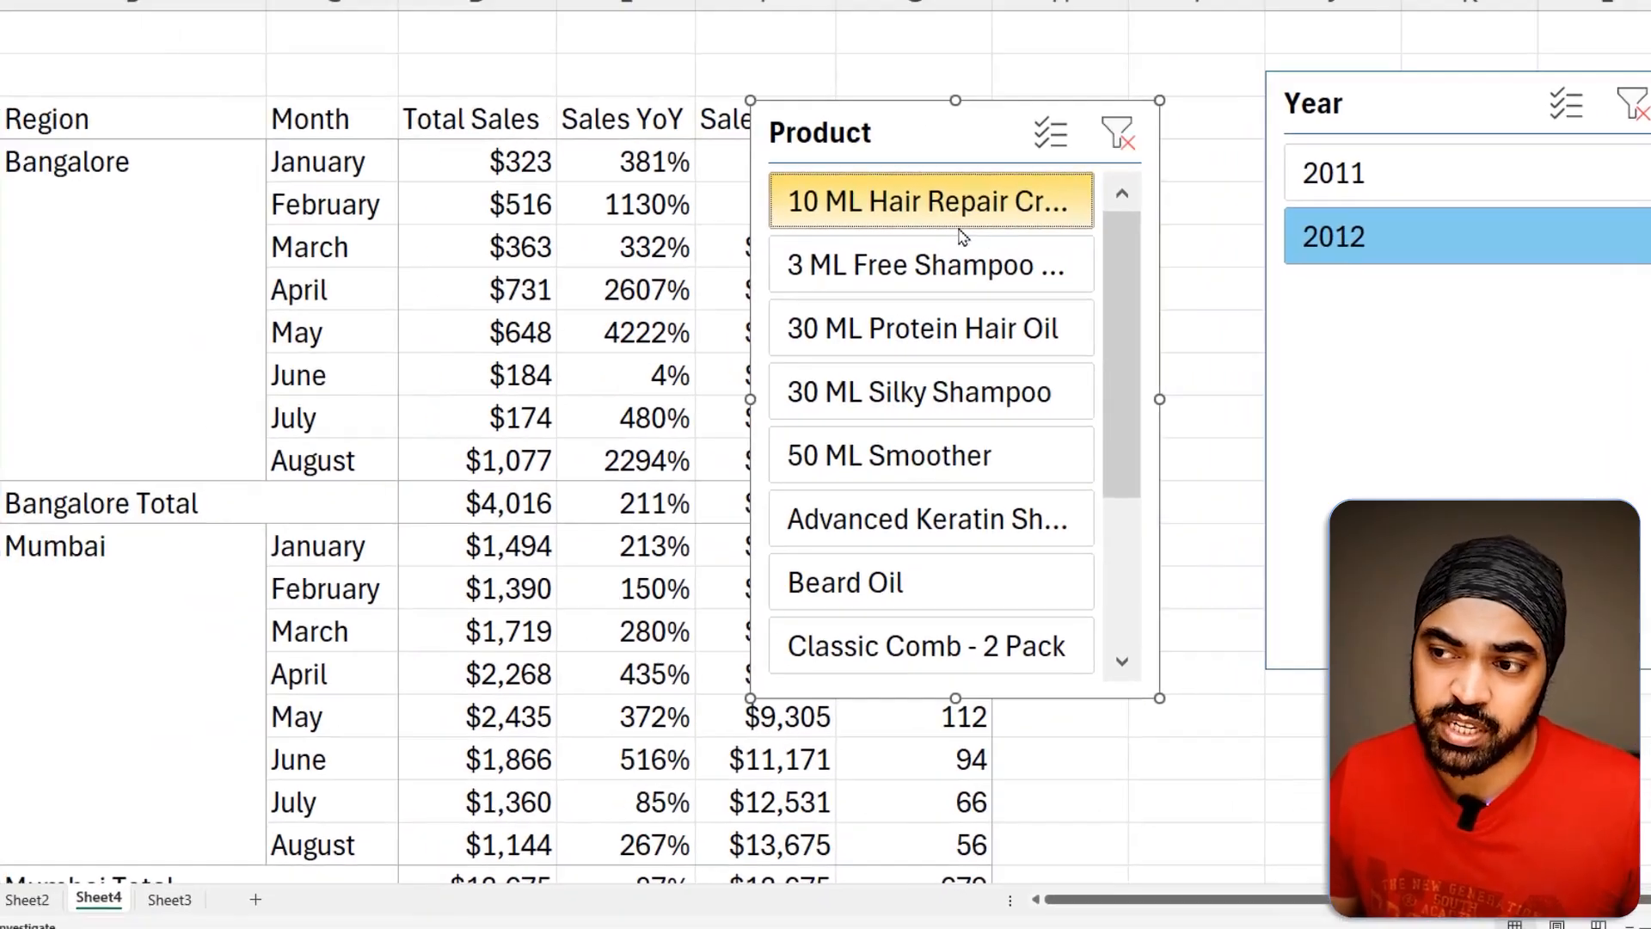
Step: Filter the Product slicer to the 10 ML Hair Repair item and examine the built-in Light and Dark slicer styles
{"action": "left_click", "coordinate": [740, 211]}
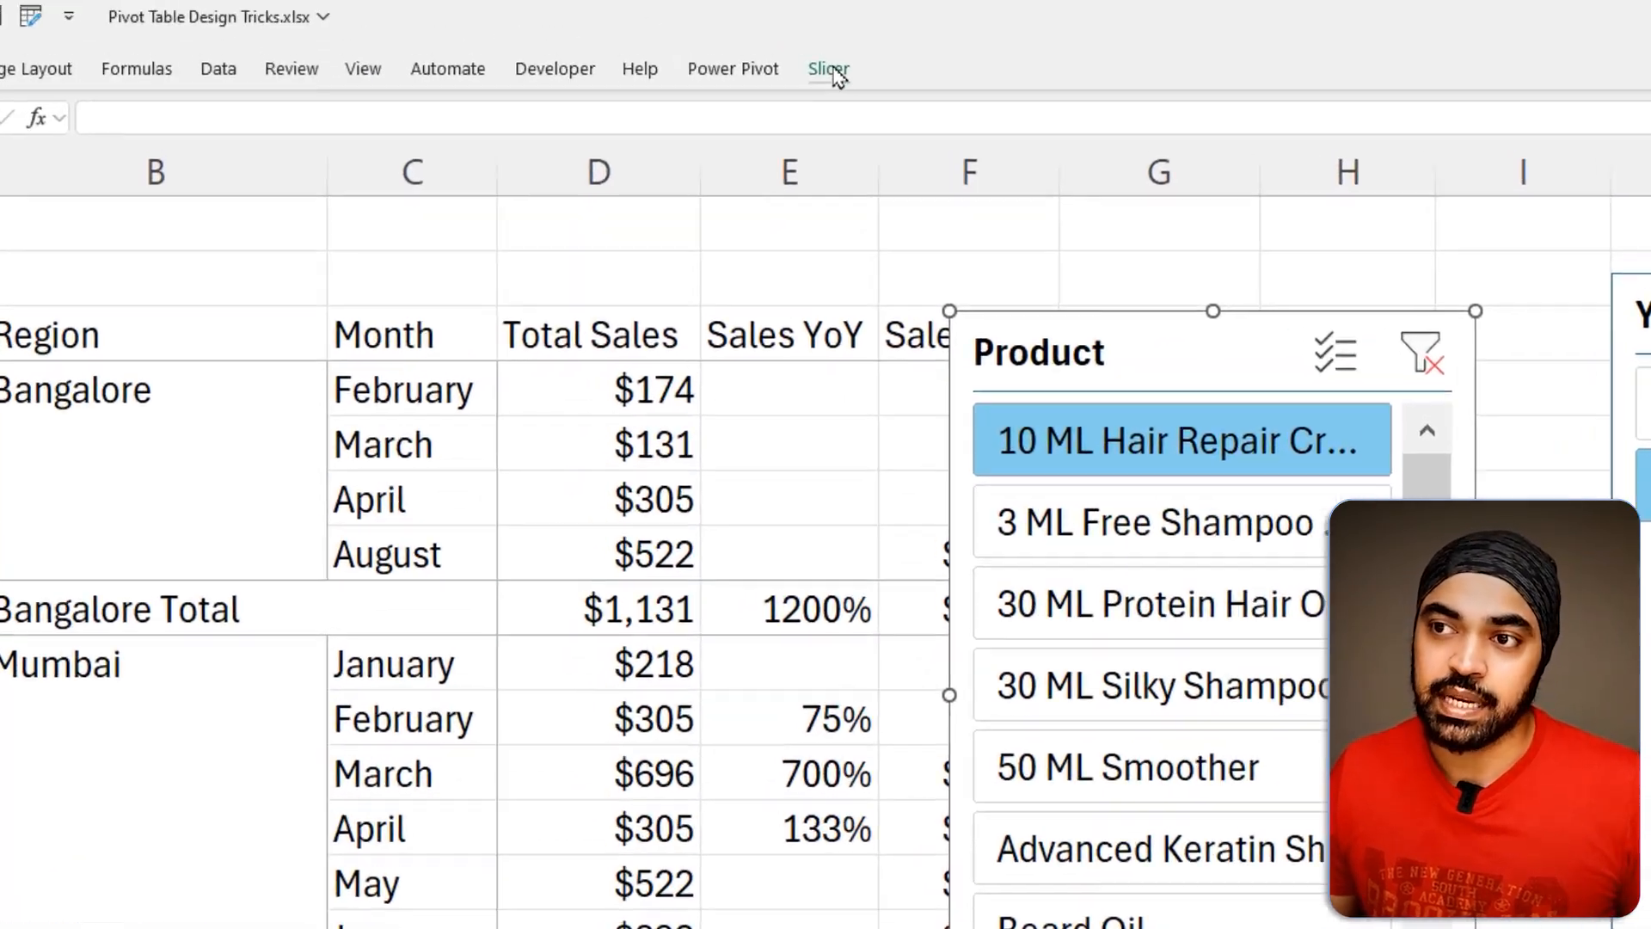
{"action": "left_click", "coordinate": [832, 70]}
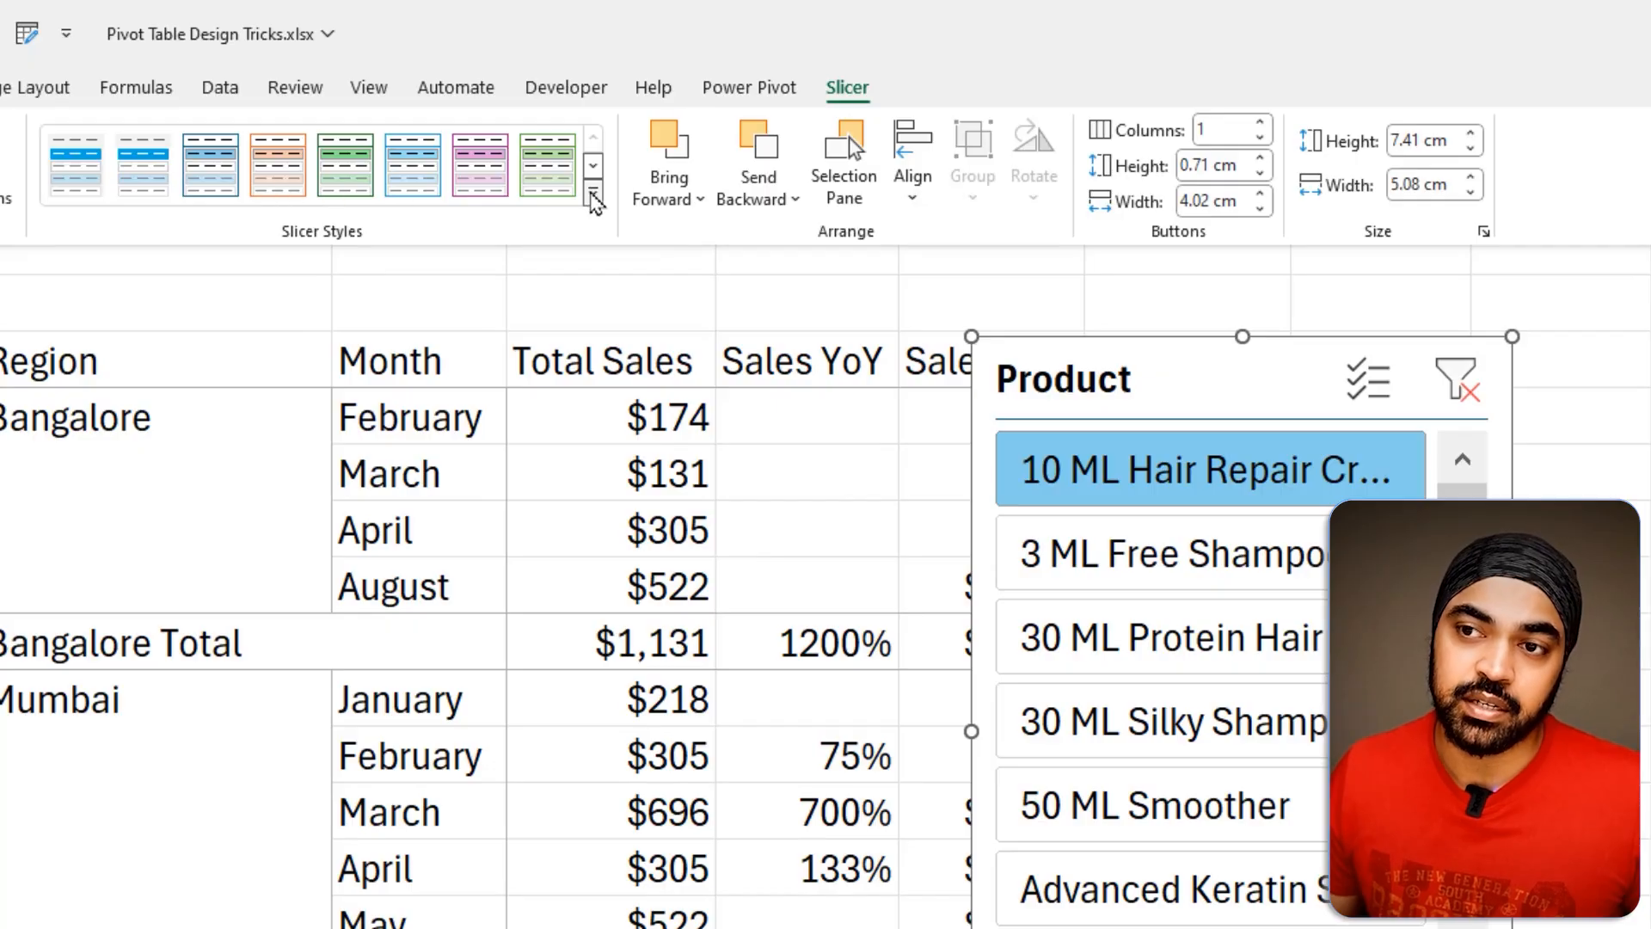
{"action": "left_click", "coordinate": [593, 193]}
{"action": "left_click_drag", "start_coordinate": [136, 331], "coordinate": [530, 472]}
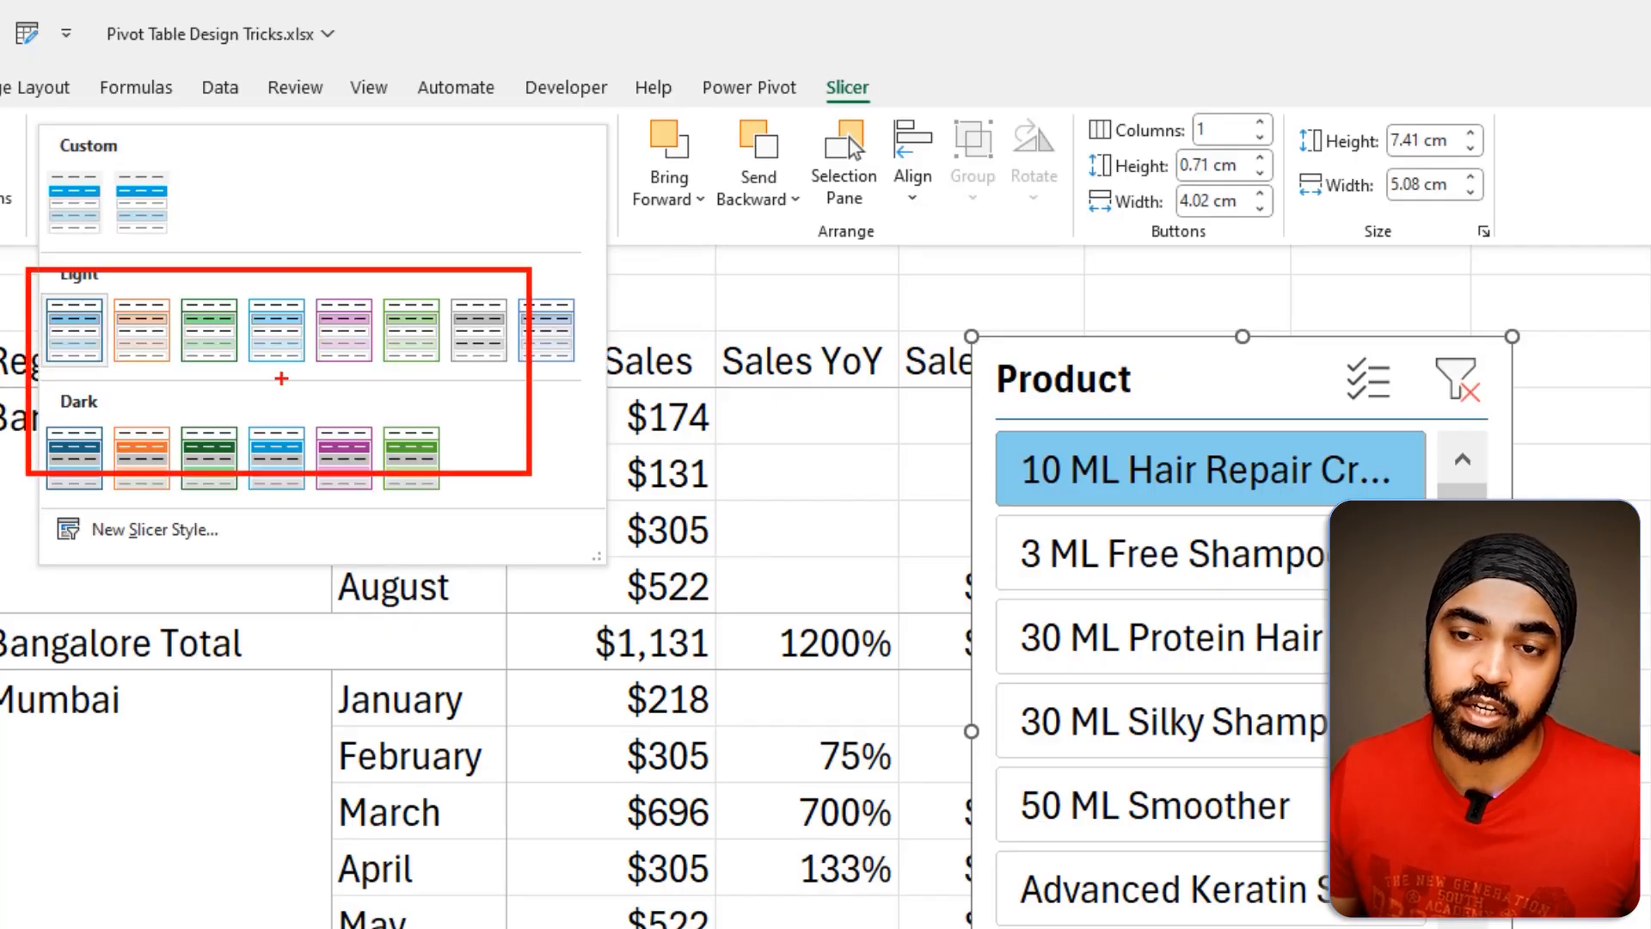
{"action": "key", "text": "Escape"}
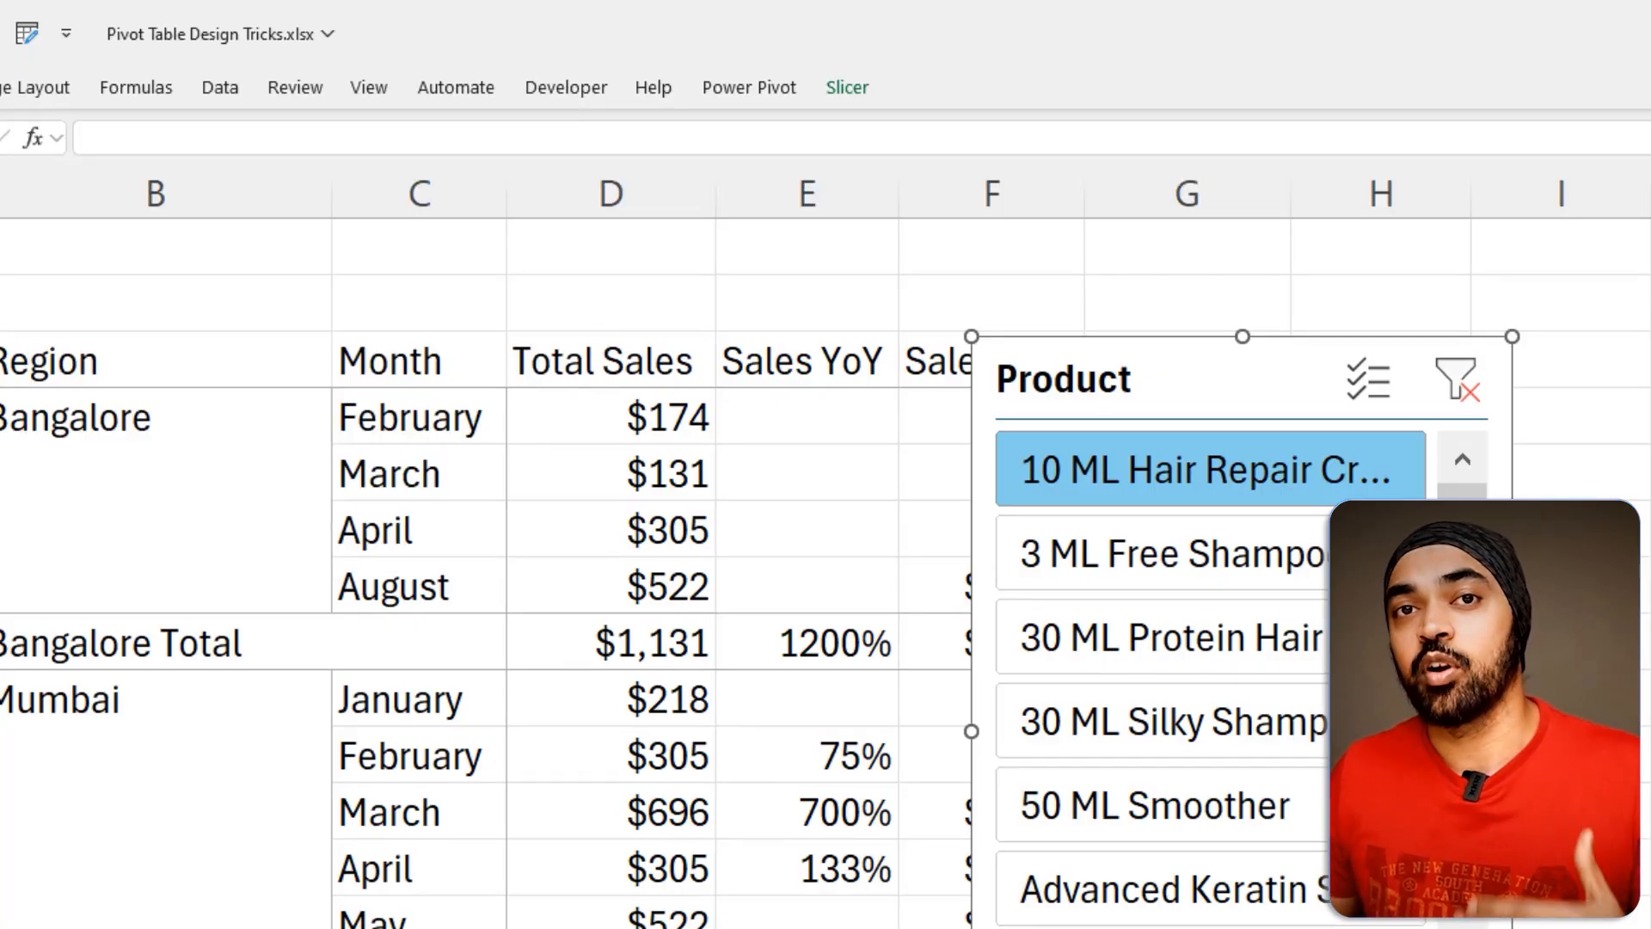
Step: Duplicate the first Light slicer style and name the copy Test
{"action": "left_click", "coordinate": [852, 90]}
{"action": "left_click", "coordinate": [593, 198]}
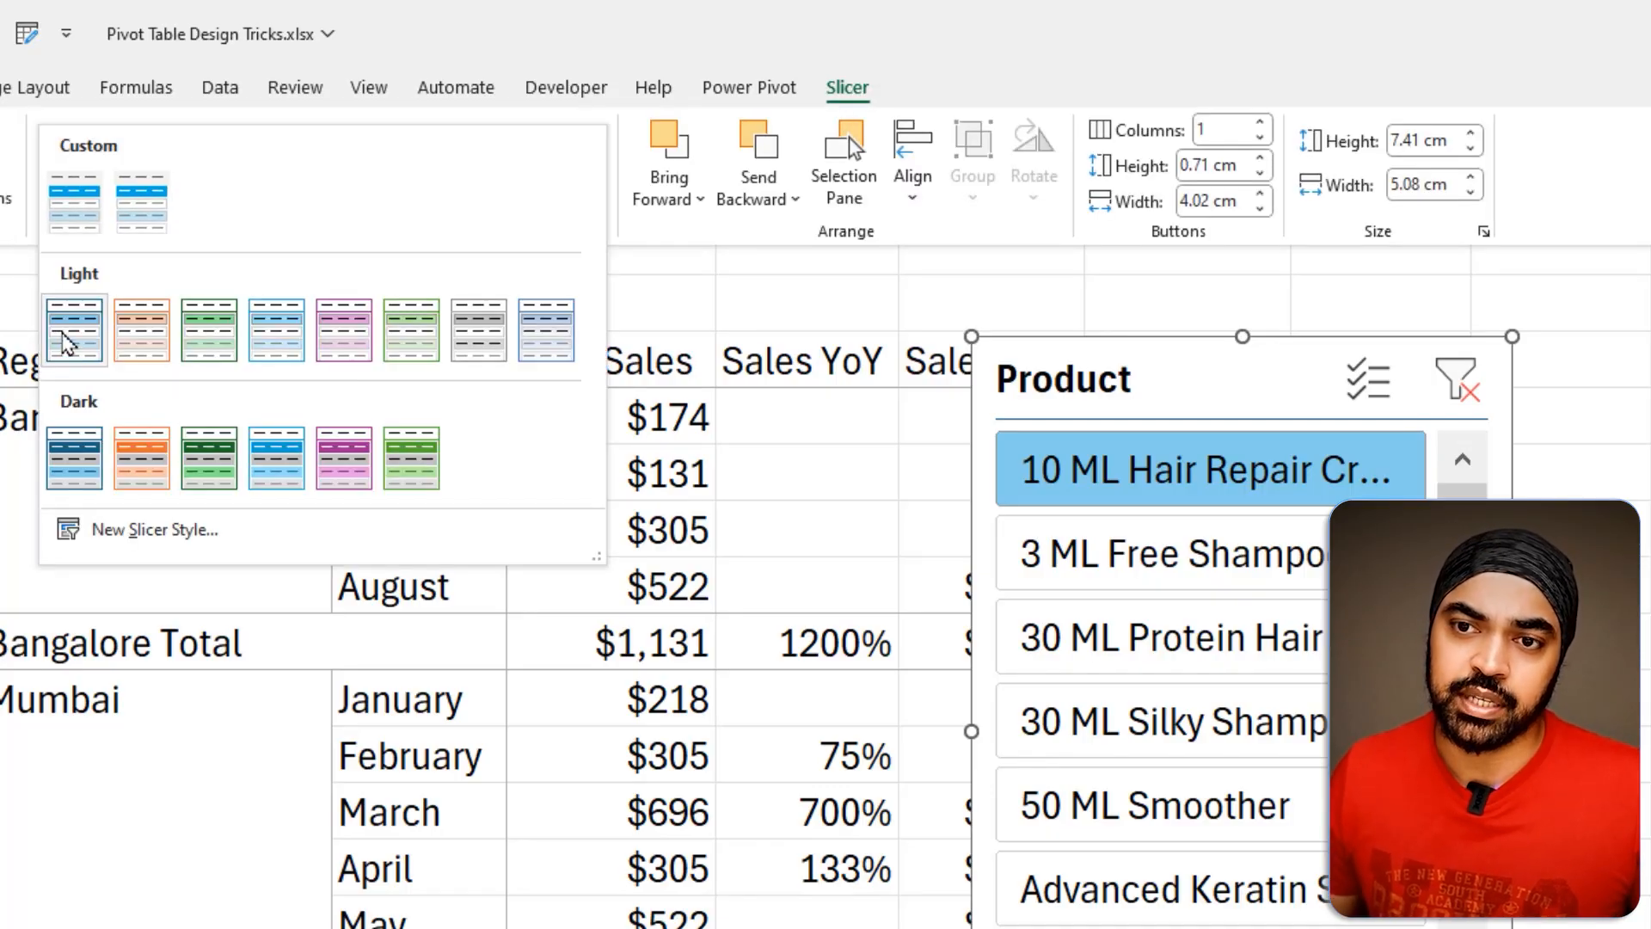
{"action": "right_click", "coordinate": [69, 342]}
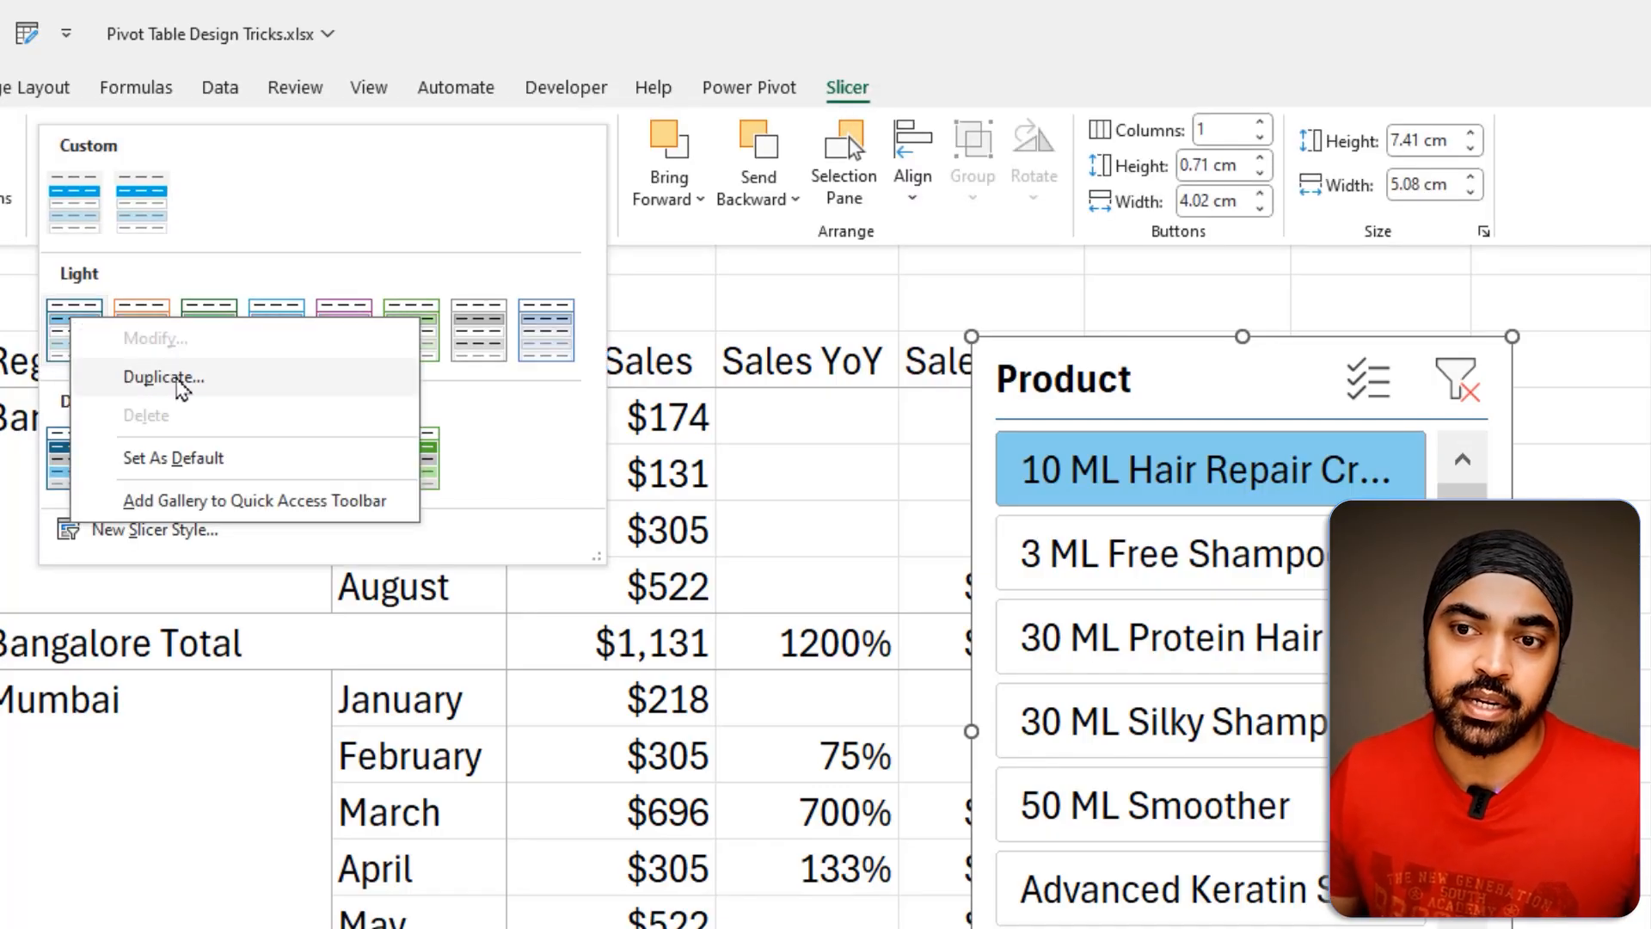
{"action": "left_click", "coordinate": [179, 385]}
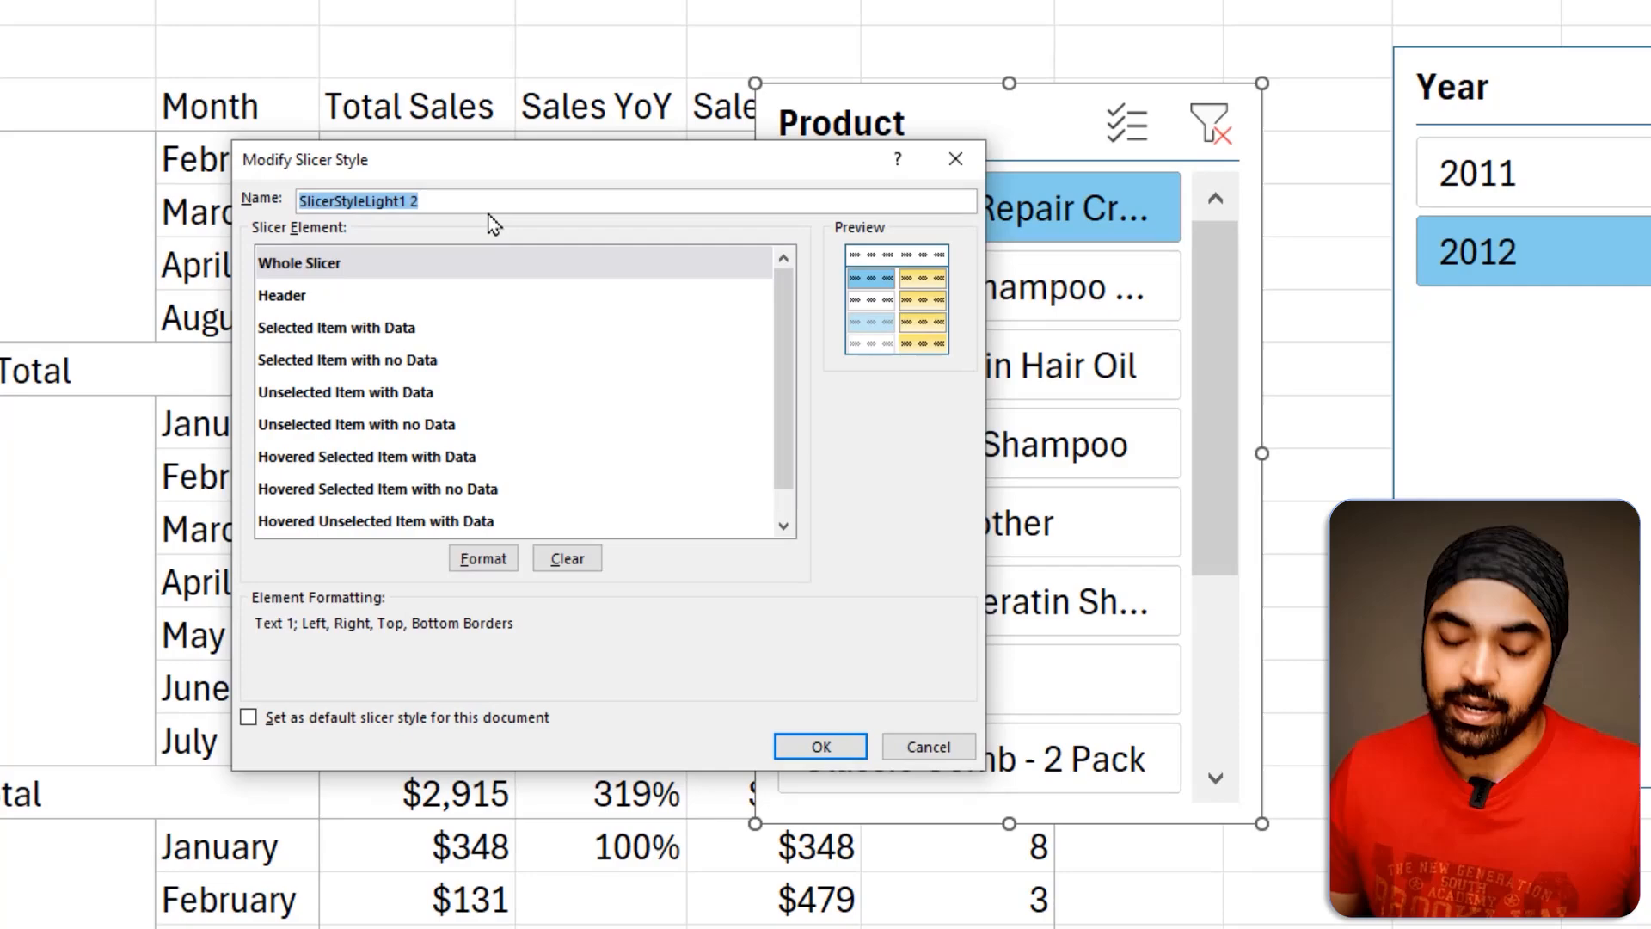
{"action": "type", "text": "Test"}
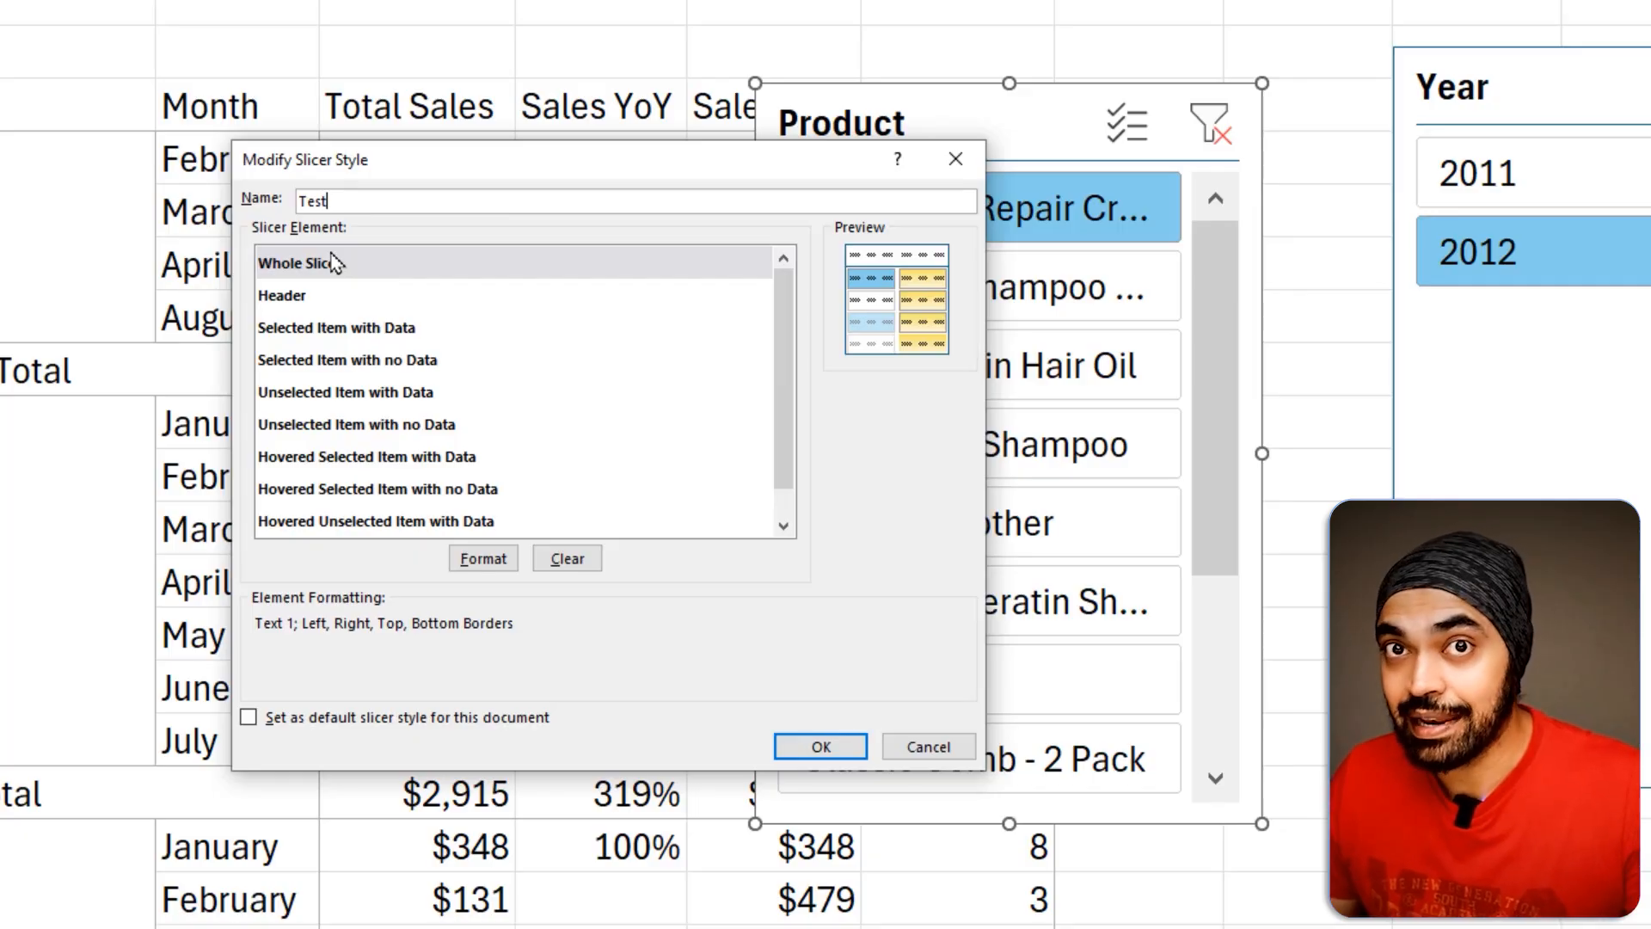
Step: Examine the style's Whole Slicer, Header, selected, unselected and hovered item elements against the matching parts of the Product slicer
{"action": "left_click_drag", "start_coordinate": [504, 158], "coordinate": [306, 147]}
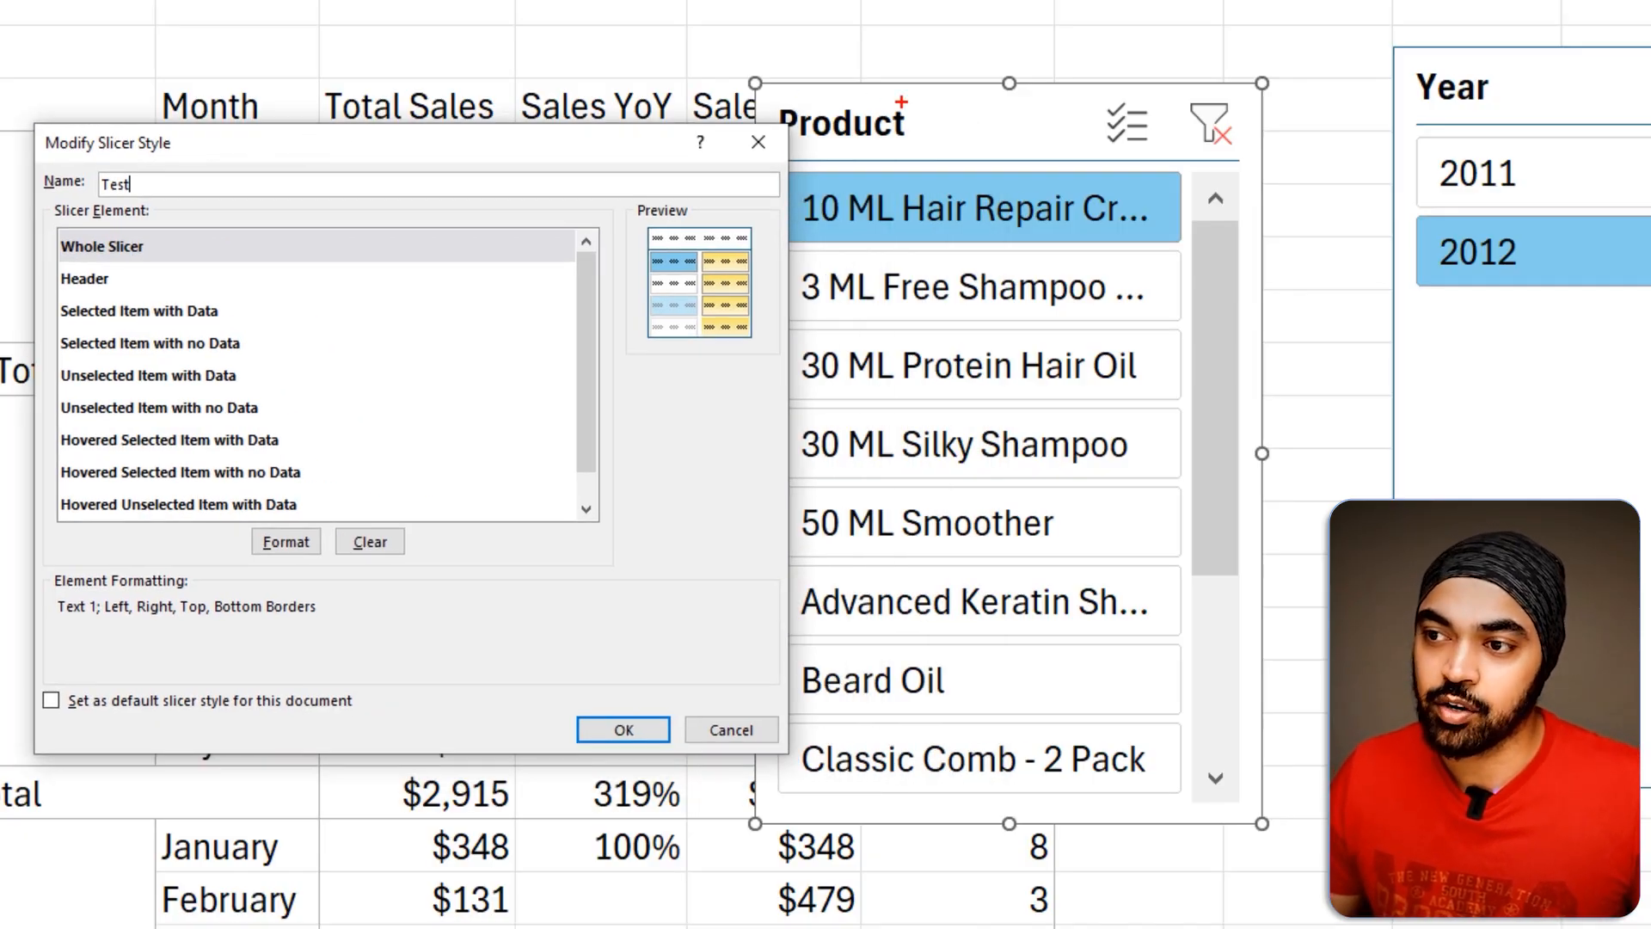
{"action": "mouse_move", "coordinate": [900, 102]}
{"action": "left_mouse_down"}
{"action": "mouse_move", "coordinate": [907, 142]}
{"action": "mouse_move", "coordinate": [924, 87]}
{"action": "left_mouse_up"}
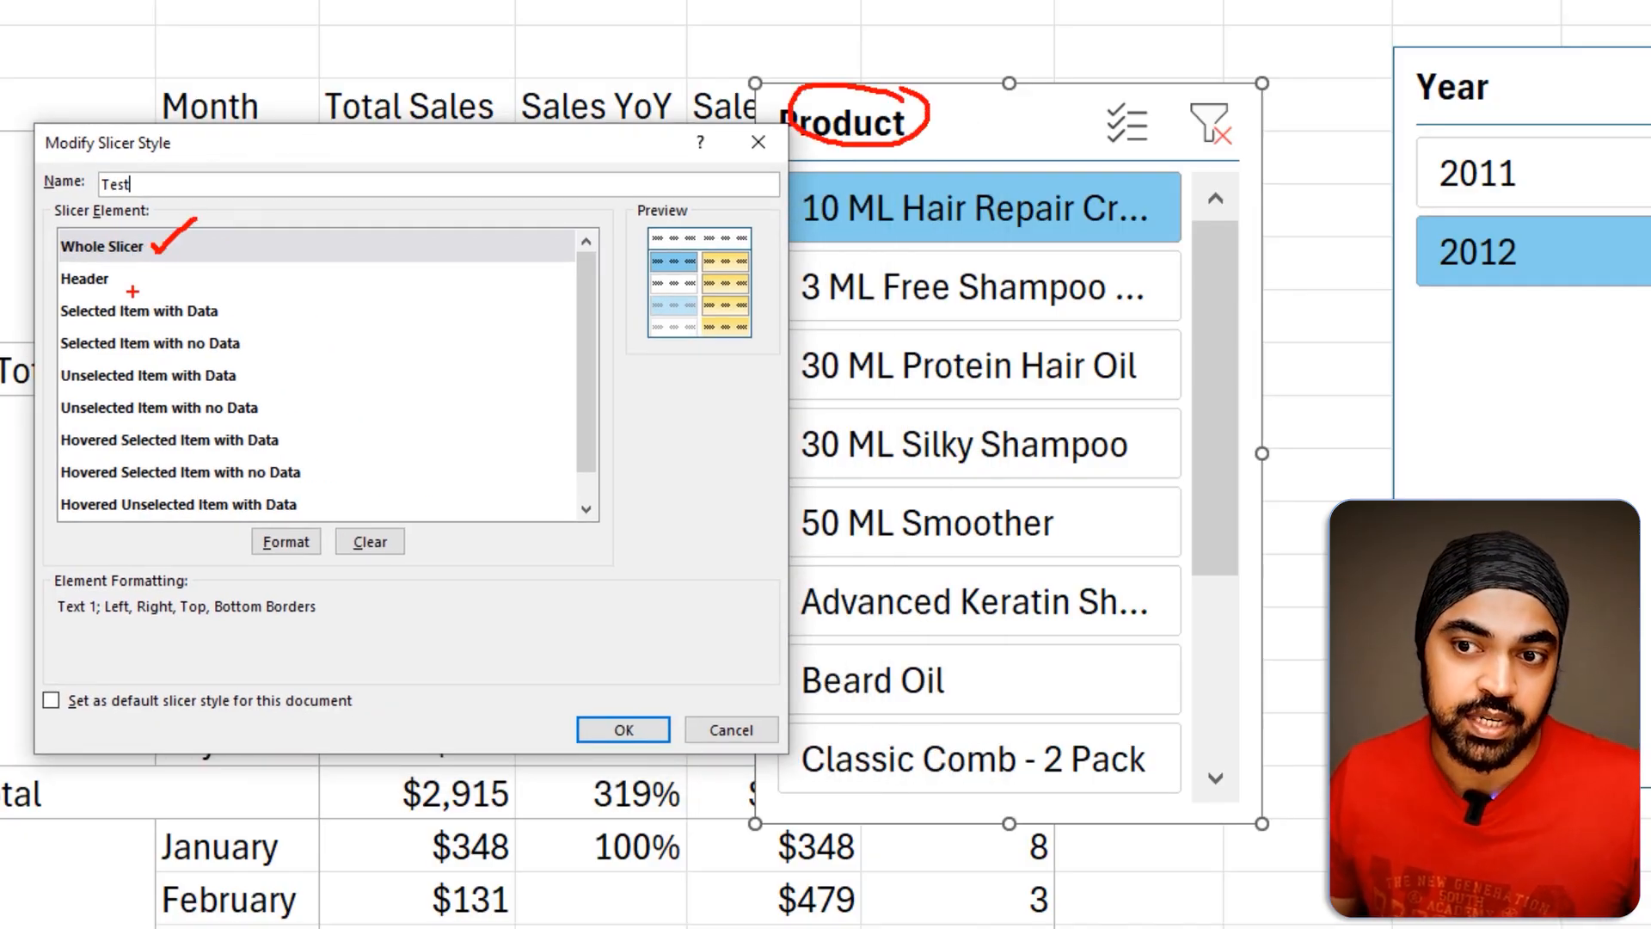
{"action": "mouse_move", "coordinate": [1256, 85]}
{"action": "left_mouse_down"}
{"action": "mouse_move", "coordinate": [1243, 568]}
{"action": "mouse_move", "coordinate": [955, 812]}
{"action": "mouse_move", "coordinate": [742, 412]}
{"action": "mouse_move", "coordinate": [744, 129]}
{"action": "left_mouse_up"}
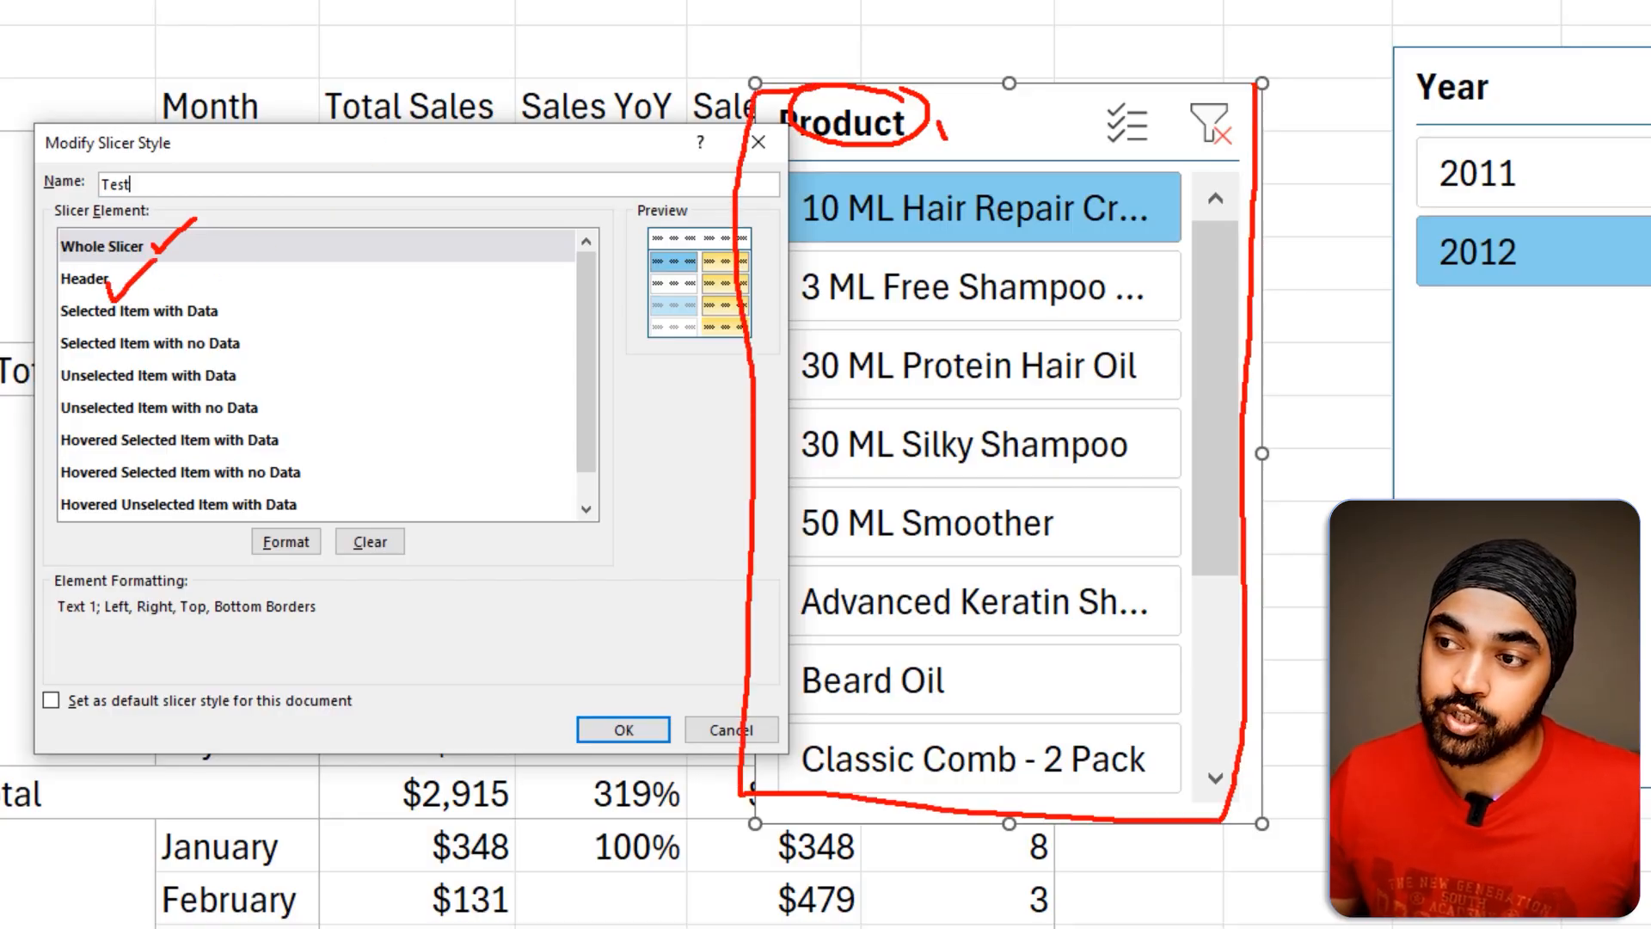
{"action": "left_click_drag", "start_coordinate": [946, 136], "coordinate": [1002, 105]}
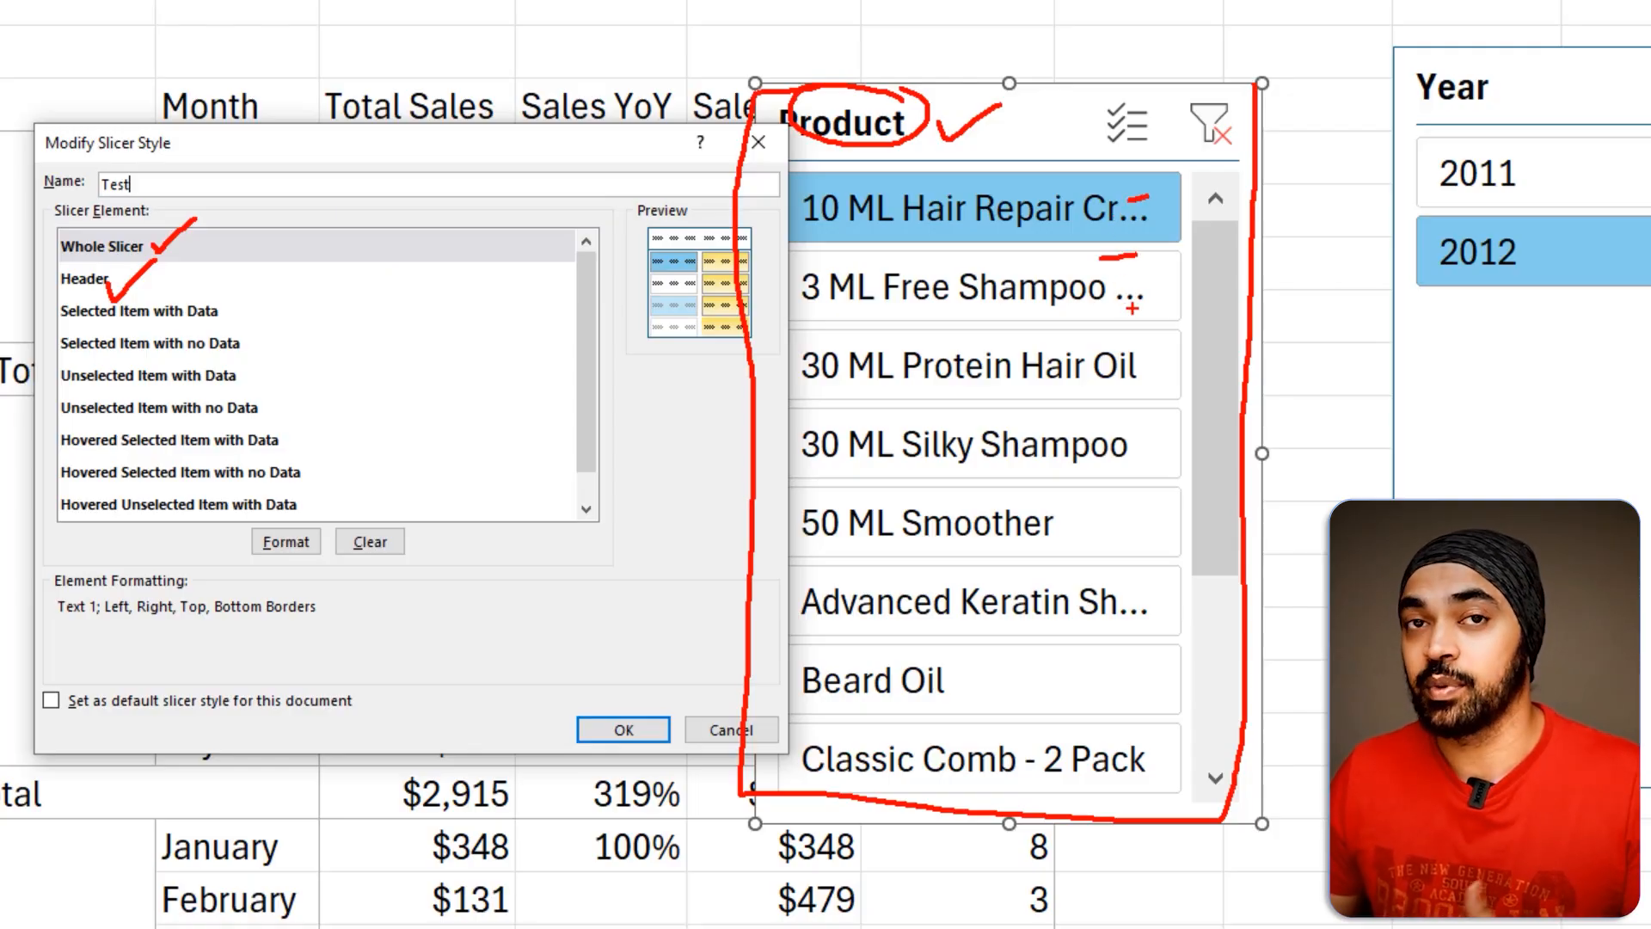
{"action": "mouse_move", "coordinate": [352, 310]}
{"action": "left_mouse_down"}
{"action": "mouse_move", "coordinate": [433, 481]}
{"action": "mouse_move", "coordinate": [404, 512]}
{"action": "left_mouse_up"}
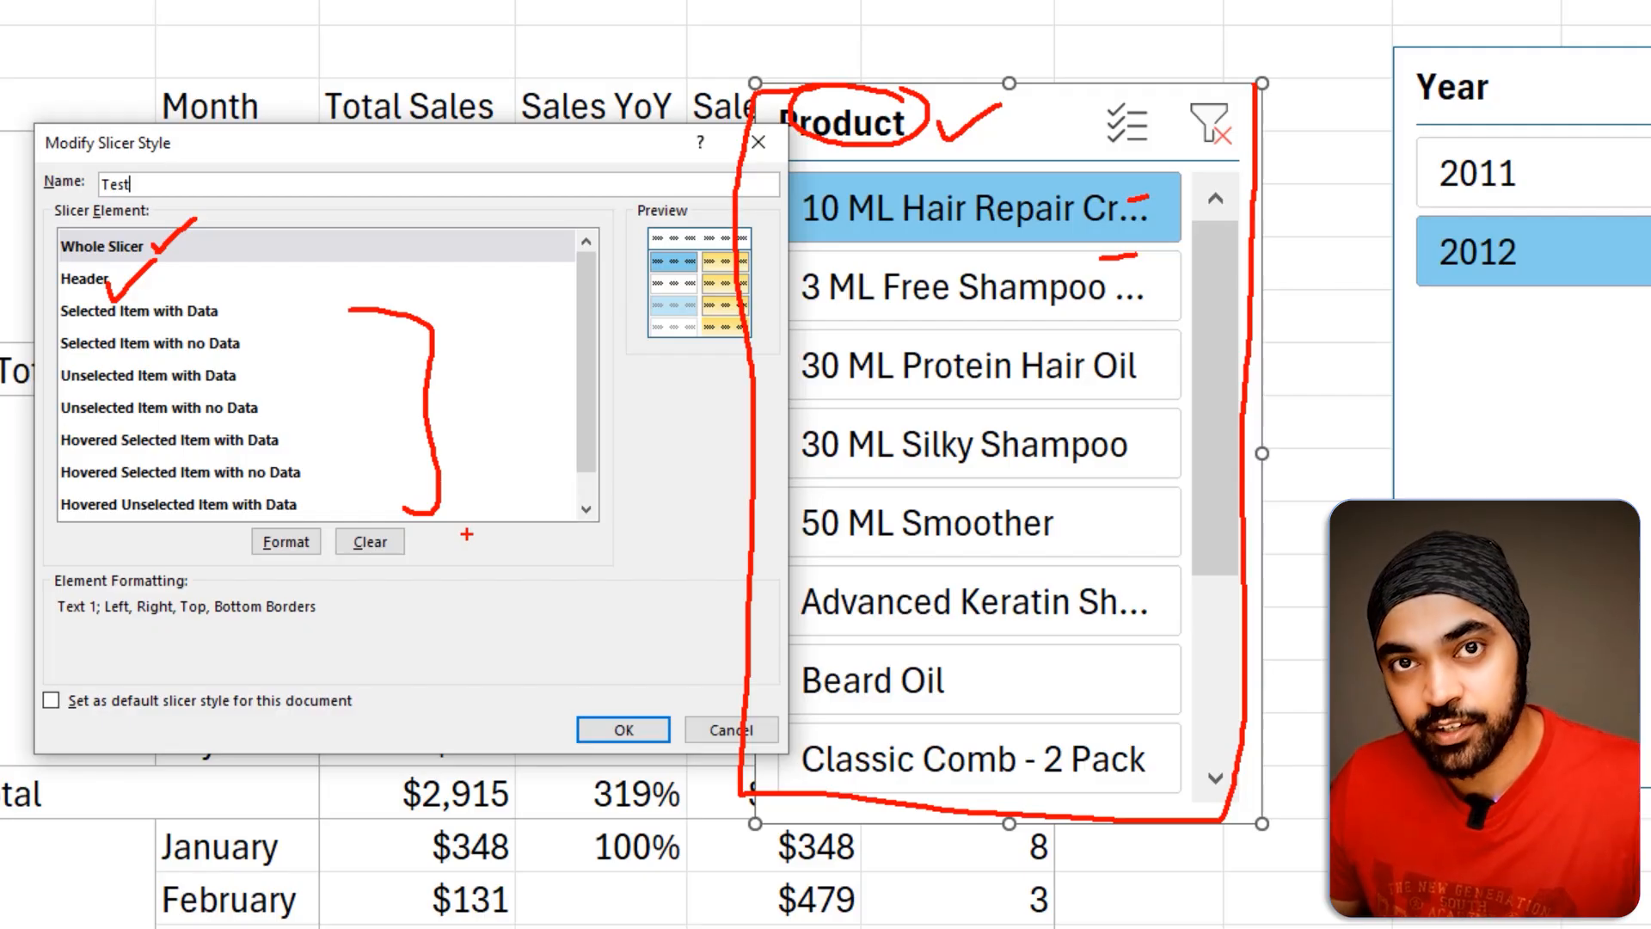
Step: Discard the duplicated Test slicer style without saving it
{"action": "left_click_drag", "start_coordinate": [307, 301], "coordinate": [318, 486]}
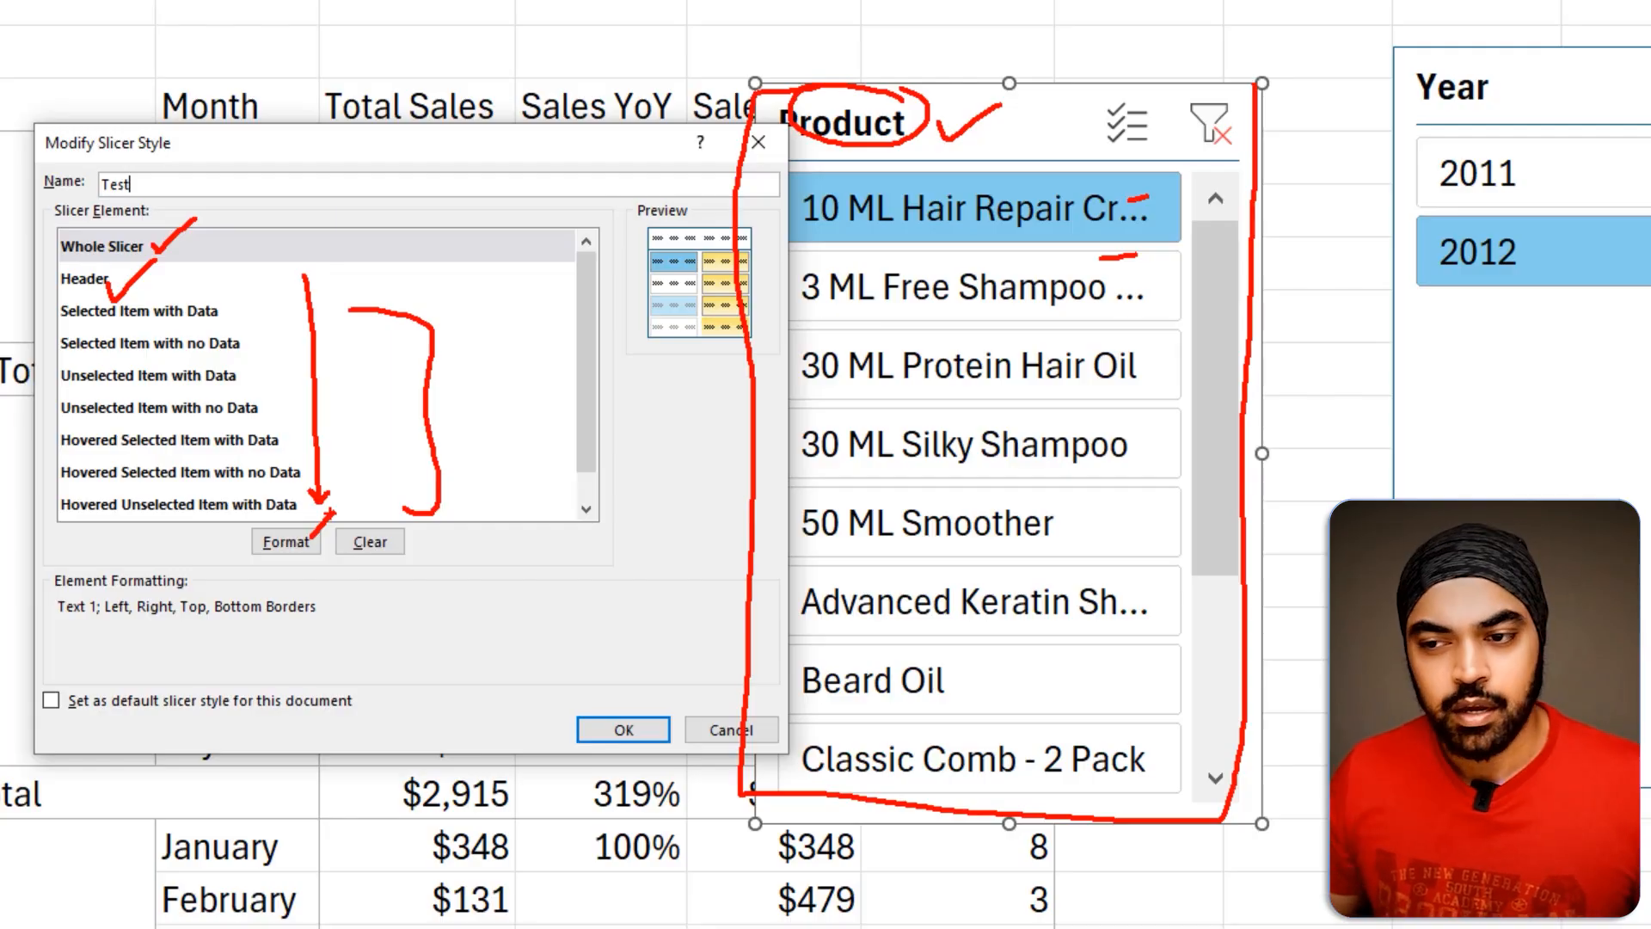
{"action": "key", "text": "Escape"}
{"action": "left_click", "coordinate": [729, 733]}
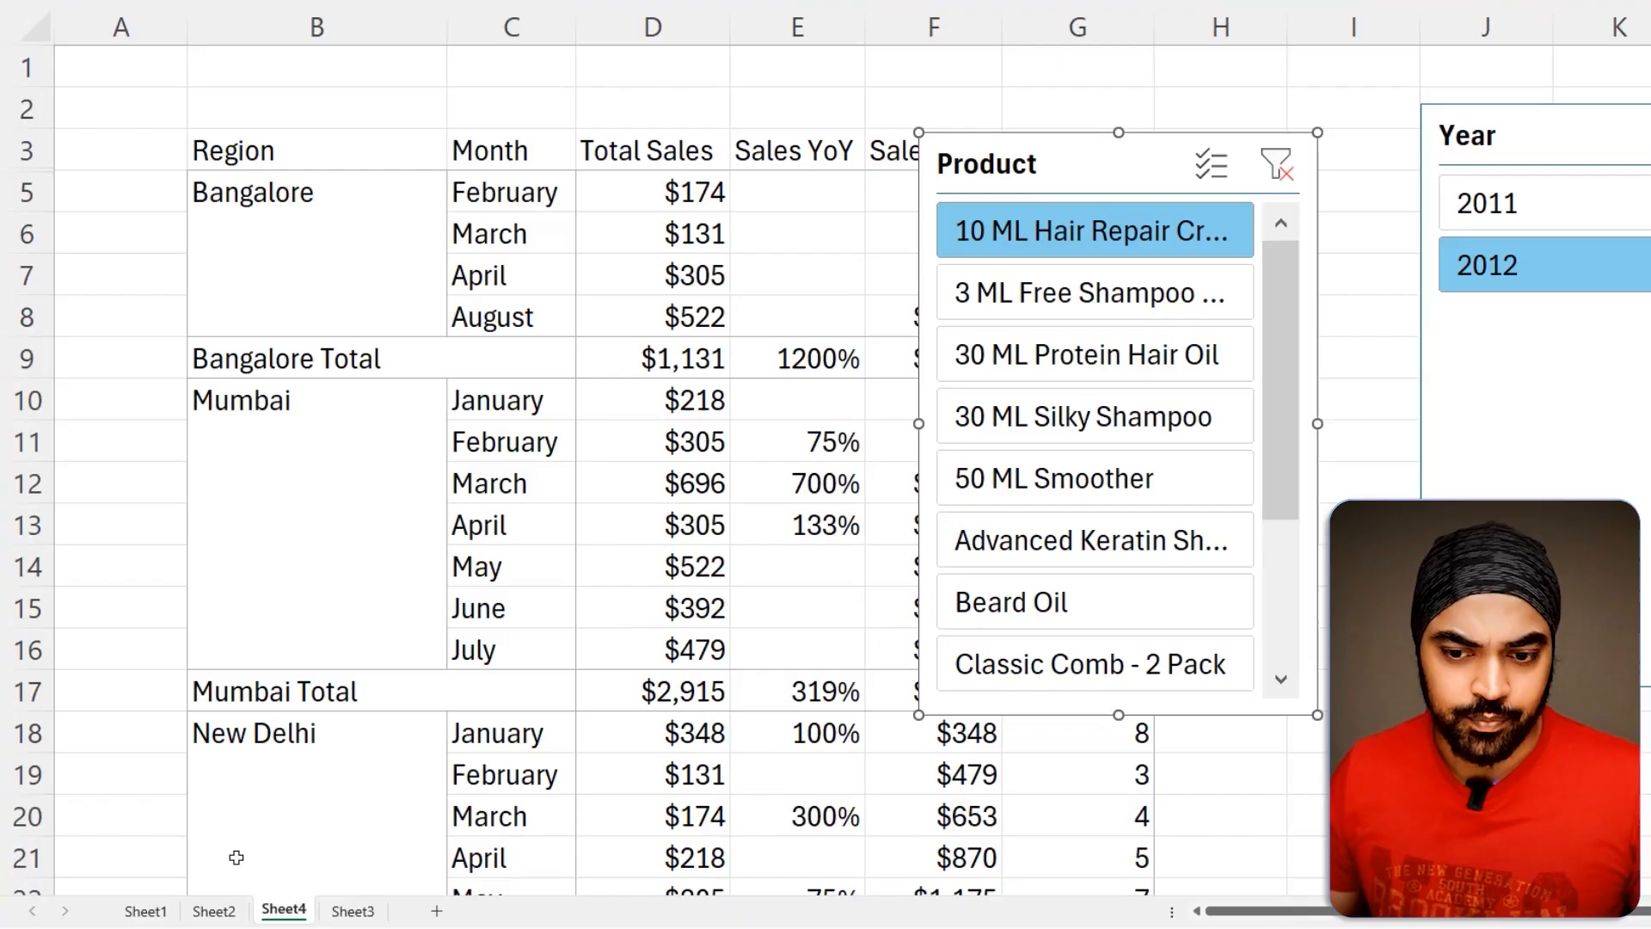
Step: Copy the custom-styled Product slicer from Sheet2 into Sheet4 and place it over the PivotTable, clear of the original Product slicer
{"action": "left_click", "coordinate": [215, 911]}
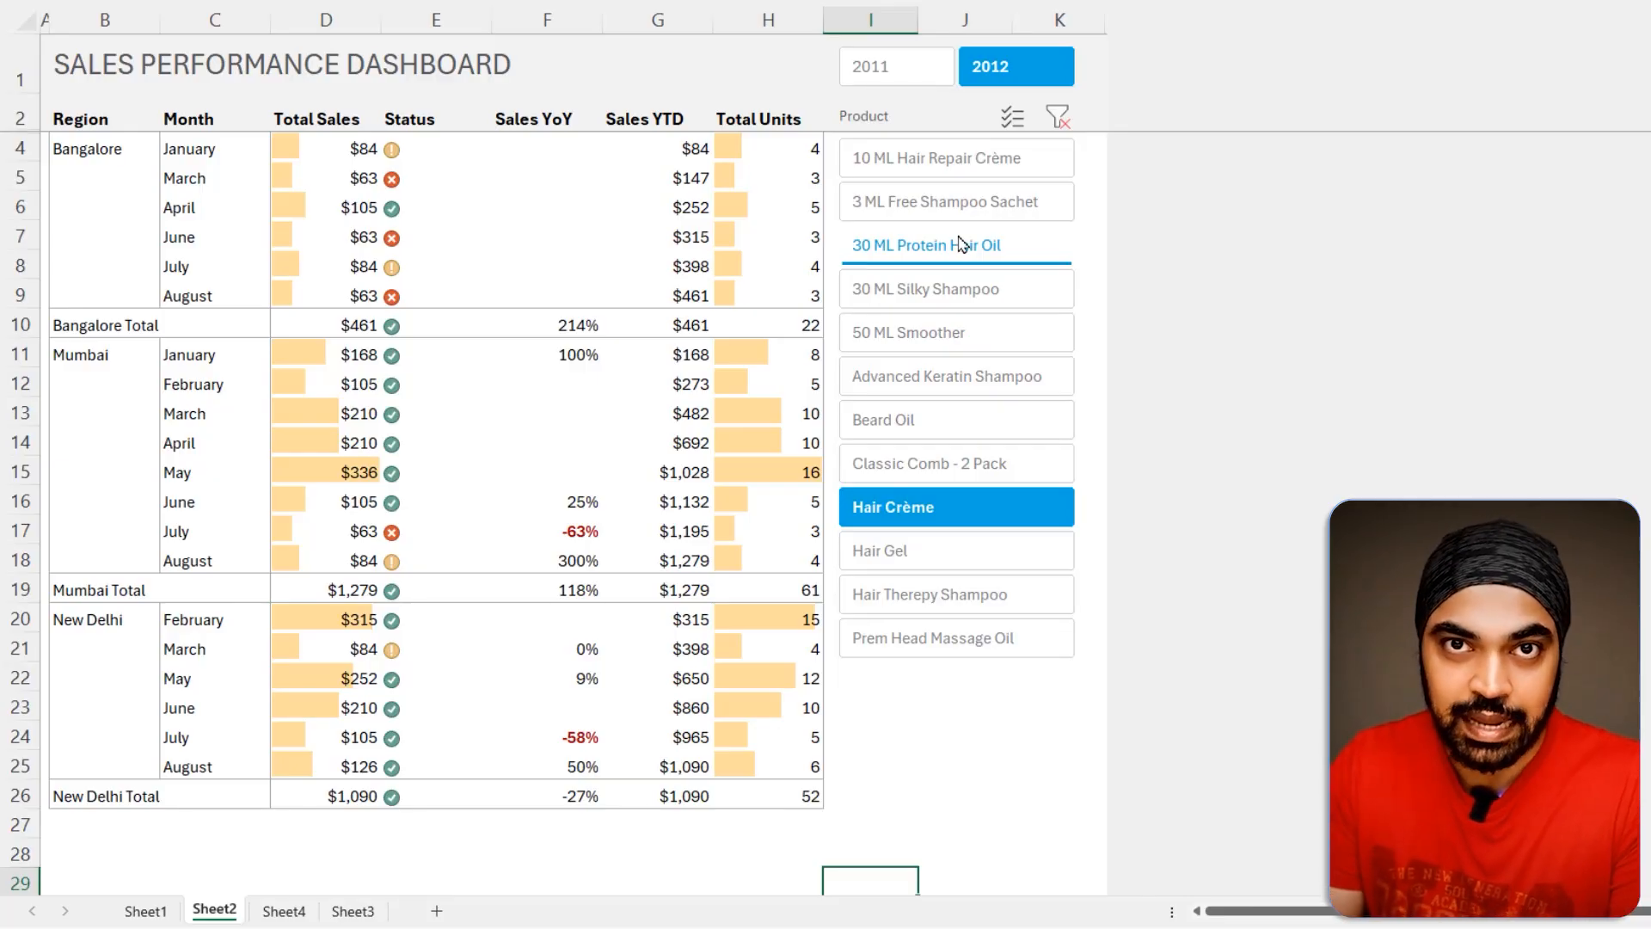
{"action": "left_click", "coordinate": [918, 683]}
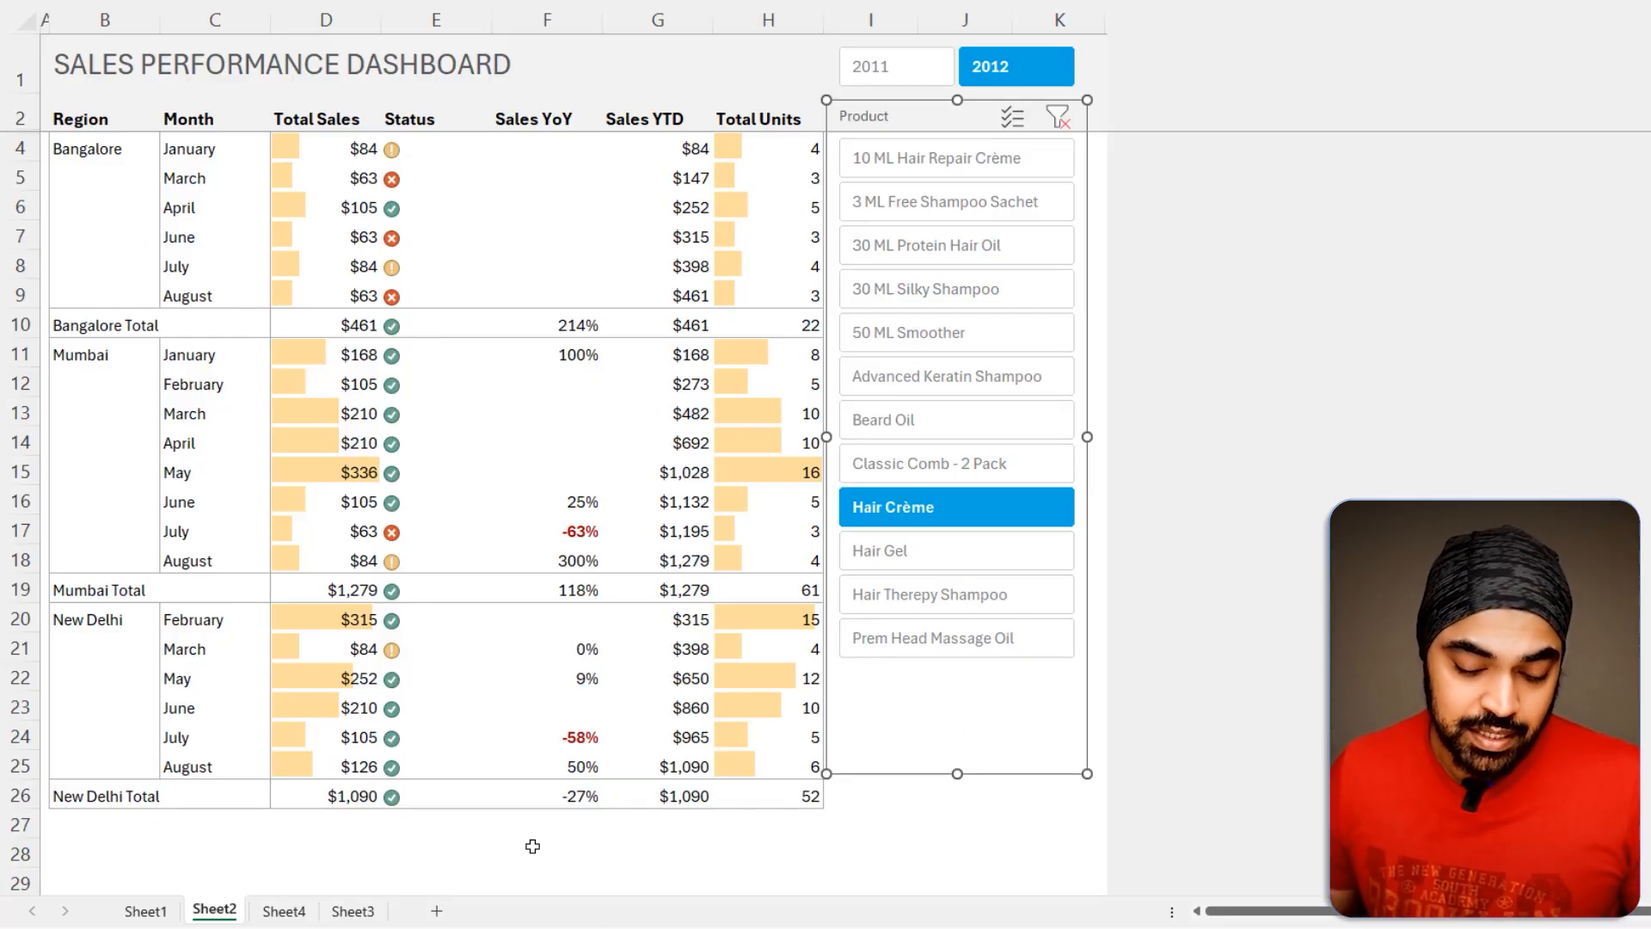
{"action": "left_click", "coordinate": [284, 910]}
{"action": "key", "text": "ctrl+c"}
{"action": "key", "text": "ctrl+v"}
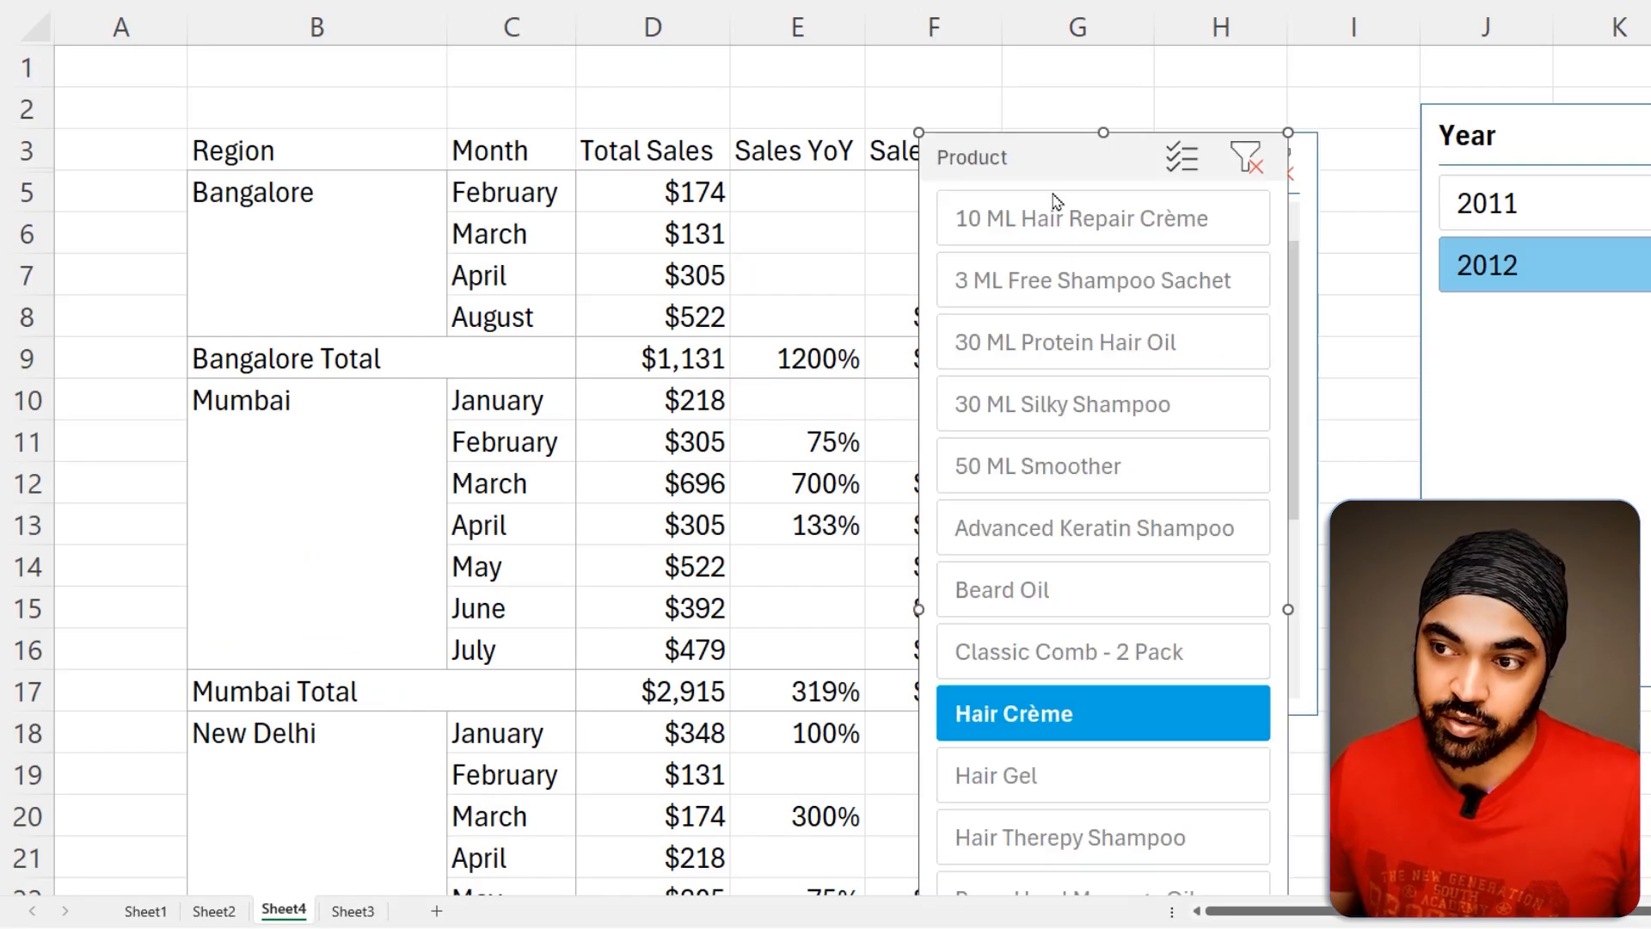
{"action": "left_click_drag", "start_coordinate": [1053, 158], "coordinate": [526, 133]}
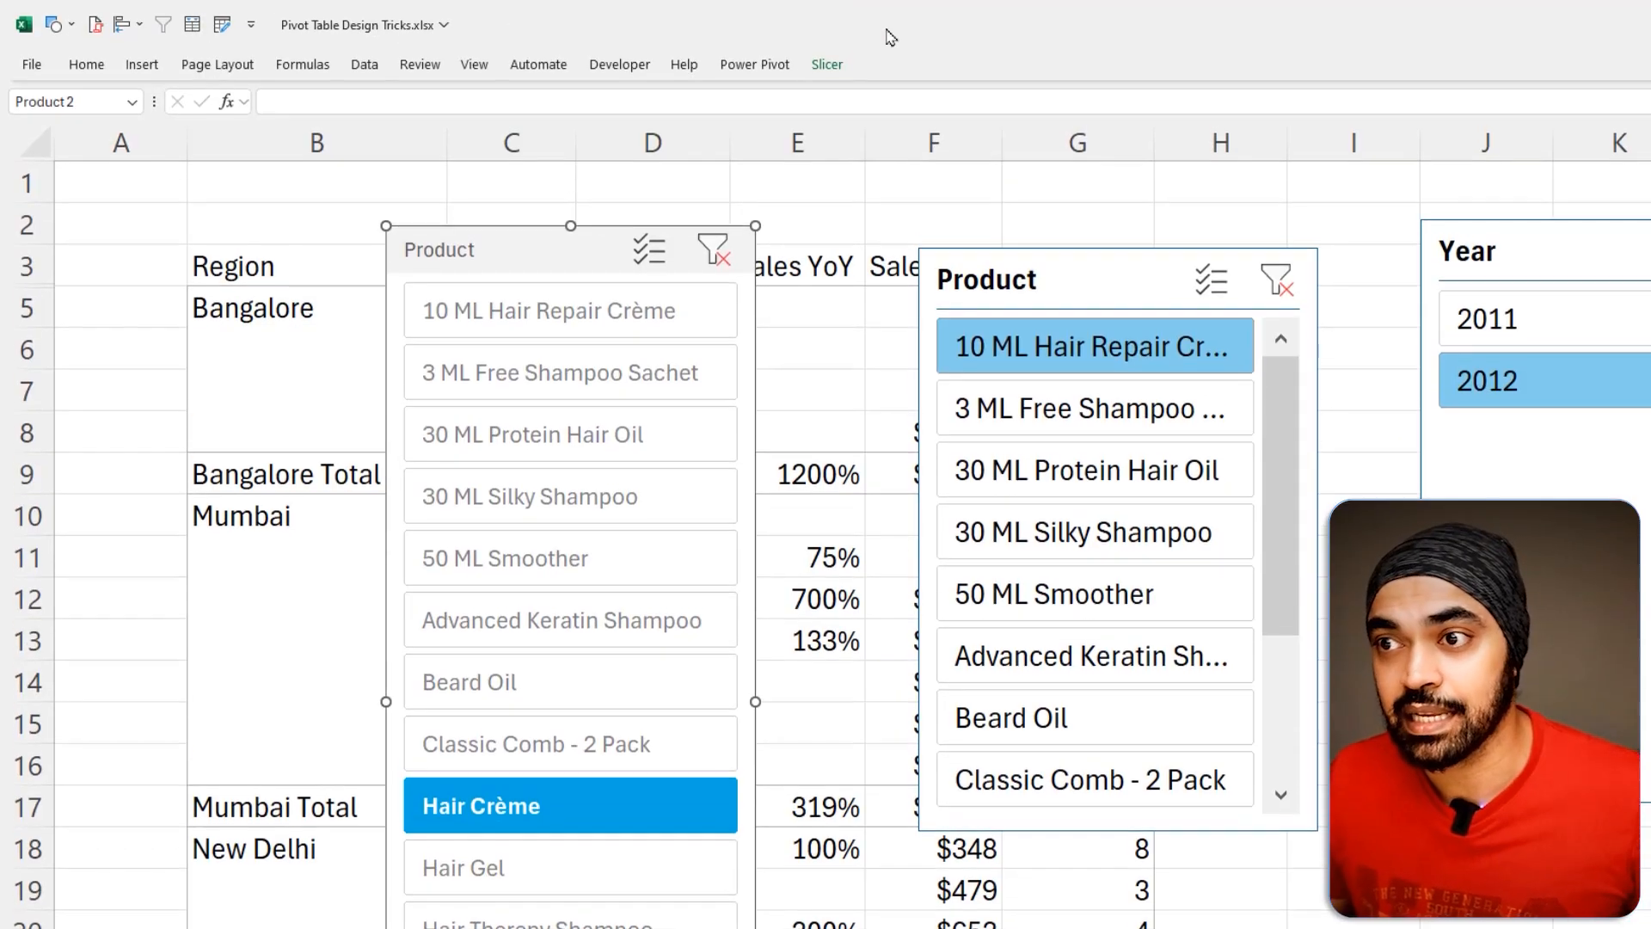
Step: Delete the pasted Product slicer and apply the second custom slicer style, which has a grey background, to the original Product slicer
{"action": "left_click", "coordinate": [827, 65]}
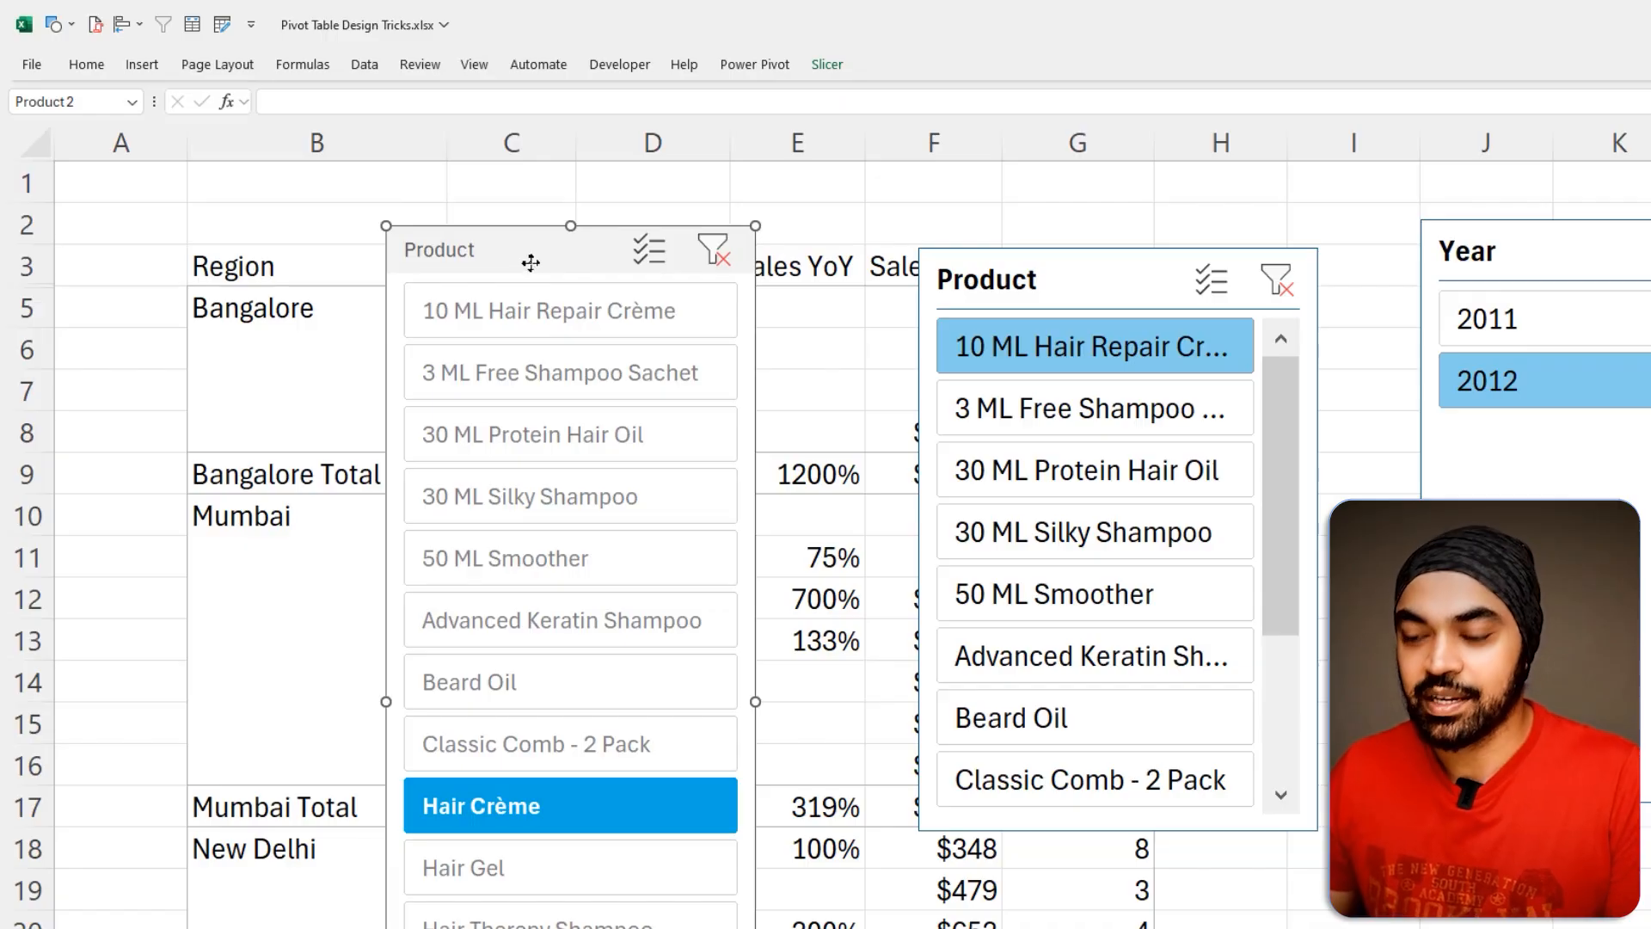
{"action": "key", "text": "Delete"}
{"action": "left_click", "coordinate": [1114, 284]}
{"action": "left_click", "coordinate": [828, 65]}
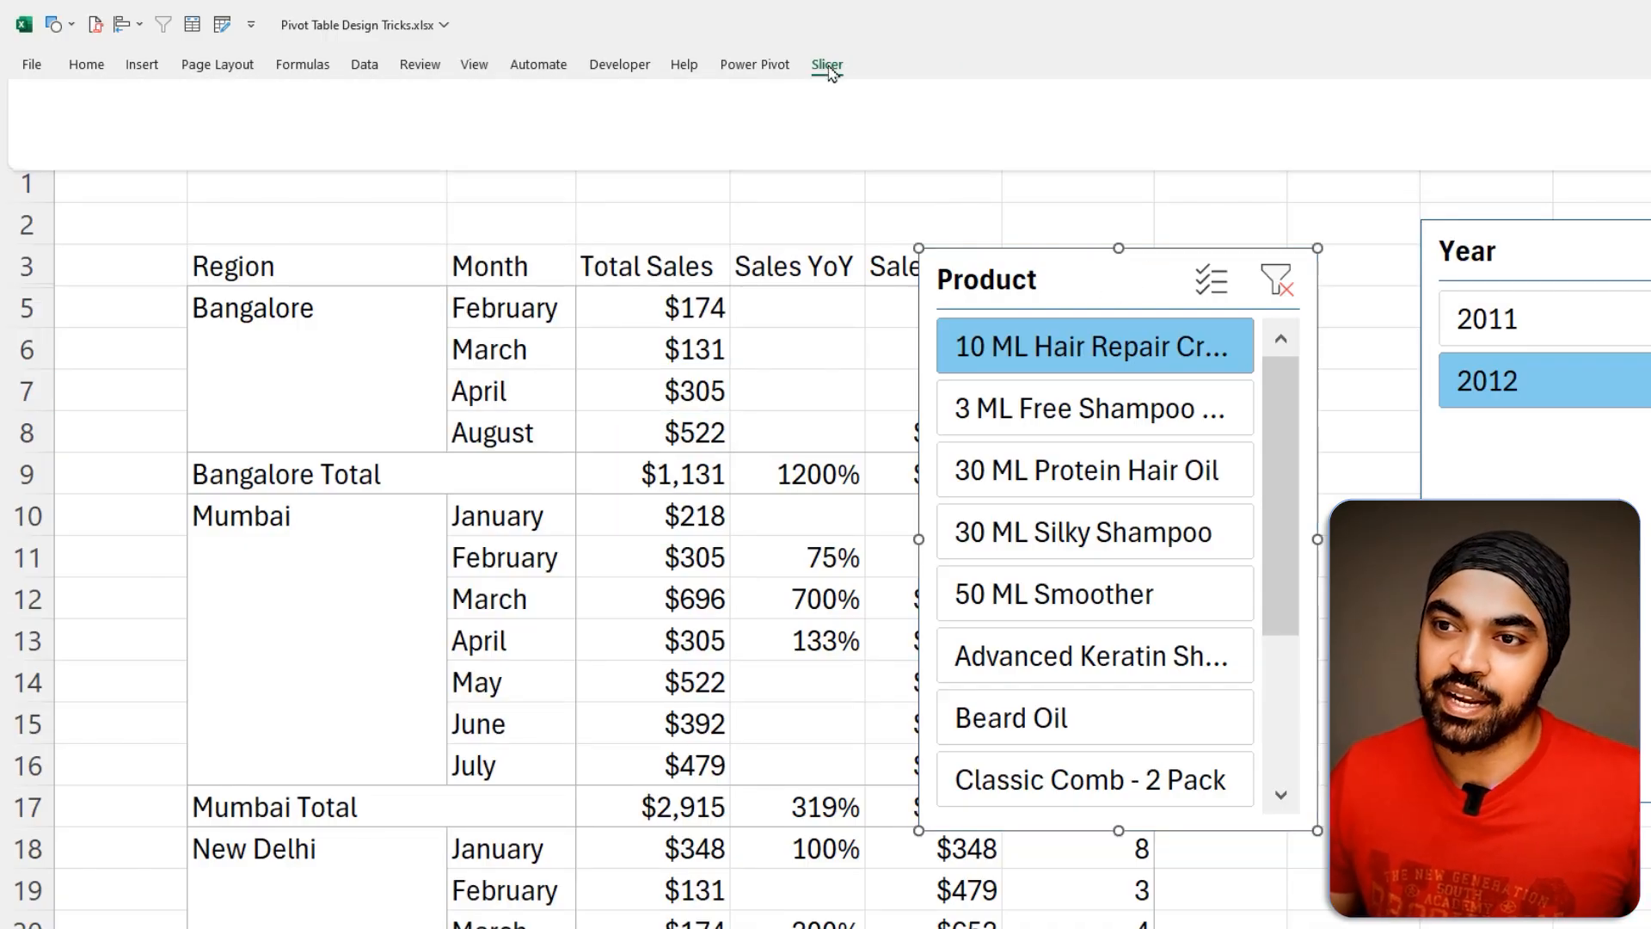
{"action": "left_click", "coordinate": [308, 120]}
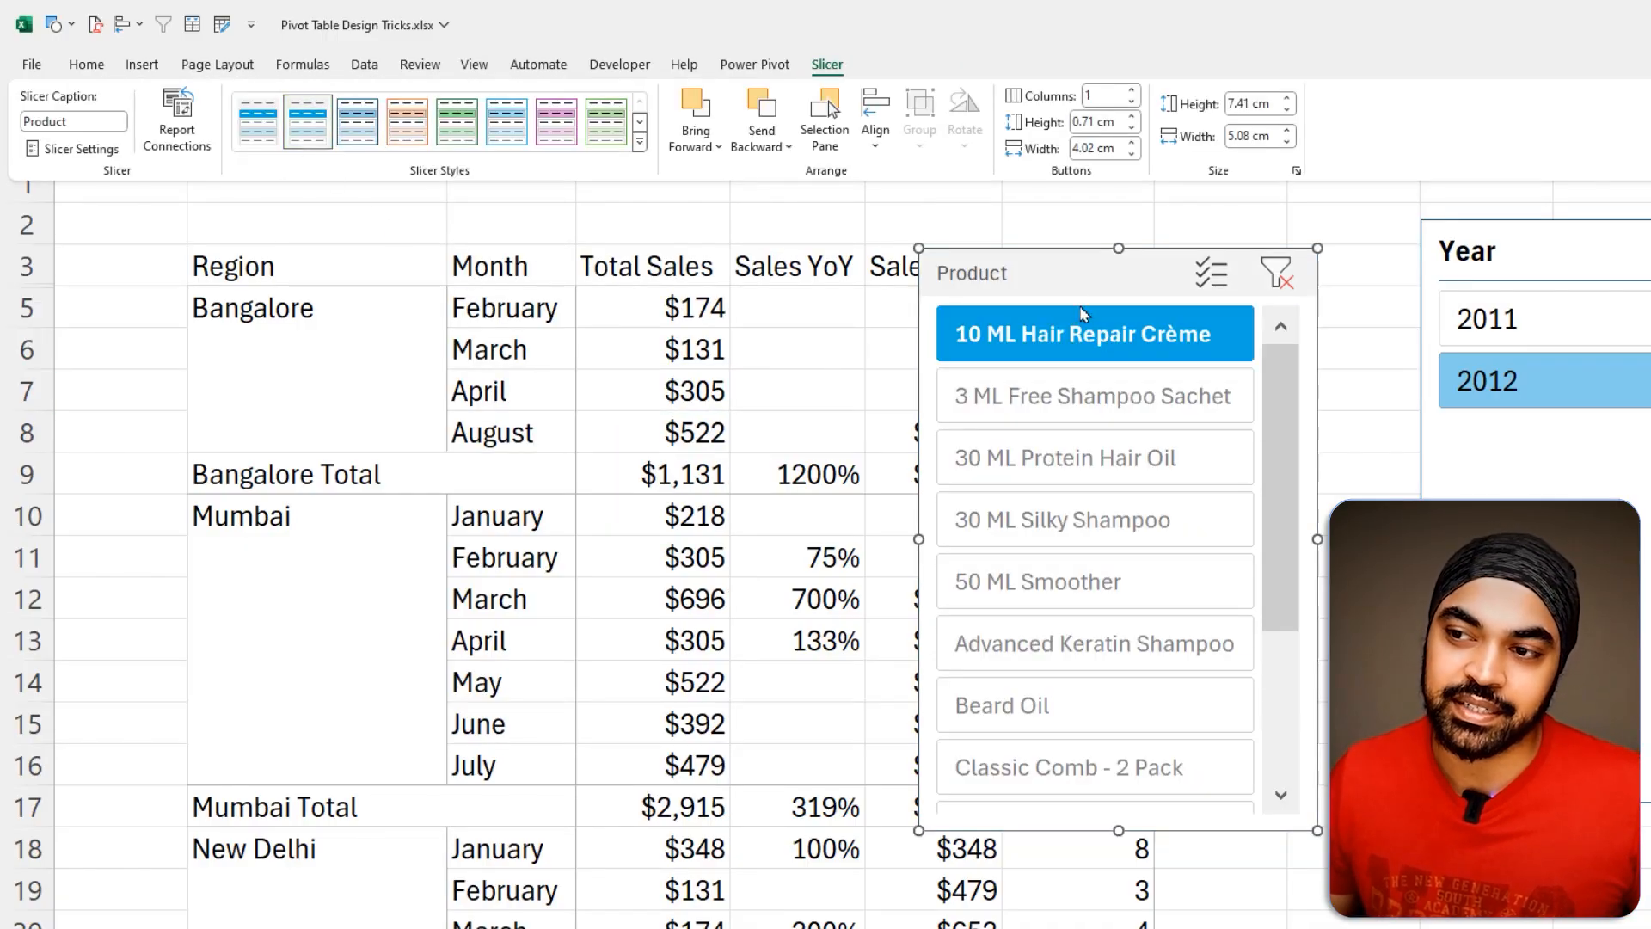
{"action": "left_click", "coordinate": [1080, 203]}
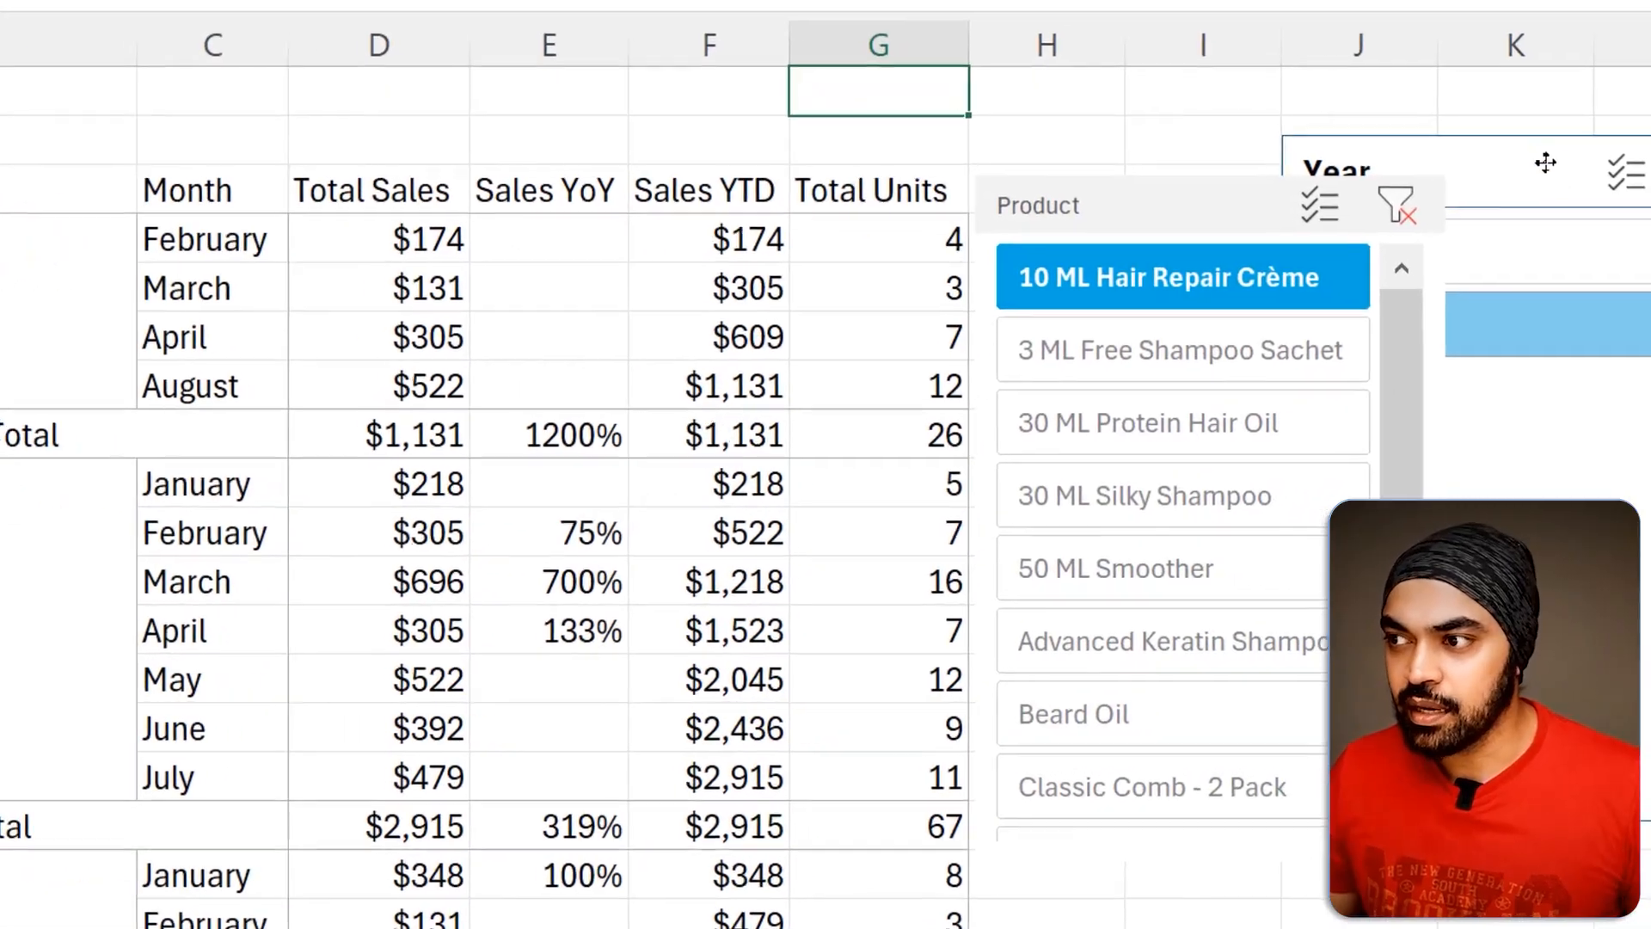
Step: Move the Year slicer over columns C to E of the PivotTable and apply the first custom slicer style
{"action": "left_click_drag", "start_coordinate": [1402, 182], "coordinate": [409, 129]}
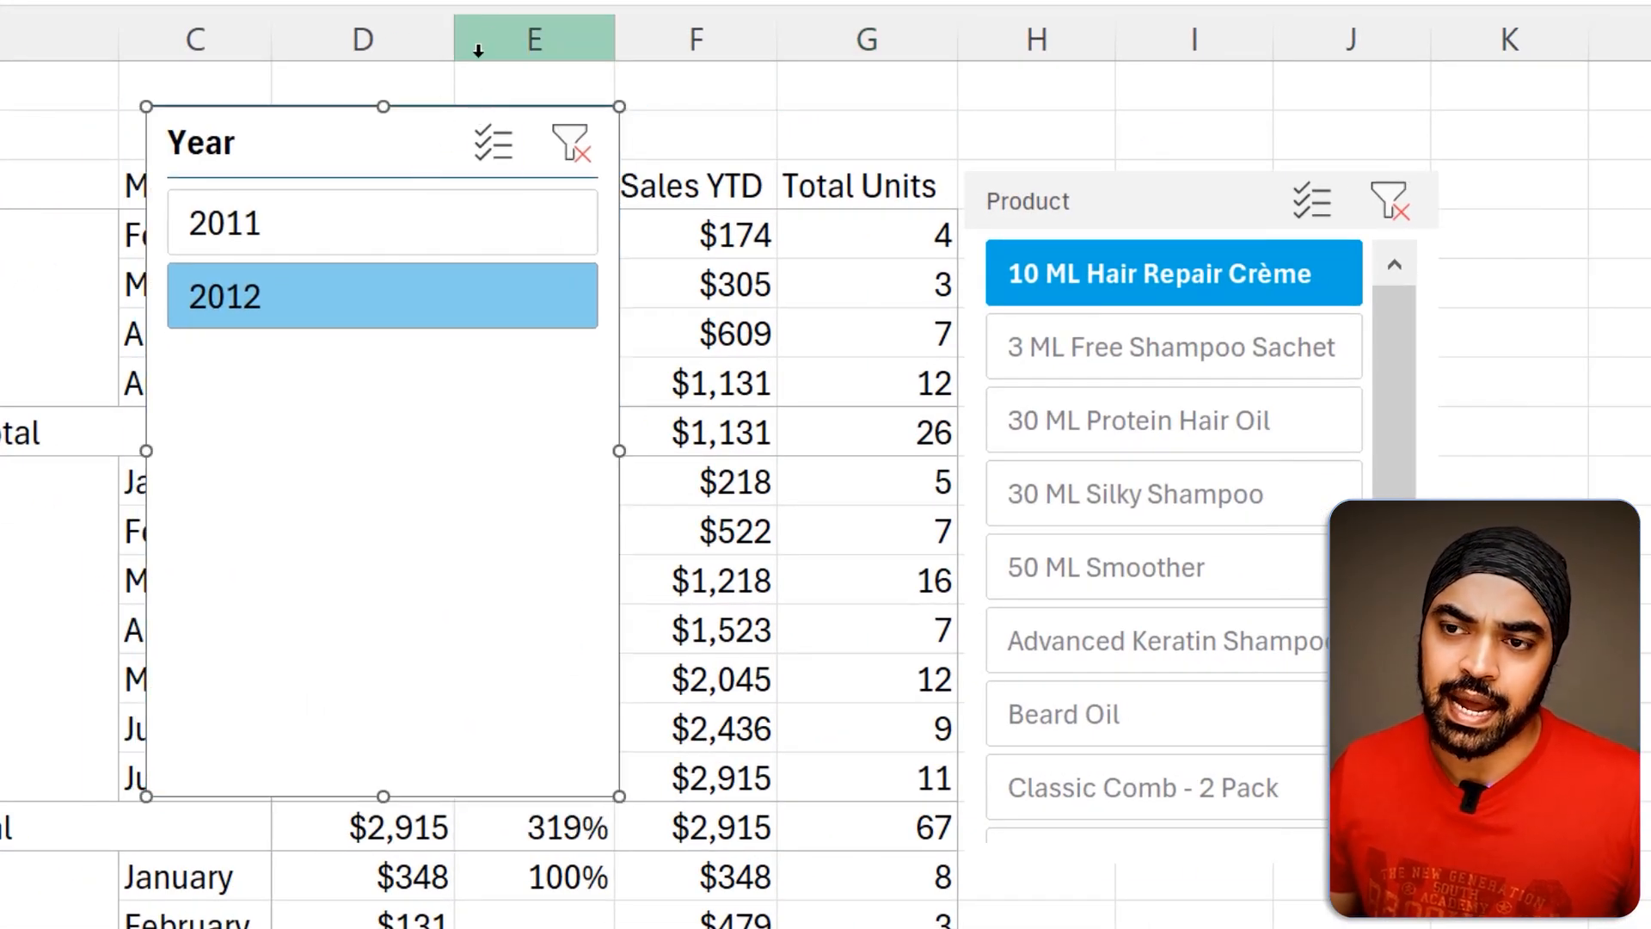
{"action": "key", "text": "ctrl+2"}
{"action": "mouse_move", "coordinate": [305, 202]}
{"action": "left_mouse_down"}
{"action": "mouse_move", "coordinate": [305, 413]}
{"action": "mouse_move", "coordinate": [322, 434]}
{"action": "left_mouse_up"}
{"action": "mouse_move", "coordinate": [364, 232]}
{"action": "left_mouse_down"}
{"action": "mouse_move", "coordinate": [510, 235]}
{"action": "mouse_move", "coordinate": [449, 268]}
{"action": "left_mouse_up"}
{"action": "key", "text": "Escape"}
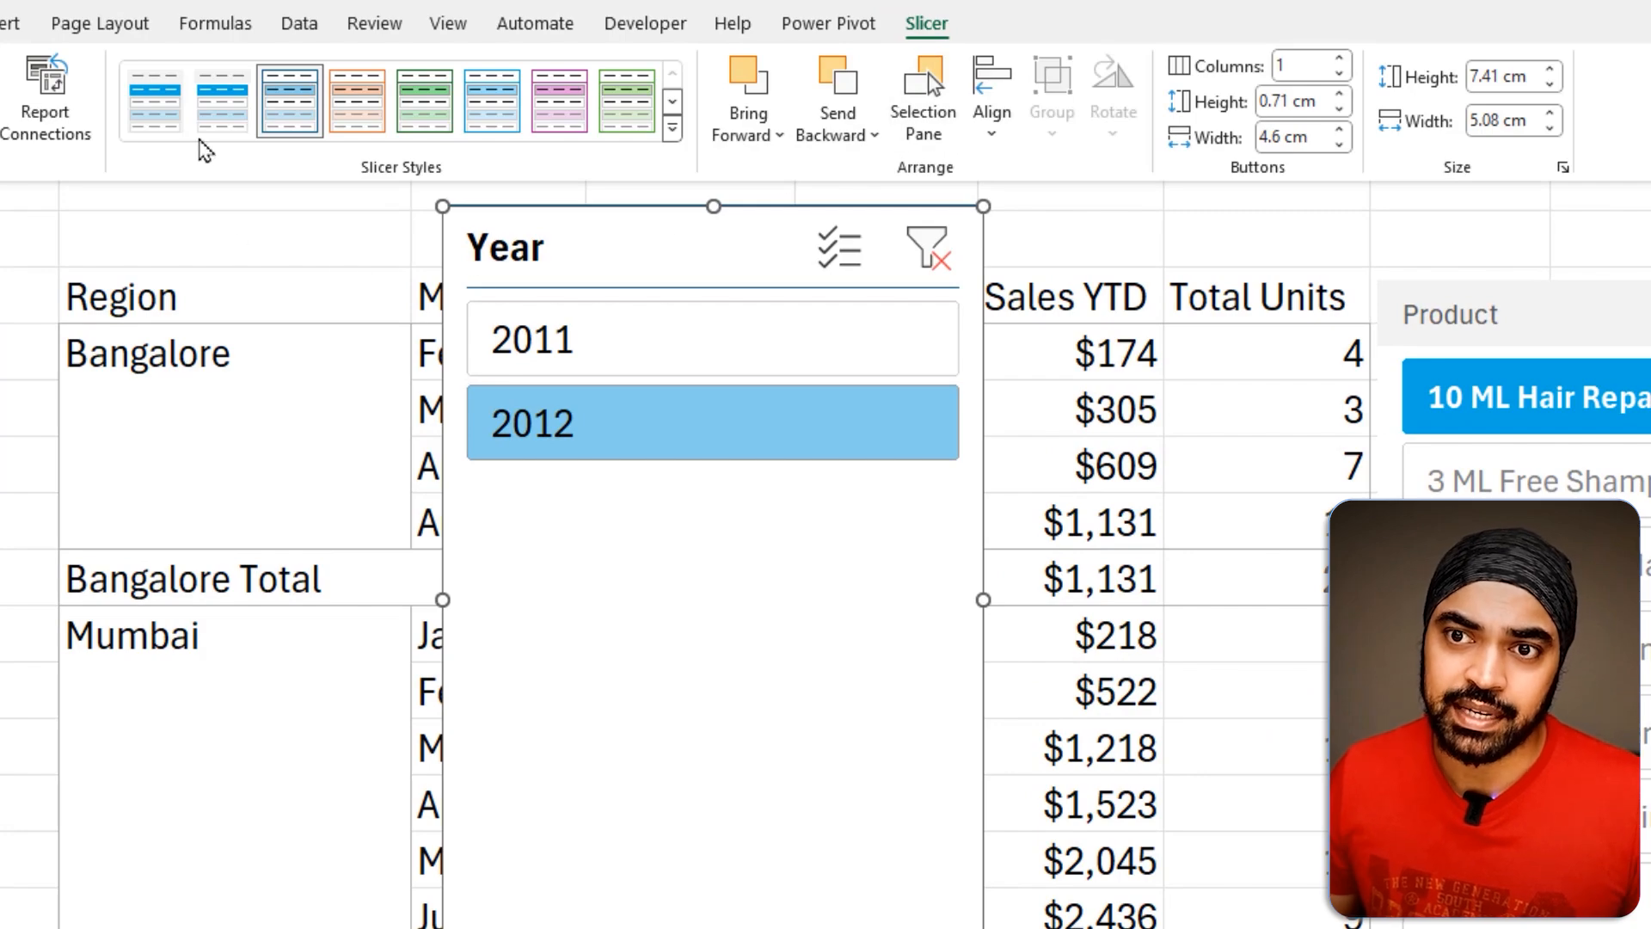
{"action": "left_click", "coordinate": [164, 114]}
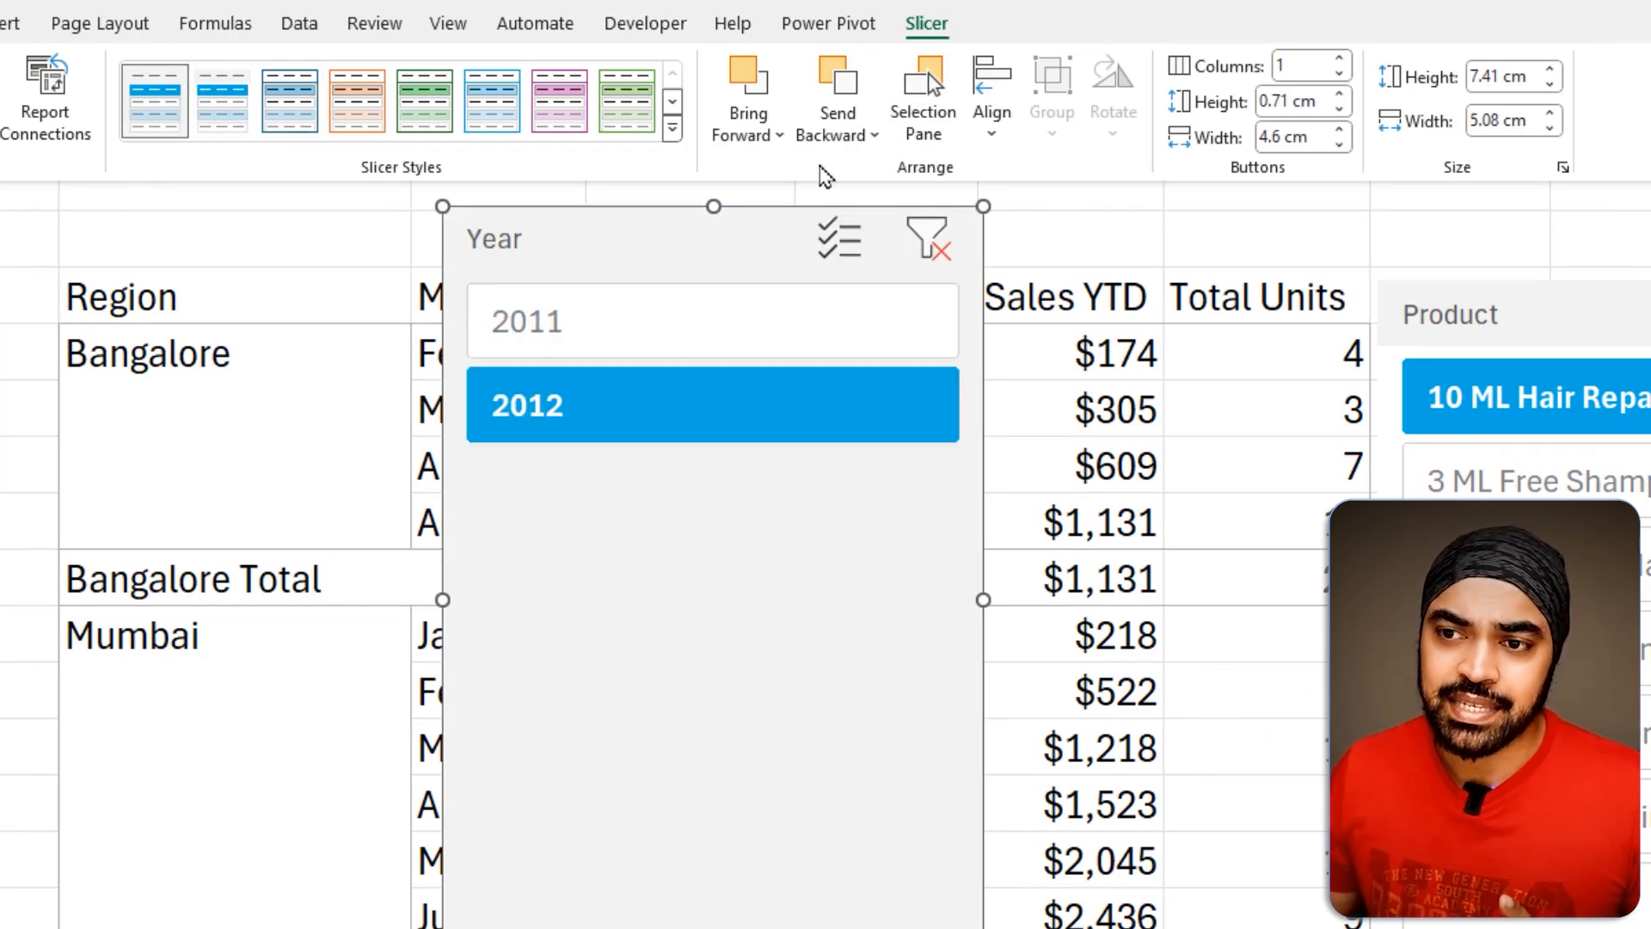
Step: Arrange the Year slicer's buttons in 2 columns, then shrink the slicer to one button row and move it up to the sheet's top rows
{"action": "left_click", "coordinate": [1297, 69]}
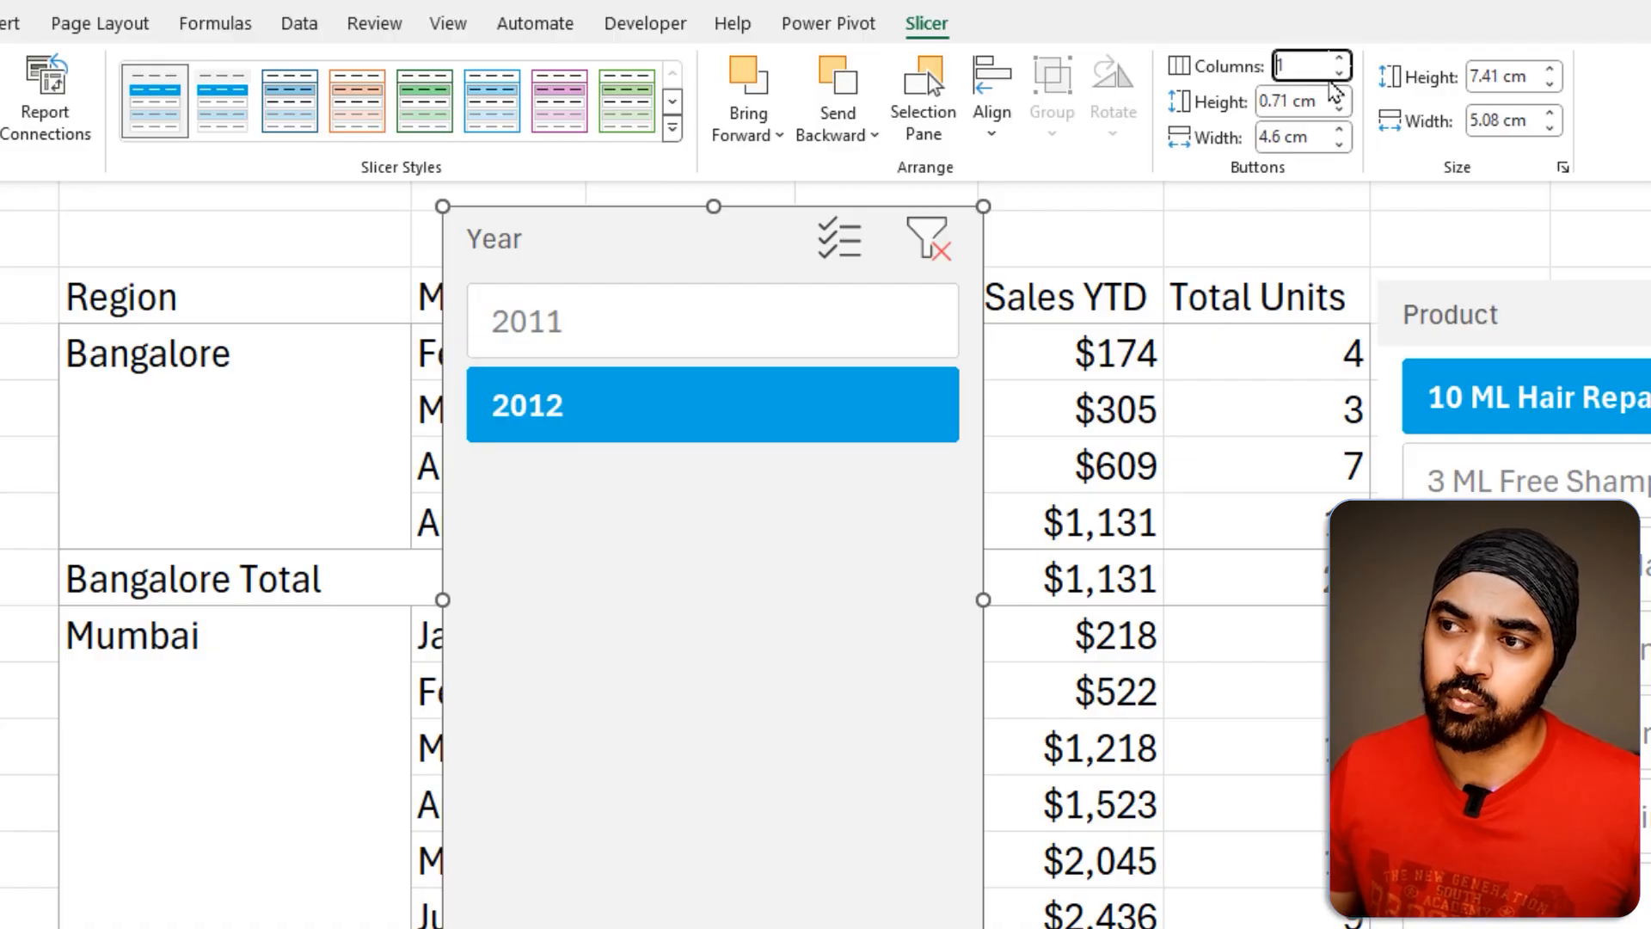
{"action": "key", "text": "BackSpace"}
{"action": "type", "text": "2"}
{"action": "key", "text": "Return"}
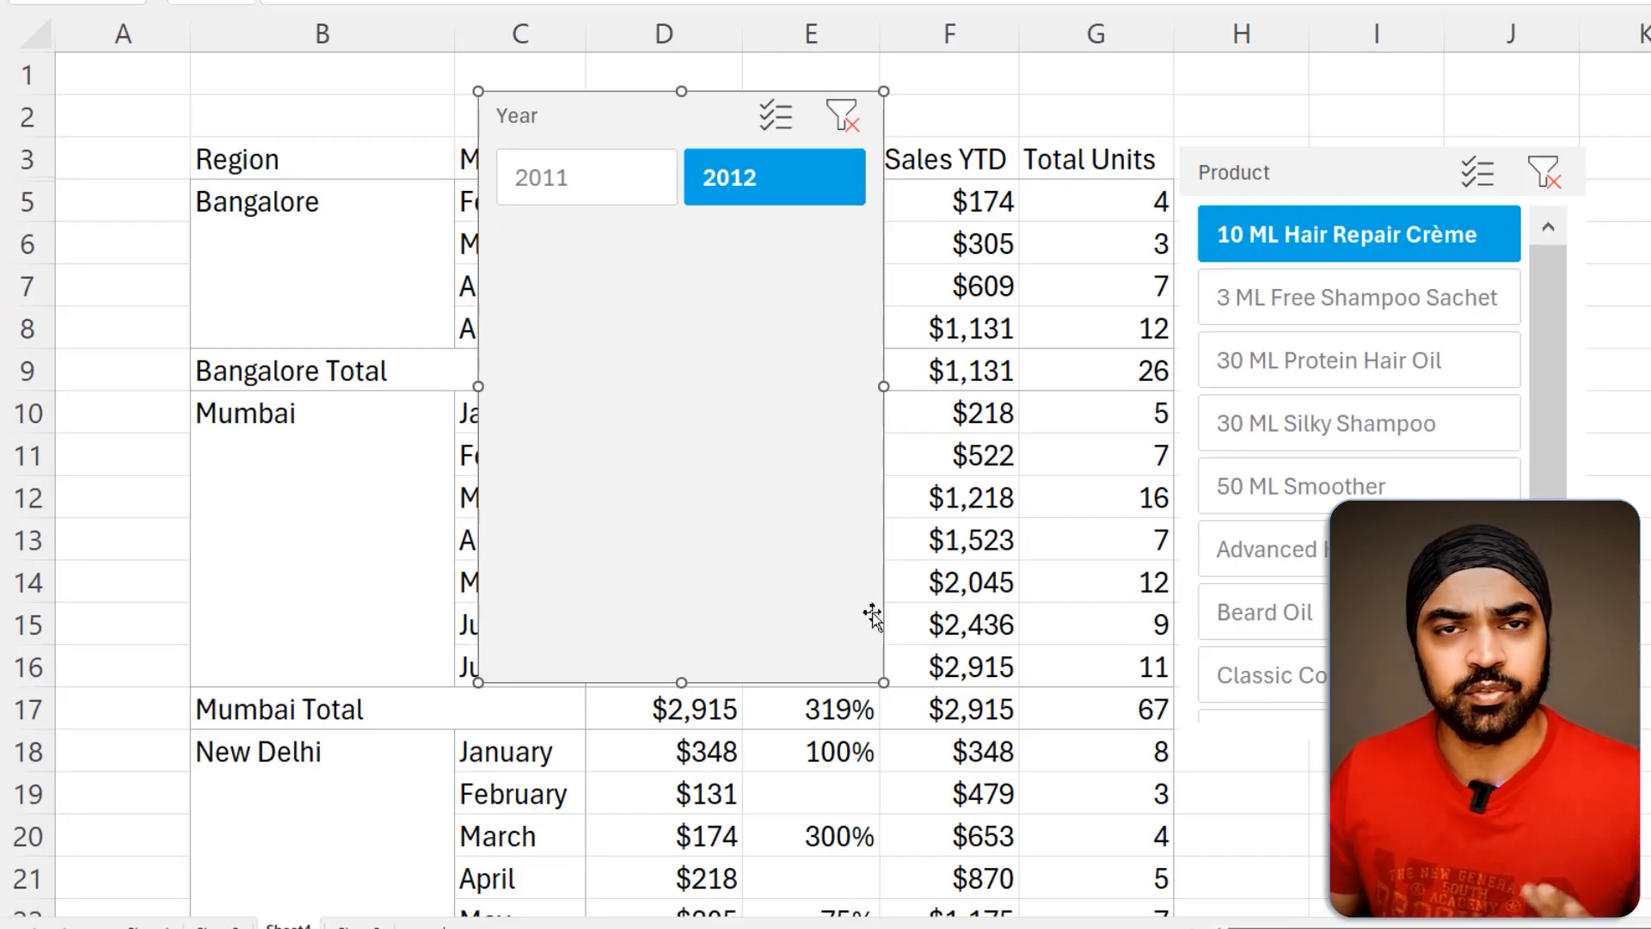
{"action": "left_click_drag", "start_coordinate": [885, 683], "coordinate": [891, 225]}
{"action": "left_click_drag", "start_coordinate": [819, 107], "coordinate": [1050, 62]}
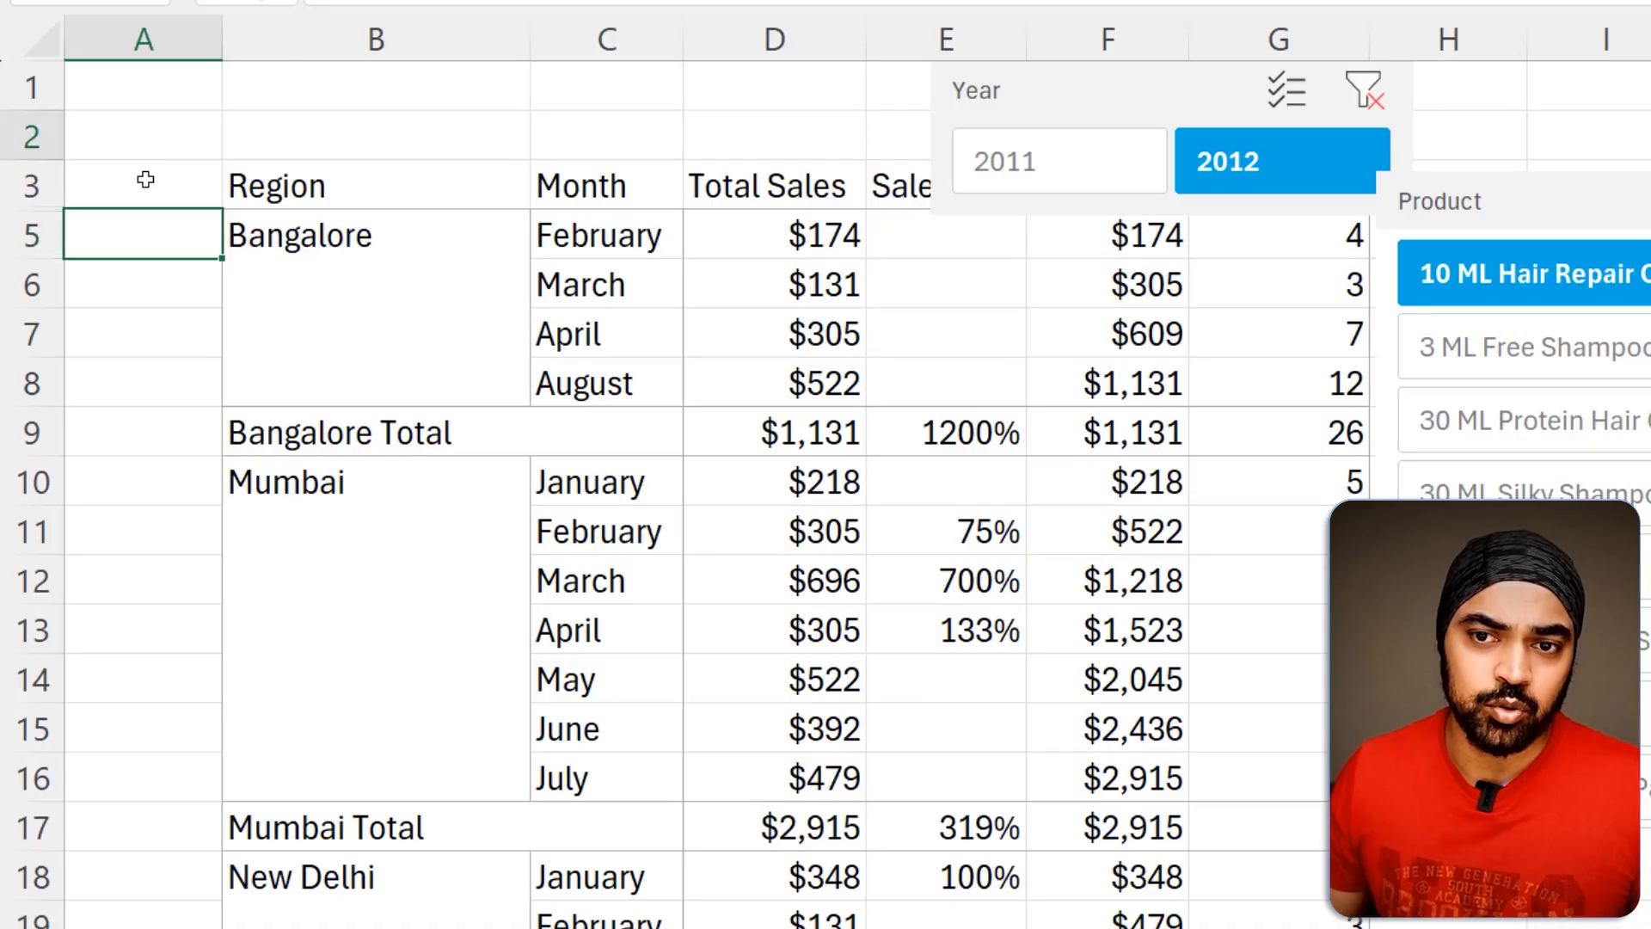
Step: Hide the gridlines on Sheet4
{"action": "left_click_drag", "start_coordinate": [141, 136], "coordinate": [141, 443]}
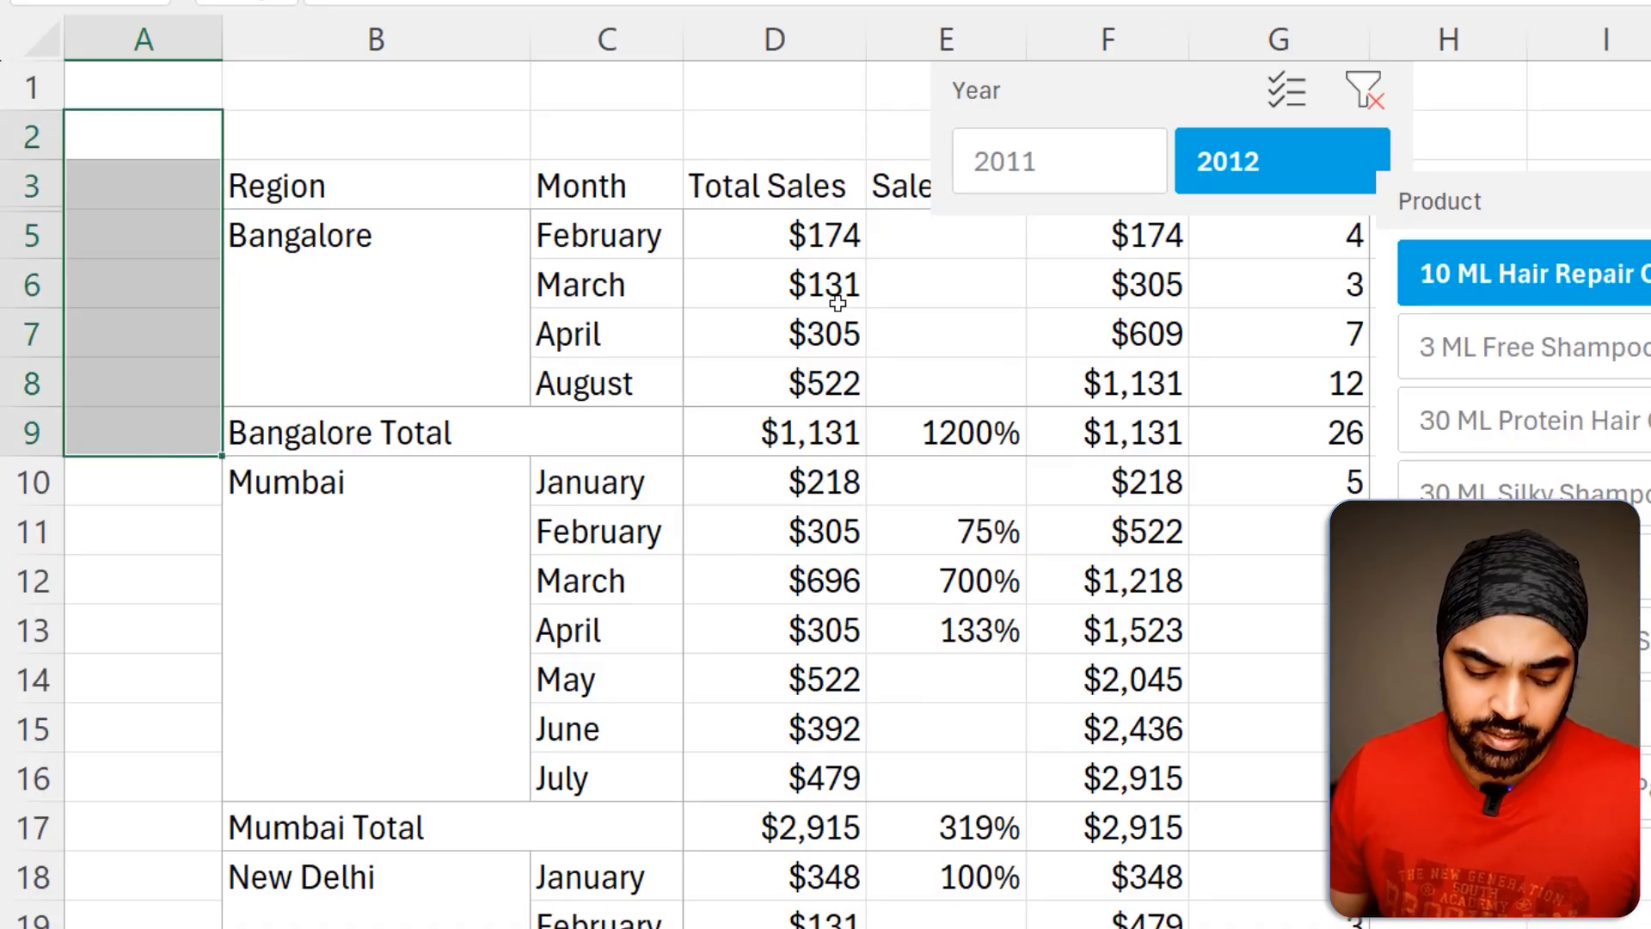
{"action": "key", "text": "alt+w"}
{"action": "key", "text": "v"}
{"action": "key", "text": "g"}
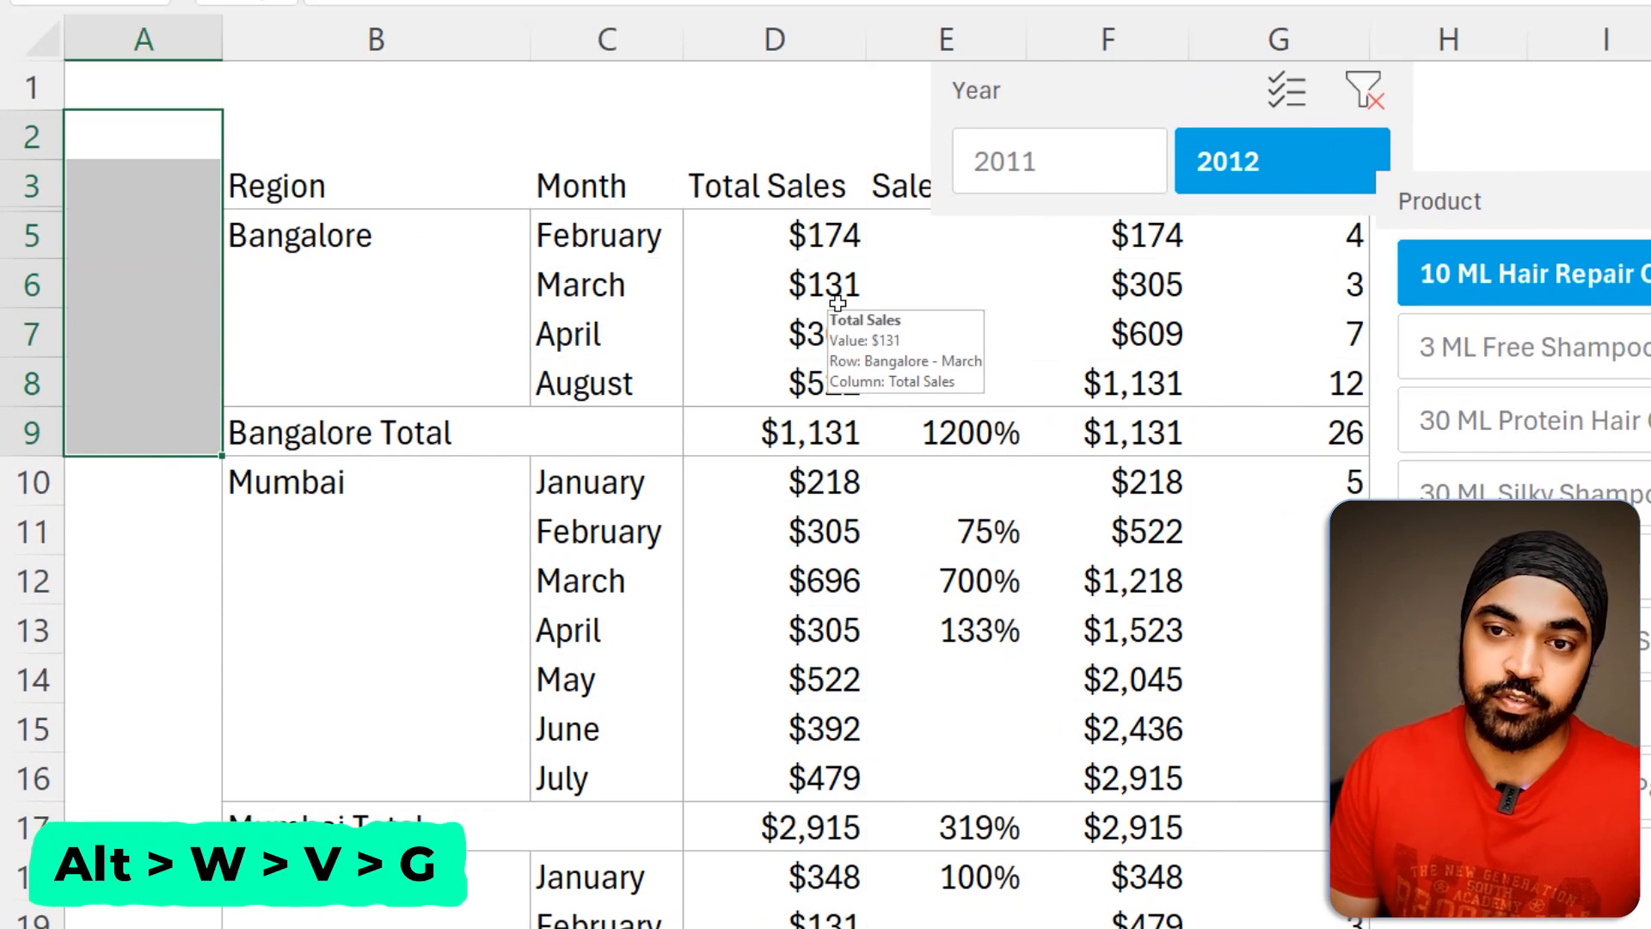
{"action": "left_click", "coordinate": [185, 292]}
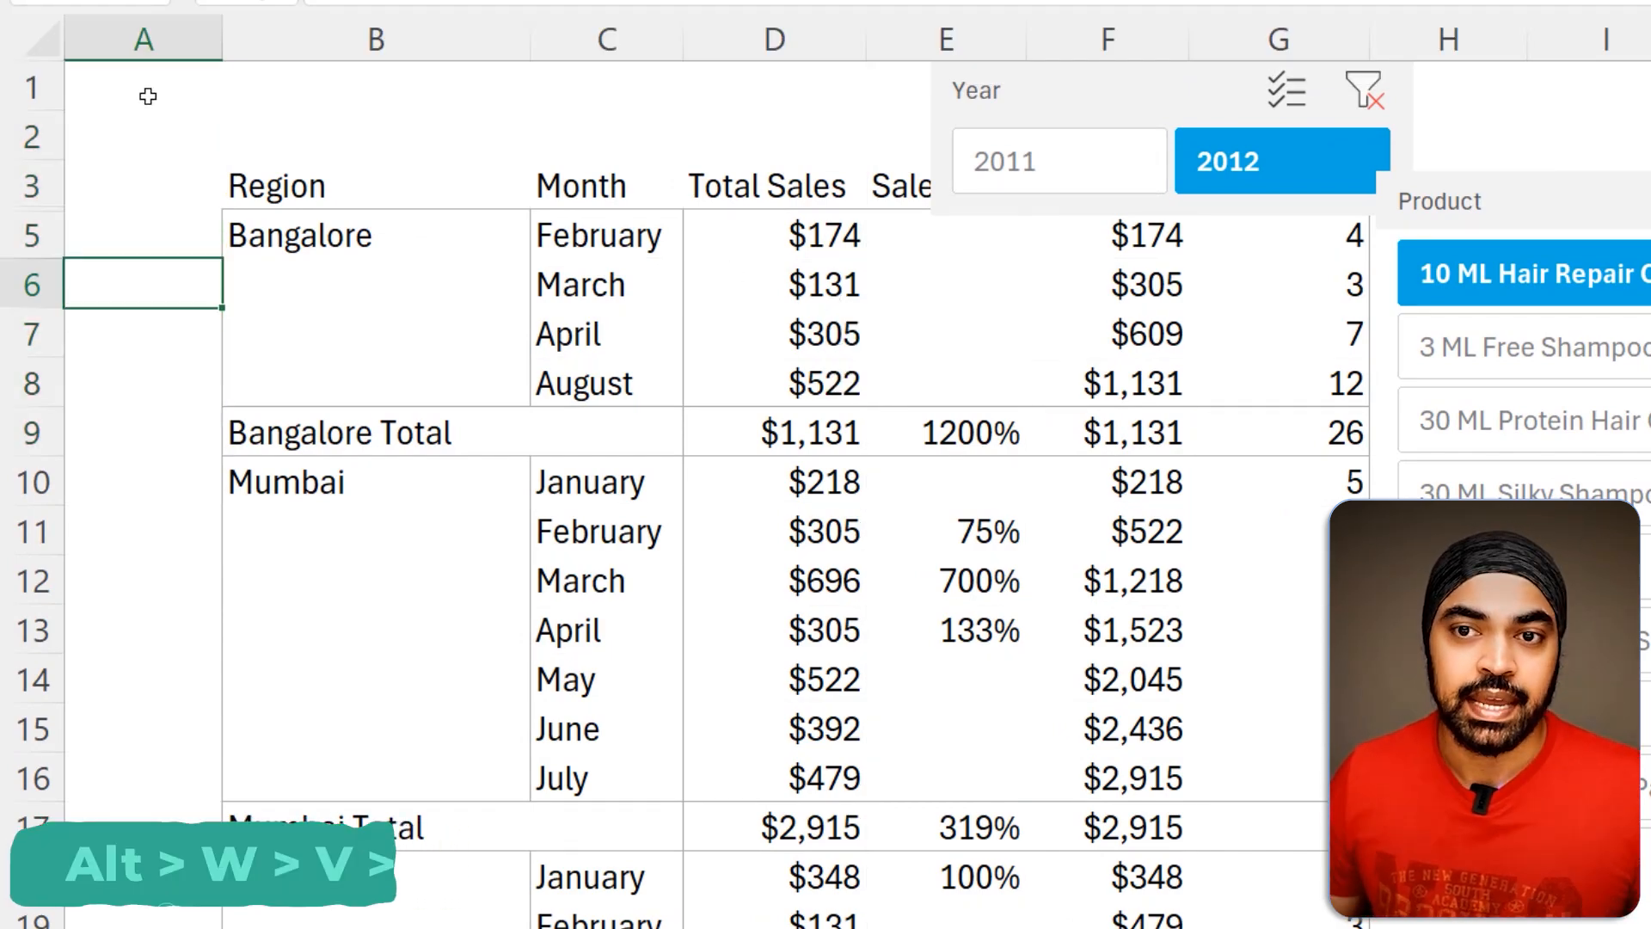
Step: Try a width of 20 for column A and undo the change
{"action": "left_click_drag", "start_coordinate": [147, 80], "coordinate": [158, 132]}
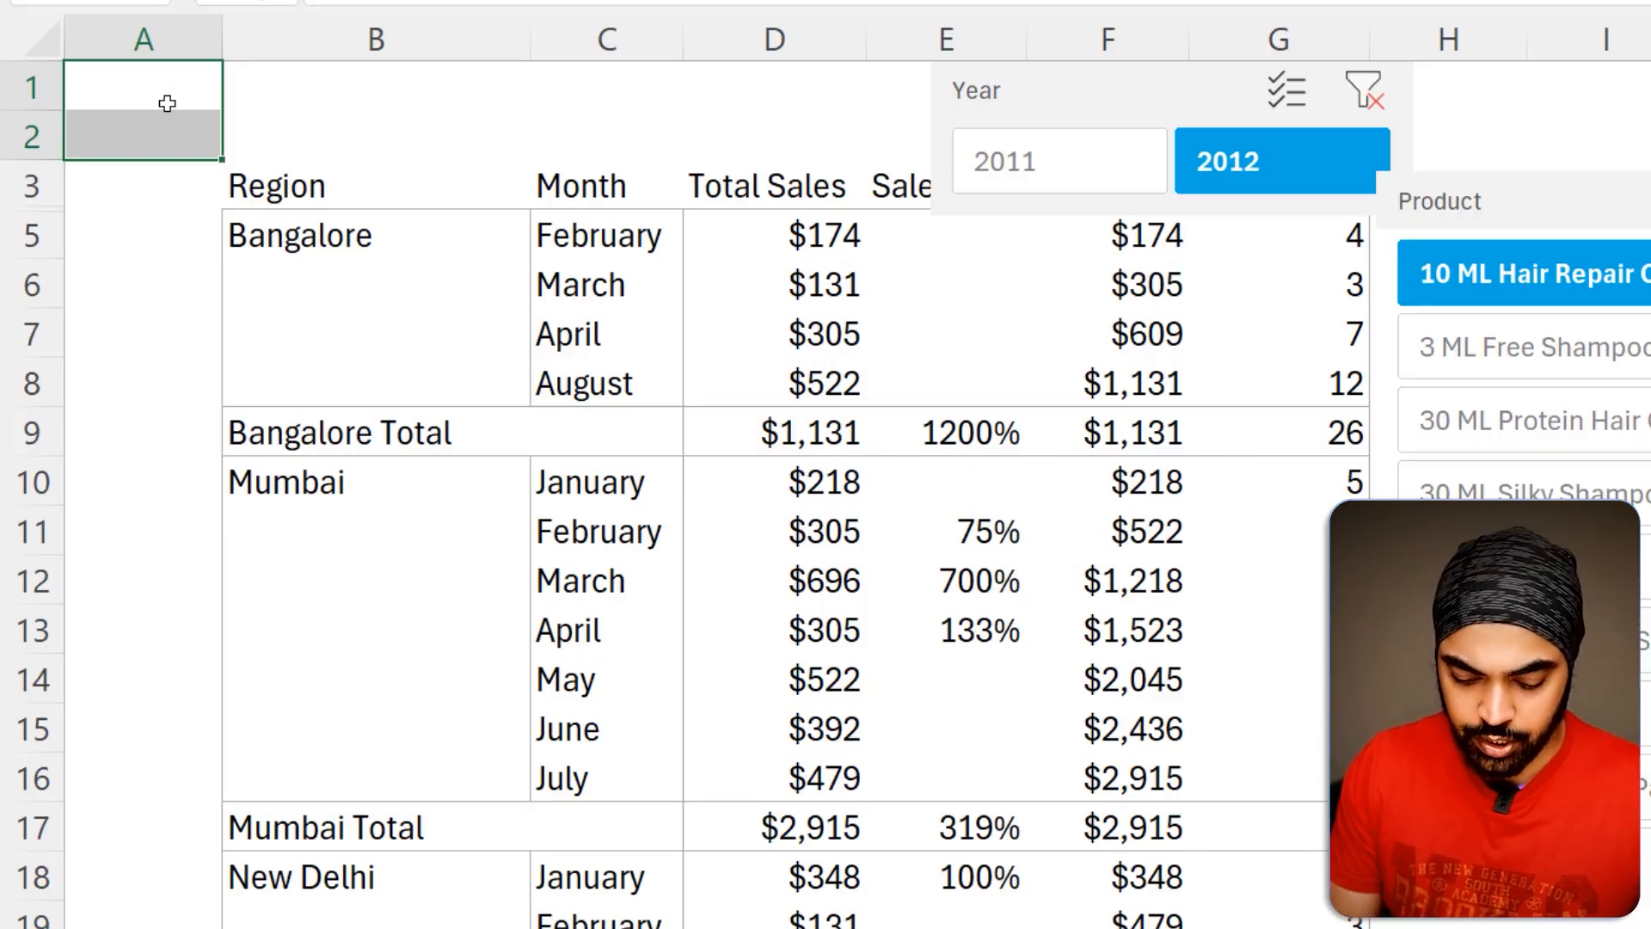
{"action": "key", "text": "alt+h"}
{"action": "key", "text": "o"}
{"action": "key", "text": "w"}
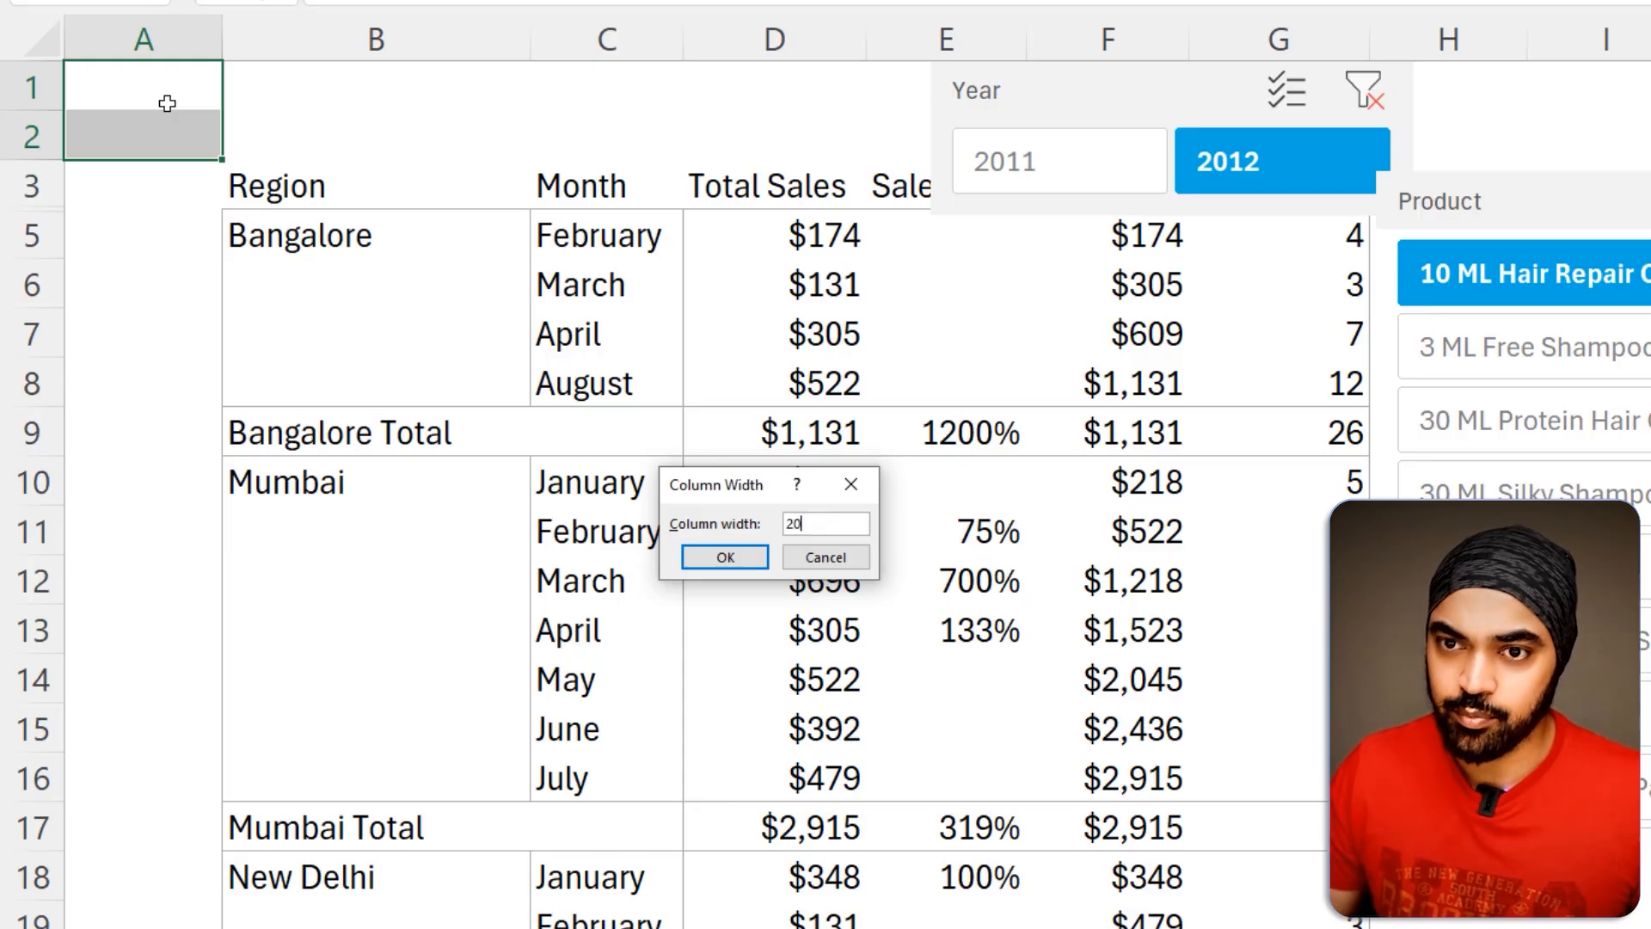
{"action": "key", "text": "Return"}
{"action": "key", "text": "ctrl+z"}
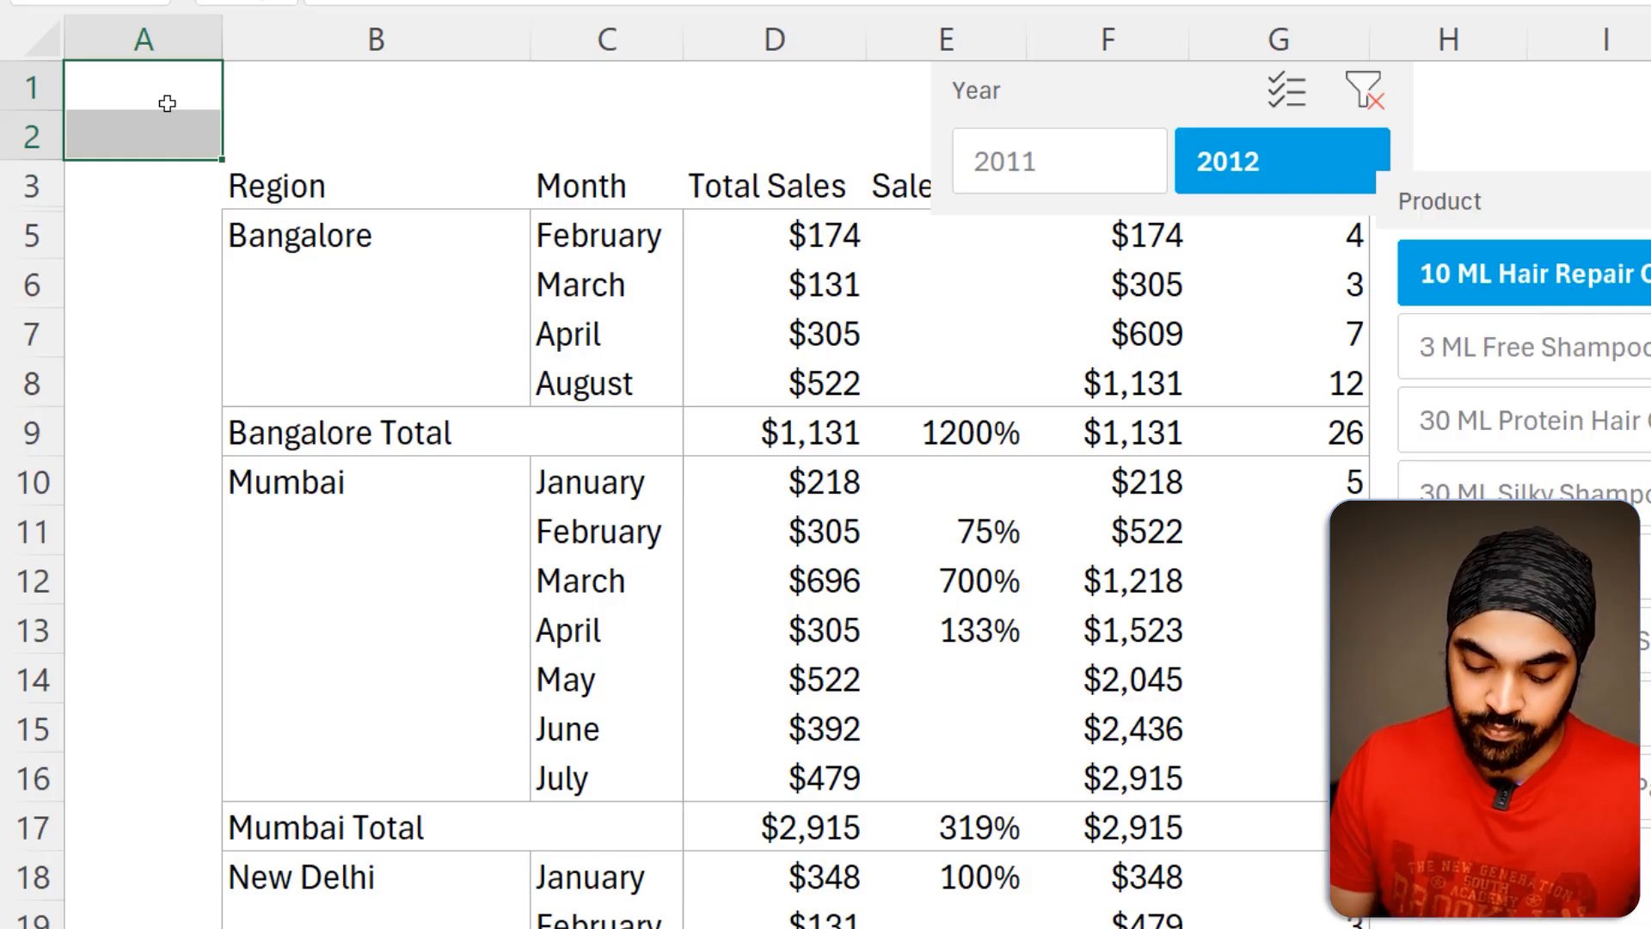
Step: Set the height of rows 1 and 2 to 30
{"action": "key", "text": "alt+h"}
{"action": "key", "text": "o"}
{"action": "key", "text": "h"}
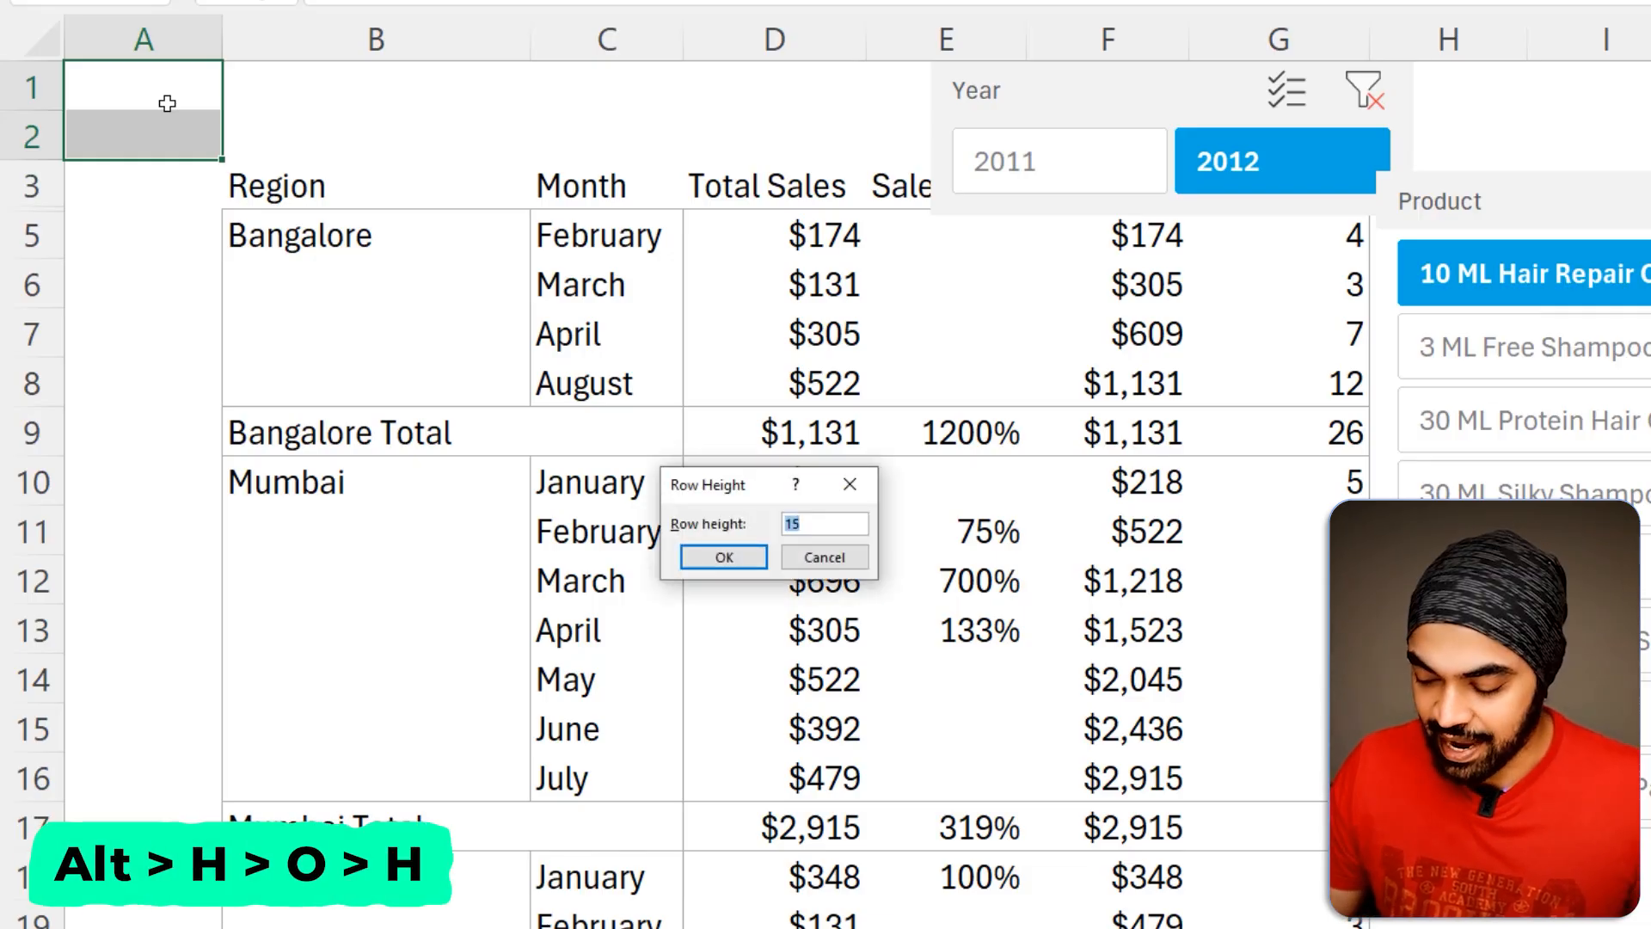
{"action": "type", "text": "30"}
{"action": "key", "text": "Return"}
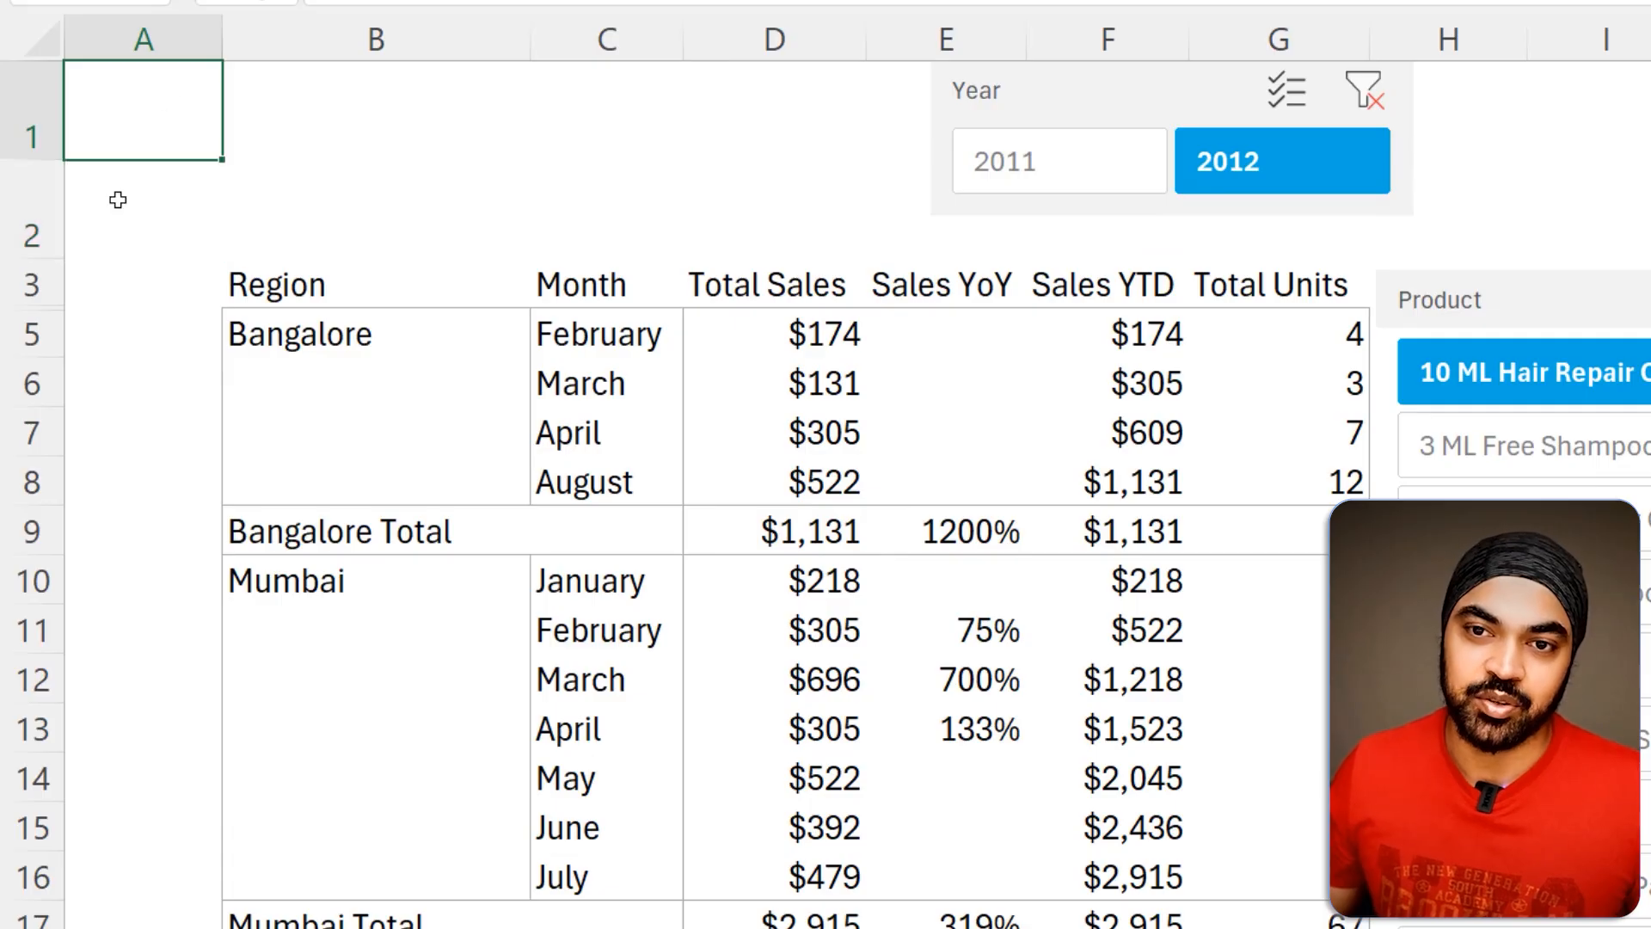
Step: Delete the empty row 2 so the PivotTable headings sit directly under row 1
{"action": "left_click", "coordinate": [121, 225]}
{"action": "key", "text": "shift+space"}
{"action": "key", "text": "ctrl+minus"}
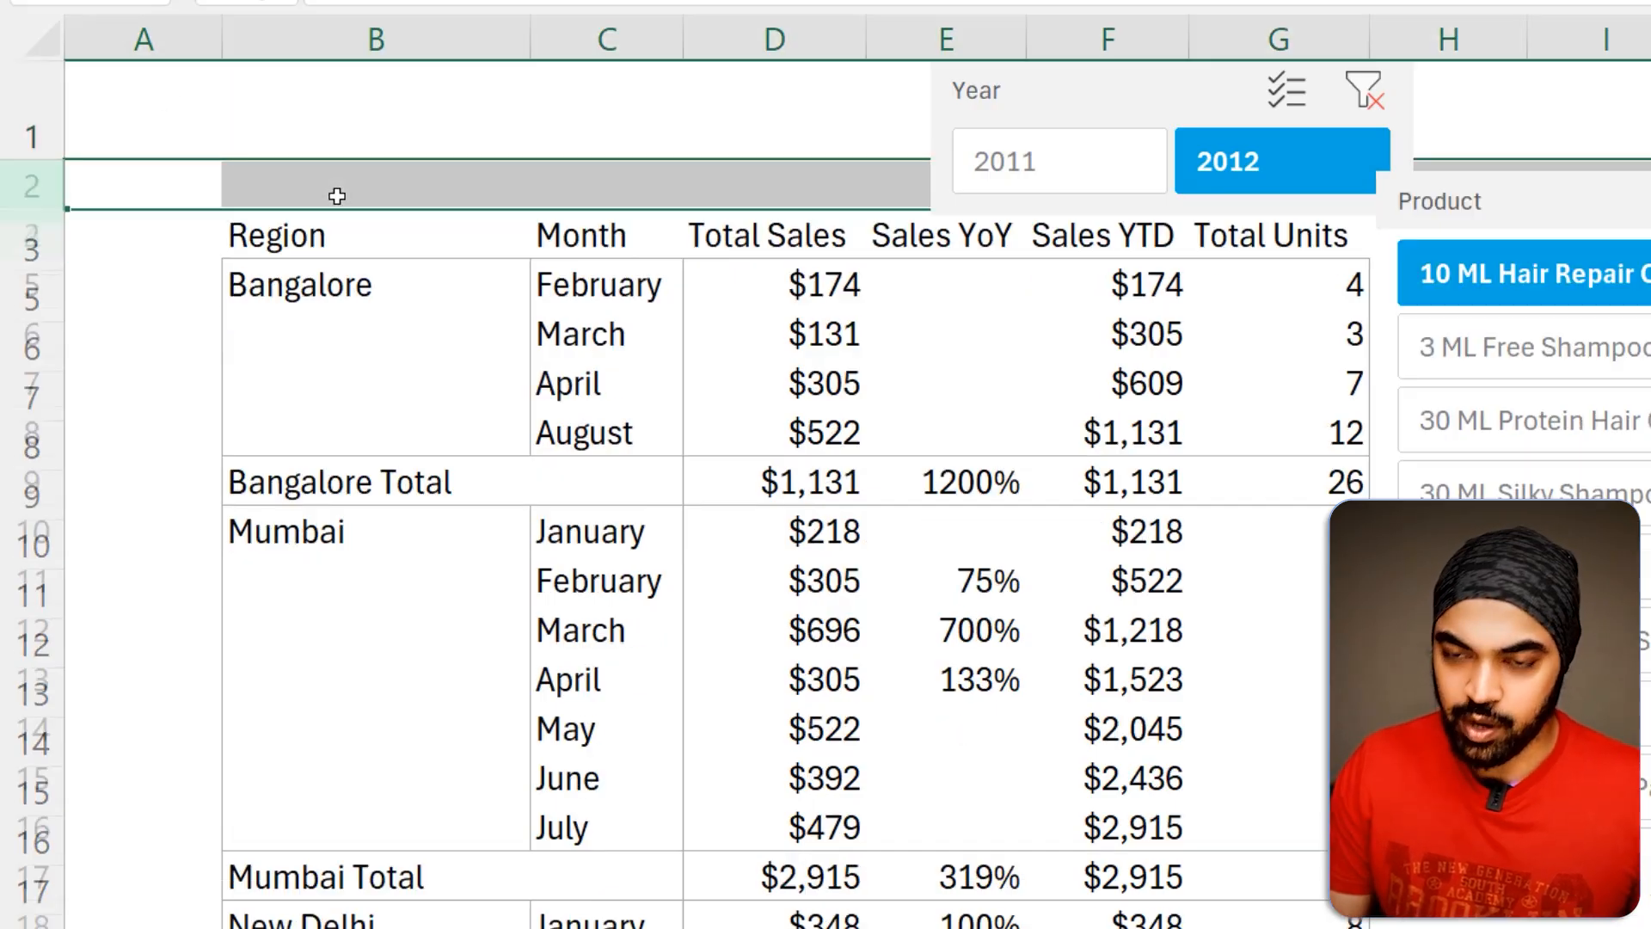
{"action": "key", "text": "Up"}
{"action": "key", "text": "Right"}
{"action": "key", "text": "Down"}
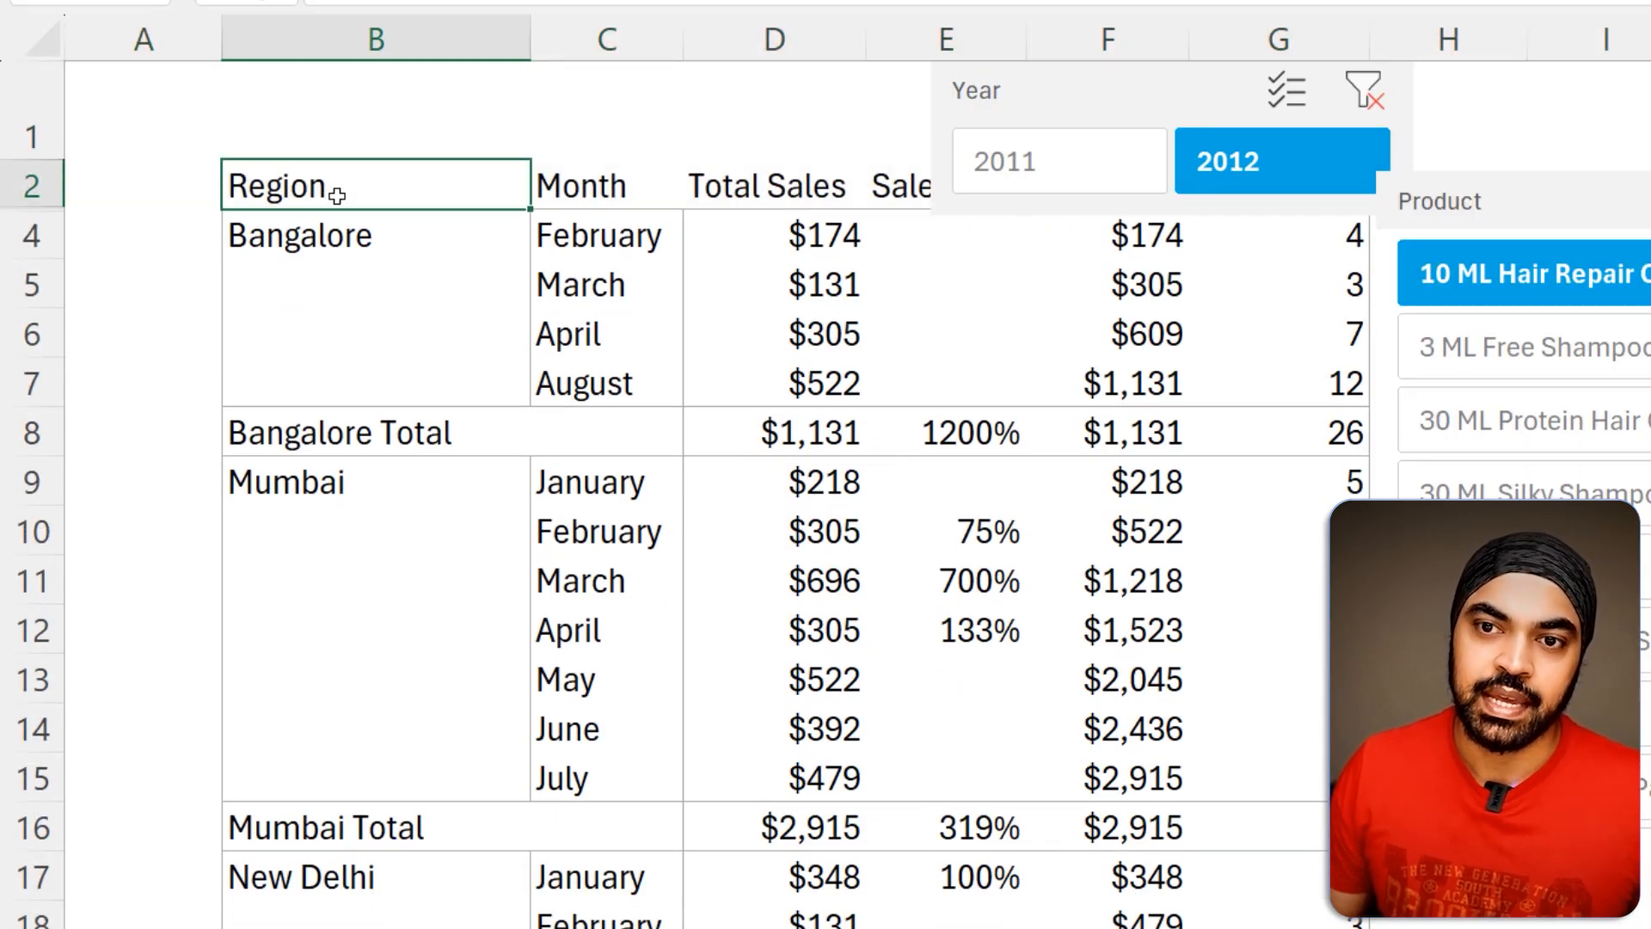
Step: Narrow column A to a very thin margin beside the PivotTable
{"action": "key", "text": "Up"}
{"action": "key", "text": "Left"}
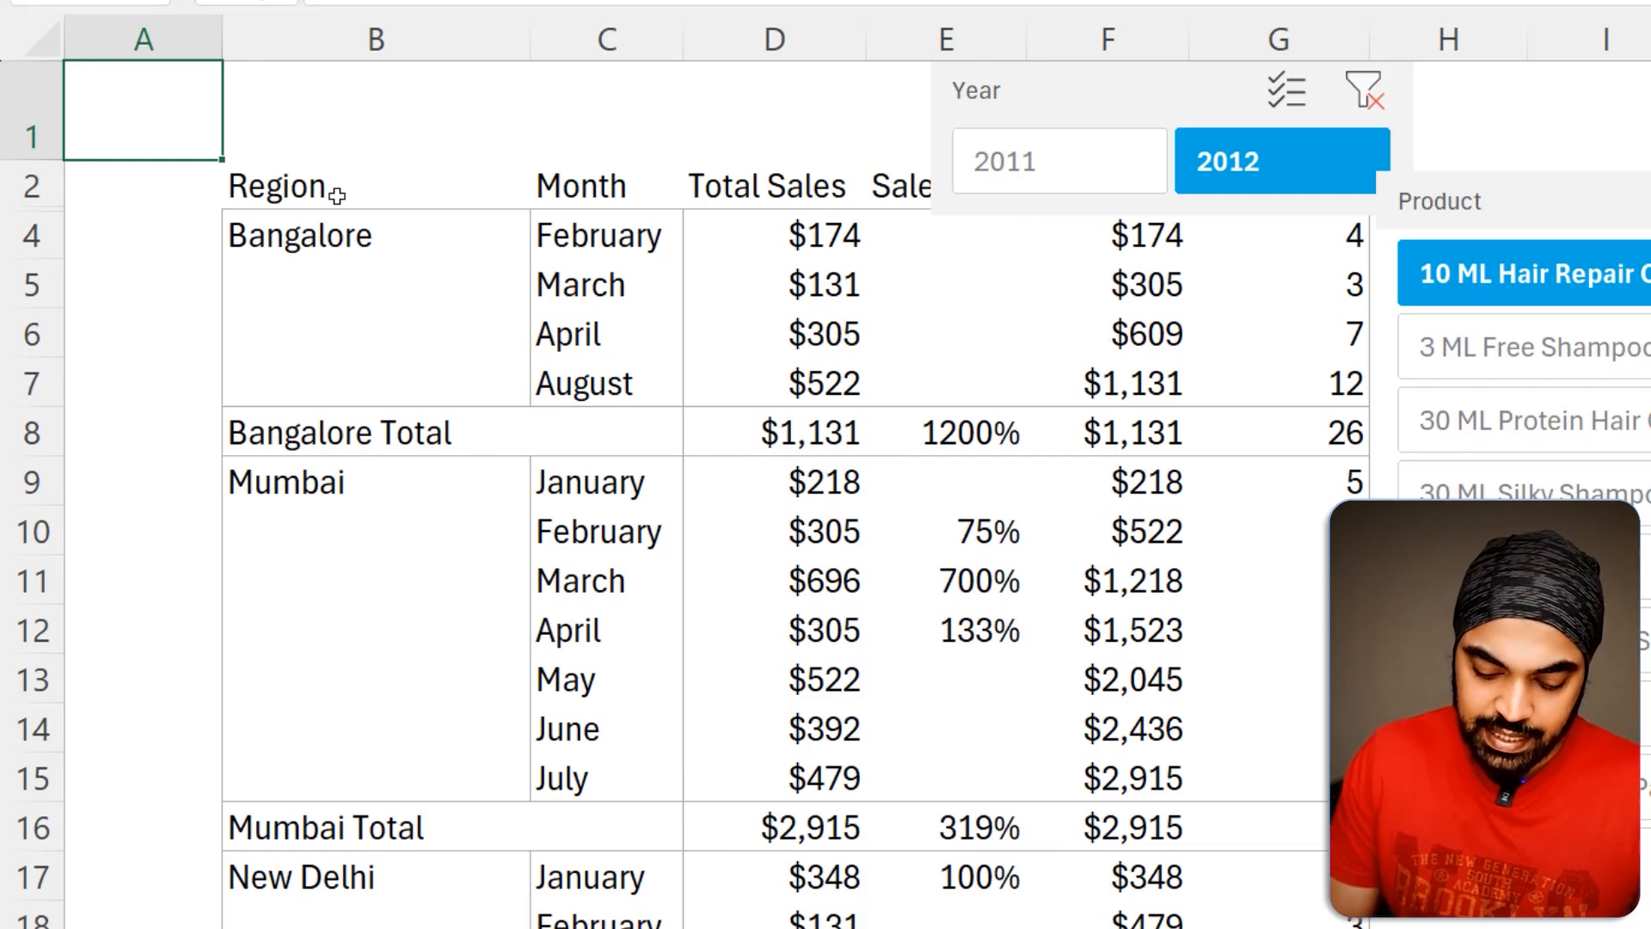
{"action": "key", "text": "alt+h"}
{"action": "key", "text": "o"}
{"action": "key", "text": "w"}
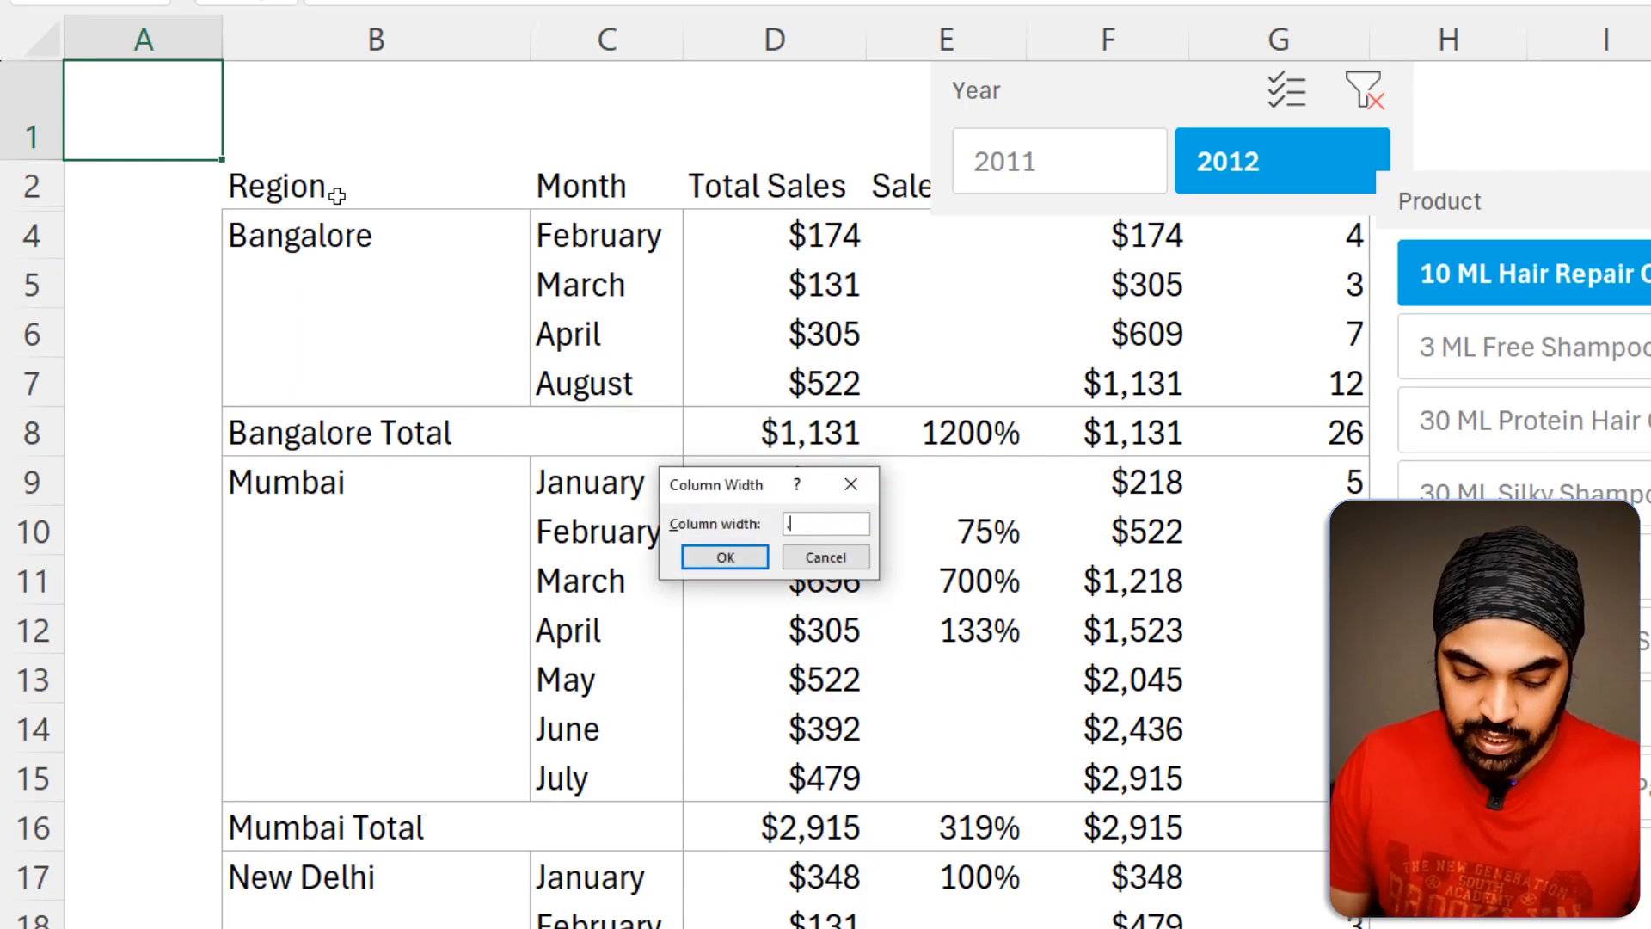
{"action": "type", "text": "1"}
{"action": "key", "text": "Return"}
{"action": "left_click", "coordinate": [99, 185]}
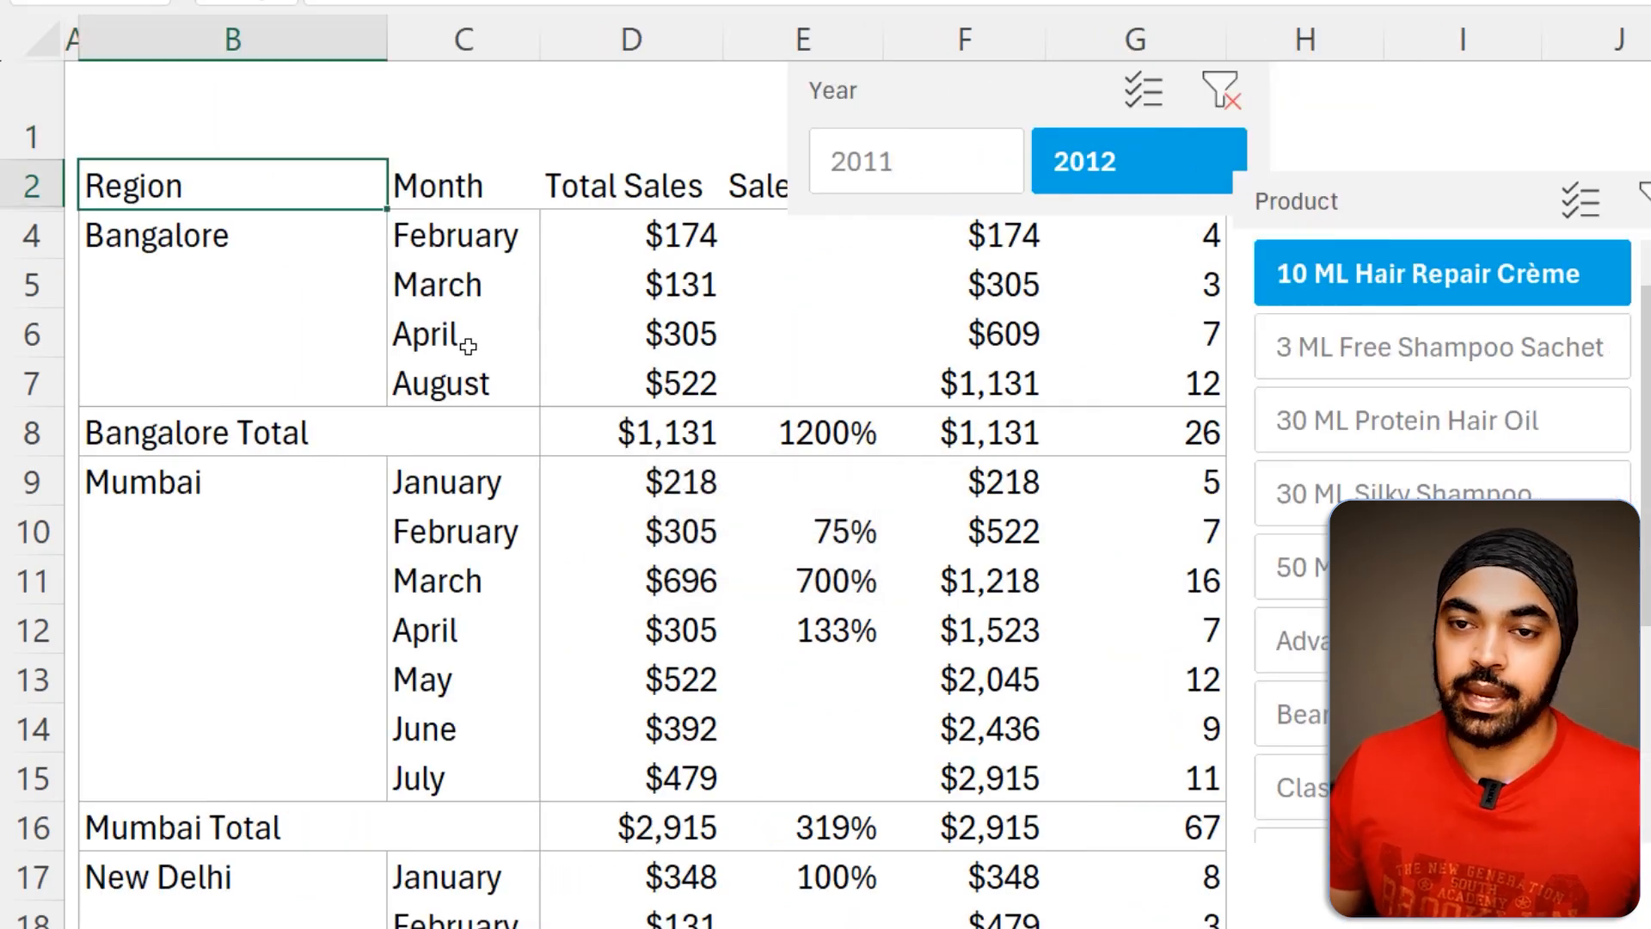
{"action": "left_click", "coordinate": [154, 288]}
{"action": "left_click", "coordinate": [155, 331]}
Step: Move the Product slicer down beside the PivotTable so it clears the Year slicer
{"action": "left_click", "coordinate": [760, 165]}
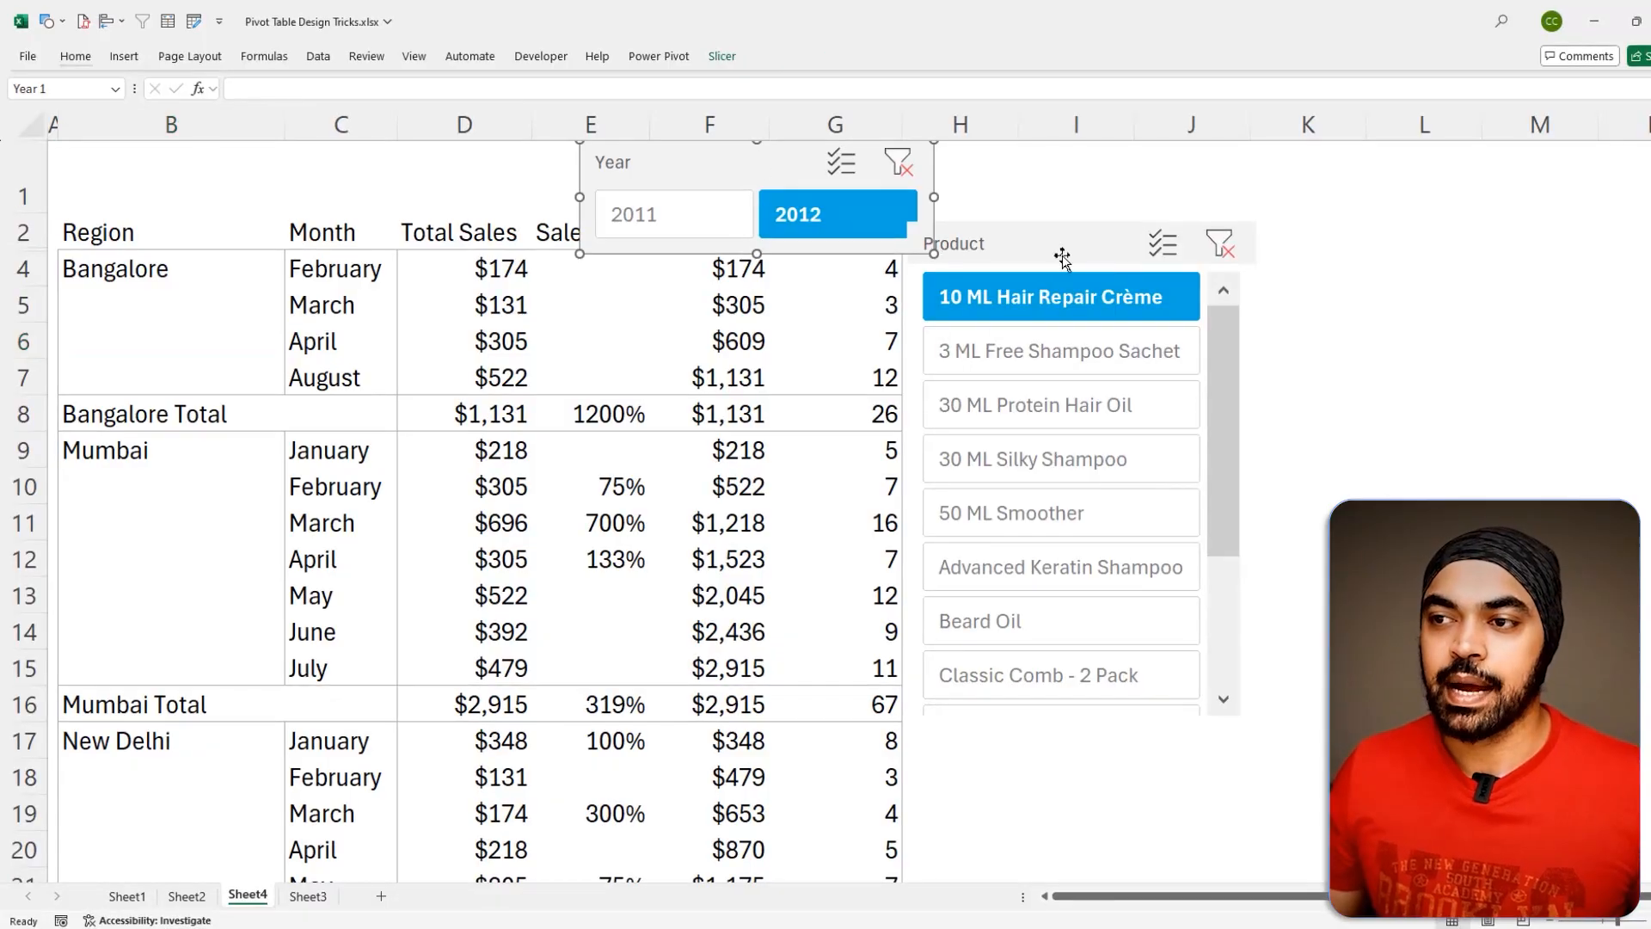
{"action": "left_click_drag", "start_coordinate": [1050, 250], "coordinate": [1052, 334]}
{"action": "scroll", "coordinate": [1057, 558], "scroll_direction": "down", "scroll_amount": 3}
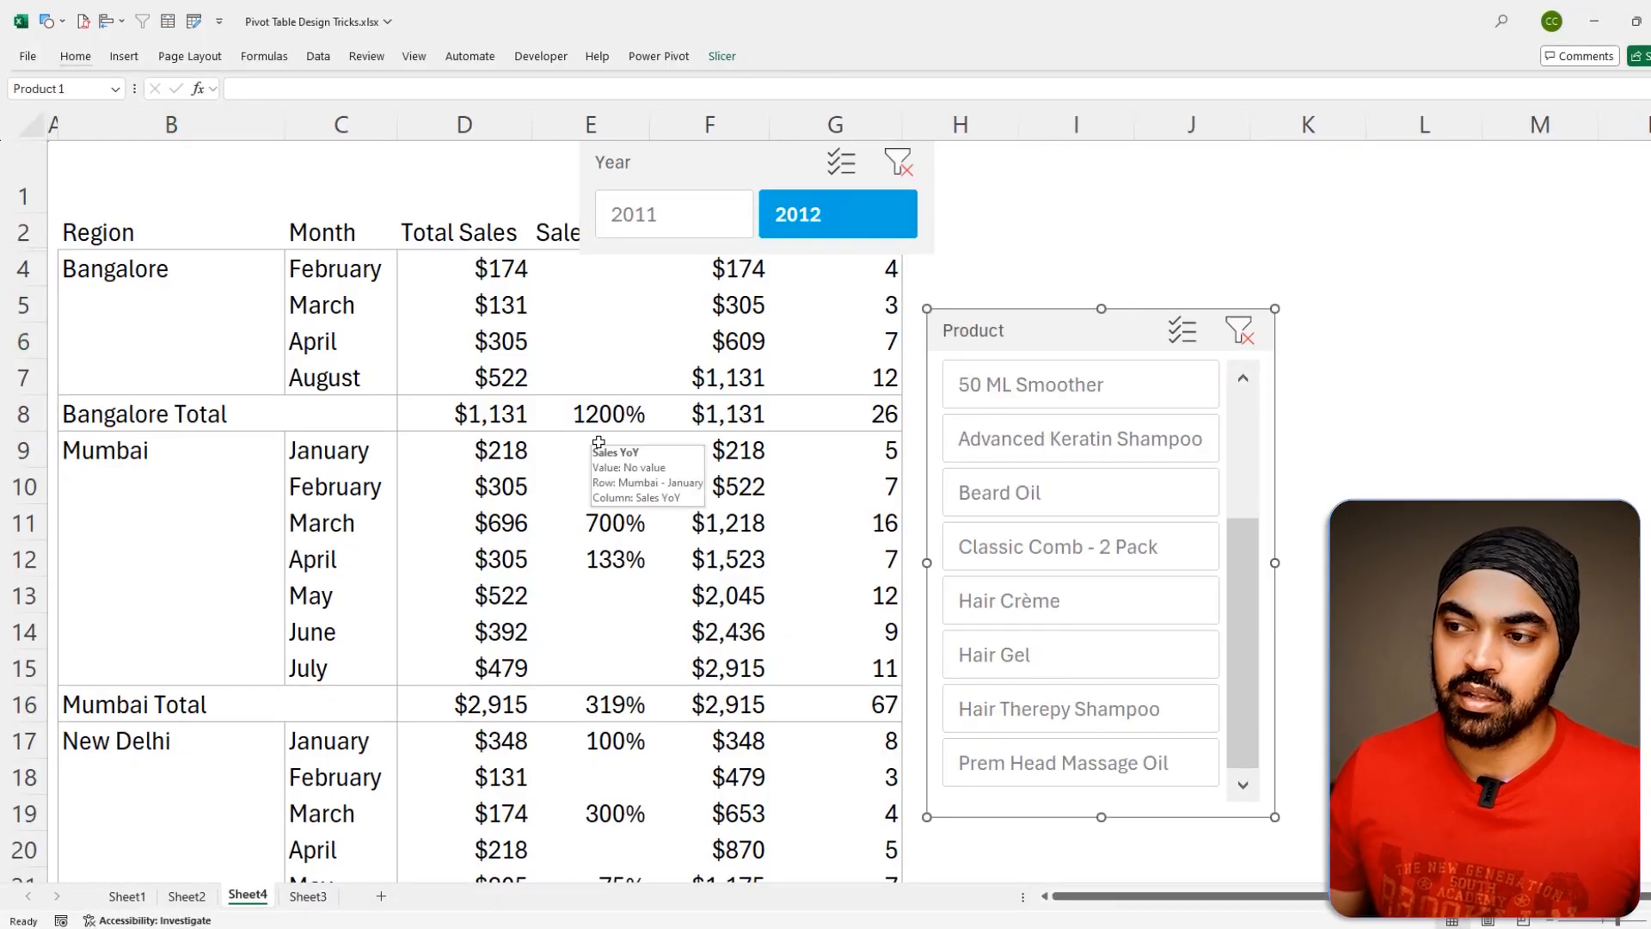
{"action": "left_click", "coordinate": [606, 443]}
{"action": "scroll", "coordinate": [606, 443], "scroll_direction": "down", "scroll_amount": 1}
{"action": "scroll", "coordinate": [605, 445], "scroll_direction": "down", "scroll_amount": 1}
{"action": "left_click", "coordinate": [497, 152]}
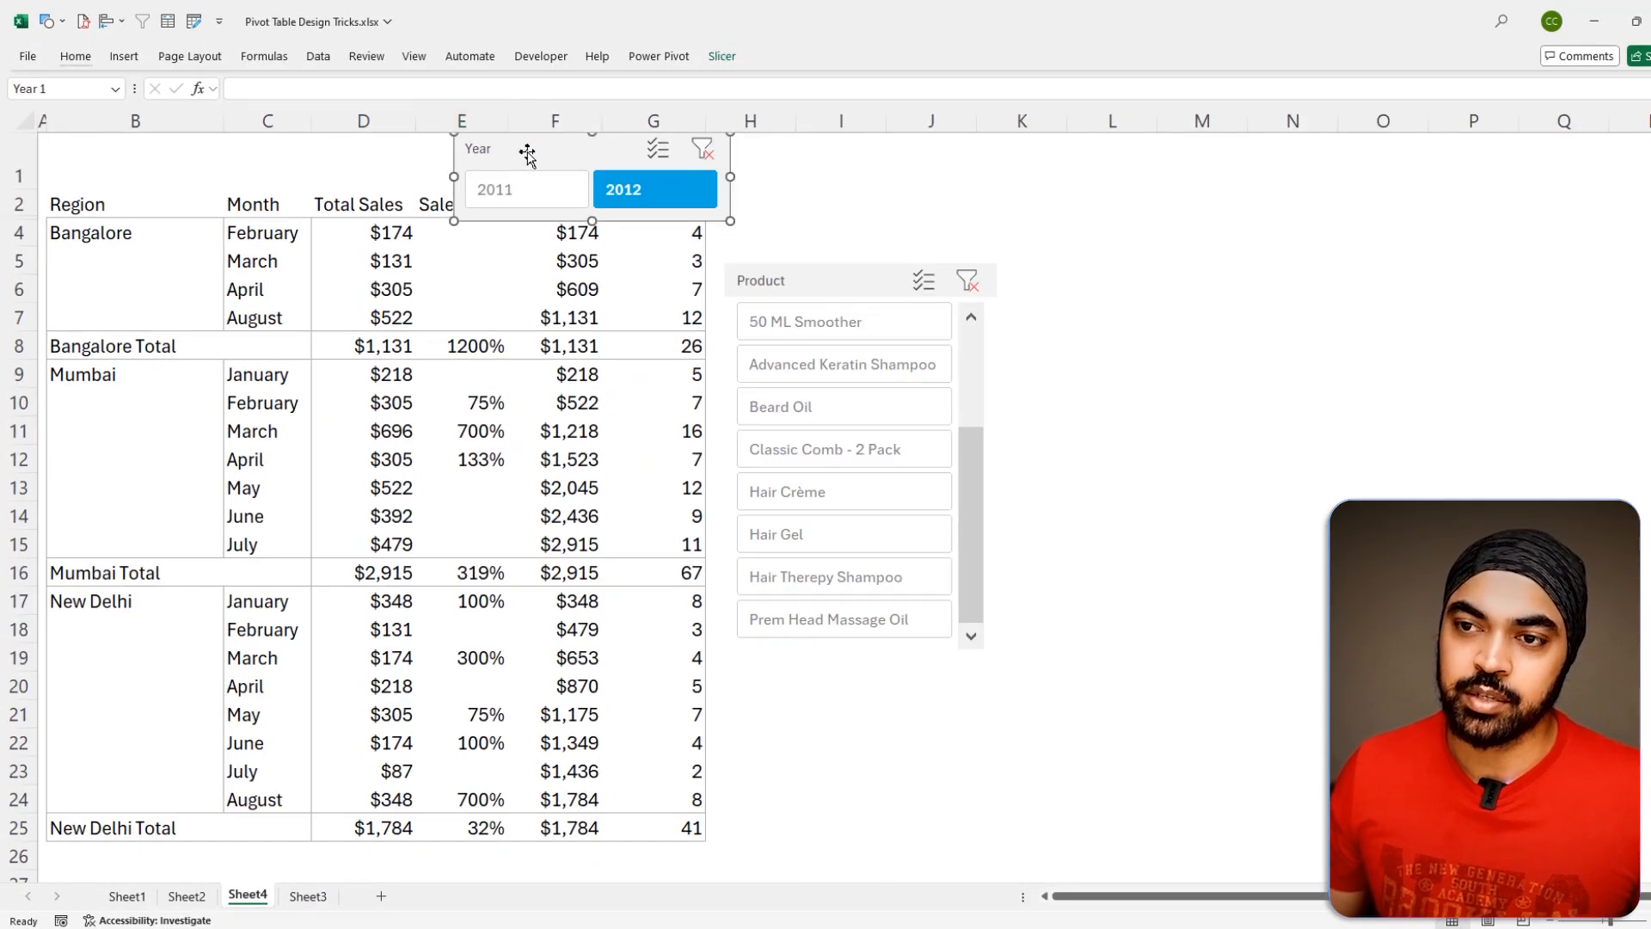
Step: Set the height of row 1 to 60
{"action": "left_click", "coordinate": [221, 164]}
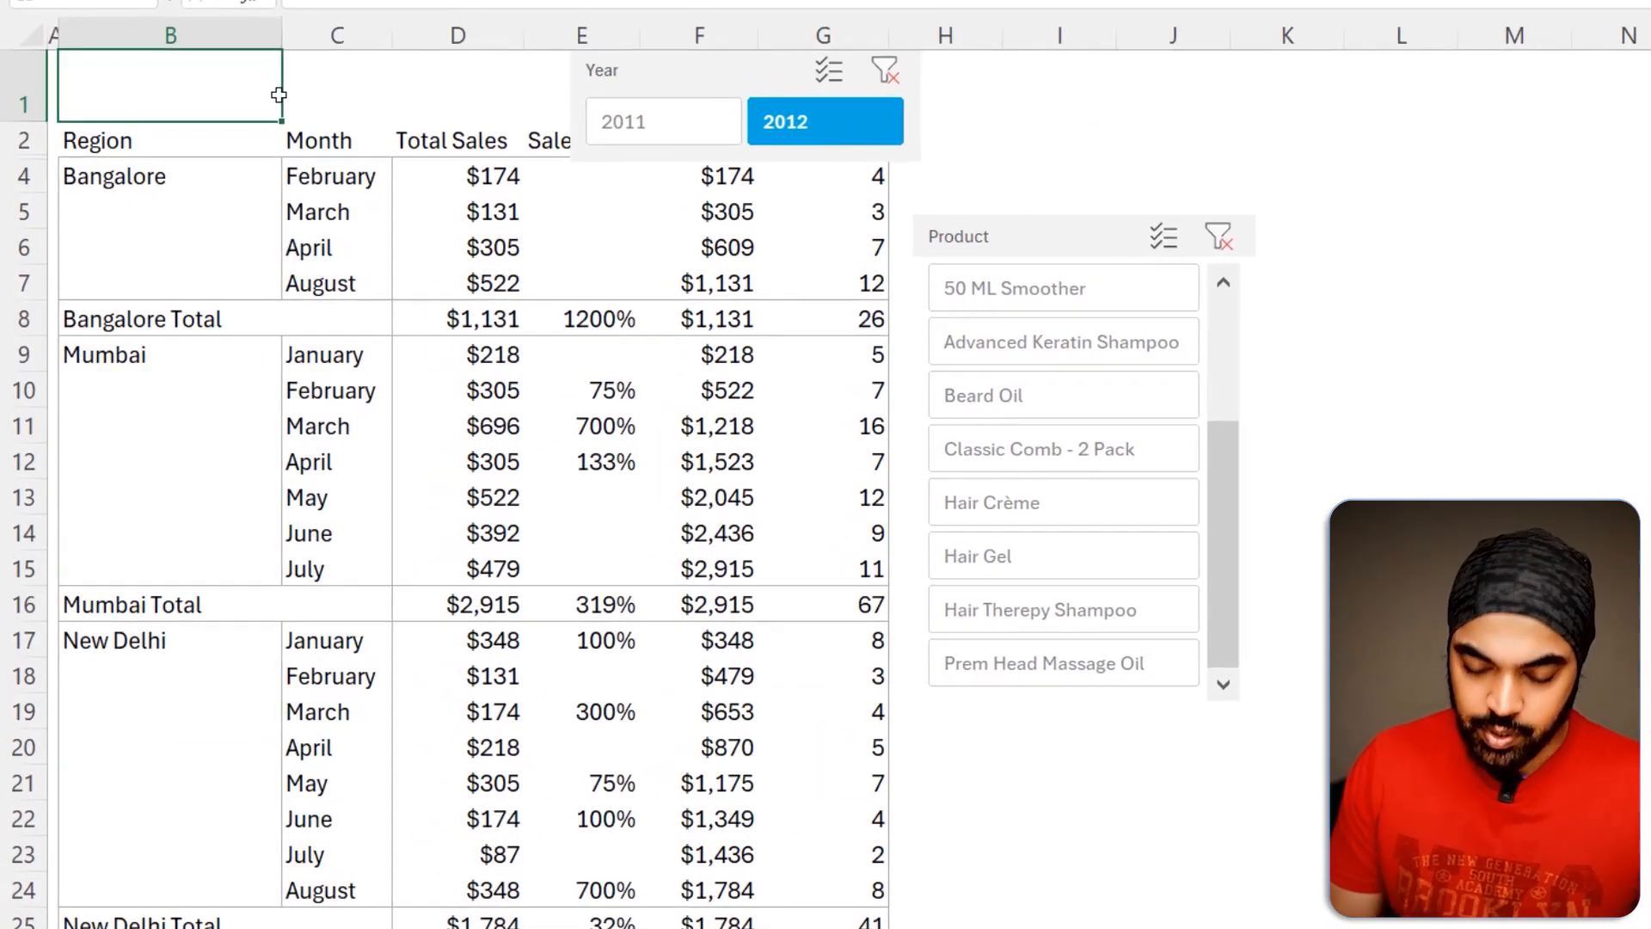
{"action": "key", "text": "alt+h"}
{"action": "key", "text": "o"}
{"action": "key", "text": "h"}
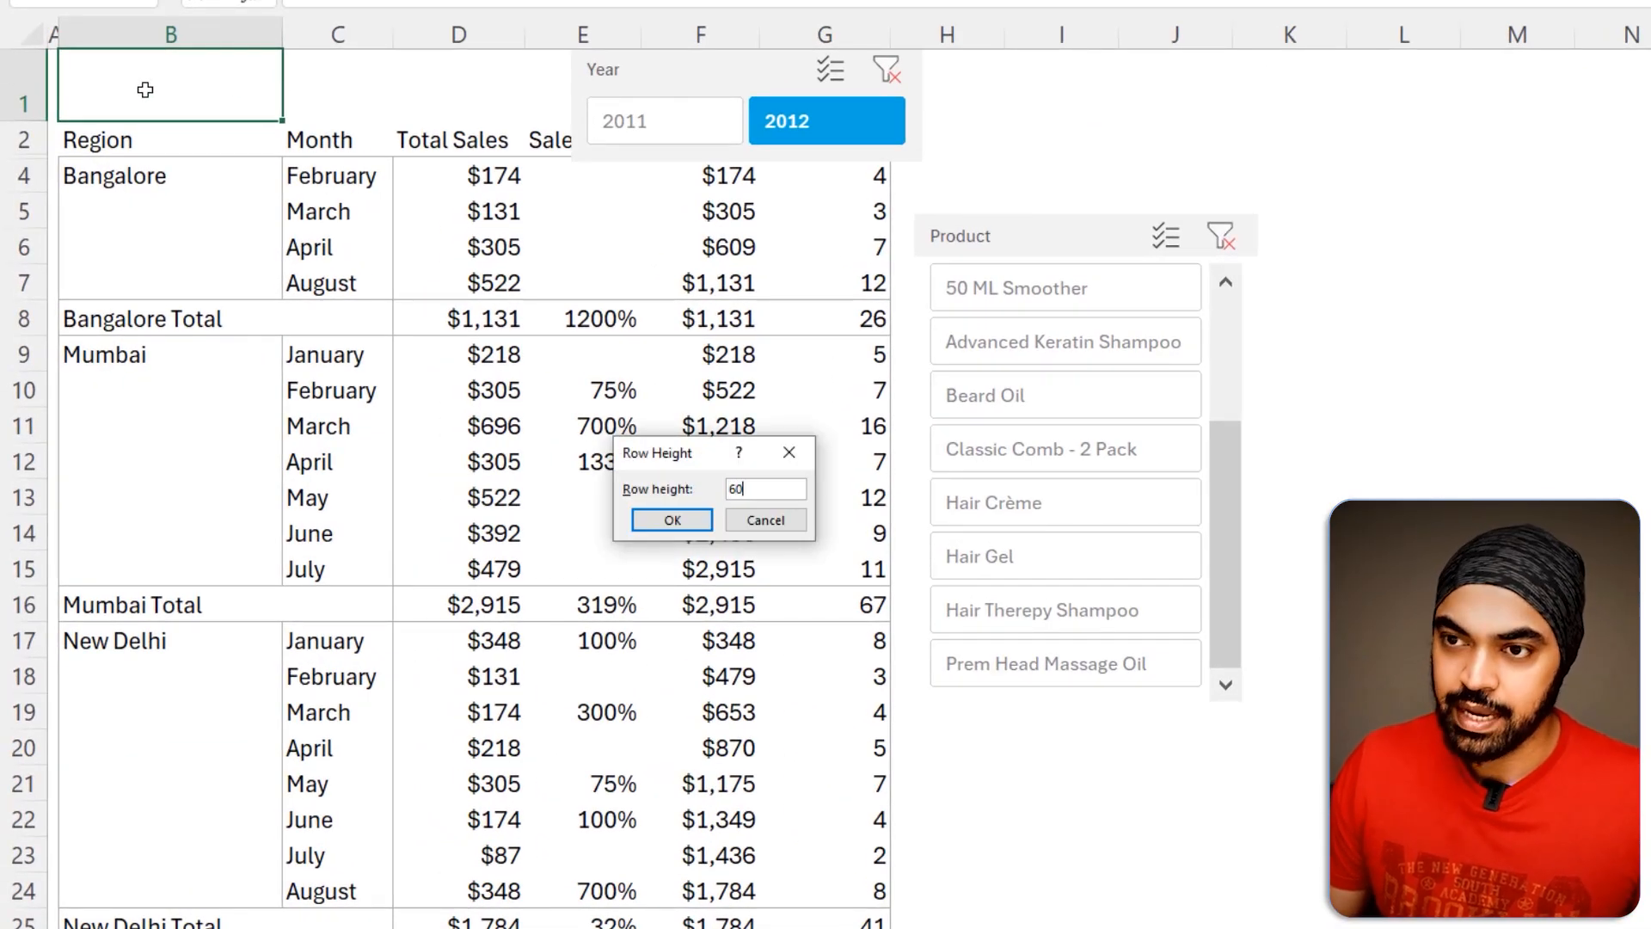
{"action": "key", "text": "Return"}
{"action": "left_click", "coordinate": [326, 230]}
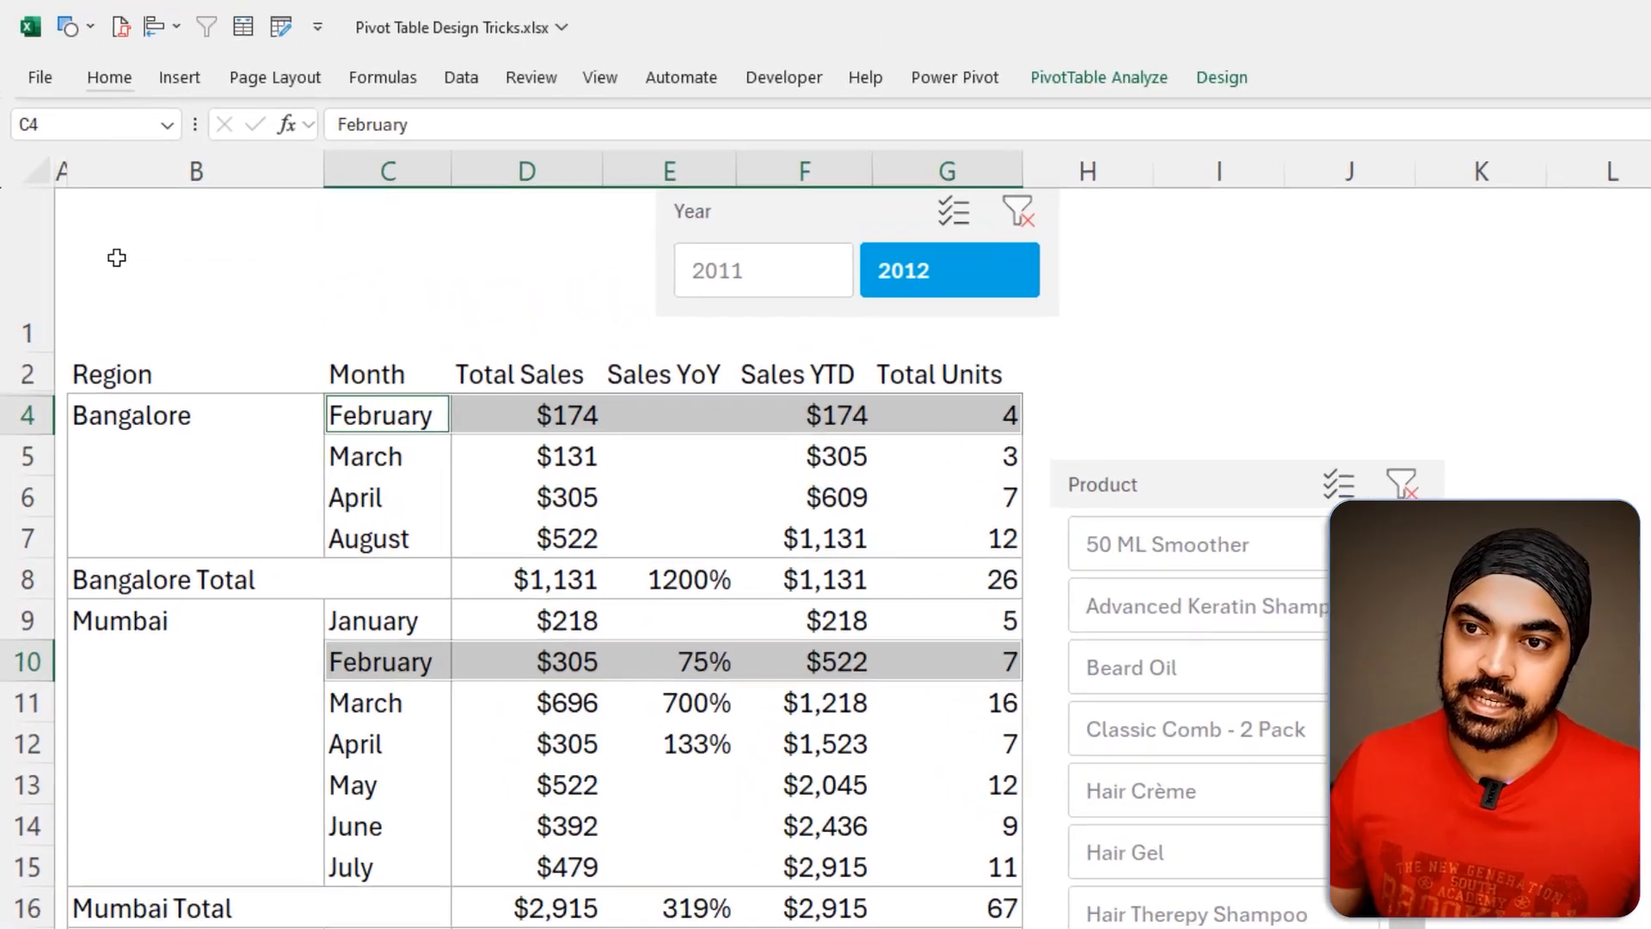
Step: Enter the title SALES PERFORMANCE DASHBOARD in cell B1
{"action": "left_click", "coordinate": [117, 258]}
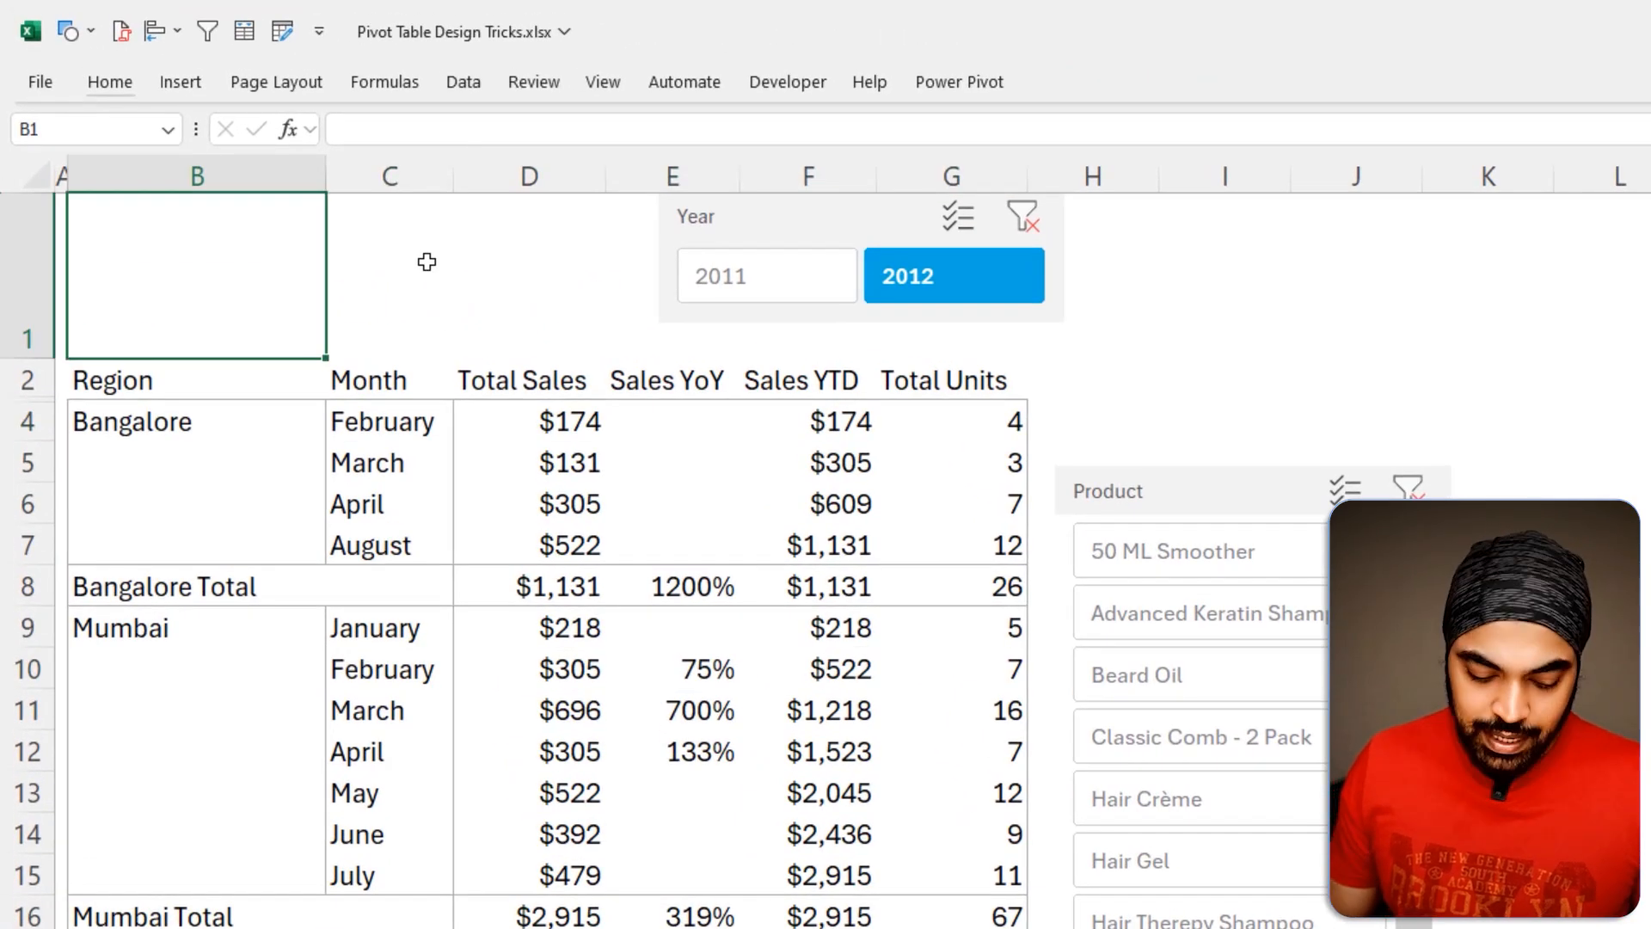
{"action": "type", "text": "SALES"}
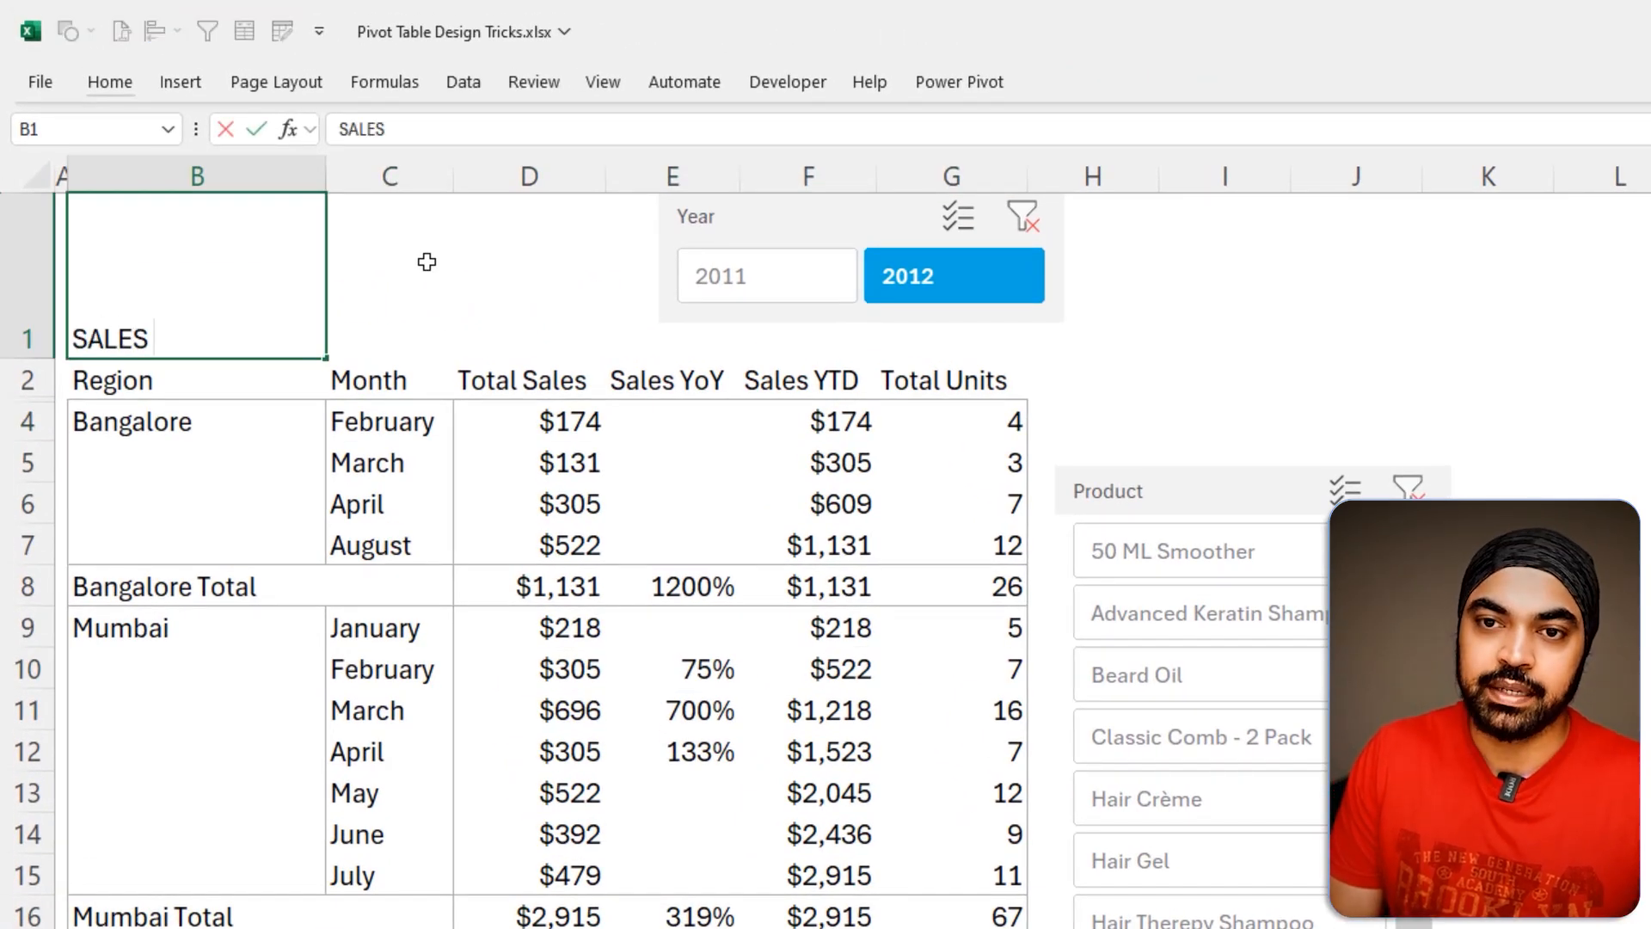
{"action": "type", "text": " DASH"}
{"action": "key", "text": "BackSpace"}
{"action": "key", "text": "BackSpace"}
{"action": "key", "text": "BackSpace"}
{"action": "key", "text": "BackSpace"}
{"action": "key", "text": "BackSpace"}
{"action": "key", "text": "BackSpace"}
{"action": "type", "text": "S PEROFRMA"}
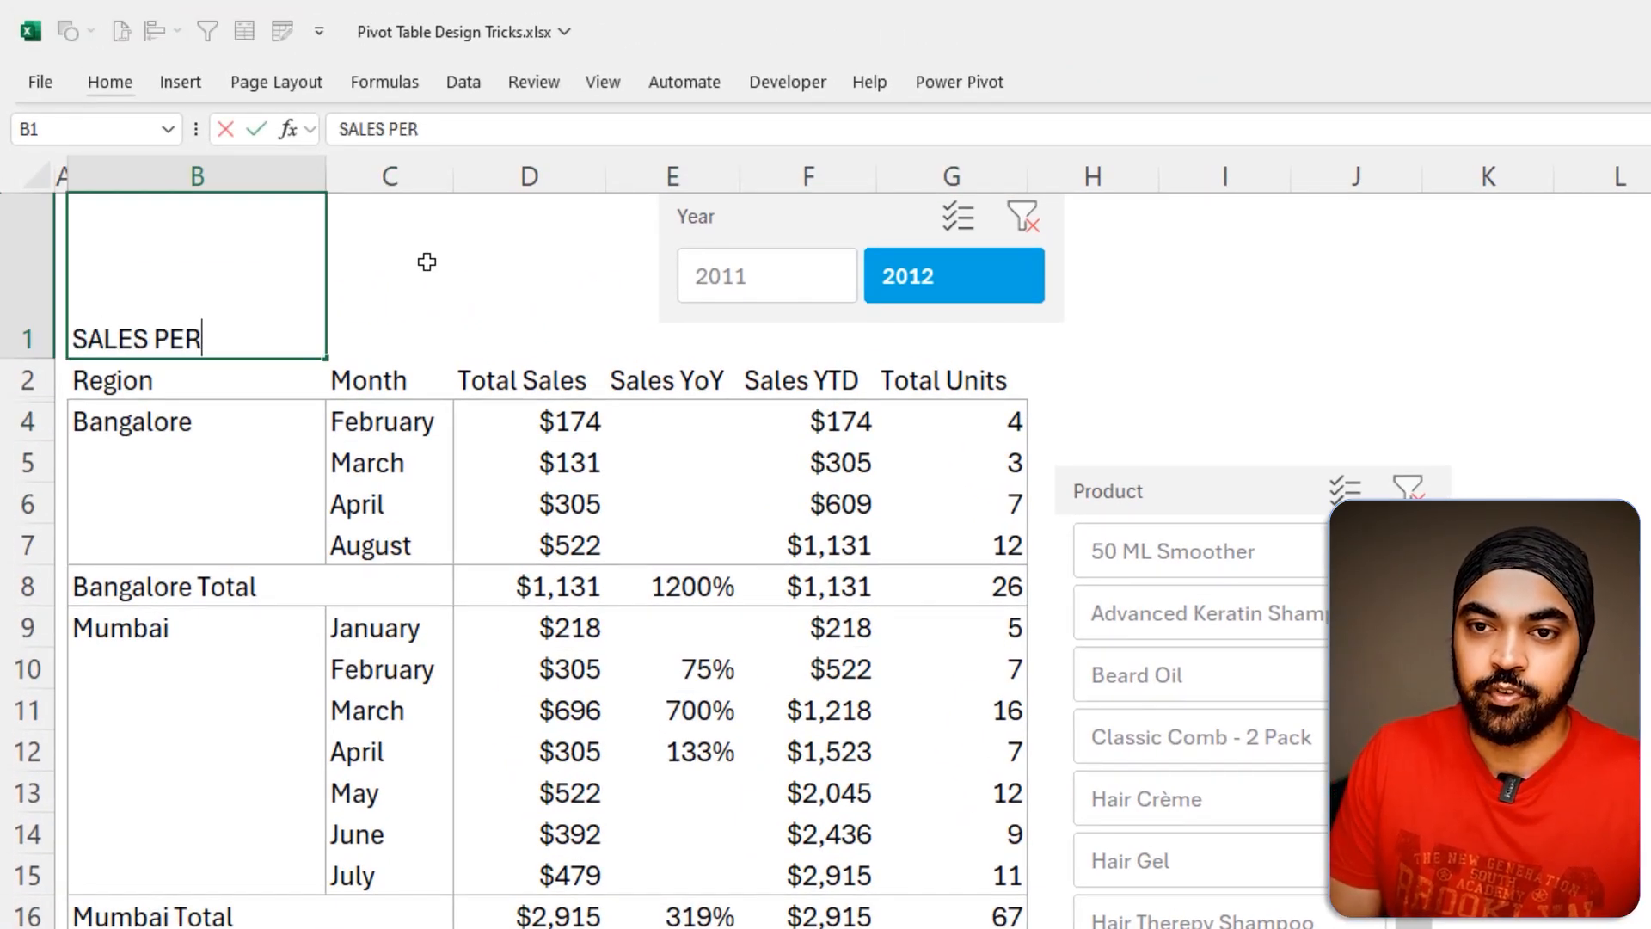
{"action": "key", "text": "BackSpace"}
{"action": "key", "text": "BackSpace"}
{"action": "key", "text": "BackSpace"}
{"action": "key", "text": "BackSpace"}
{"action": "key", "text": "BackSpace"}
{"action": "type", "text": "FORMANCE DASHBOARD"}
{"action": "key", "text": "Return"}
Step: Middle-align the title in B1 vertically and set its font size to 16
{"action": "key", "text": "Up"}
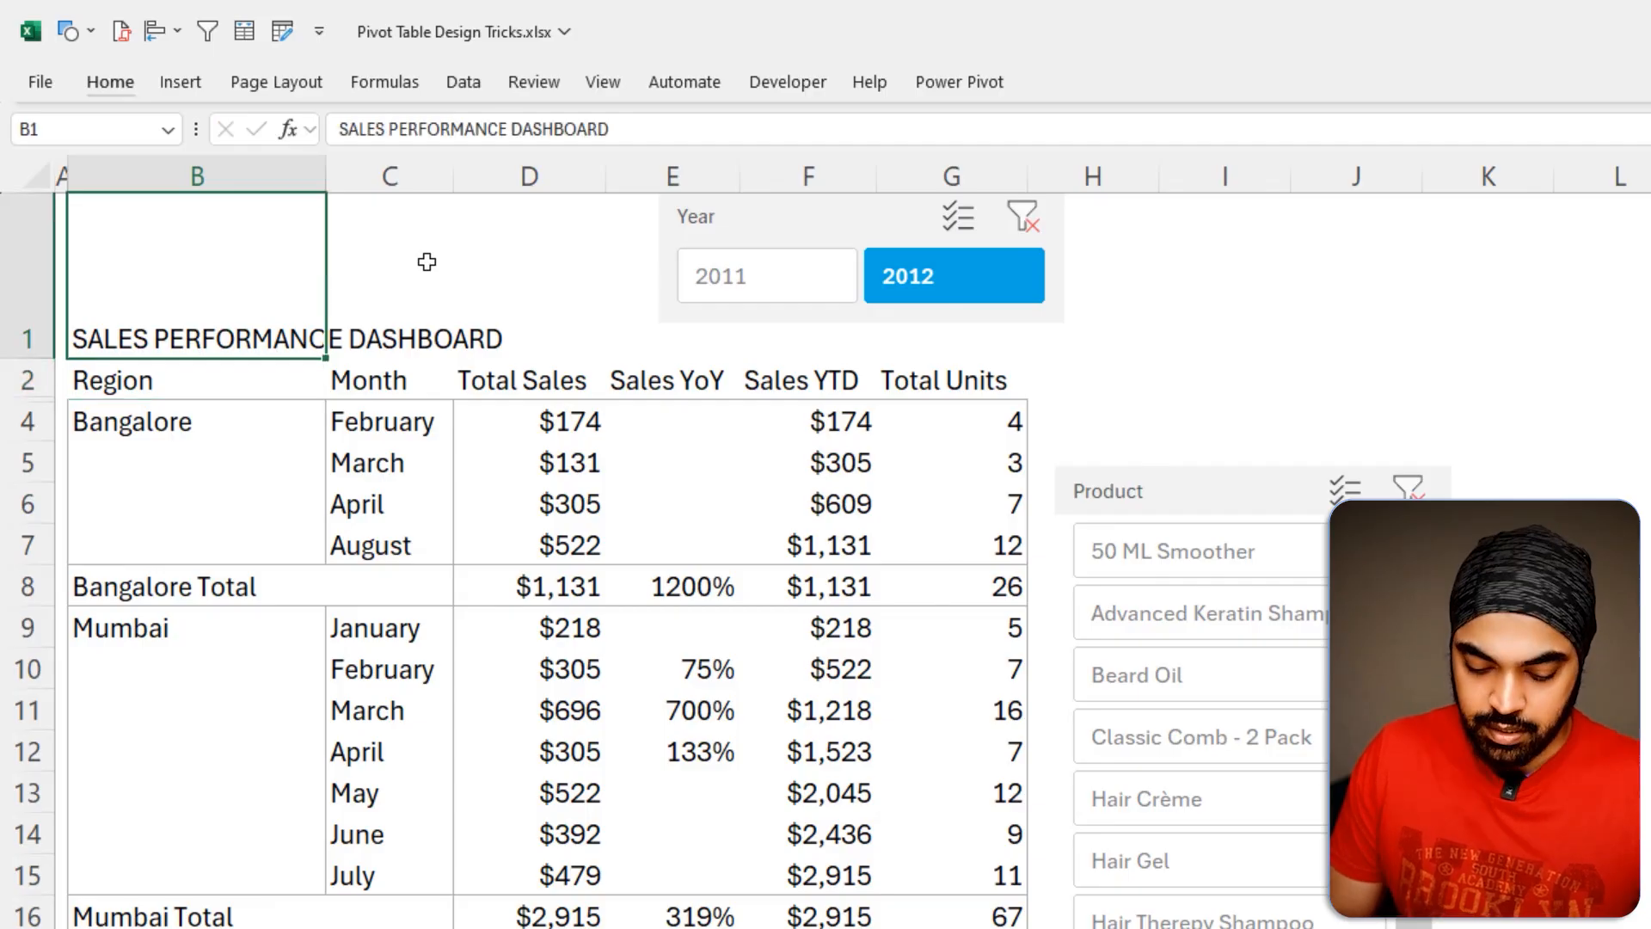
{"action": "key", "text": "alt+h"}
{"action": "key", "text": "a"}
{"action": "key", "text": "m"}
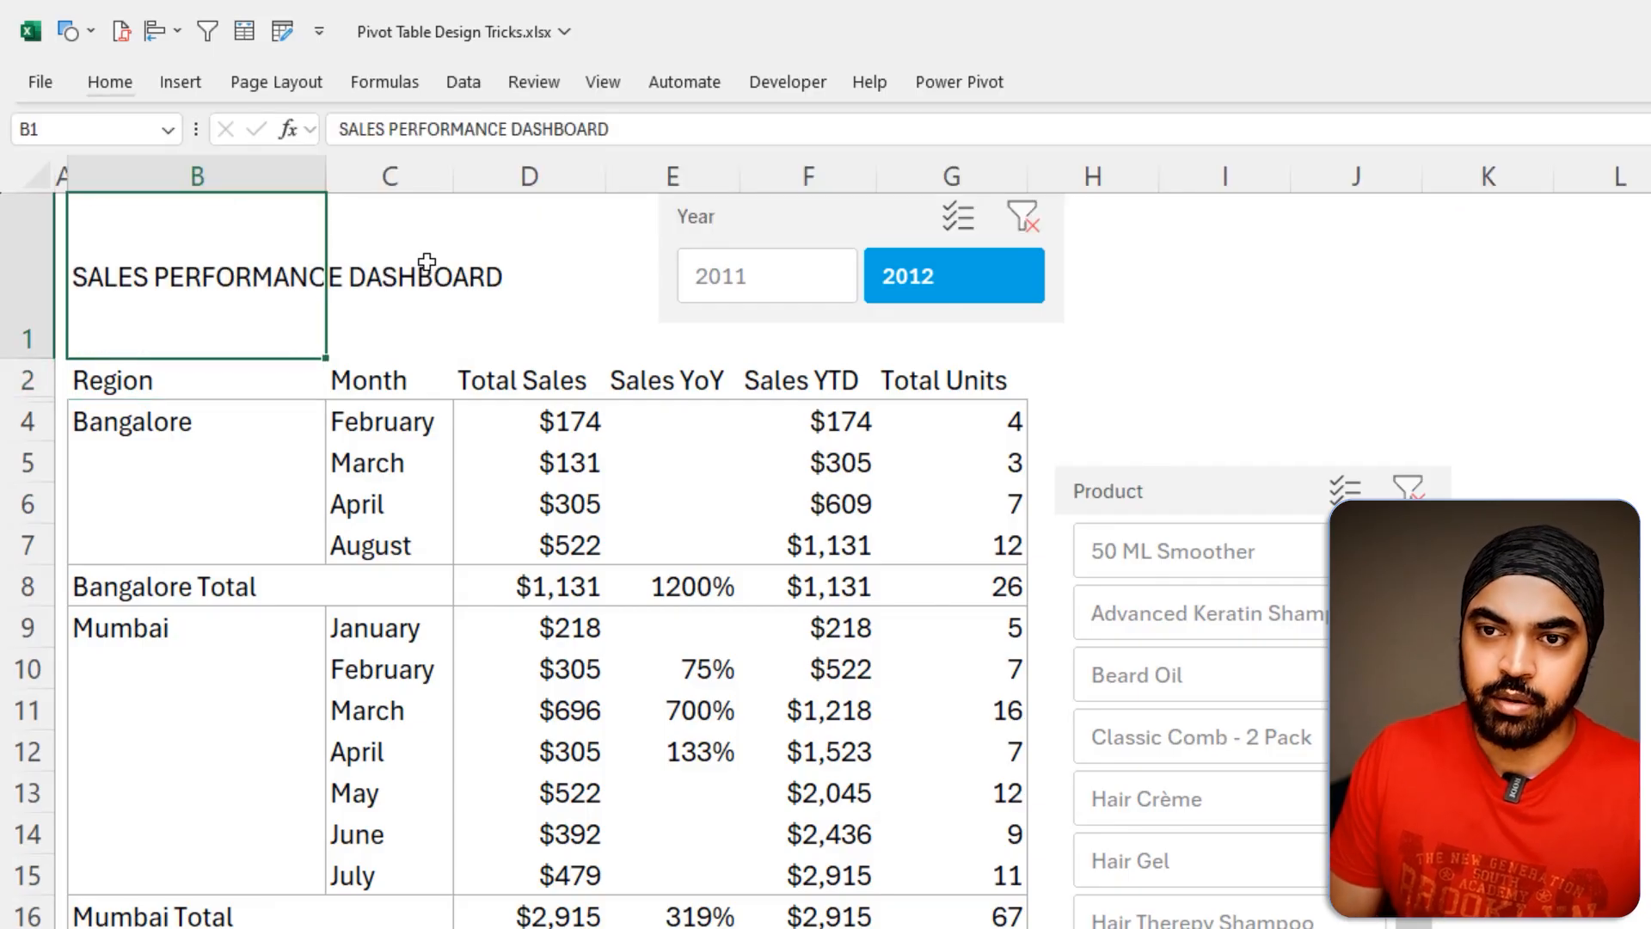
{"action": "left_click", "coordinate": [110, 81]}
{"action": "left_click", "coordinate": [423, 130]}
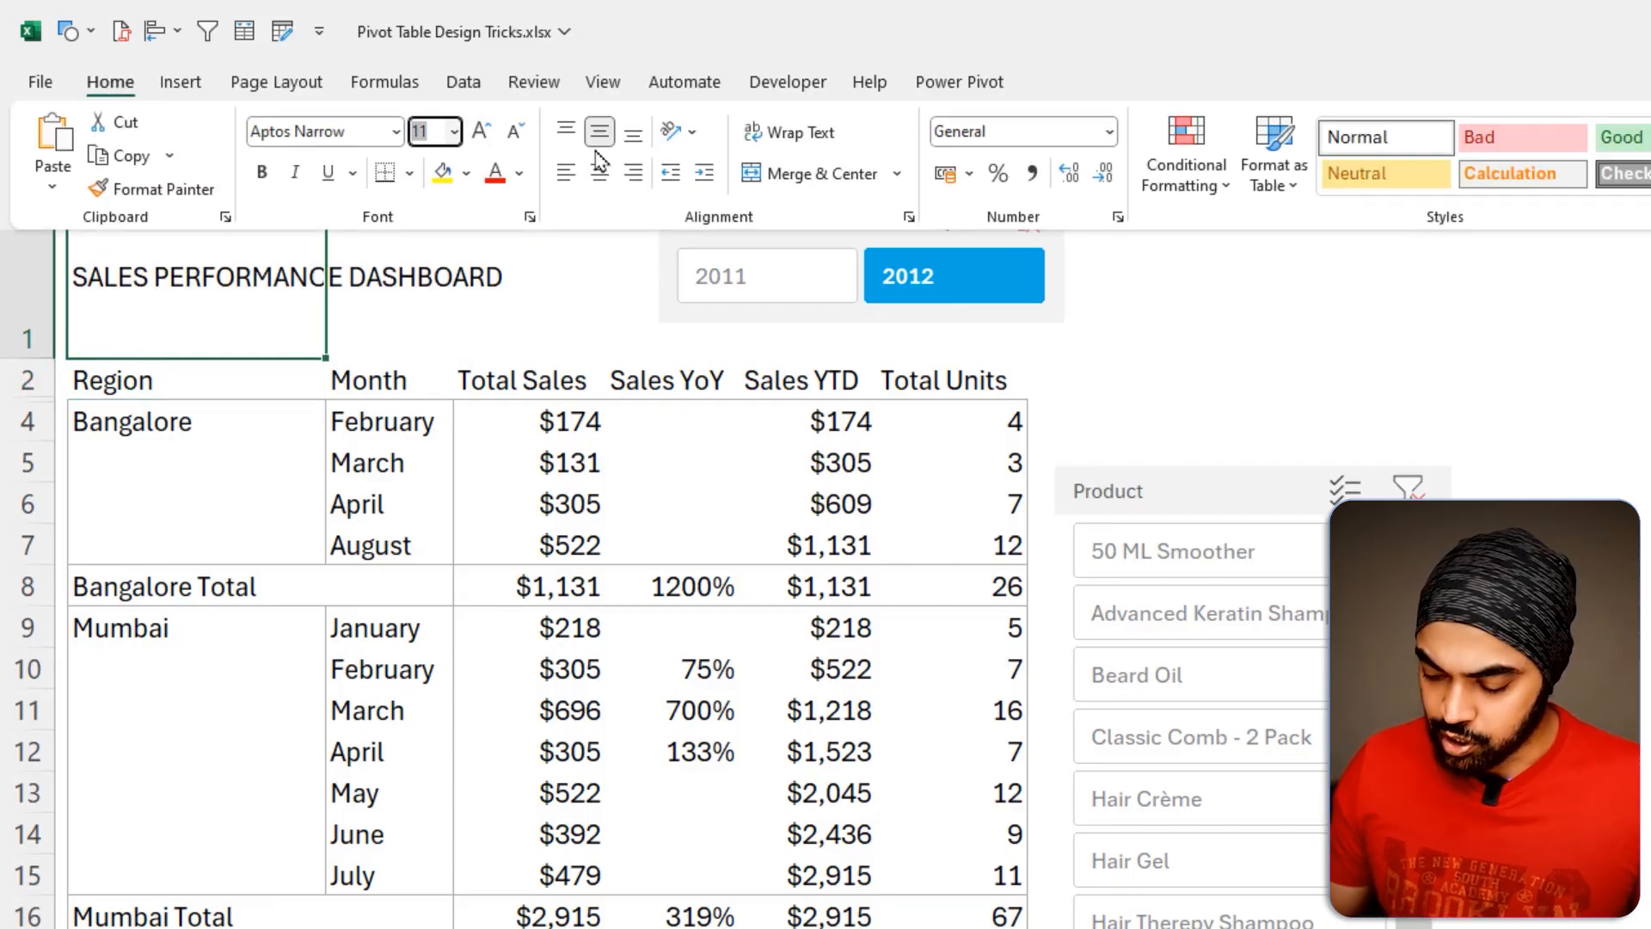
{"action": "type", "text": "16"}
{"action": "key", "text": "Return"}
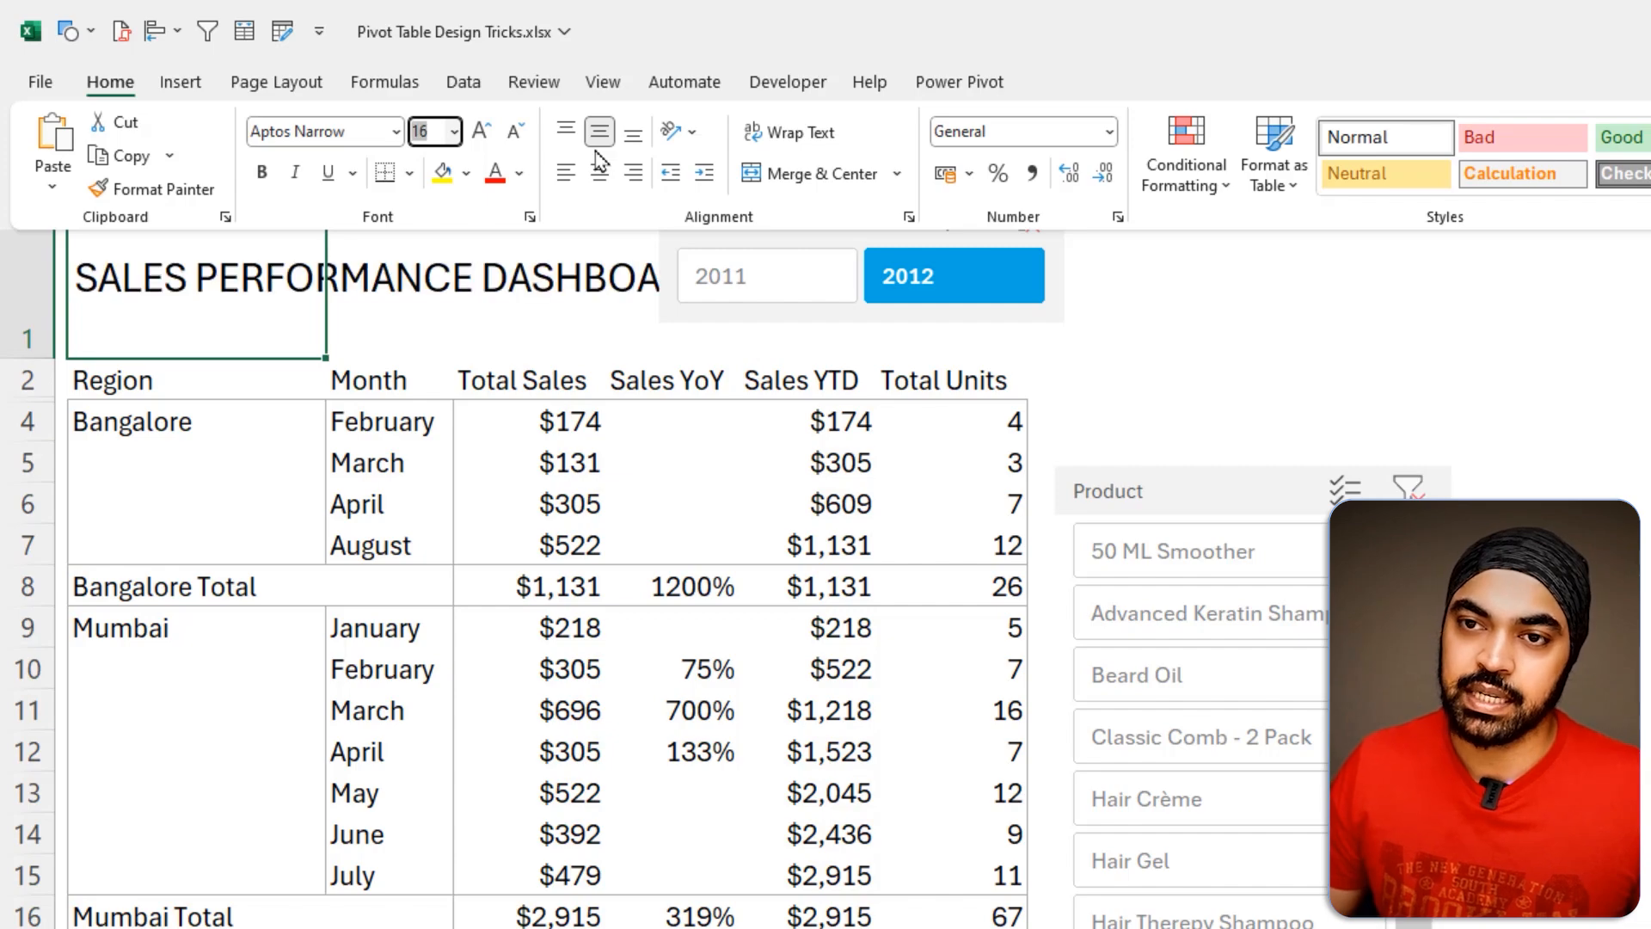
Step: Move the Year slicer off the title into the space above the Product slicer, starting at column H
{"action": "left_click", "coordinate": [752, 214]}
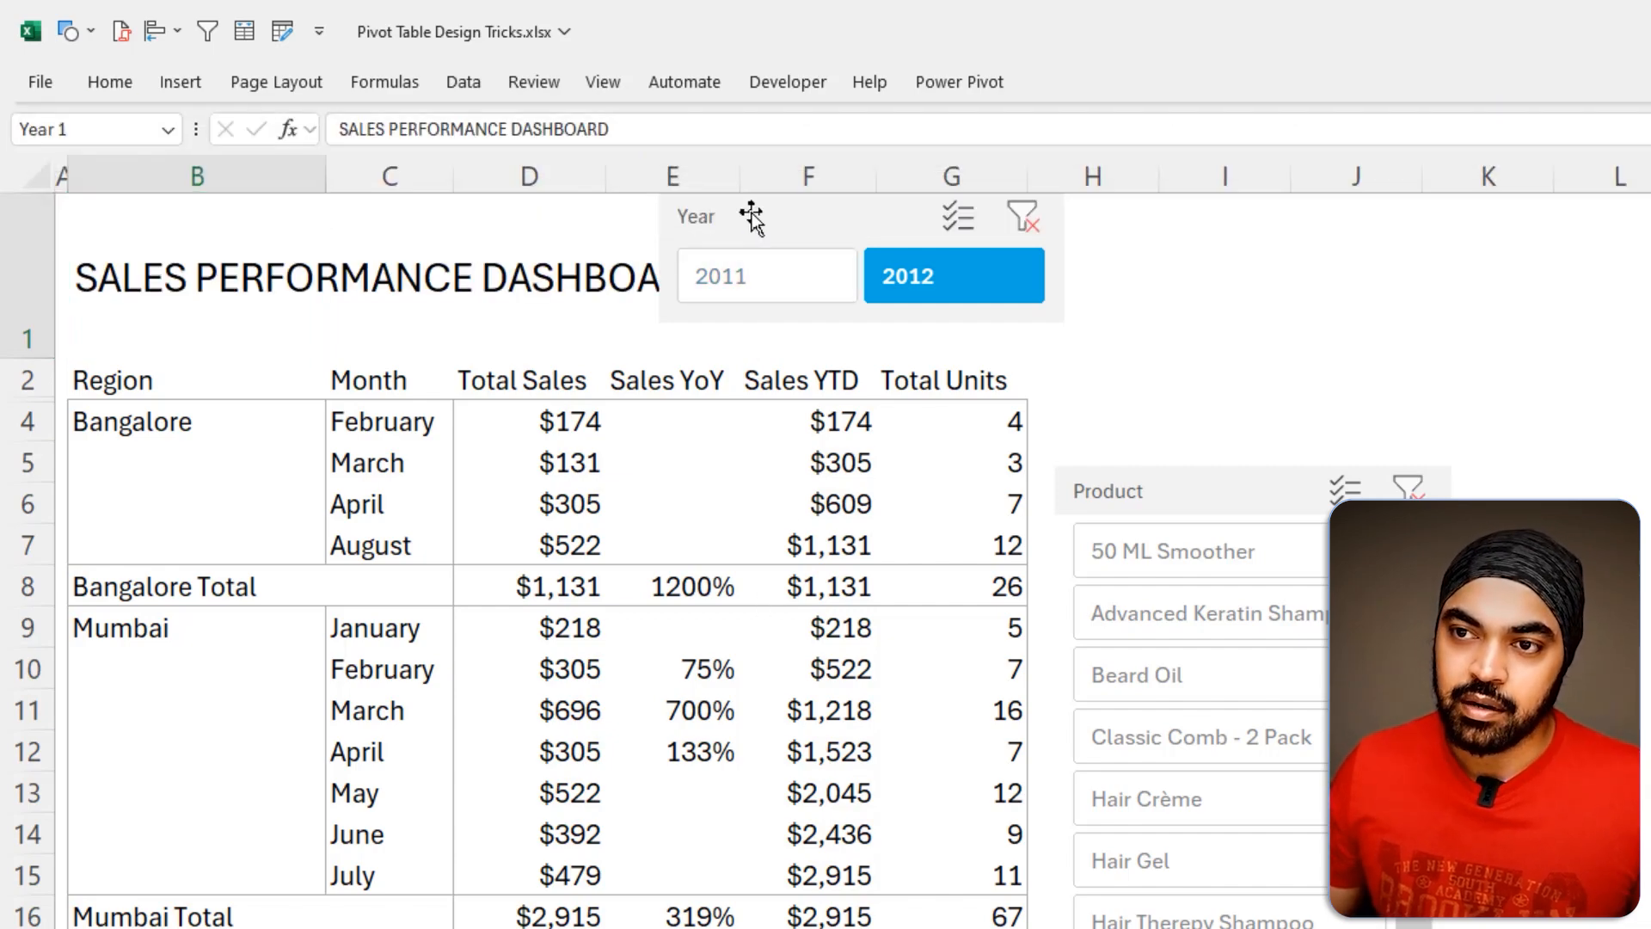
{"action": "left_click_drag", "start_coordinate": [805, 233], "coordinate": [1137, 217]}
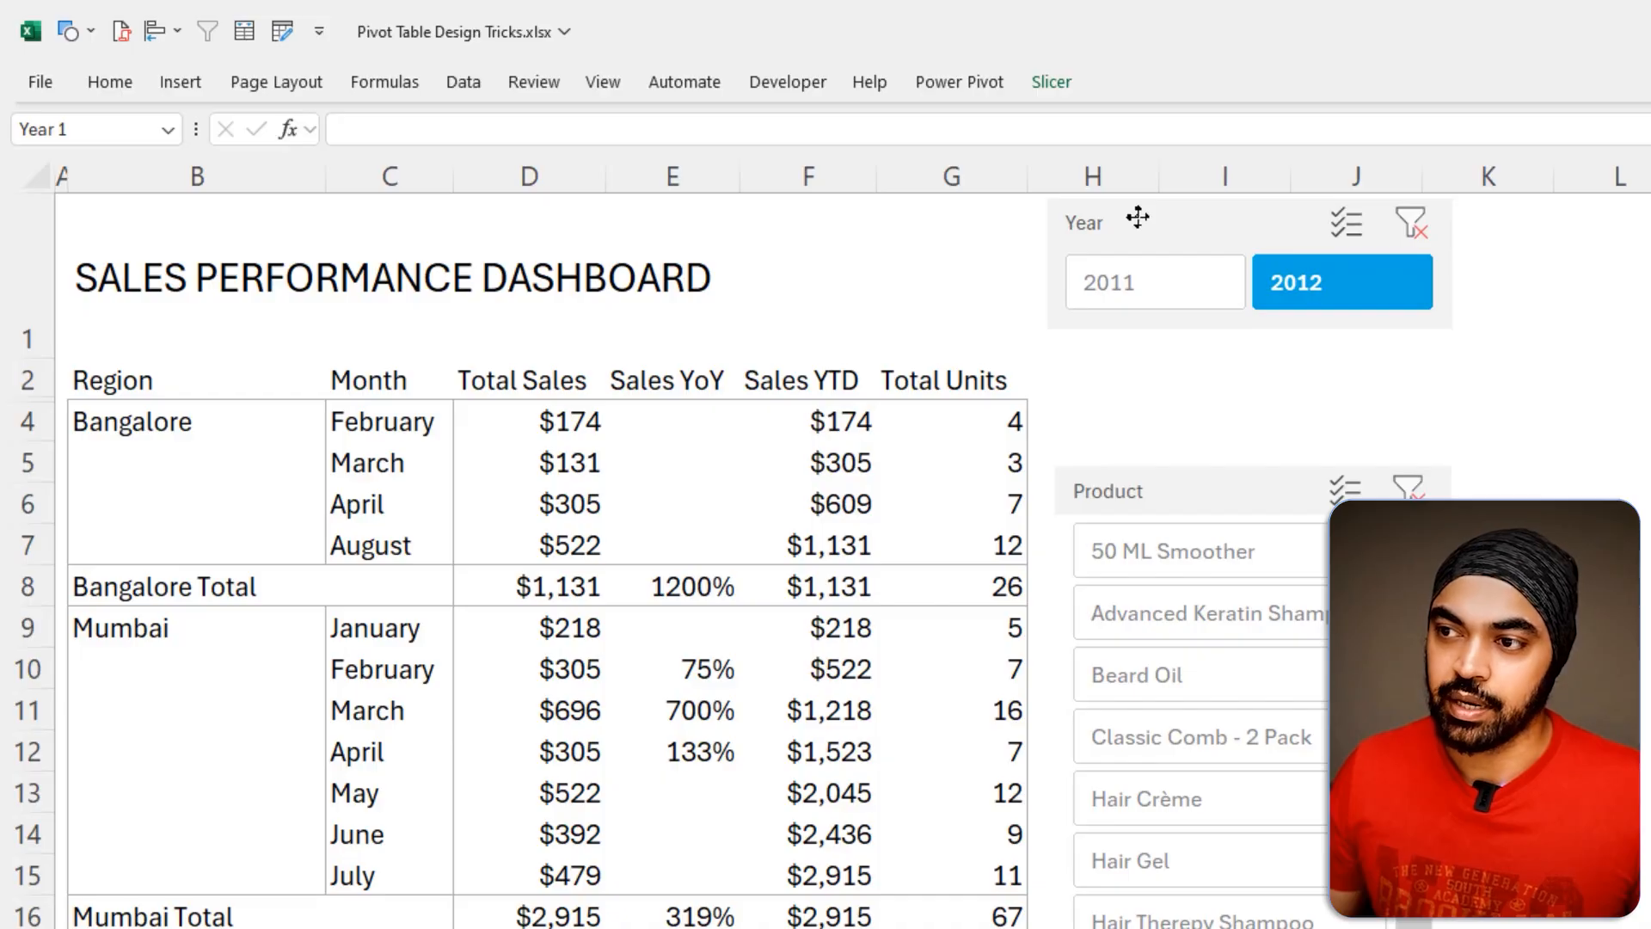
{"action": "left_click", "coordinate": [911, 331]}
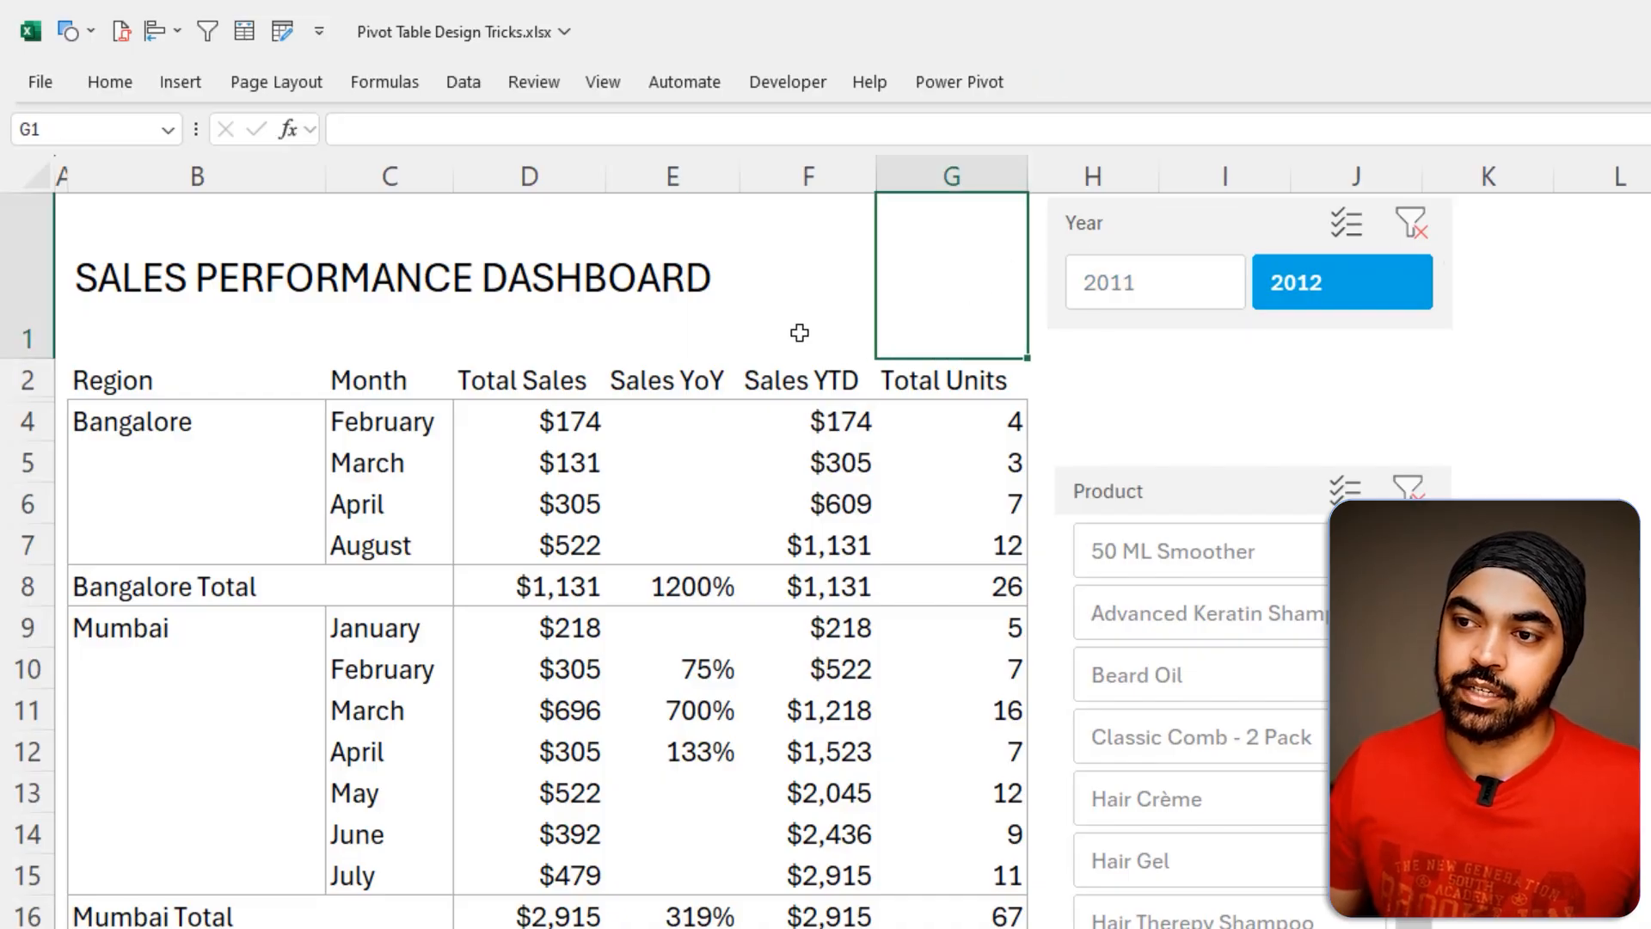
{"action": "left_click", "coordinate": [1434, 404]}
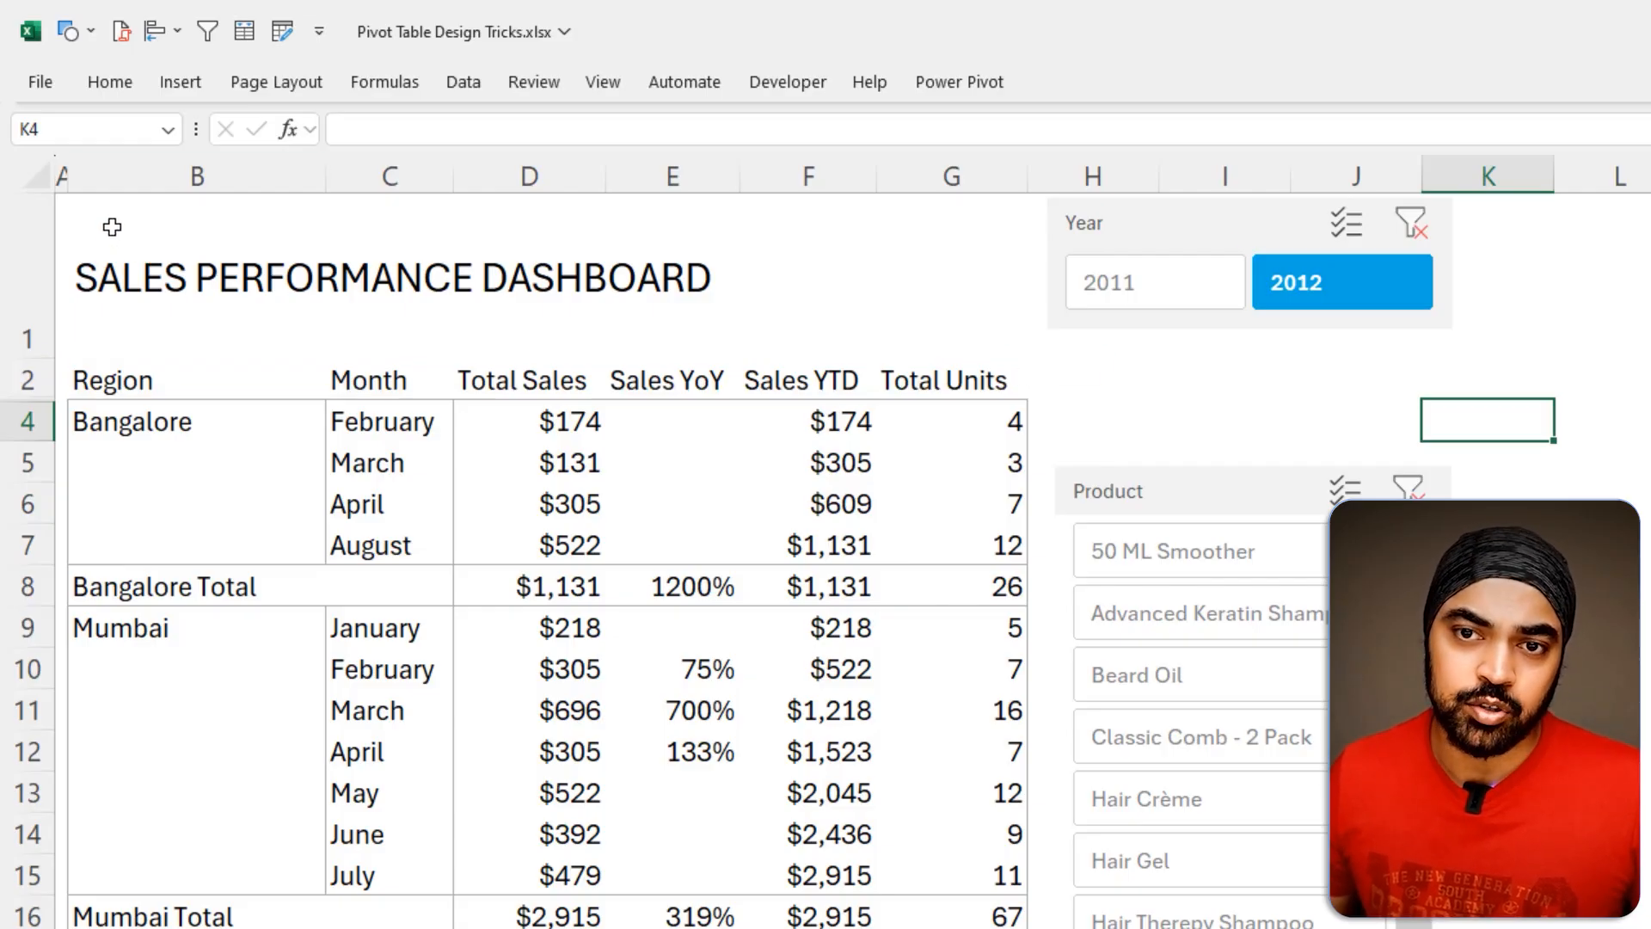
Step: Fill the entire title and PivotTable heading rows, 1 and 2, with light gray
{"action": "left_click_drag", "start_coordinate": [112, 223], "coordinate": [107, 372]}
{"action": "key", "text": "shift+space"}
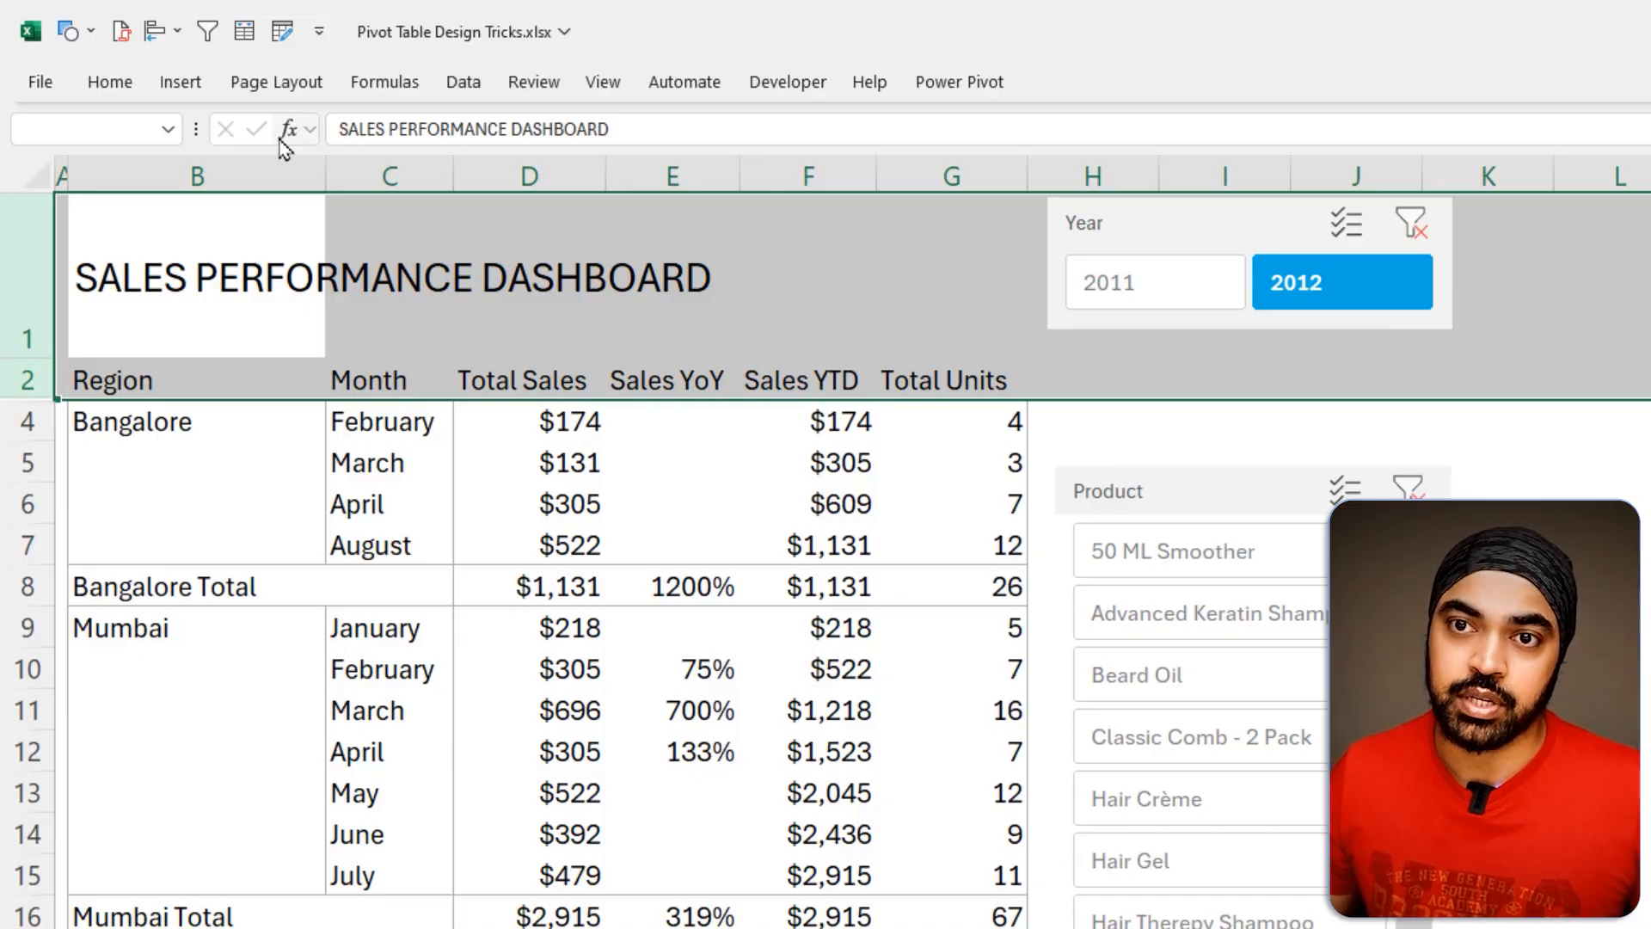
{"action": "left_click", "coordinate": [110, 81]}
{"action": "left_click", "coordinate": [467, 174]}
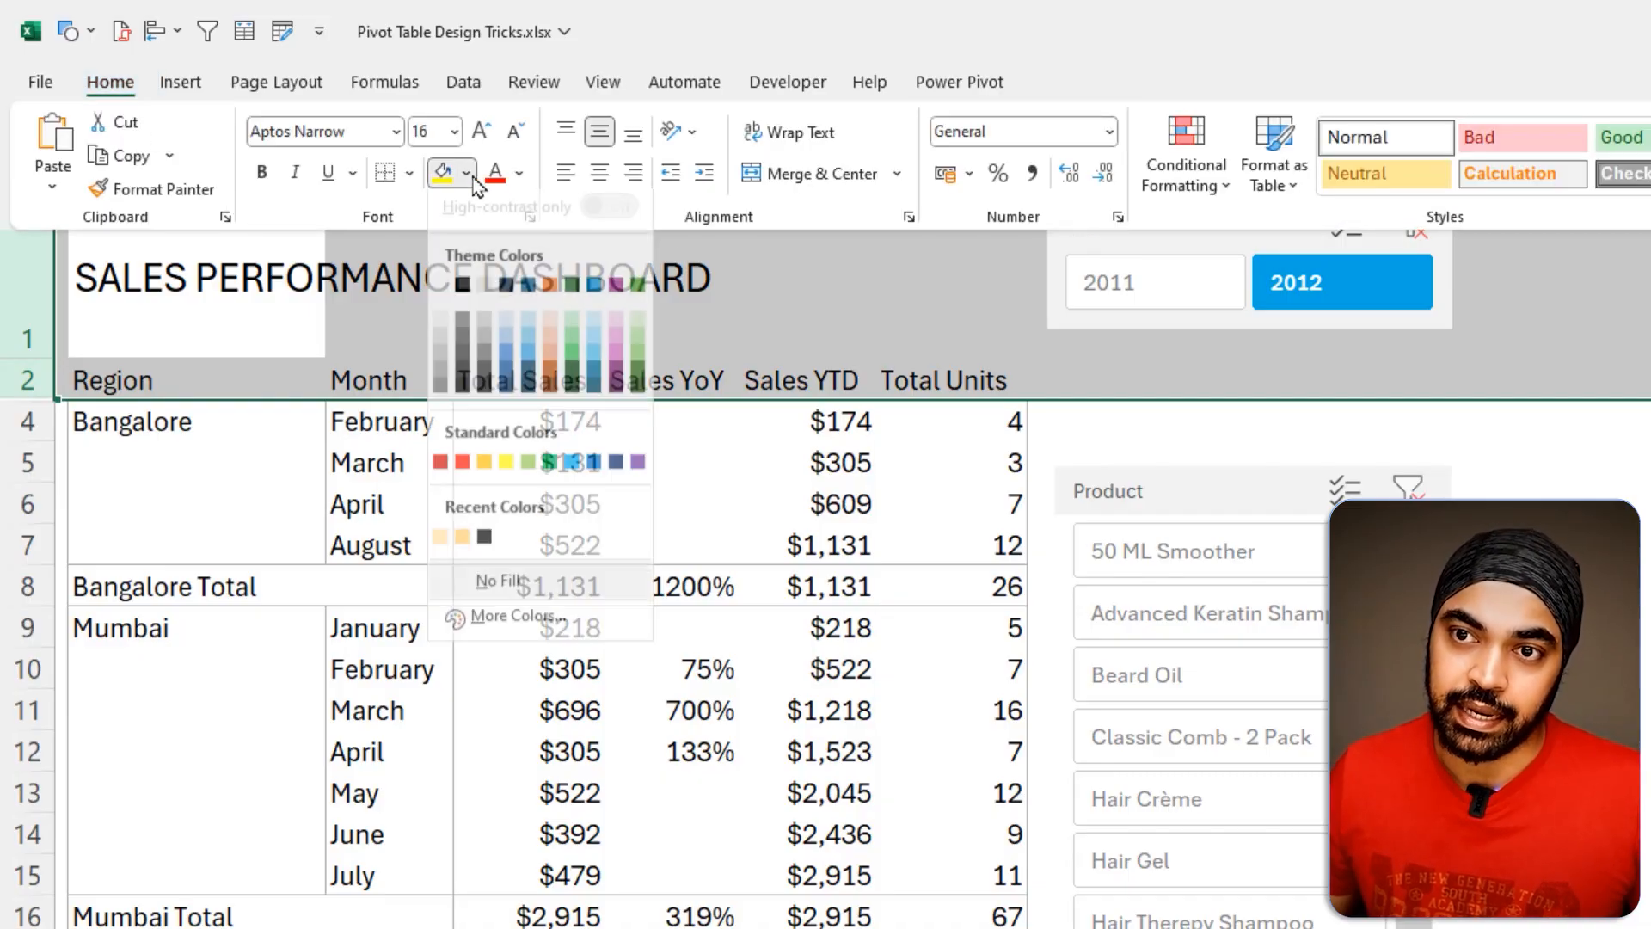
{"action": "left_click", "coordinate": [442, 324]}
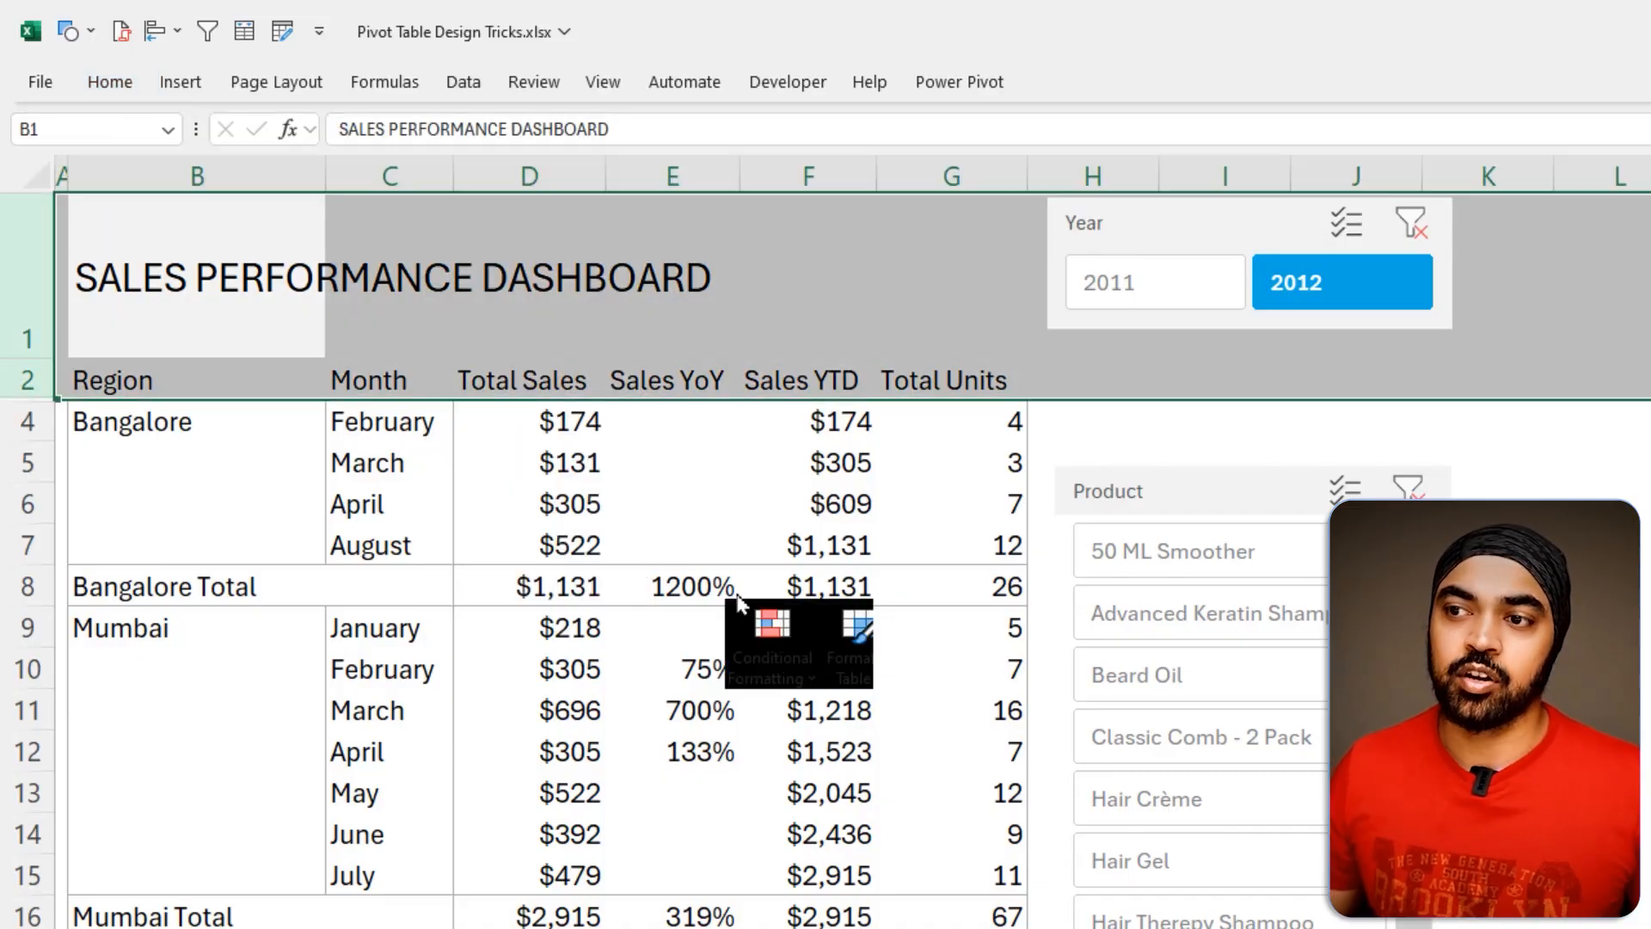
{"action": "left_click", "coordinate": [735, 596]}
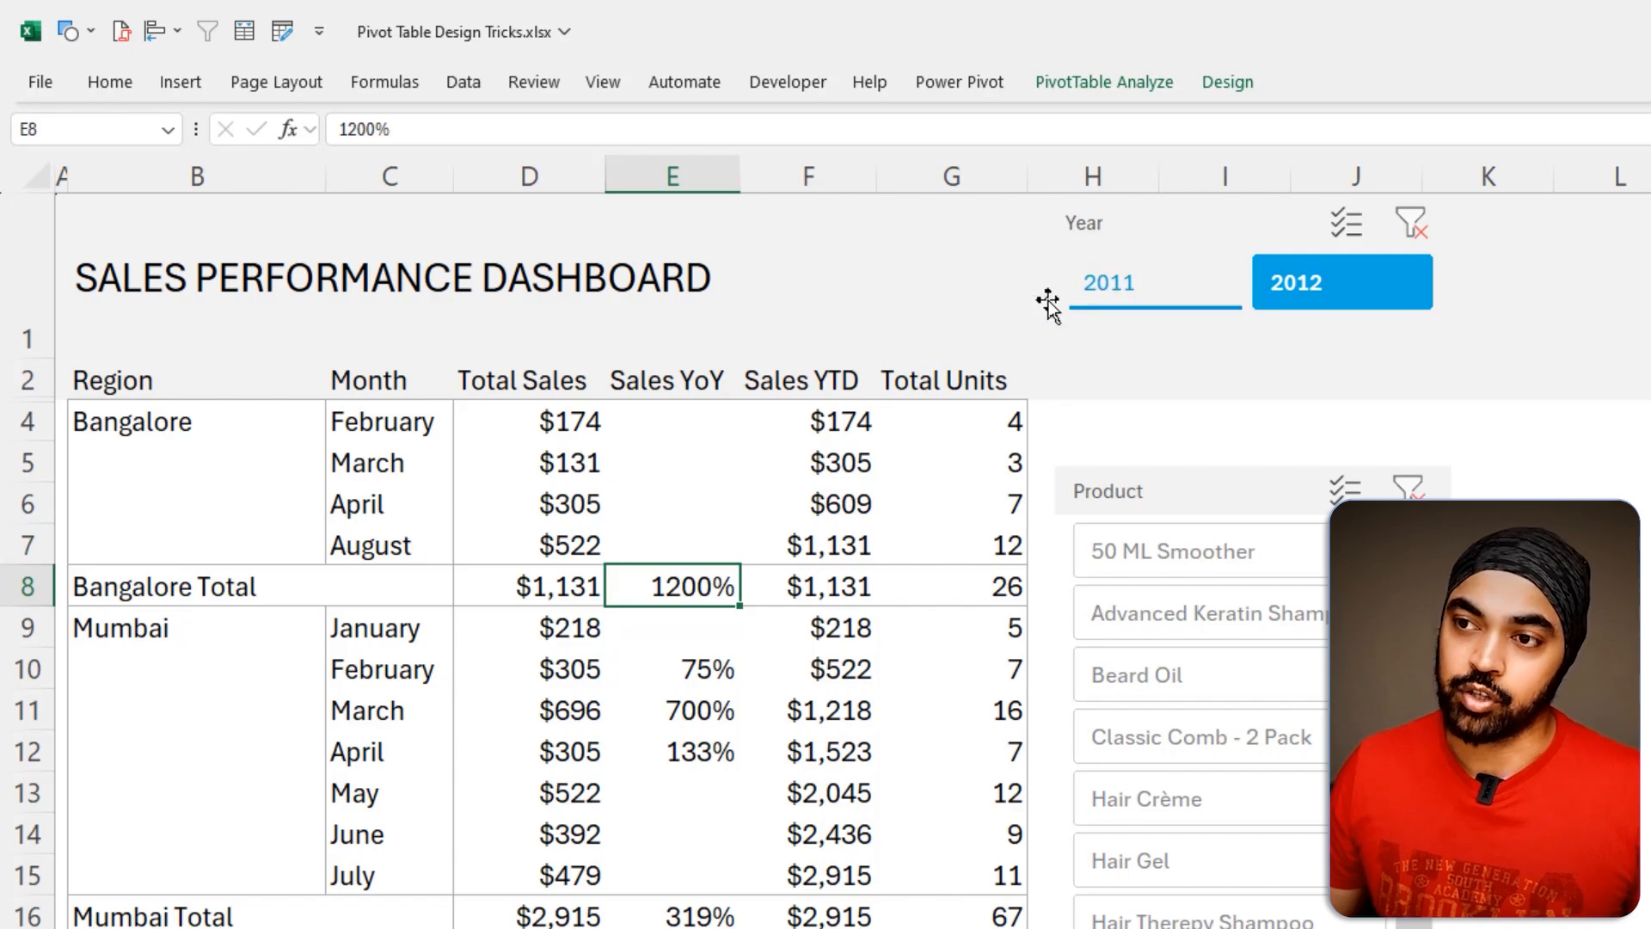
{"action": "left_click_drag", "start_coordinate": [724, 291], "coordinate": [779, 251]}
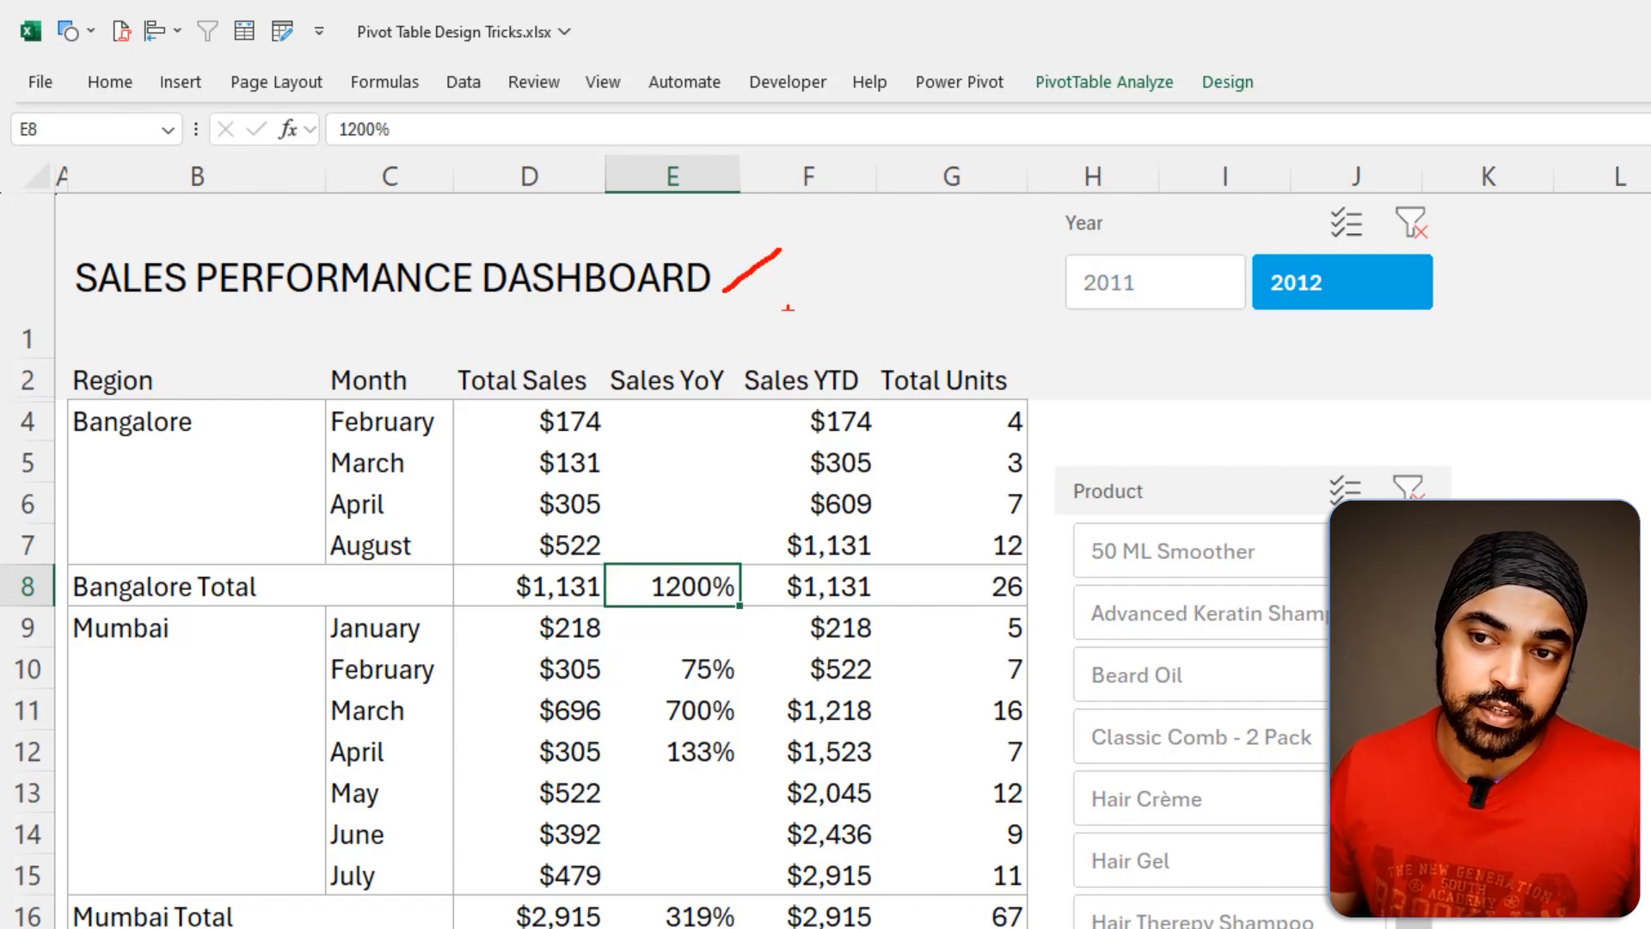
{"action": "mouse_move", "coordinate": [54, 329]}
{"action": "left_mouse_down"}
{"action": "mouse_move", "coordinate": [763, 418]}
{"action": "mouse_move", "coordinate": [1054, 421]}
{"action": "left_mouse_up"}
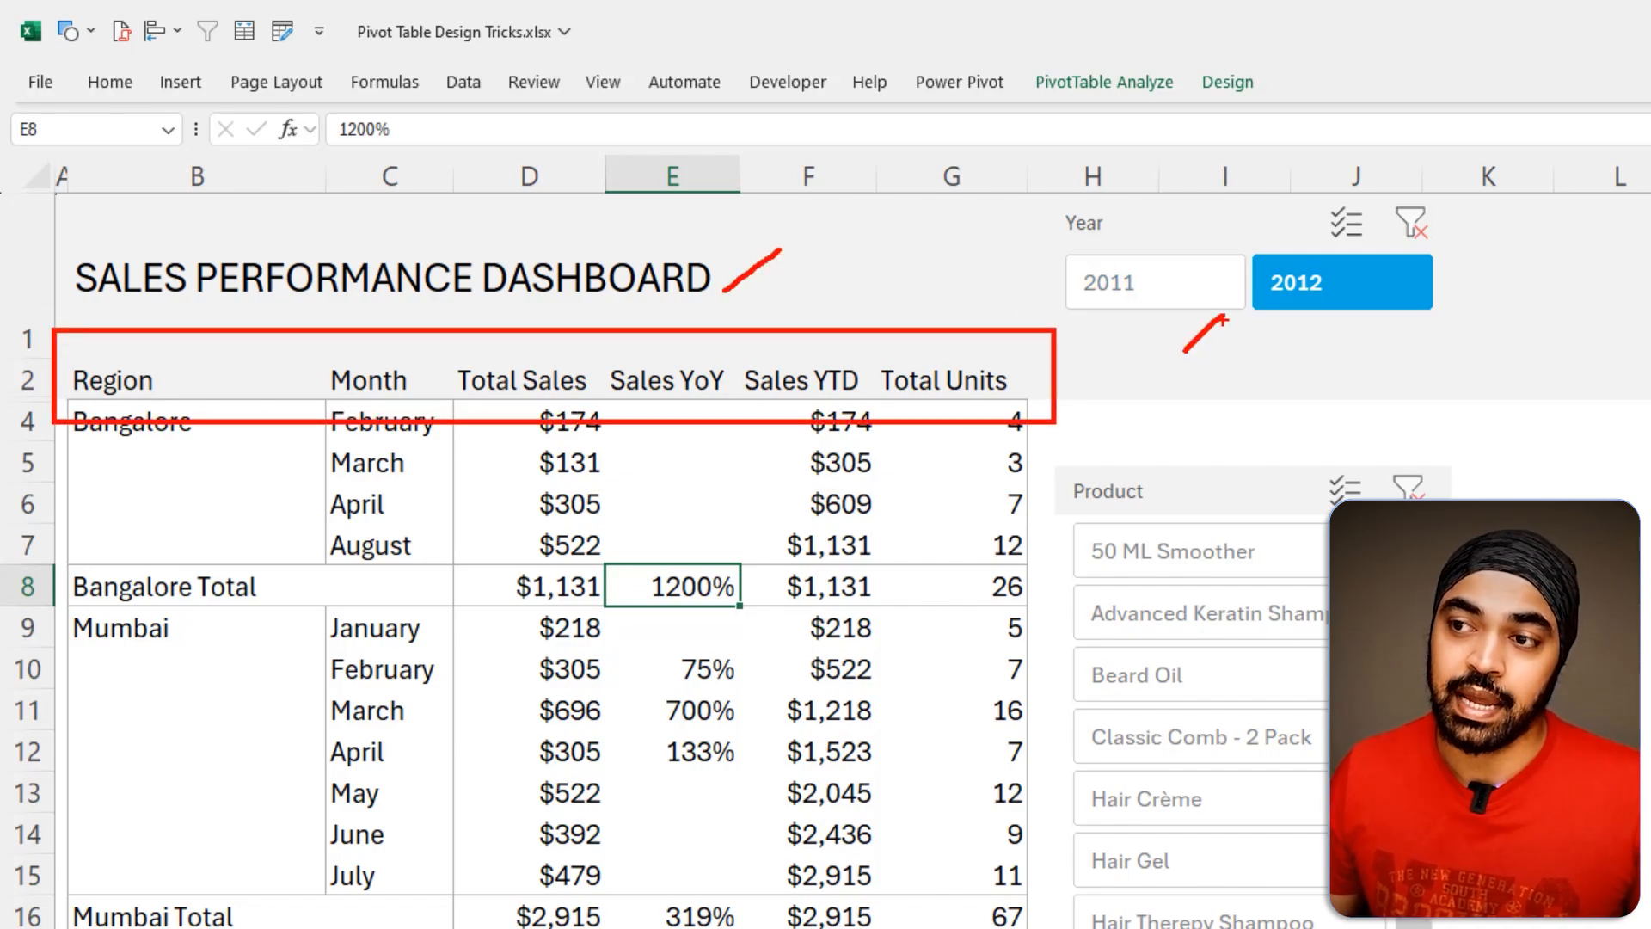
{"action": "key", "text": "Escape"}
Step: Move the Product slicer up directly beneath the Year slicer so its header lines up with the PivotTable headings
{"action": "left_click", "coordinate": [1190, 487]}
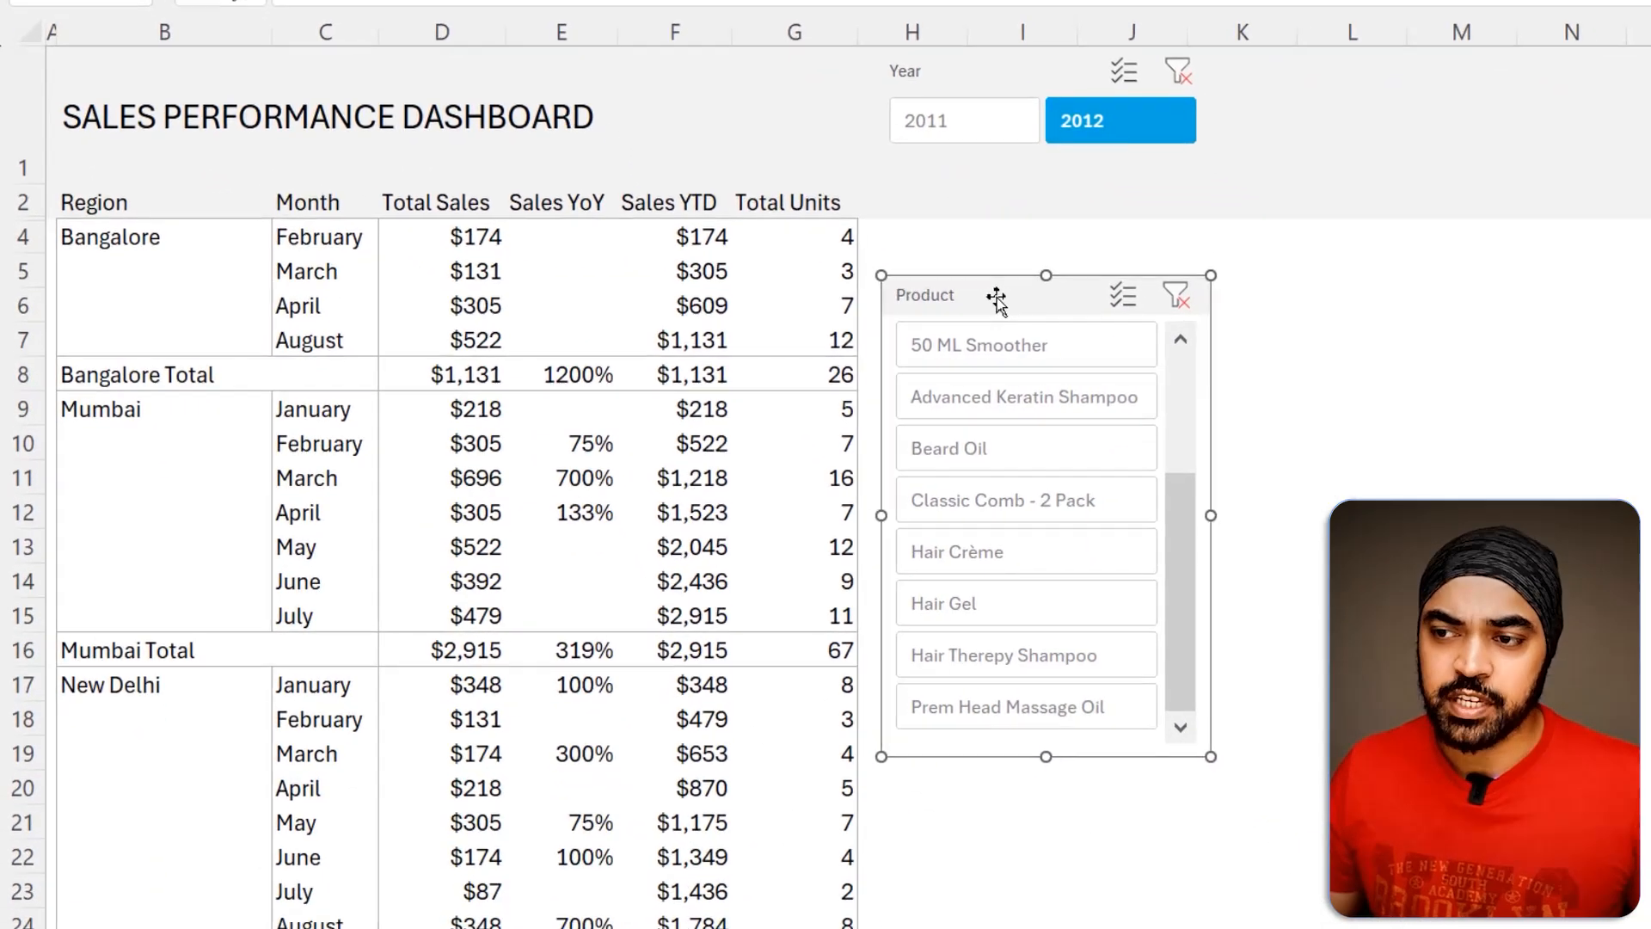
{"action": "left_click_drag", "start_coordinate": [988, 298], "coordinate": [989, 200]}
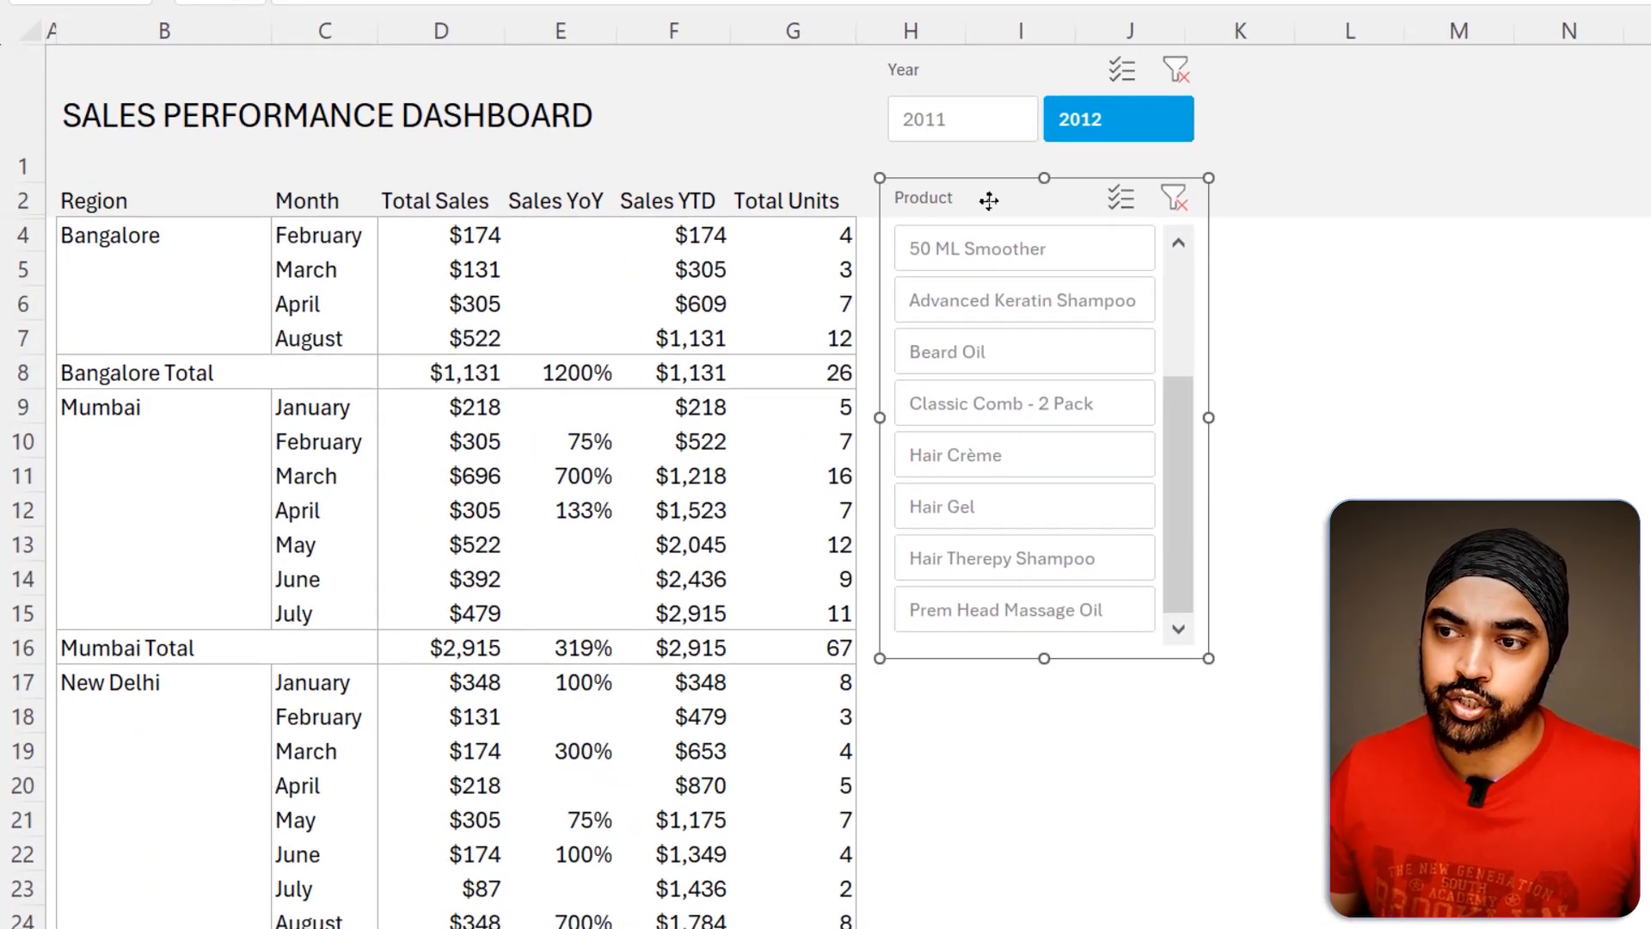
{"action": "left_click", "coordinate": [1397, 376]}
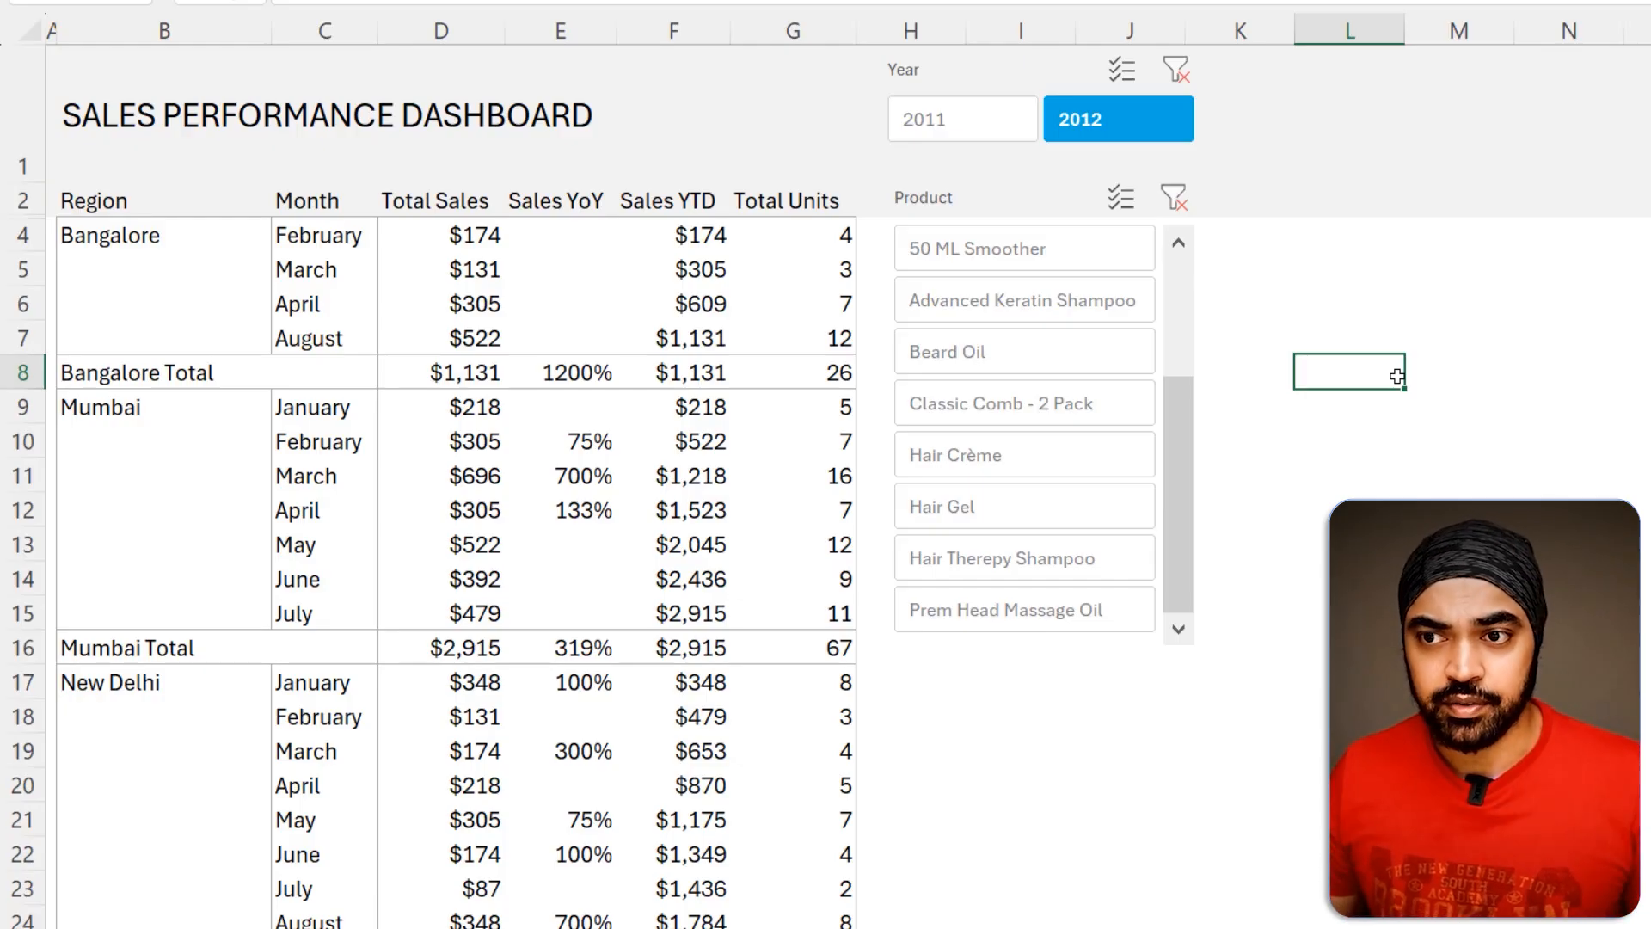
{"action": "scroll", "coordinate": [1397, 376], "scroll_direction": "down", "scroll_amount": 5}
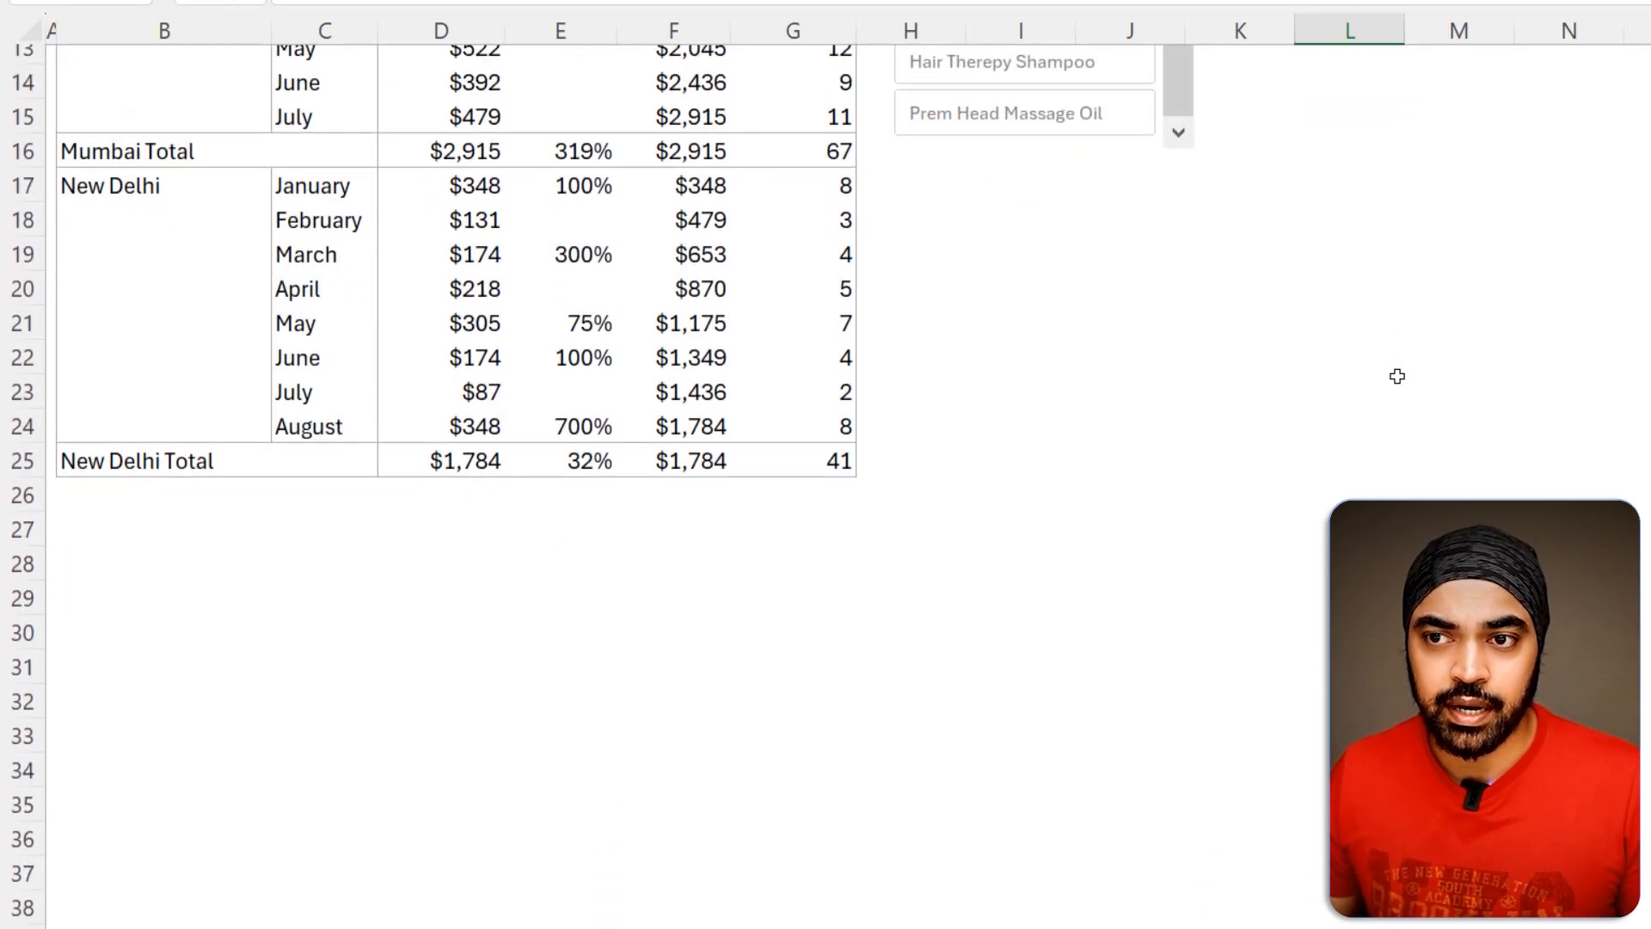
{"action": "scroll", "coordinate": [1397, 376], "scroll_direction": "up", "scroll_amount": 5}
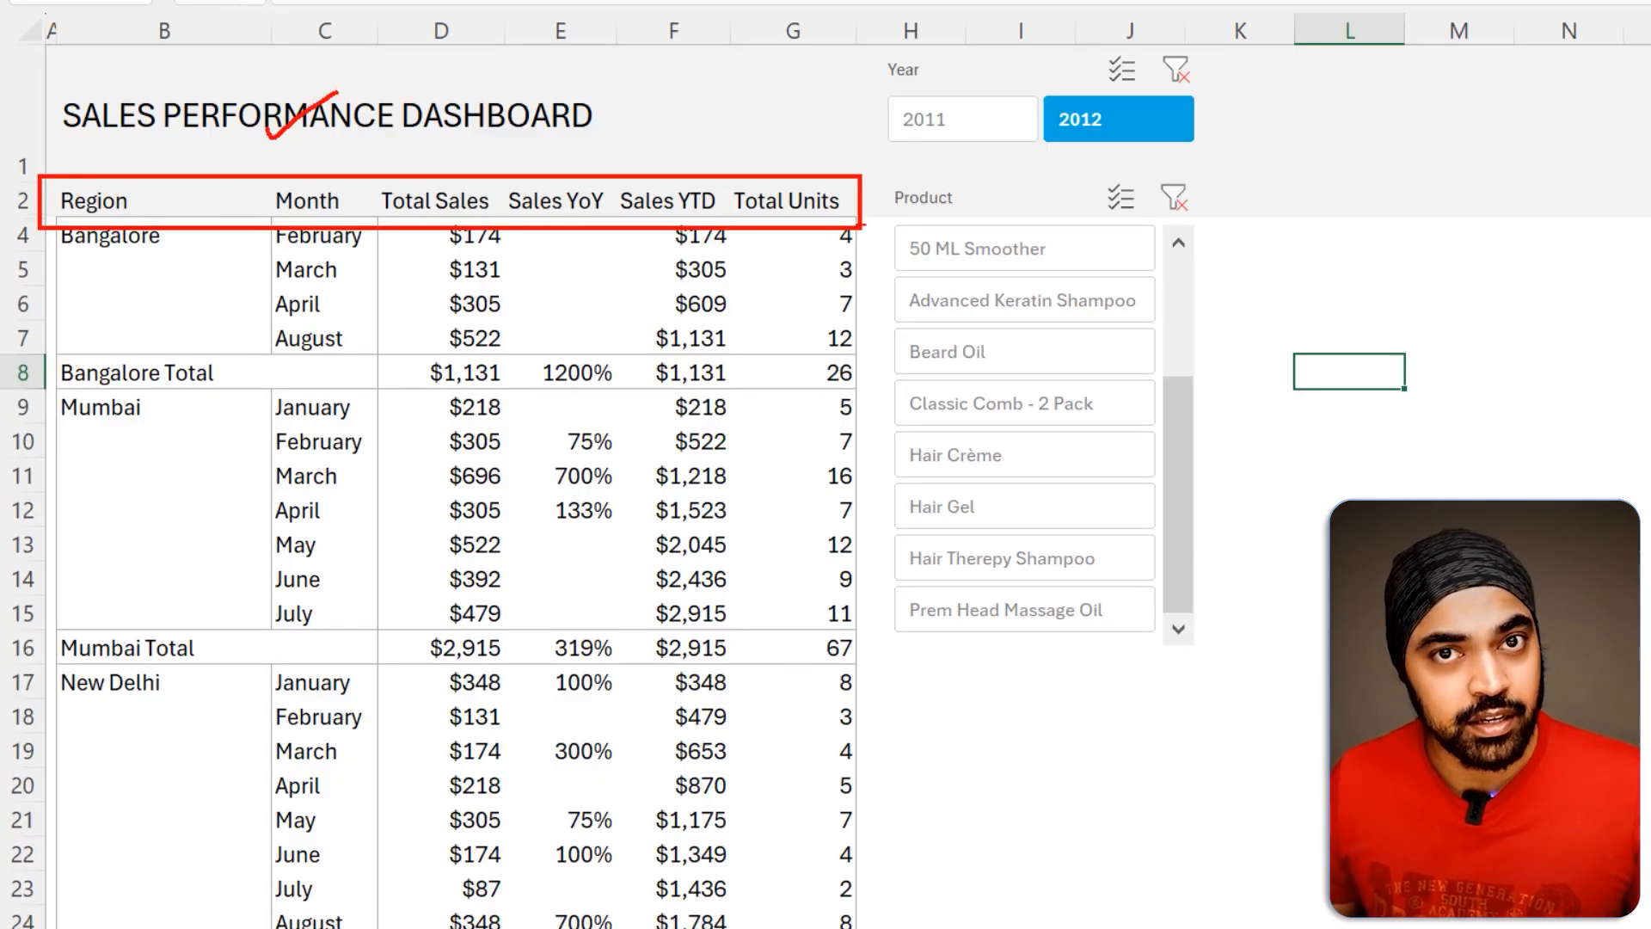
{"action": "key", "text": "Escape"}
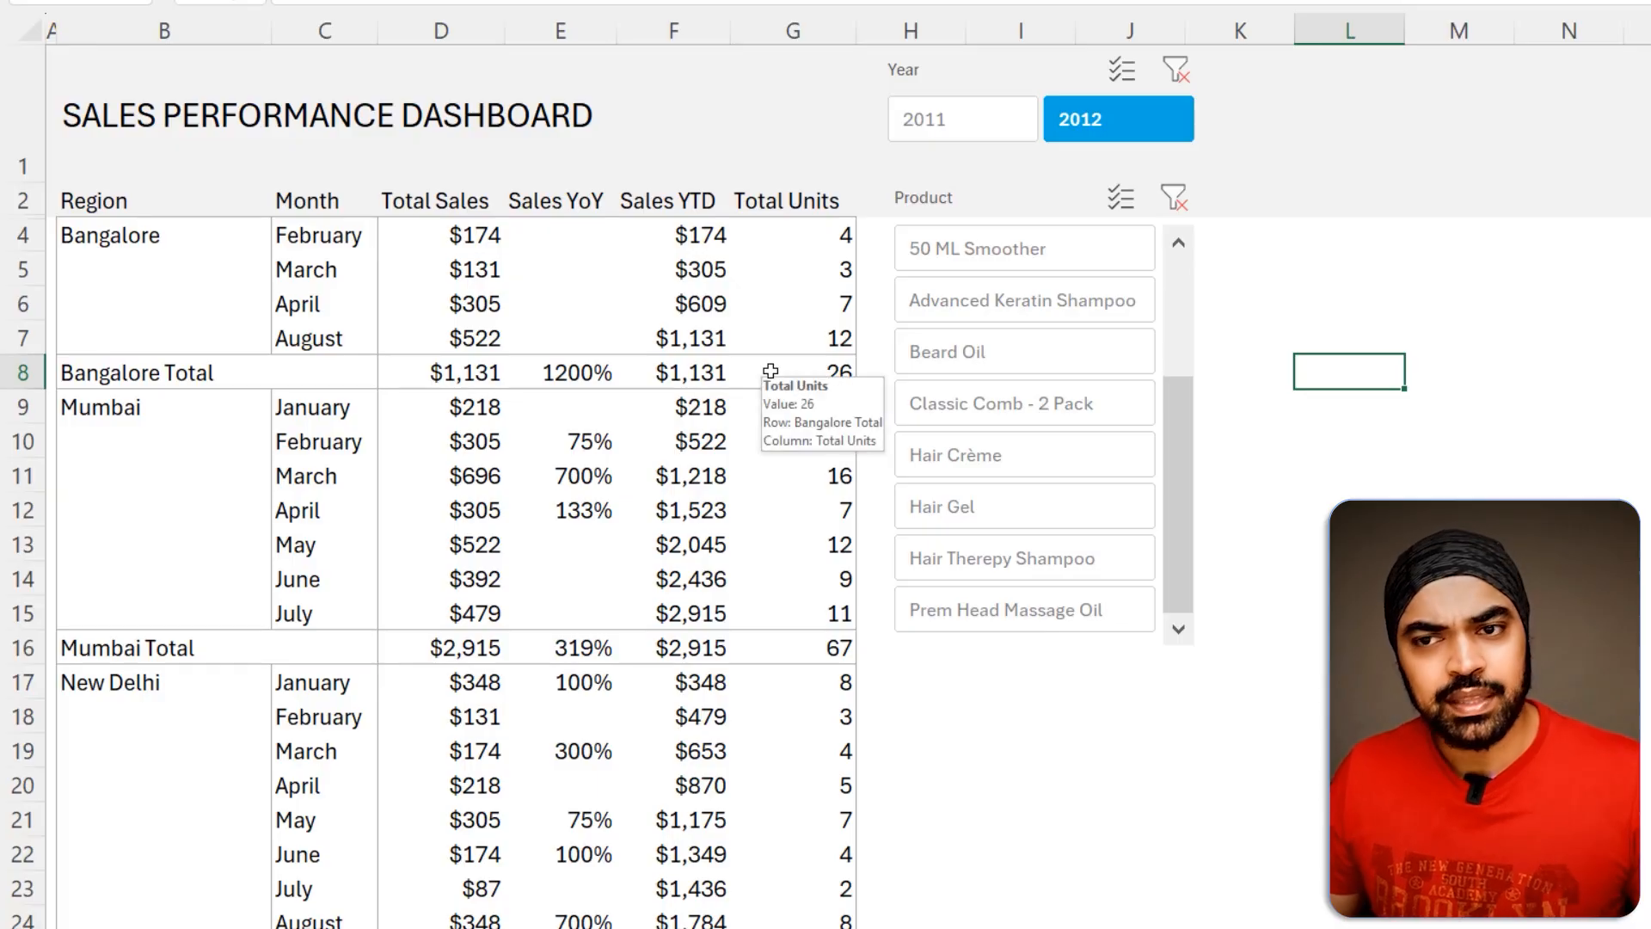
{"action": "scroll", "coordinate": [768, 370], "scroll_direction": "down", "scroll_amount": 3}
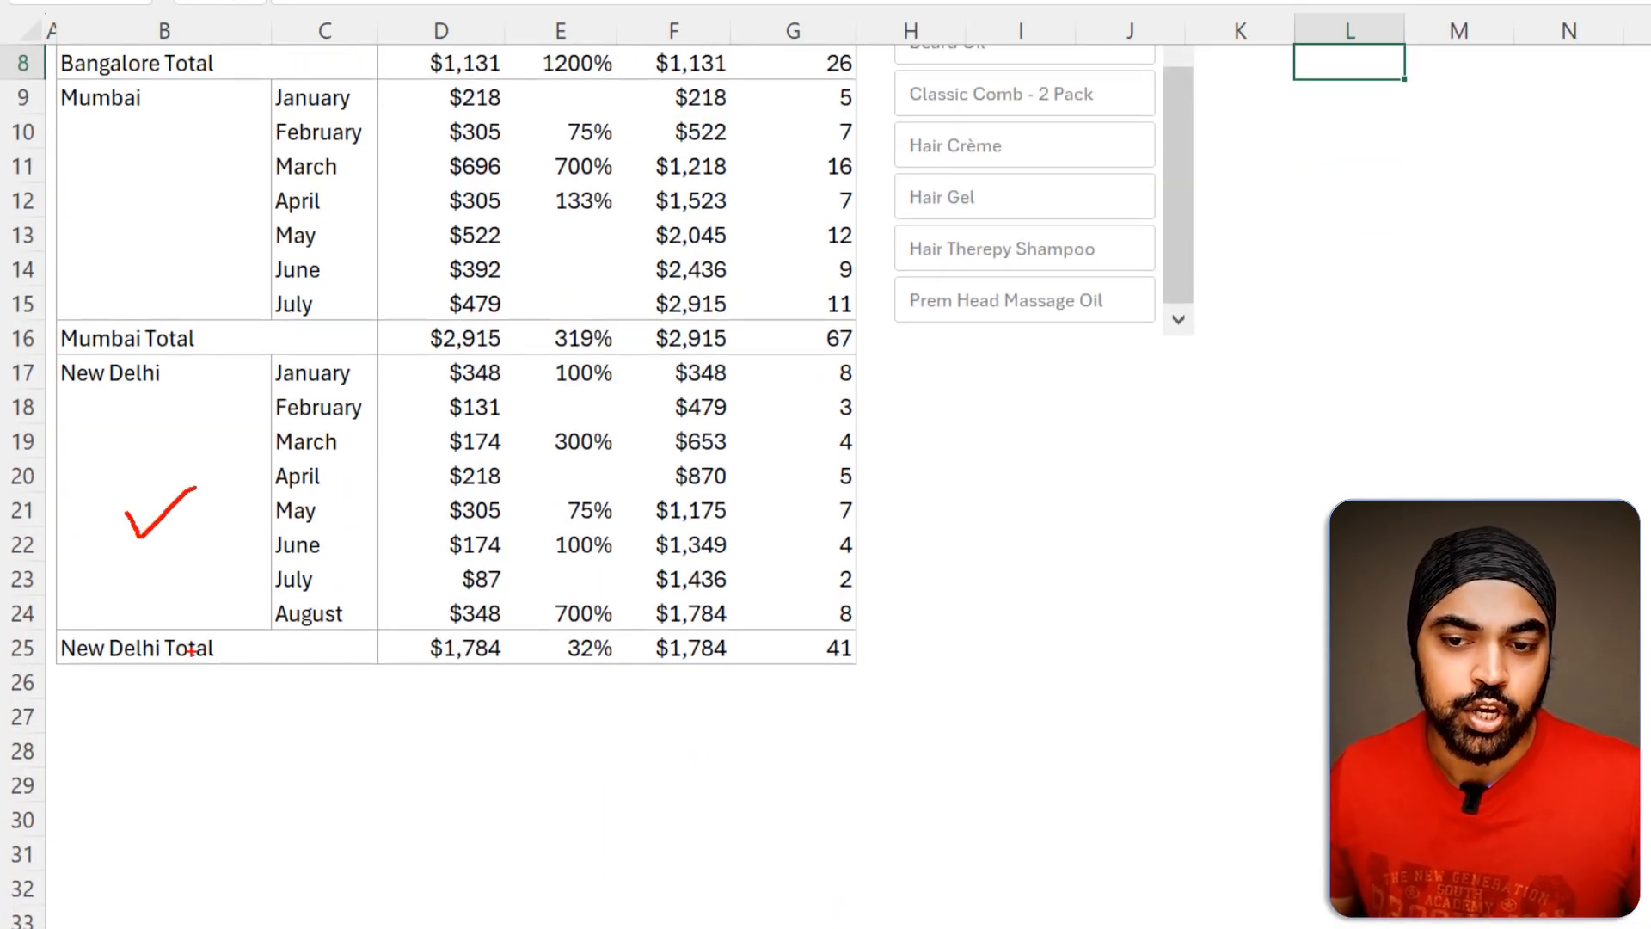
{"action": "left_click_drag", "start_coordinate": [220, 696], "coordinate": [211, 776]}
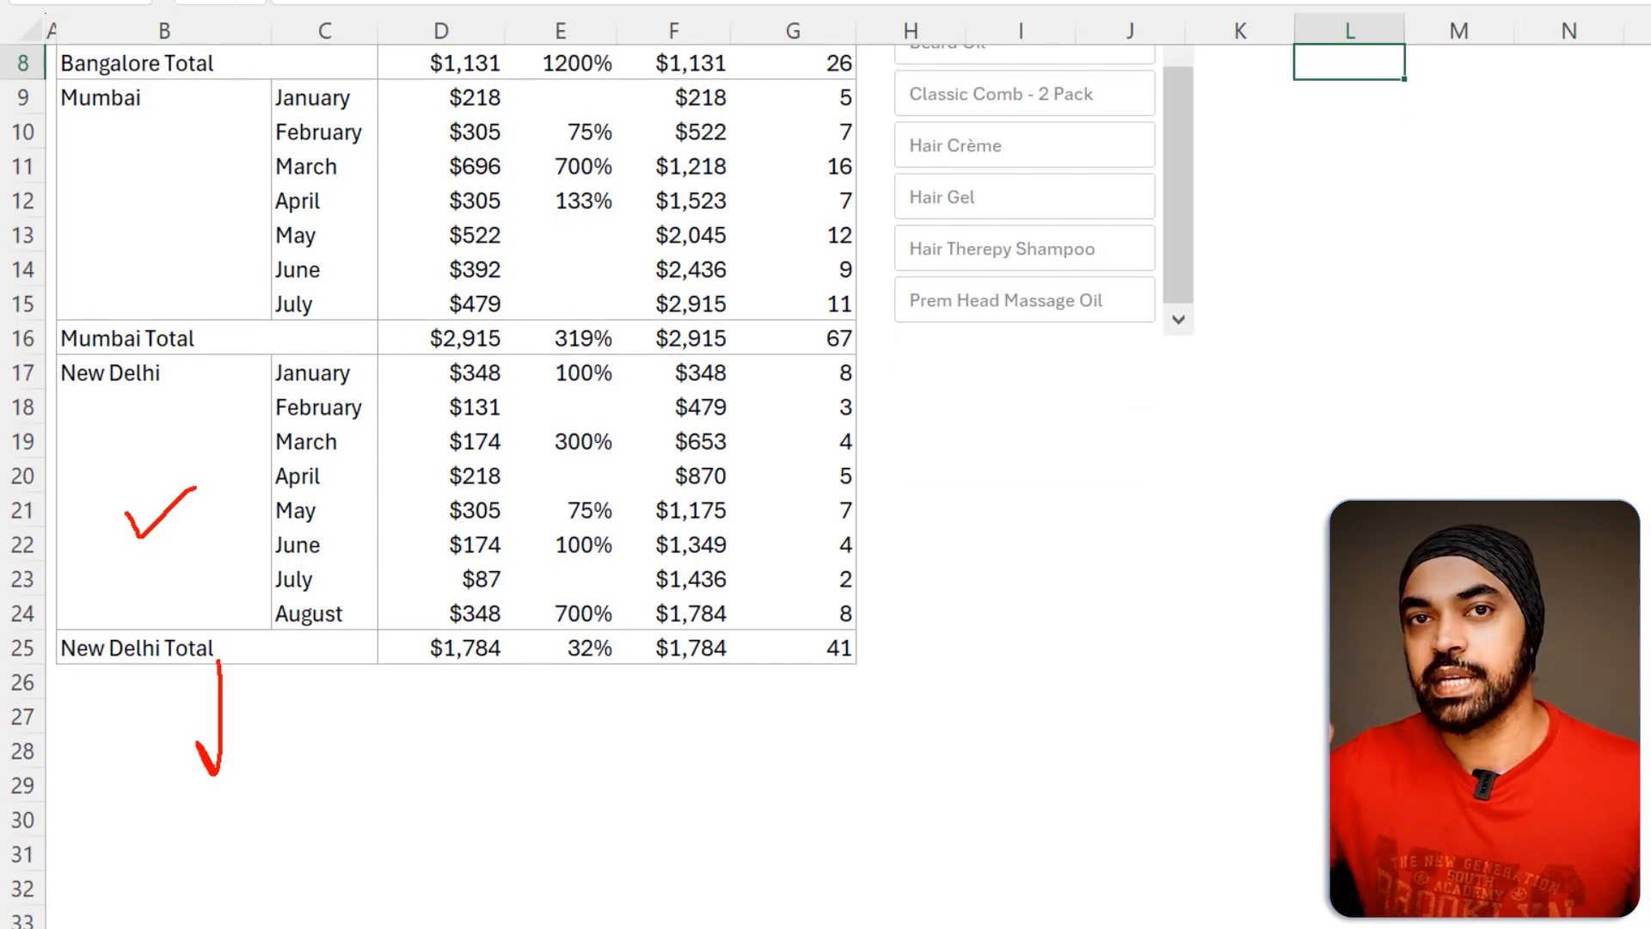
{"action": "key", "text": "Escape"}
{"action": "scroll", "coordinate": [267, 555], "scroll_direction": "up", "scroll_amount": 3}
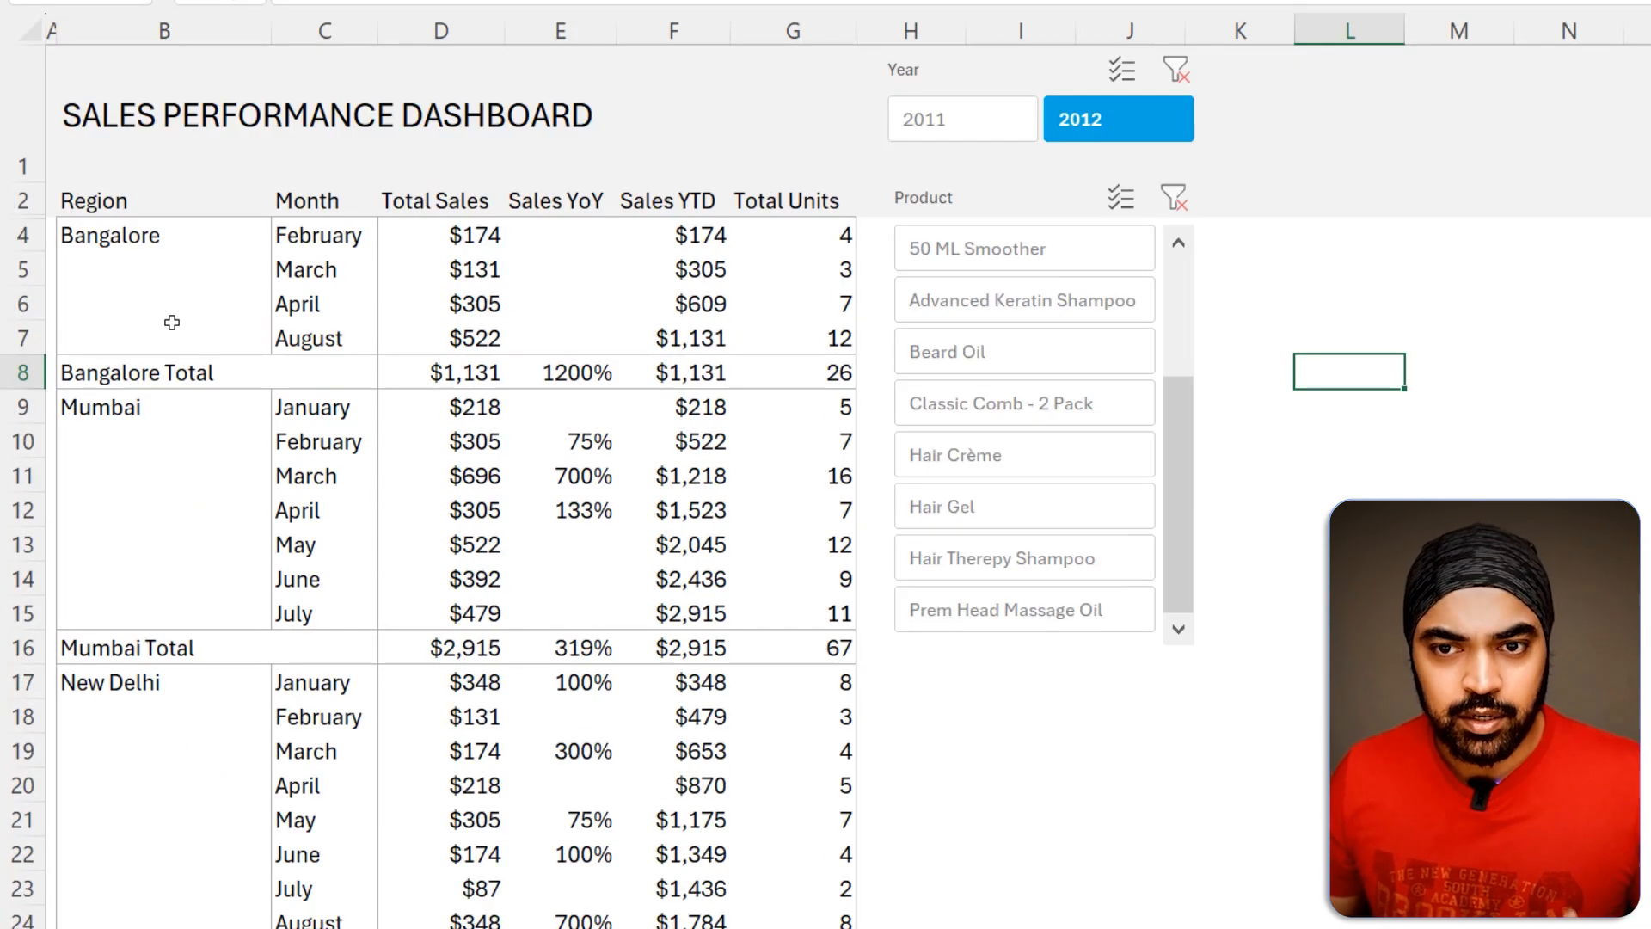
Step: Freeze panes at cell A4 so the title and PivotTable heading rows stay in view
{"action": "left_click", "coordinate": [57, 243]}
{"action": "key", "text": "Left"}
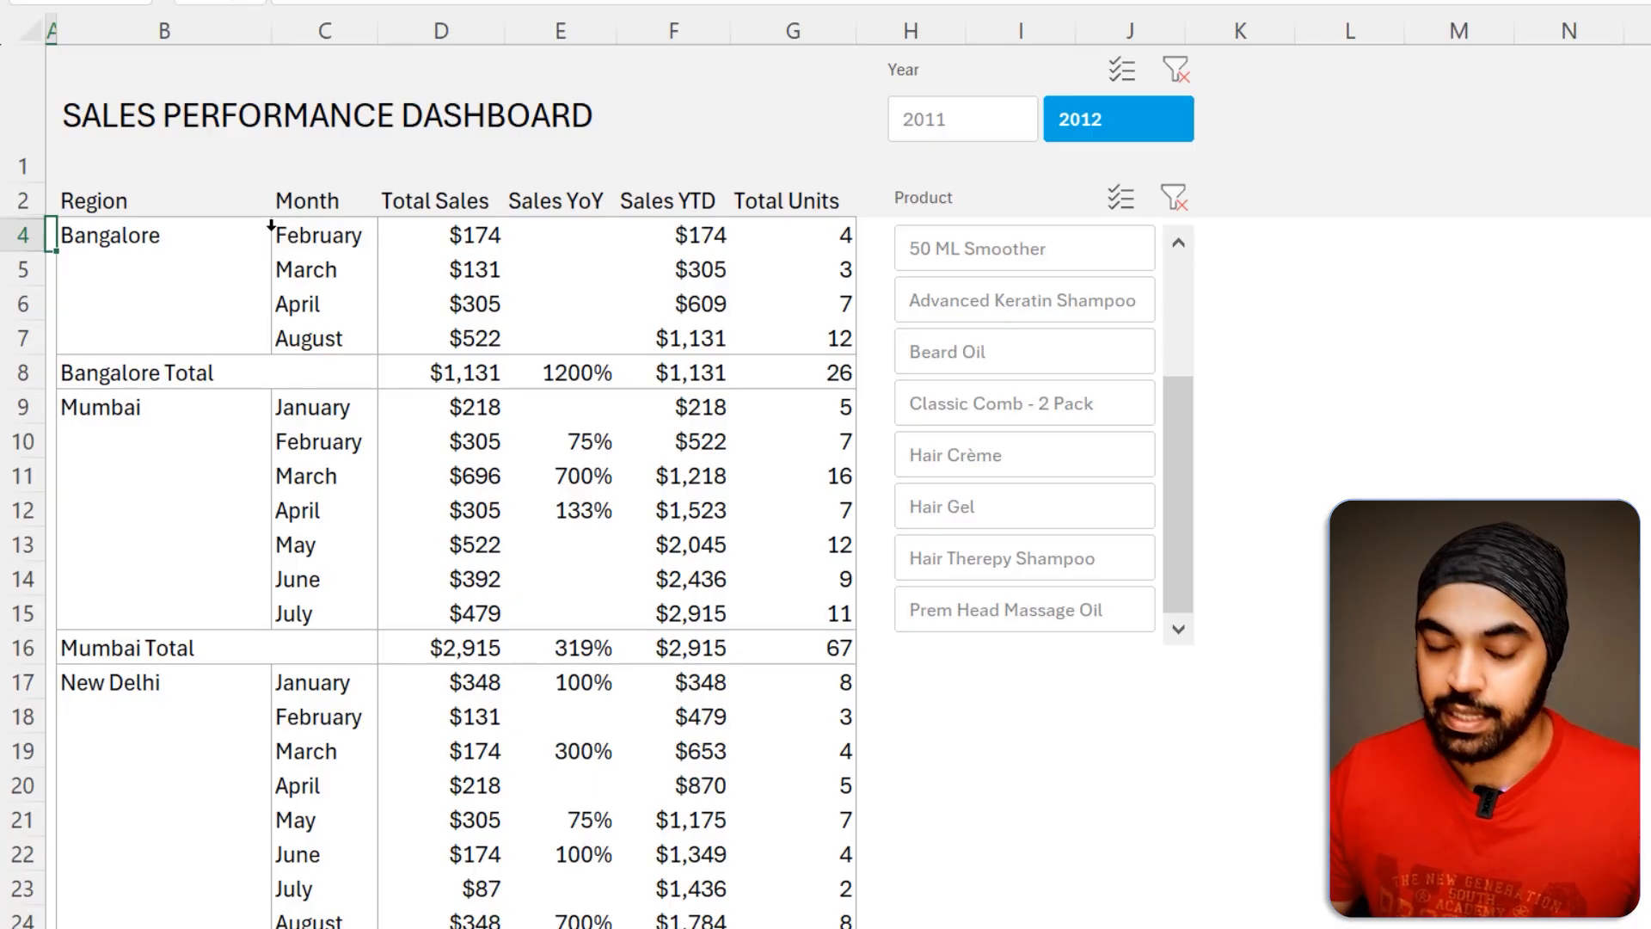
{"action": "key", "text": "alt+w"}
{"action": "key", "text": "f"}
{"action": "key", "text": "f"}
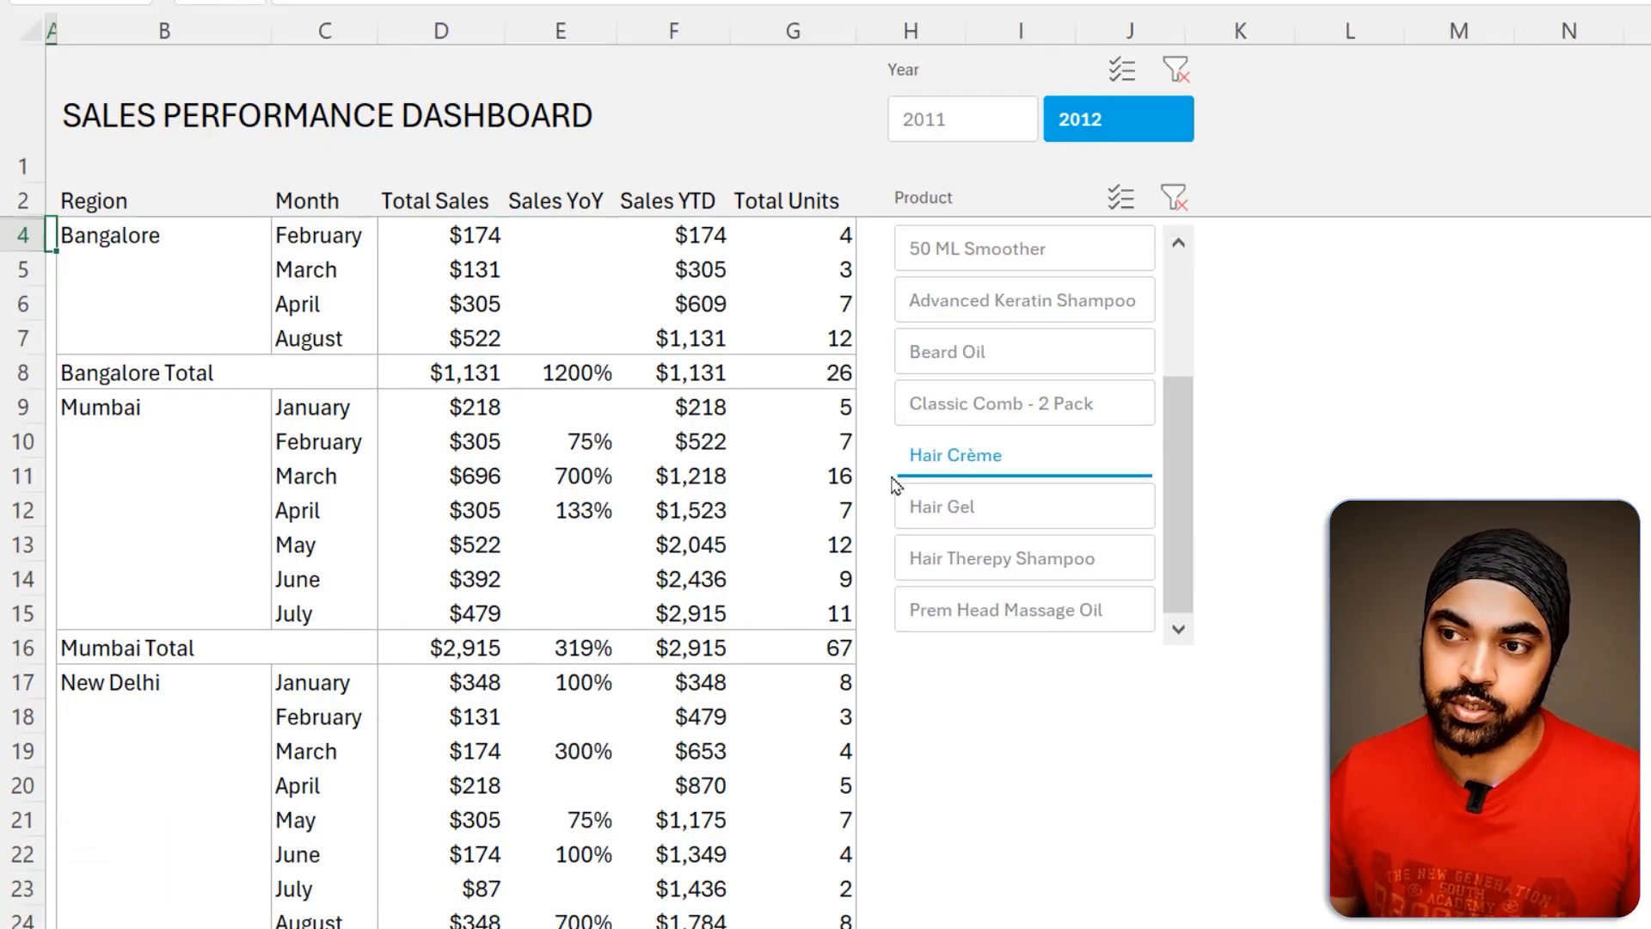
{"action": "scroll", "coordinate": [1306, 576], "scroll_direction": "down", "scroll_amount": 4}
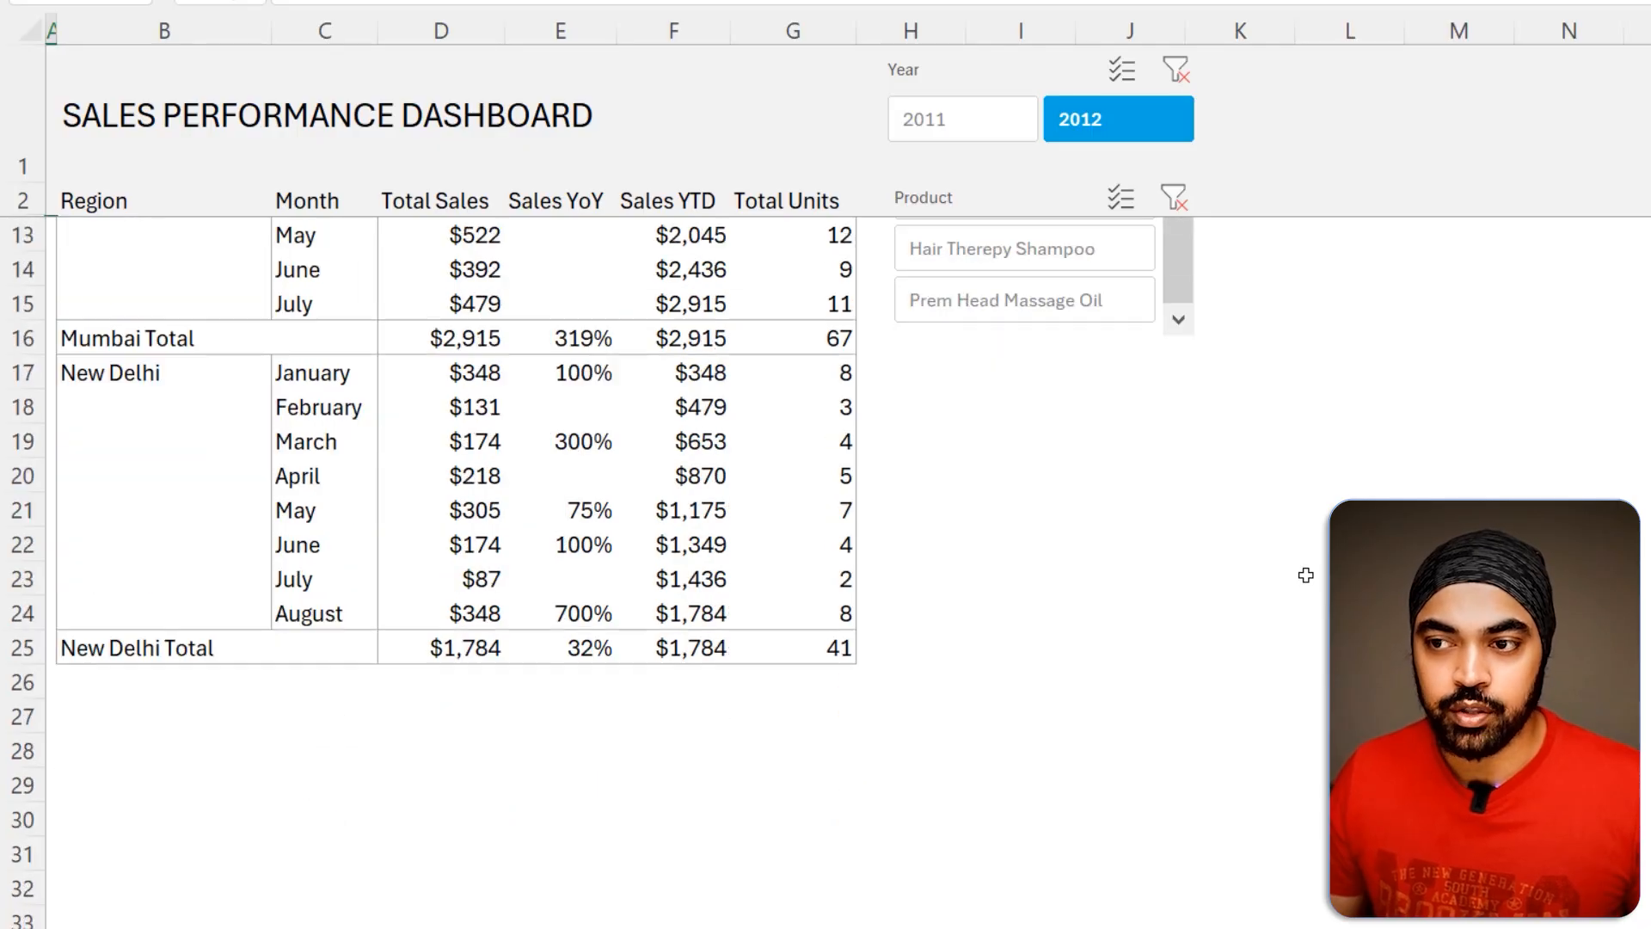
{"action": "scroll", "coordinate": [1306, 576], "scroll_direction": "down", "scroll_amount": 1}
{"action": "left_click", "coordinate": [229, 129]}
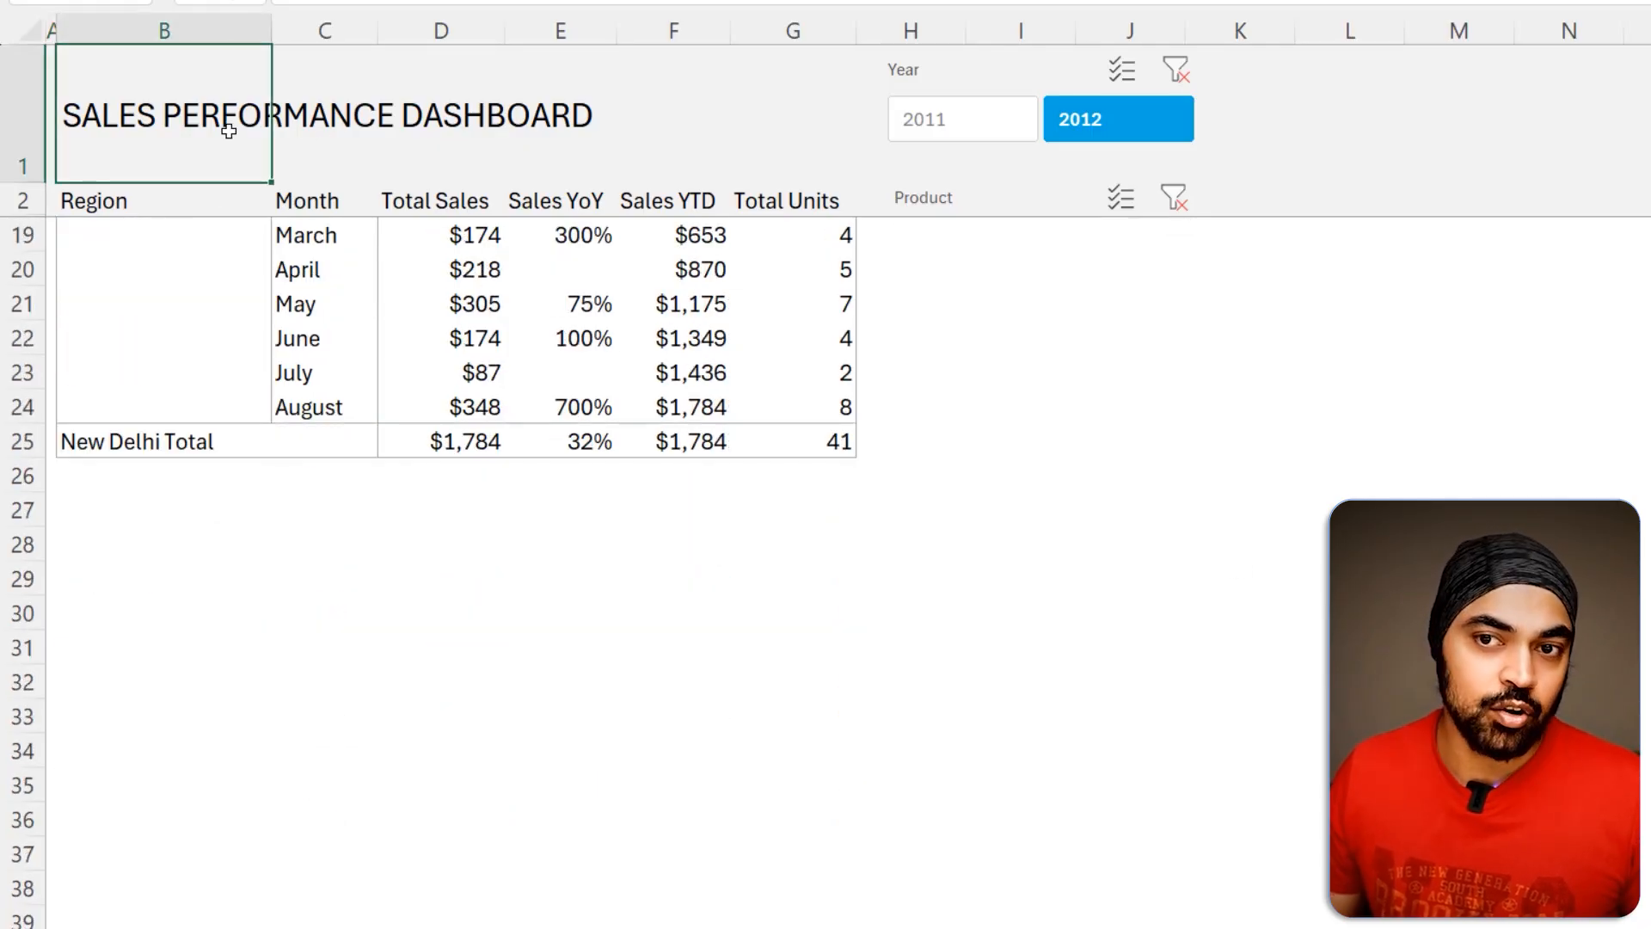
{"action": "left_click_drag", "start_coordinate": [116, 200], "coordinate": [815, 190]}
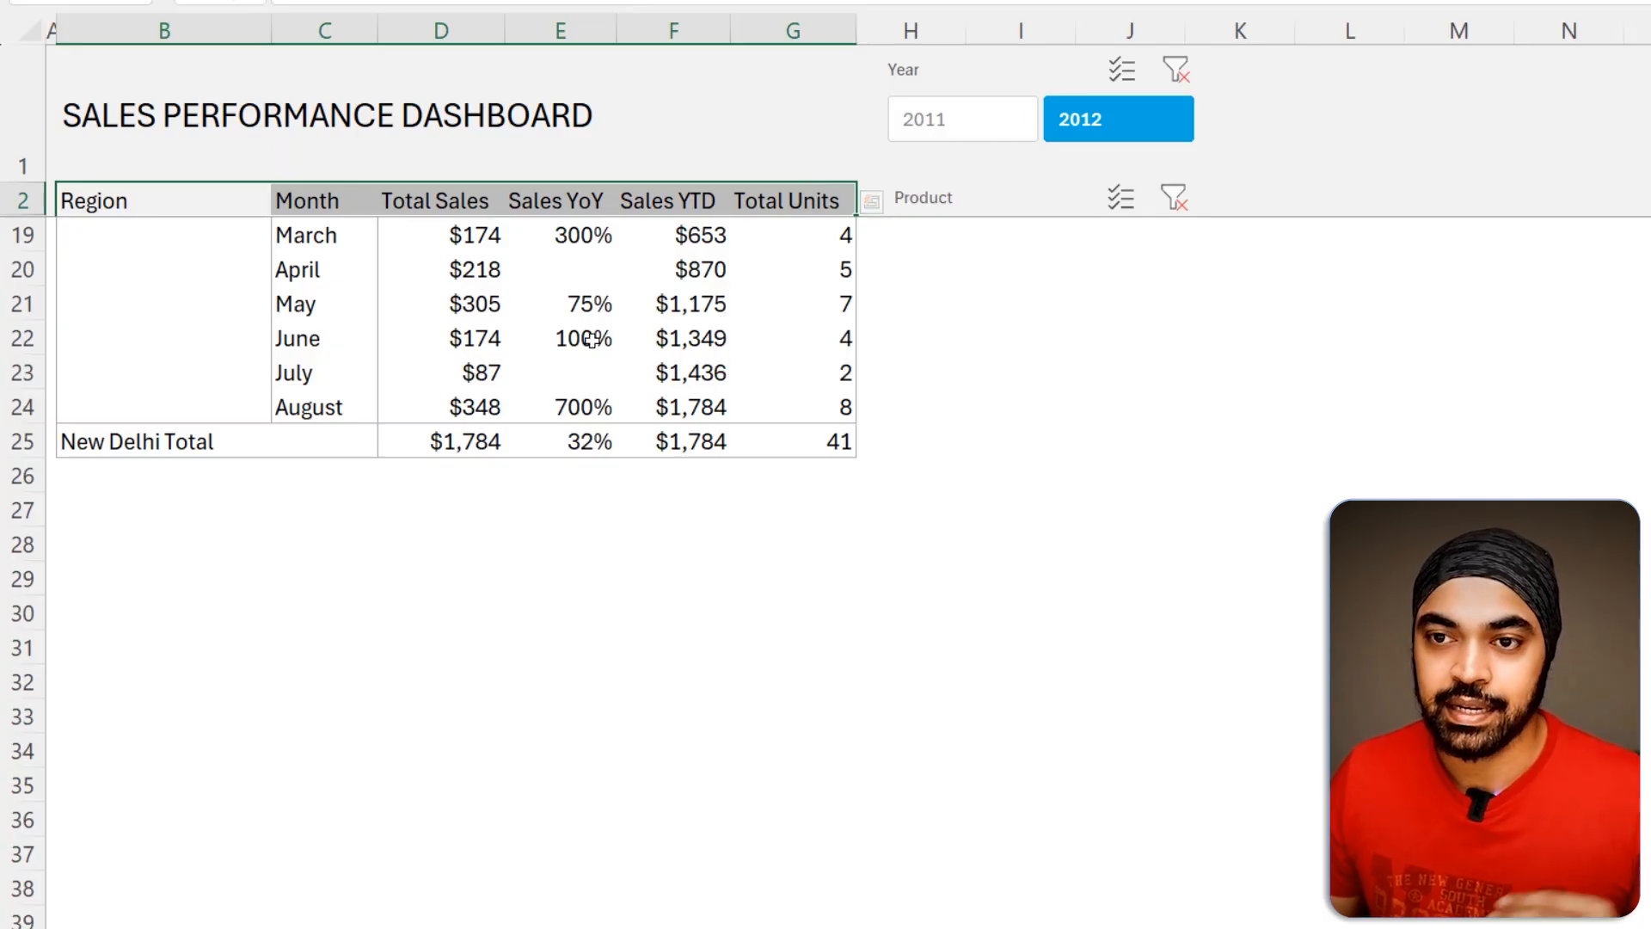
{"action": "left_click", "coordinate": [519, 544]}
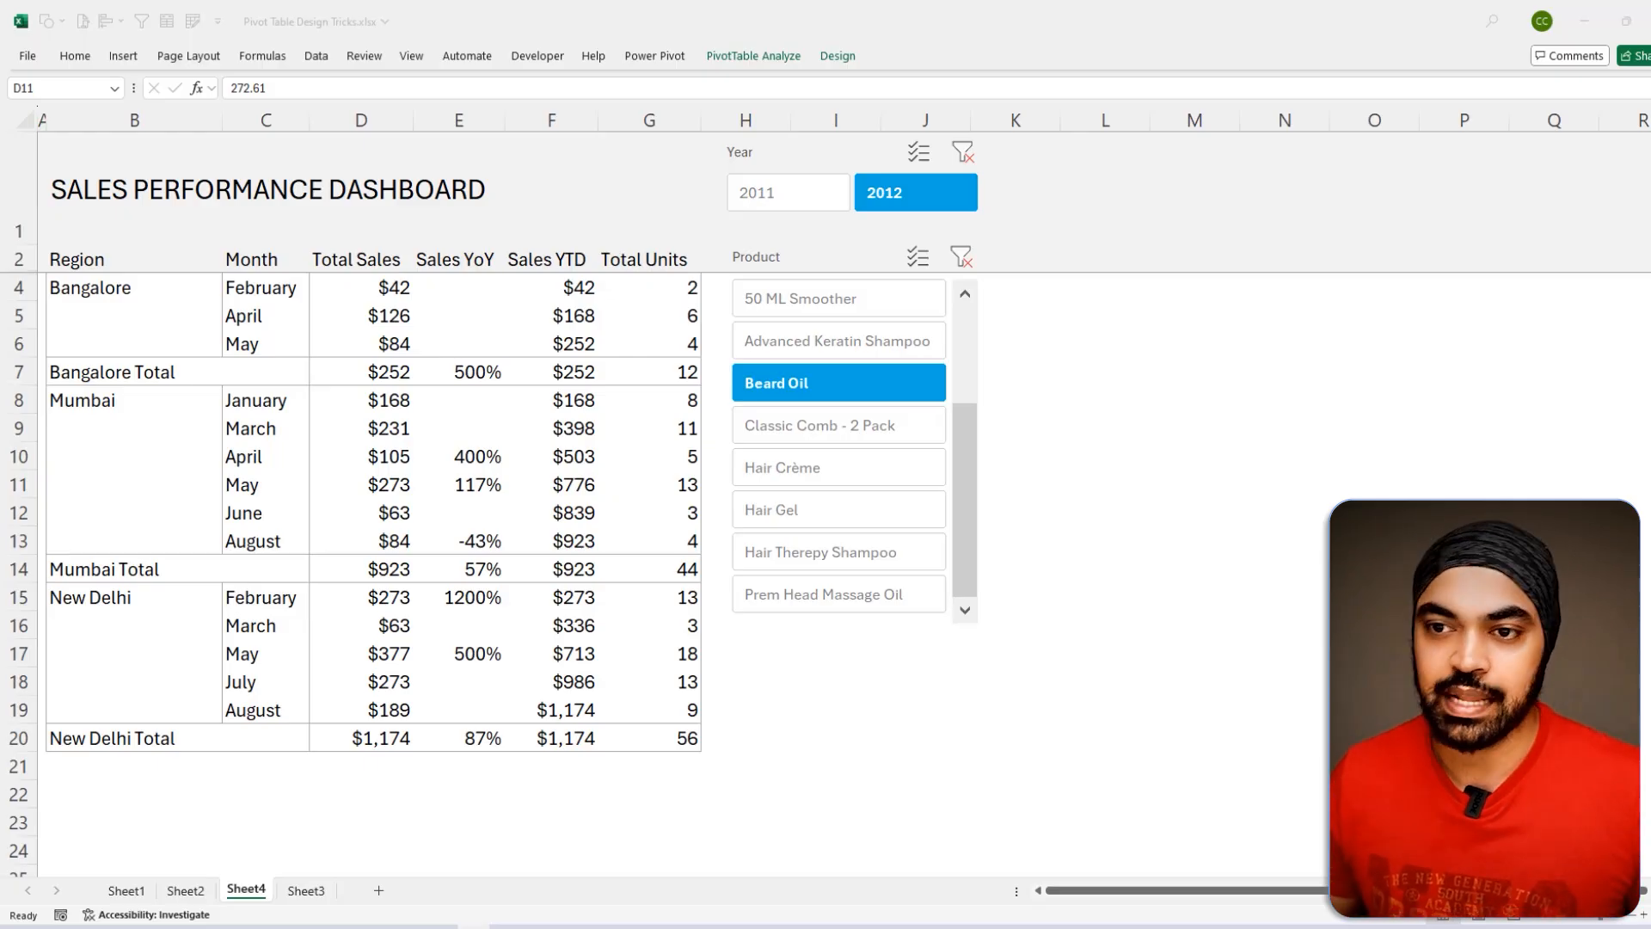
{"action": "left_click", "coordinate": [372, 301]}
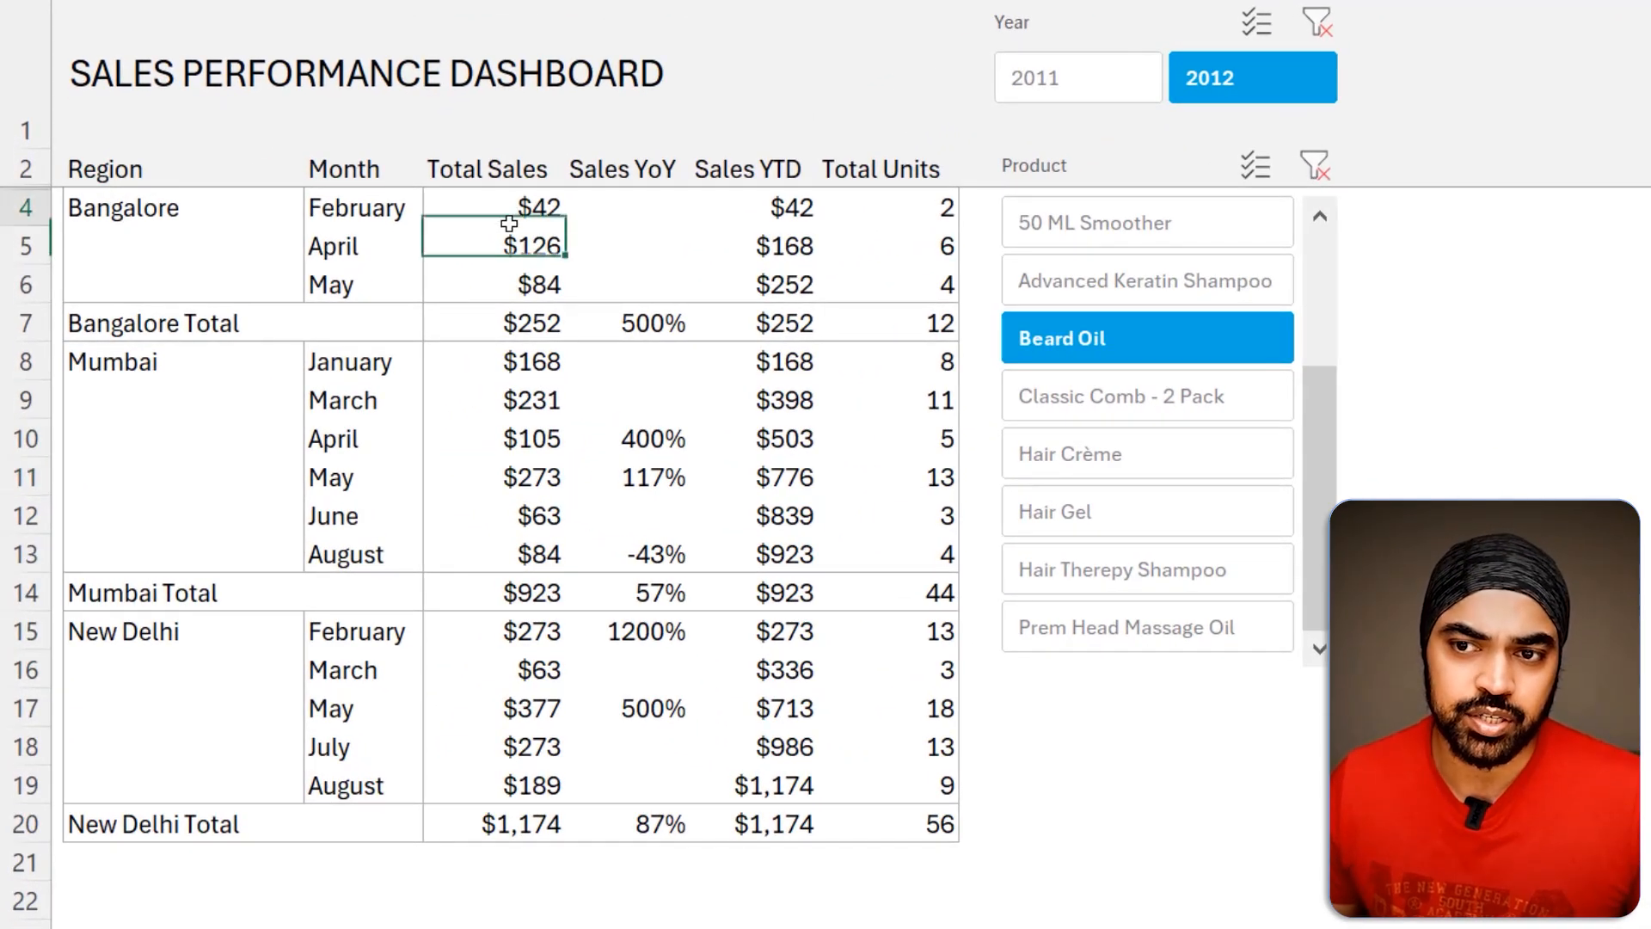
{"action": "left_click_drag", "start_coordinate": [509, 224], "coordinate": [527, 594]}
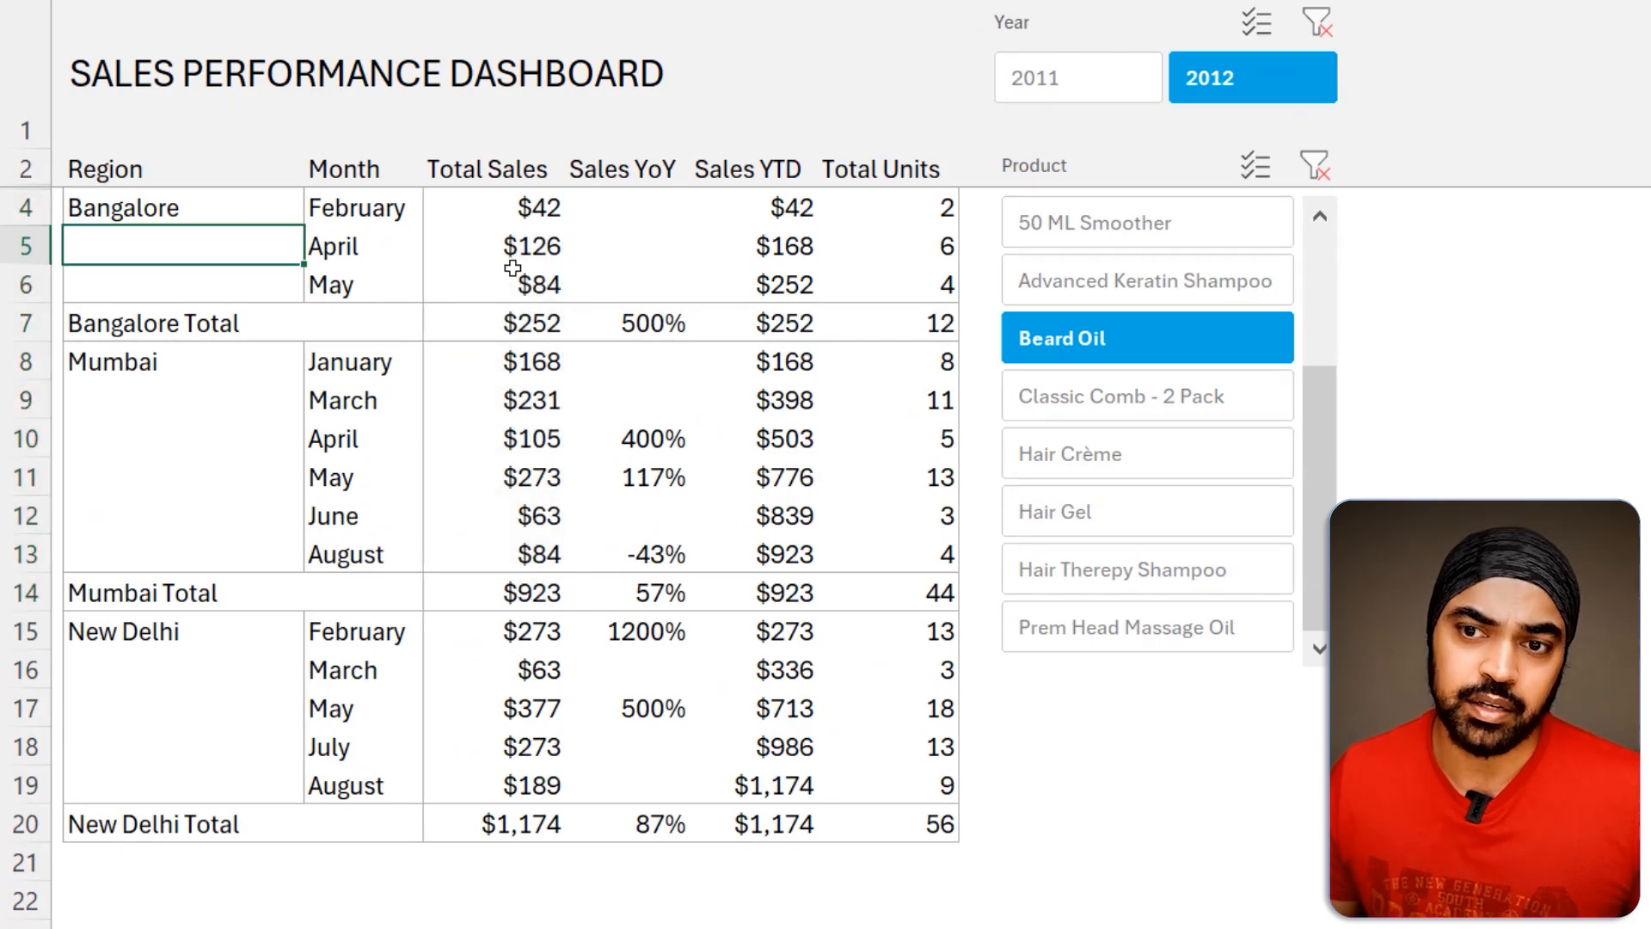
{"action": "left_click", "coordinate": [336, 214]}
{"action": "left_click", "coordinate": [133, 208]}
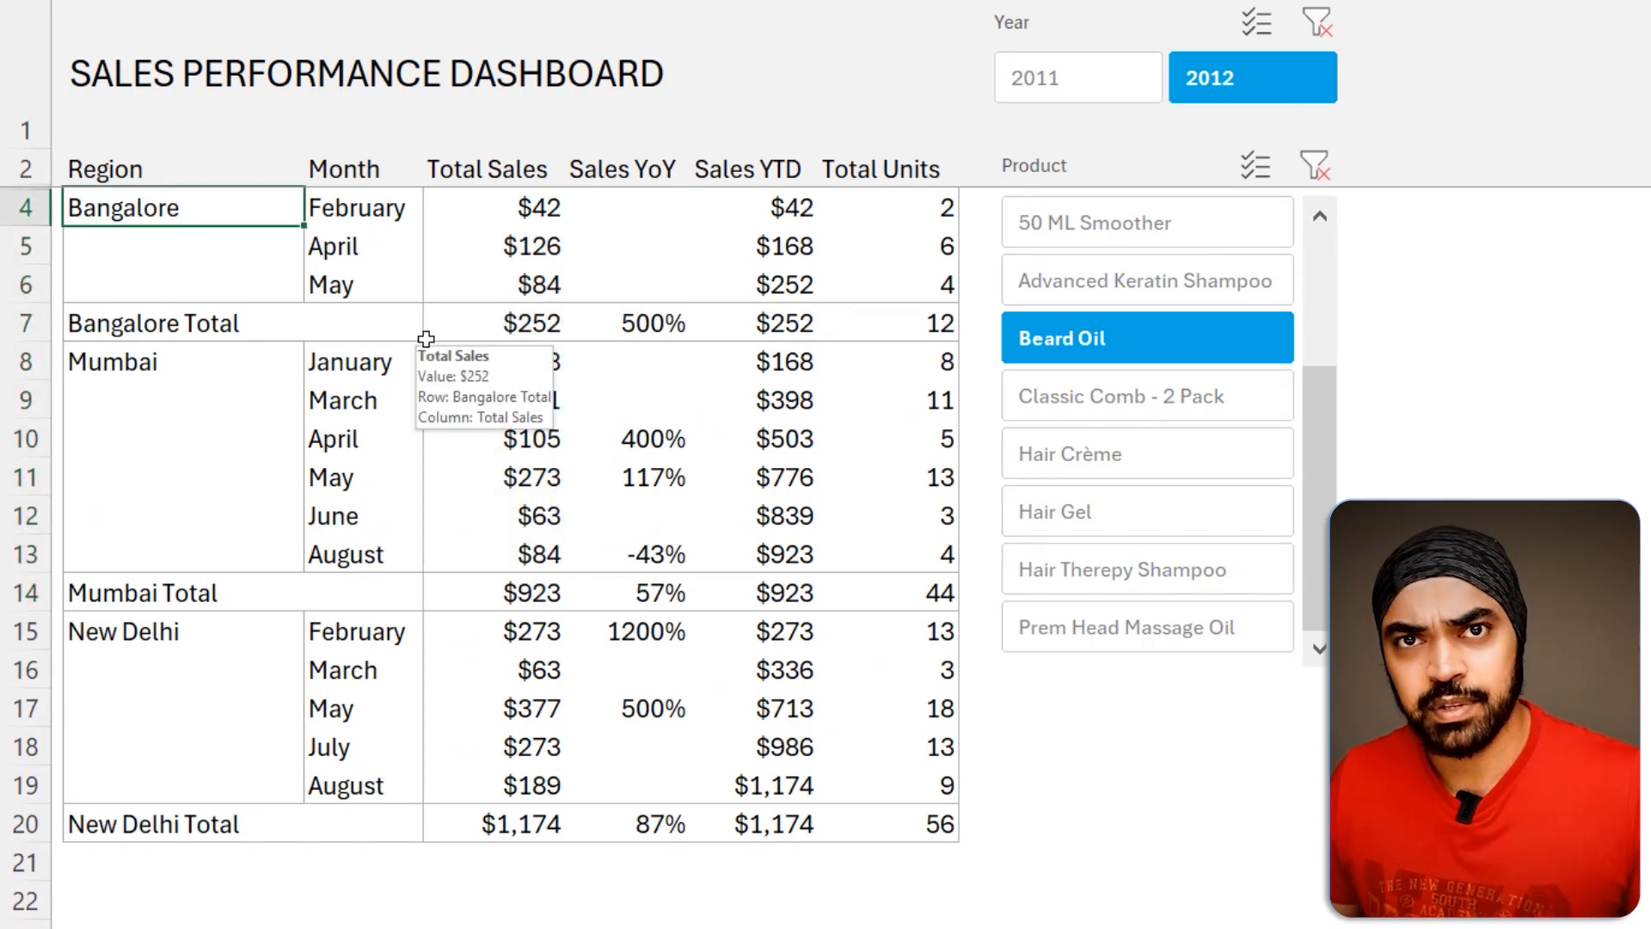
Step: Add orange solid fill data bars to Bangalore's April Total Sales cell, D5
{"action": "left_click", "coordinate": [478, 237]}
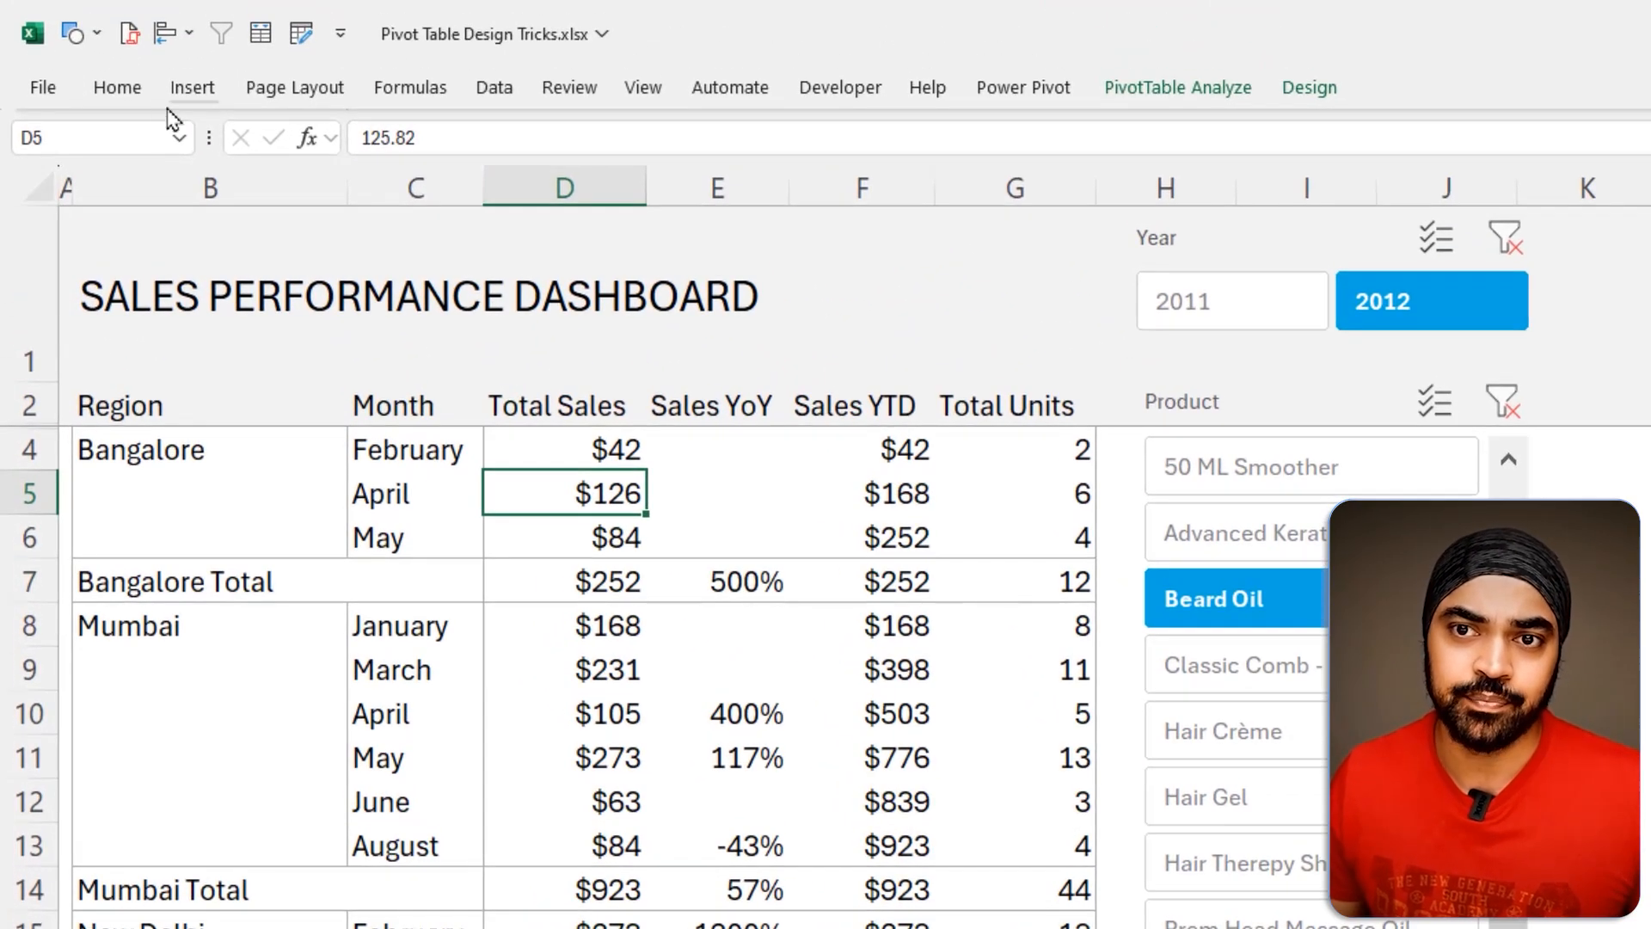
{"action": "left_click", "coordinate": [119, 87]}
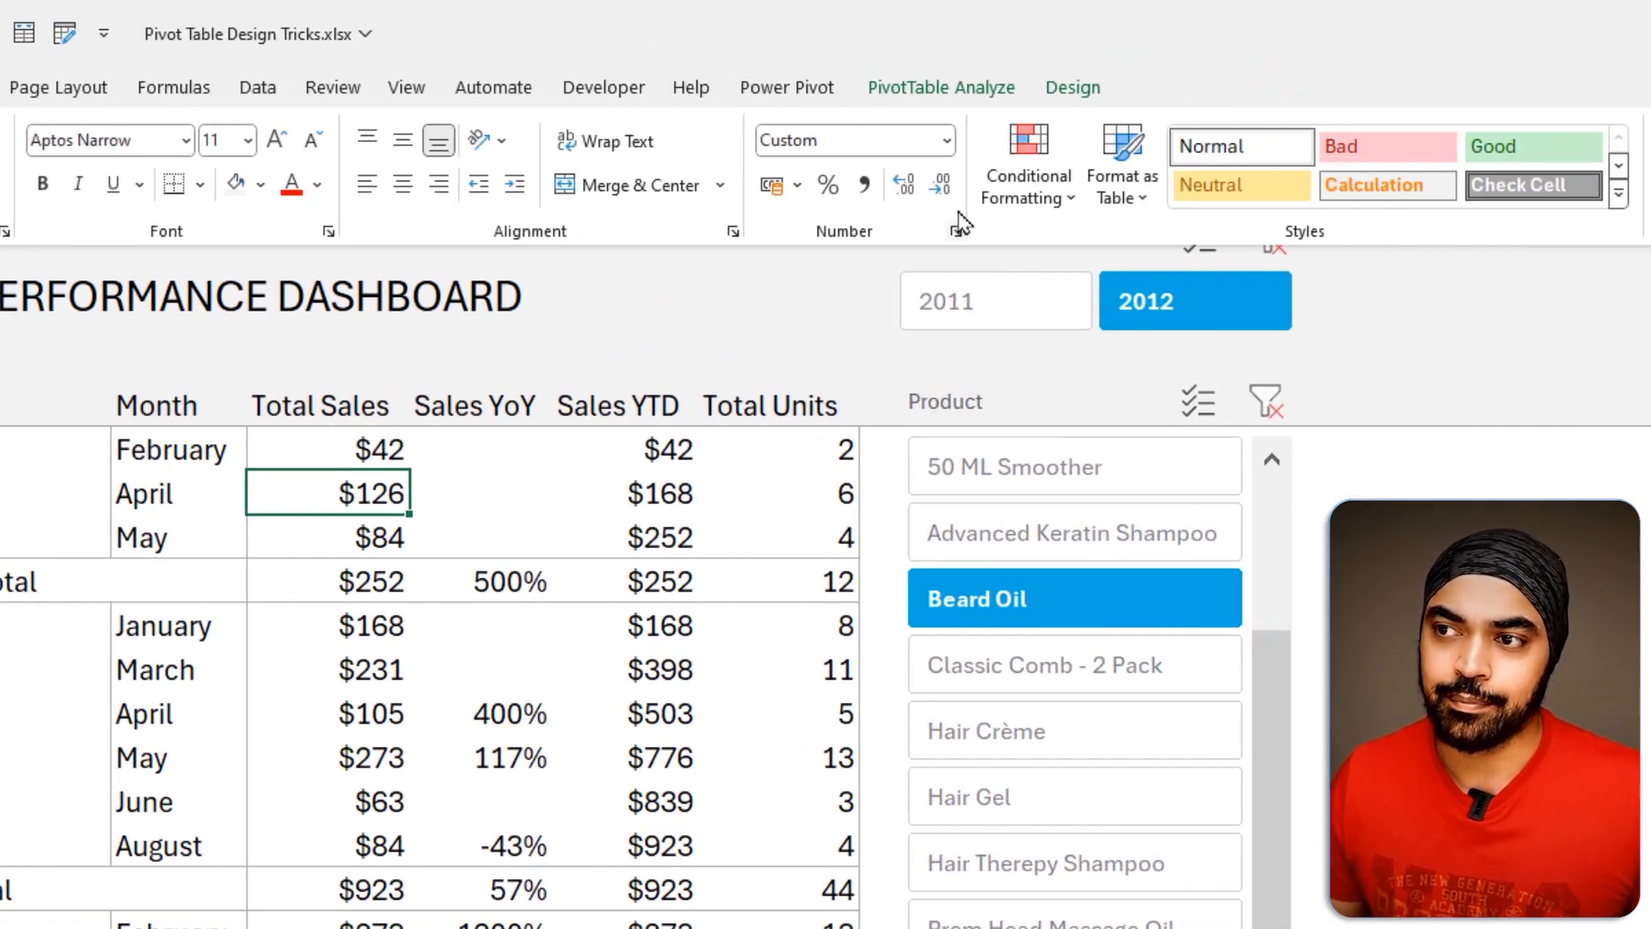
{"action": "left_click", "coordinate": [1259, 182]}
{"action": "mouse_move", "coordinate": [883, 353]}
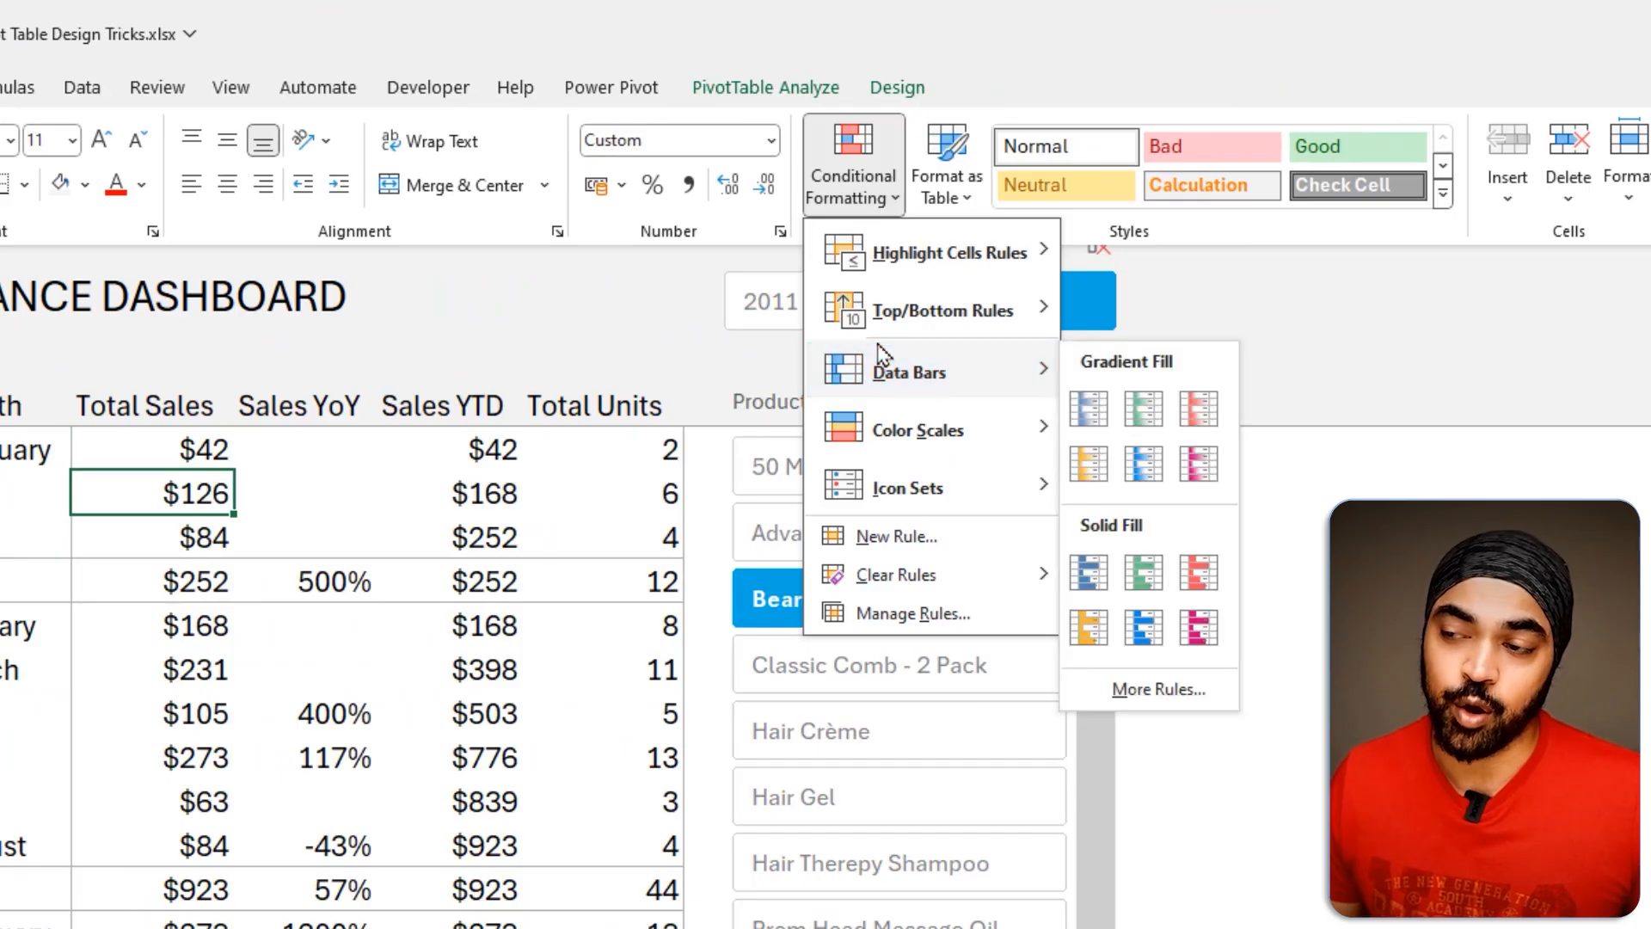
{"action": "left_click", "coordinate": [1090, 629]}
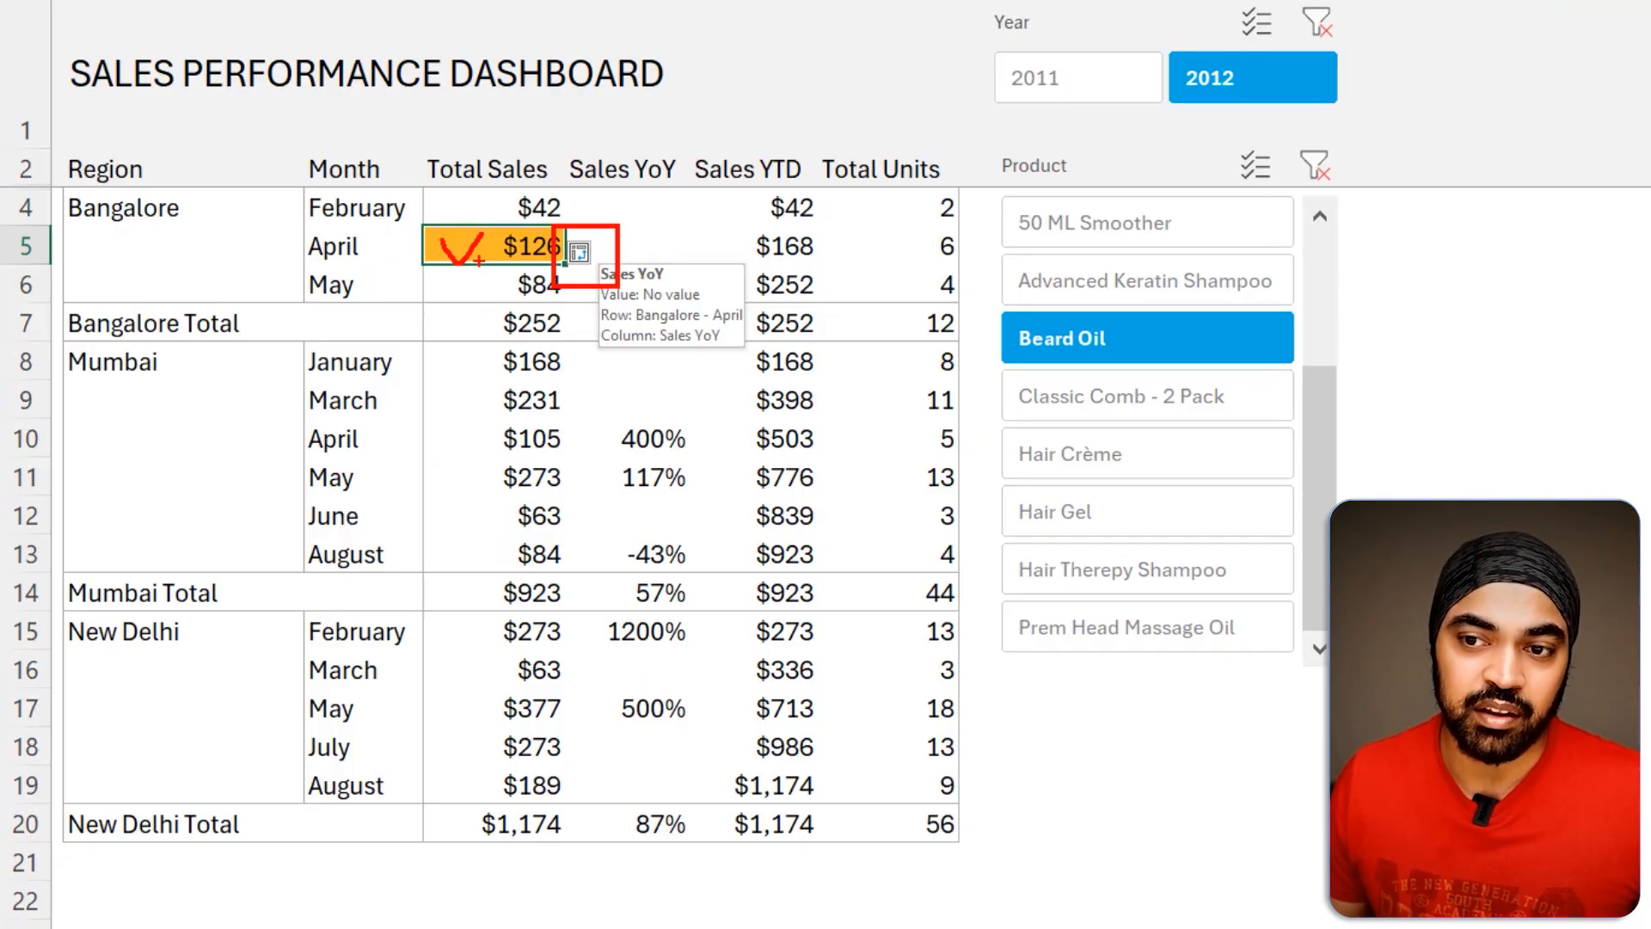
Step: Extend the data bar rule from Bangalore's April sales to all cells showing Total Sales values for Month
{"action": "left_click_drag", "start_coordinate": [478, 260], "coordinate": [487, 535]}
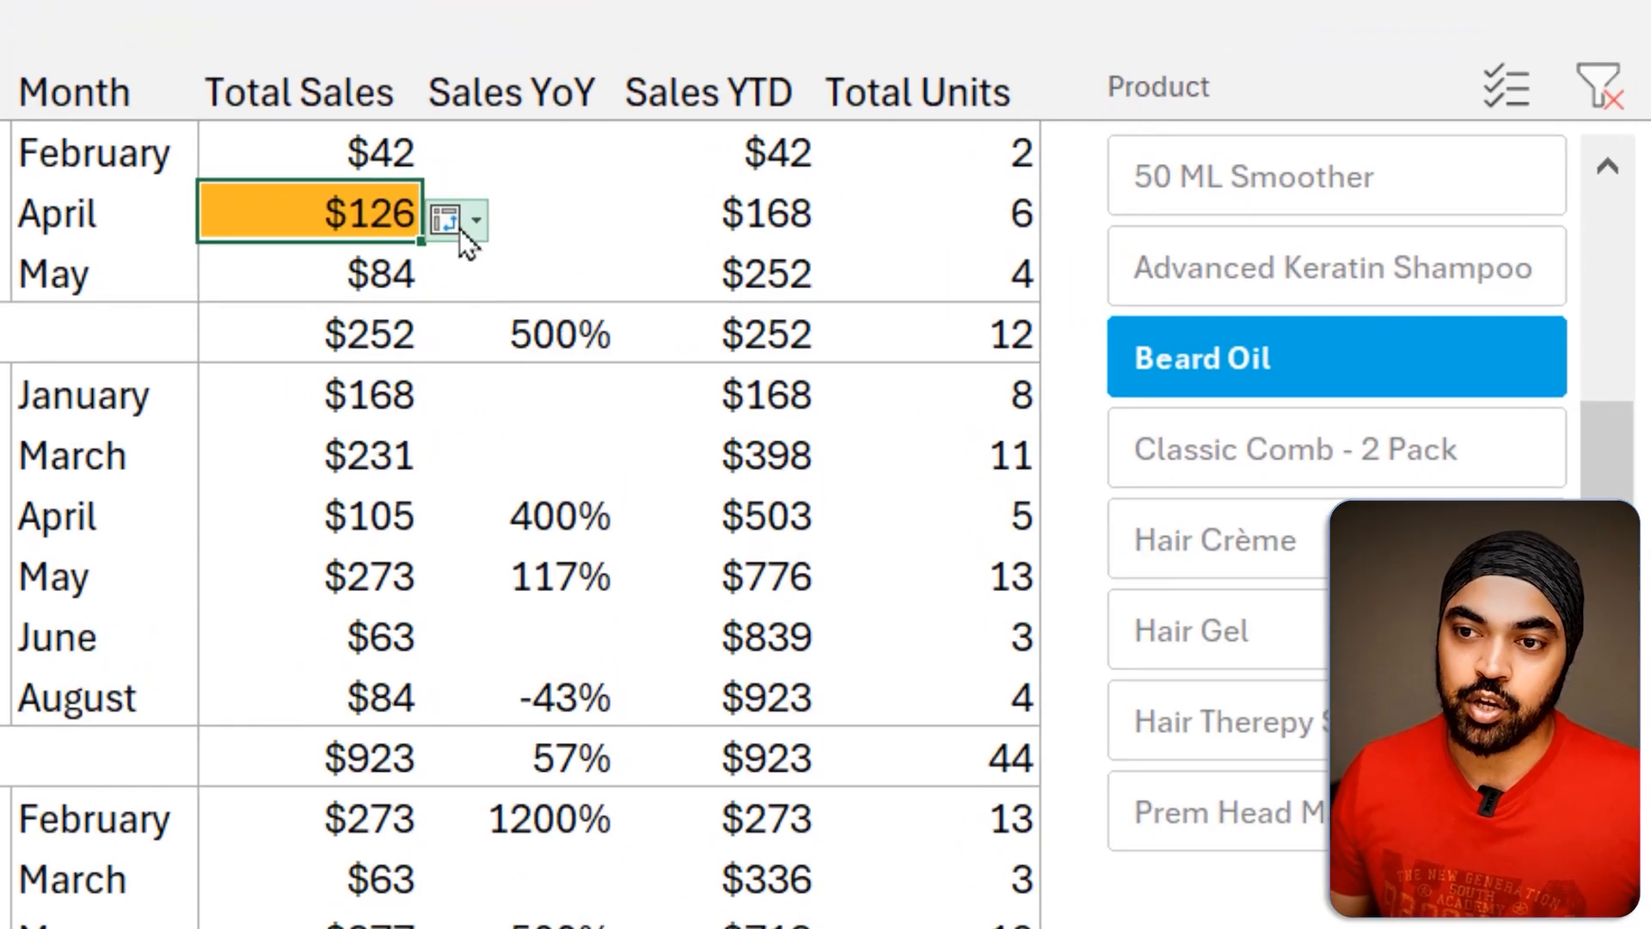
{"action": "left_click", "coordinate": [478, 224]}
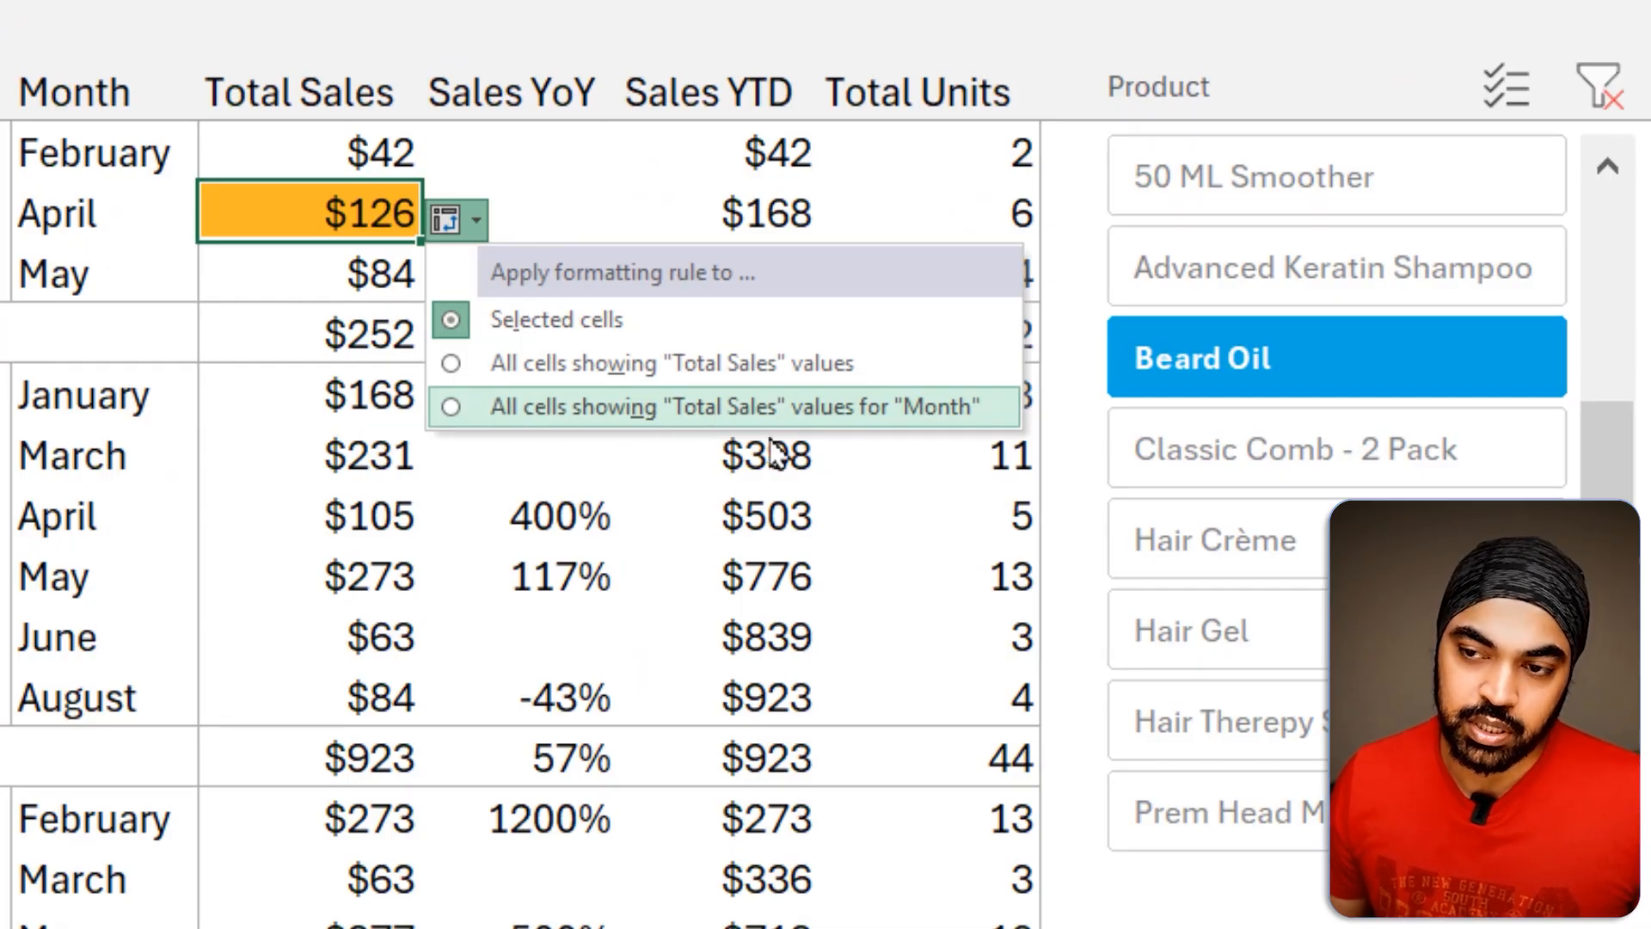
{"action": "left_click", "coordinate": [951, 421]}
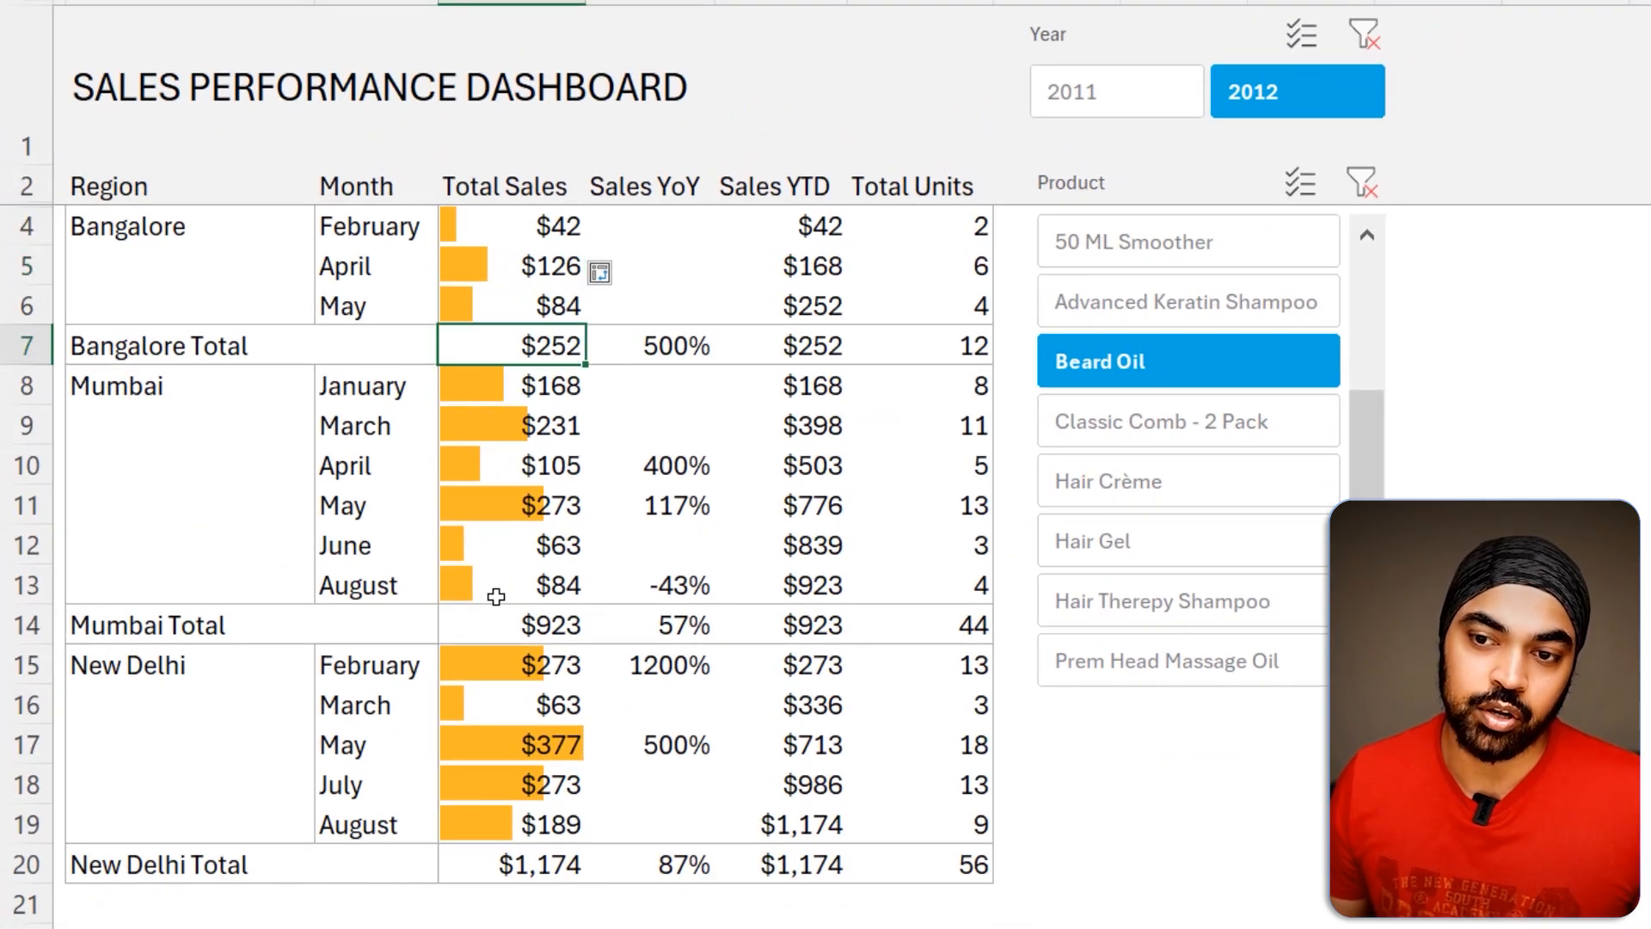
{"action": "left_click", "coordinate": [485, 628]}
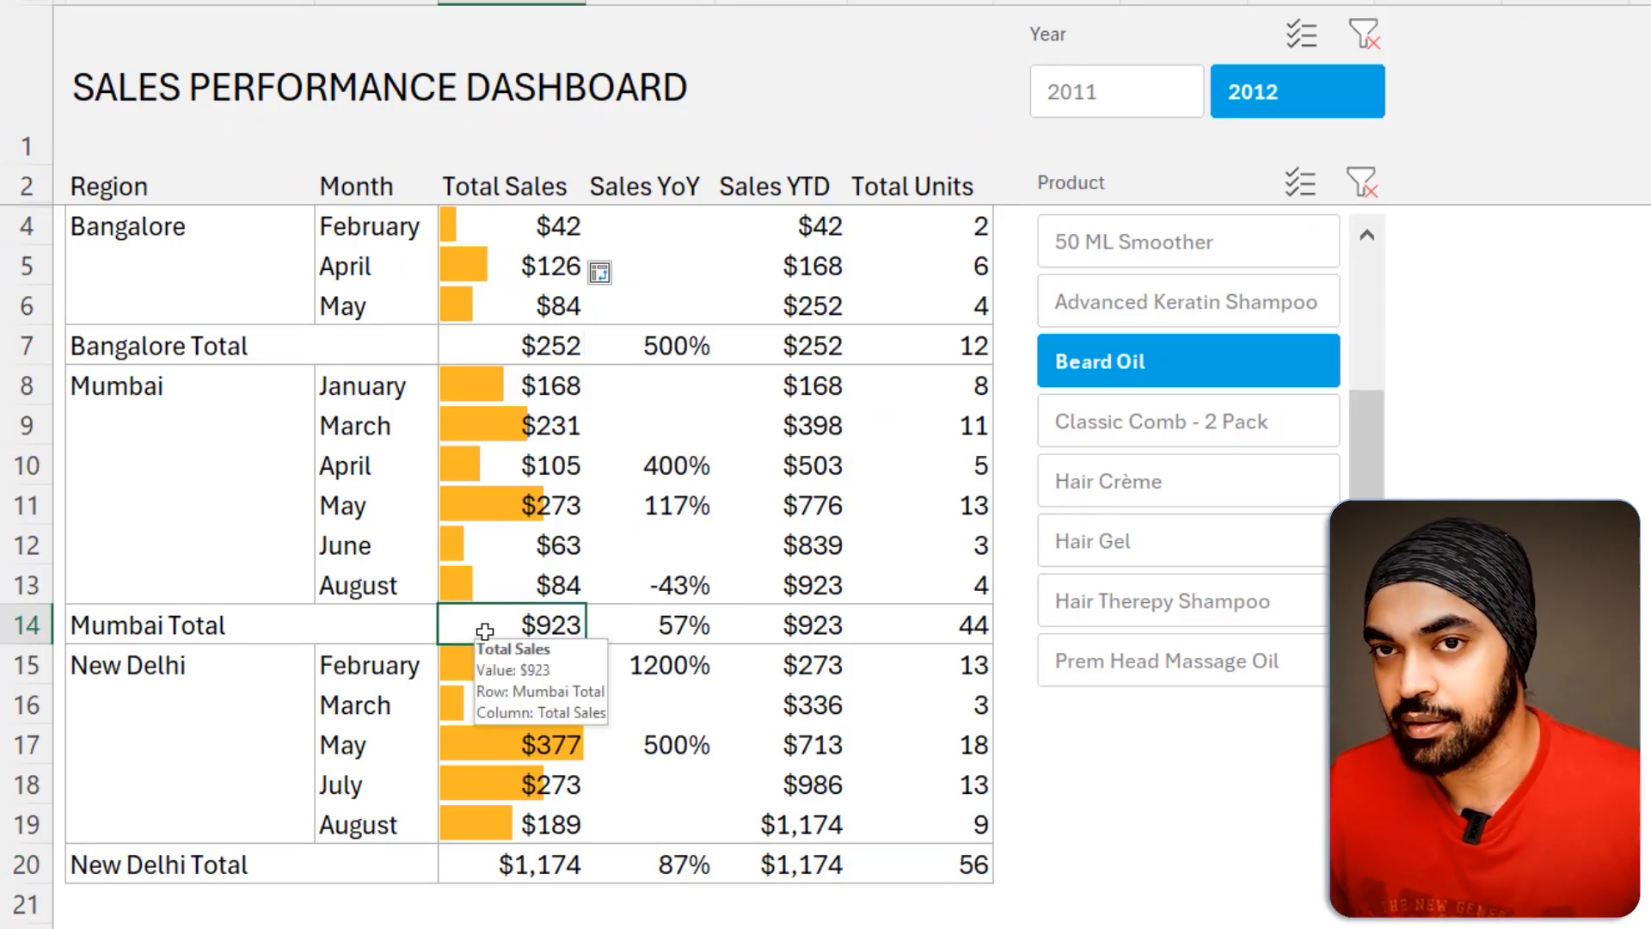
{"action": "left_click", "coordinate": [486, 465]}
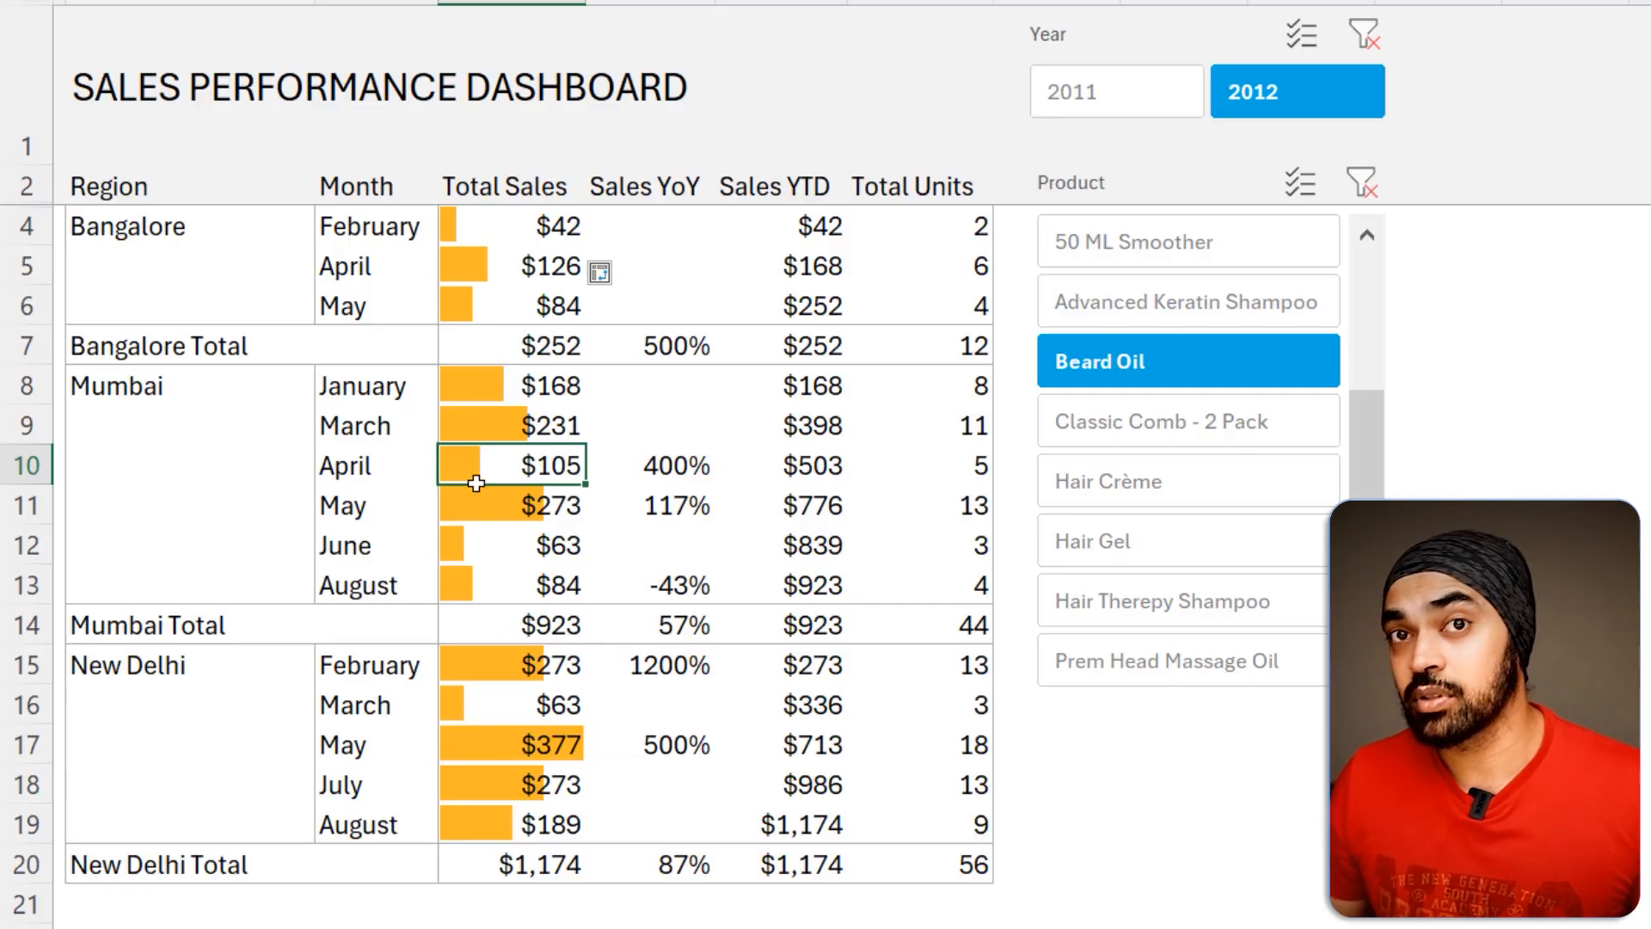
Step: Add orange solid fill data bars to Bangalore's April Total Units cell, G5
{"action": "left_click", "coordinate": [956, 271]}
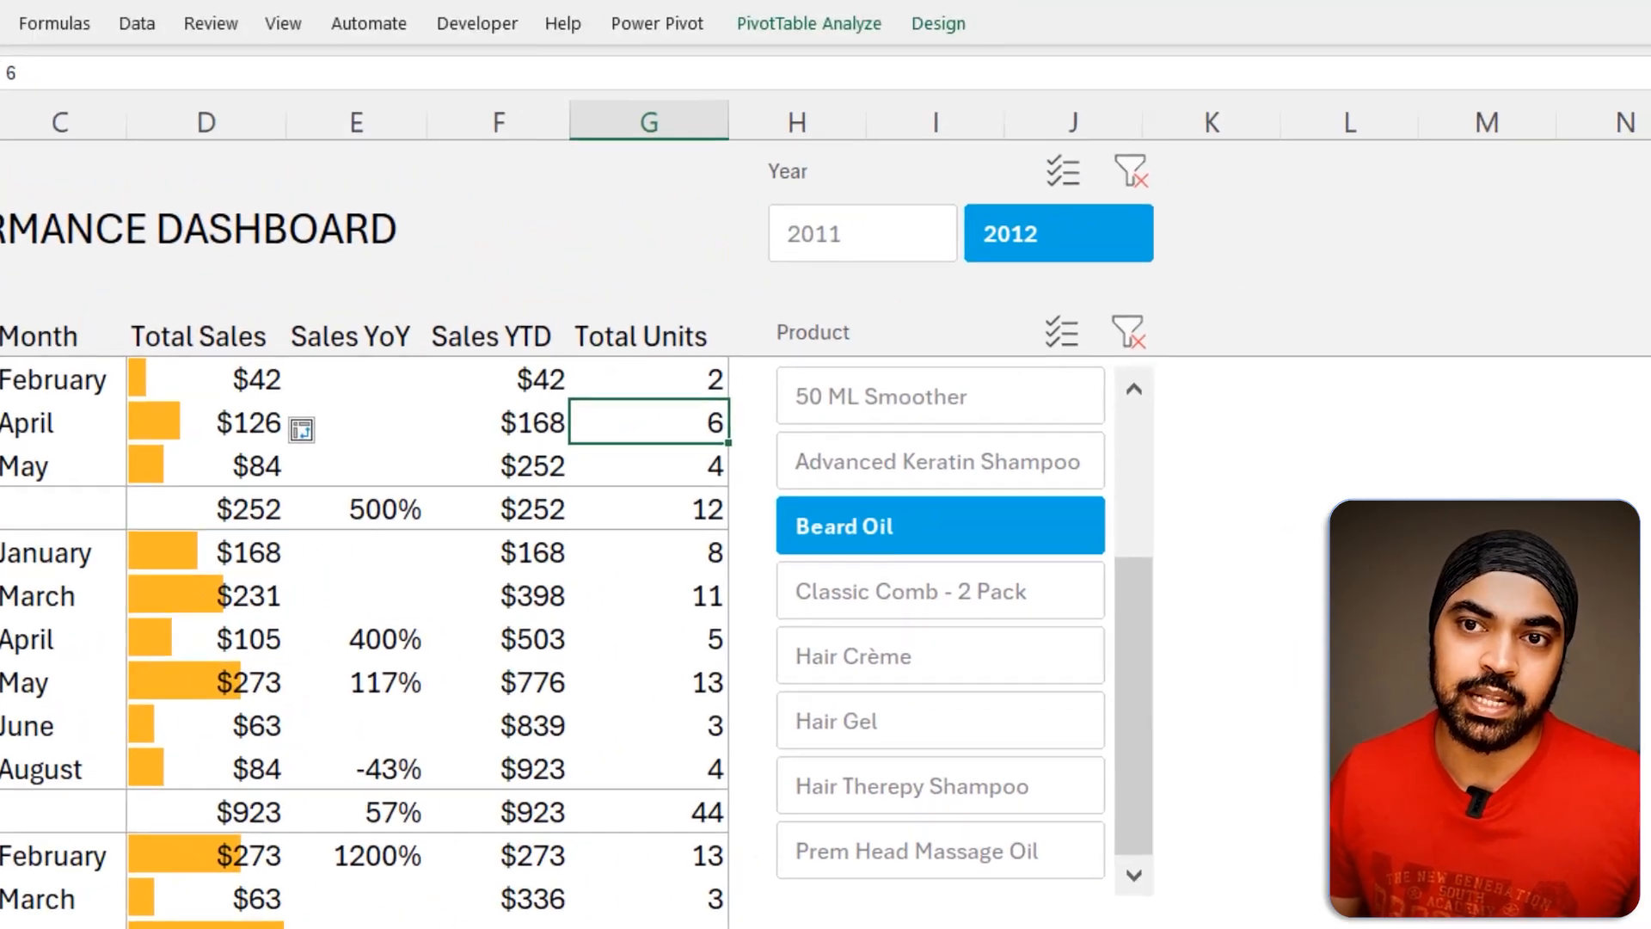
{"action": "key", "text": "alt+h"}
{"action": "key", "text": "l"}
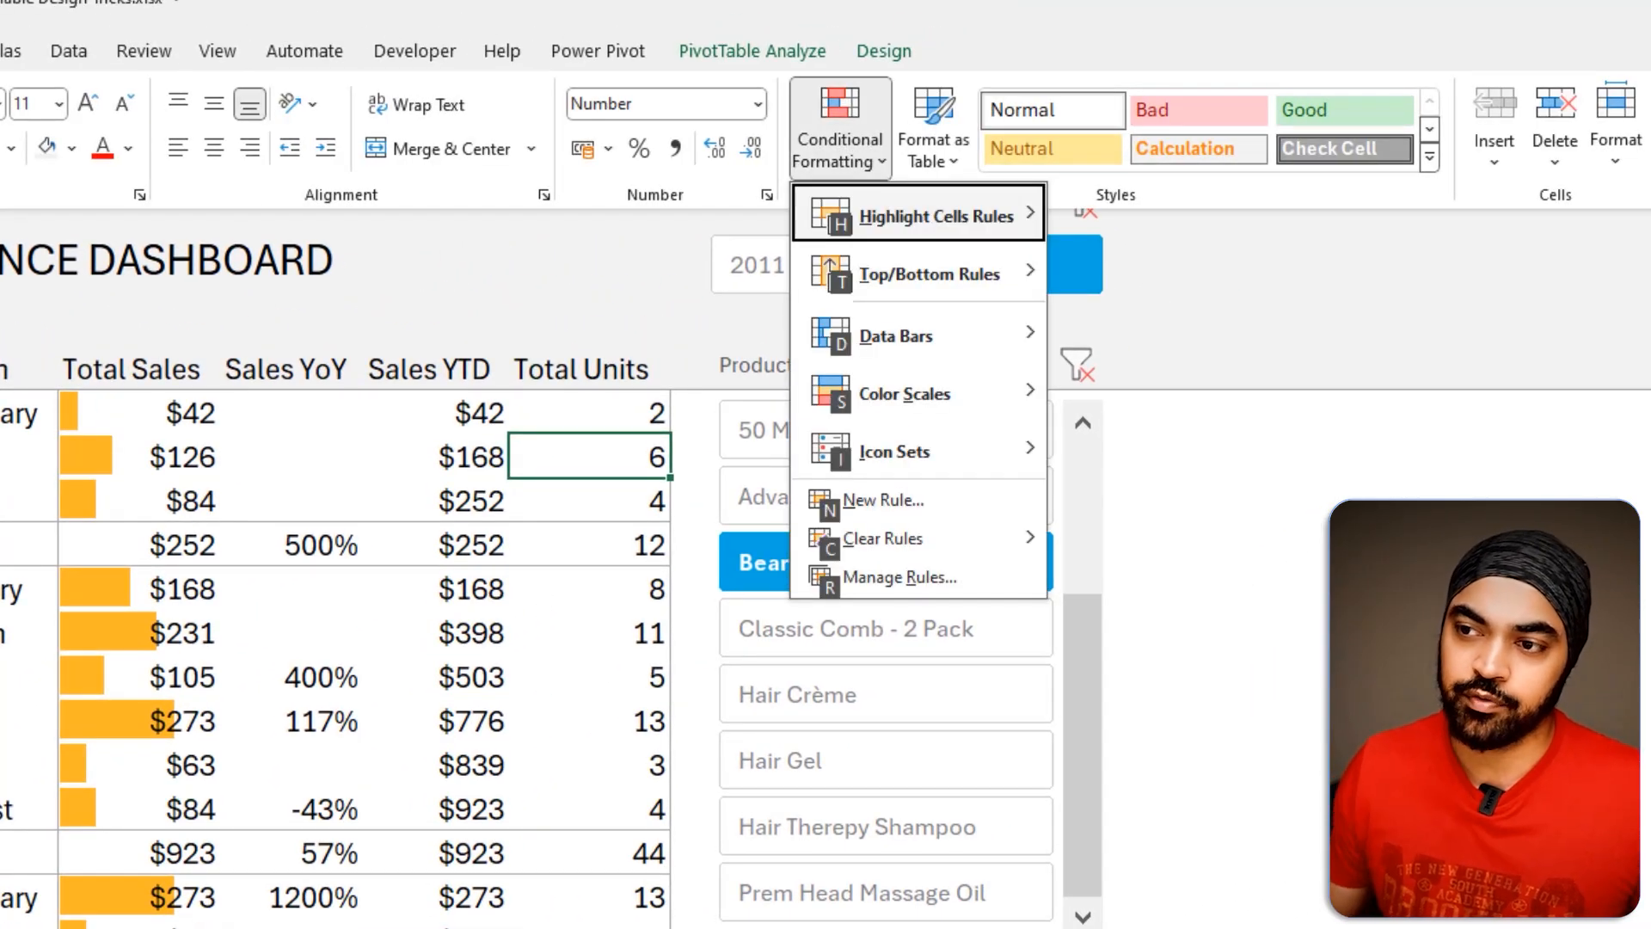
{"action": "mouse_move", "coordinate": [946, 335]}
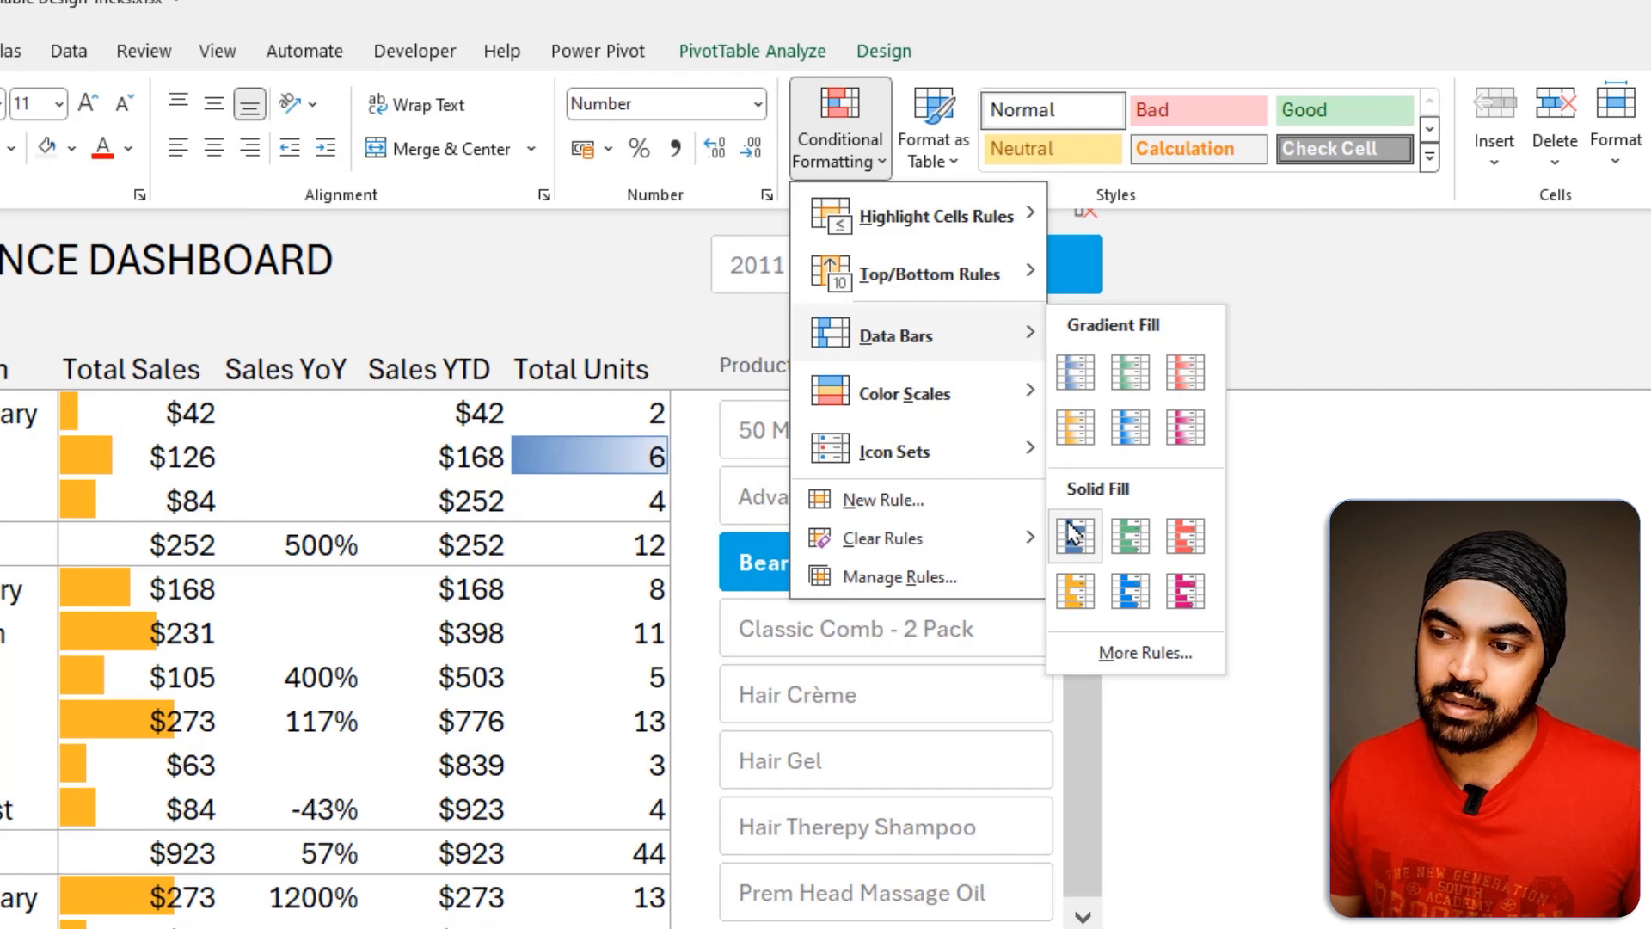
{"action": "left_click", "coordinate": [1066, 595]}
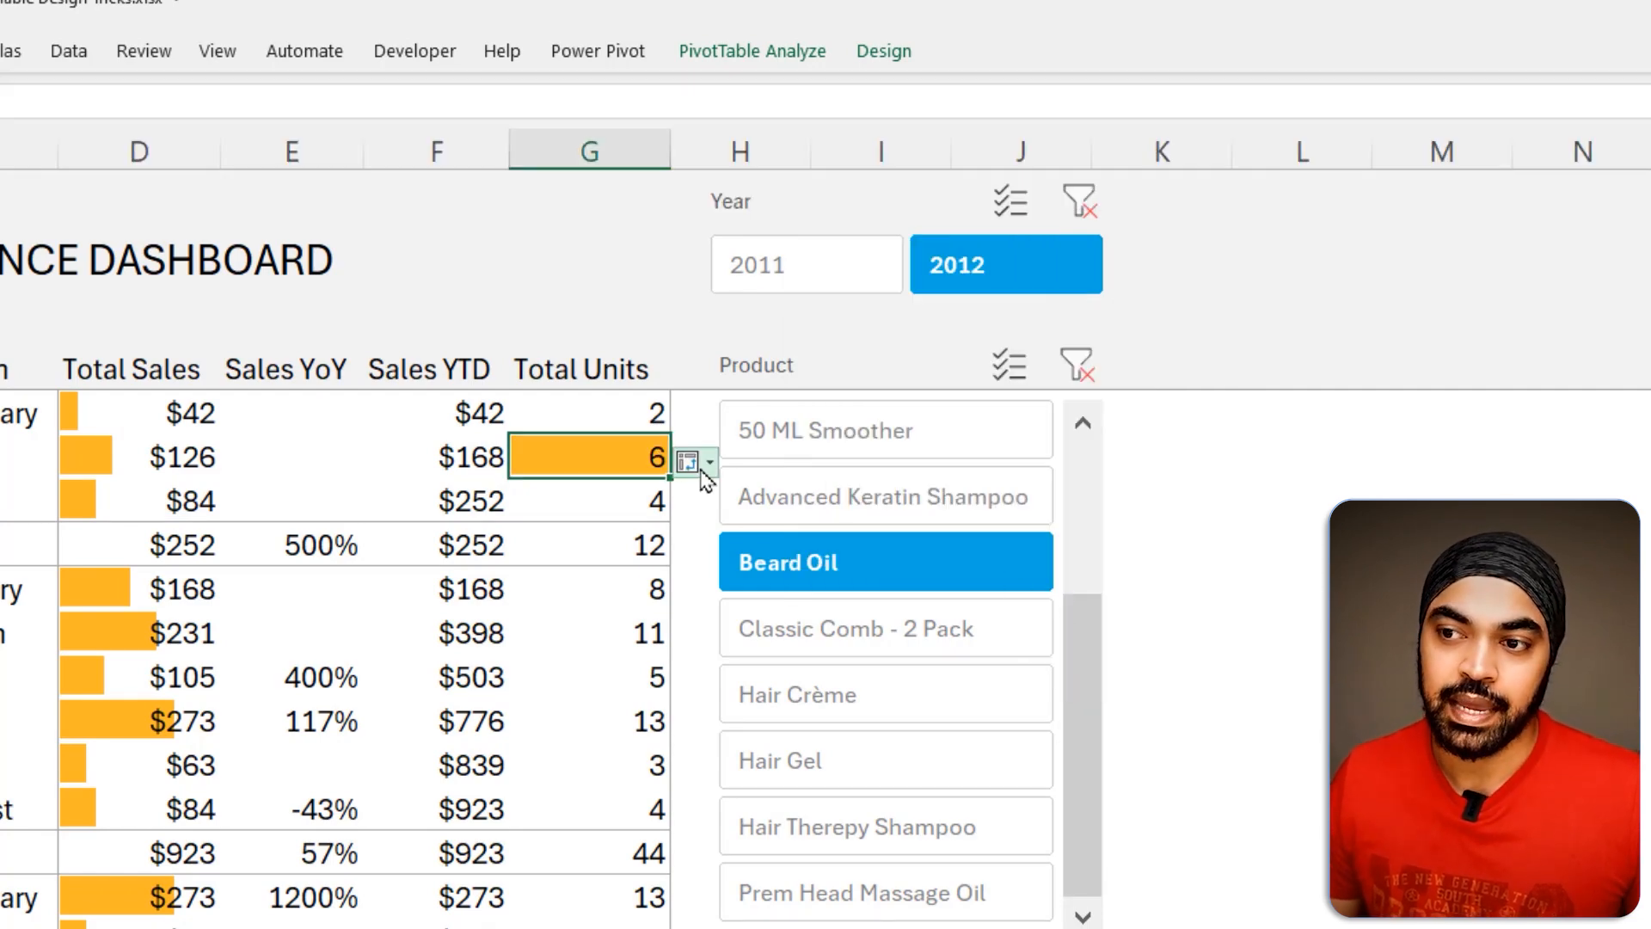
Step: Extend the units data bar rule to all cells showing Total Units values for Month
{"action": "left_click", "coordinate": [707, 466]}
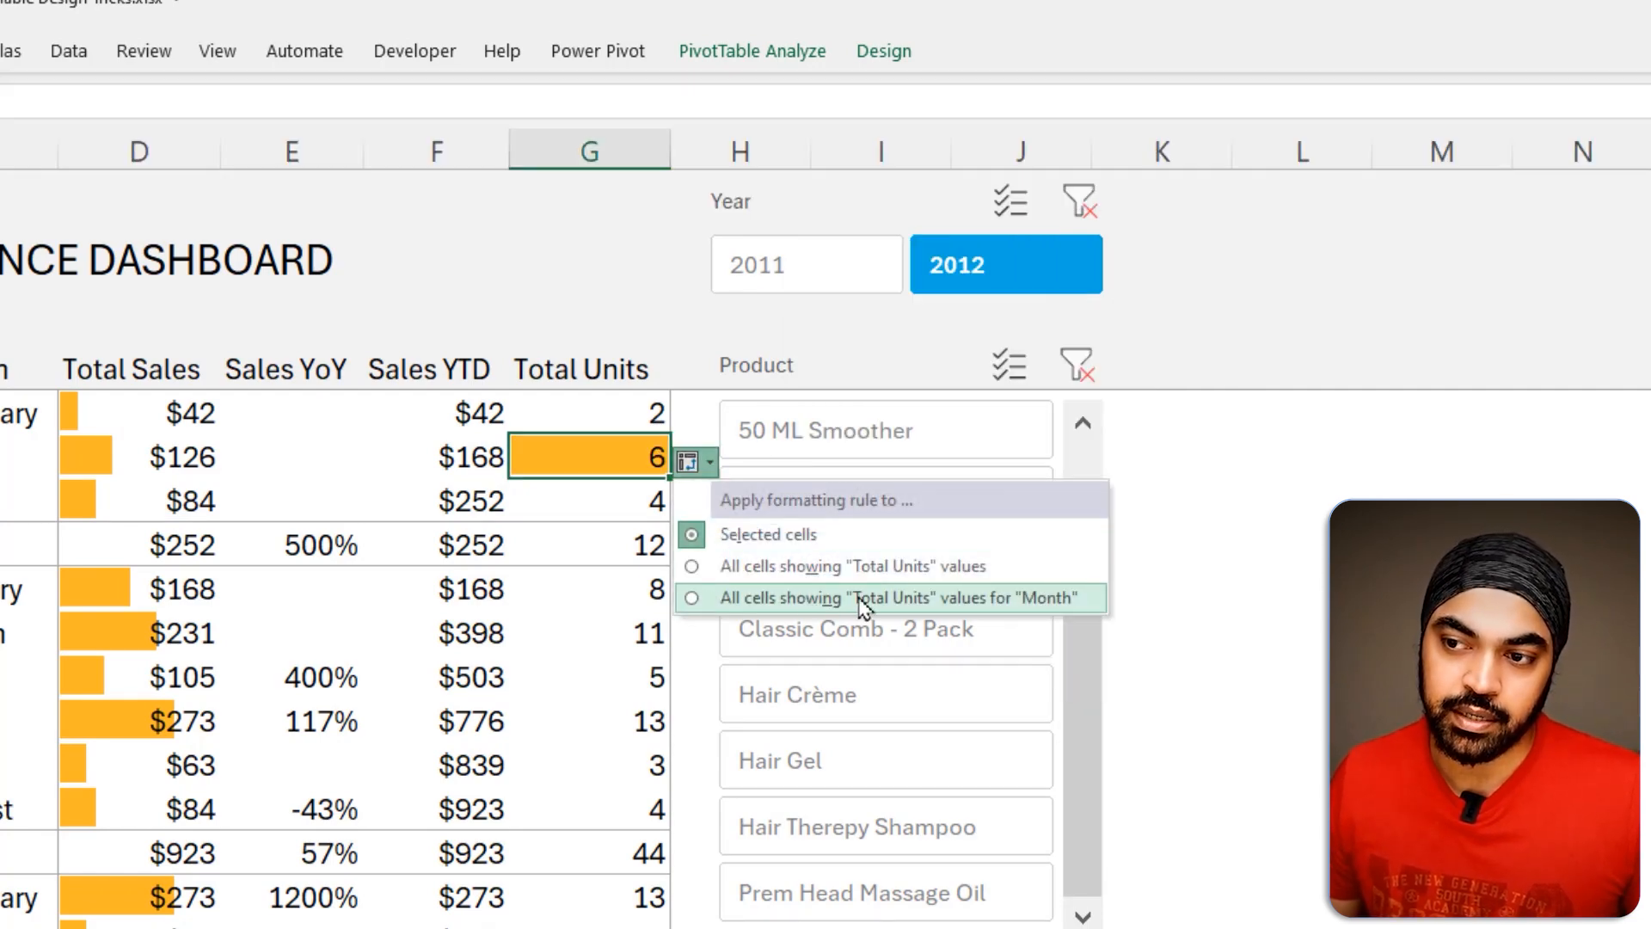
{"action": "left_click", "coordinate": [935, 599]}
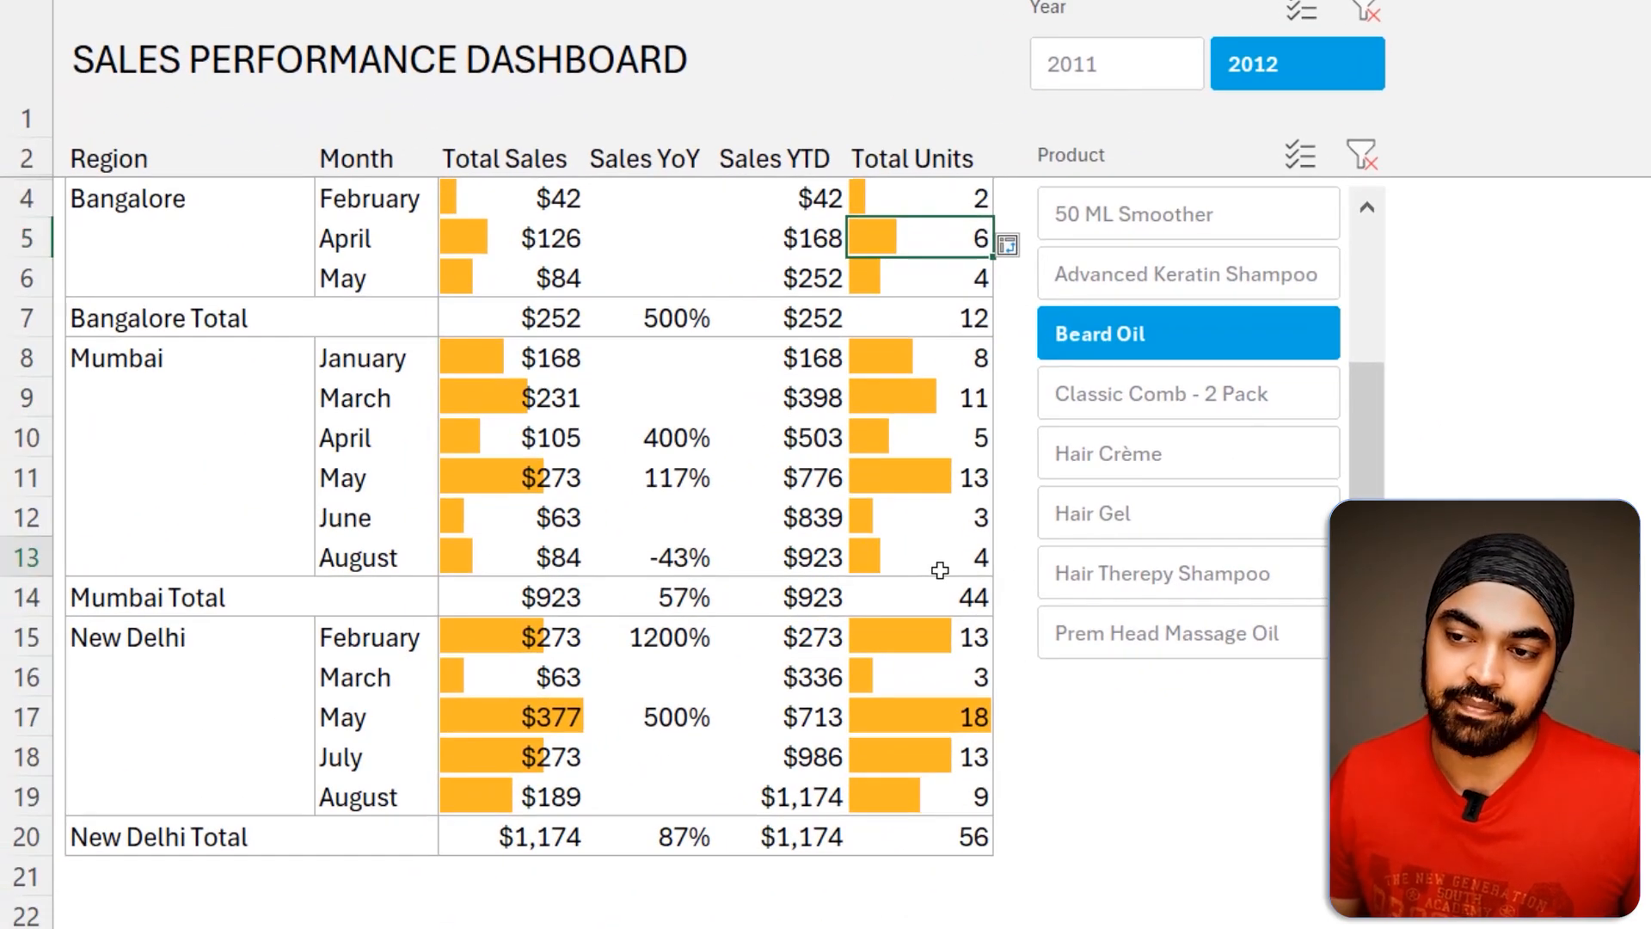
{"action": "left_click", "coordinate": [593, 808]}
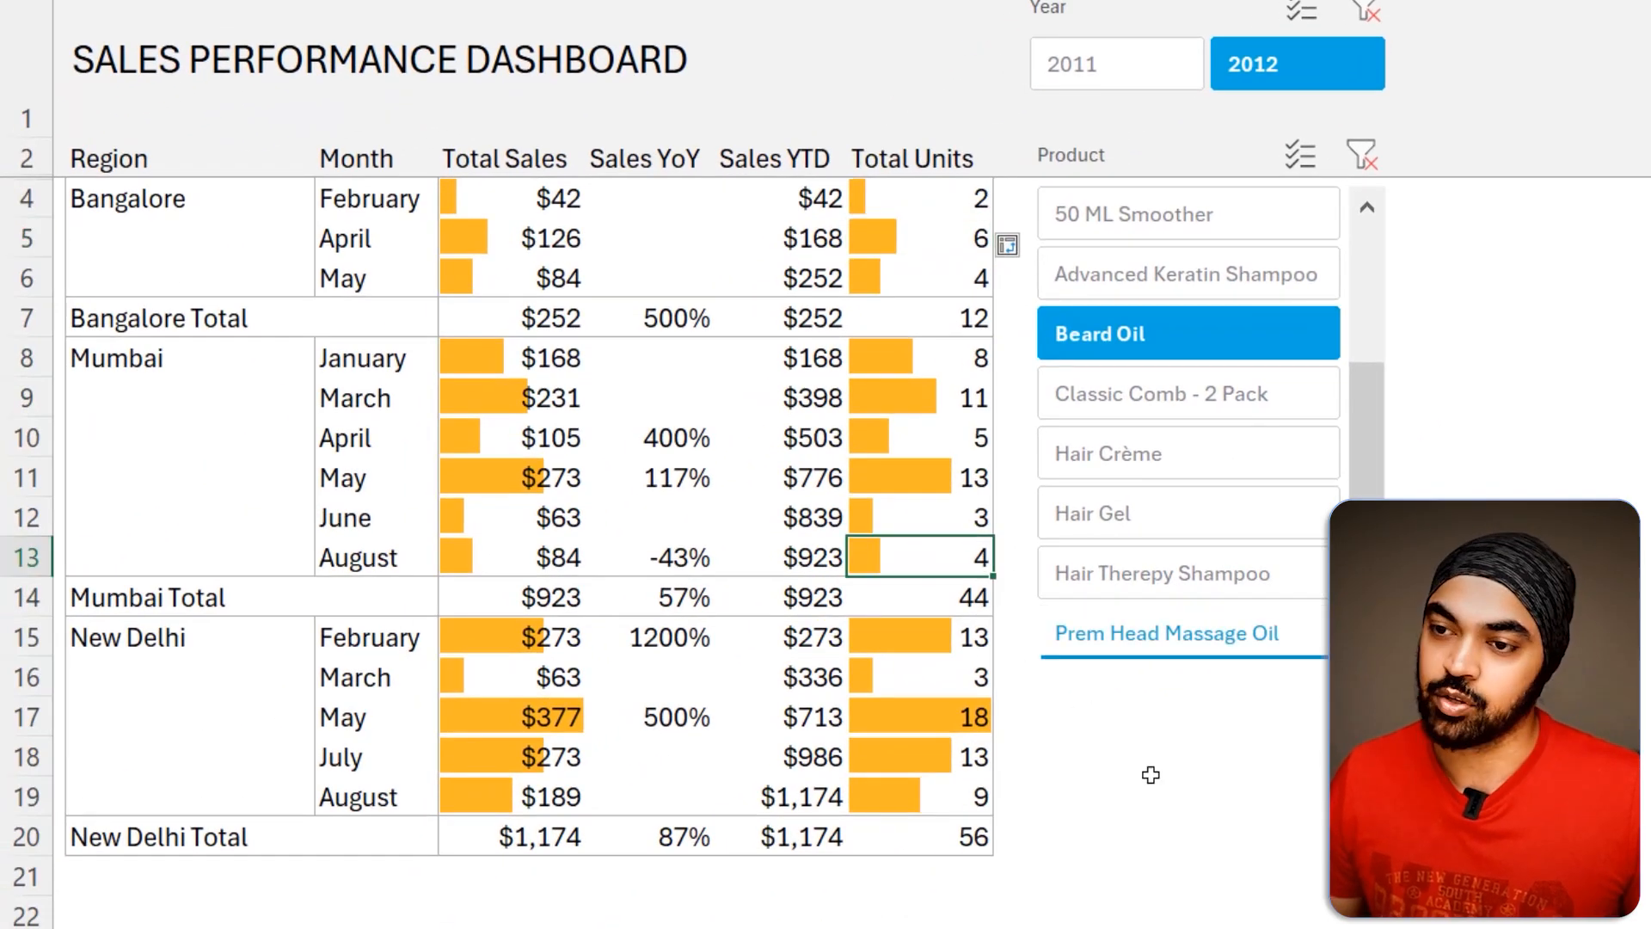
{"action": "left_click", "coordinate": [774, 588]}
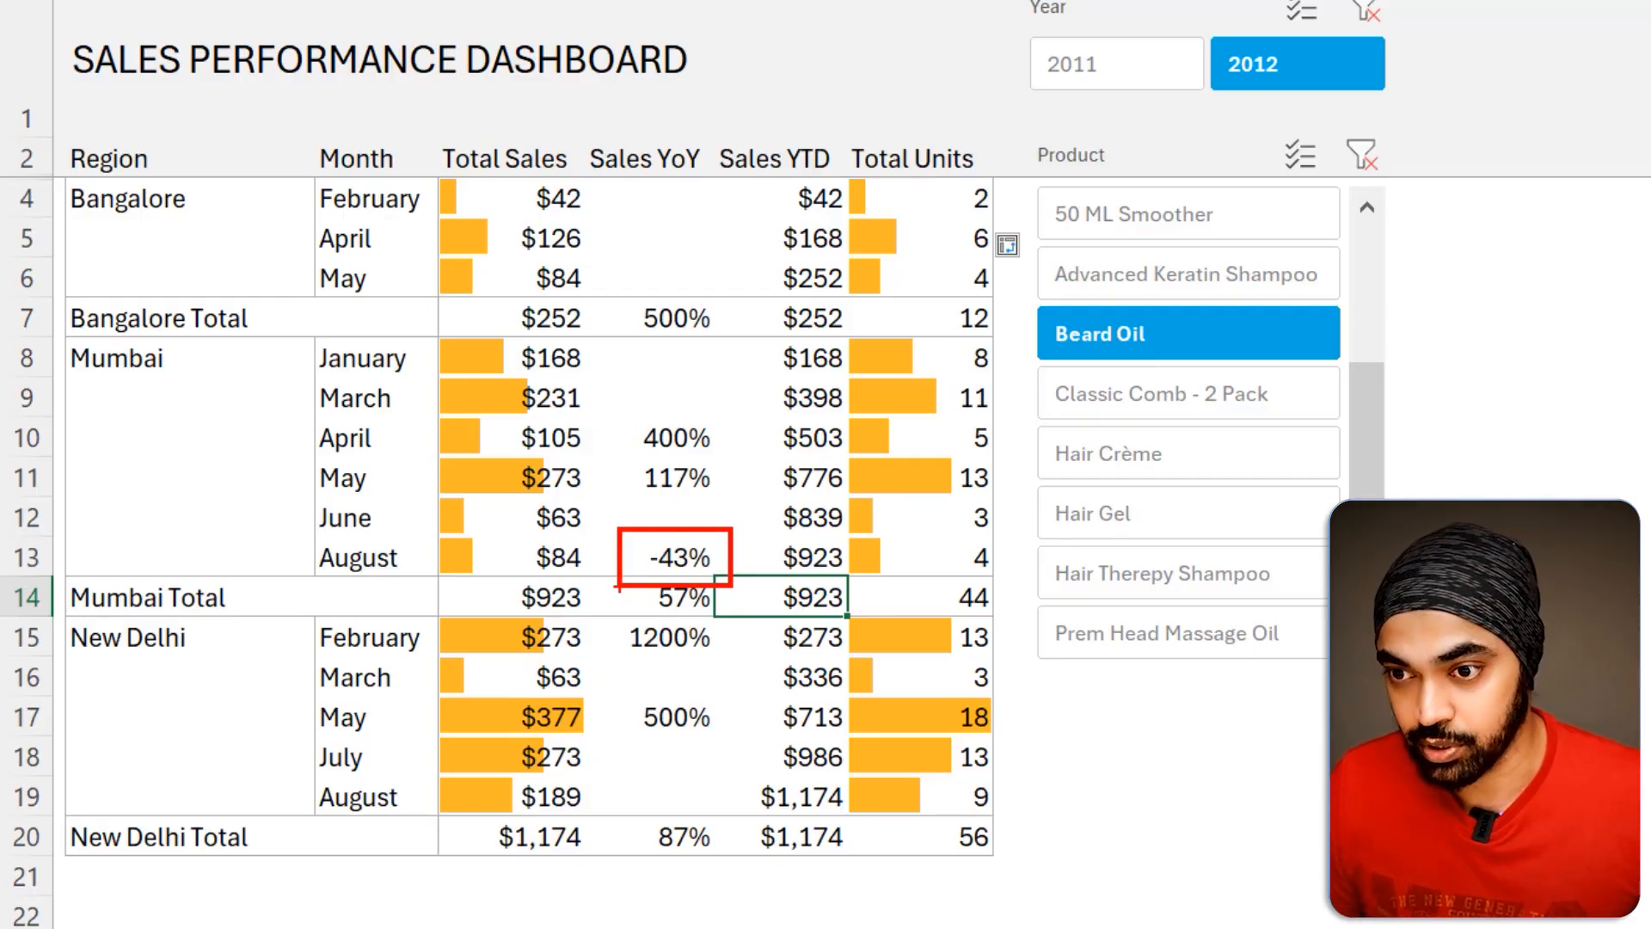
Step: Add a Less Than 0 rule with Red Text to Mumbai's August Sales YoY and apply it to all Sales YoY values for Month
{"action": "left_click", "coordinate": [675, 557]}
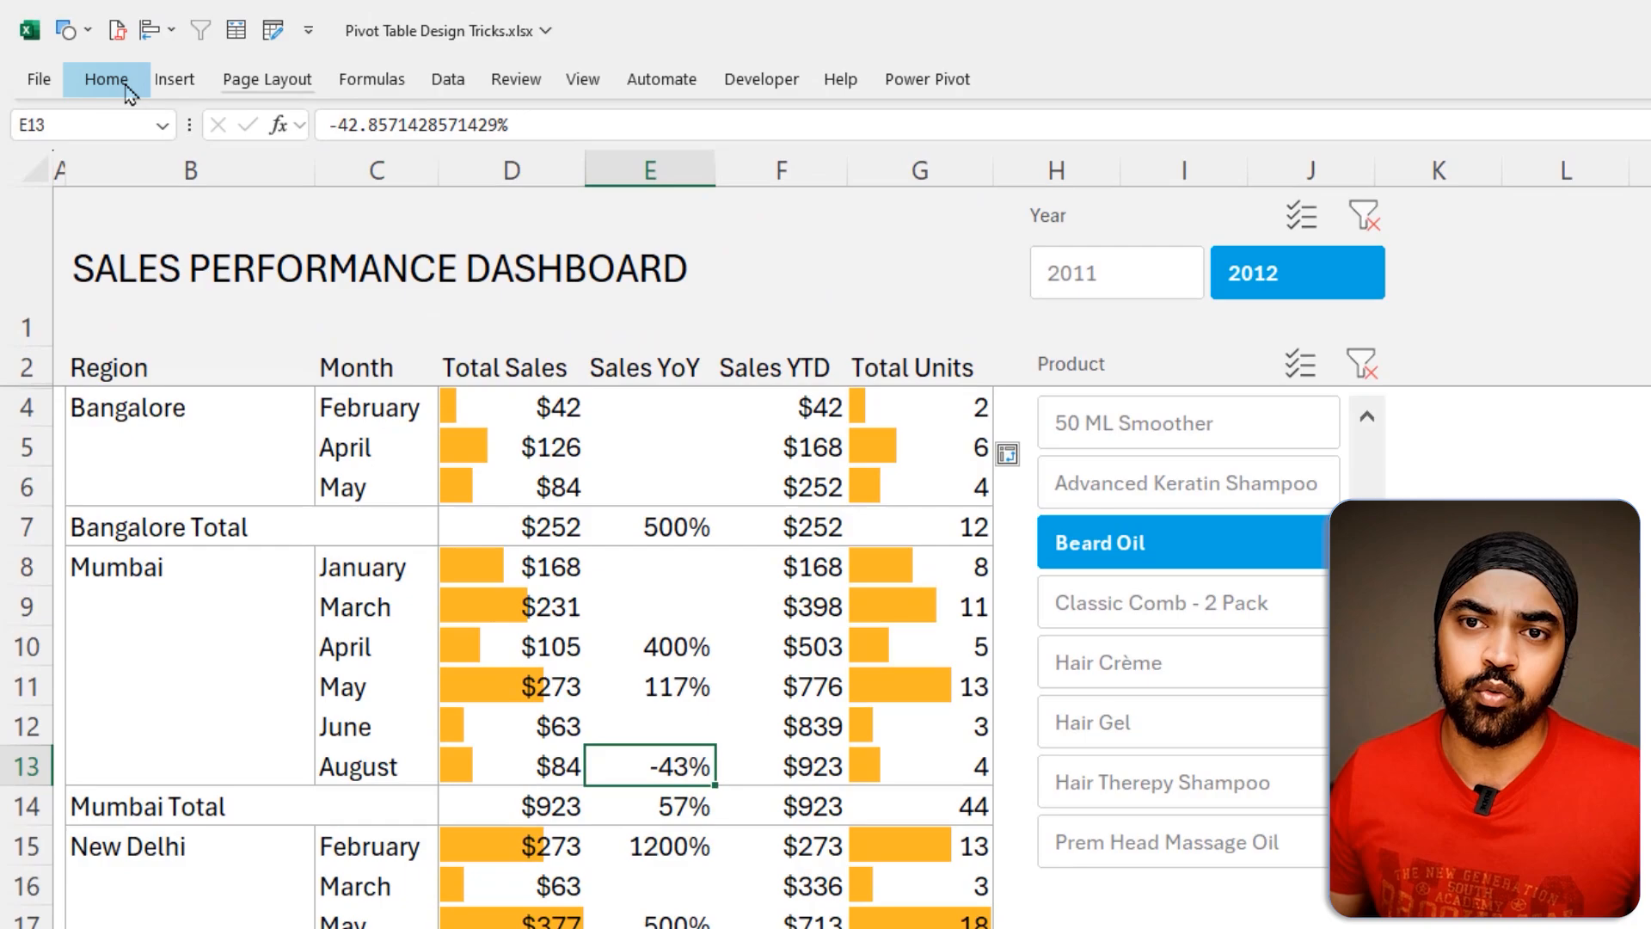
{"action": "left_click", "coordinate": [110, 79]}
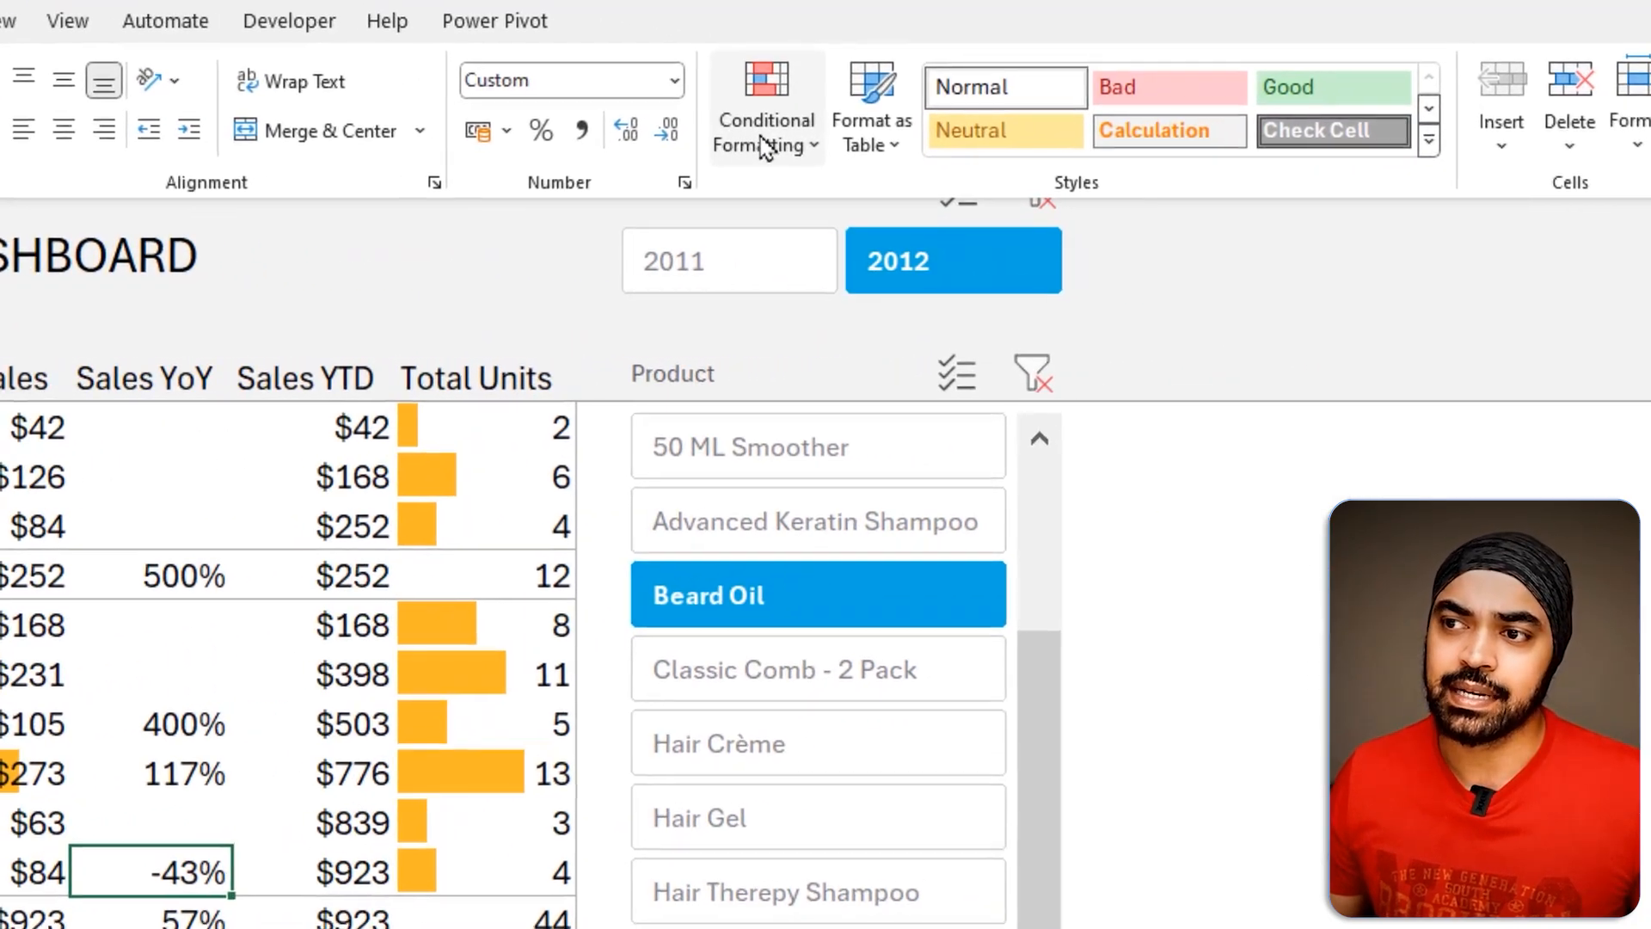
{"action": "left_click", "coordinate": [1146, 170]}
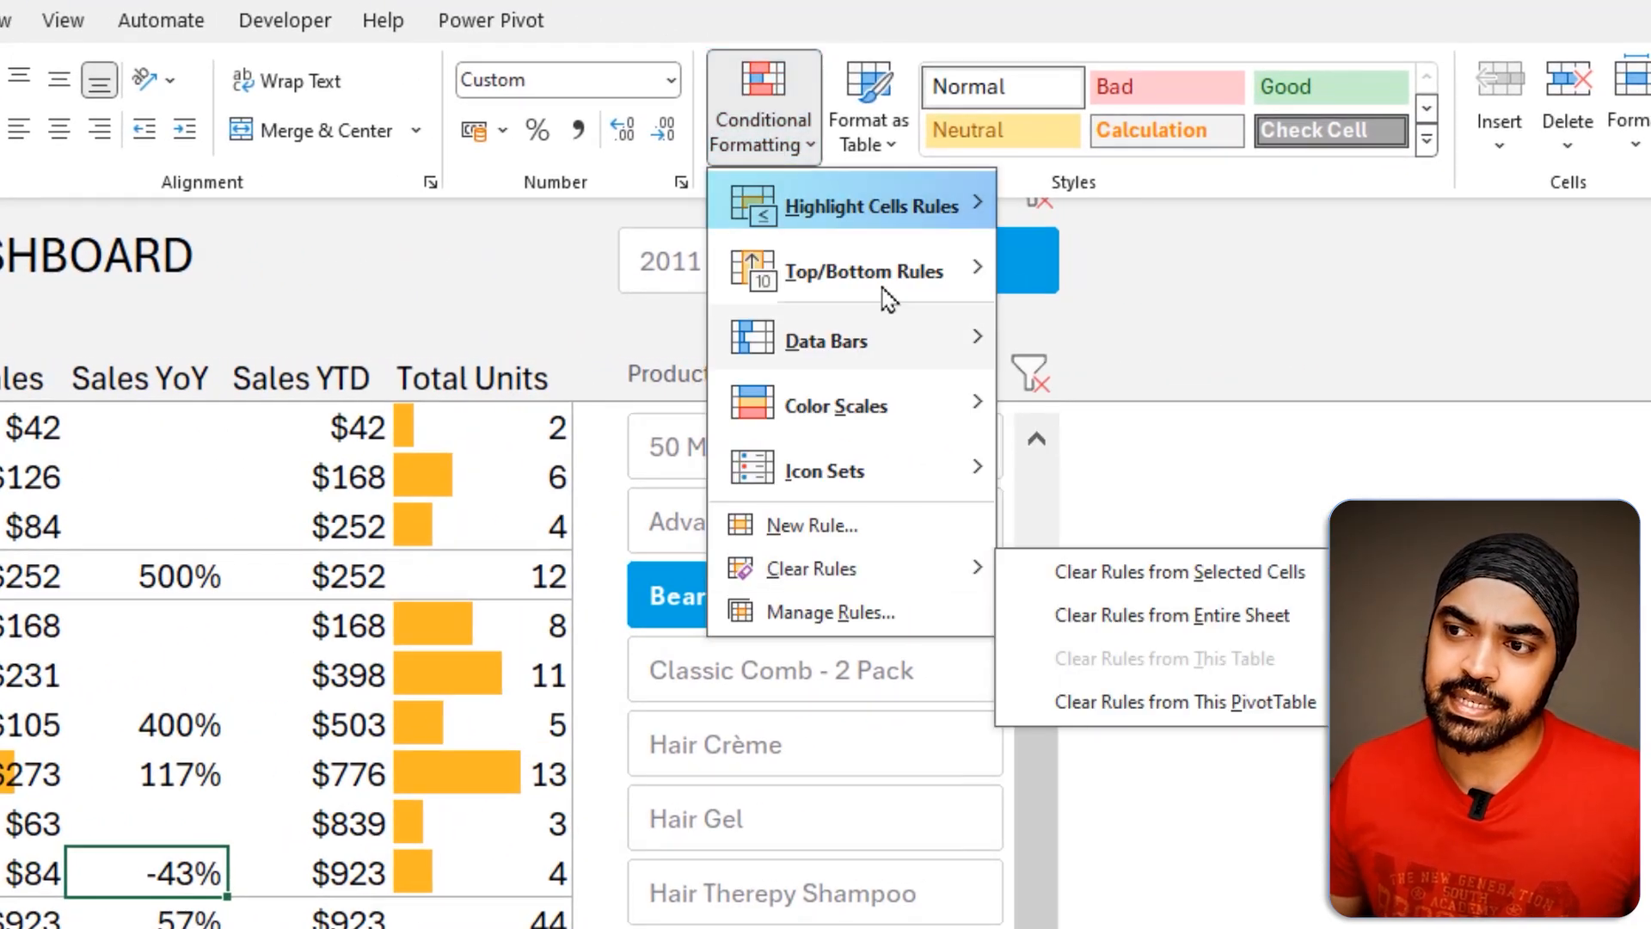
{"action": "mouse_move", "coordinate": [901, 204]}
{"action": "left_click", "coordinate": [1132, 273]}
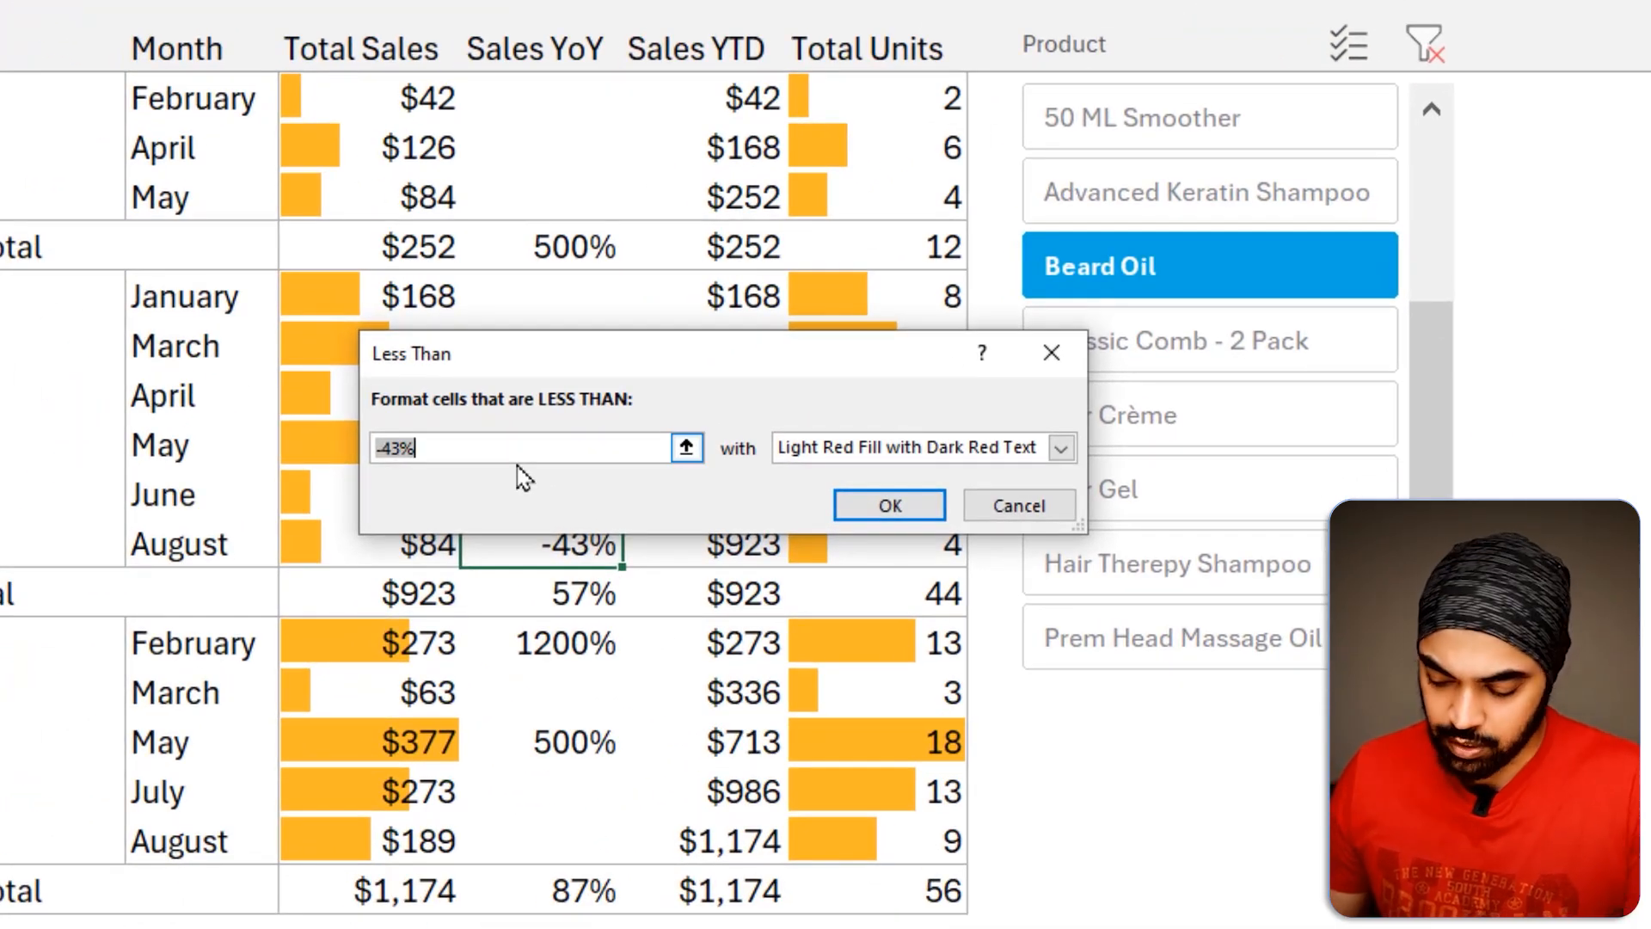
{"action": "type", "text": "0"}
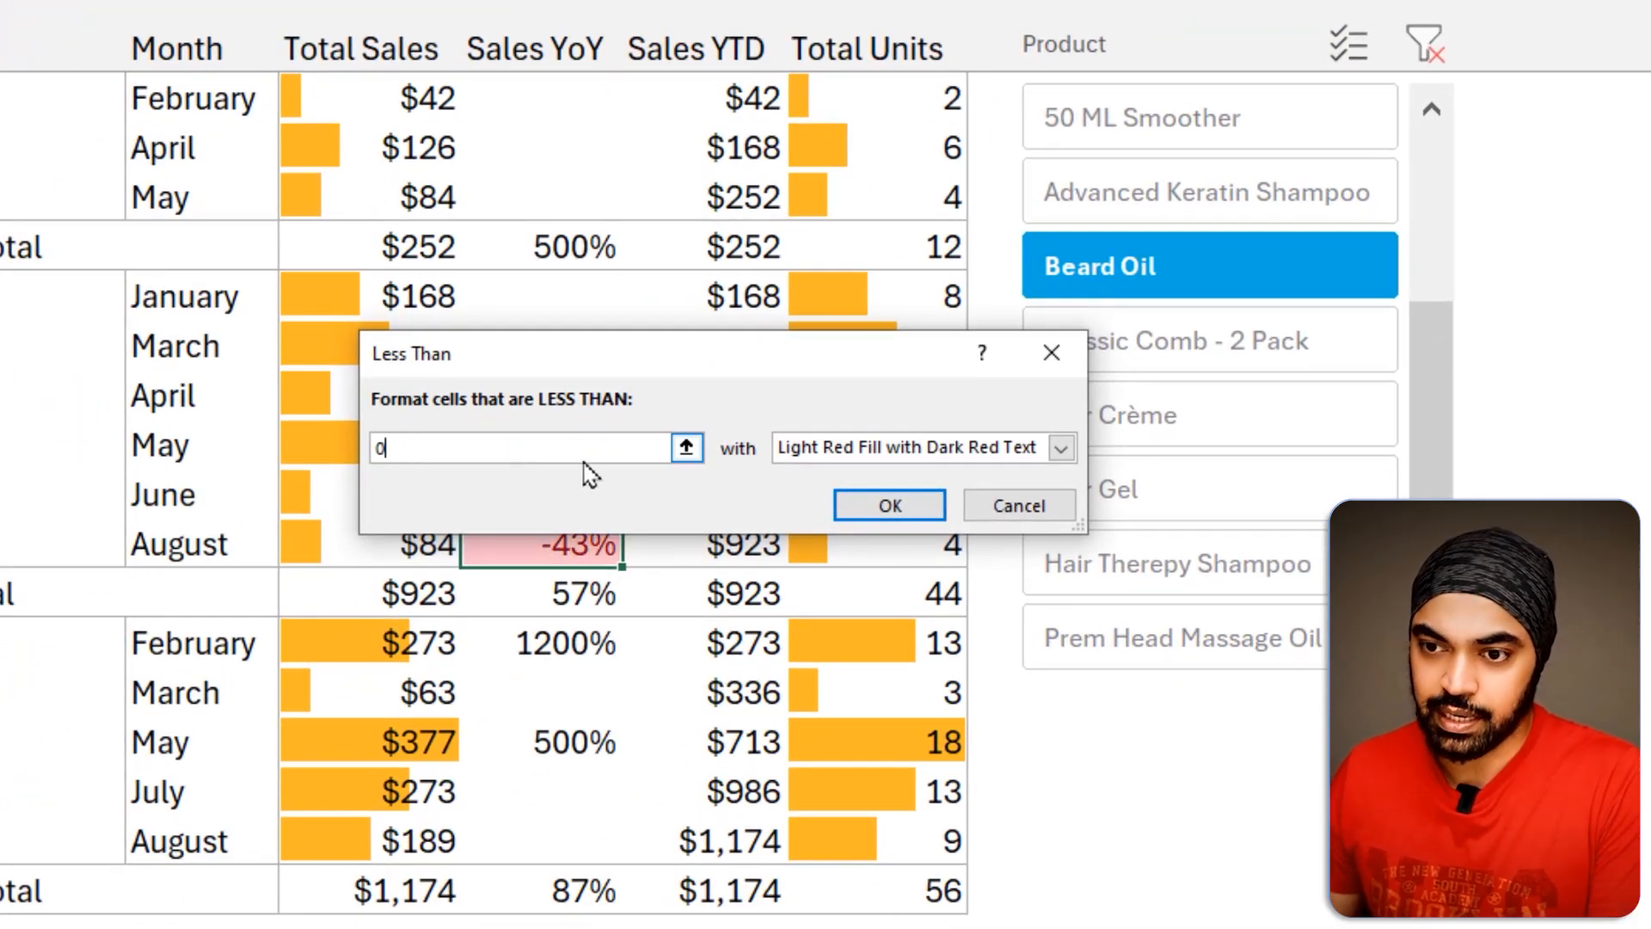
{"action": "left_click", "coordinate": [941, 449]}
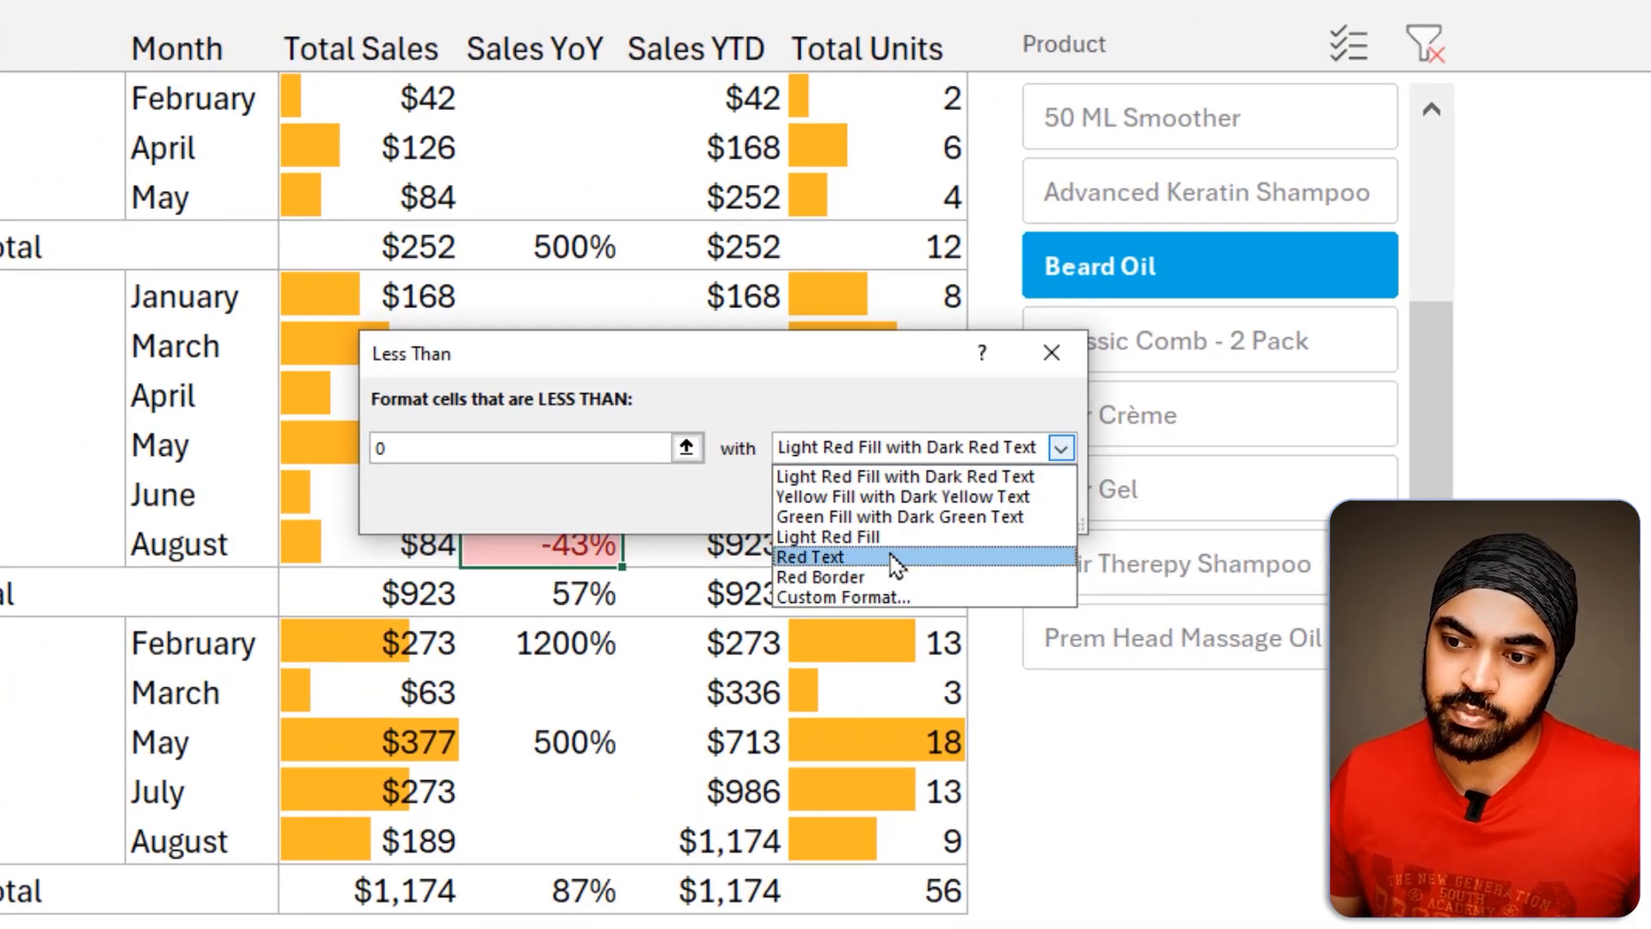
{"action": "left_click", "coordinate": [910, 560]}
{"action": "left_click", "coordinate": [927, 514]}
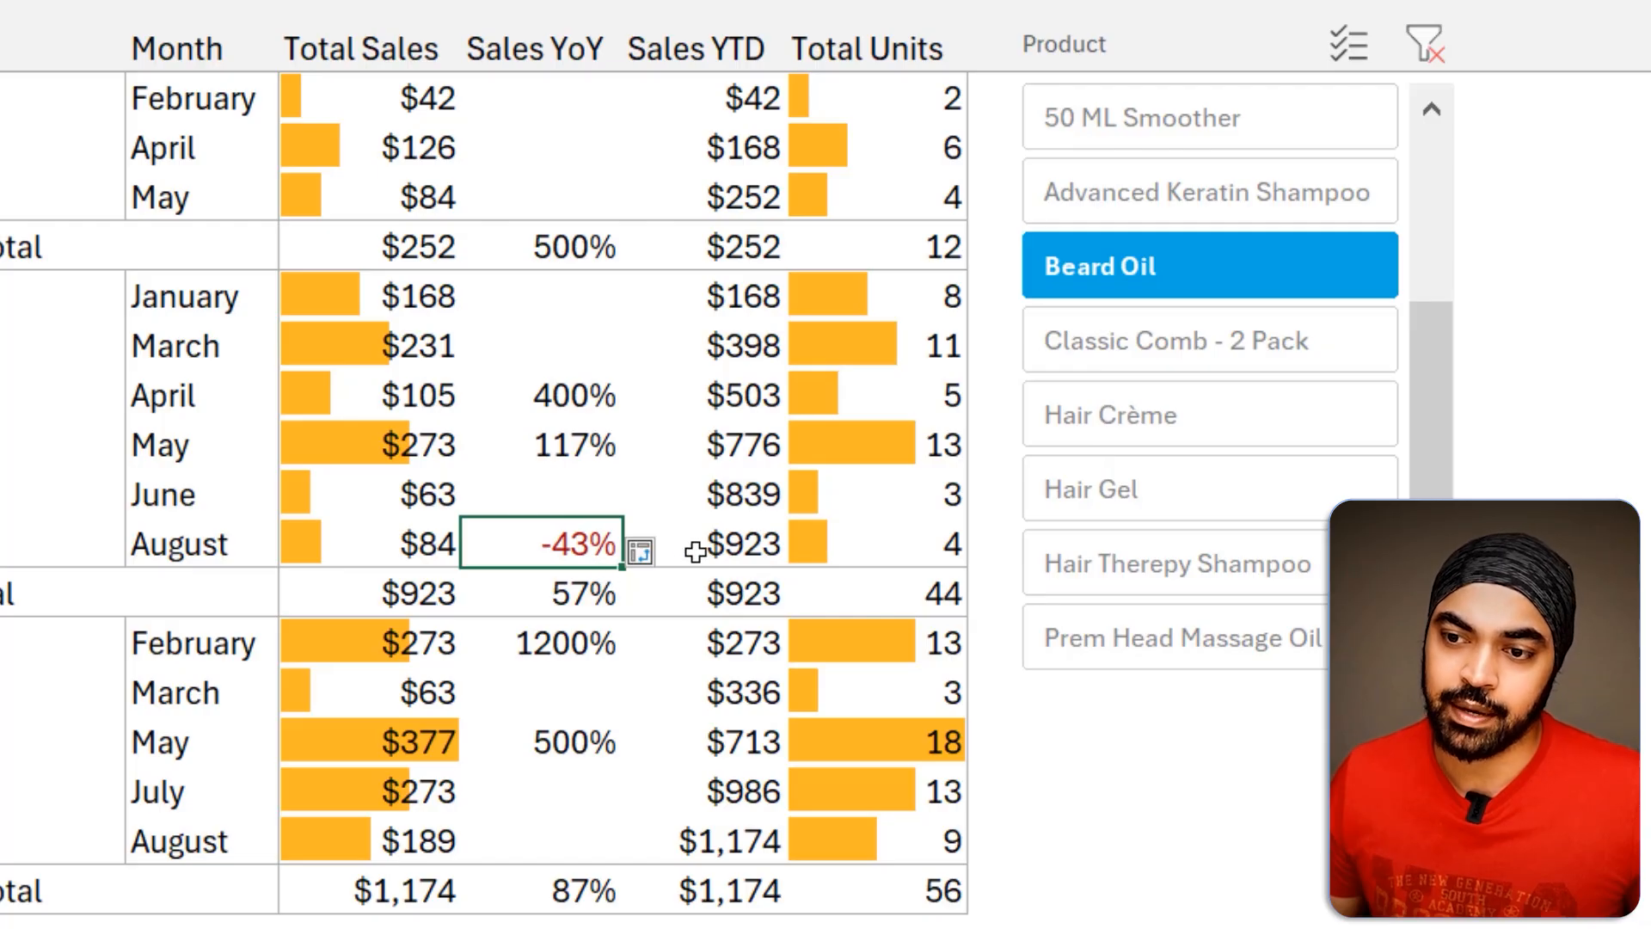
{"action": "left_click", "coordinate": [664, 554]}
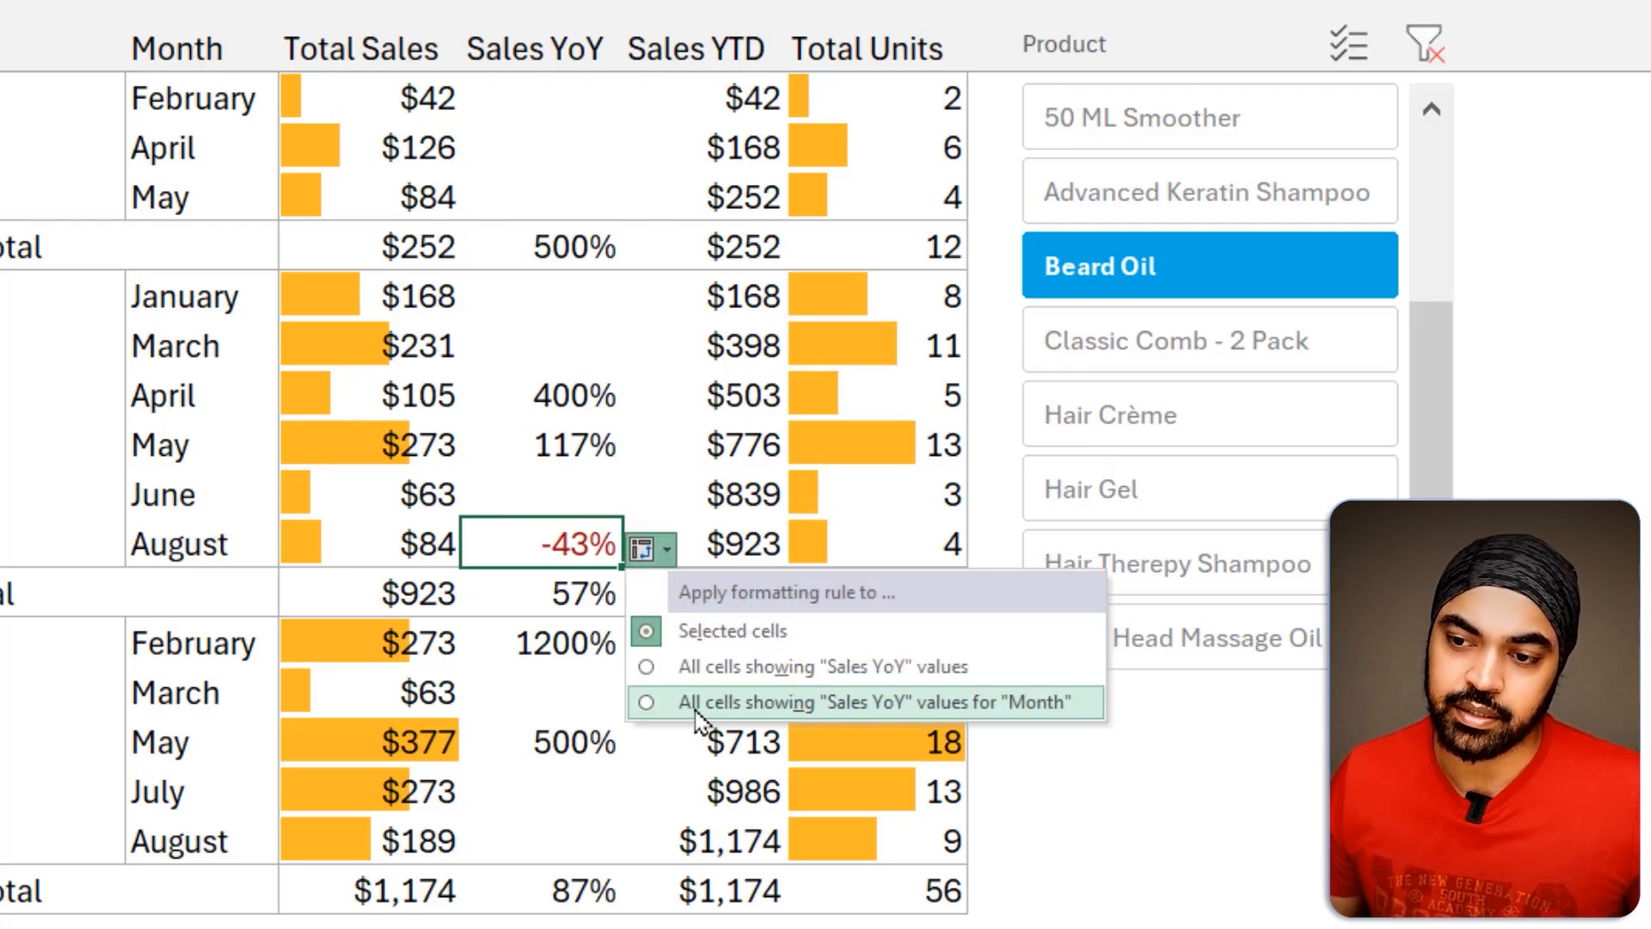
{"action": "left_click", "coordinate": [900, 703]}
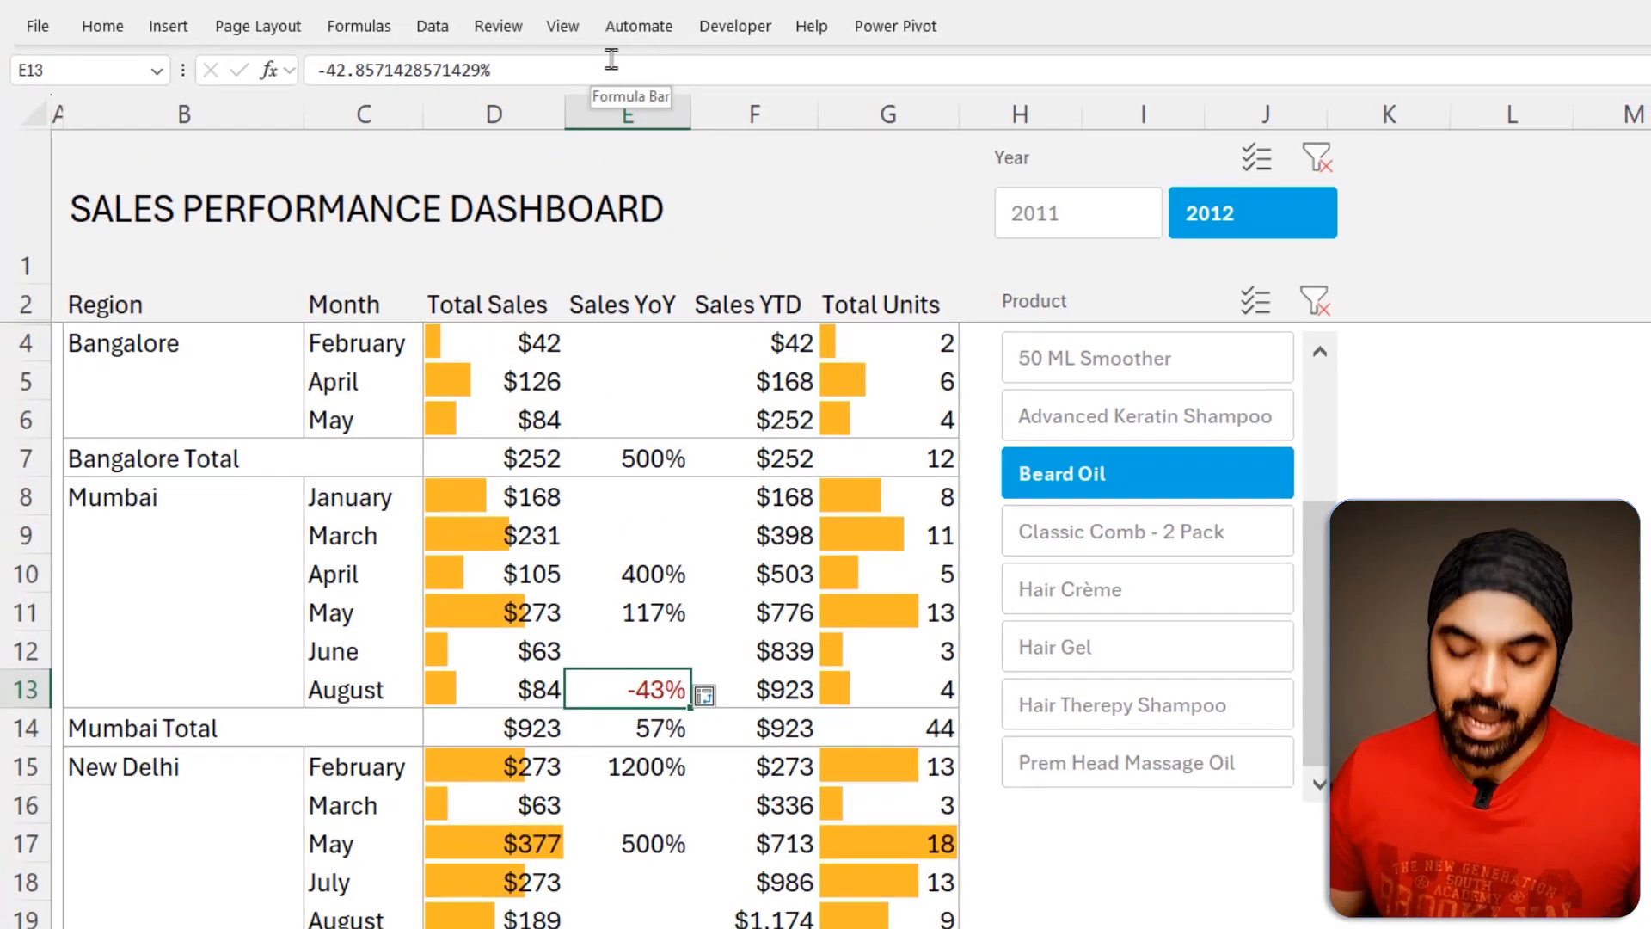
Step: Edit the PivotTable's Cell Value < 0 formatting rule so that its red font is Bold
{"action": "left_click", "coordinate": [102, 26]}
{"action": "left_click", "coordinate": [1108, 95]}
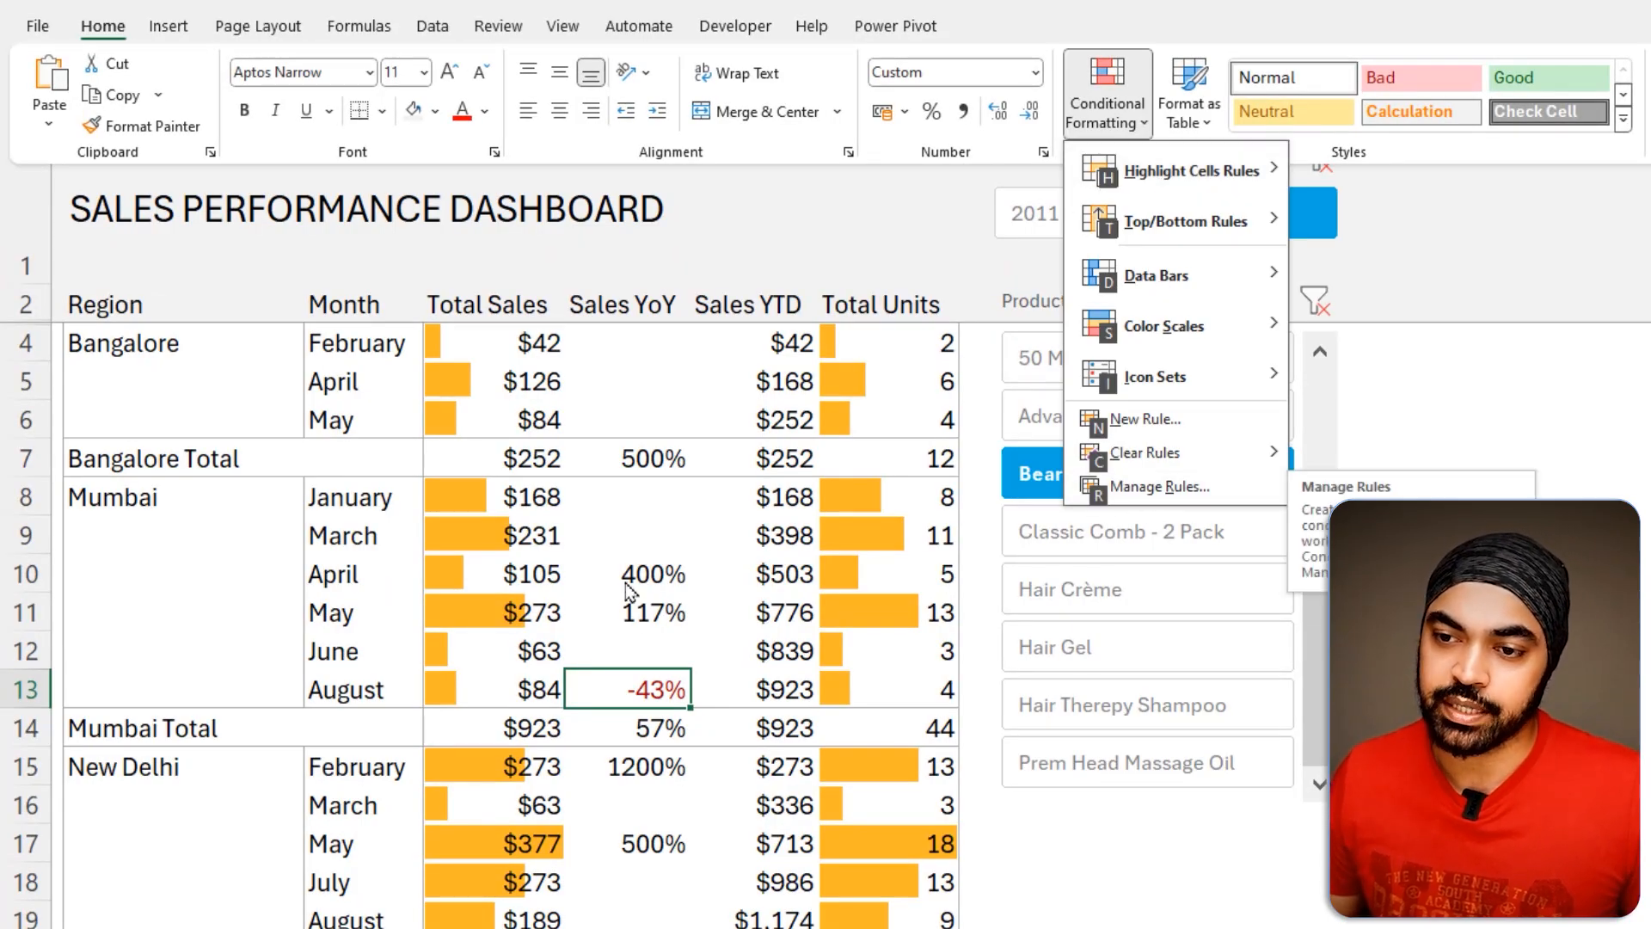
{"action": "left_click", "coordinate": [1216, 492]}
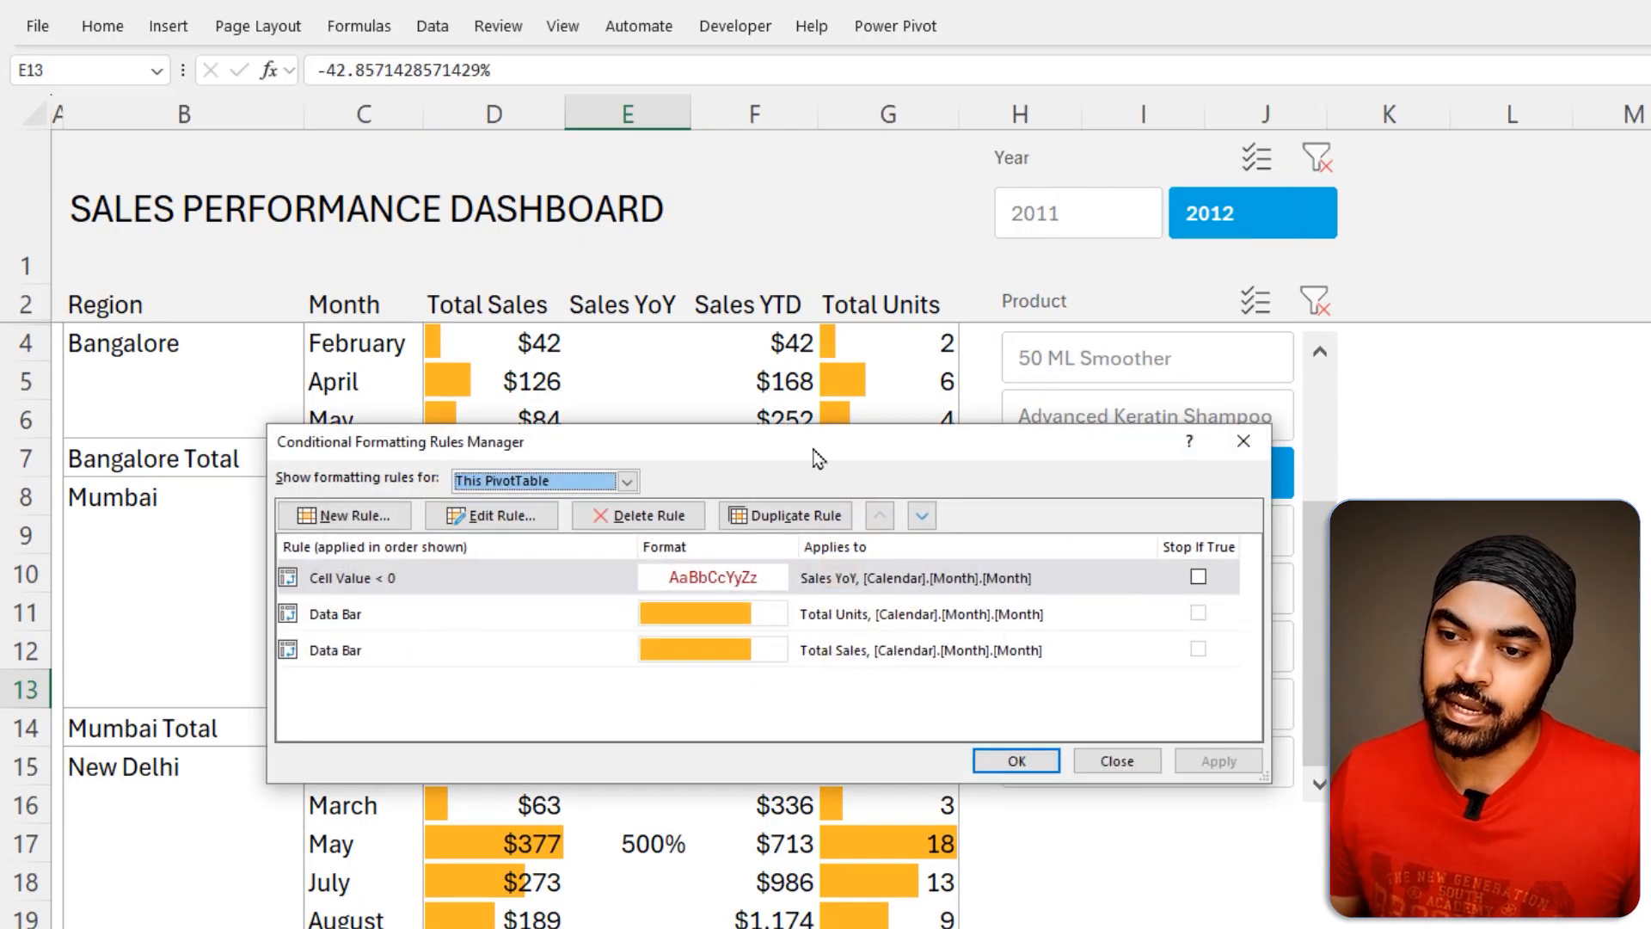
{"action": "left_click_drag", "start_coordinate": [876, 319], "coordinate": [1297, 349]}
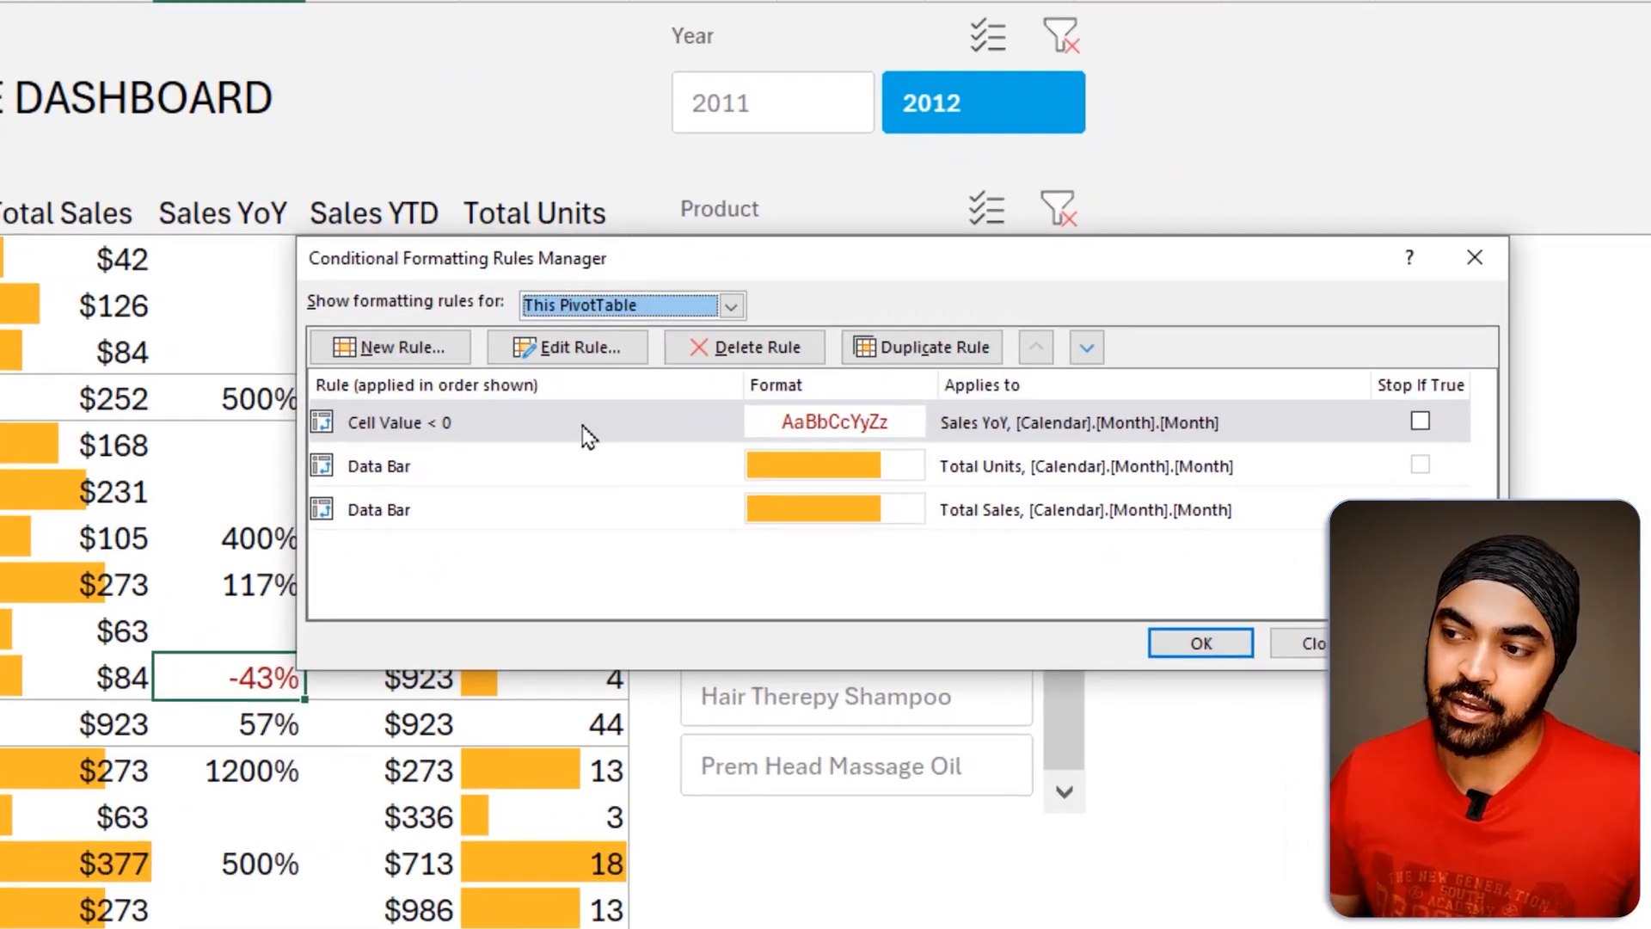
{"action": "left_click", "coordinate": [822, 471]}
{"action": "left_click", "coordinate": [828, 404]}
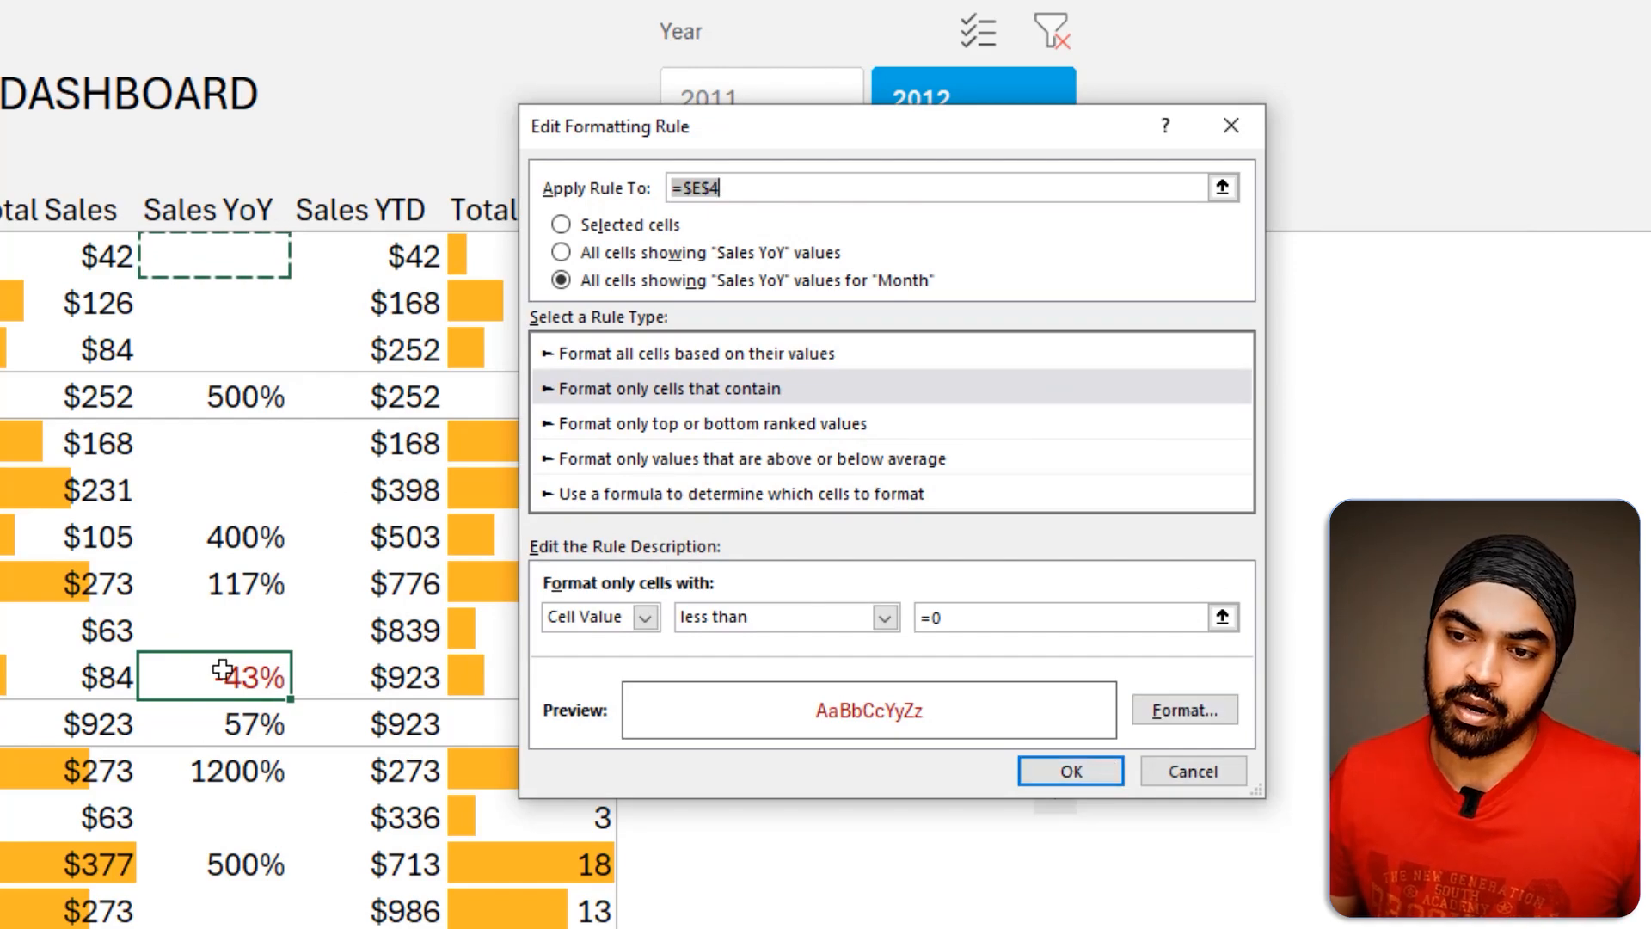
{"action": "left_click", "coordinate": [1198, 710]}
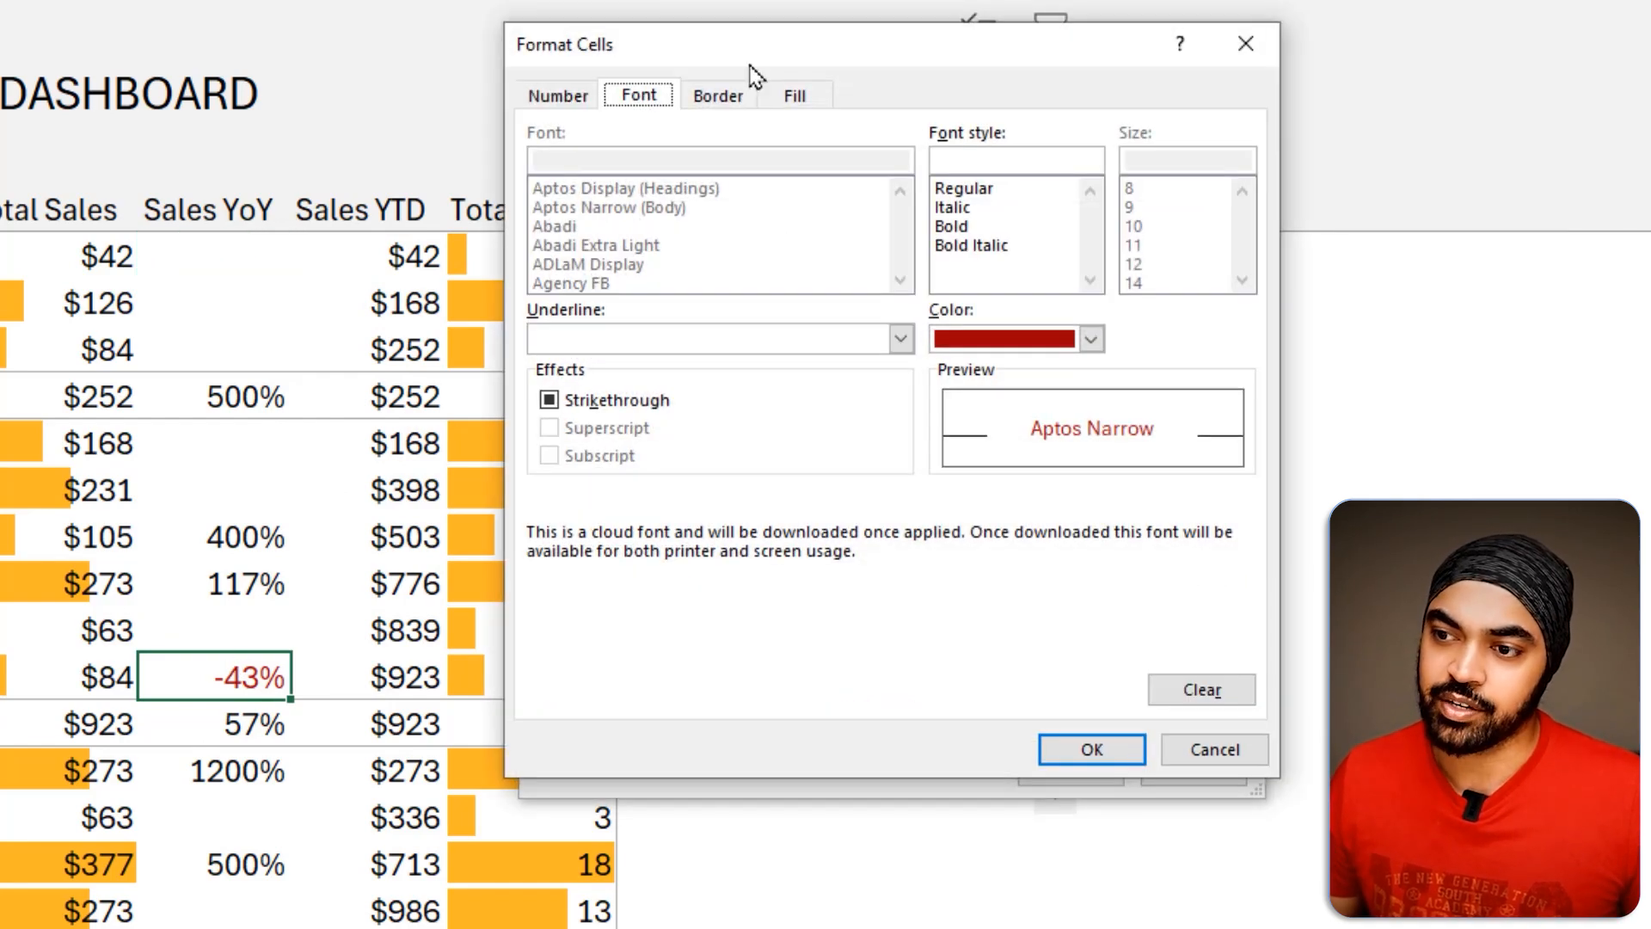
{"action": "left_click", "coordinate": [969, 227]}
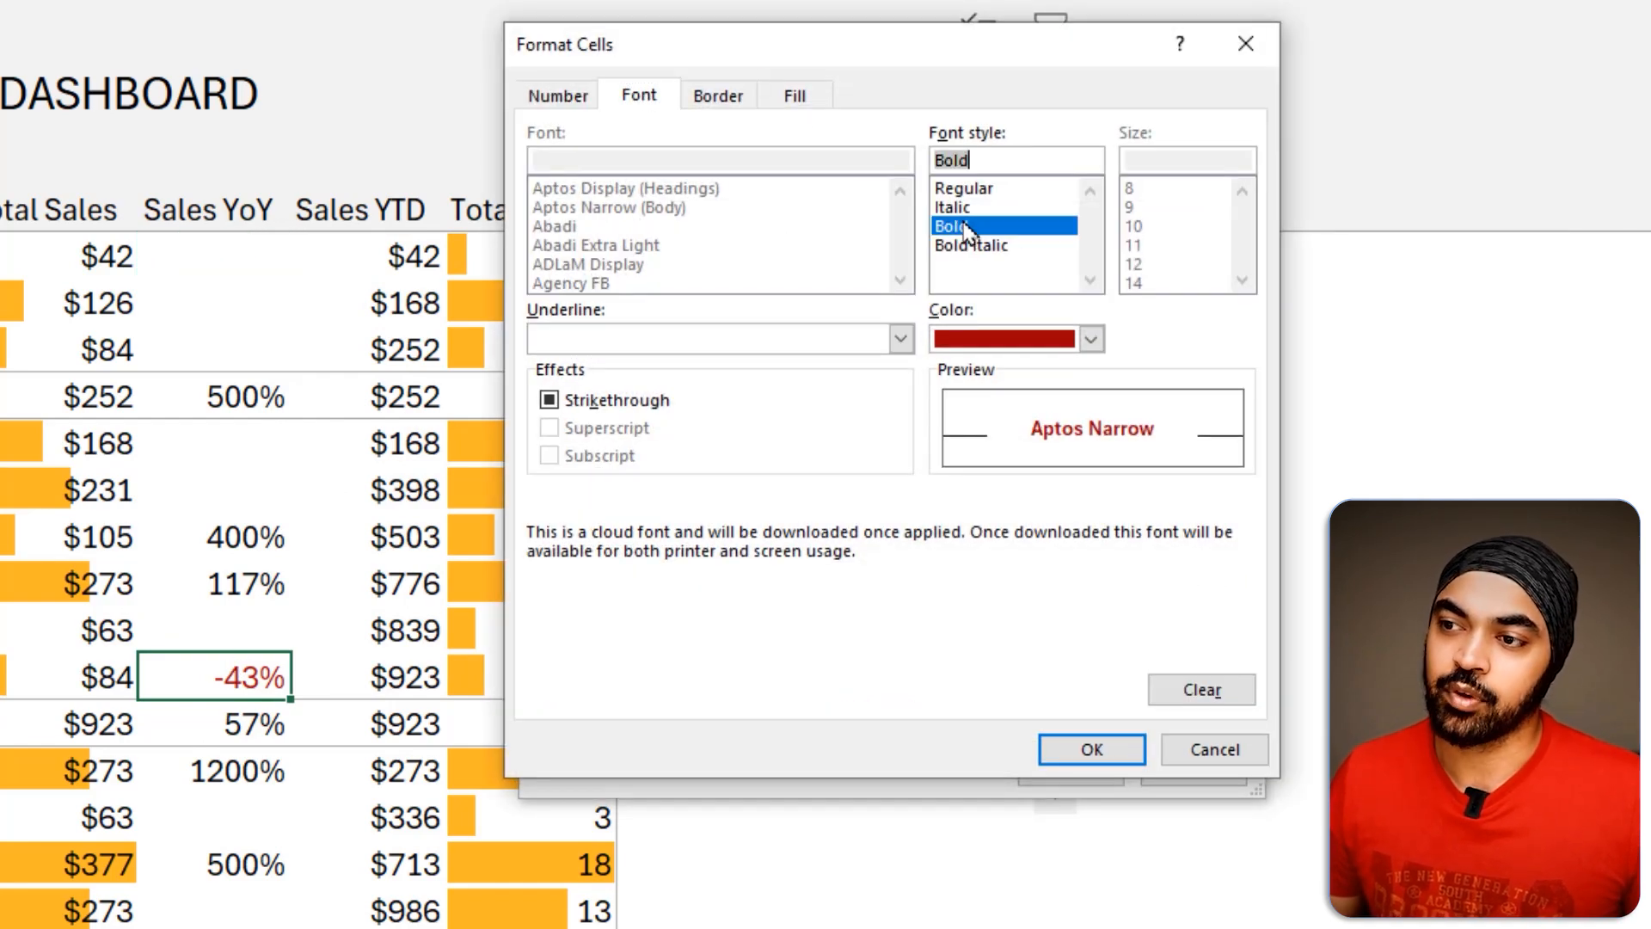
{"action": "left_click", "coordinate": [1090, 748]}
{"action": "left_click", "coordinate": [1075, 874]}
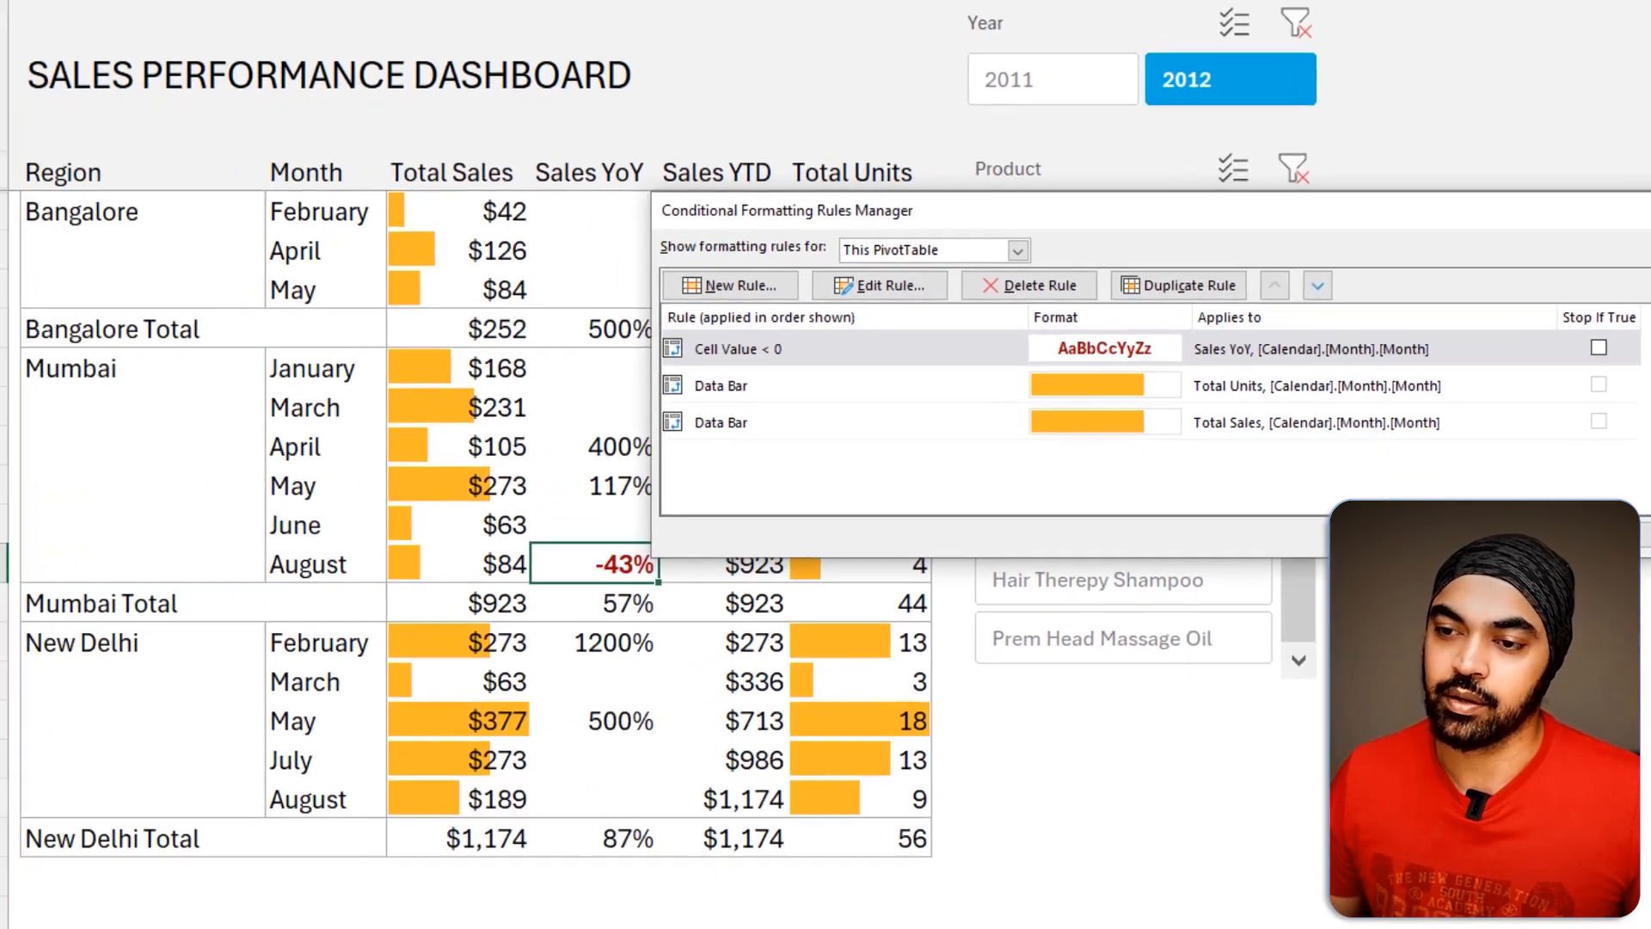
{"action": "left_click", "coordinate": [1192, 642]}
Step: Filter the dashboard to the product Classic Comb - 2 Pack with the Product slicer
{"action": "left_click", "coordinate": [213, 928]}
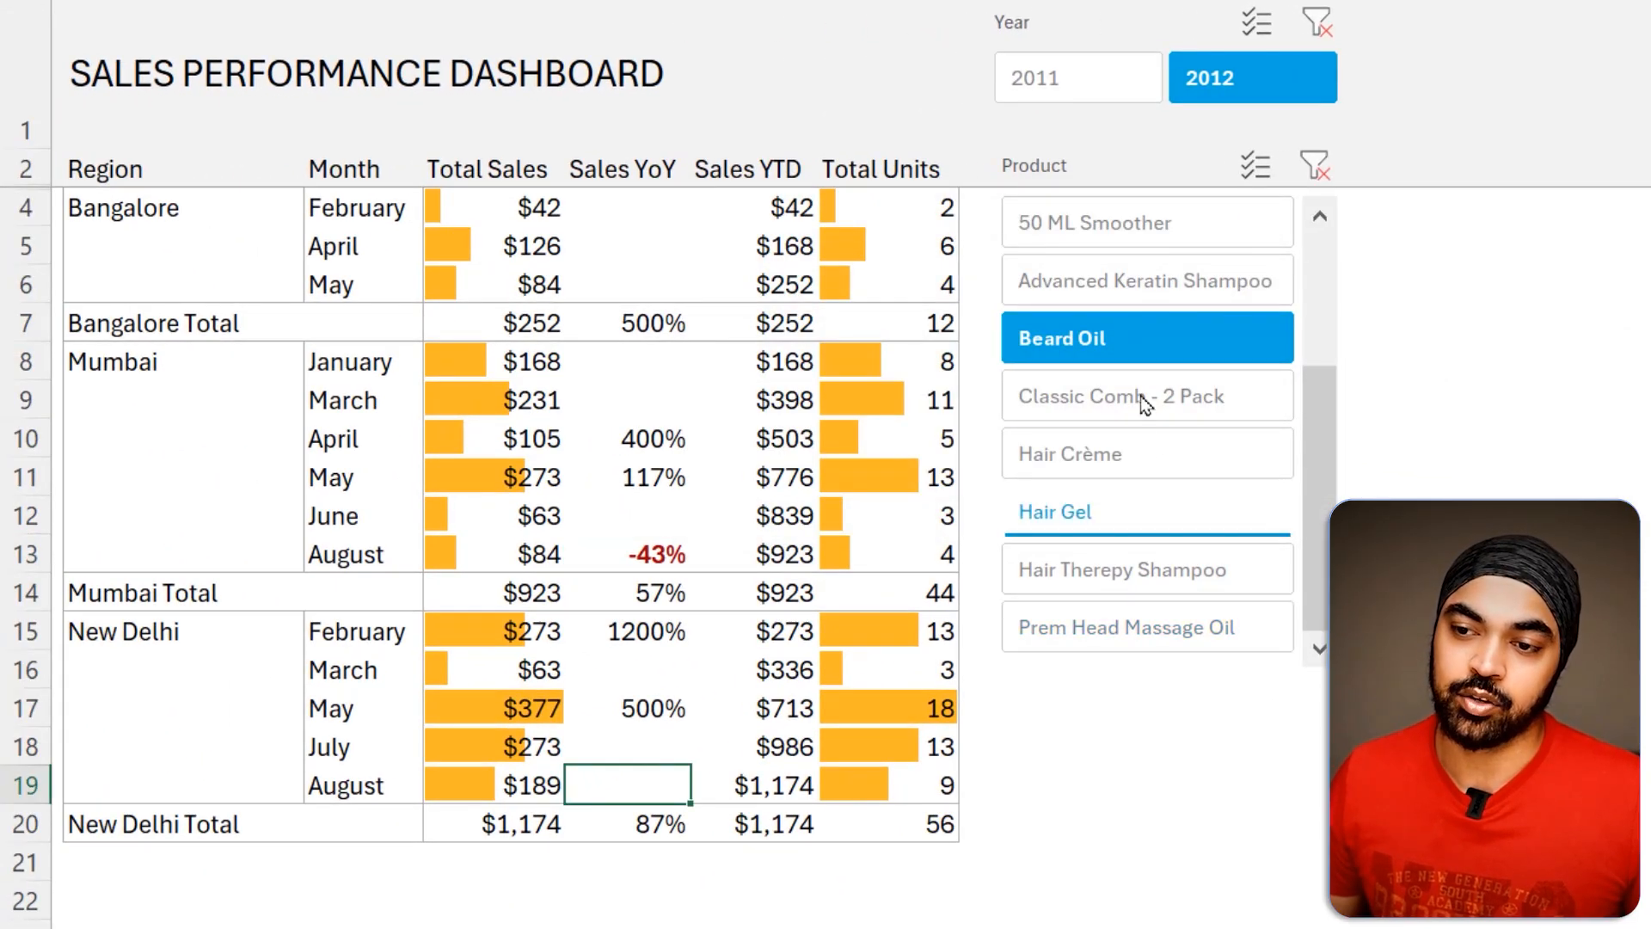
{"action": "left_click", "coordinate": [1143, 398]}
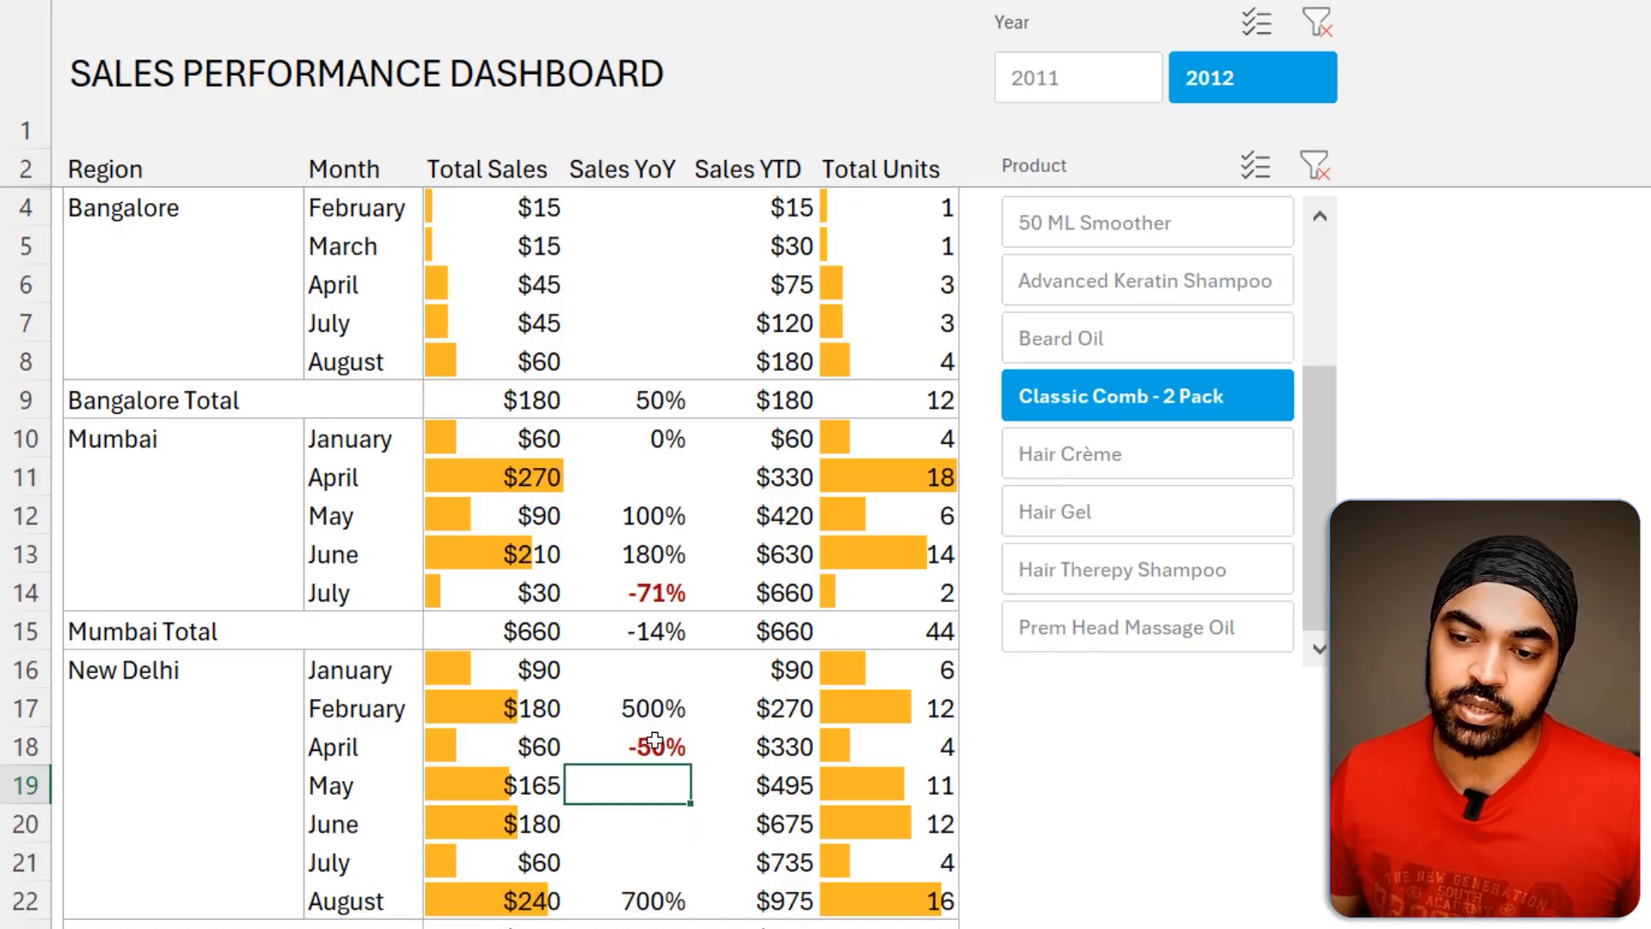
Step: Check the bold red formatting on the negative Sales YoY values for Mumbai in July and New Delhi in April
{"action": "left_click", "coordinate": [656, 744]}
{"action": "left_click", "coordinate": [668, 595]}
{"action": "left_click", "coordinate": [658, 746]}
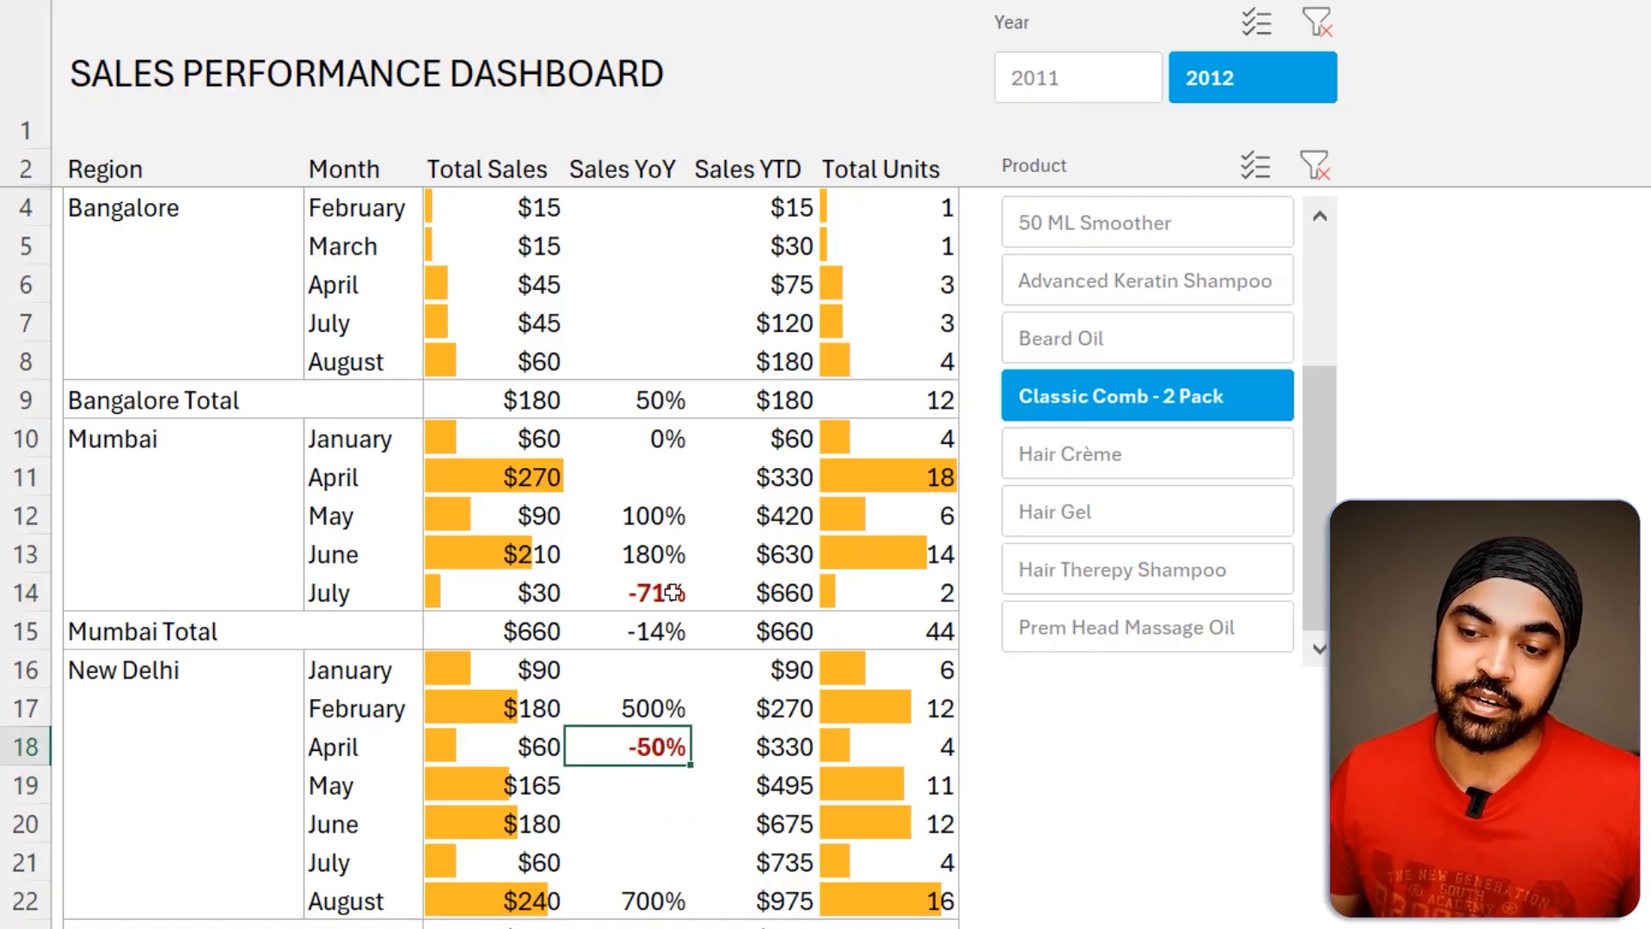
{"action": "left_click", "coordinate": [662, 593]}
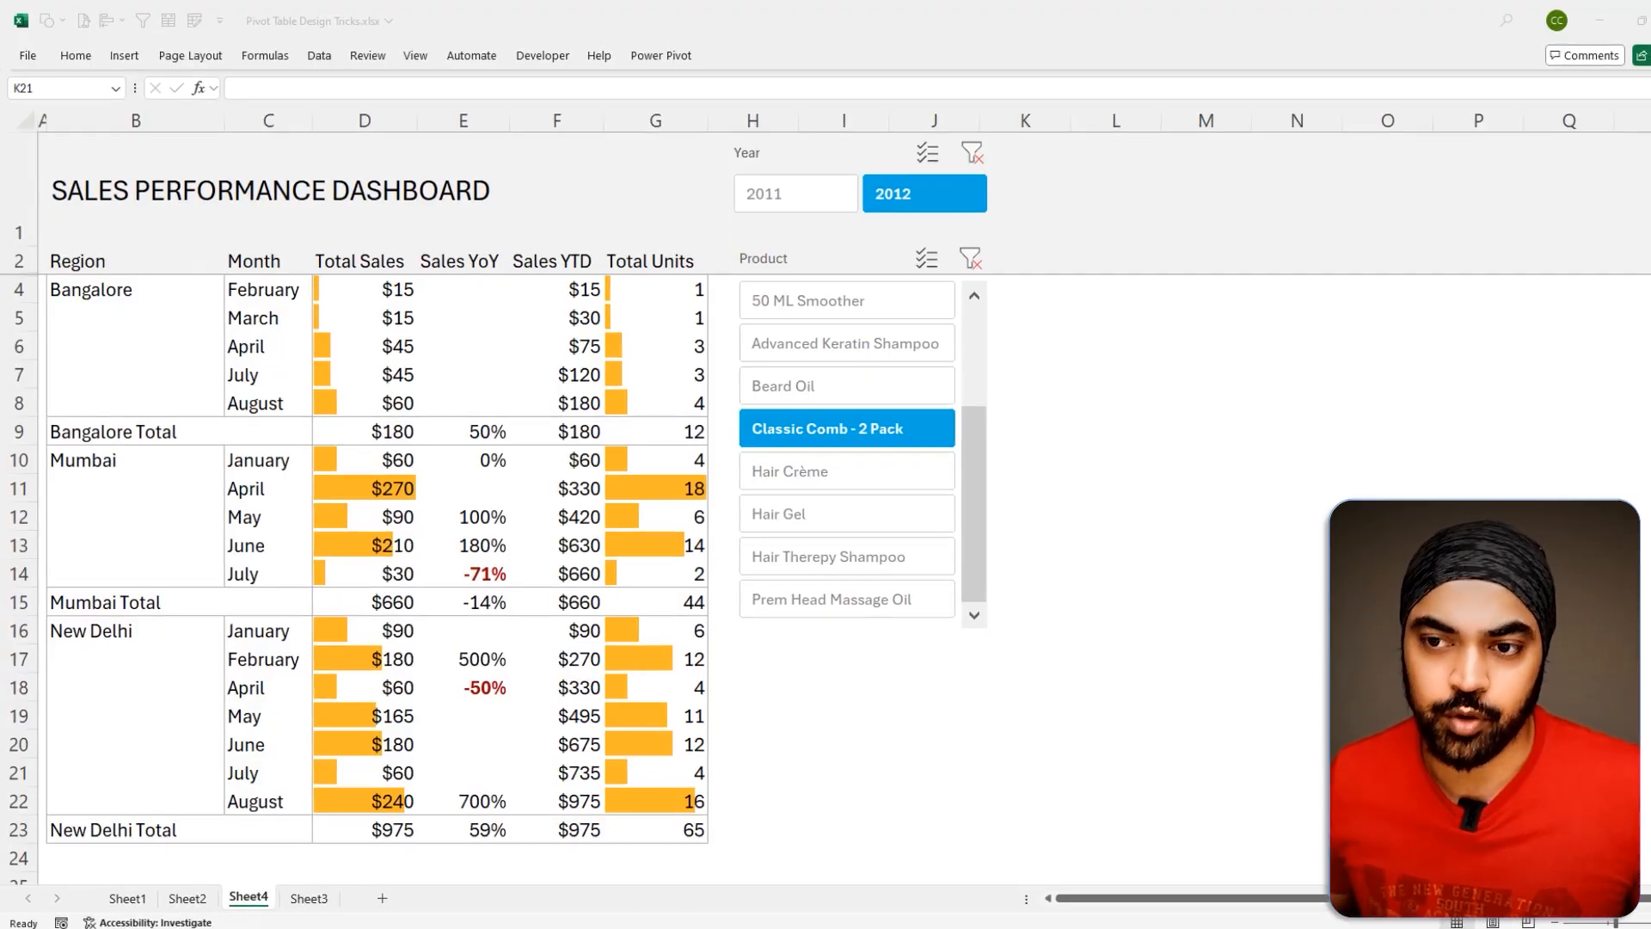
{"action": "left_click", "coordinate": [410, 450]}
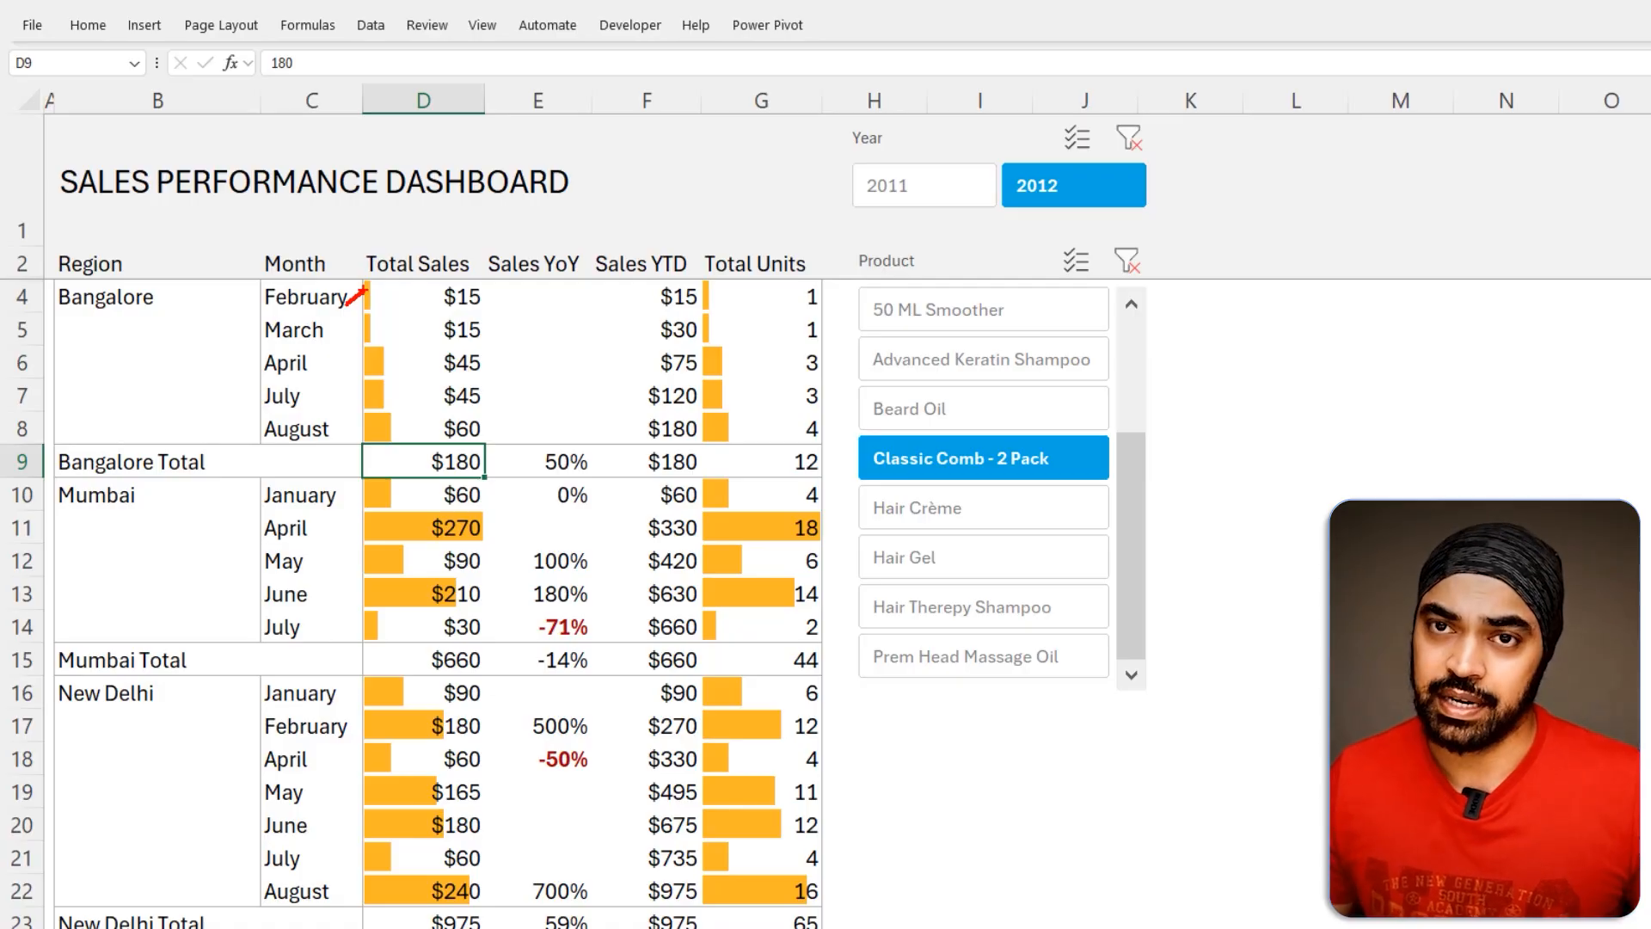
{"action": "left_click", "coordinate": [497, 323]}
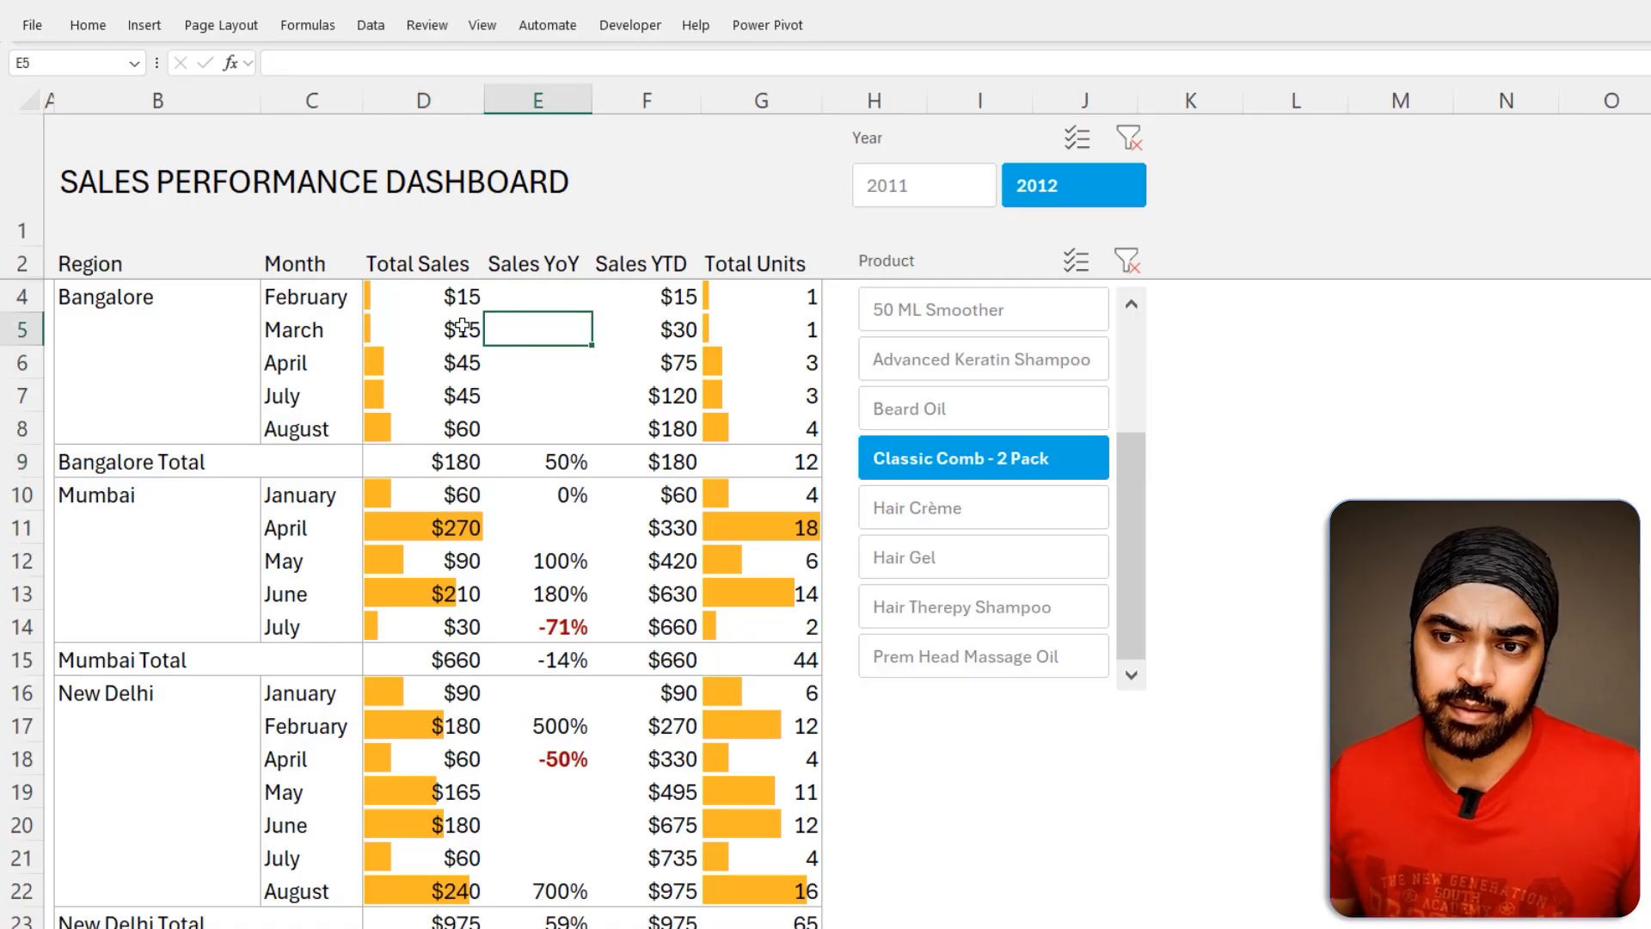
{"action": "left_click", "coordinate": [463, 329]}
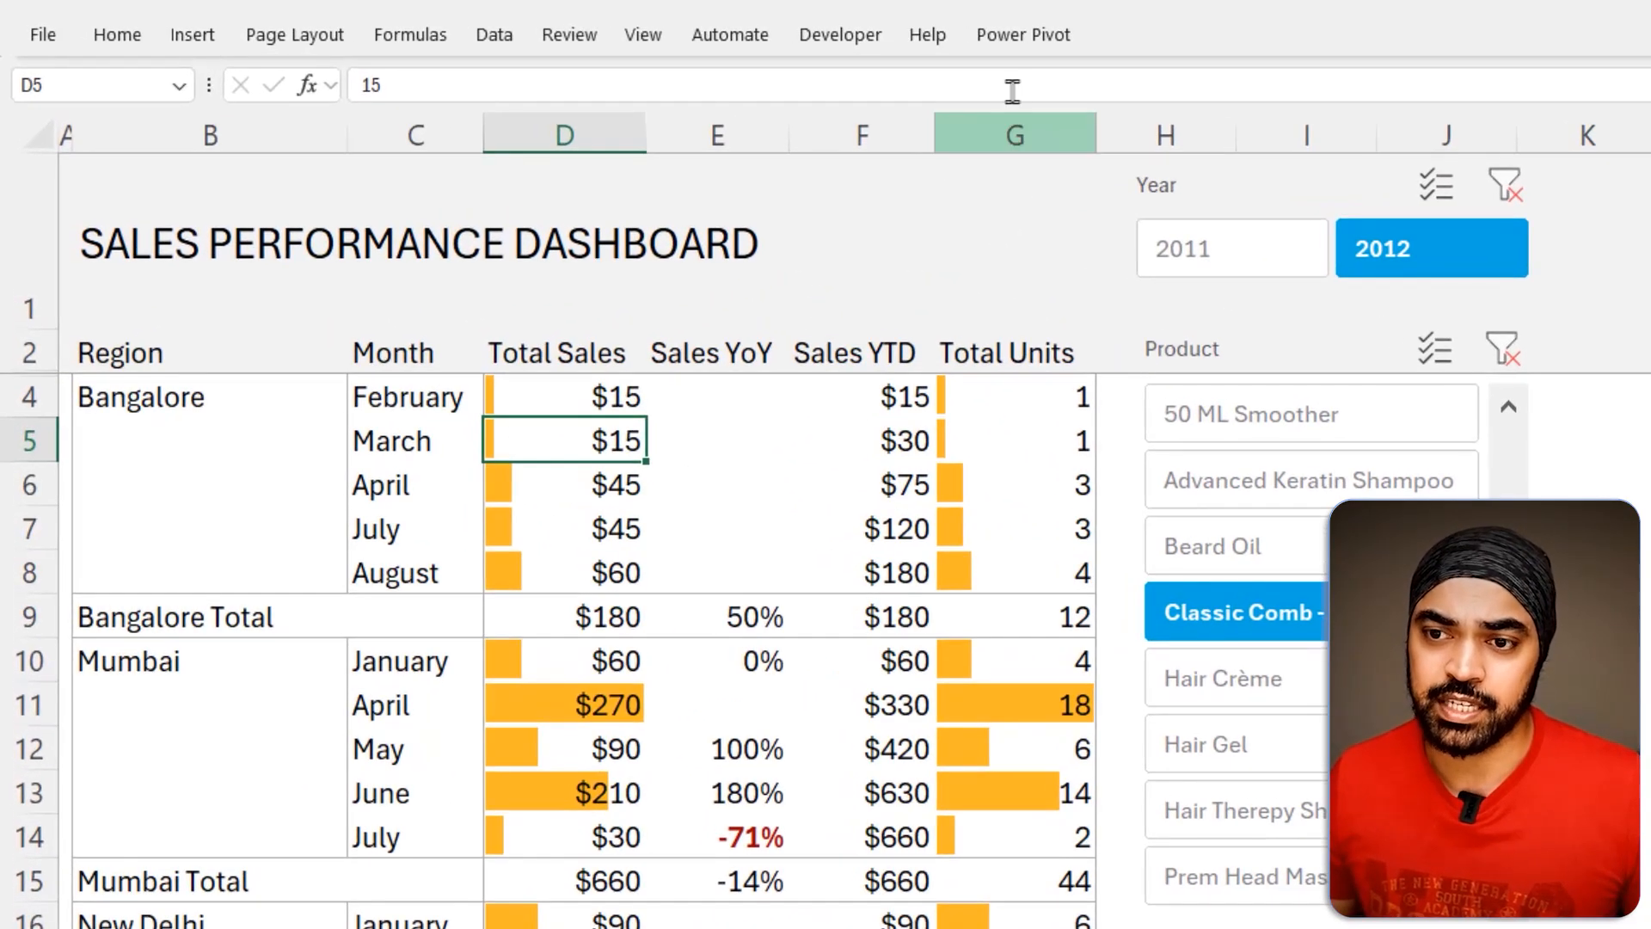
Step: Edit the Total Sales KPI in Power Pivot to use the circled cross, exclamation mark and check mark icon style
{"action": "left_click", "coordinate": [1045, 41]}
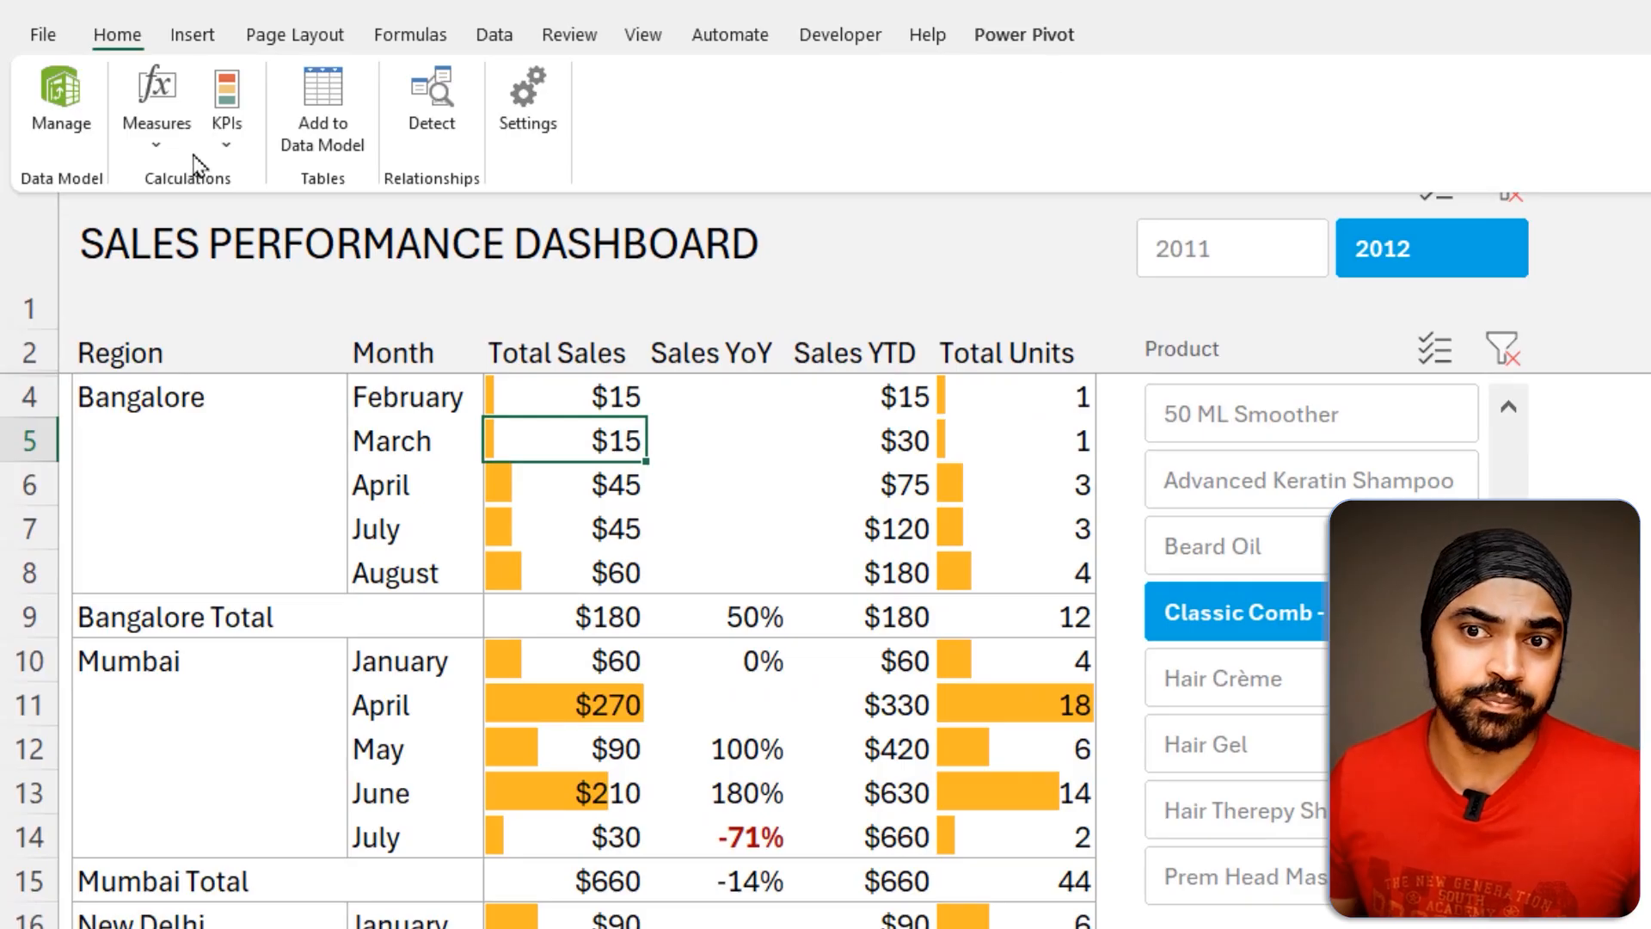
{"action": "left_click", "coordinate": [223, 128]}
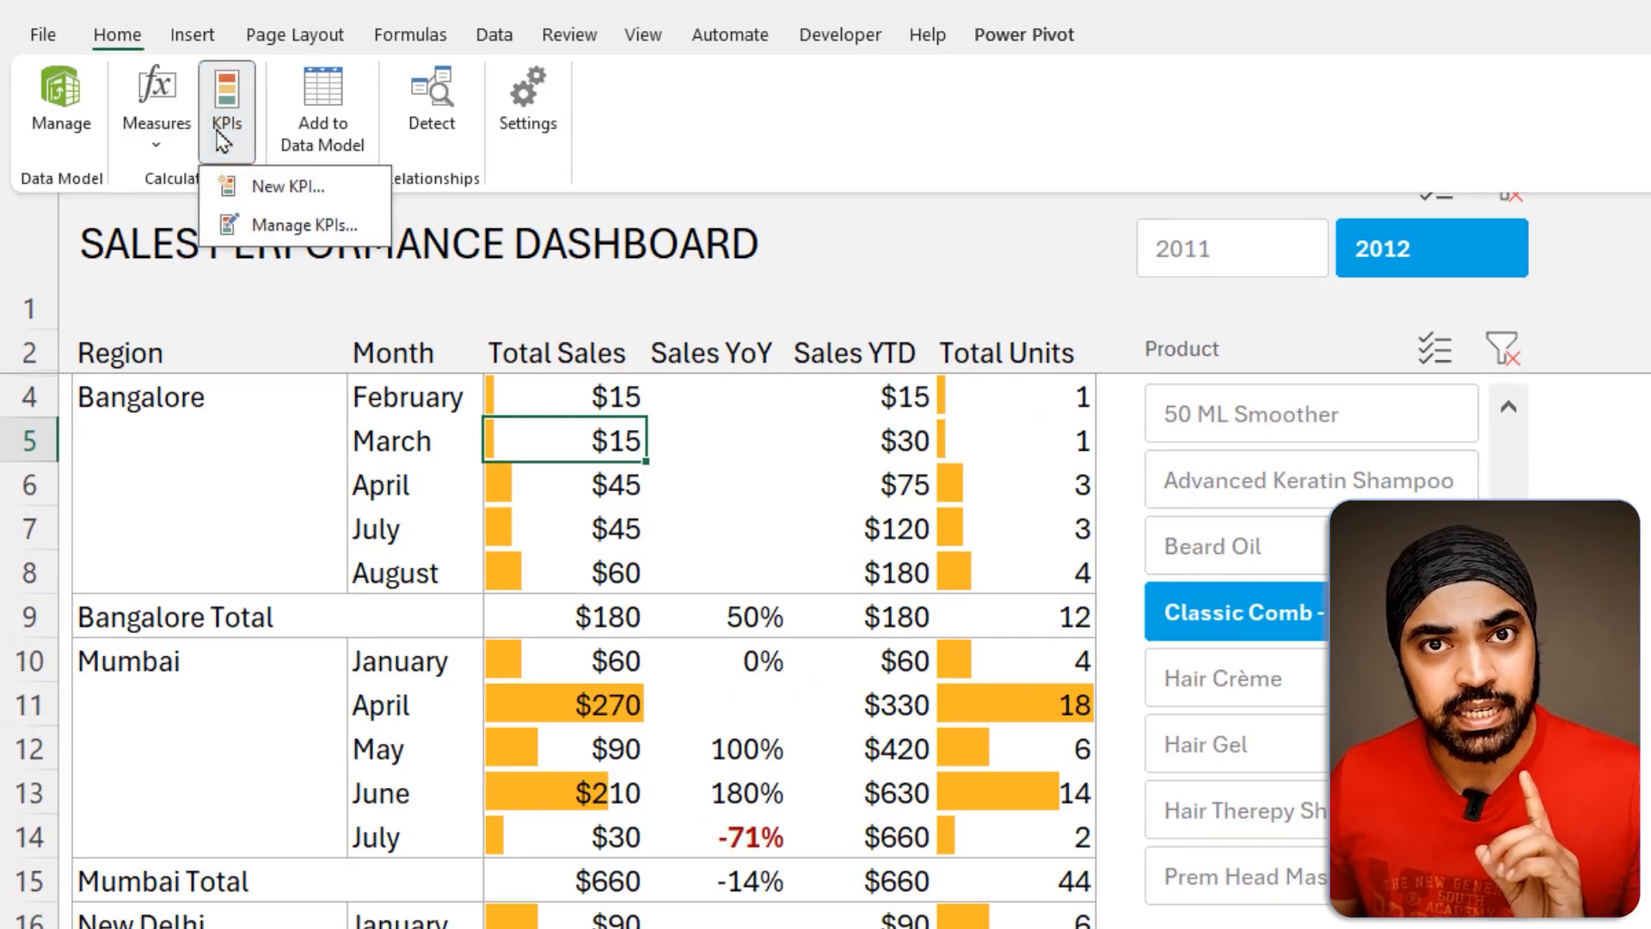
{"action": "left_click", "coordinate": [302, 225]}
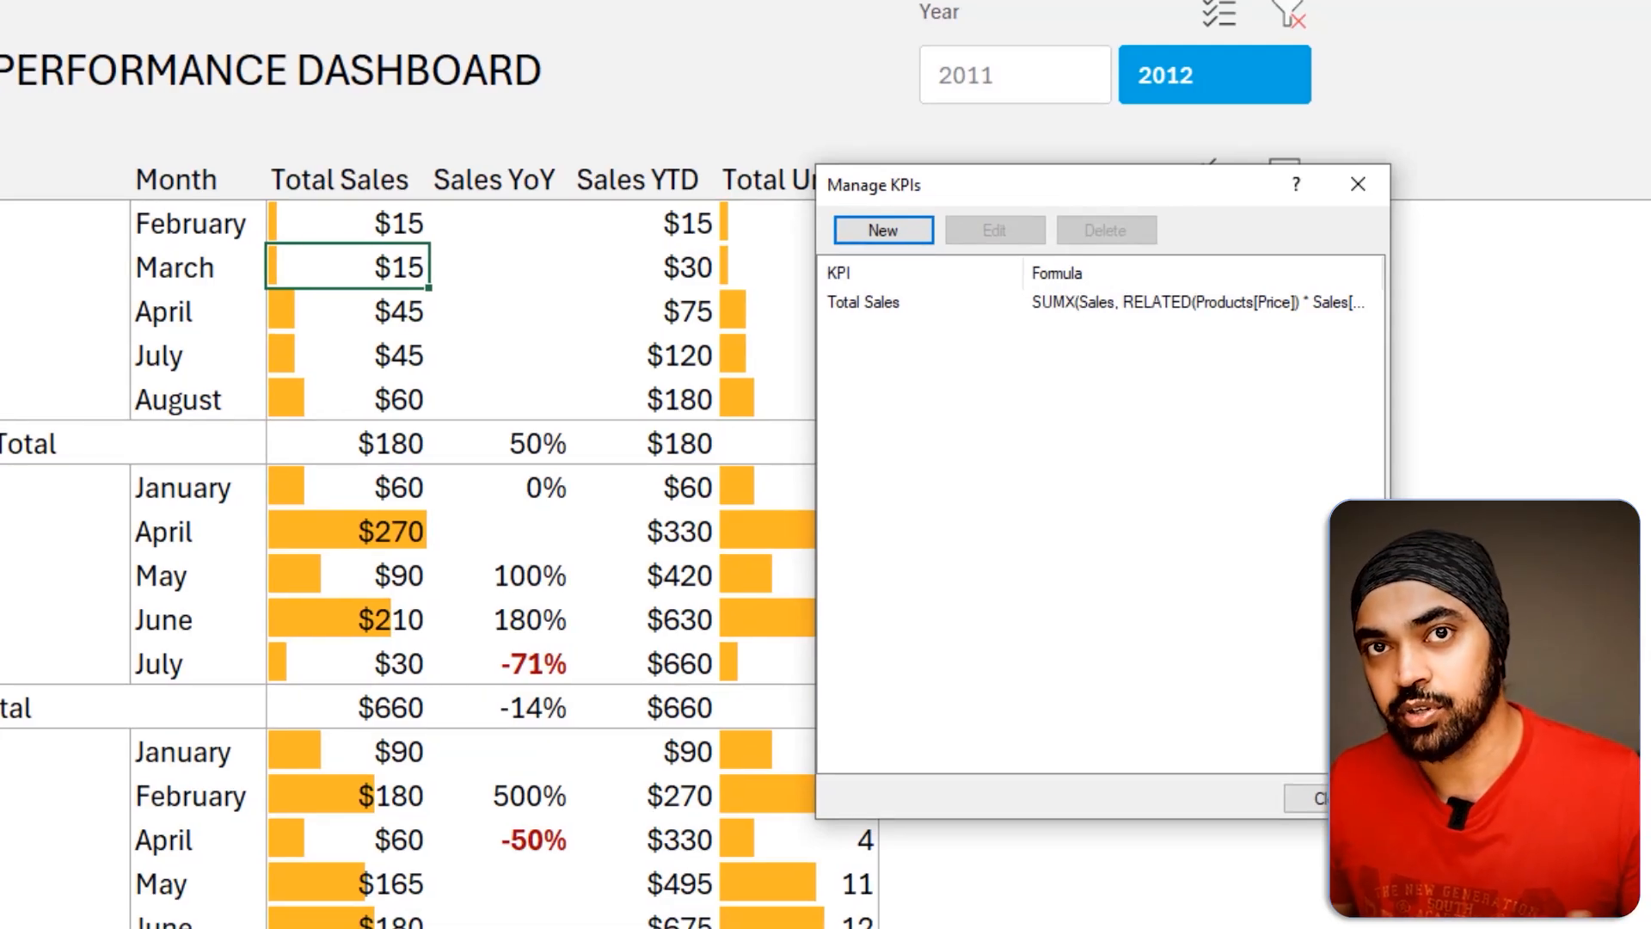
{"action": "left_click", "coordinate": [965, 310]}
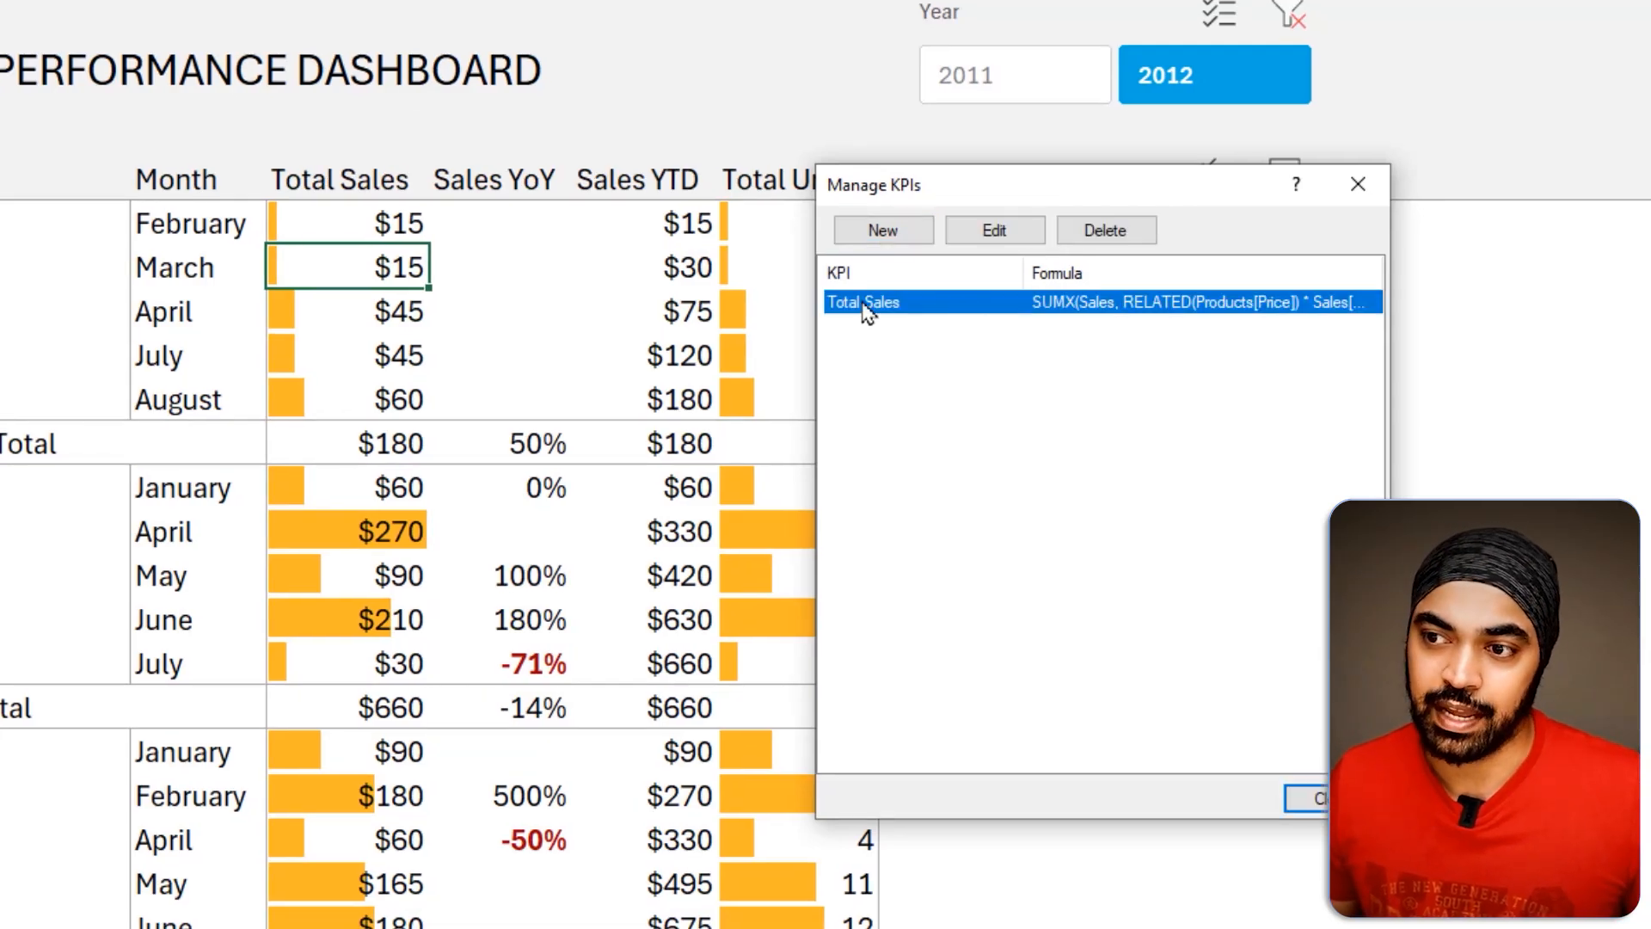
{"action": "left_click", "coordinate": [1006, 233]}
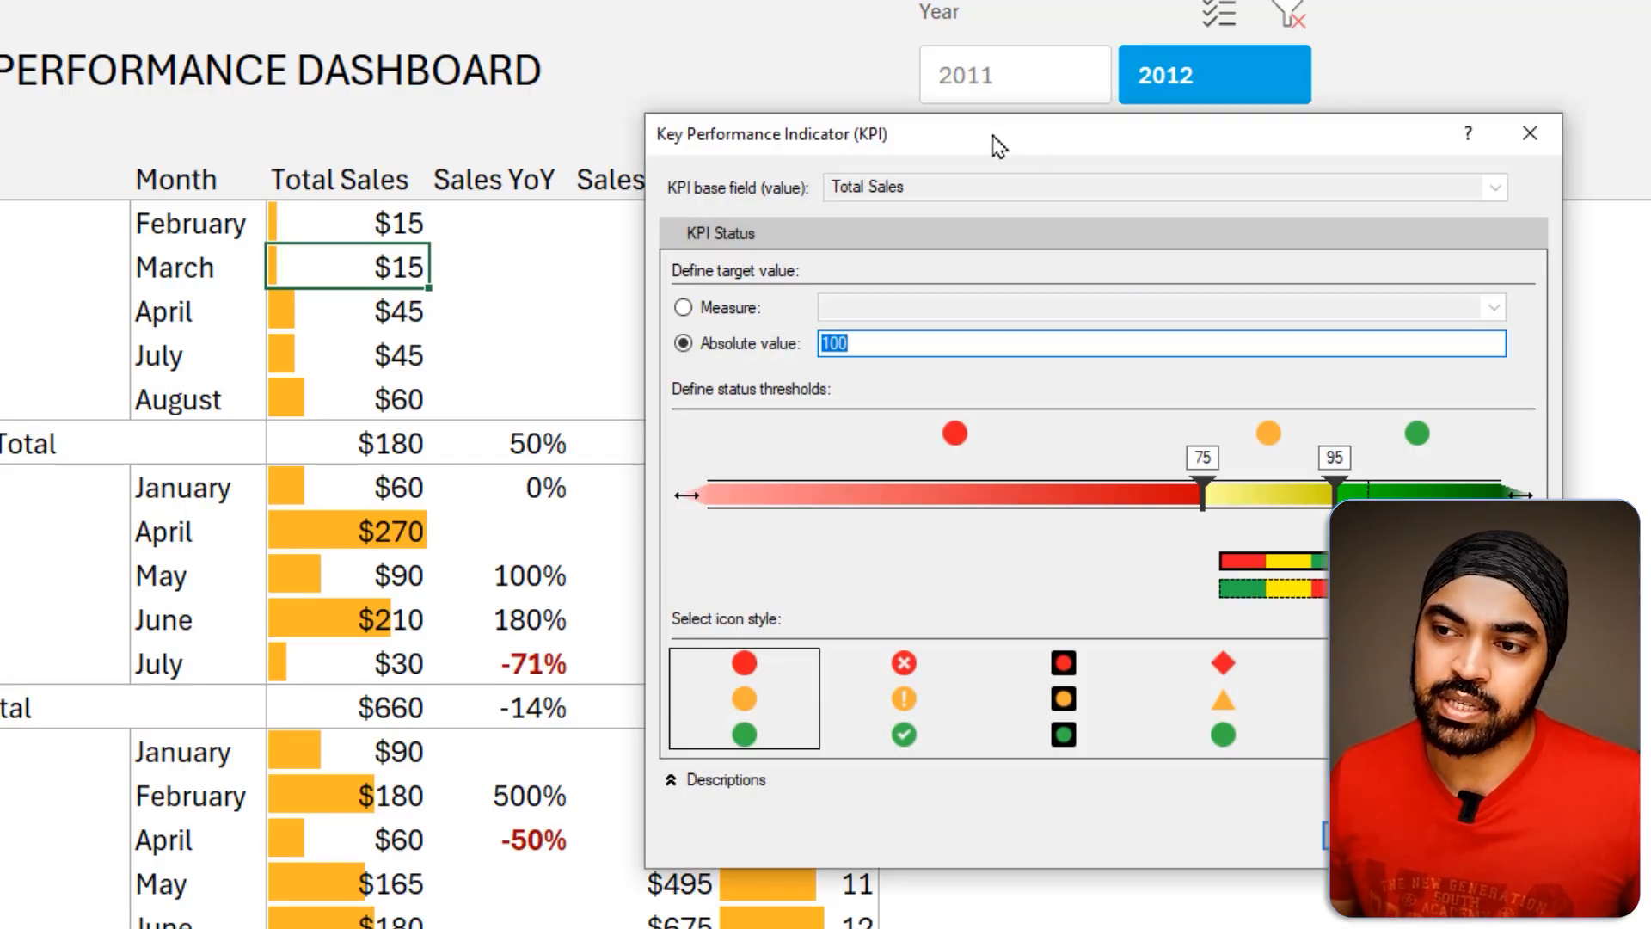
{"action": "left_click_drag", "start_coordinate": [994, 140], "coordinate": [623, 129]}
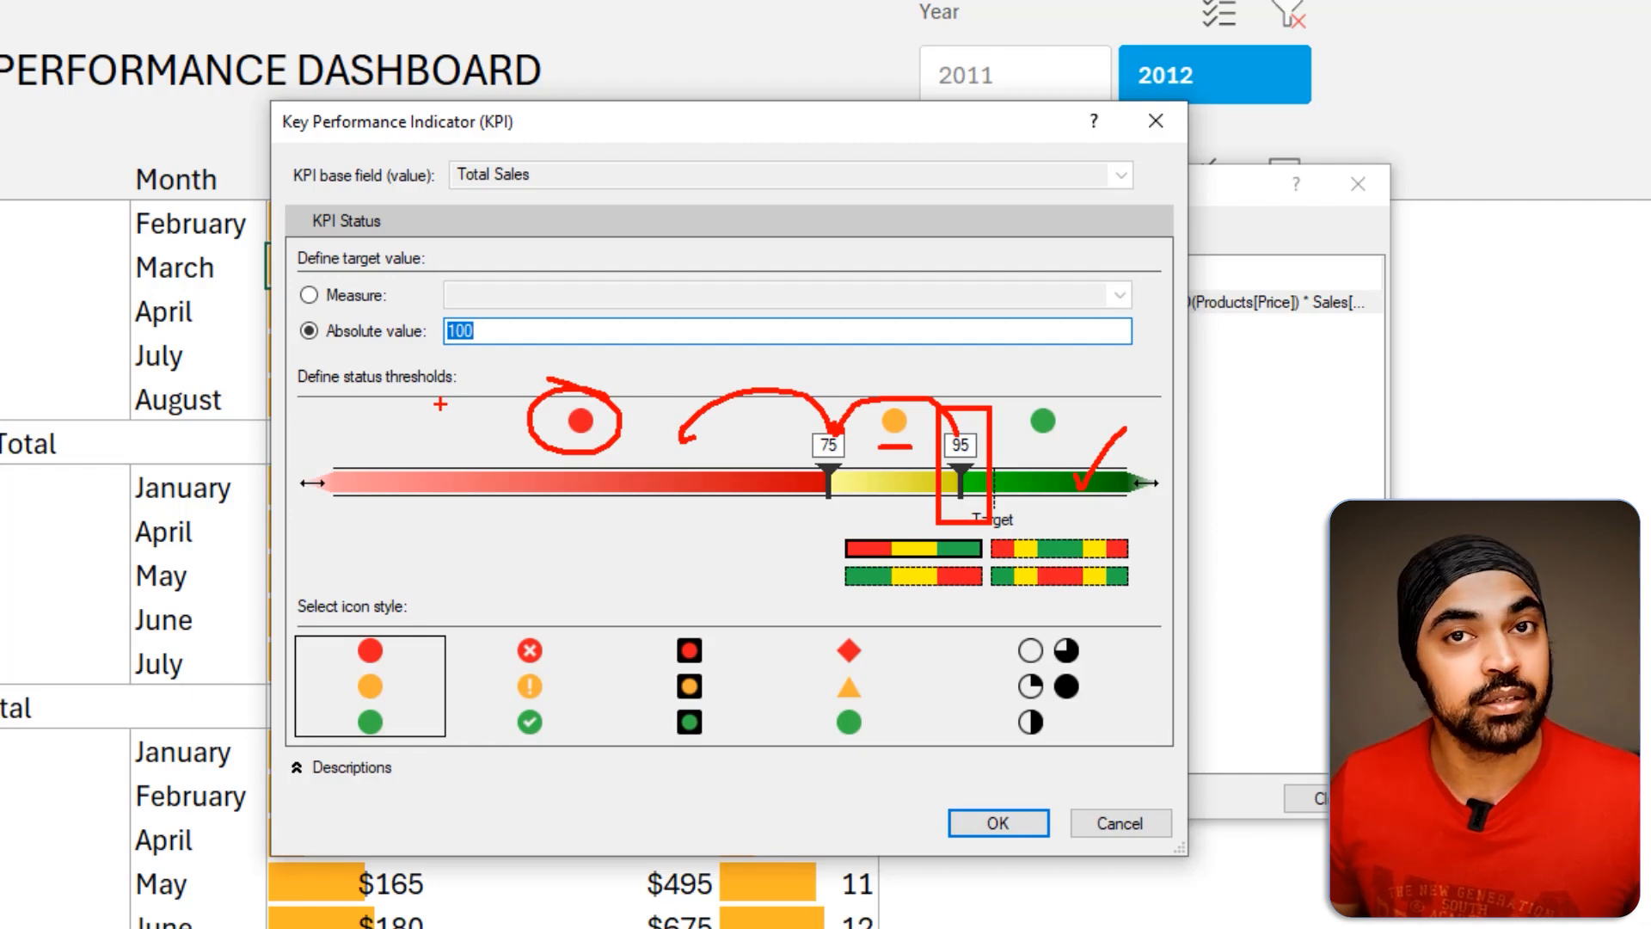
{"action": "key", "text": "Escape"}
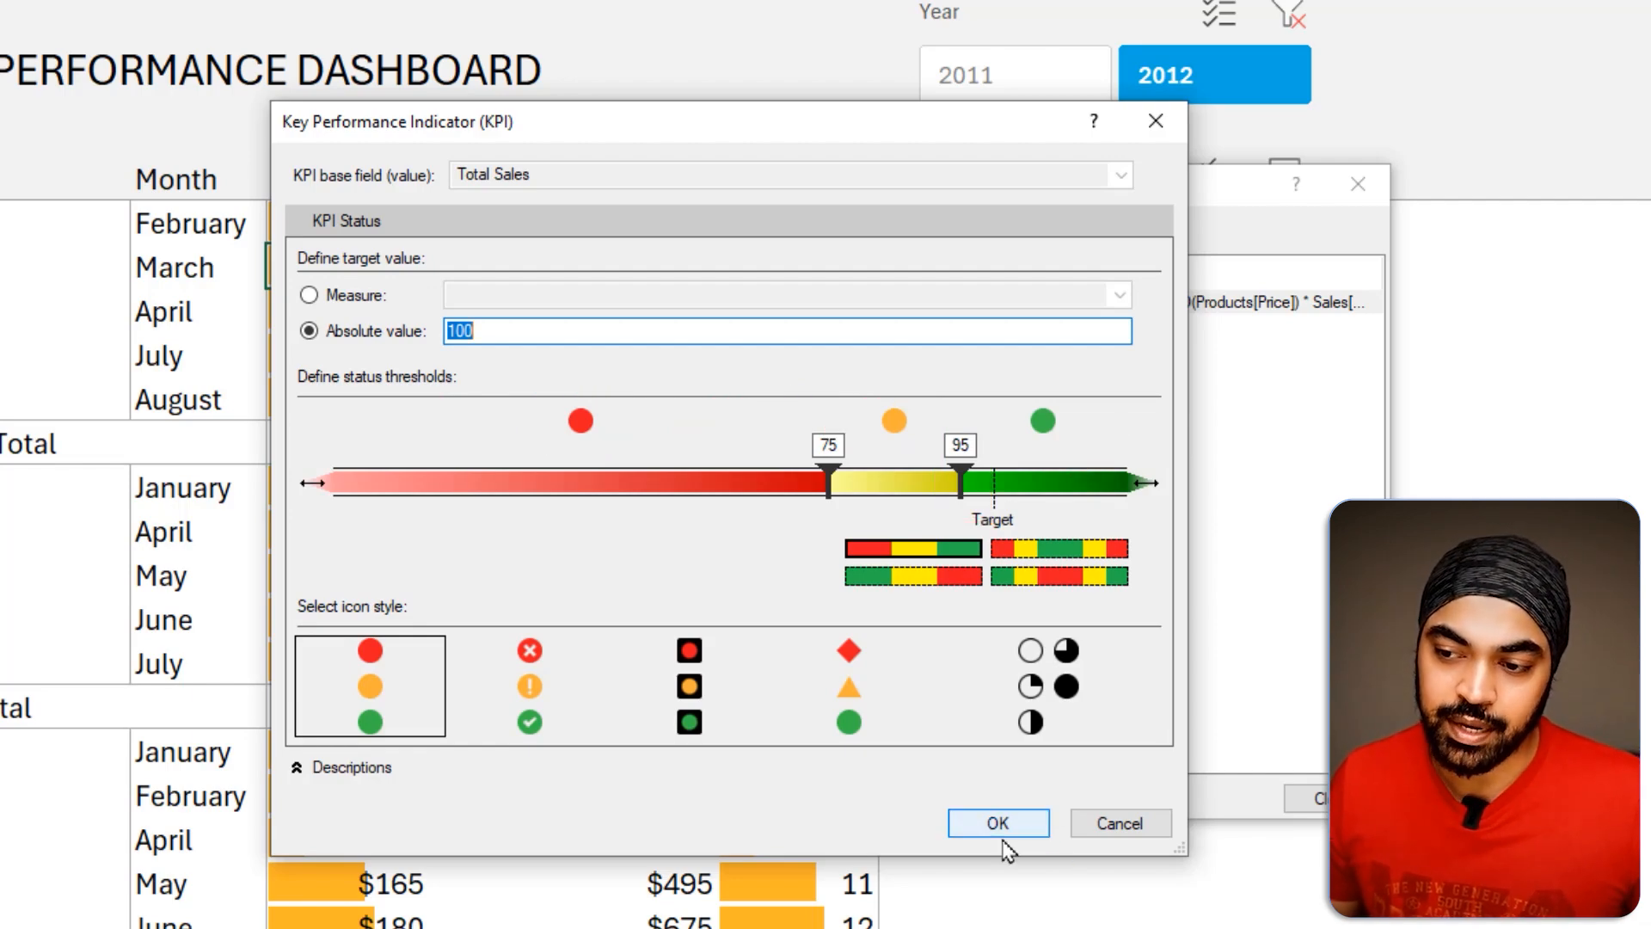
{"action": "left_click", "coordinate": [591, 703]}
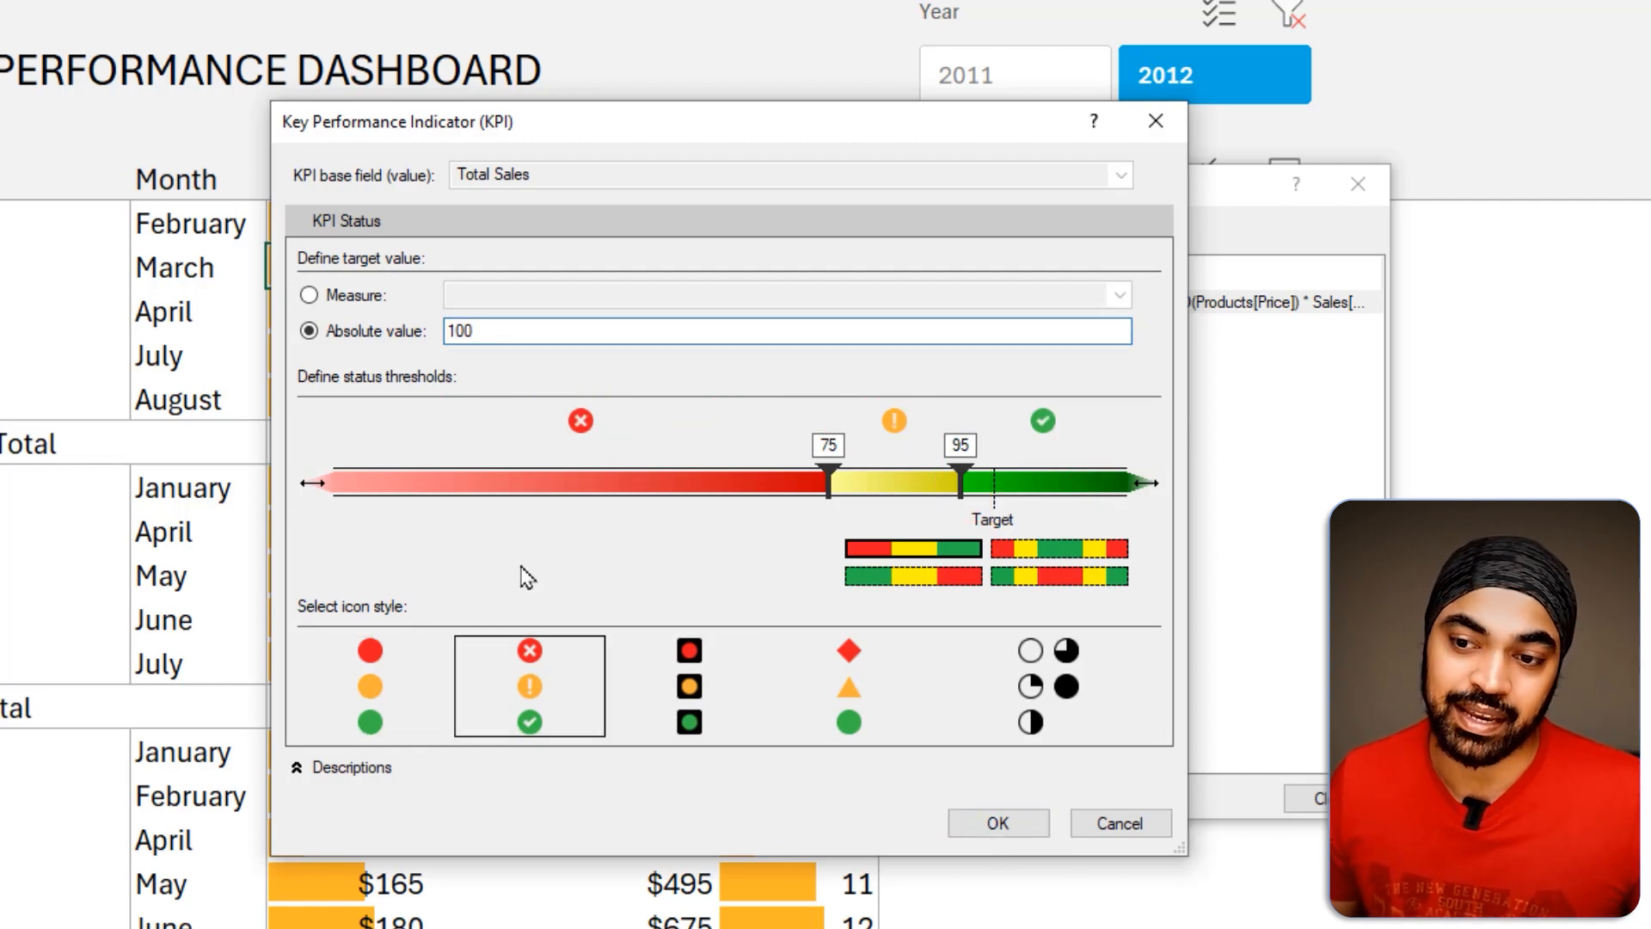
{"action": "left_click", "coordinate": [1036, 826]}
{"action": "left_click", "coordinate": [1332, 798]}
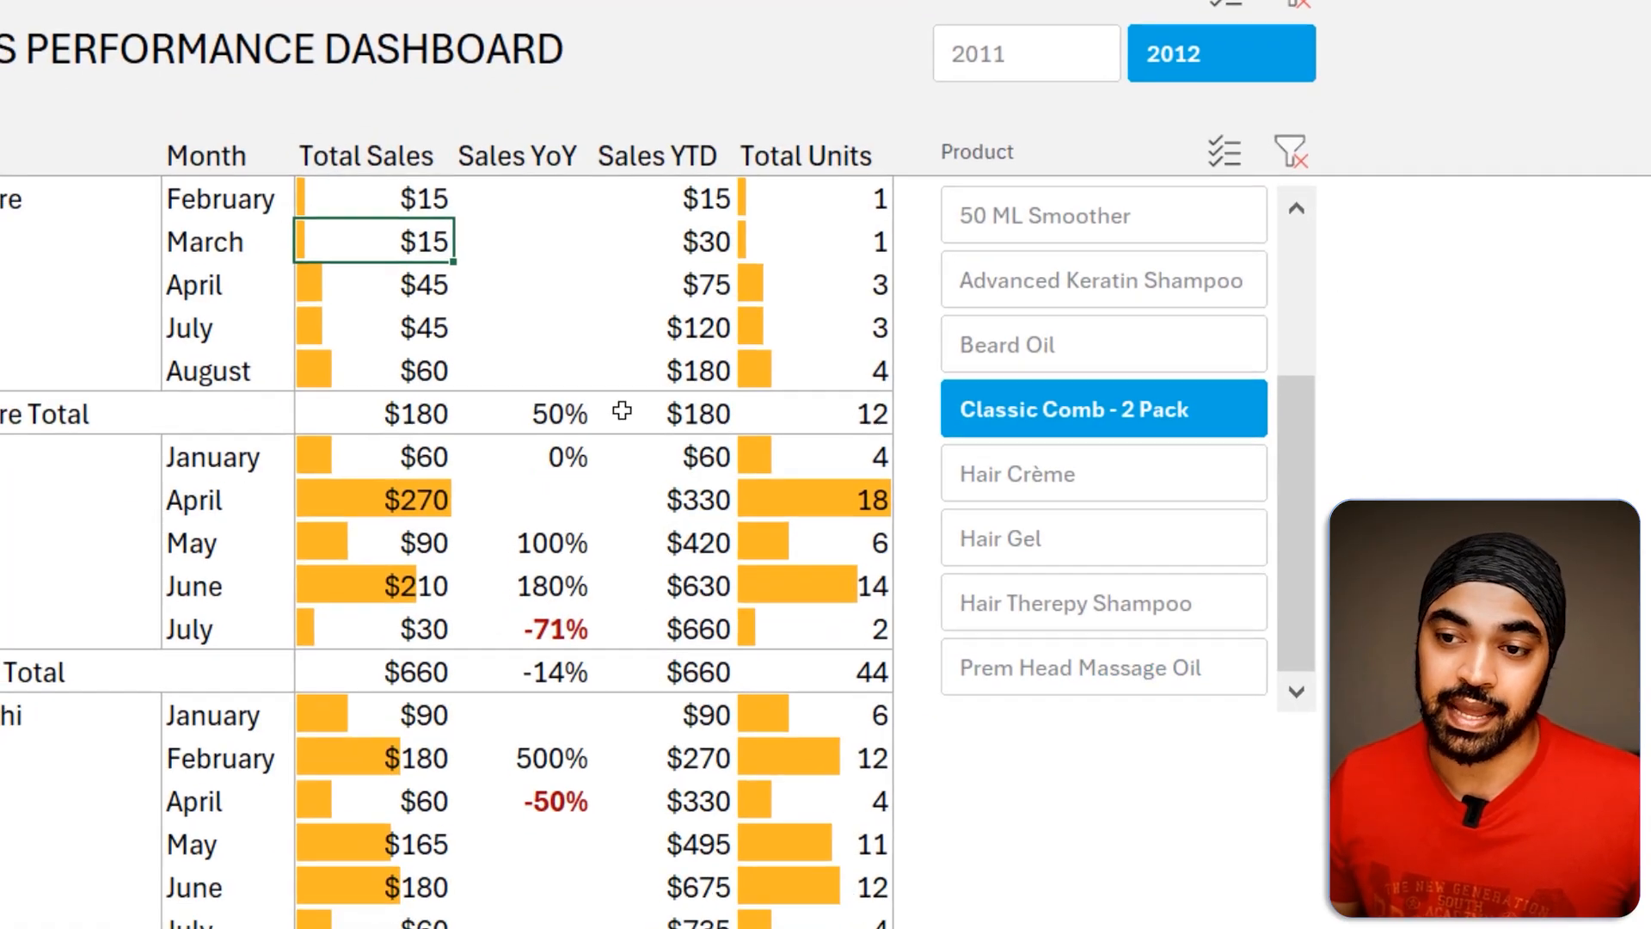
Step: Show the PivotTable field list and add the Total Sales KPI's Status field as the last item in Values
{"action": "left_click", "coordinate": [602, 443]}
{"action": "right_click", "coordinate": [665, 208]}
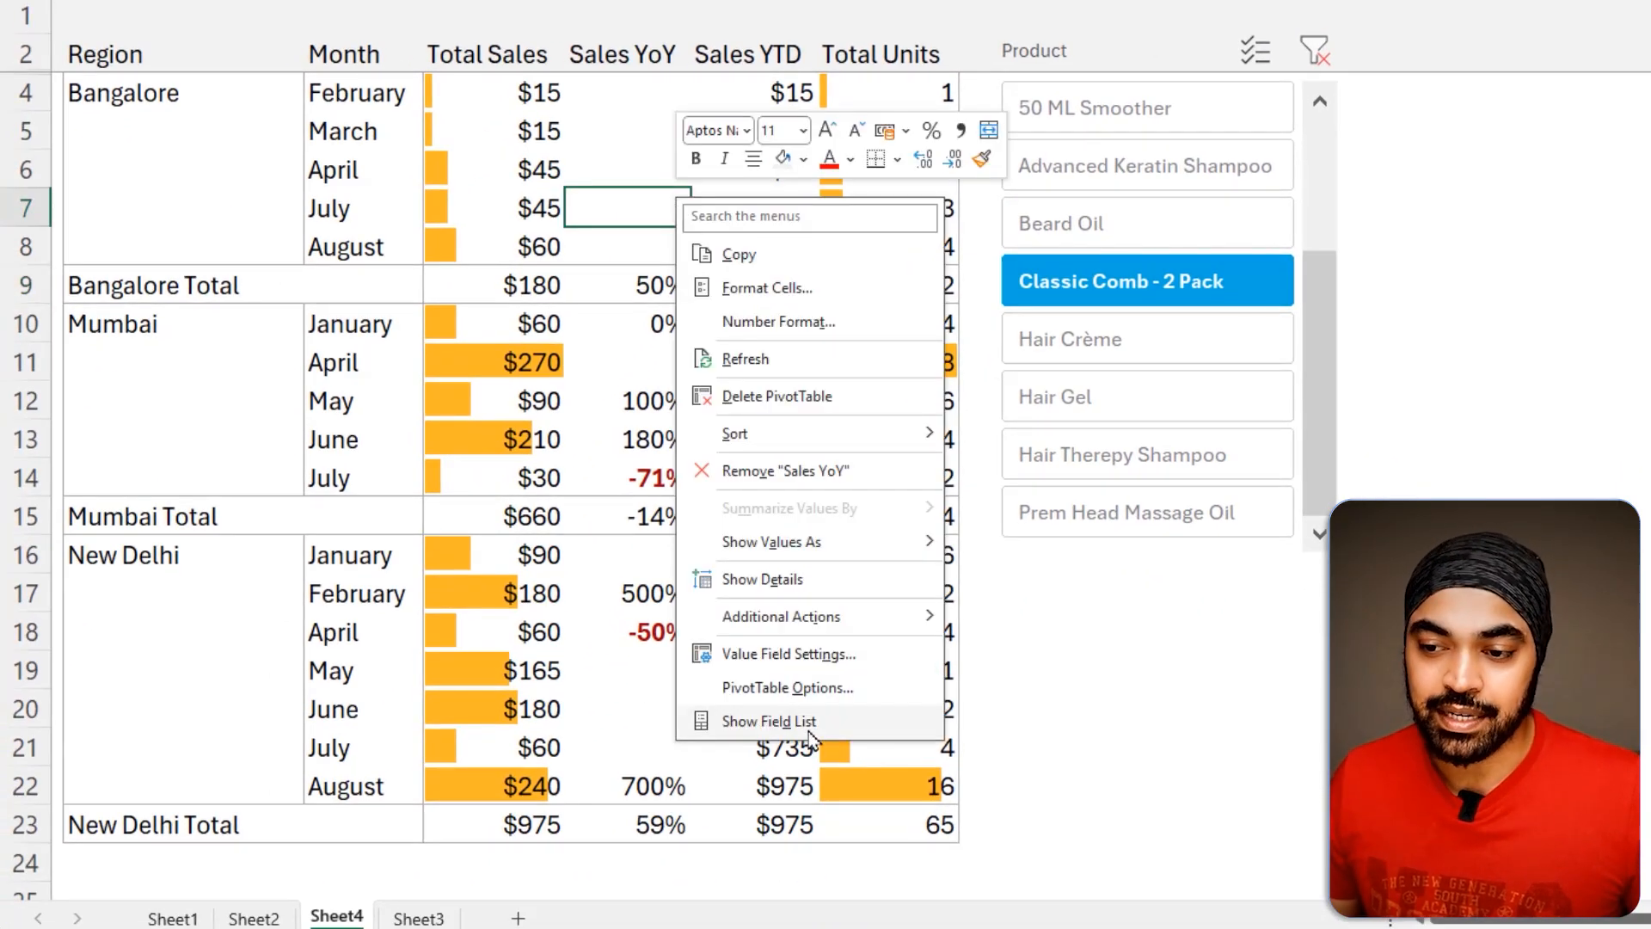
{"action": "left_click", "coordinate": [811, 721]}
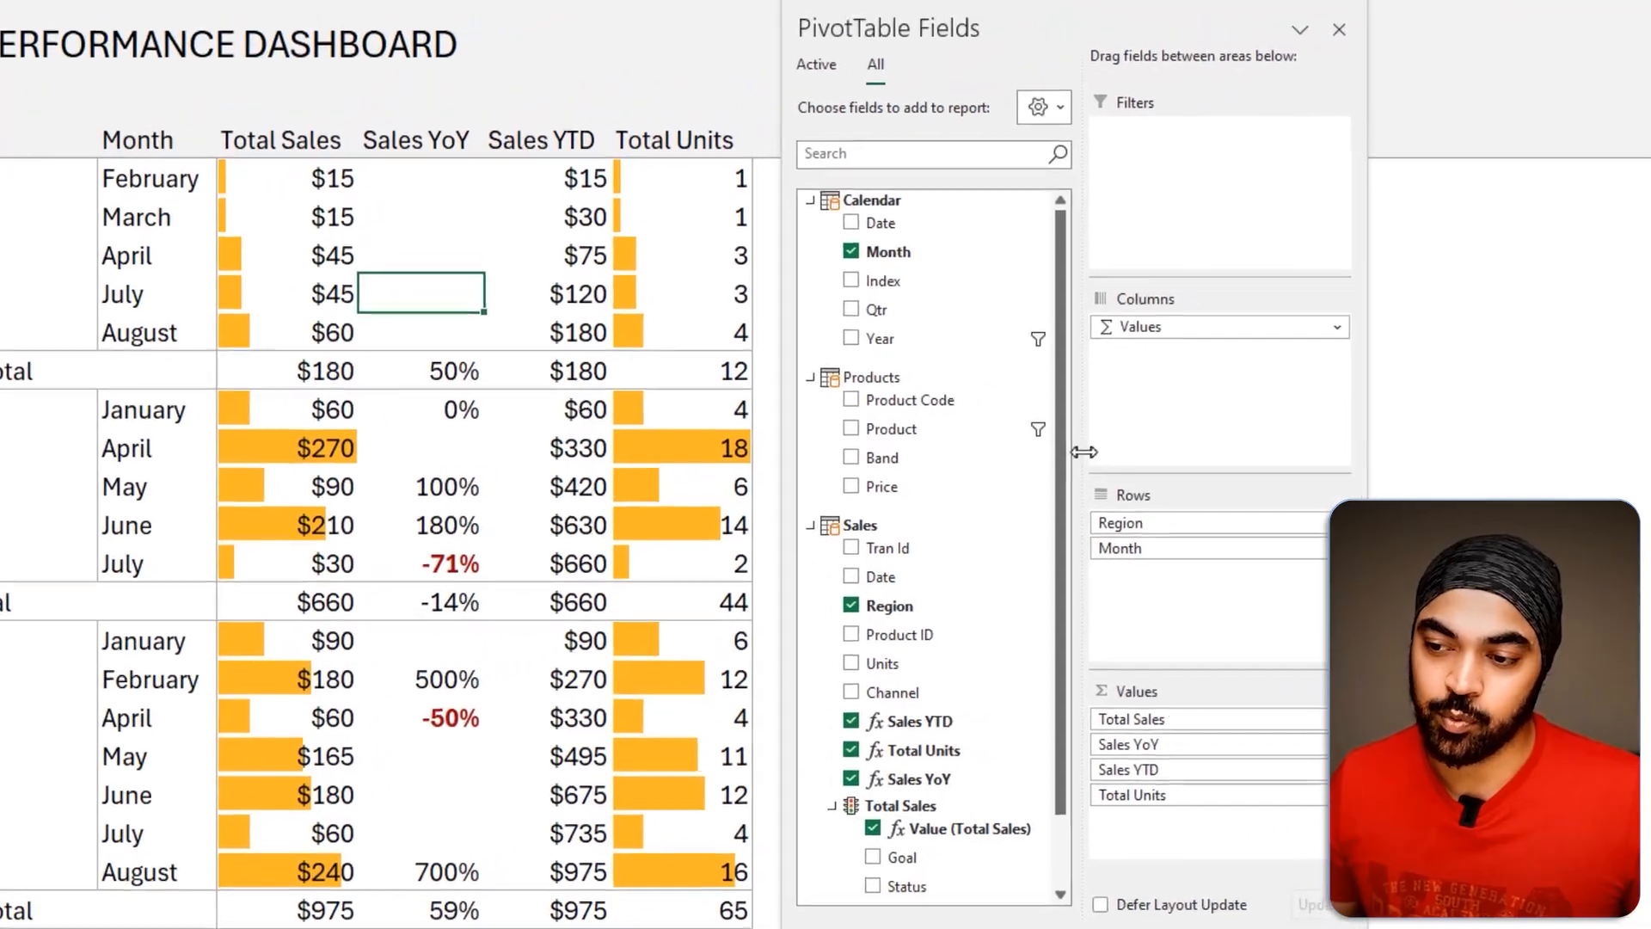
{"action": "left_click_drag", "start_coordinate": [1042, 454], "coordinate": [1043, 550]}
{"action": "key", "text": "ctrl+2"}
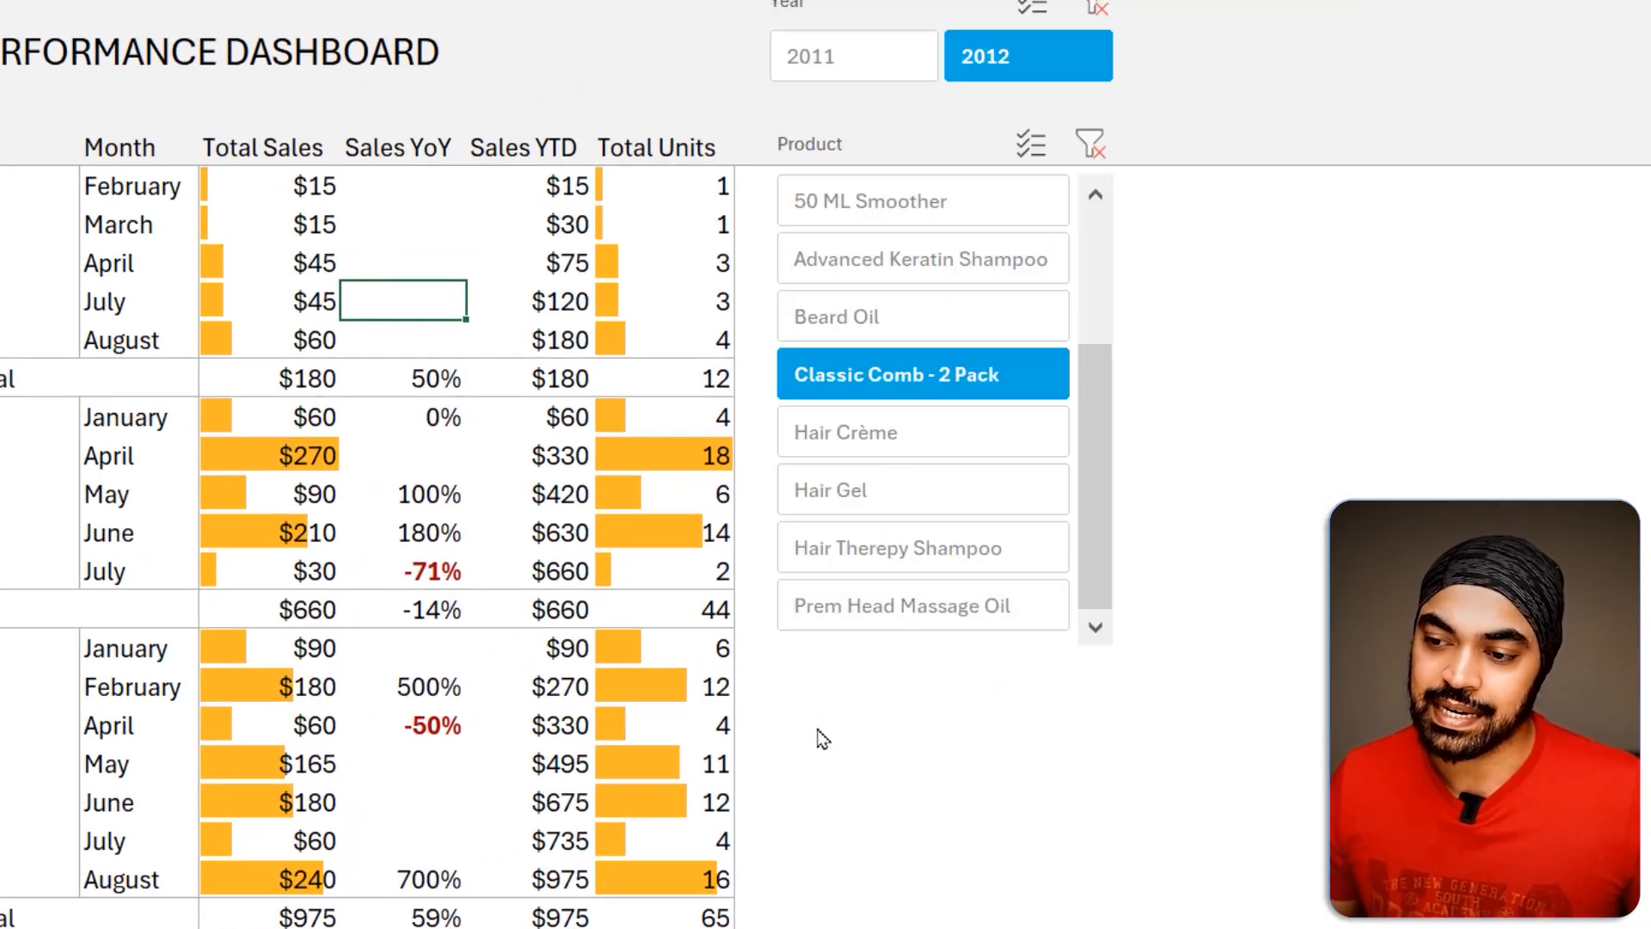
{"action": "left_click_drag", "start_coordinate": [795, 709], "coordinate": [988, 800]}
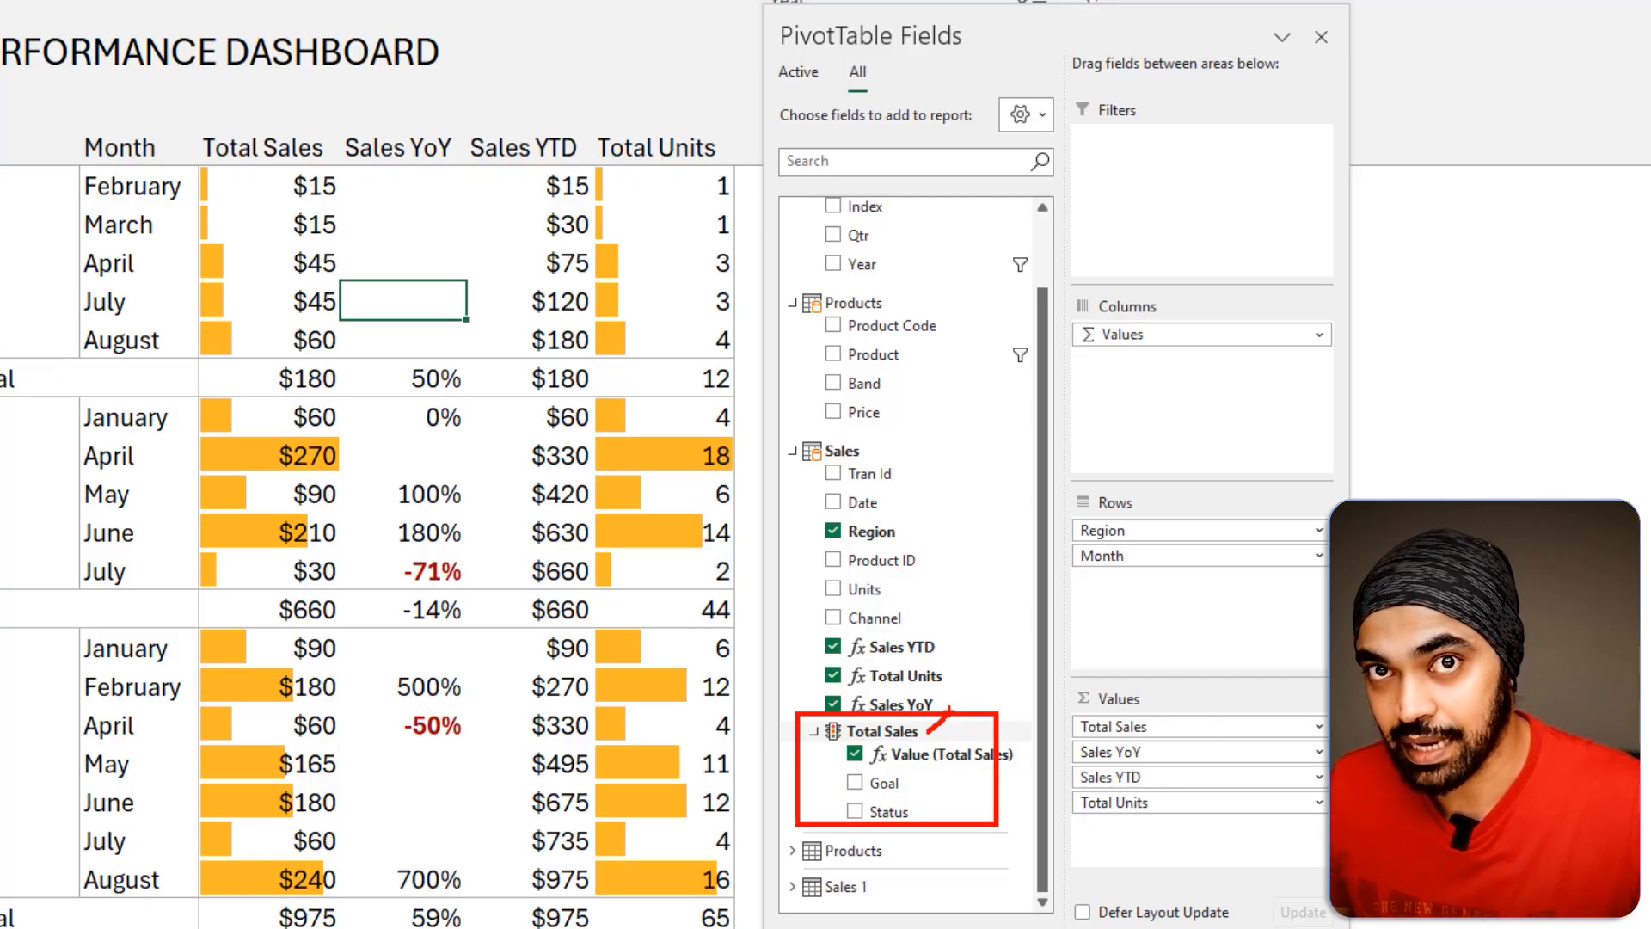
{"action": "key", "text": "Escape"}
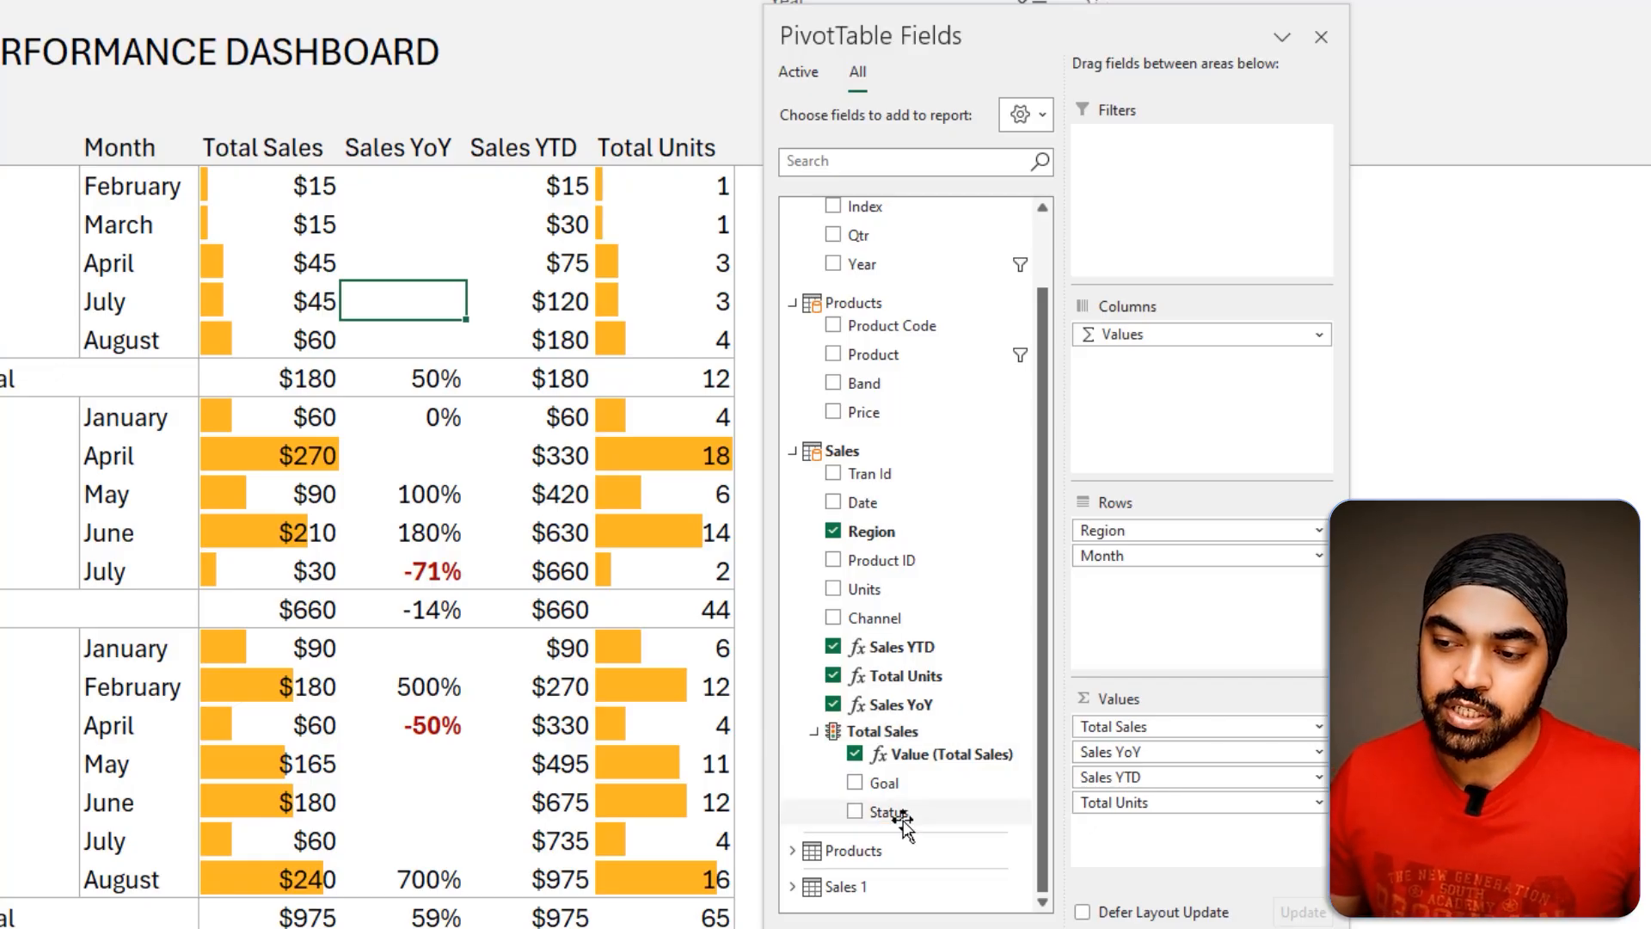
{"action": "left_click_drag", "start_coordinate": [903, 821], "coordinate": [1144, 856]}
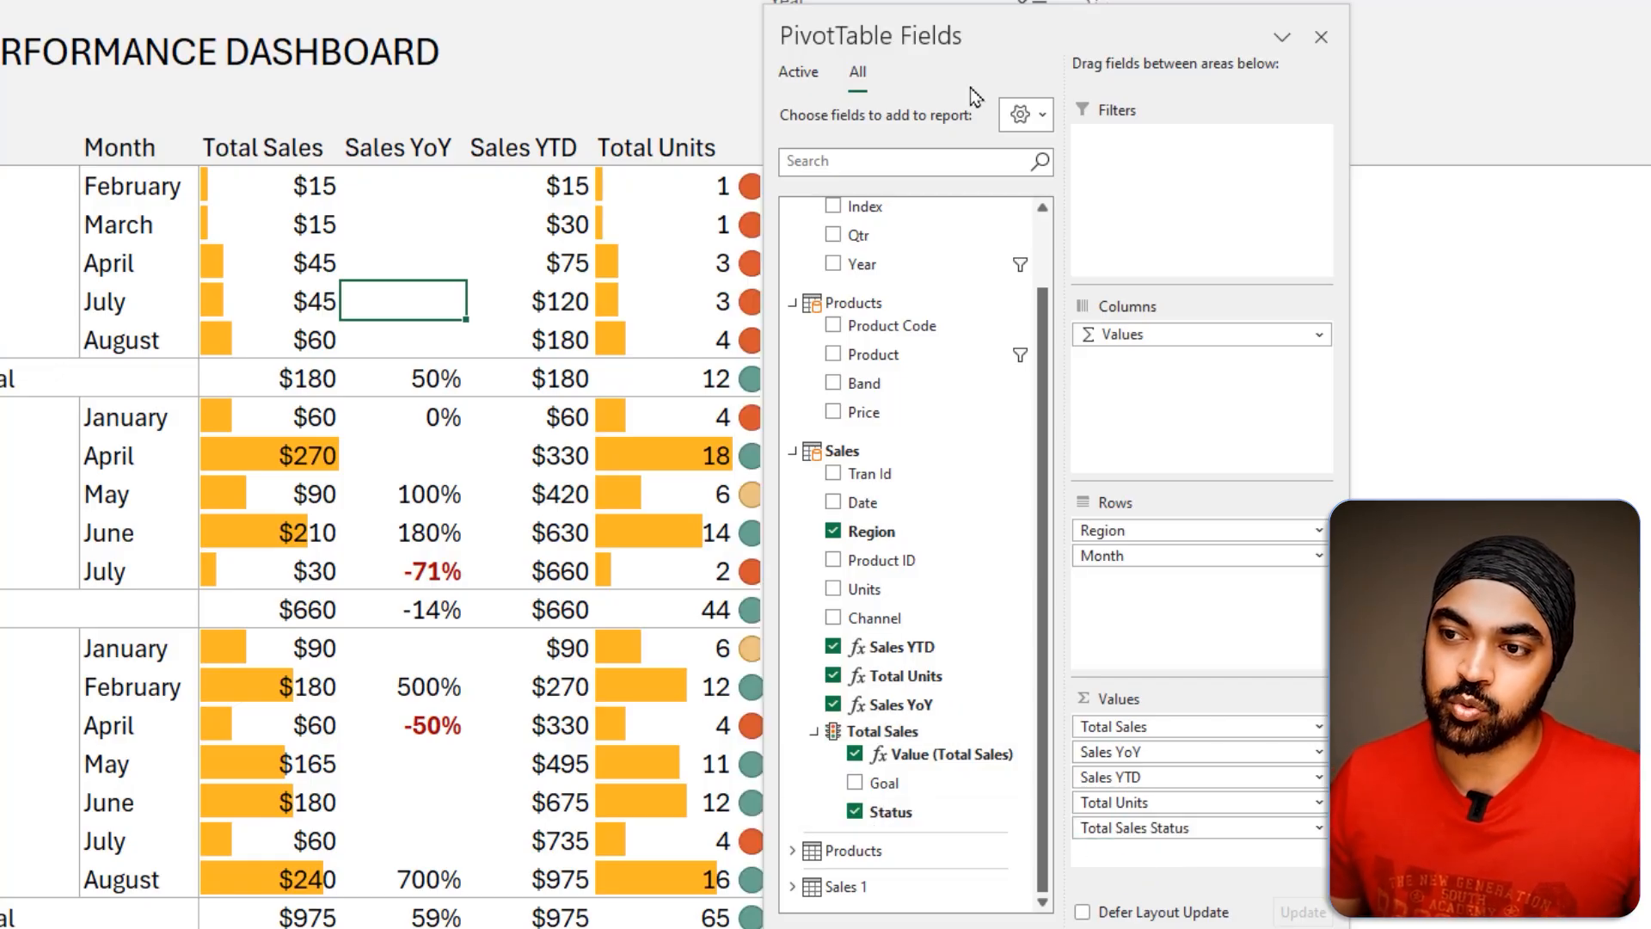
Step: Move the PivotTable Fields pane and the Product slicer clear of the KPI status icon column
{"action": "left_click_drag", "start_coordinate": [962, 26], "coordinate": [1531, 39]}
{"action": "left_click", "coordinate": [834, 134]}
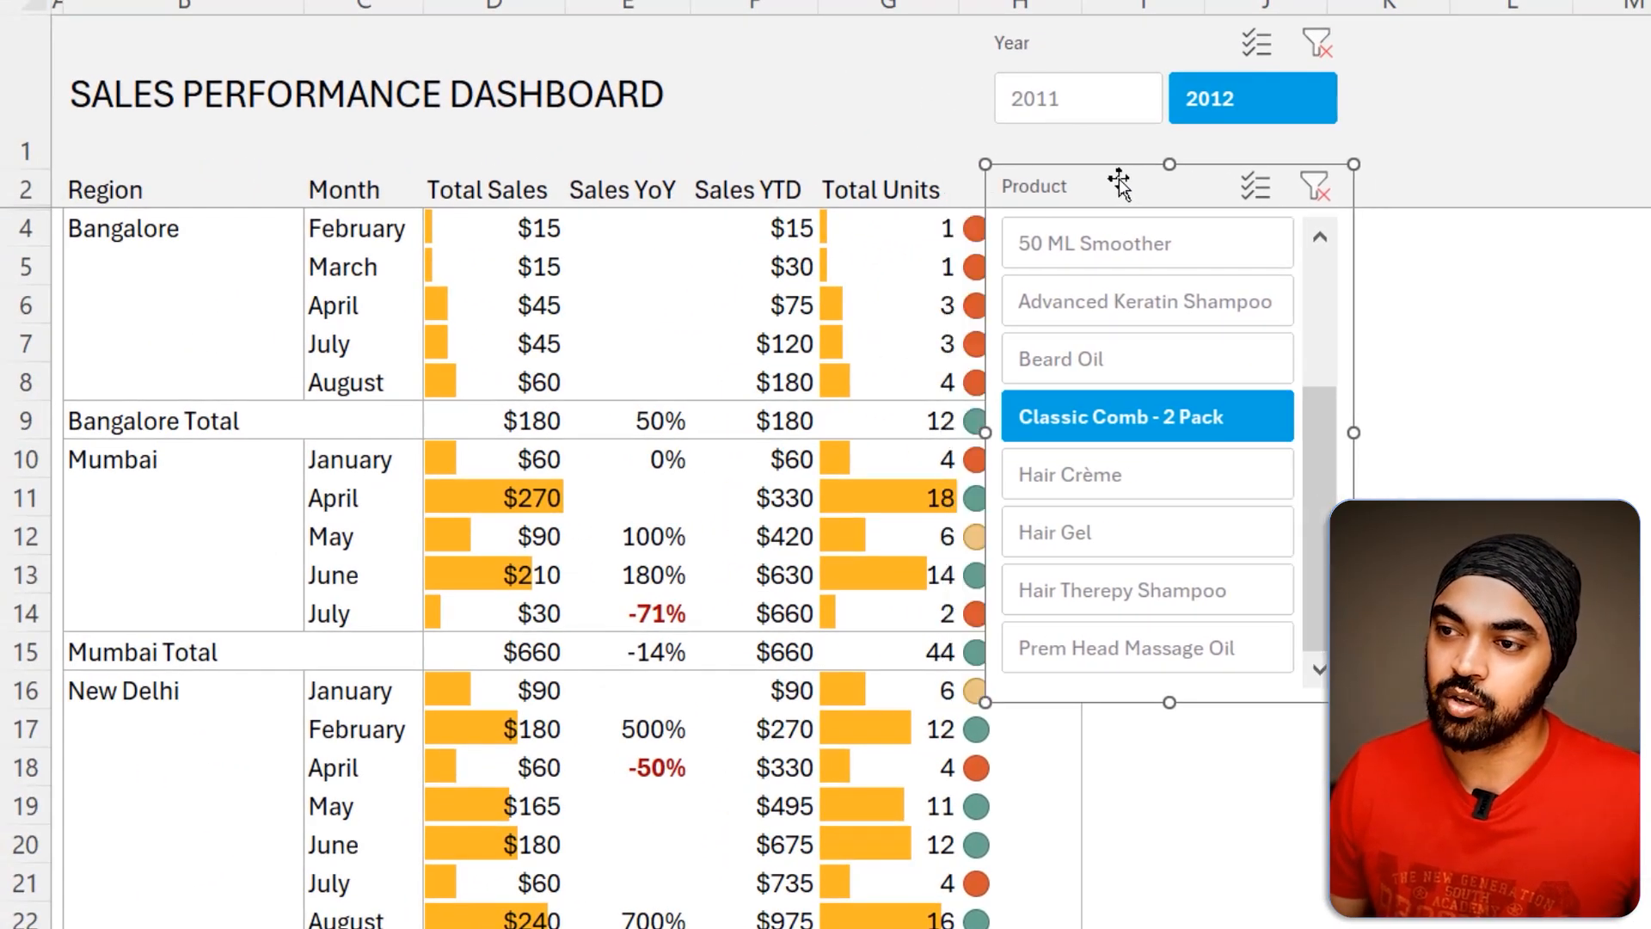
{"action": "left_click_drag", "start_coordinate": [1119, 180], "coordinate": [1282, 173]}
{"action": "left_click", "coordinate": [940, 527]}
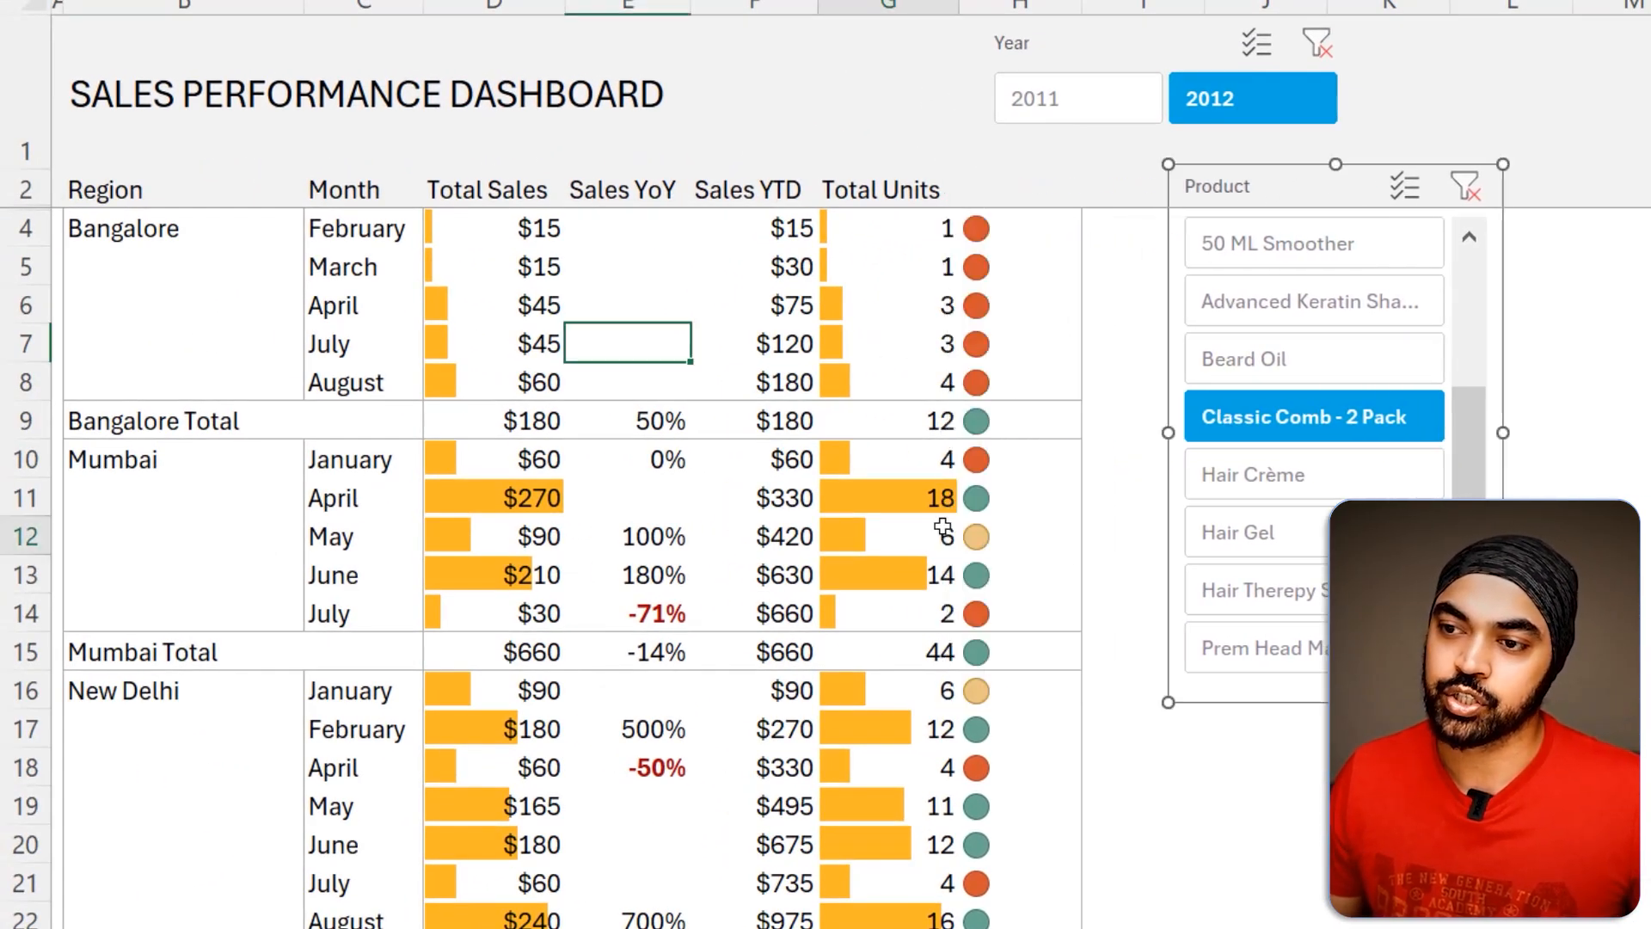
Step: Fill the Total Units heading from G2 across to H2 to give the KPI status column a heading
{"action": "left_click", "coordinate": [1032, 203]}
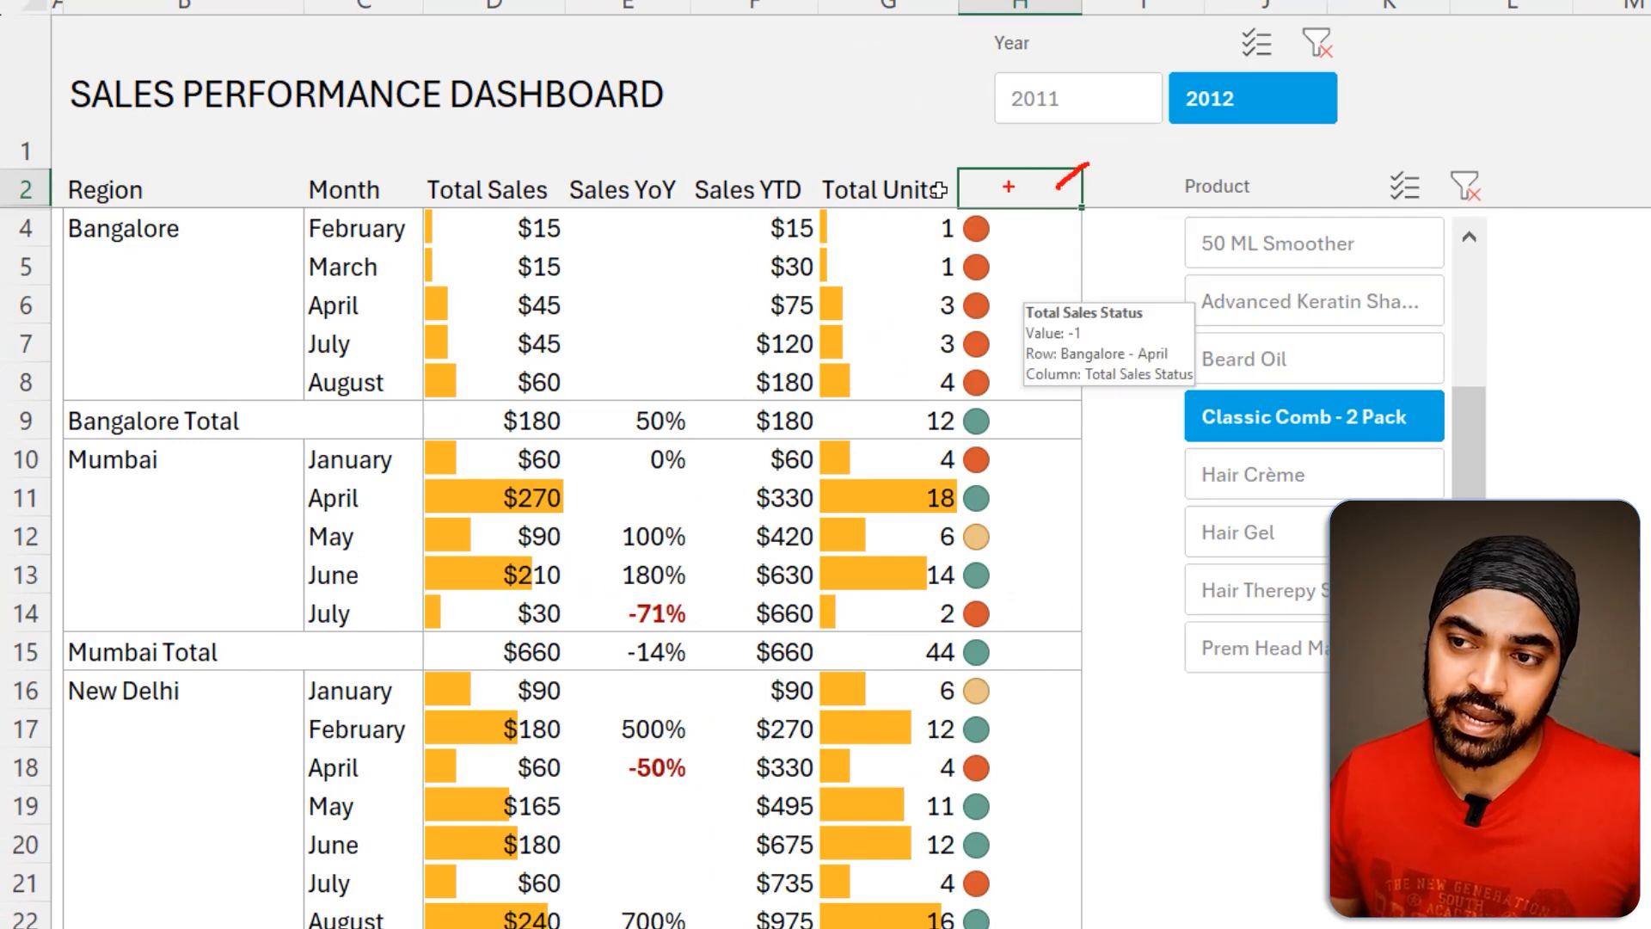
{"action": "left_click", "coordinate": [890, 197]}
{"action": "left_click_drag", "start_coordinate": [960, 208], "coordinate": [1049, 197]}
{"action": "left_click", "coordinate": [1106, 335]}
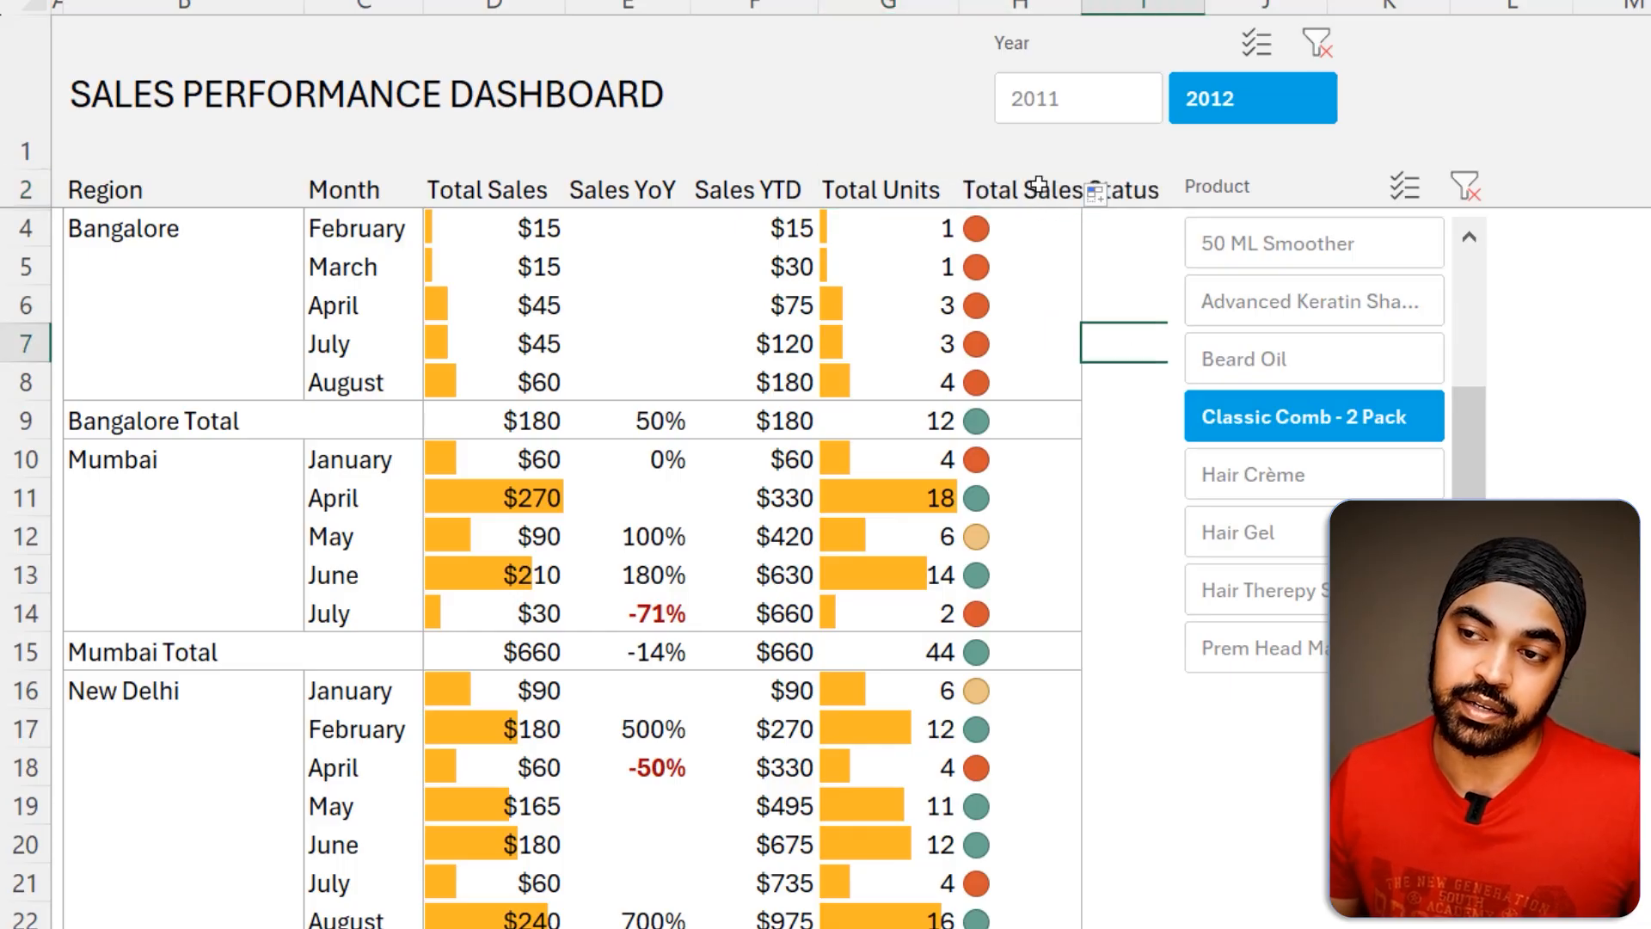
{"action": "left_click", "coordinate": [1039, 186]}
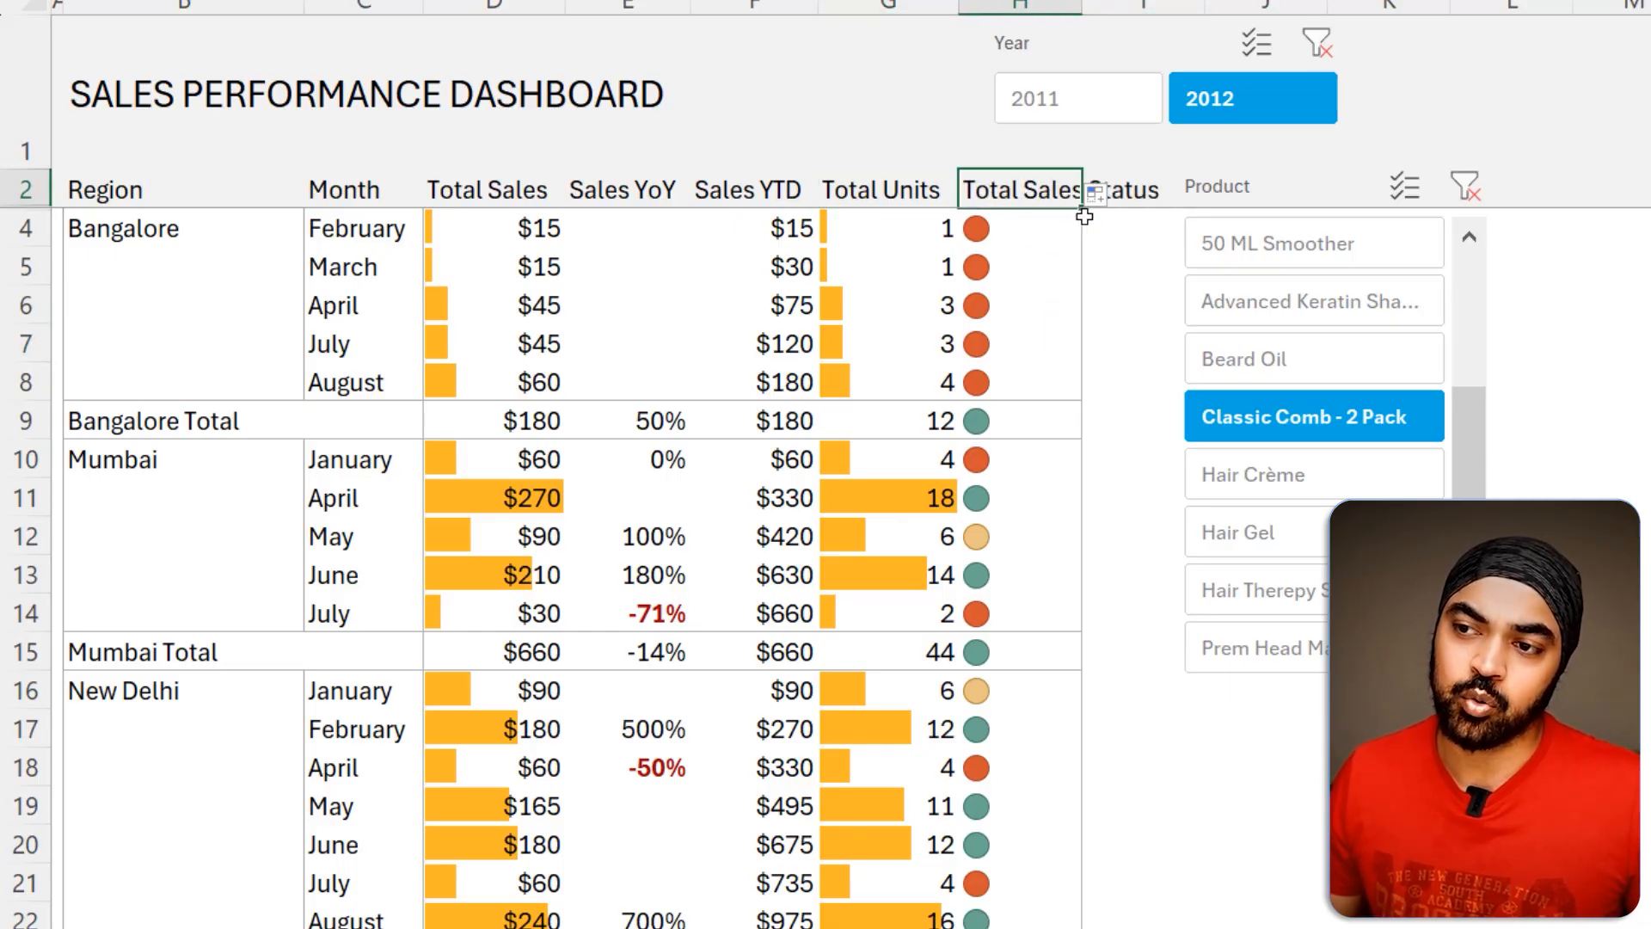
{"action": "left_click", "coordinate": [1109, 309]}
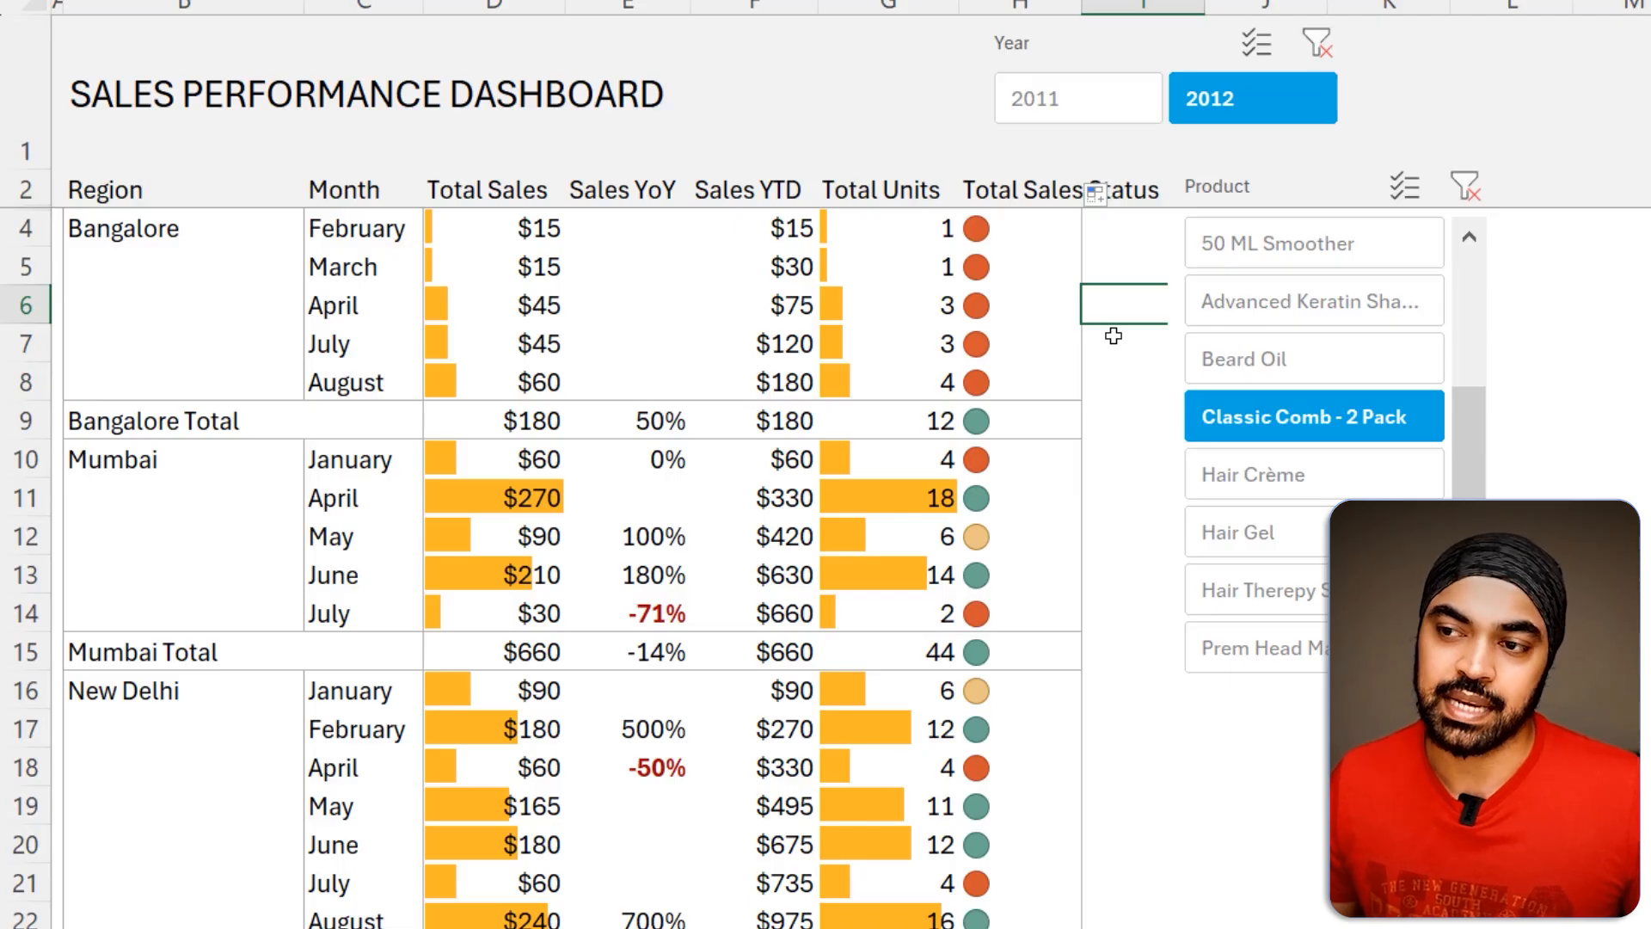
{"action": "left_click_drag", "start_coordinate": [1018, 250], "coordinate": [1031, 652]}
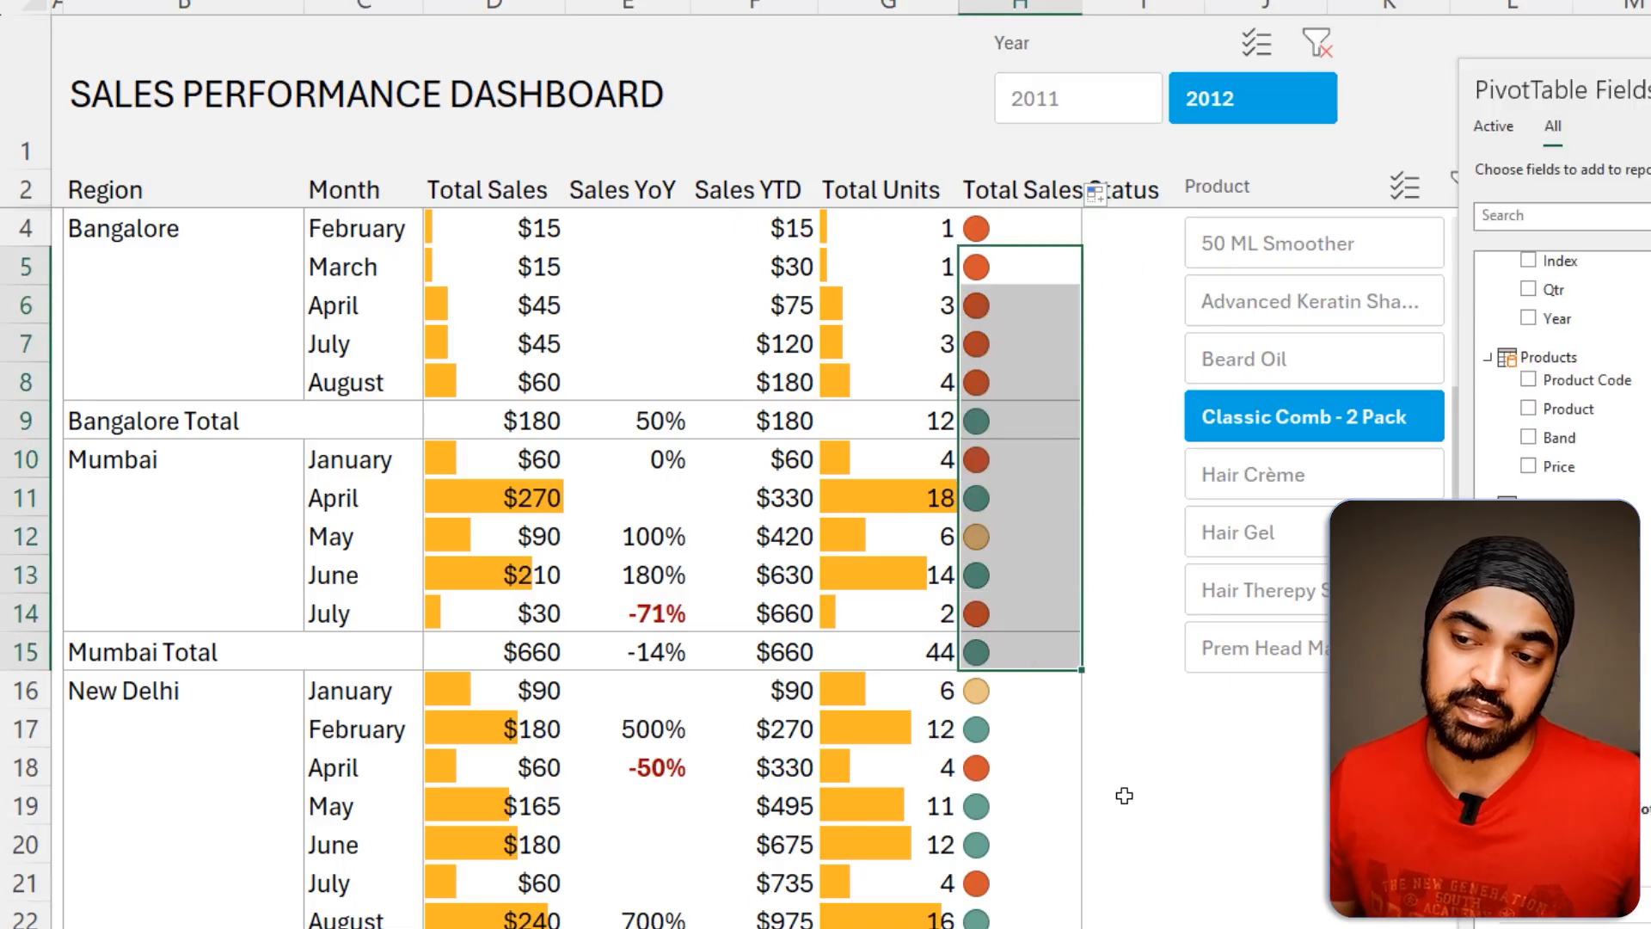
{"action": "left_click", "coordinate": [1124, 795]}
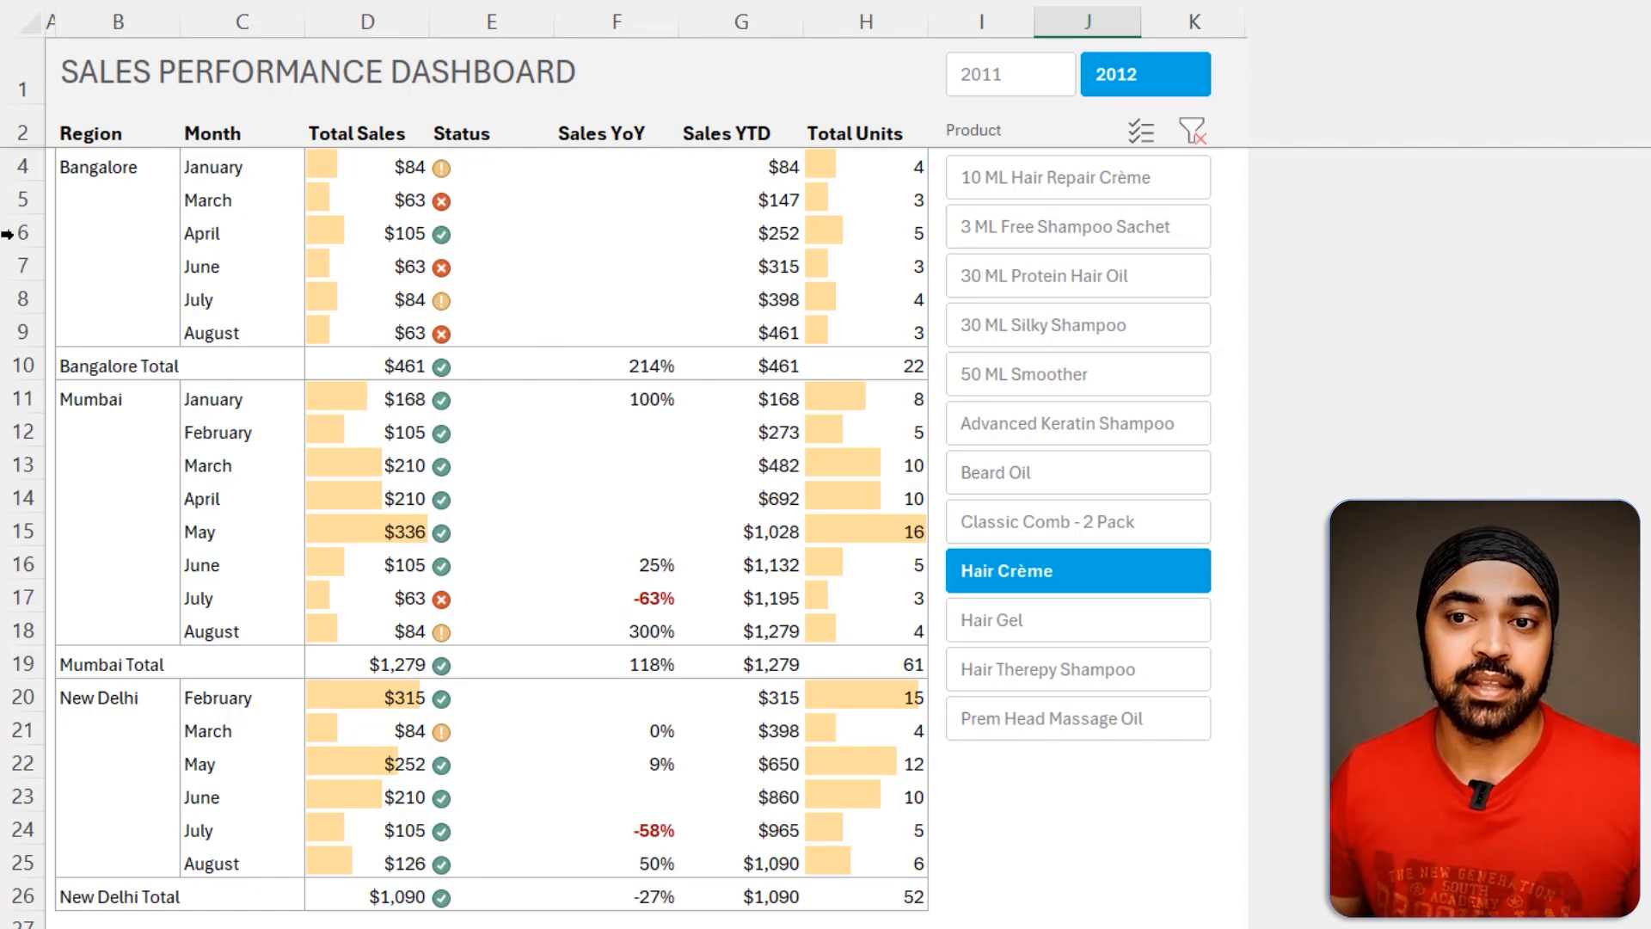
Step: Filter the finished dashboard by 30 ML Silky Shampoo, 50 ML Smoother and 30 ML Protein Hair Oil in turn
{"action": "mouse_move", "coordinate": [406, 592]}
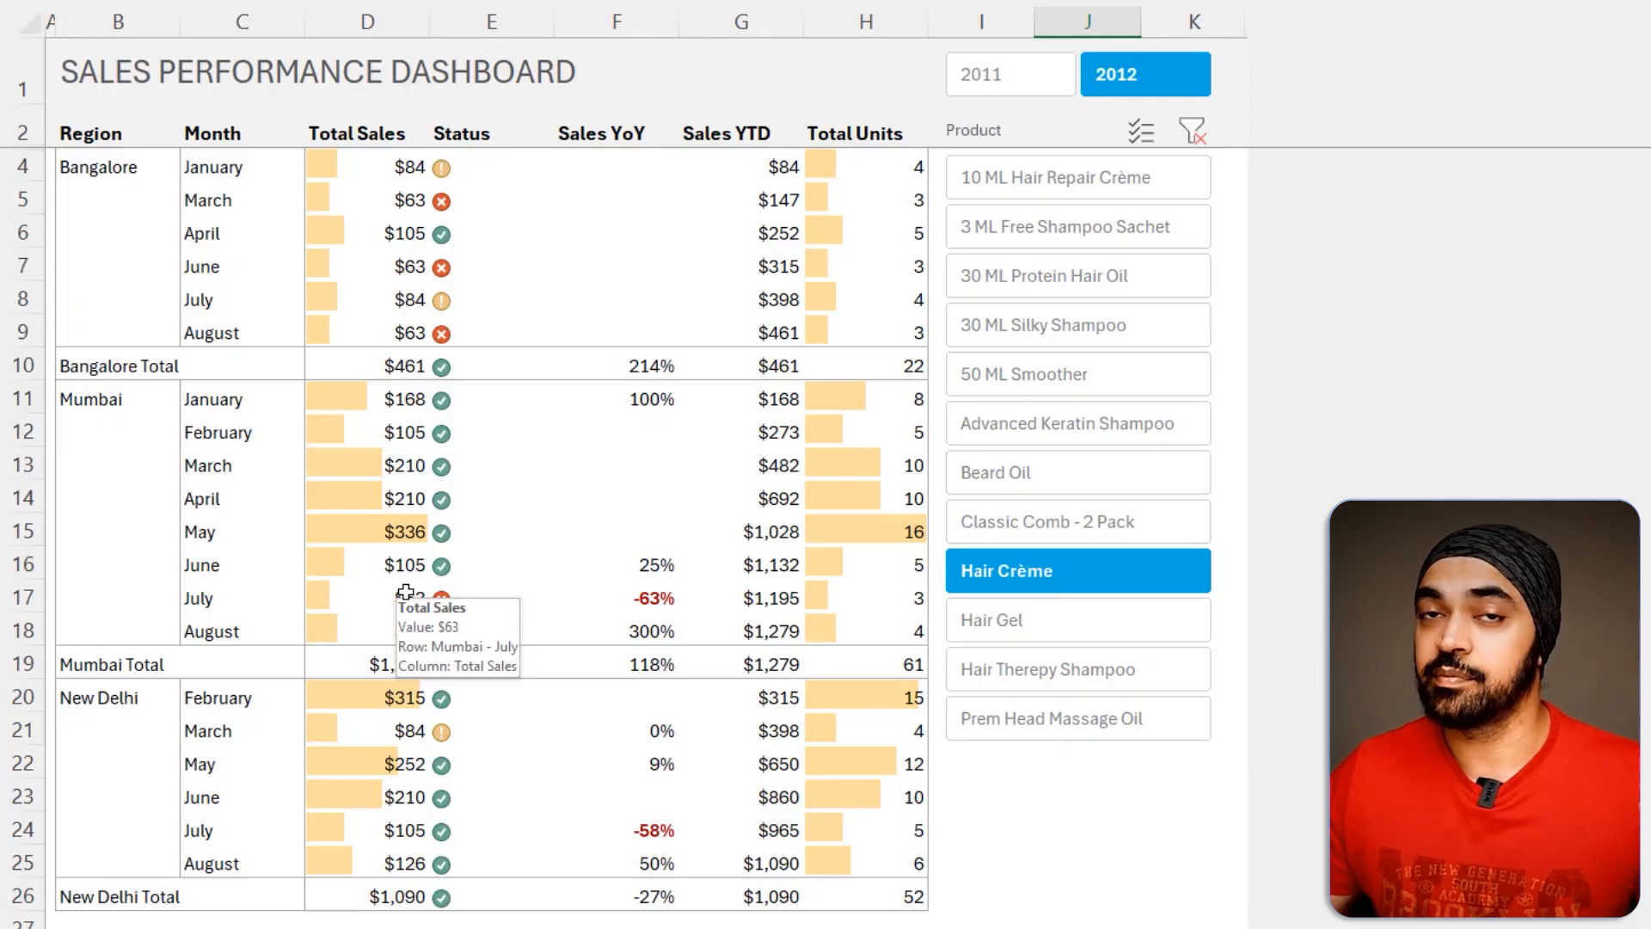
{"action": "left_click", "coordinate": [1017, 342]}
{"action": "left_click", "coordinate": [1021, 375]}
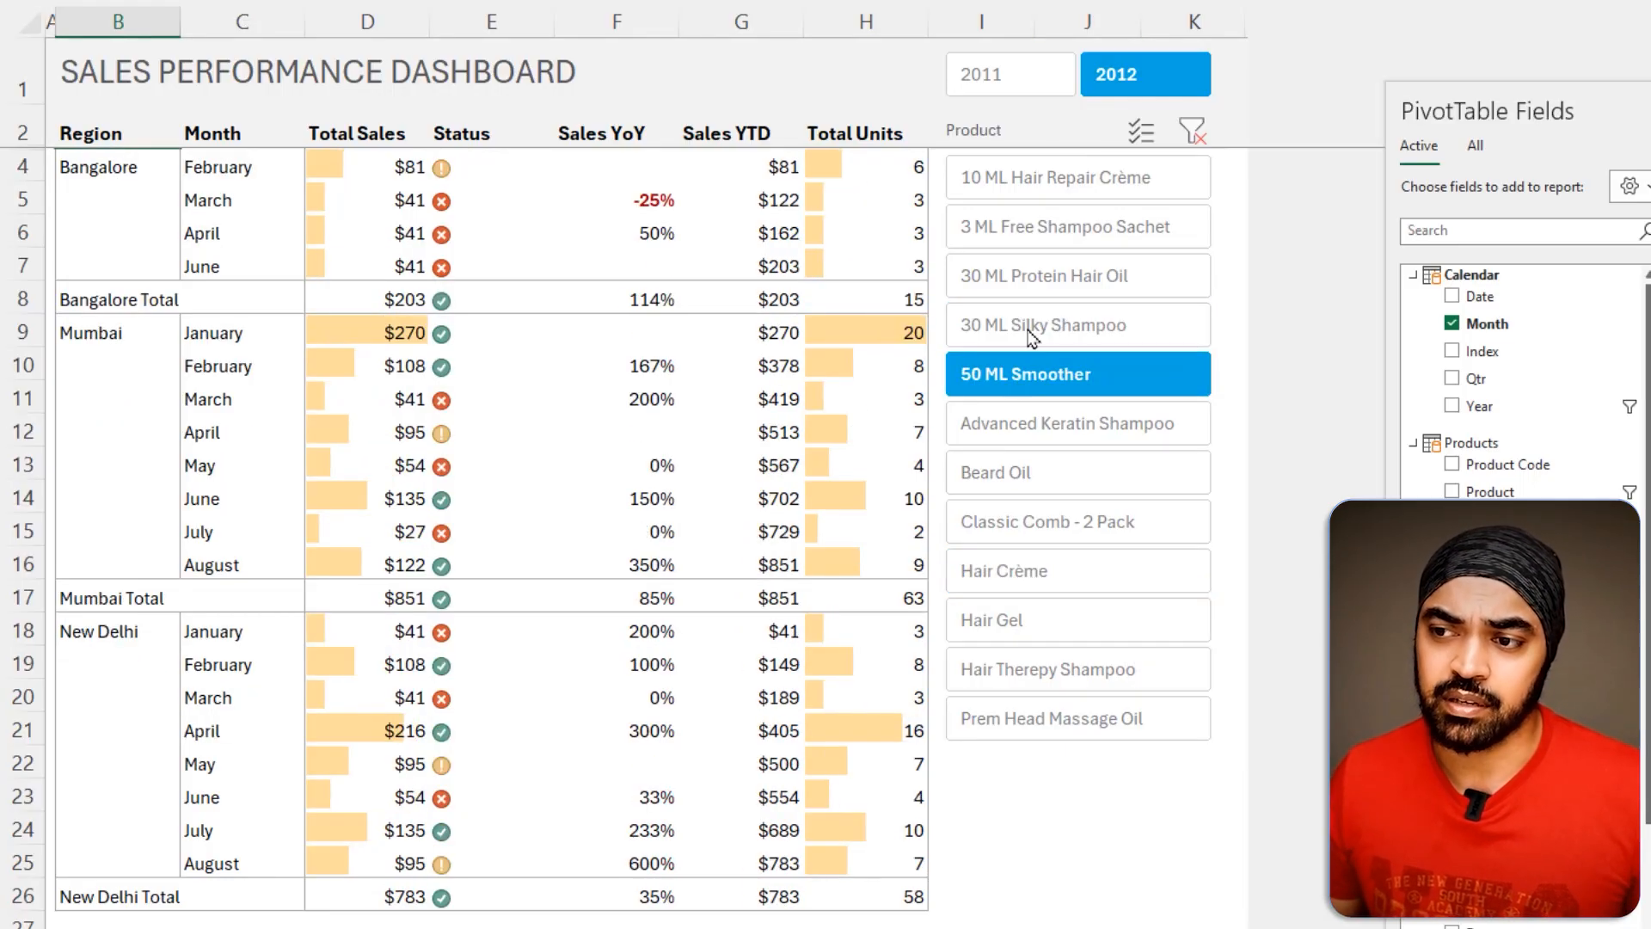
{"action": "left_click", "coordinate": [1027, 277]}
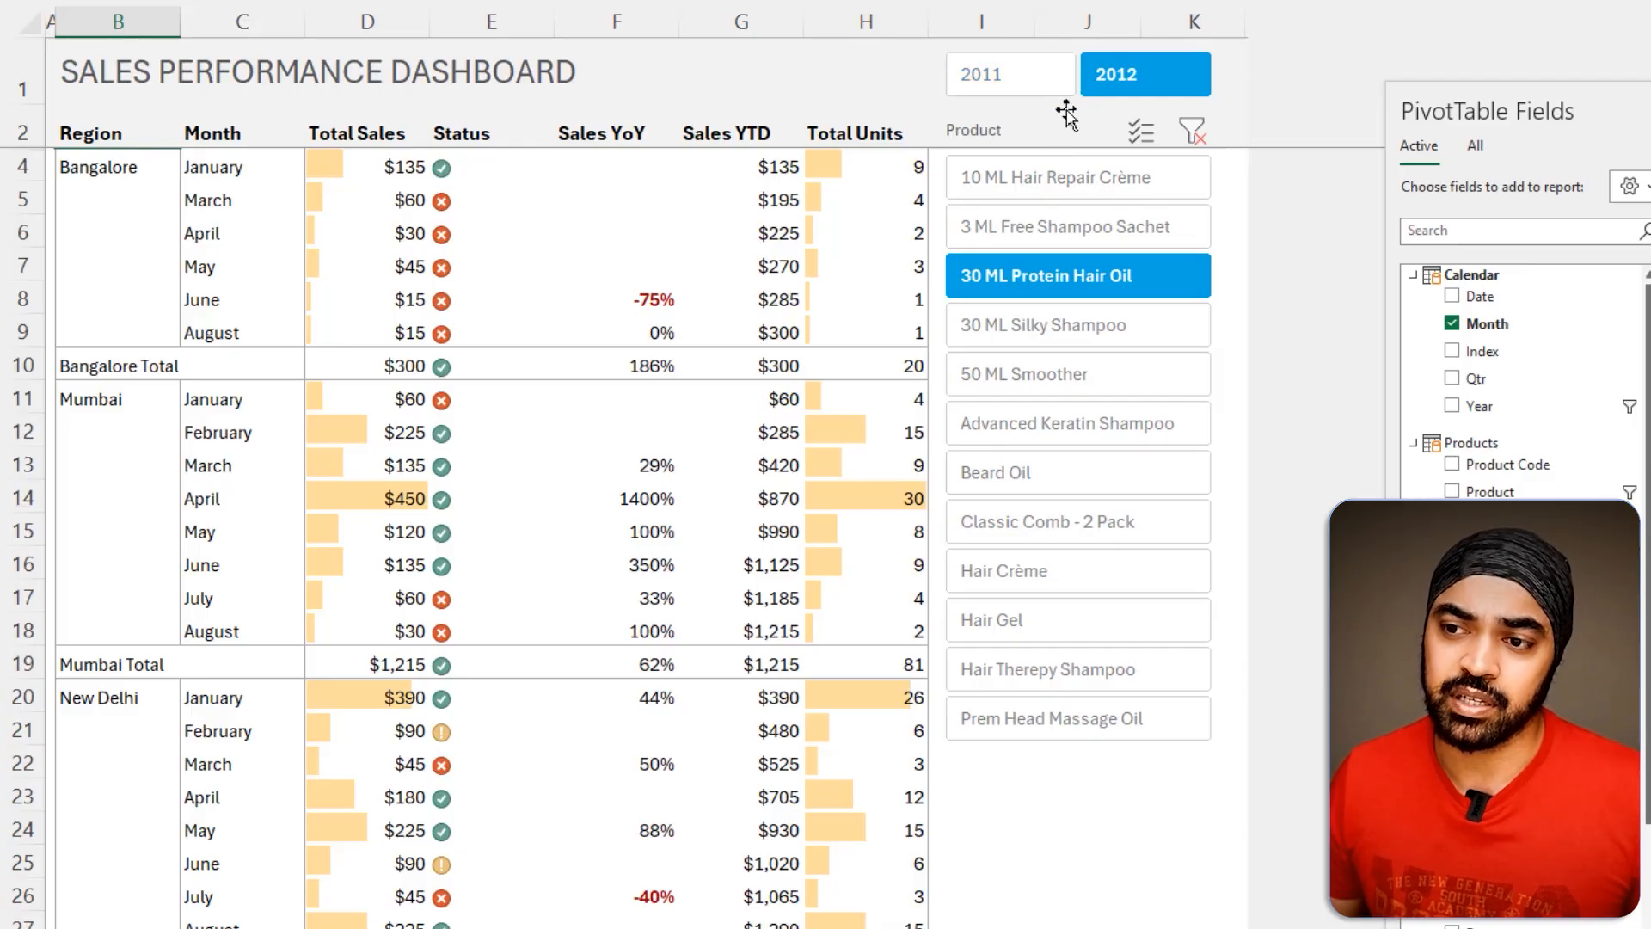
{"action": "left_click", "coordinate": [1086, 855]}
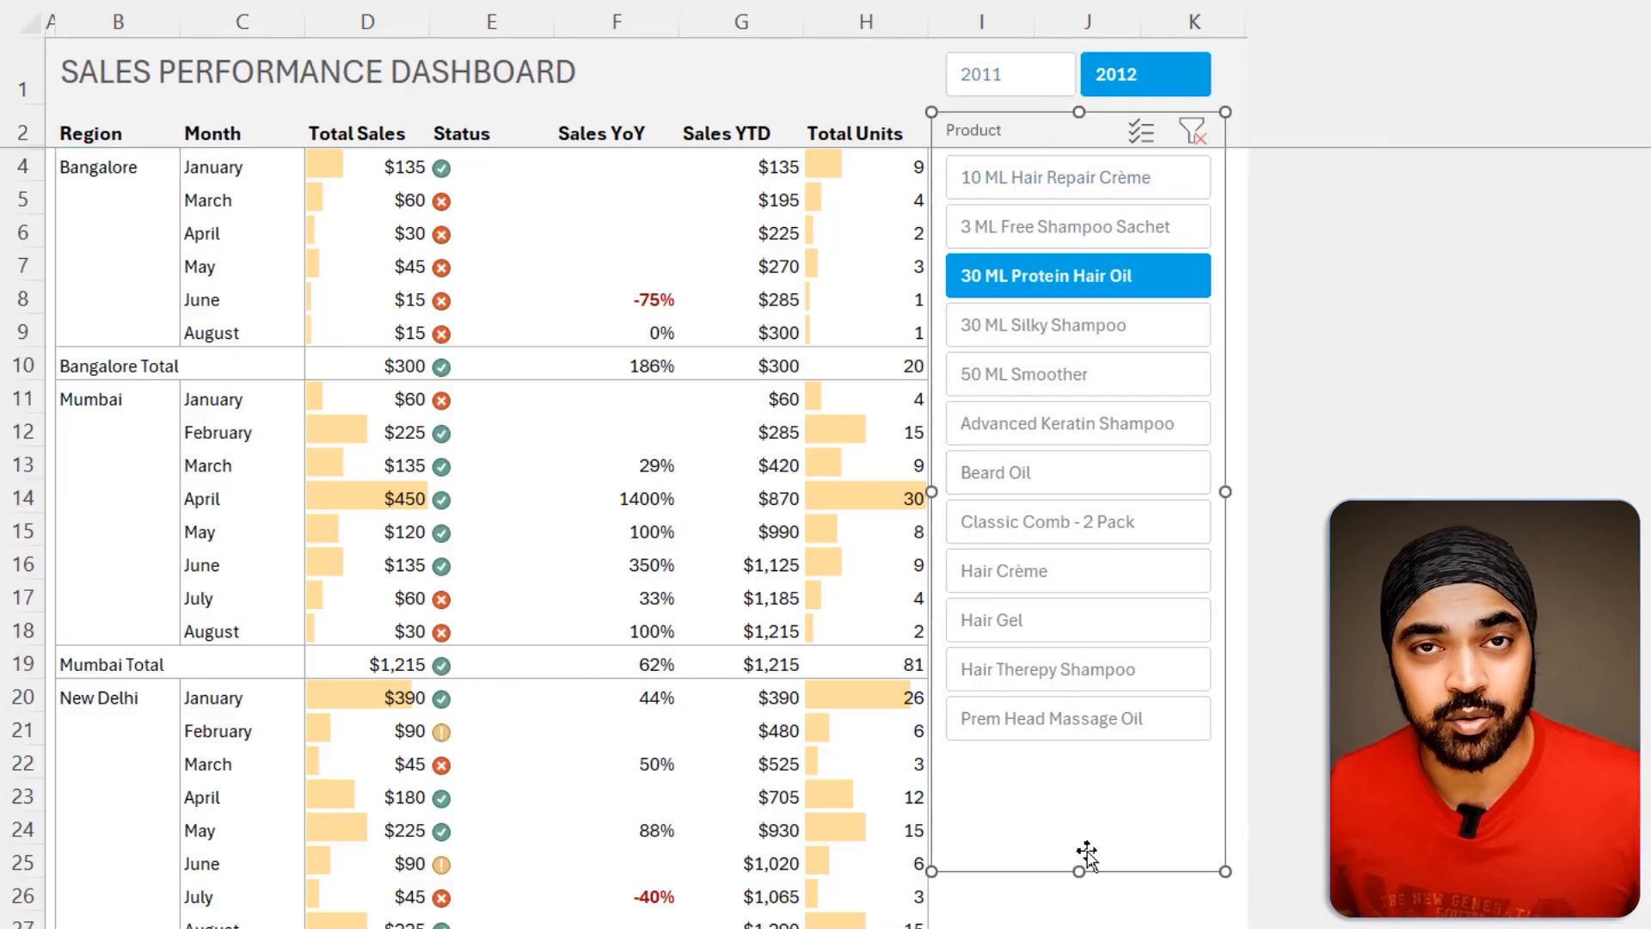